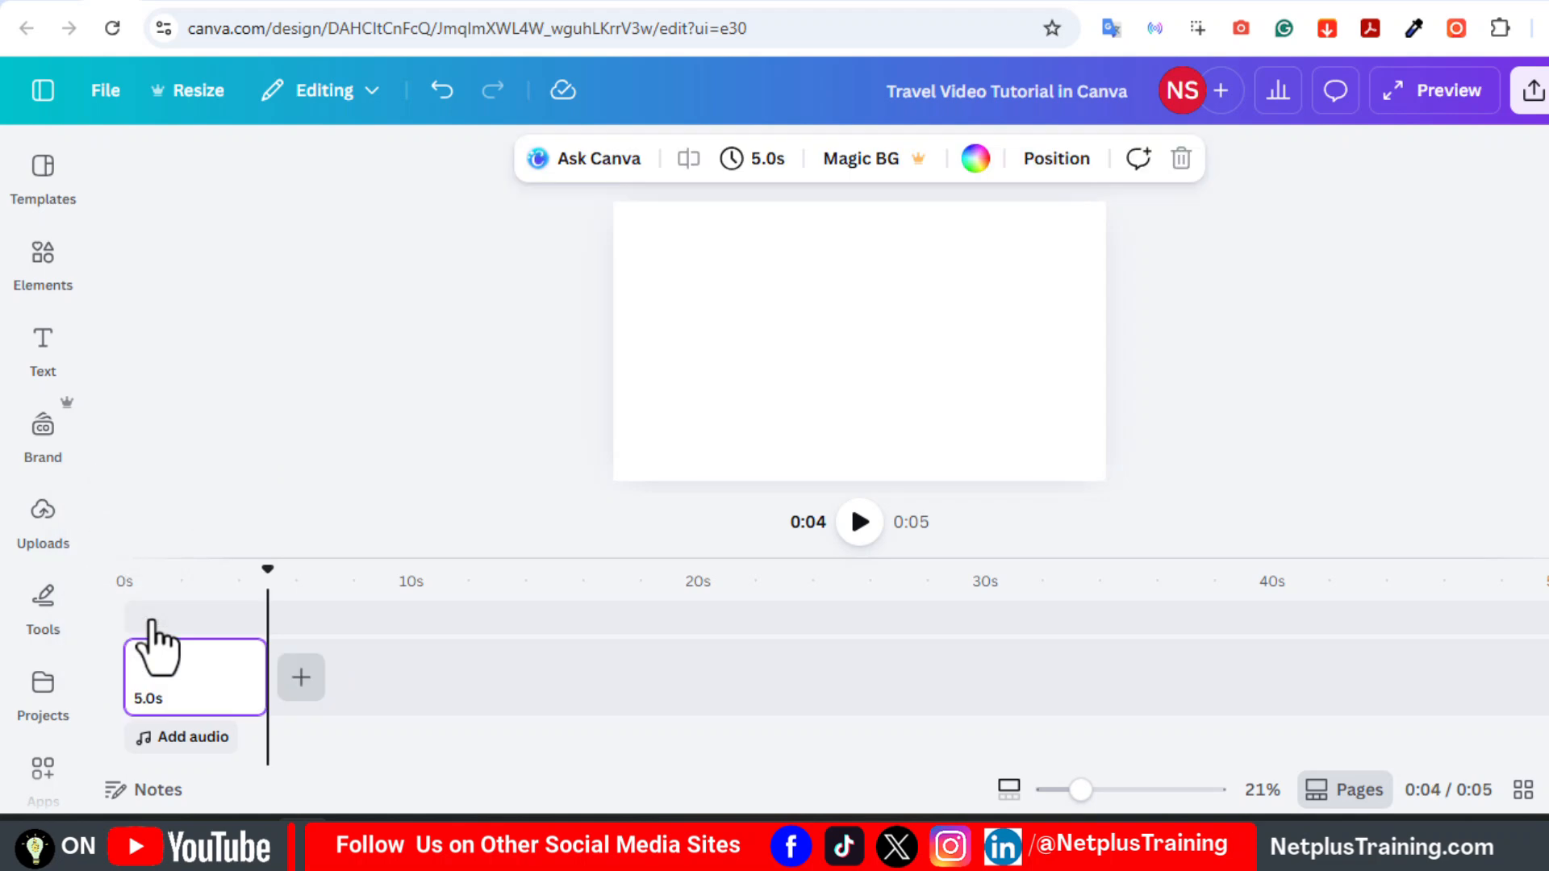
- Search the photo library for "blue sky" and fill the blank page with the deep blue sky photo
{"action": "left_click_drag", "start_coordinate": [267, 581], "coordinate": [113, 574]}
{"action": "scroll", "coordinate": [71, 609], "scroll_direction": "down", "scroll_amount": 4}
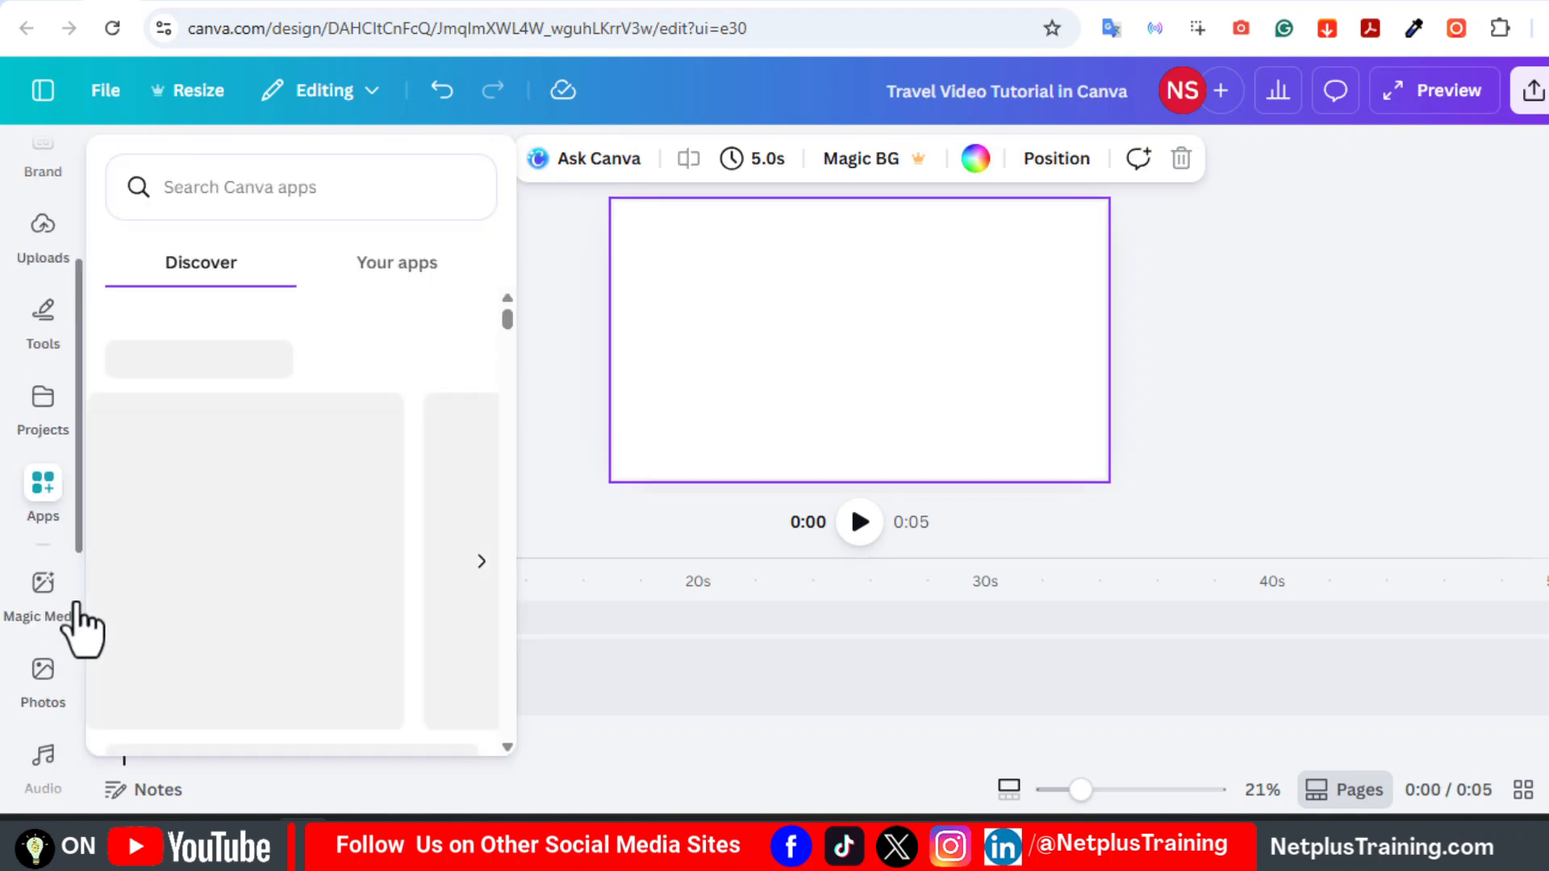
{"action": "left_click", "coordinate": [50, 575]}
{"action": "left_click", "coordinate": [231, 173]}
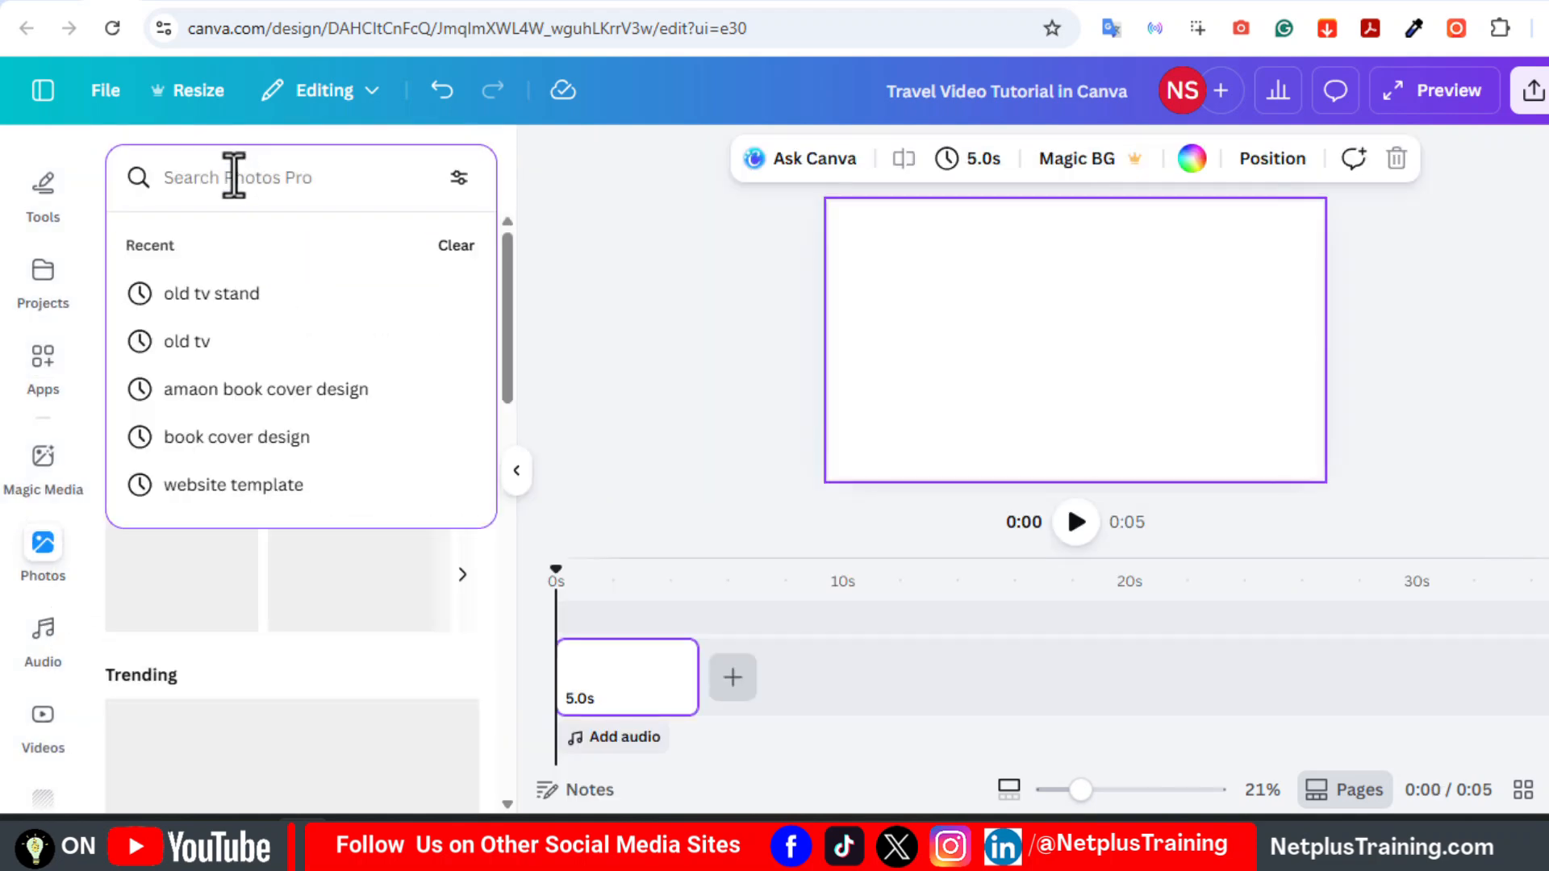
{"action": "type", "text": "blue sky"}
{"action": "key", "text": "Return"}
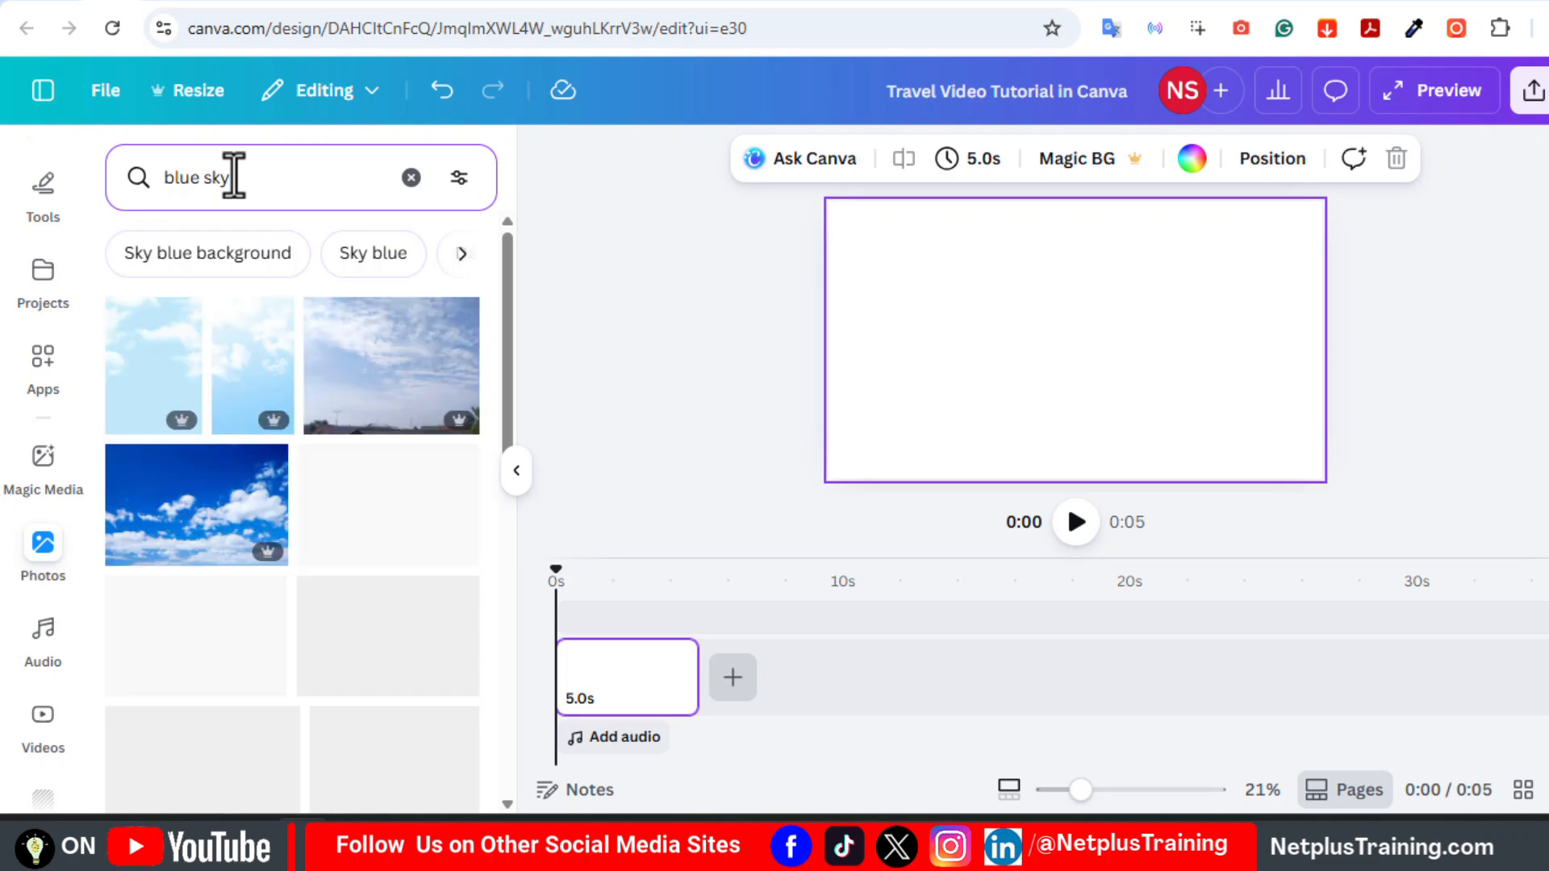
{"action": "left_click_drag", "start_coordinate": [506, 315], "coordinate": [510, 578]}
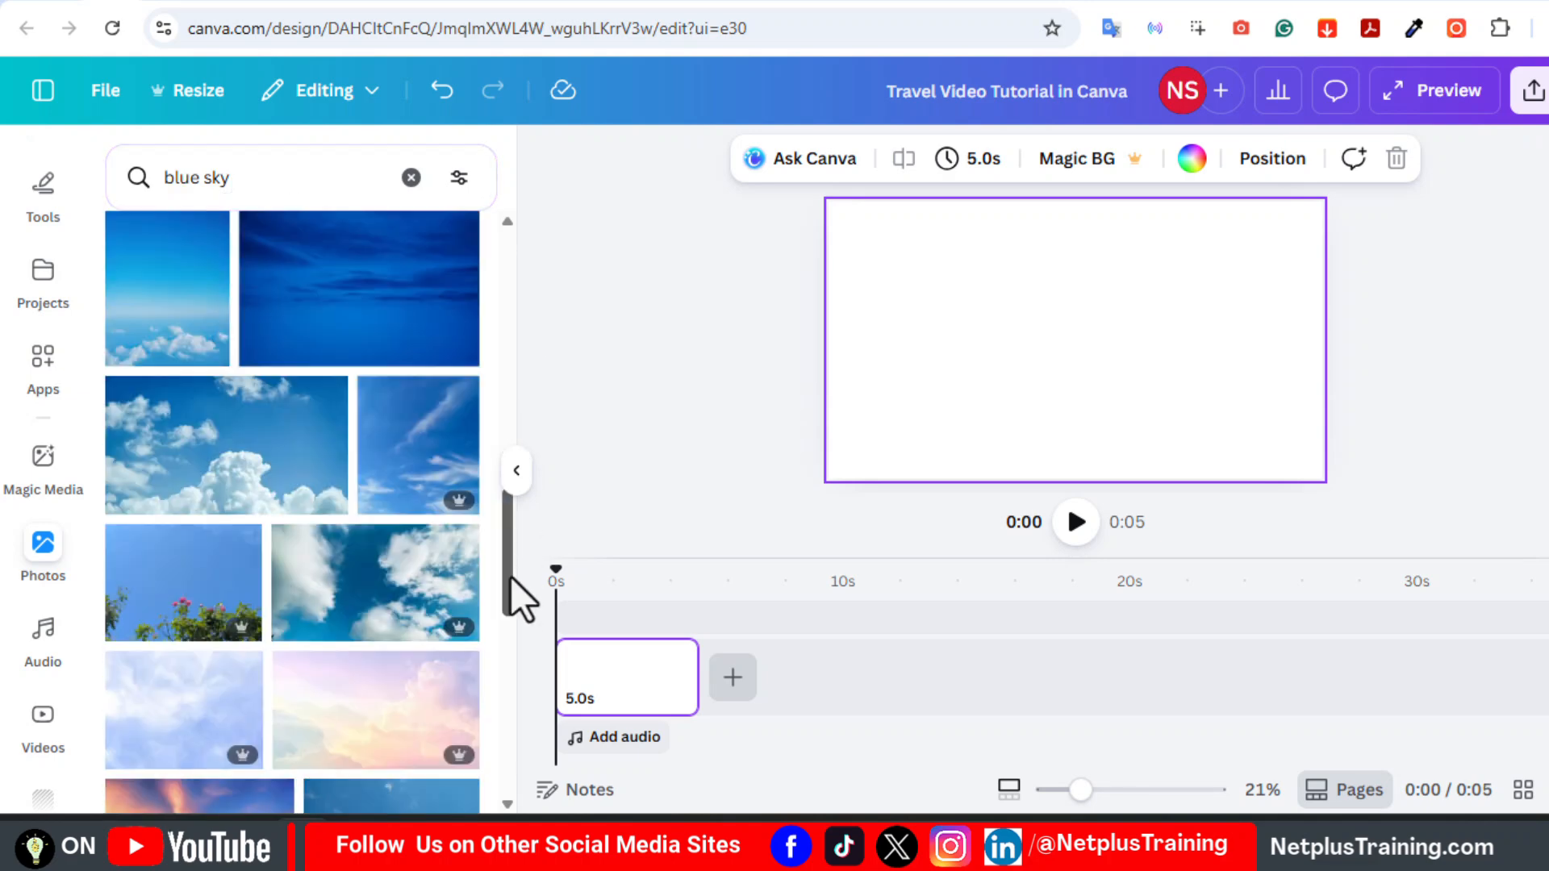
{"action": "left_click", "coordinate": [387, 380]}
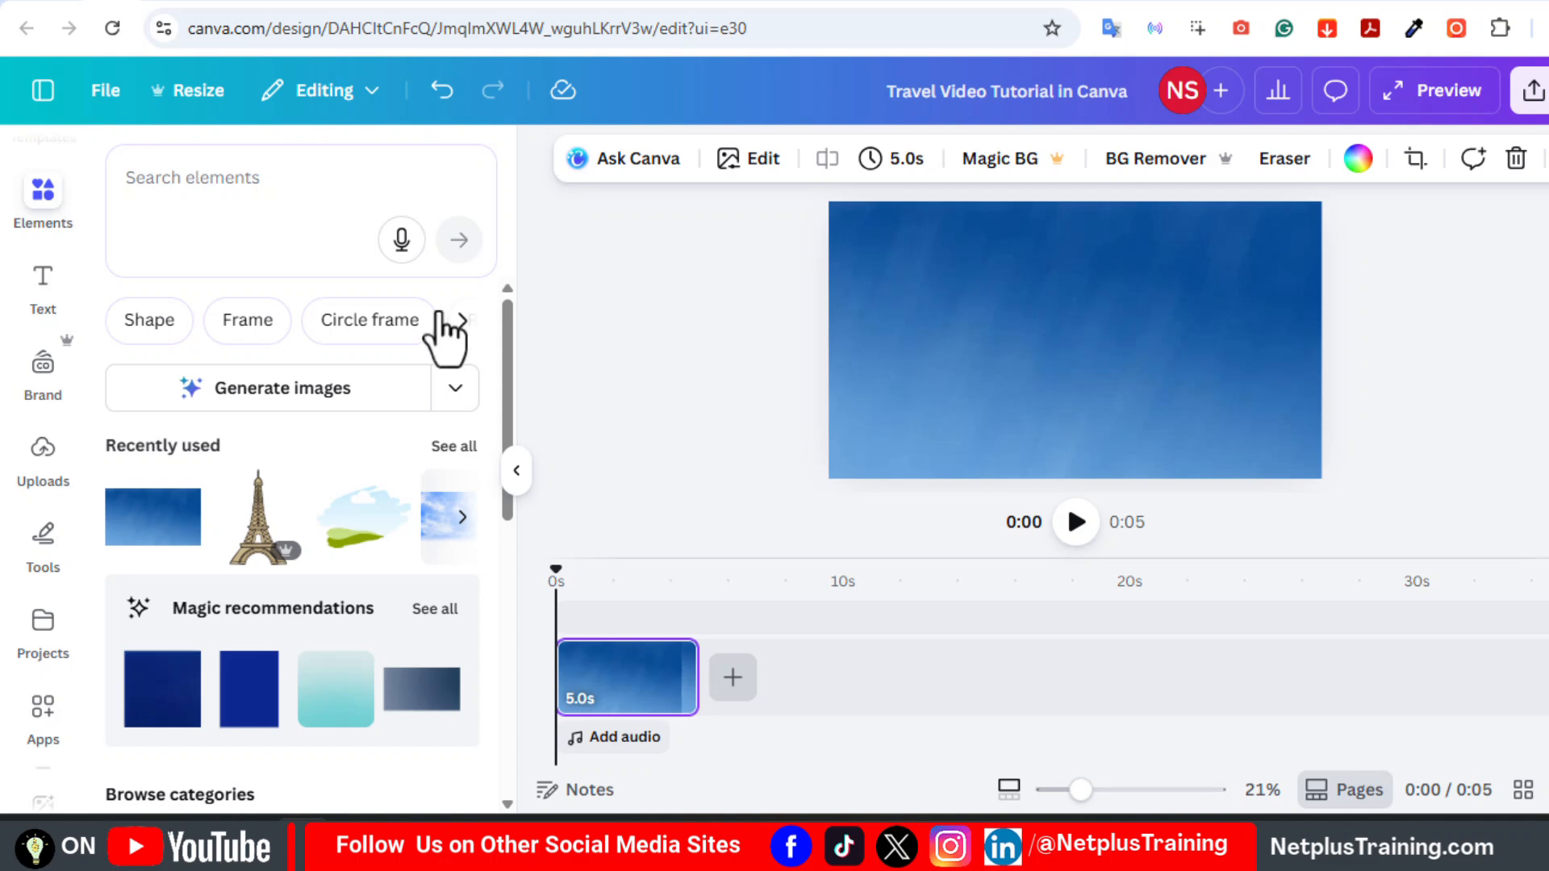
- Search the elements for "clouds", limit the results to graphics, and add the soft white cloud to the page
{"action": "left_click", "coordinate": [162, 184]}
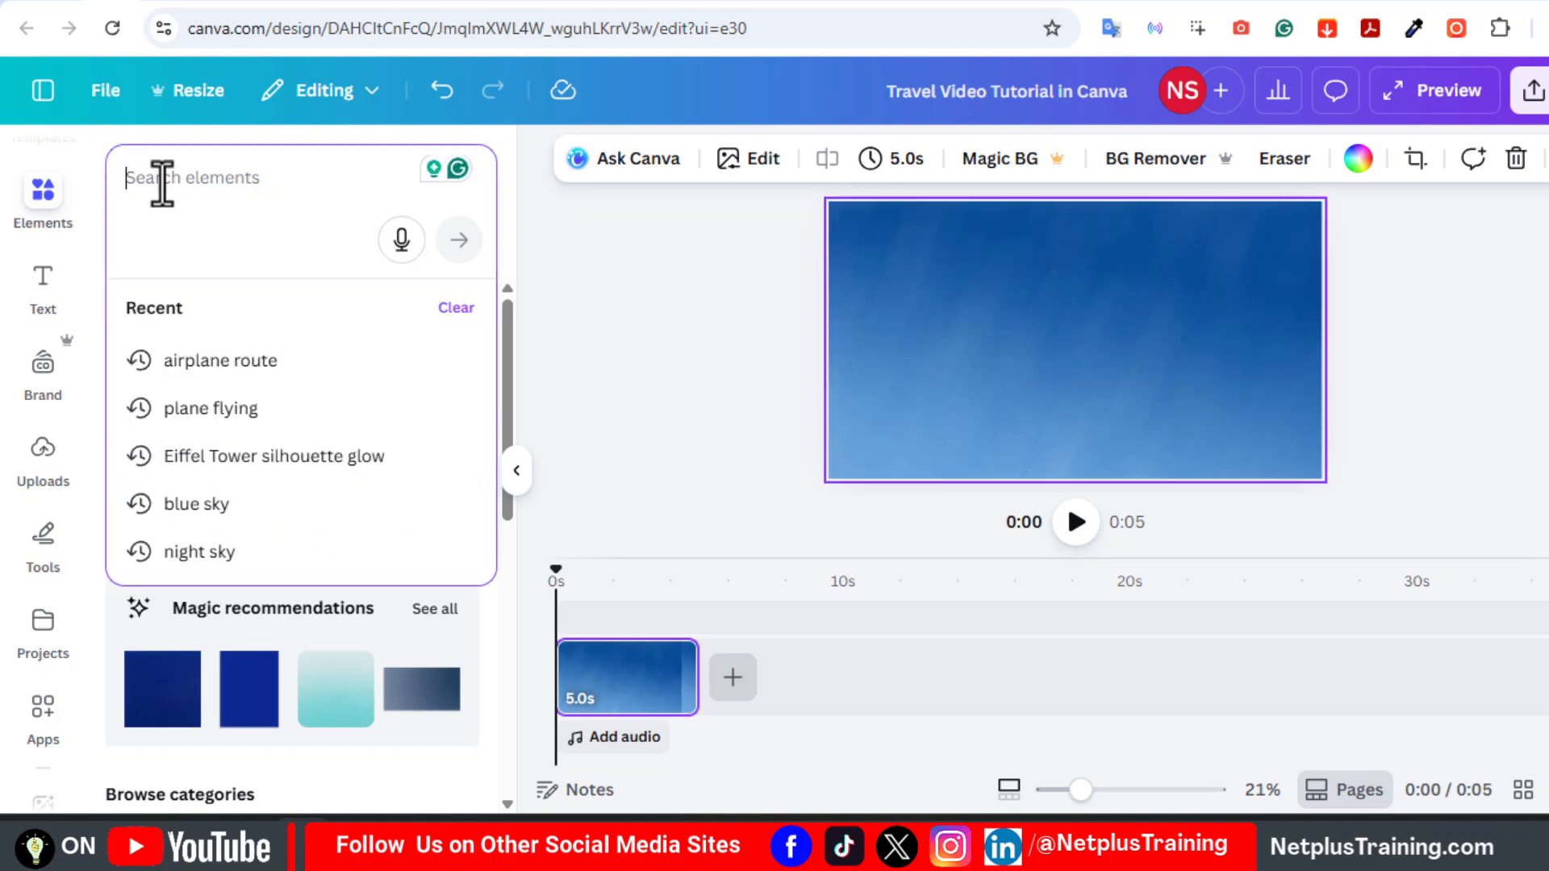
{"action": "type", "text": "clouds"}
{"action": "key", "text": "Return"}
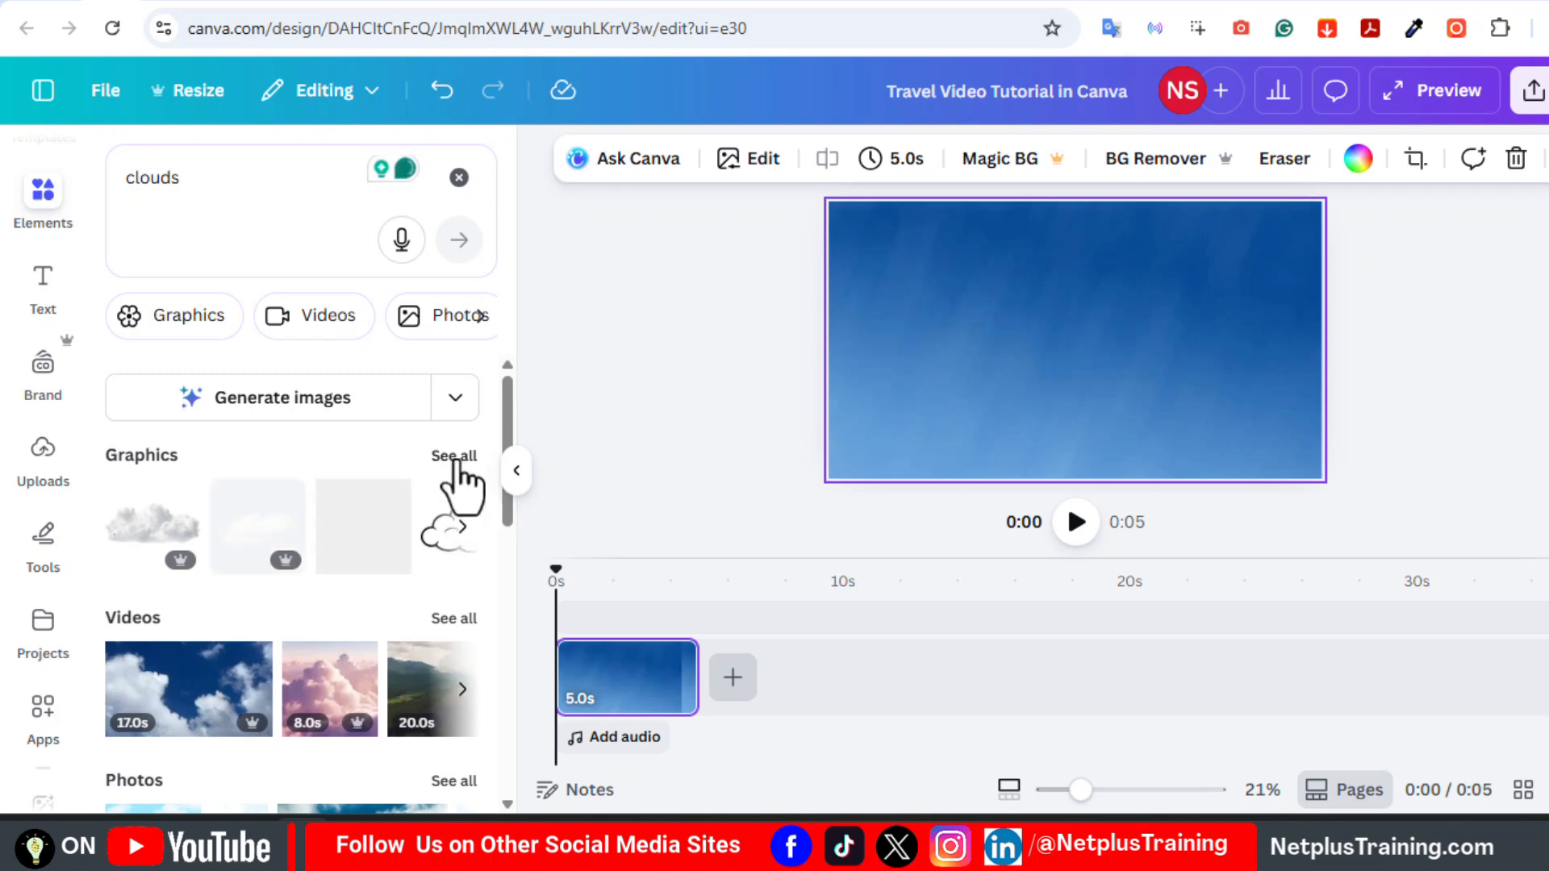
{"action": "left_click", "coordinate": [454, 464]}
{"action": "left_click_drag", "start_coordinate": [503, 401], "coordinate": [504, 471]}
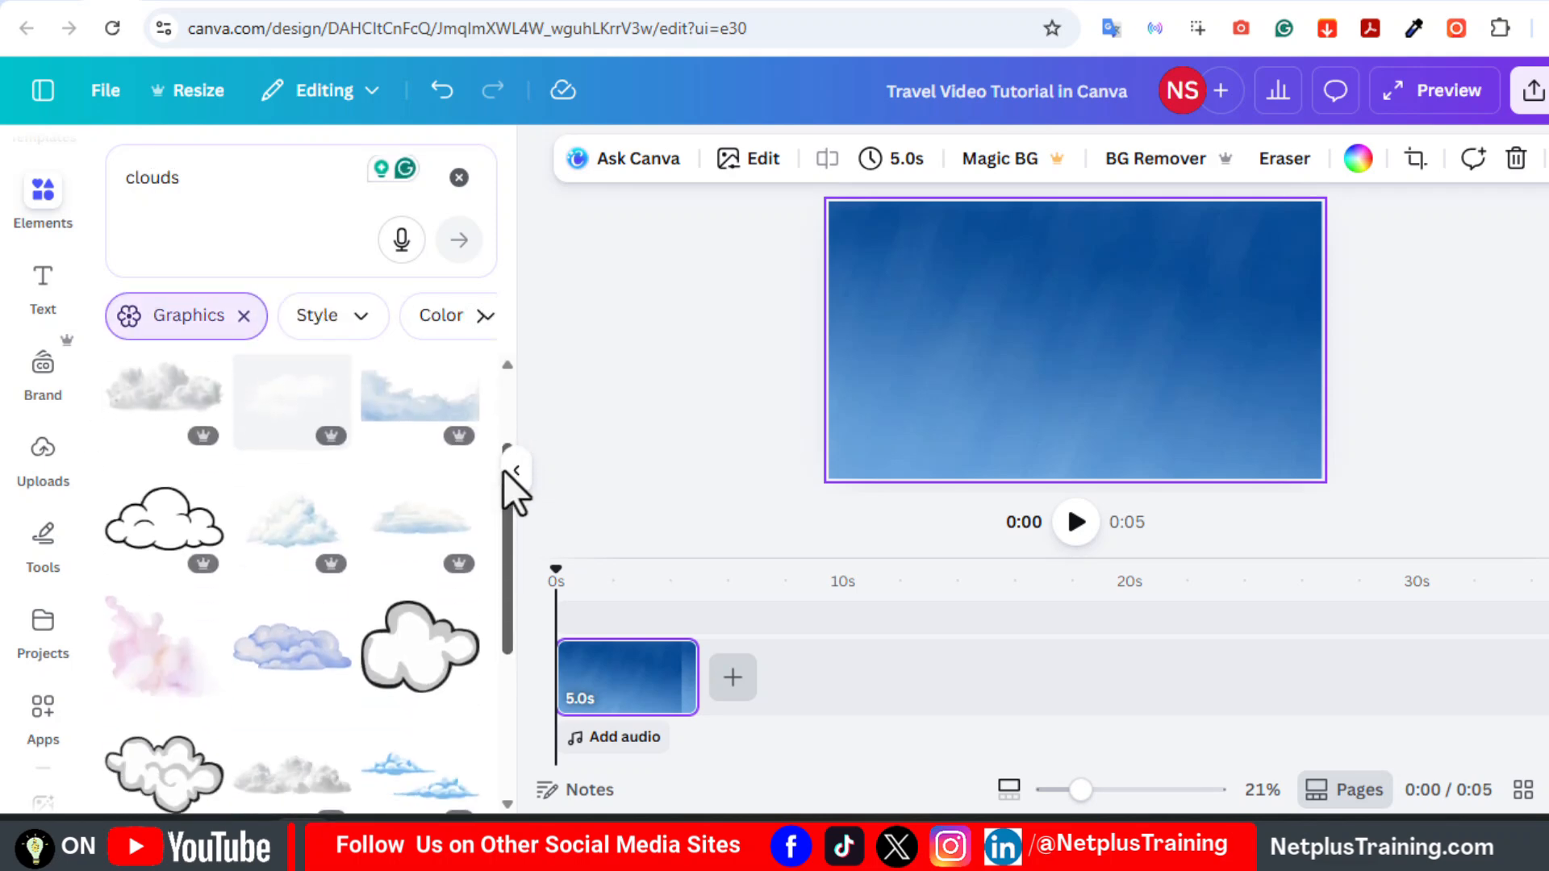
{"action": "scroll", "coordinate": [452, 554], "scroll_direction": "up", "scroll_amount": 5}
{"action": "left_click_drag", "start_coordinate": [301, 564], "coordinate": [1111, 412]}
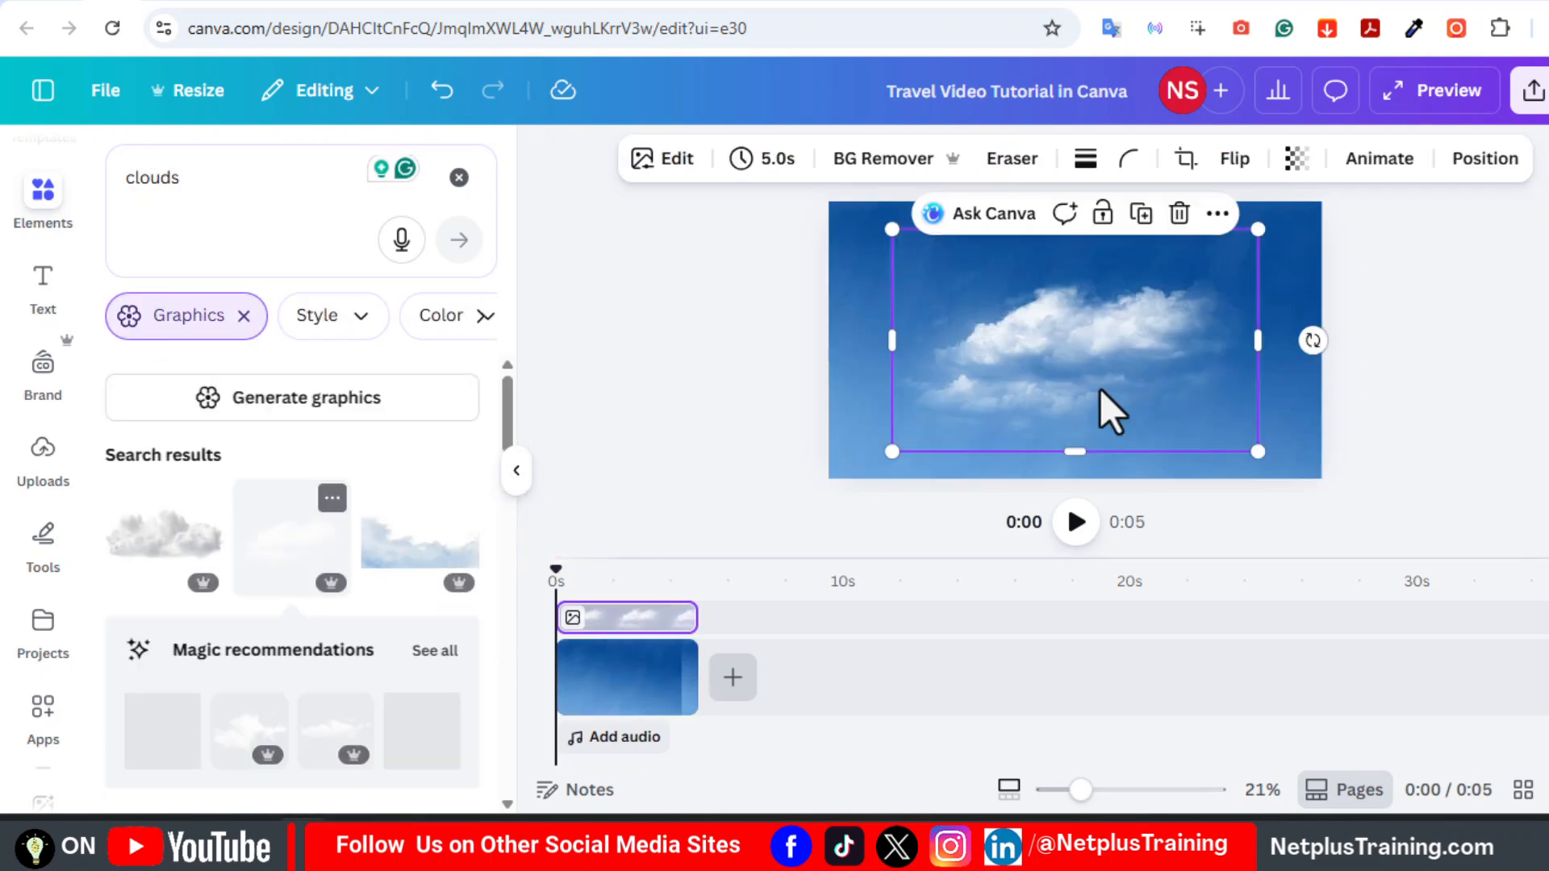
- Enlarge the cloud graphic to cover the whole page and set its transparency to 20
{"action": "left_click_drag", "start_coordinate": [892, 229], "coordinate": [828, 192]}
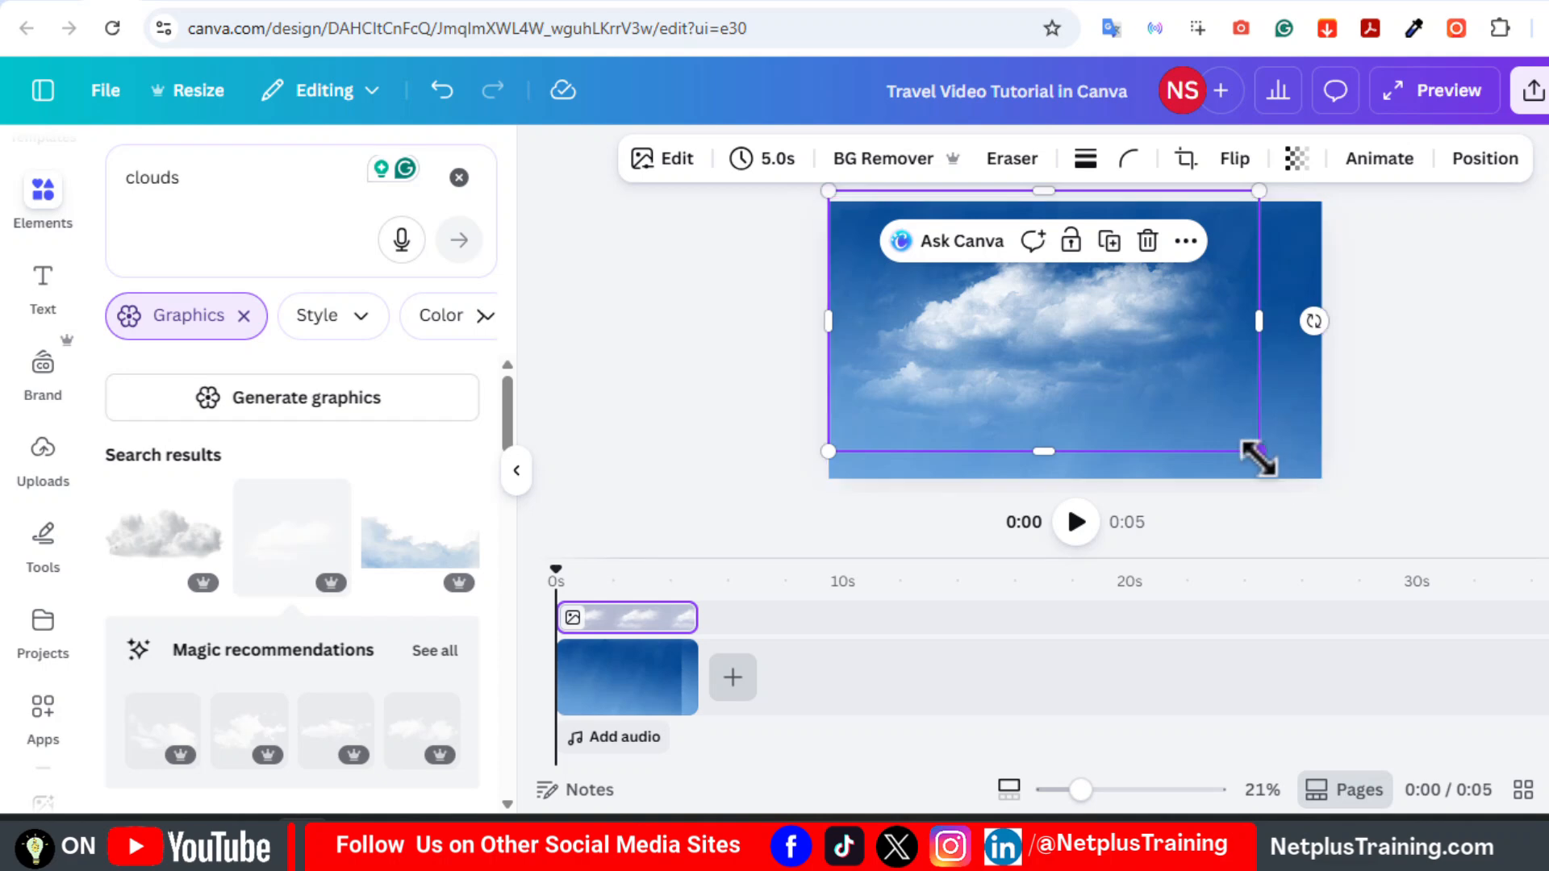
{"action": "left_click_drag", "start_coordinate": [1259, 456], "coordinate": [1323, 487]}
{"action": "left_click", "coordinate": [1294, 158]}
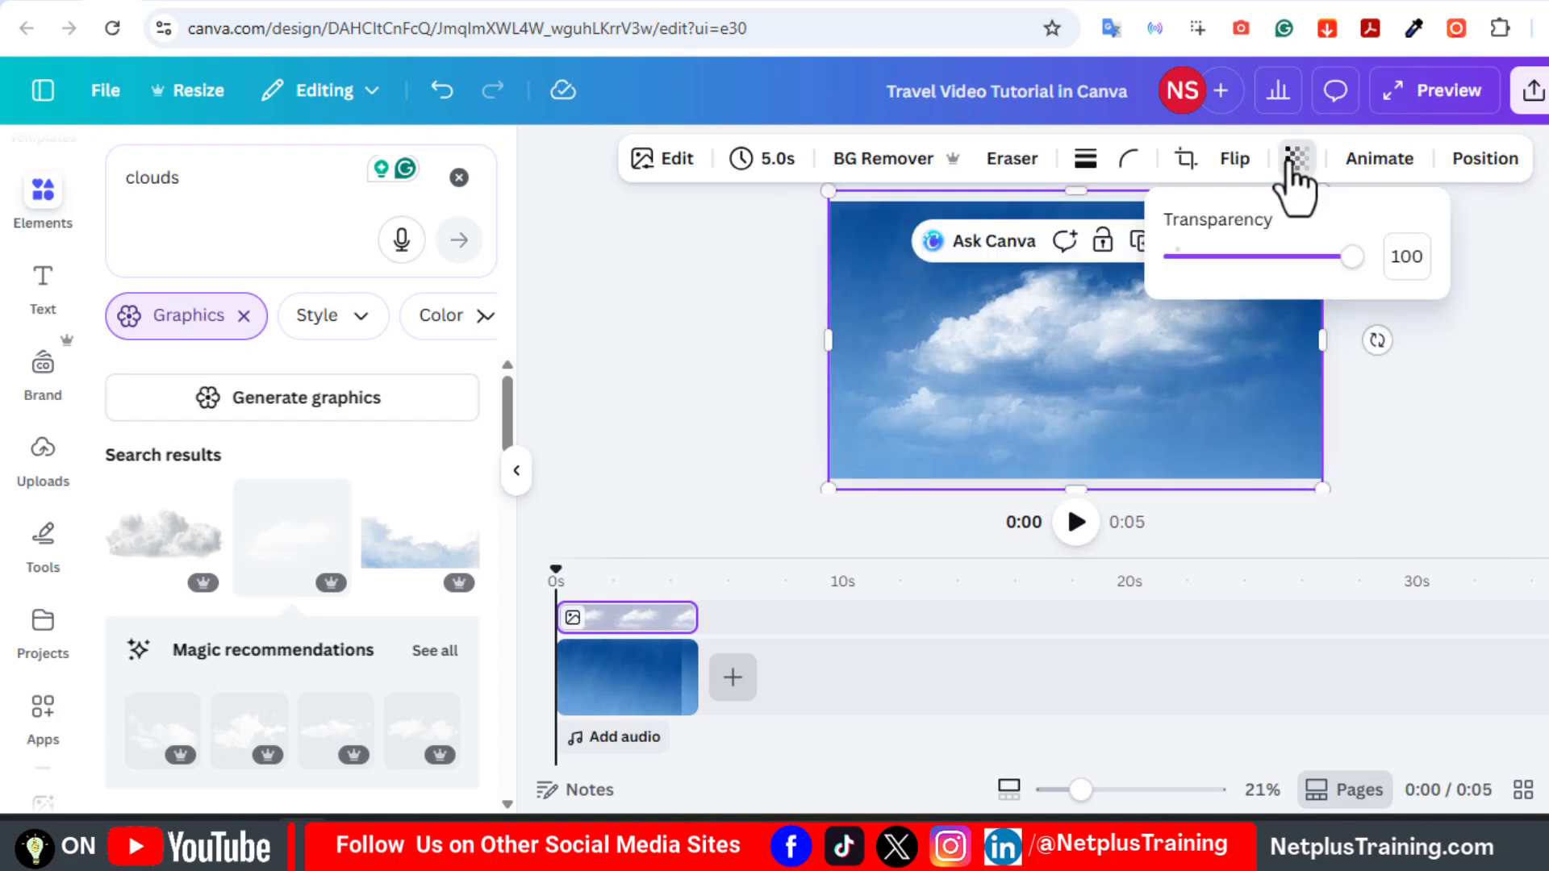
{"action": "left_click_drag", "start_coordinate": [1352, 256], "coordinate": [1222, 258]}
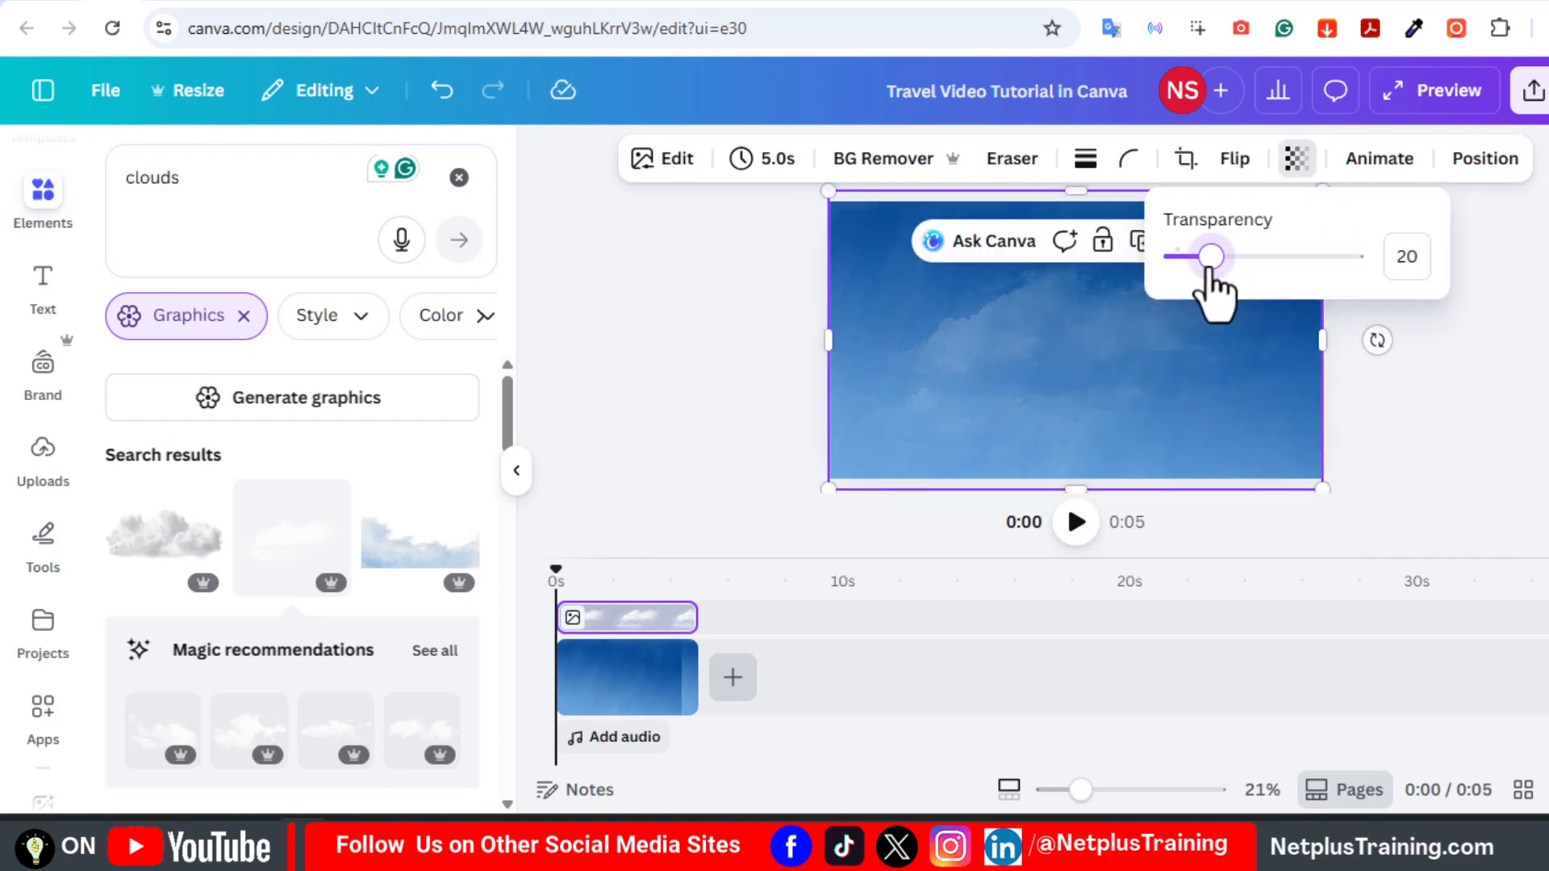
{"action": "left_click", "coordinate": [1480, 416]}
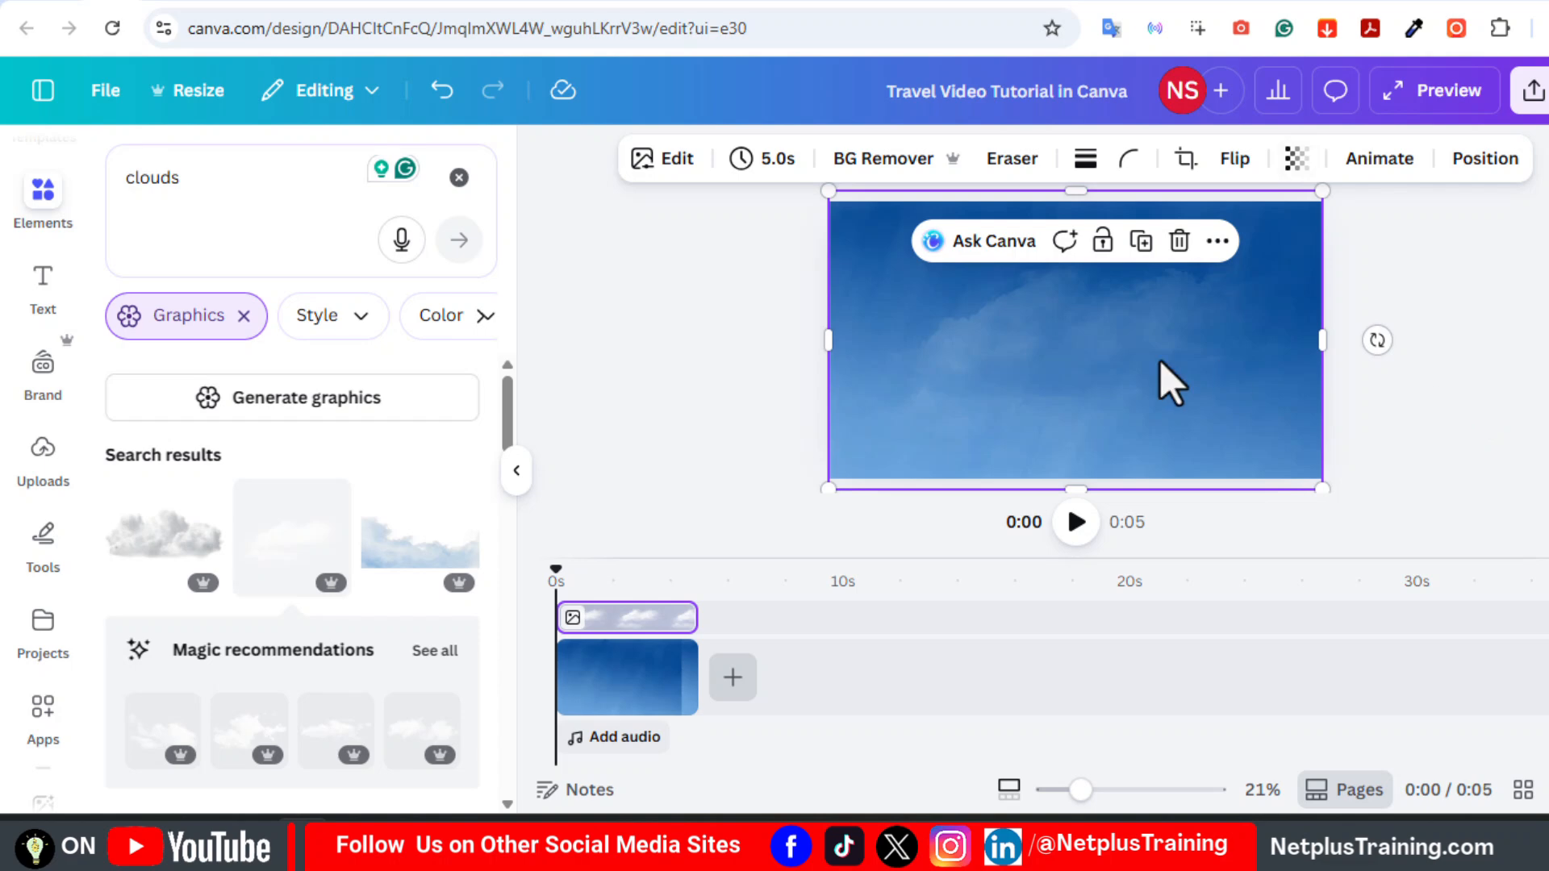
- Build three faint cloud layers and spread them across different parts of the sky
{"action": "left_click", "coordinate": [1157, 389]}
{"action": "left_click", "coordinate": [1158, 392]}
{"action": "left_click_drag", "start_coordinate": [1105, 306], "coordinate": [1062, 387]}
{"action": "left_click", "coordinate": [643, 653]}
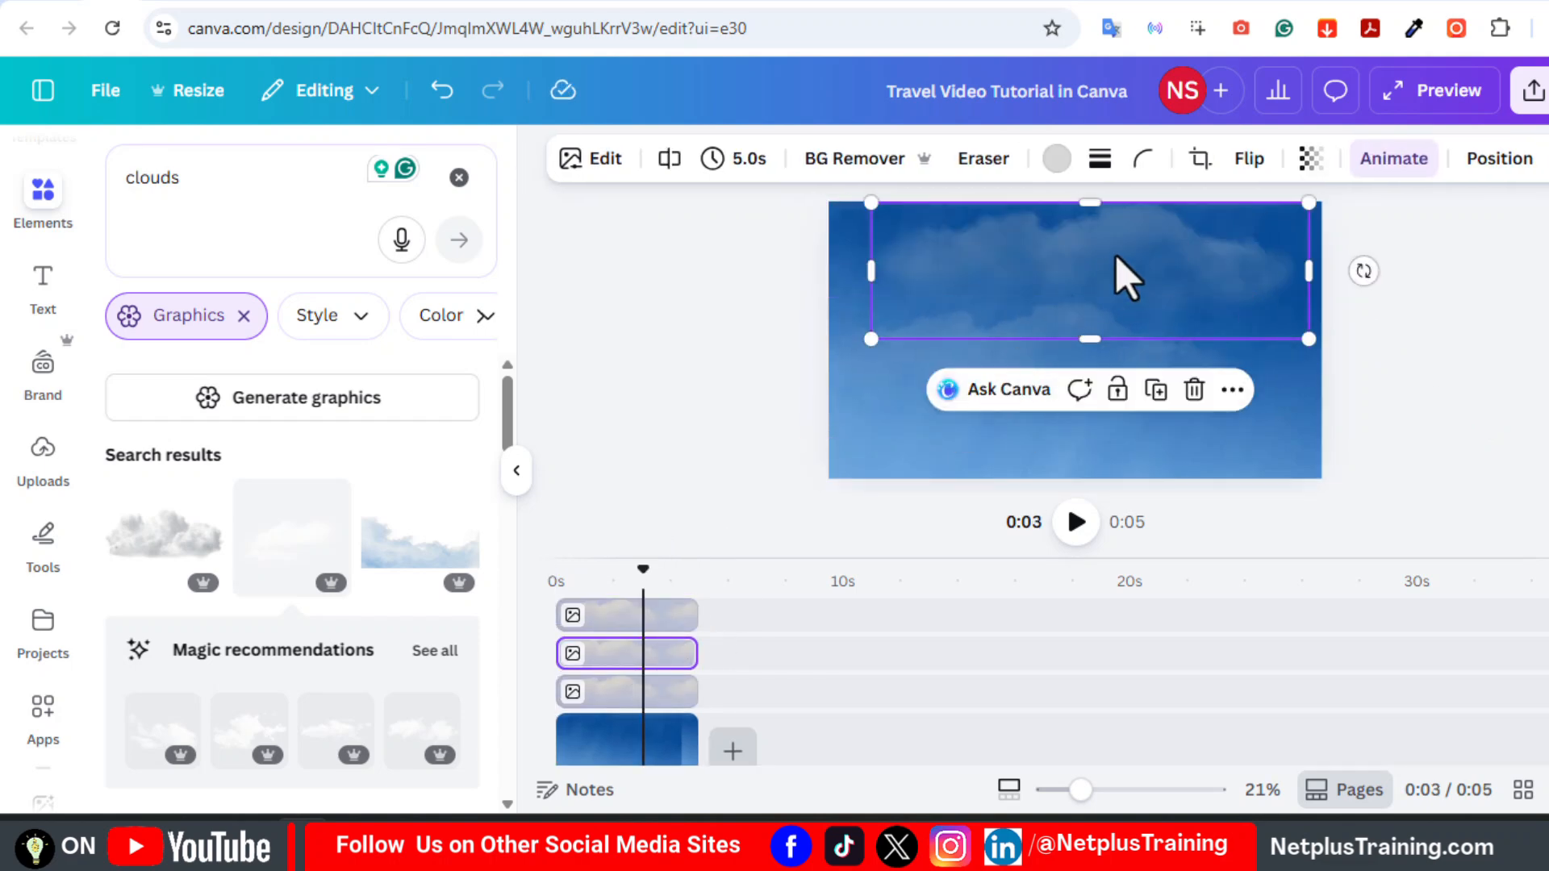
{"action": "left_click_drag", "start_coordinate": [1117, 258], "coordinate": [1235, 342]}
{"action": "left_click_drag", "start_coordinate": [1013, 257], "coordinate": [1004, 244]}
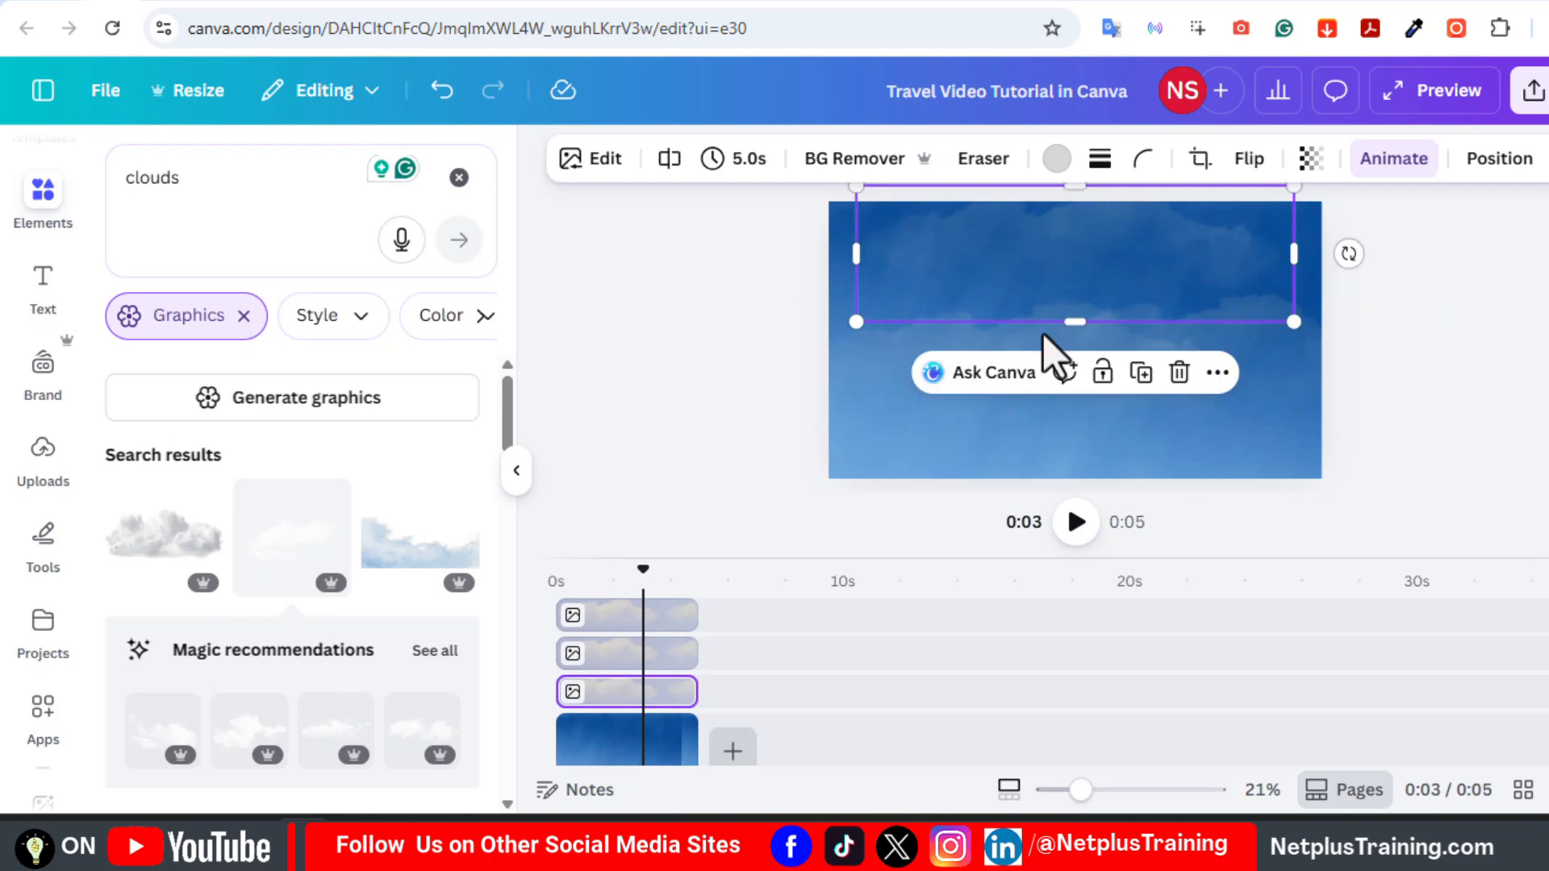
{"action": "left_click", "coordinate": [1516, 284]}
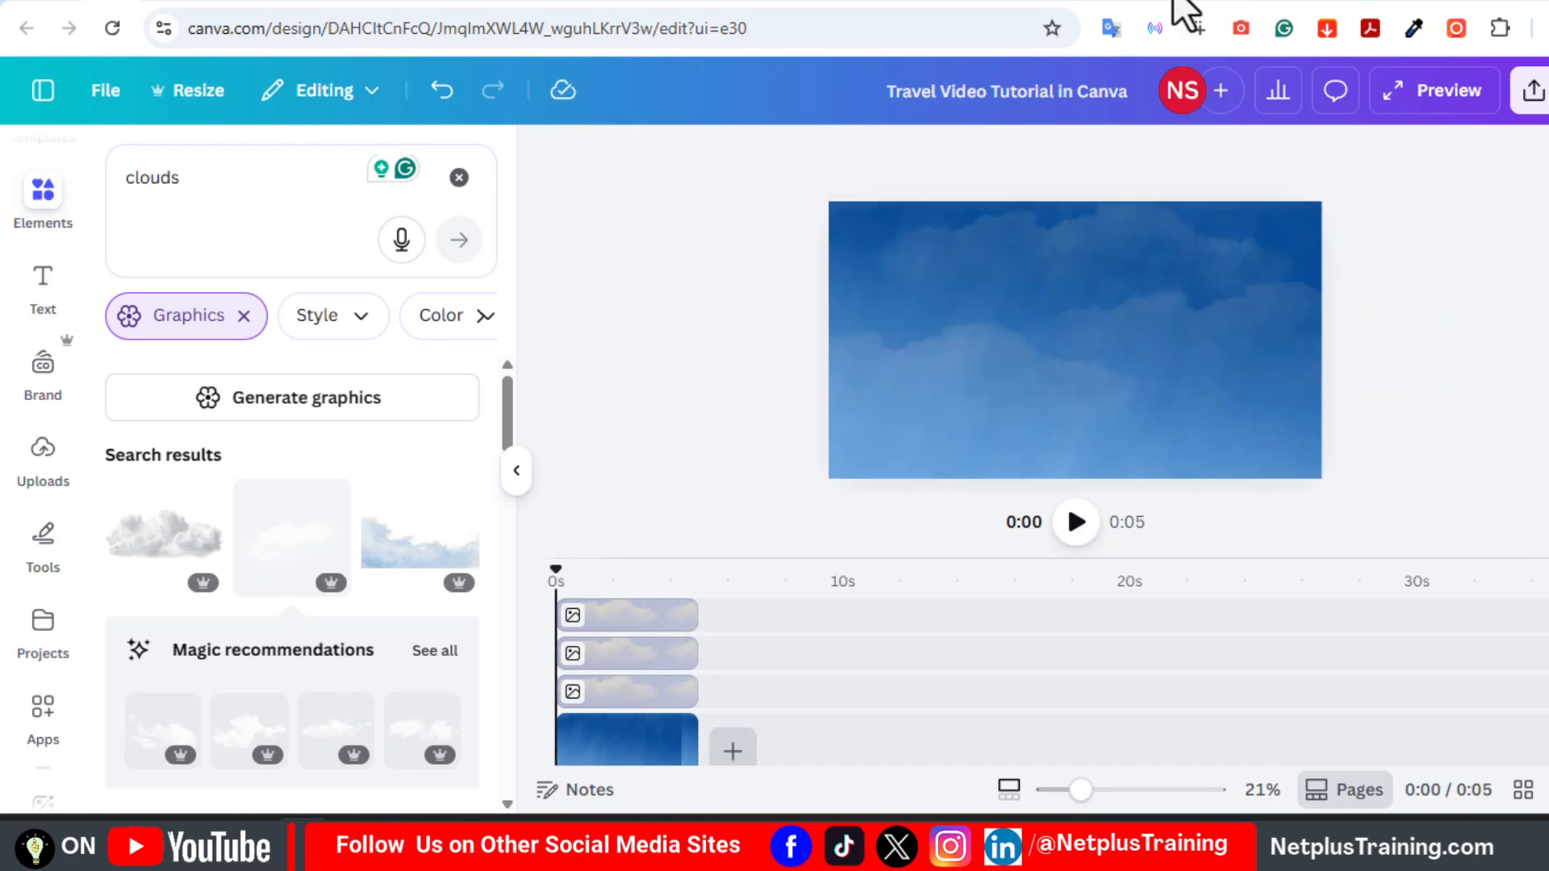
- Switch to the Google Images results for "louvre museum" and copy the illuminated night picture of the pyramid
{"action": "left_click", "coordinate": [1184, 10]}
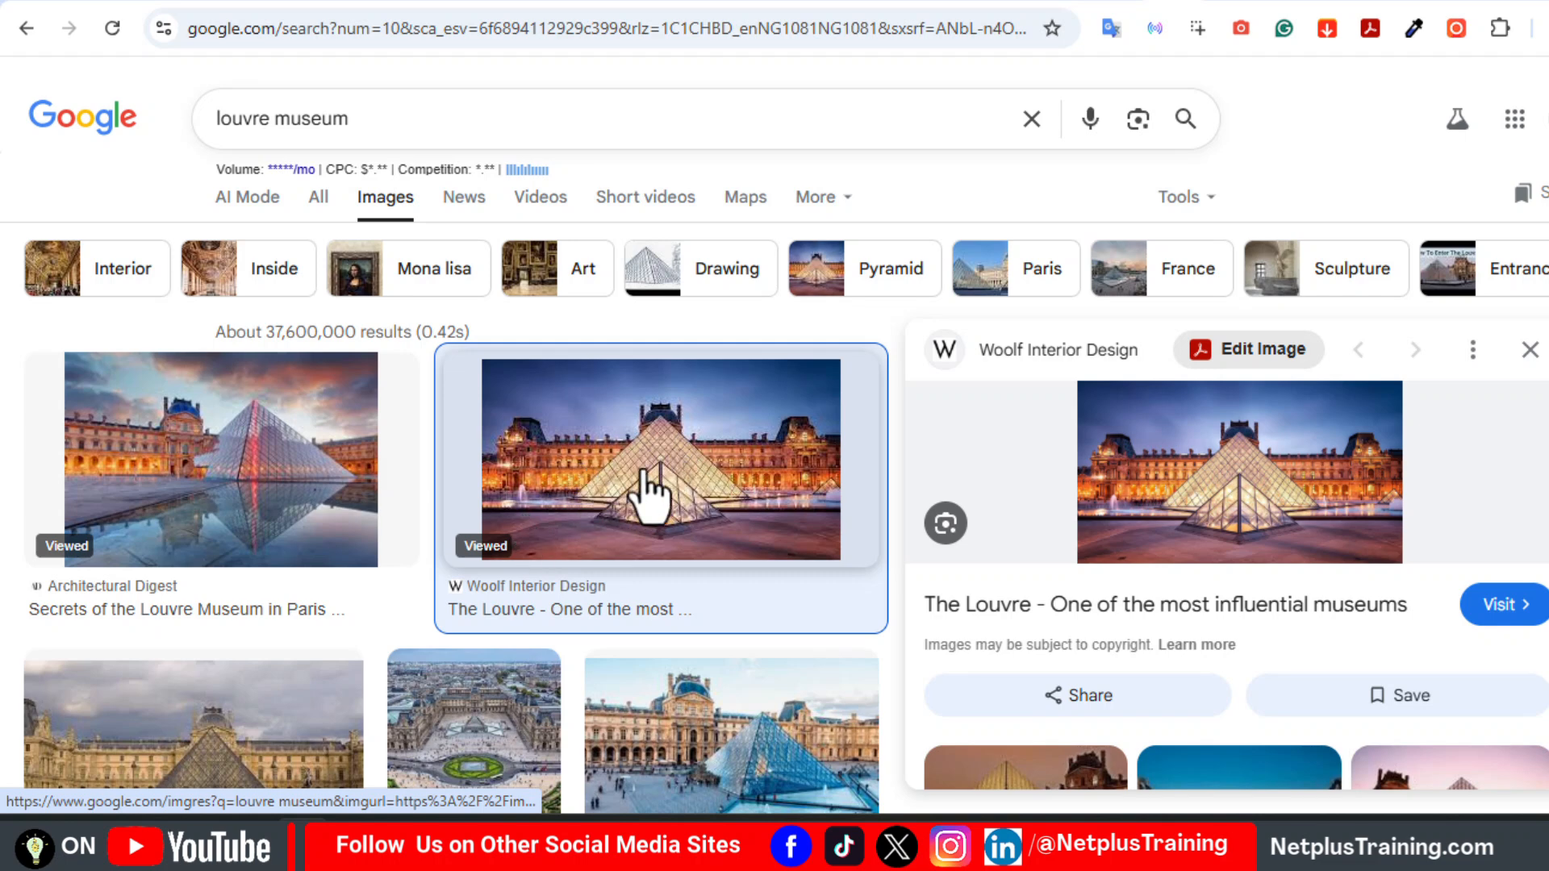
{"action": "right_click", "coordinate": [1232, 477]}
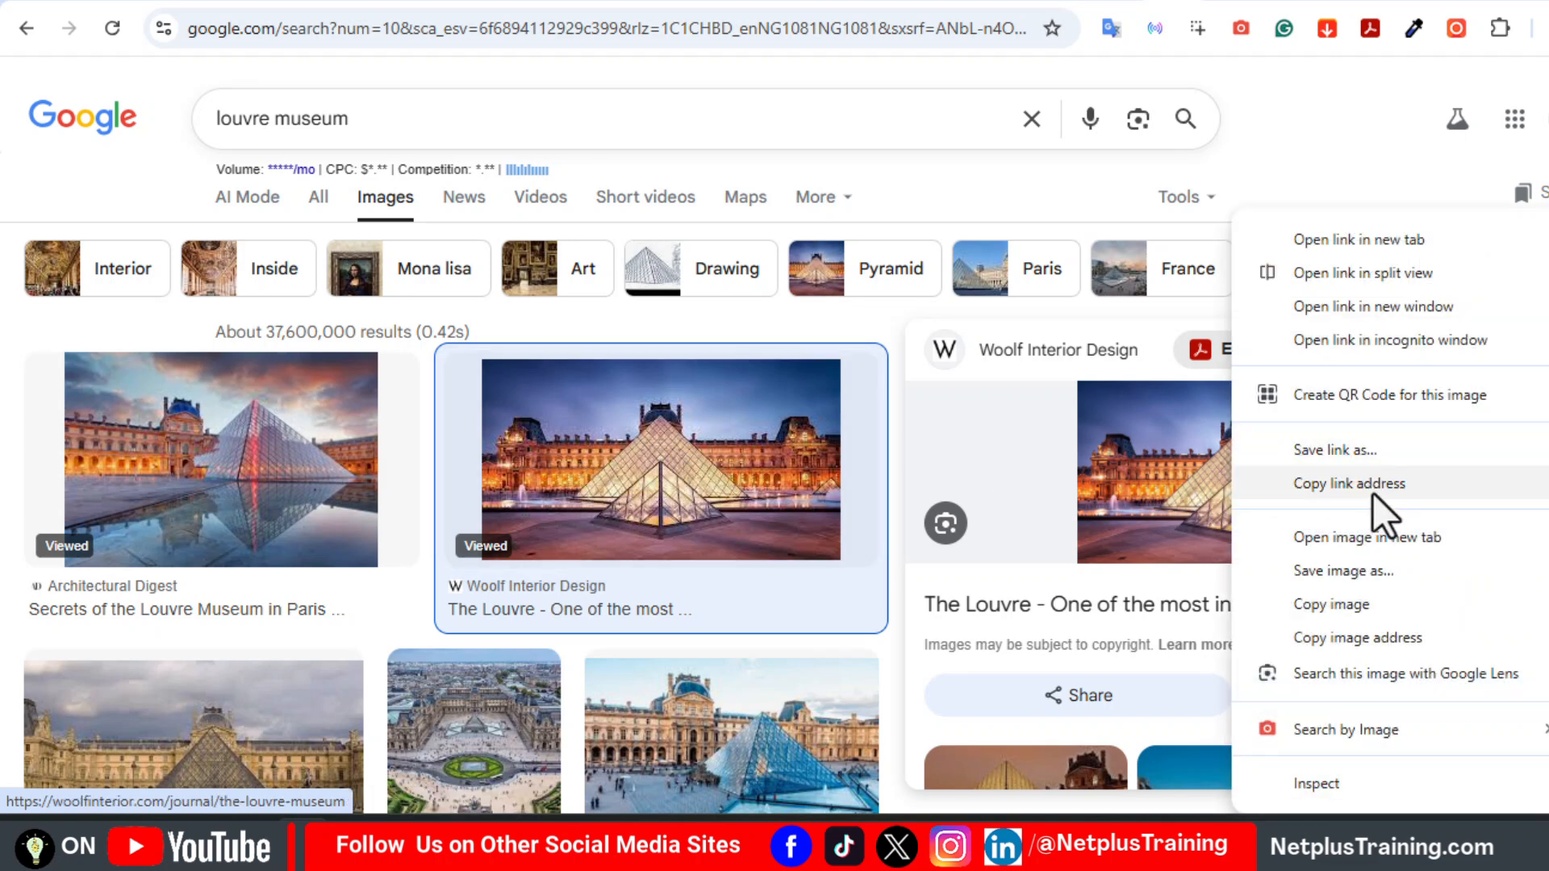
{"action": "left_click", "coordinate": [1349, 603]}
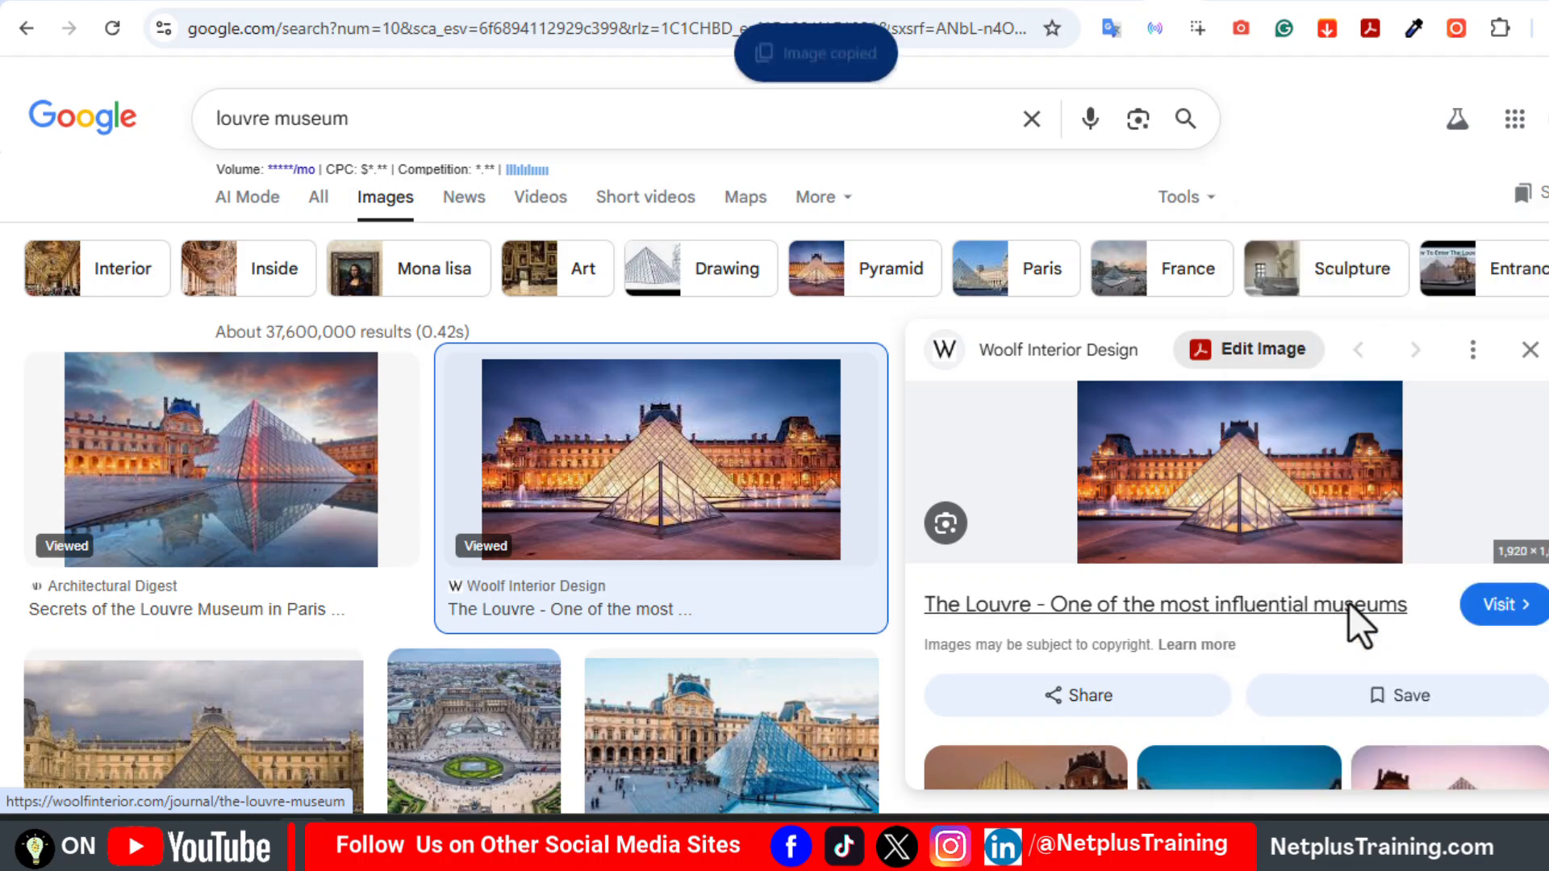
- Back in Canva, place the uploaded Louvre pyramid picture across the page's full width at the bottom and remove its background
{"action": "left_click", "coordinate": [113, 8]}
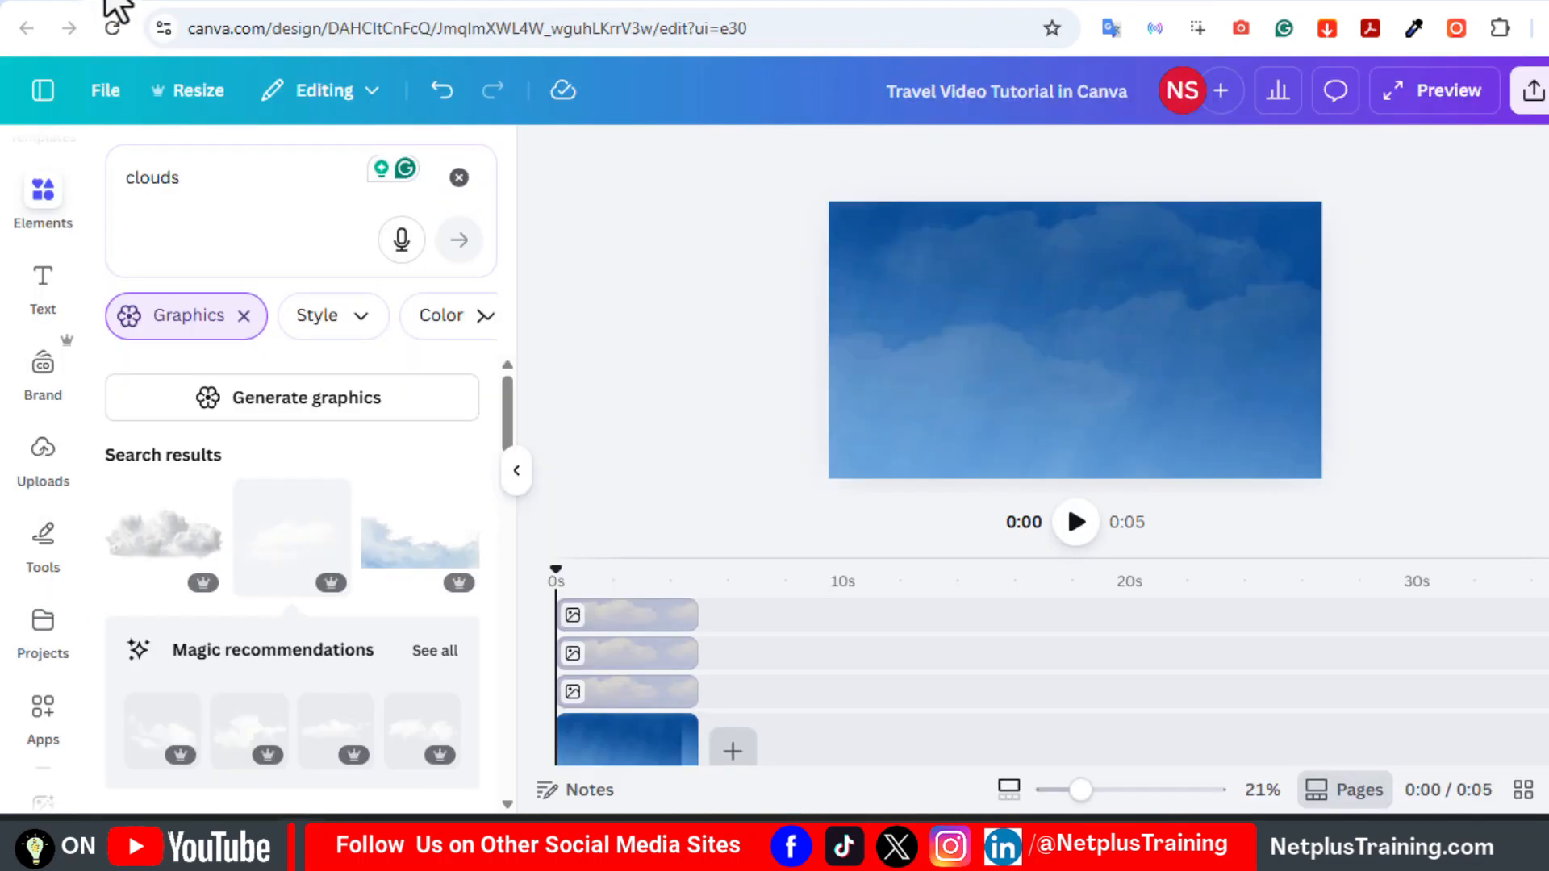
{"action": "left_click", "coordinate": [45, 484]}
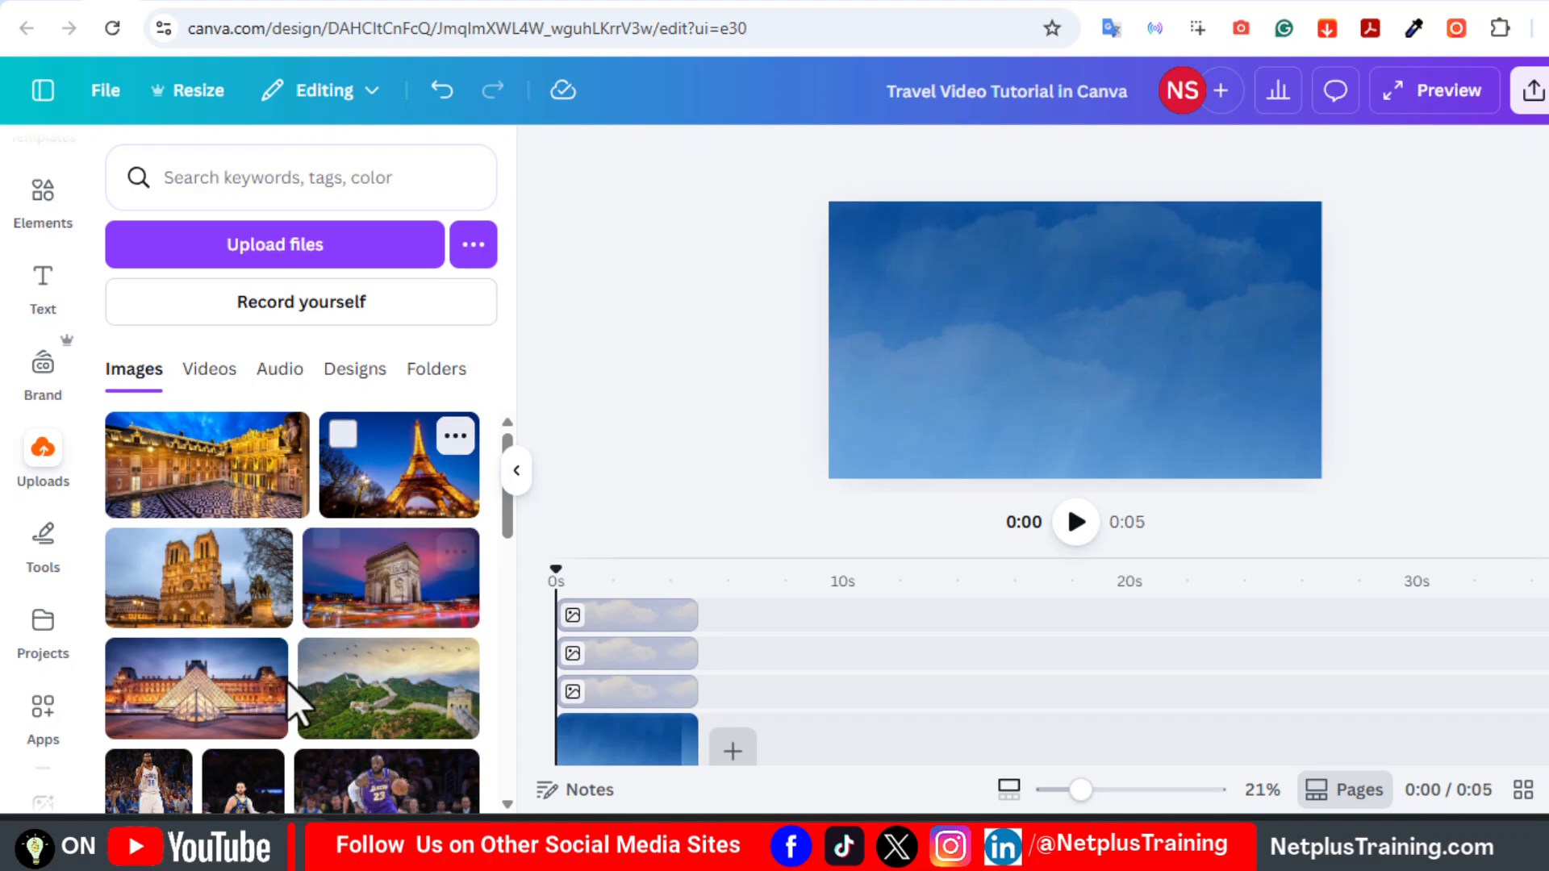
{"action": "left_click_drag", "start_coordinate": [188, 710], "coordinate": [816, 487]}
{"action": "left_click_drag", "start_coordinate": [1259, 240], "coordinate": [1336, 213]}
{"action": "left_click_drag", "start_coordinate": [1129, 337], "coordinate": [1121, 385]}
{"action": "left_click", "coordinate": [836, 161]}
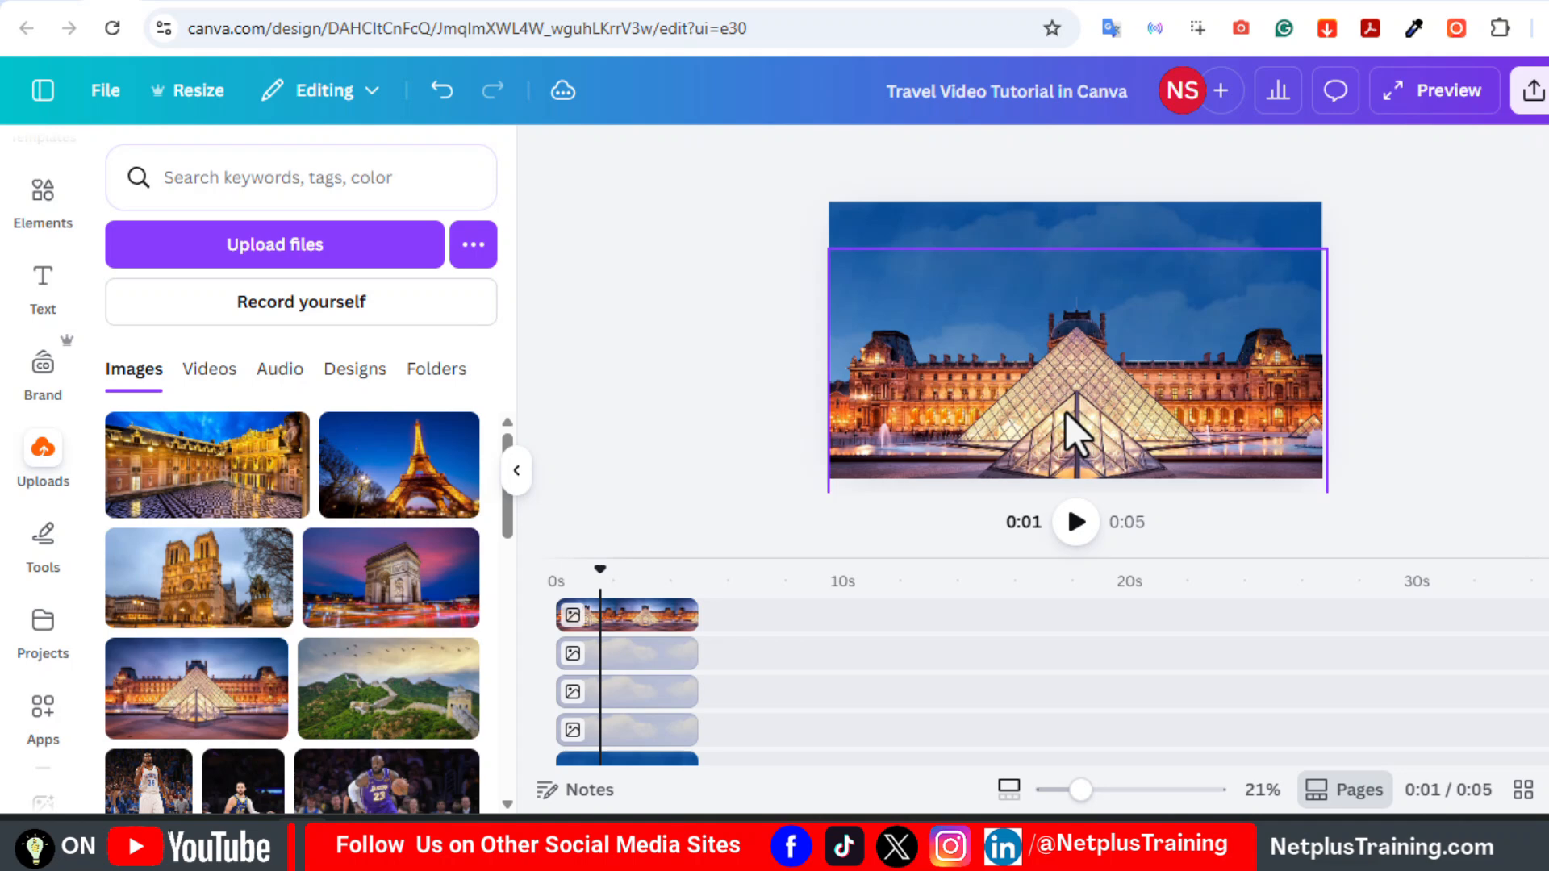
{"action": "left_click", "coordinate": [758, 351]}
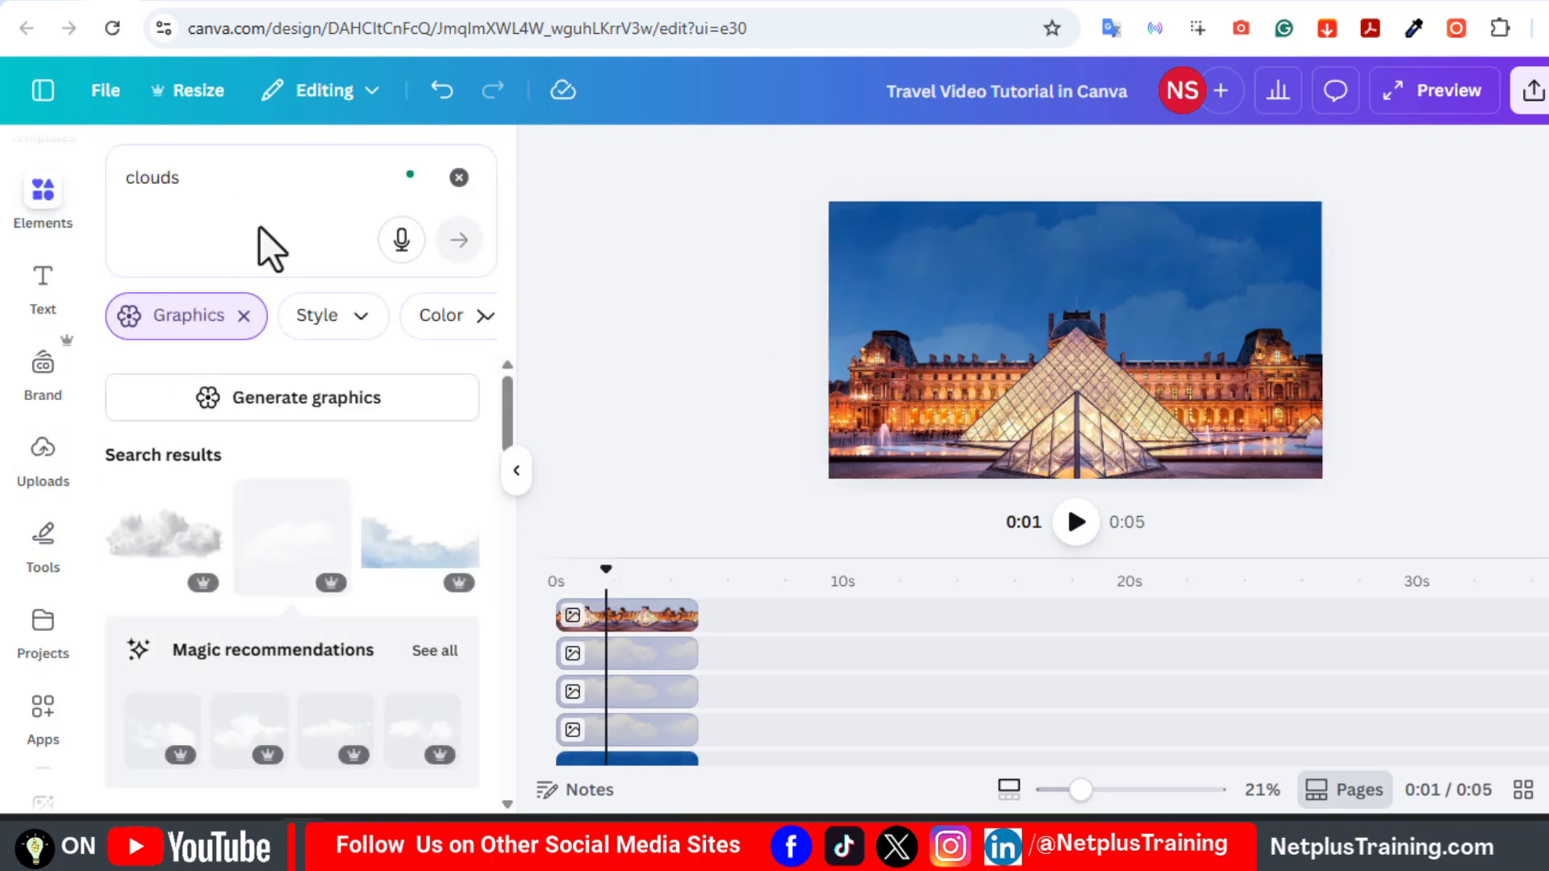
- Search the elements for "airplane flying" and place an airplane with a looping dotted route in the sky above the museum
{"action": "left_click", "coordinate": [459, 176]}
{"action": "type", "text": "airplane flying"}
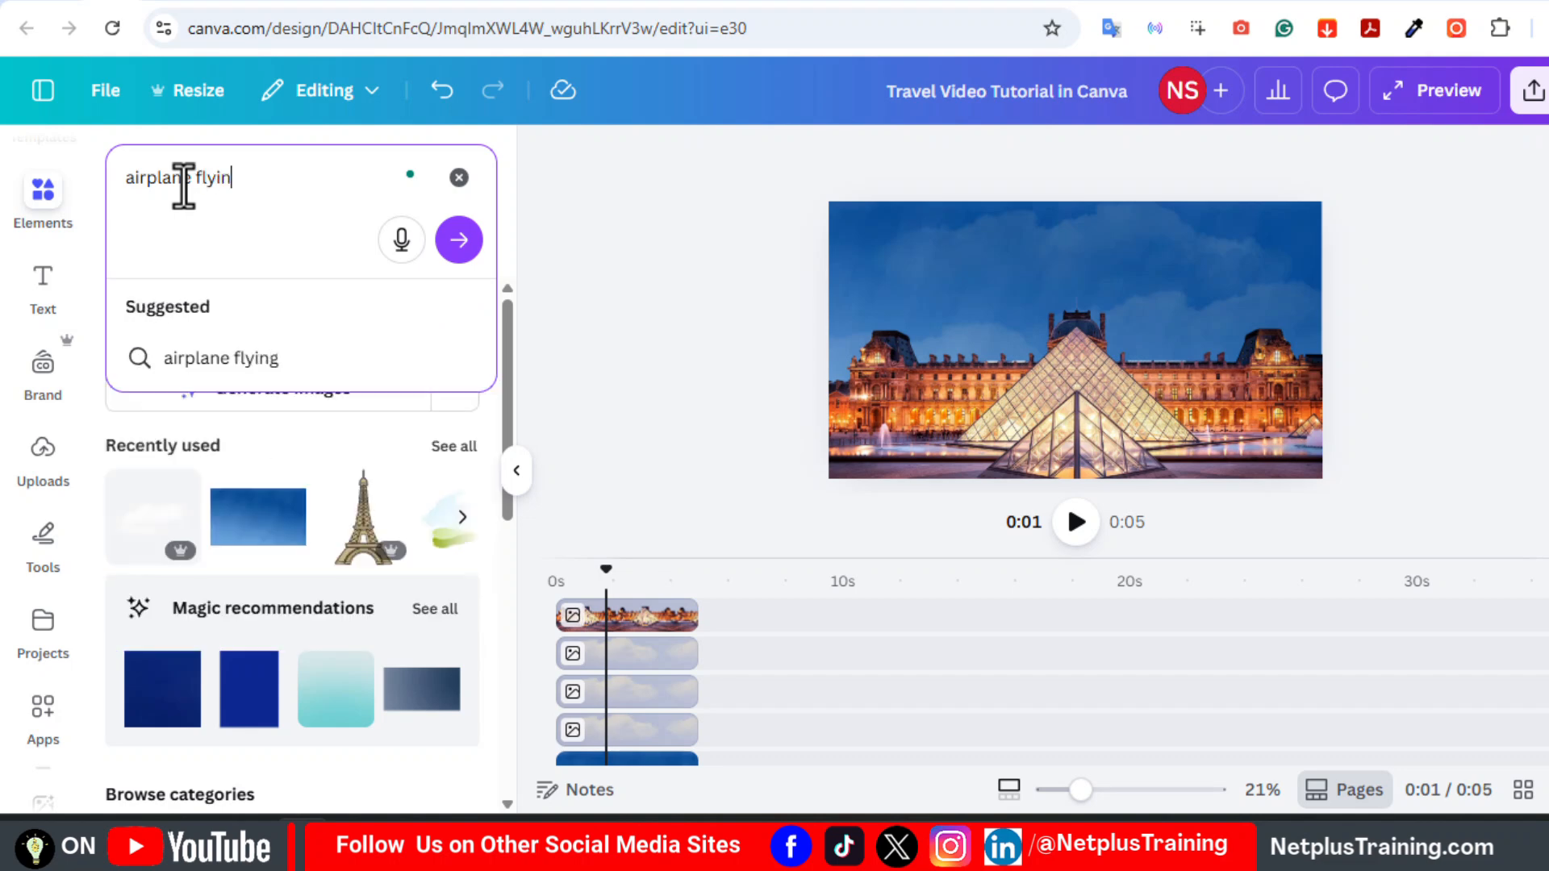
{"action": "key", "text": "Return"}
{"action": "left_click", "coordinate": [316, 323]}
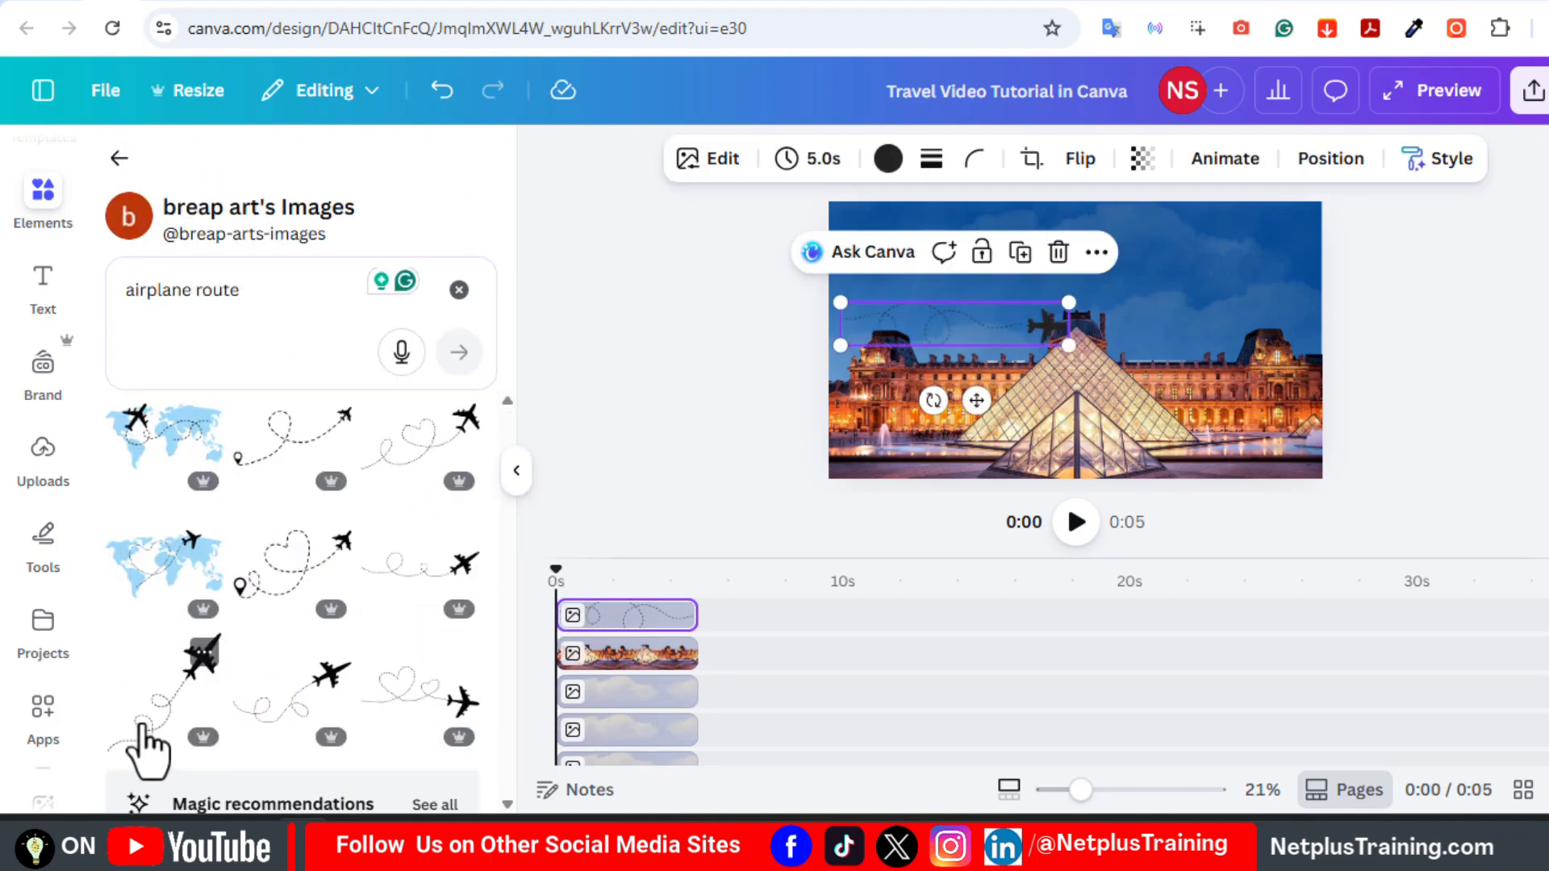
{"action": "left_click_drag", "start_coordinate": [968, 323], "coordinate": [1008, 264]}
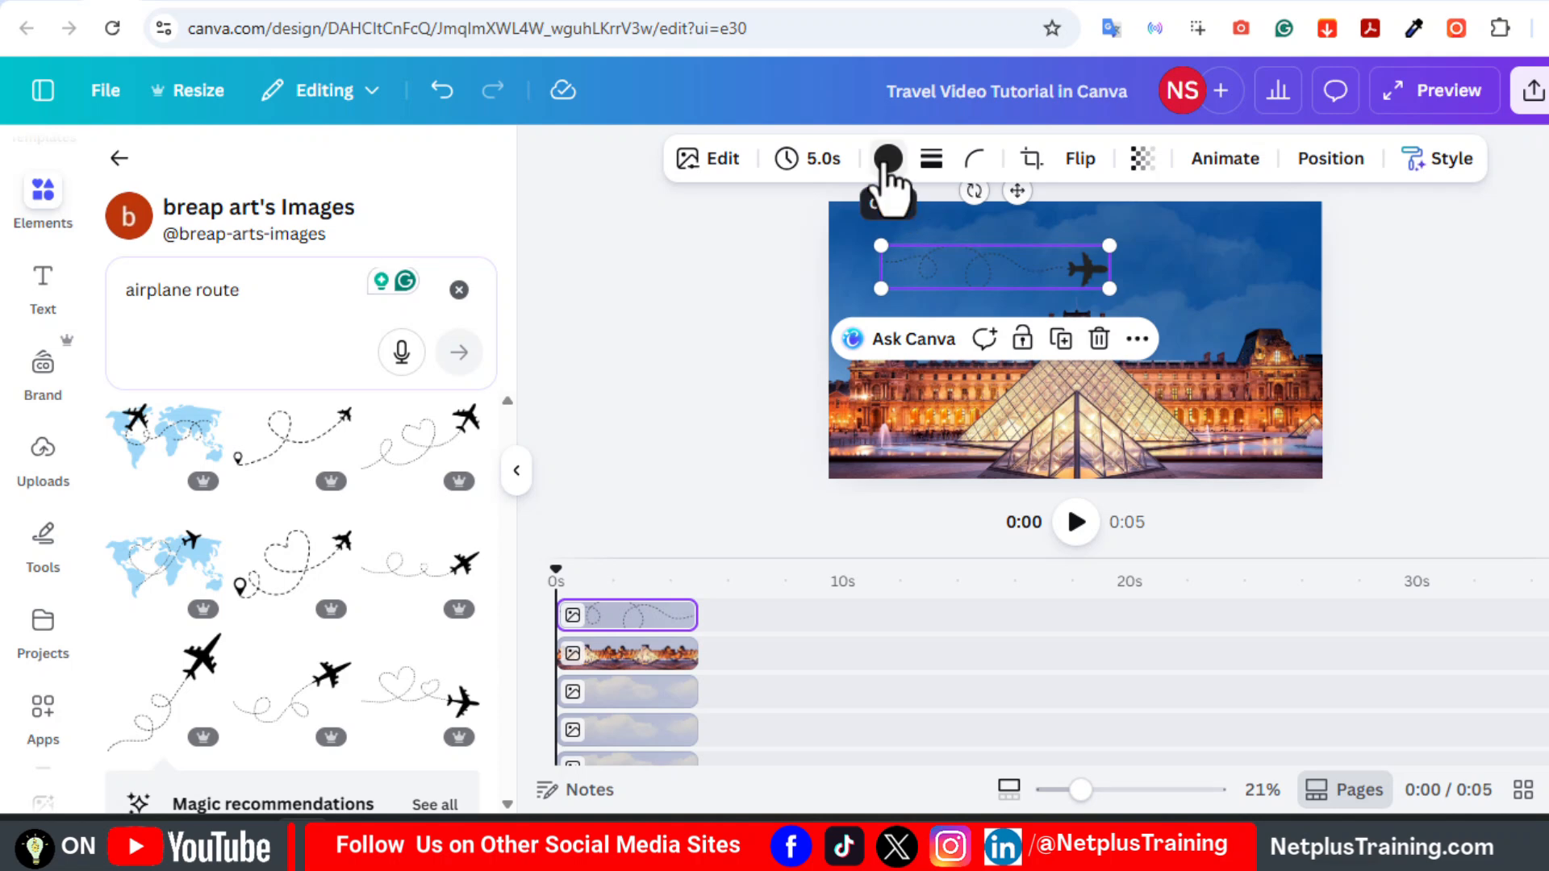
- Recolor the airplane route graphic white and shift it slightly down in the sky
{"action": "left_click", "coordinate": [887, 159]}
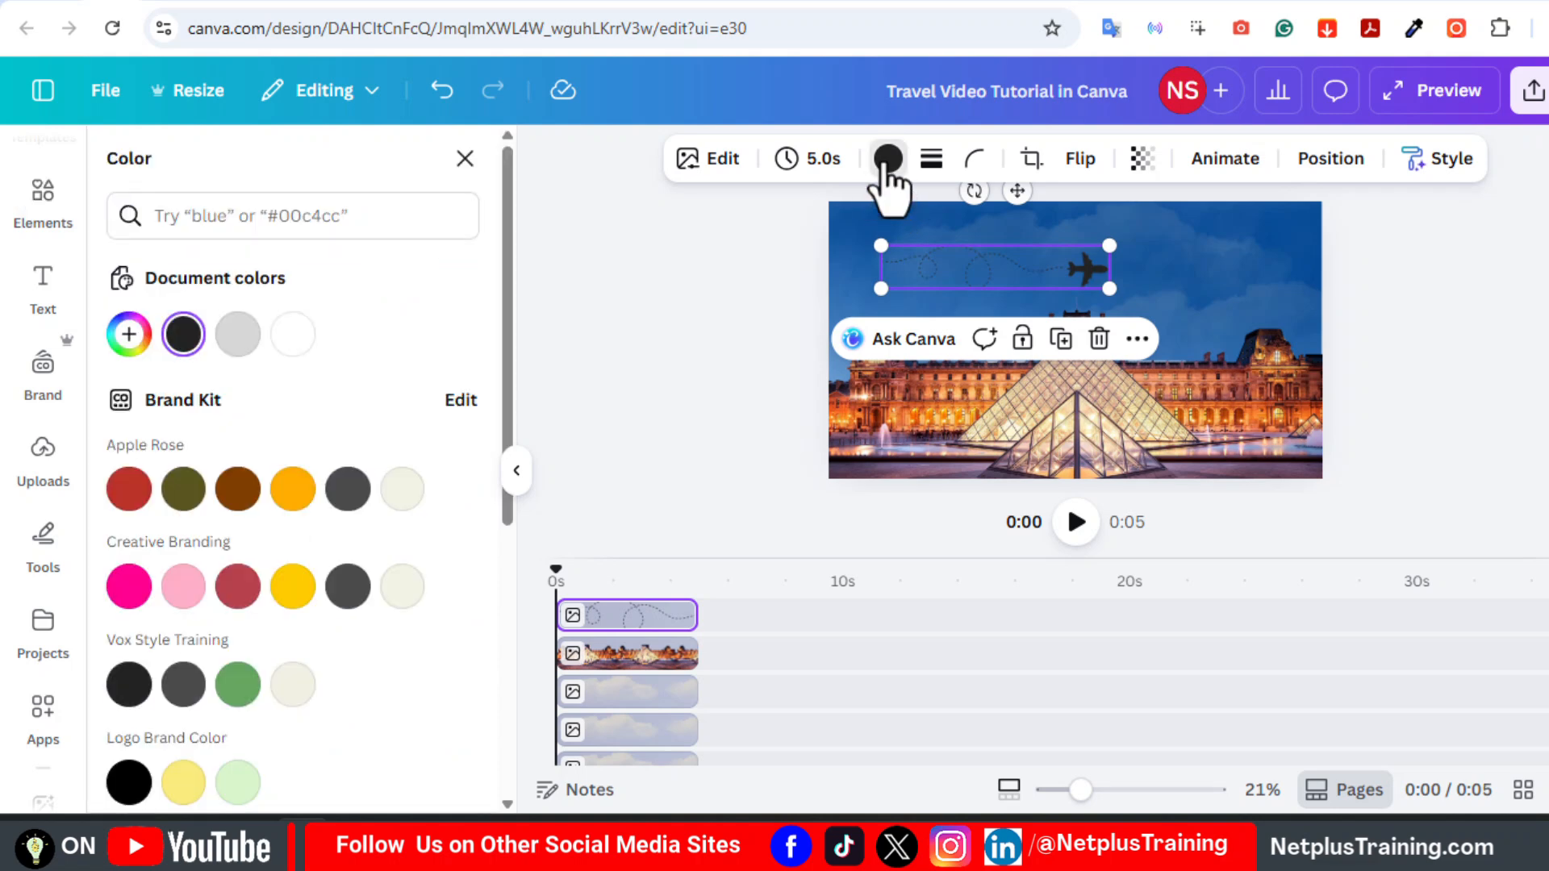
{"action": "left_click", "coordinate": [291, 336]}
{"action": "left_click_drag", "start_coordinate": [1097, 275], "coordinate": [1093, 290]}
{"action": "left_click", "coordinate": [693, 359]}
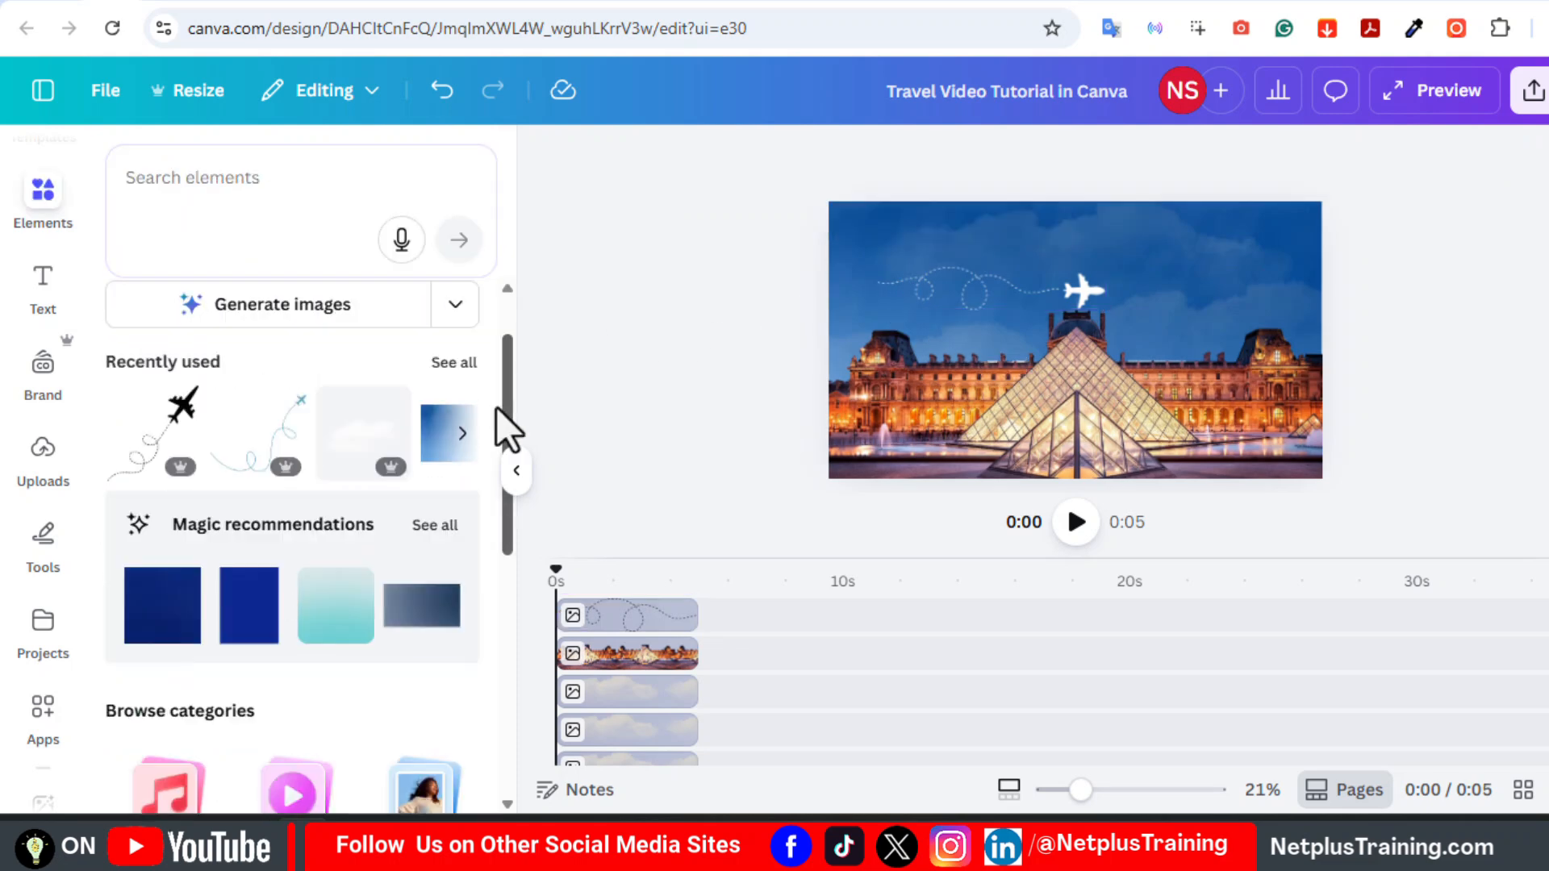
- Add a rounded square shape, reduce its height, and place it above the airplane's dotted route
{"action": "left_click_drag", "start_coordinate": [504, 436], "coordinate": [502, 640]}
{"action": "left_click", "coordinate": [163, 738]}
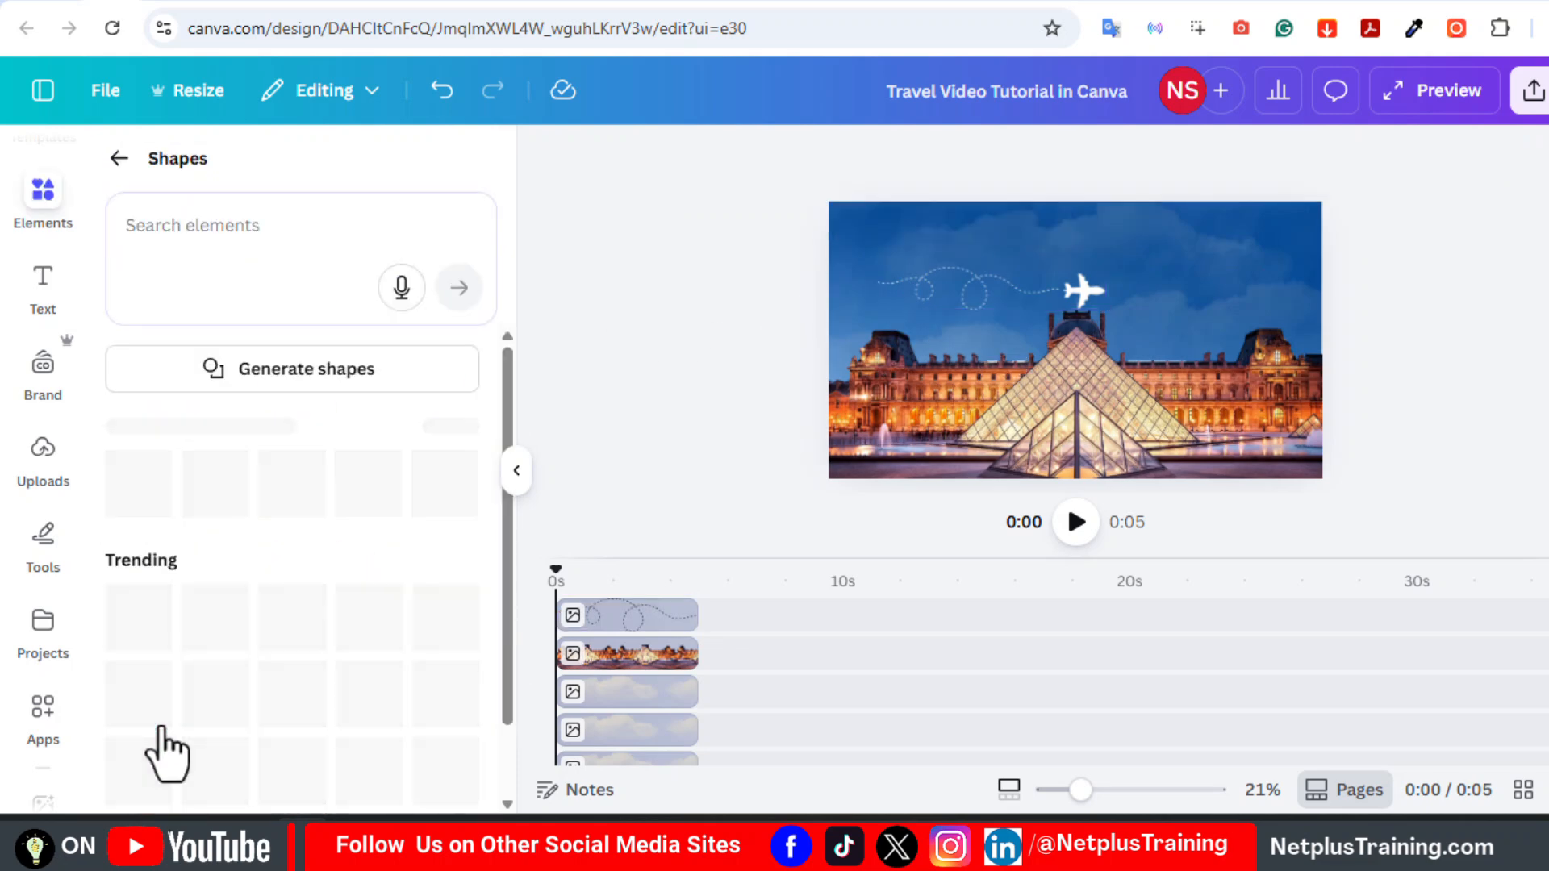
{"action": "left_click", "coordinate": [221, 762]}
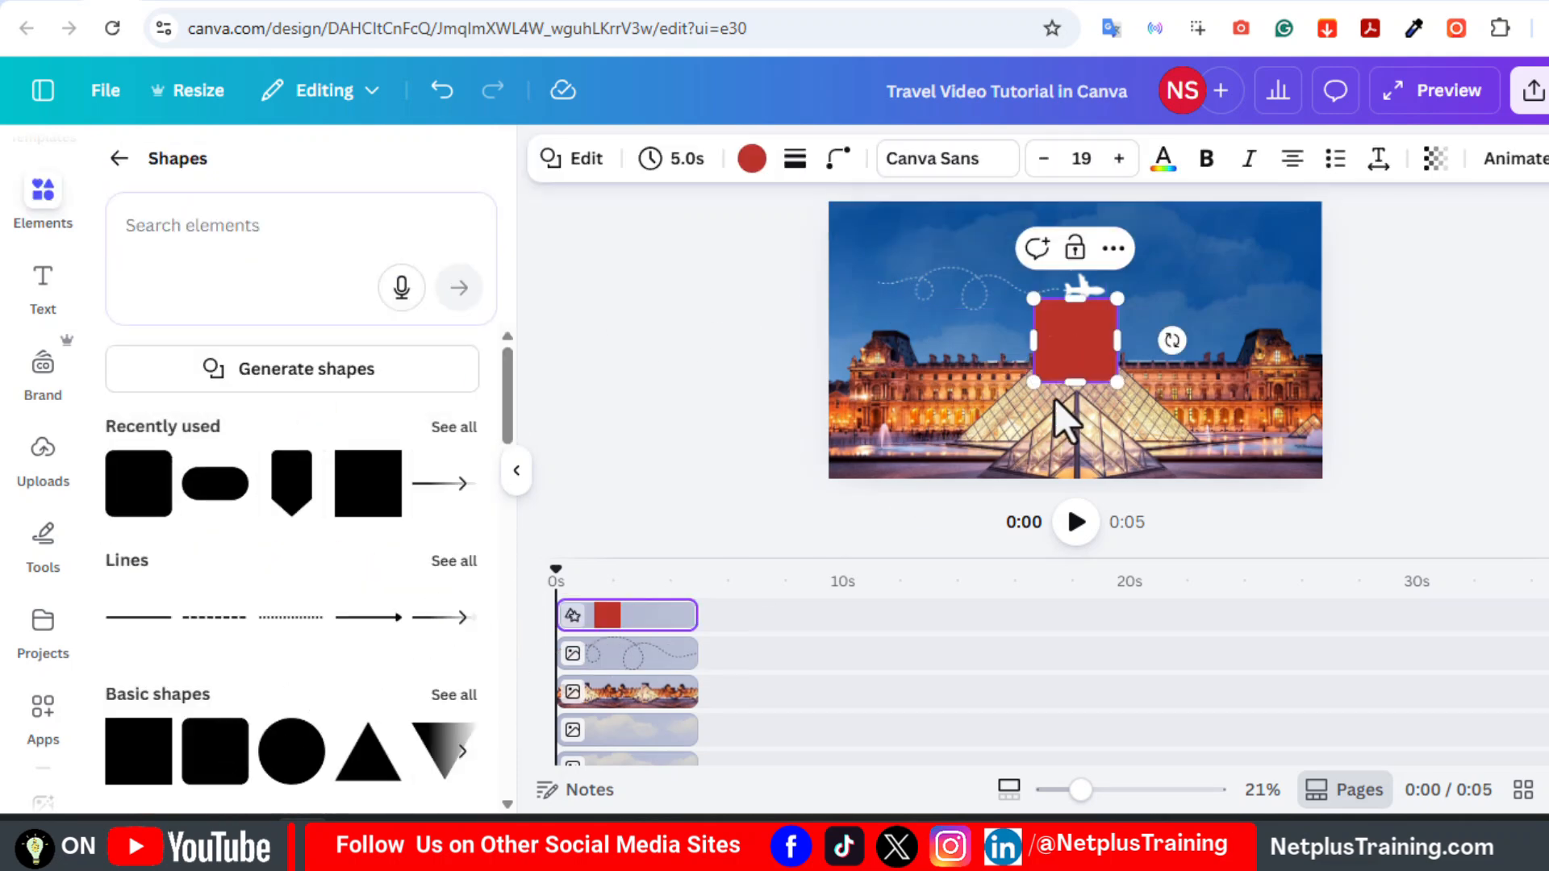
{"action": "left_click_drag", "start_coordinate": [1080, 373], "coordinate": [1079, 330]}
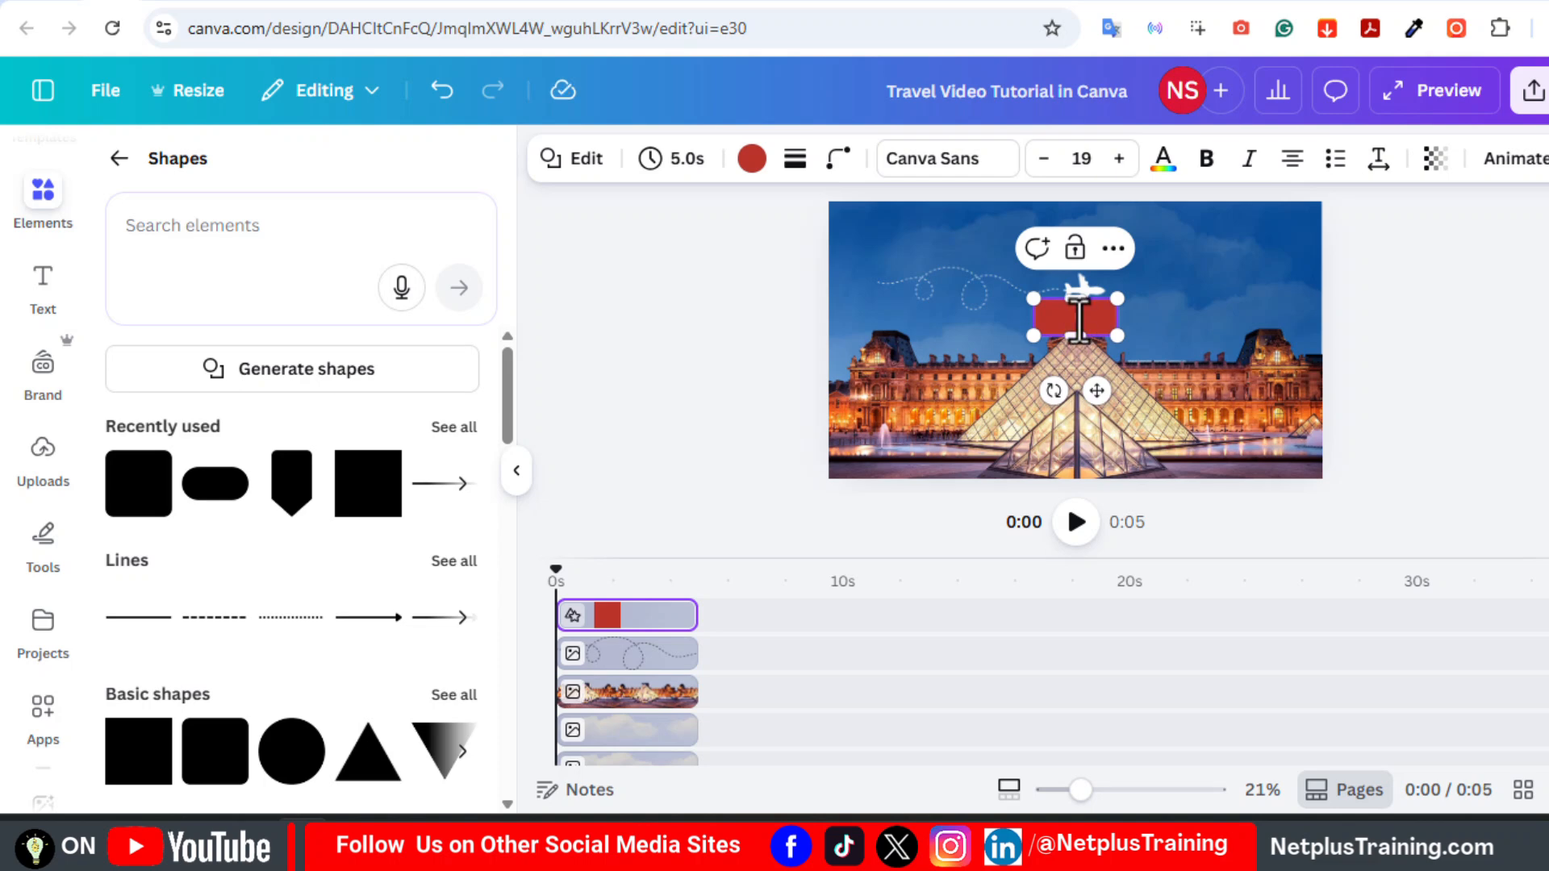
{"action": "left_click_drag", "start_coordinate": [1096, 390], "coordinate": [972, 309]}
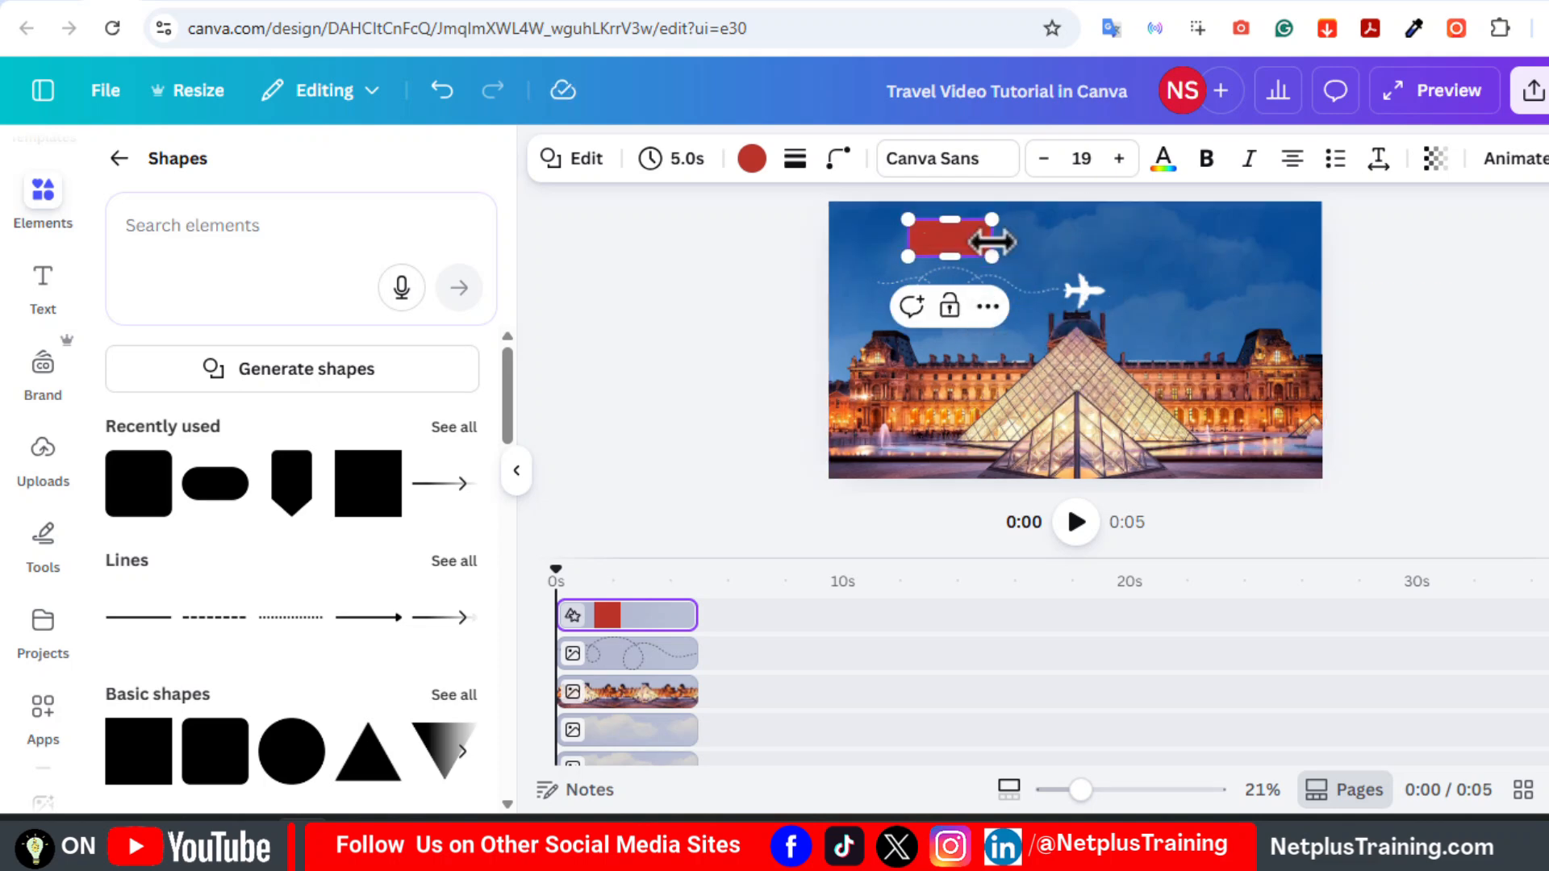
- Stretch the red shape into a long, thin bar across the top of the page and set its fill to no color
{"action": "left_click_drag", "start_coordinate": [992, 240], "coordinate": [1214, 238]}
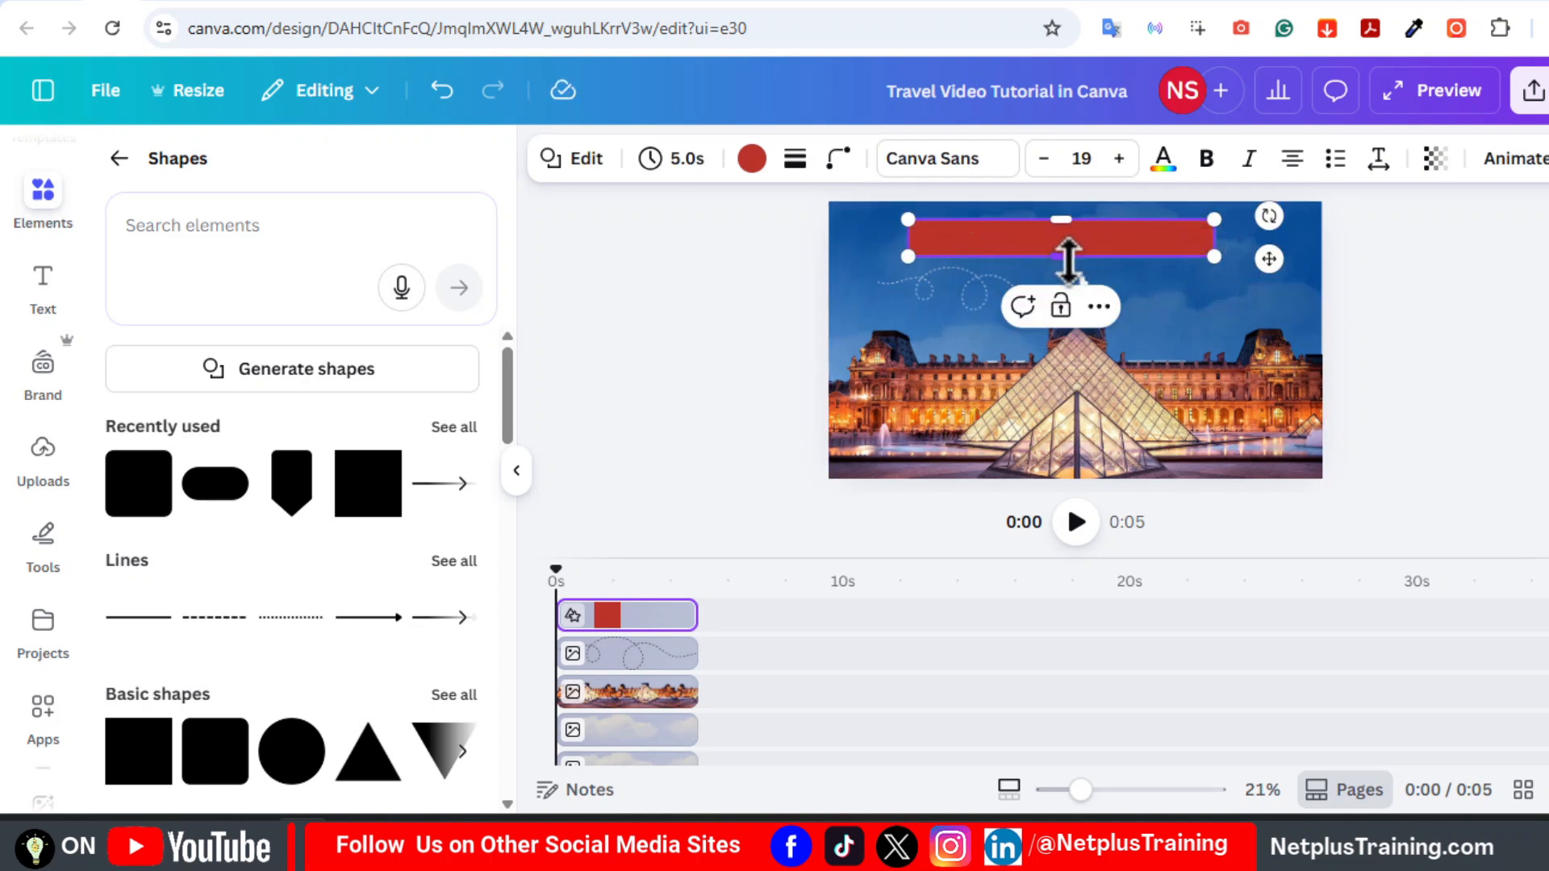
{"action": "left_click_drag", "start_coordinate": [1069, 260], "coordinate": [1062, 249]}
{"action": "left_click", "coordinate": [752, 158]}
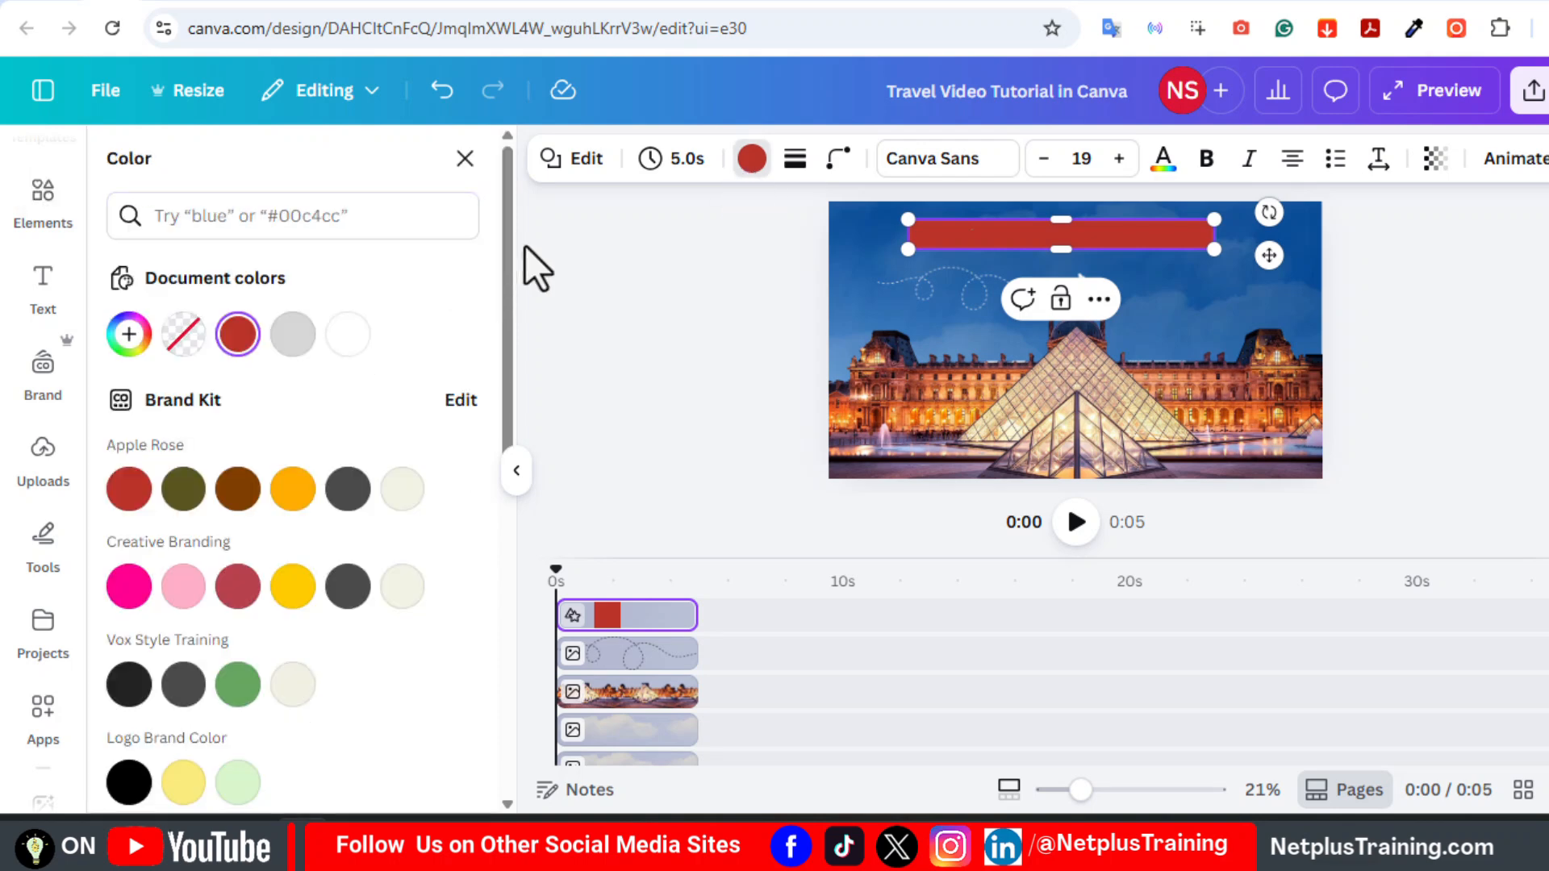
{"action": "left_click", "coordinate": [184, 337]}
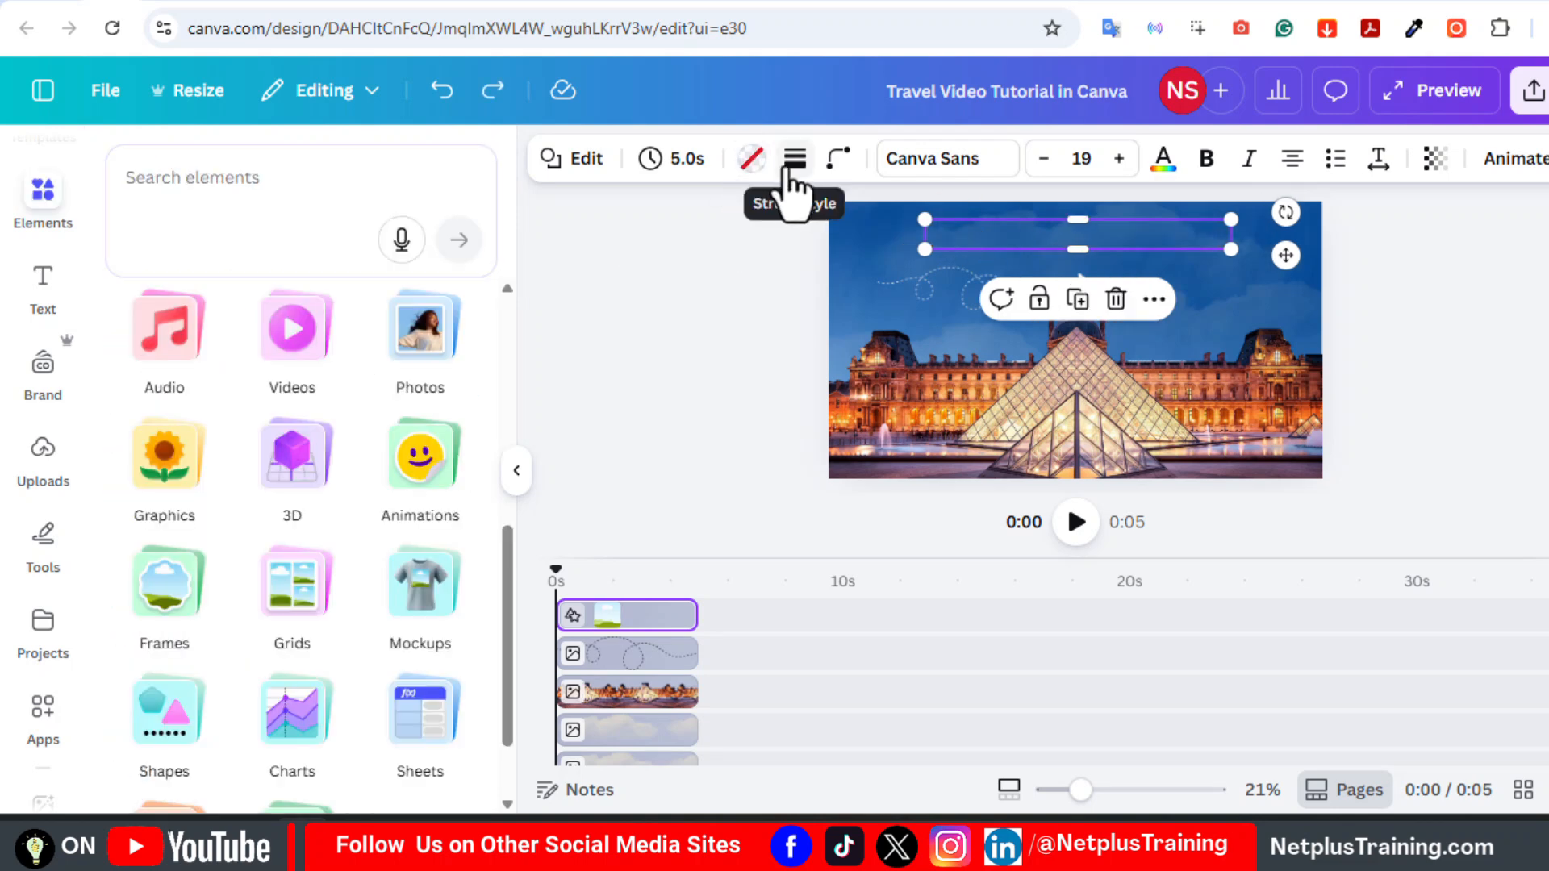
- Give the bar a solid outline of weight 4, set its corner rounding to 100, and color the outline white
{"action": "left_click", "coordinate": [793, 160]}
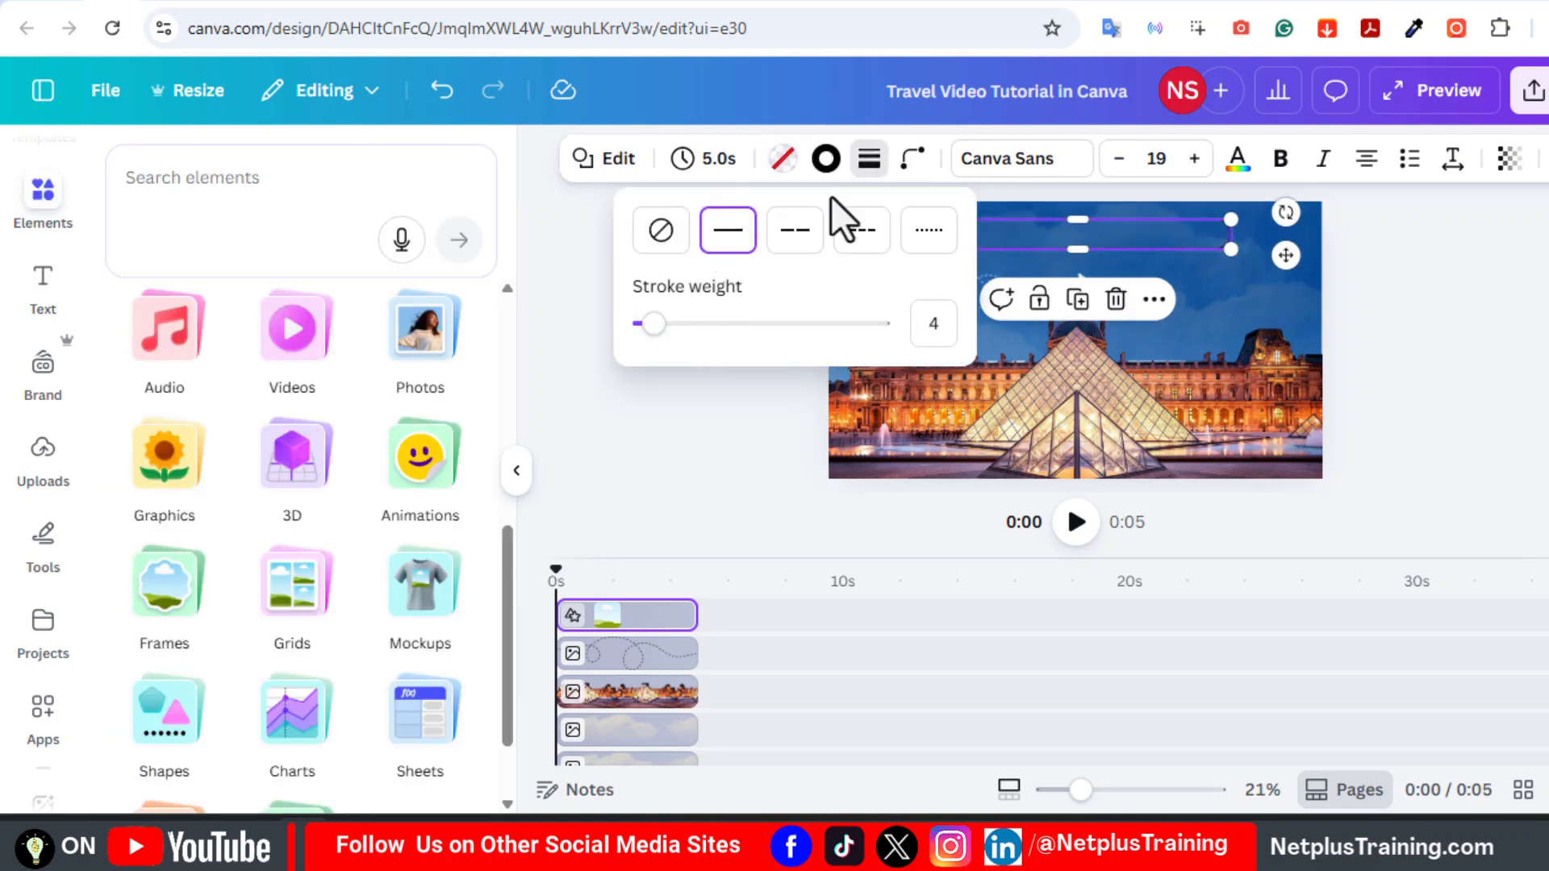
{"action": "left_click", "coordinate": [913, 162]}
{"action": "left_click_drag", "start_coordinate": [879, 256], "coordinate": [965, 257]}
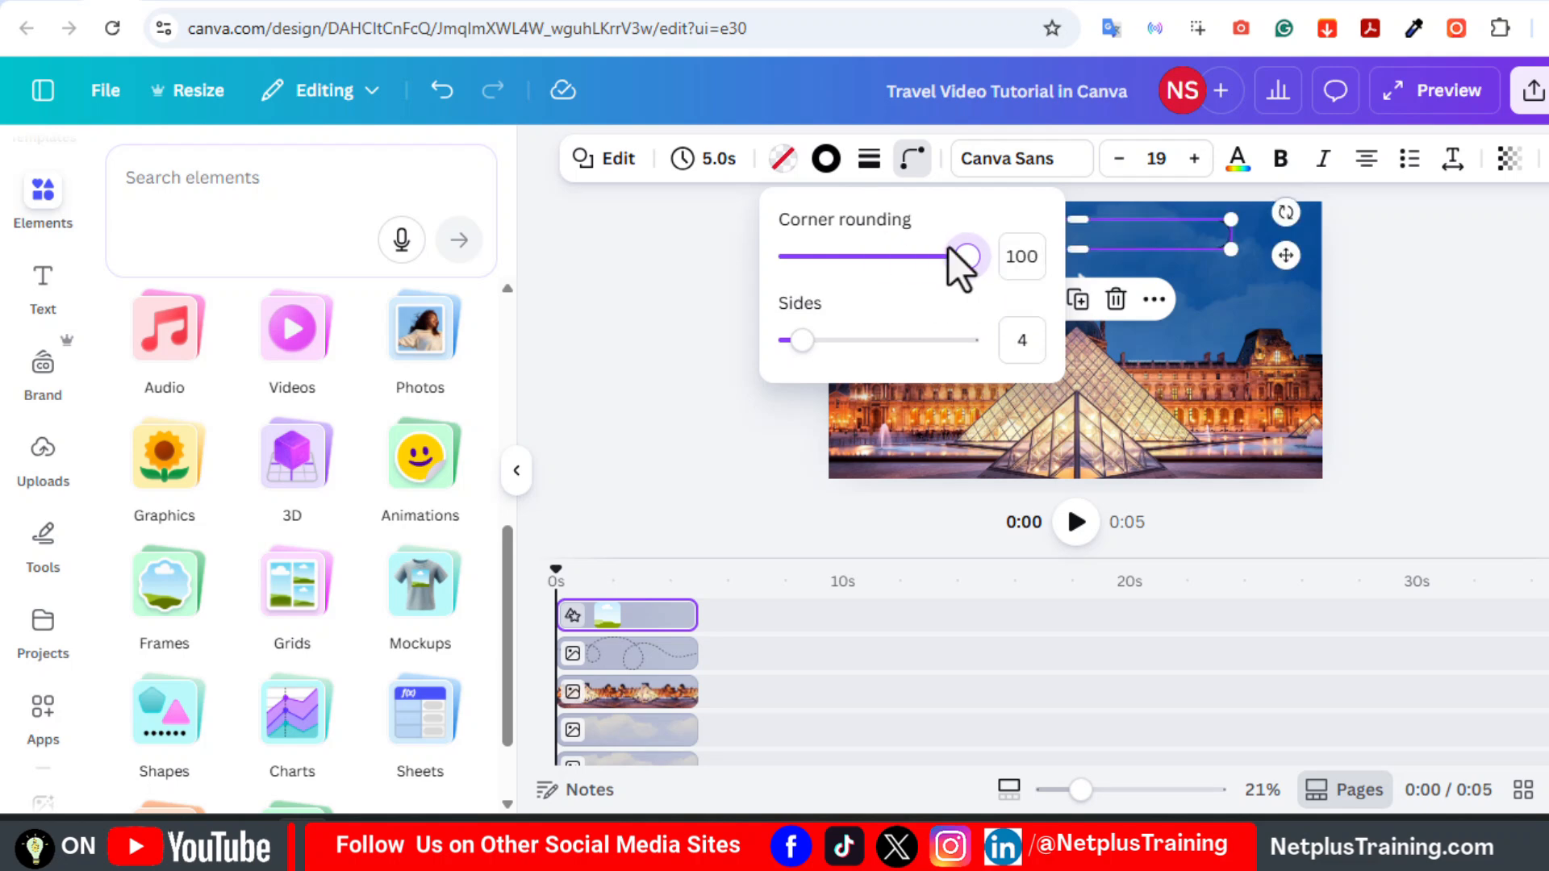
{"action": "left_click", "coordinate": [826, 160]}
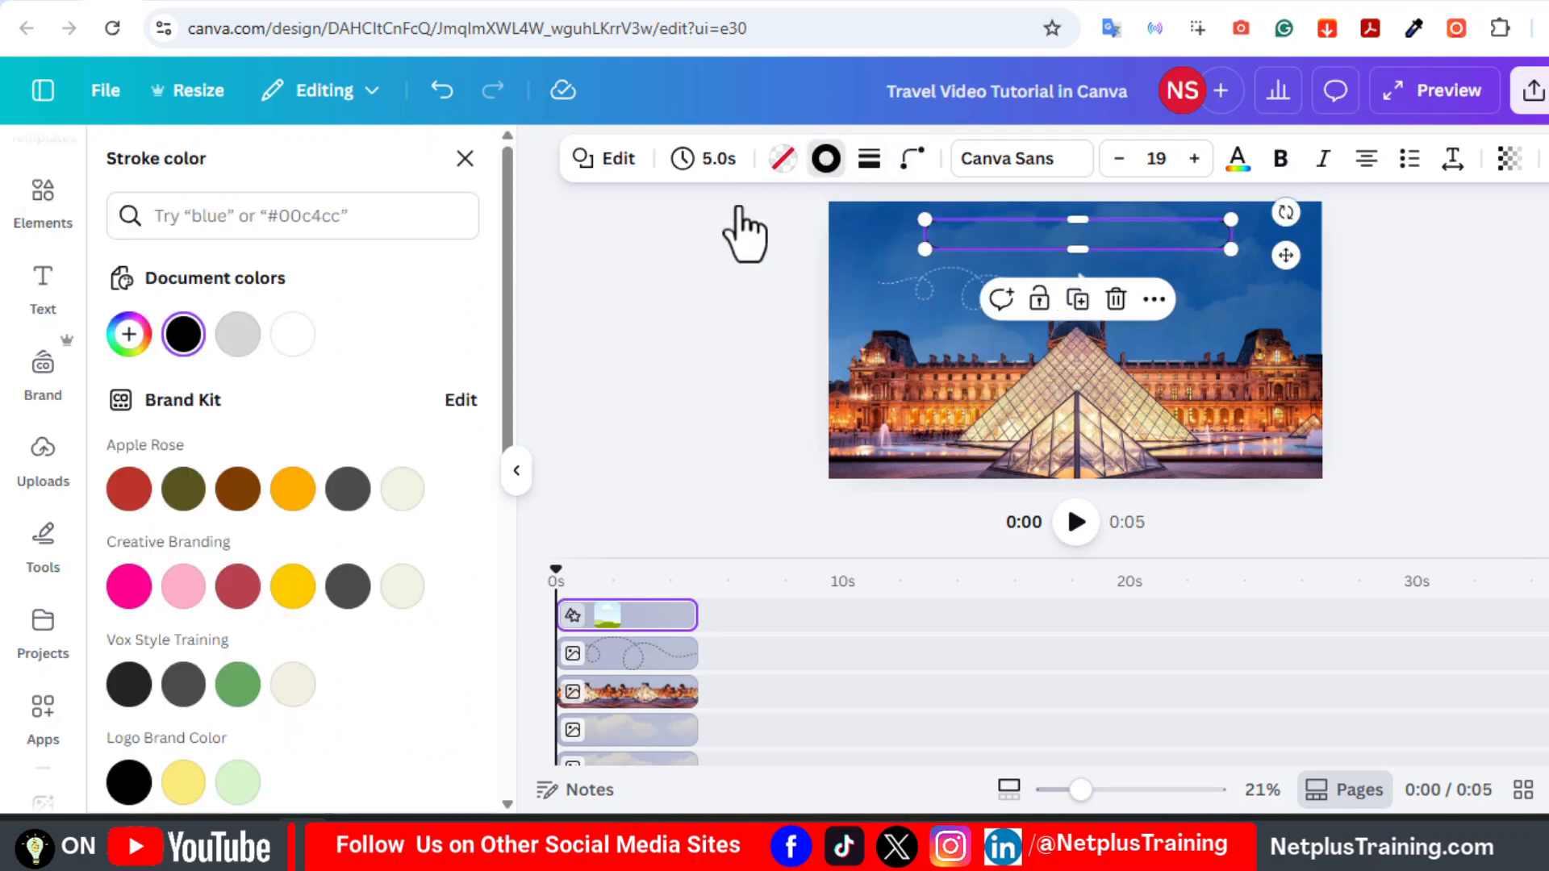
{"action": "left_click", "coordinate": [292, 335]}
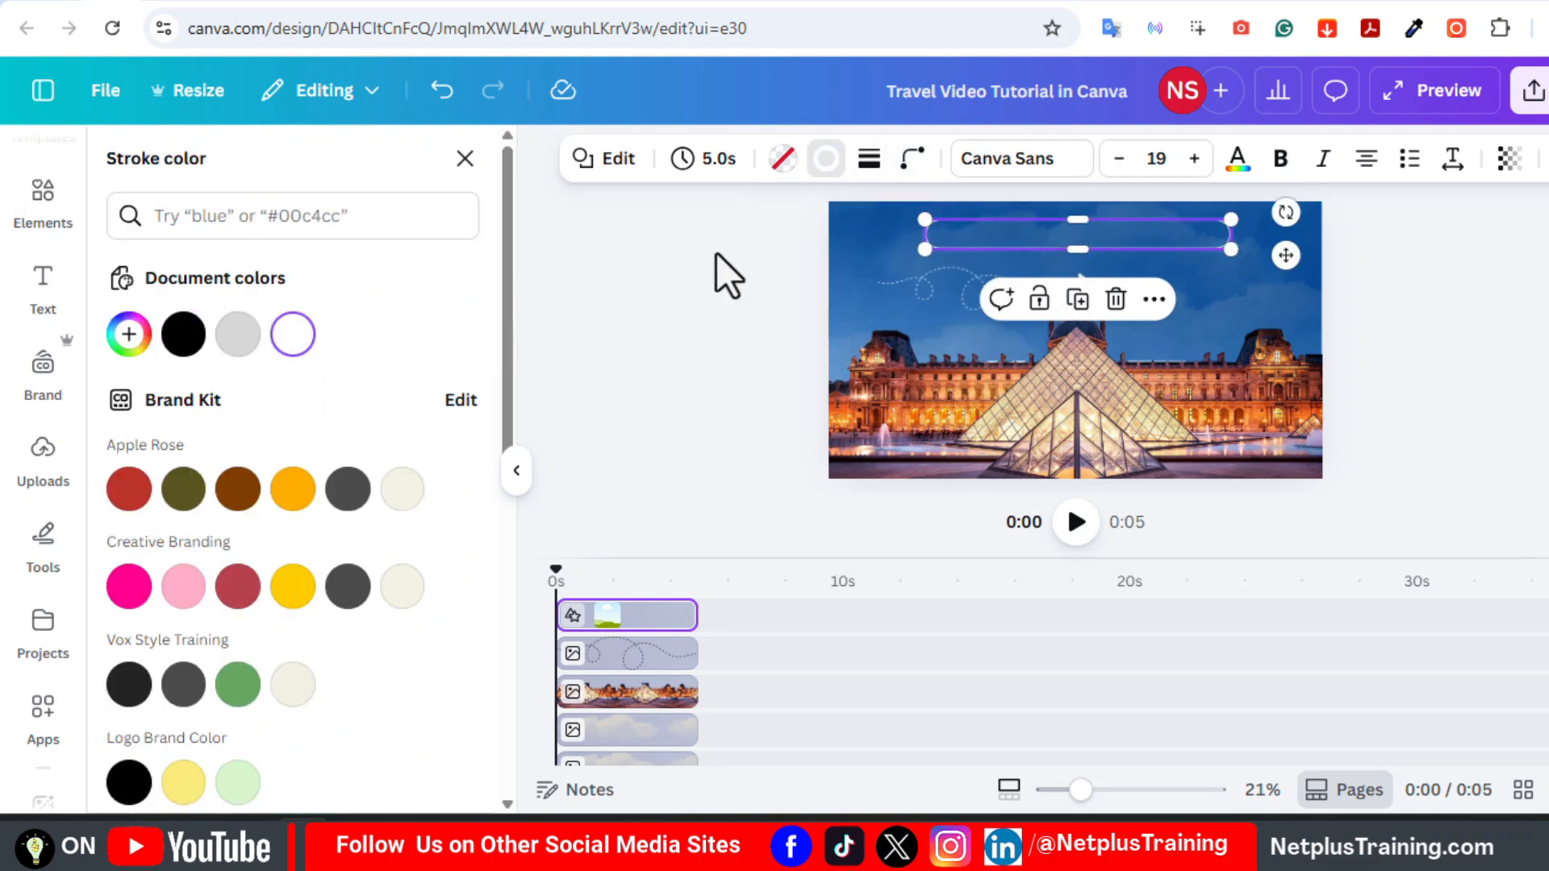
- Add a title text reading "Must Visit Destinations in Paris" inside the outlined bar
{"action": "left_click", "coordinate": [22, 313]}
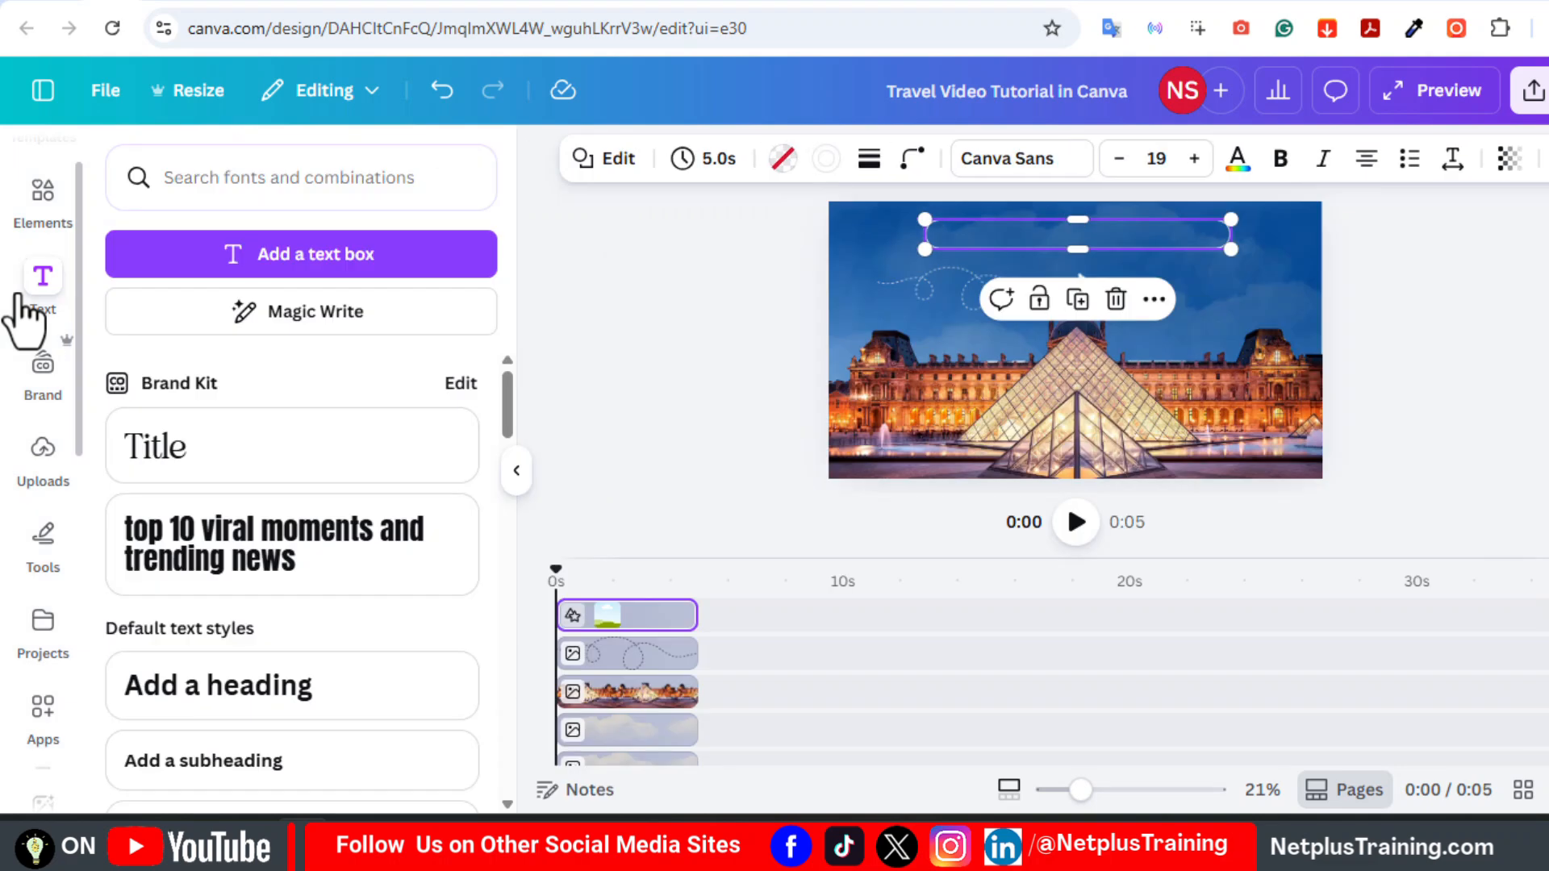
{"action": "left_click", "coordinate": [158, 456]}
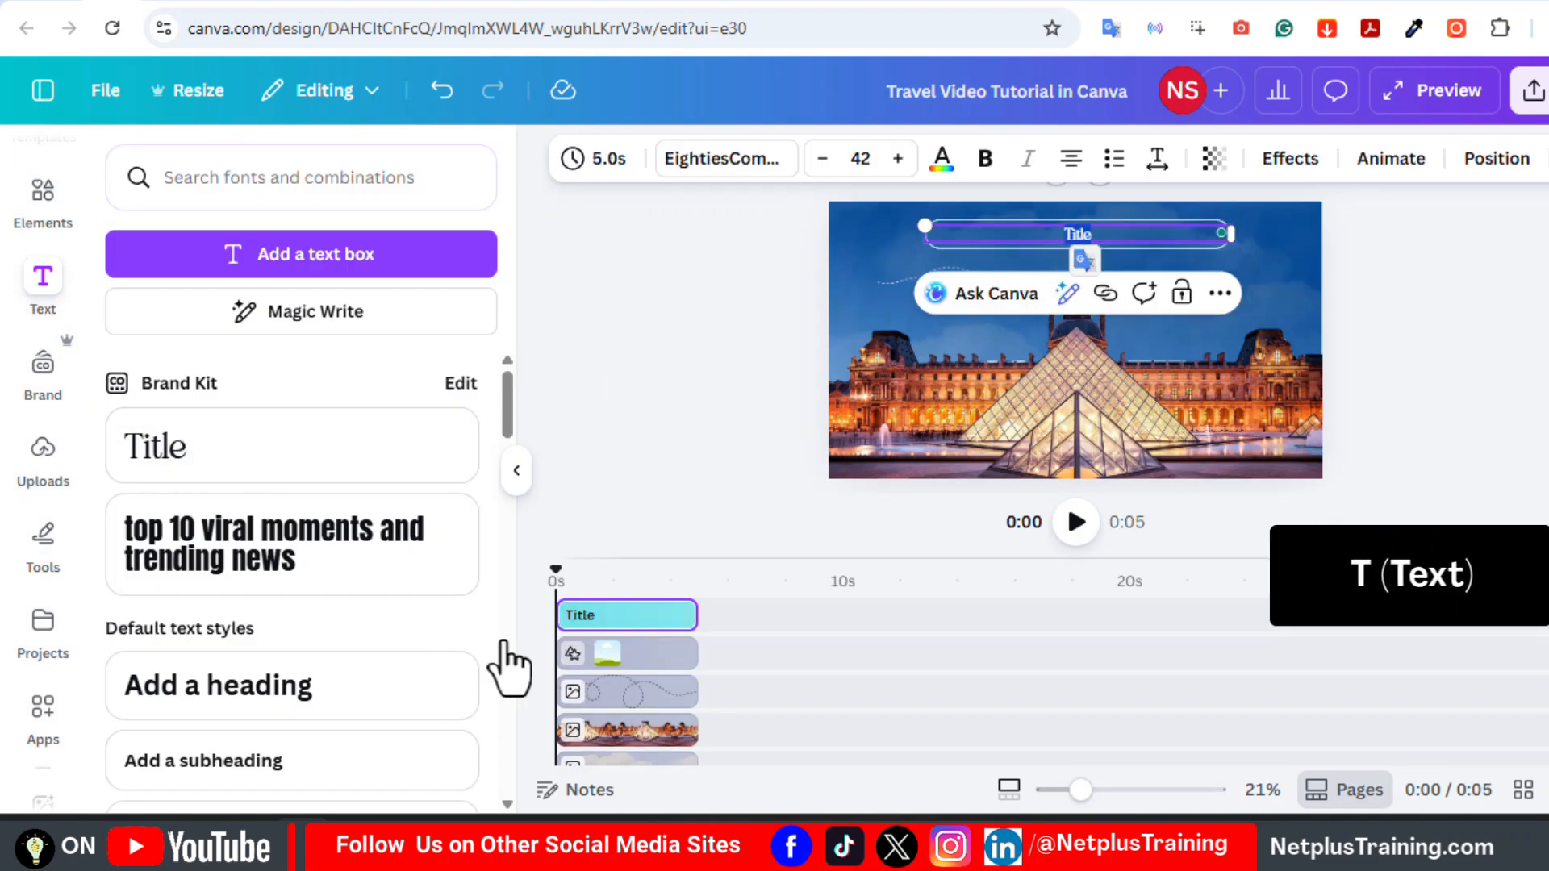
{"action": "type", "text": "Must Visit Destinations in Paris"}
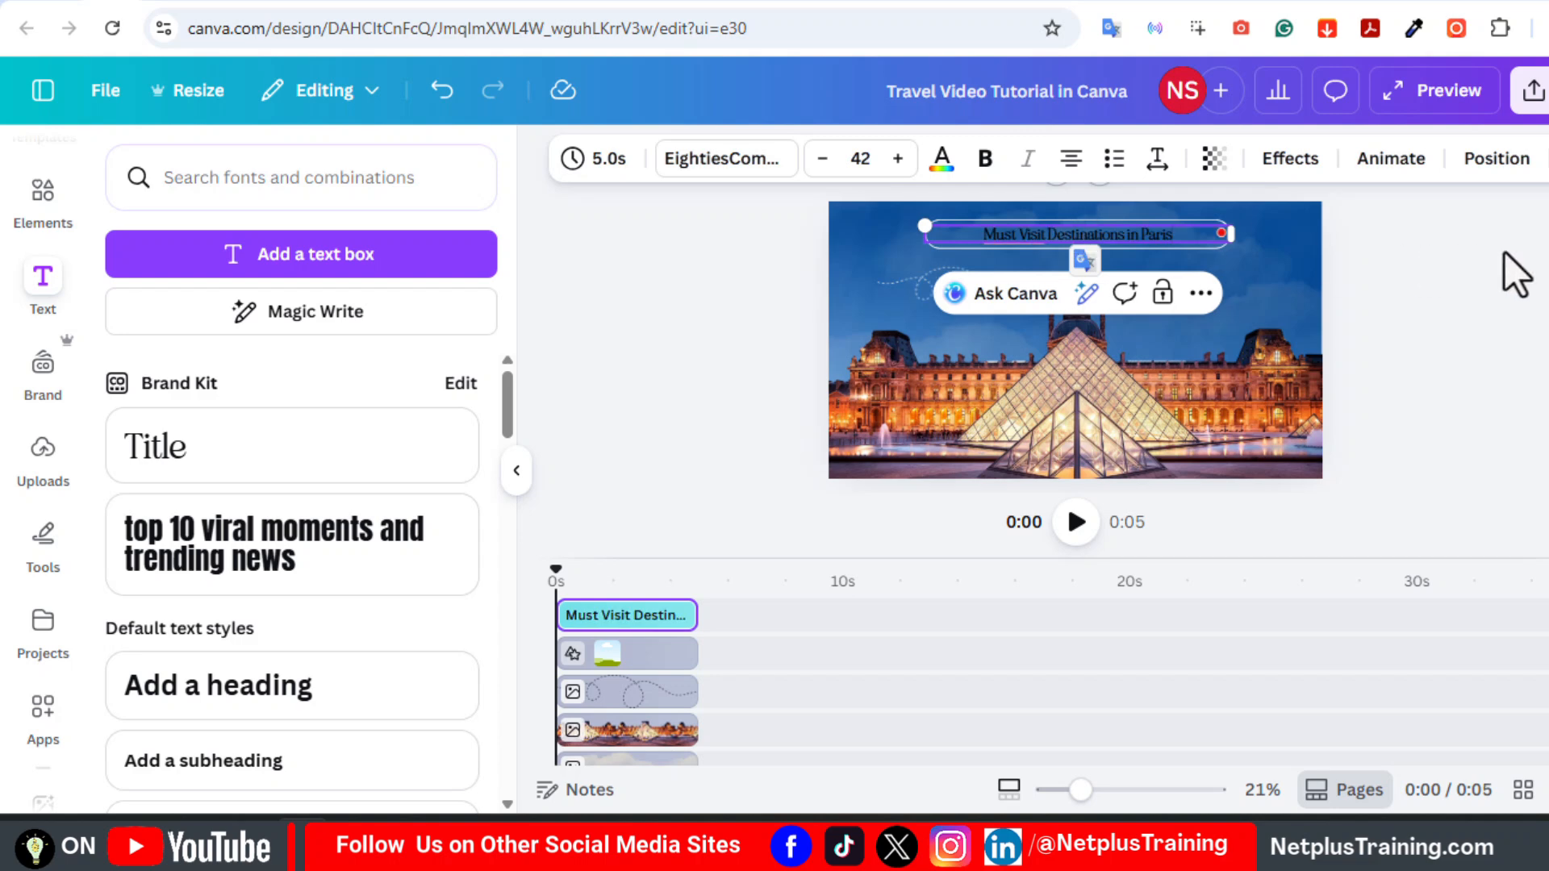
- Format the title in Poppins Regular at size 44 in white, and hyphenate its opening words as "Must-Visit"
{"action": "left_click", "coordinate": [730, 160]}
{"action": "type", "text": "poppins"}
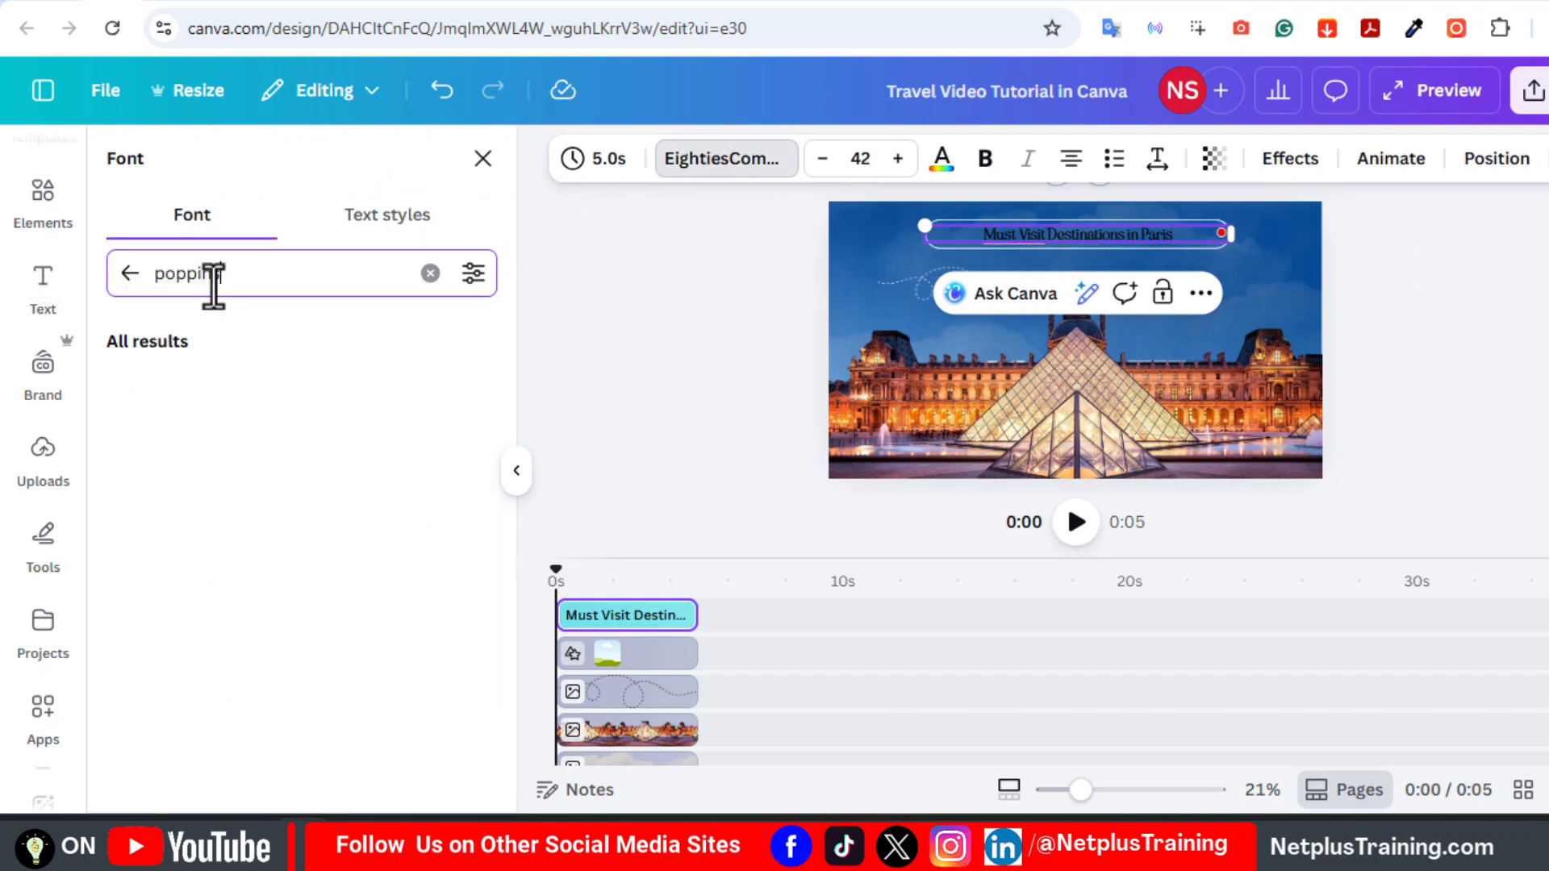
{"action": "left_click", "coordinate": [212, 581]}
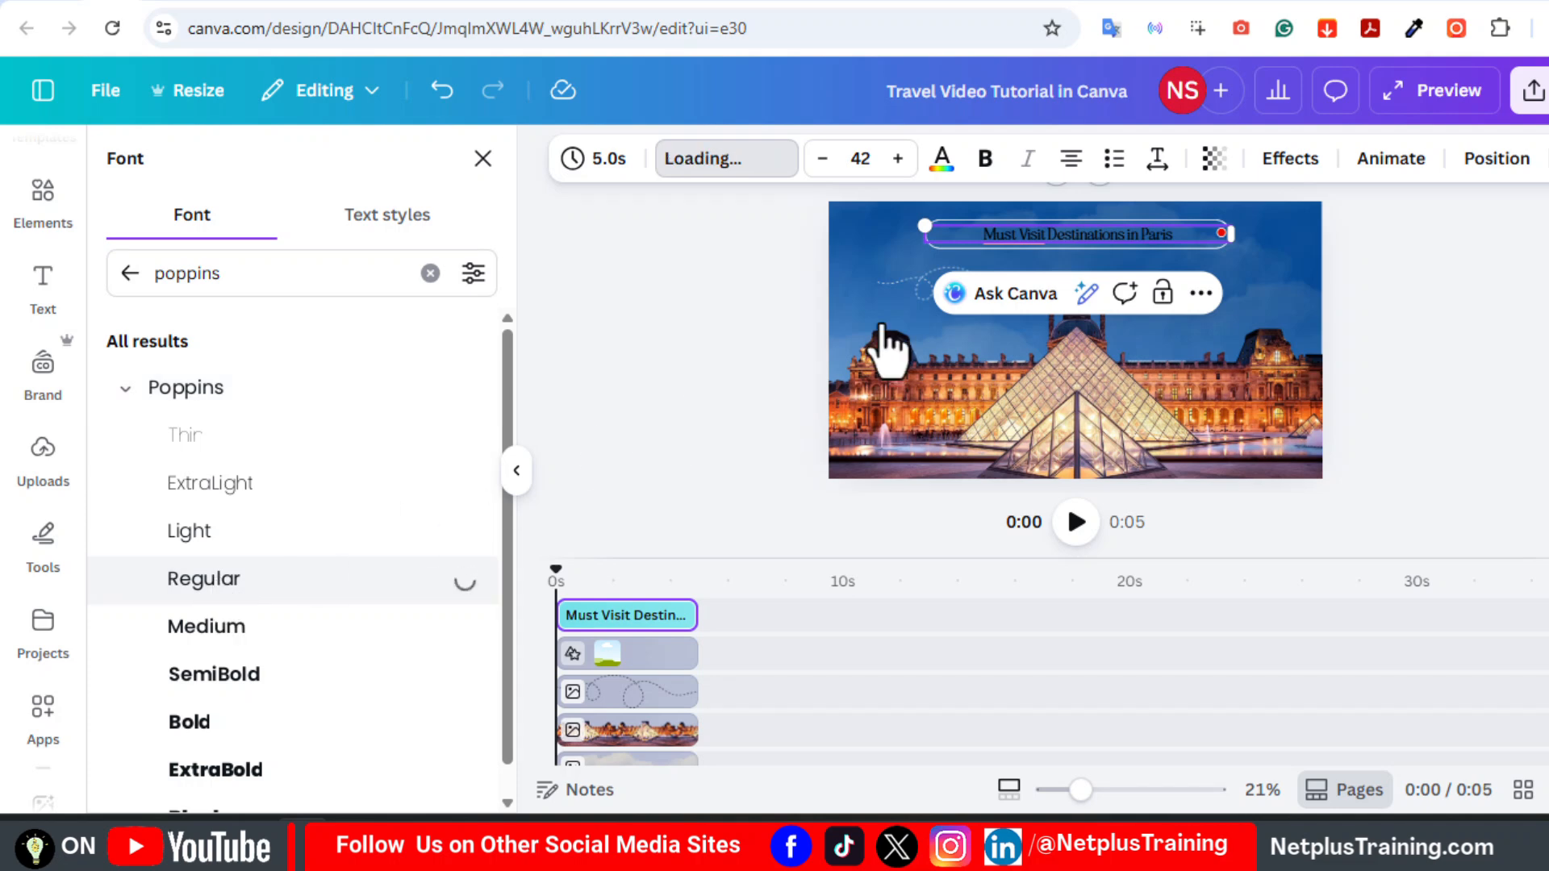
{"action": "left_click", "coordinate": [897, 158]}
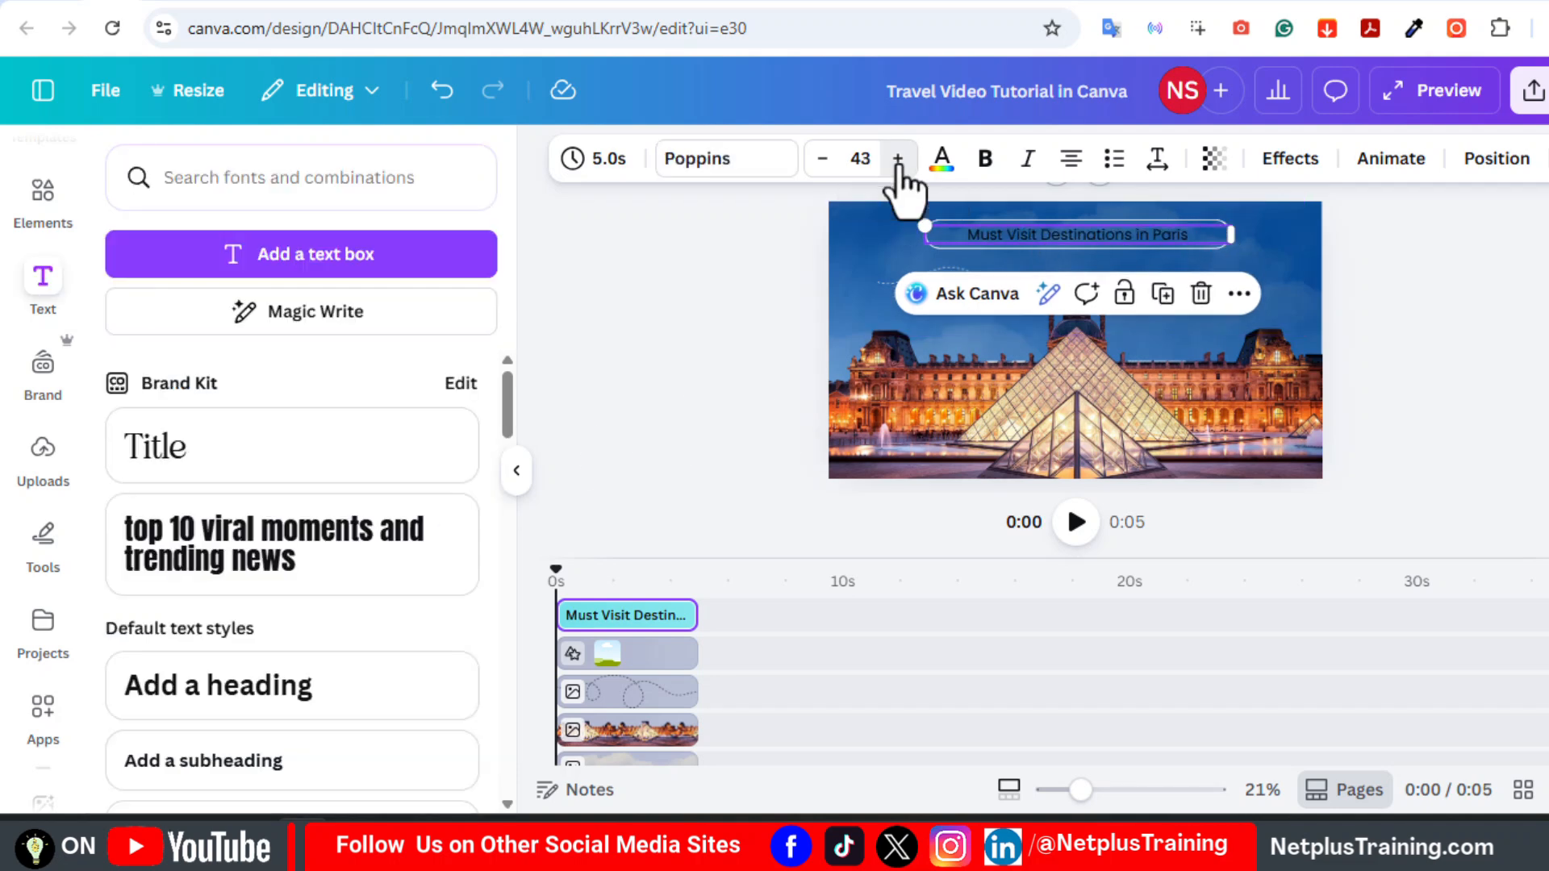
{"action": "left_click", "coordinate": [897, 158]}
{"action": "left_click", "coordinate": [964, 162]}
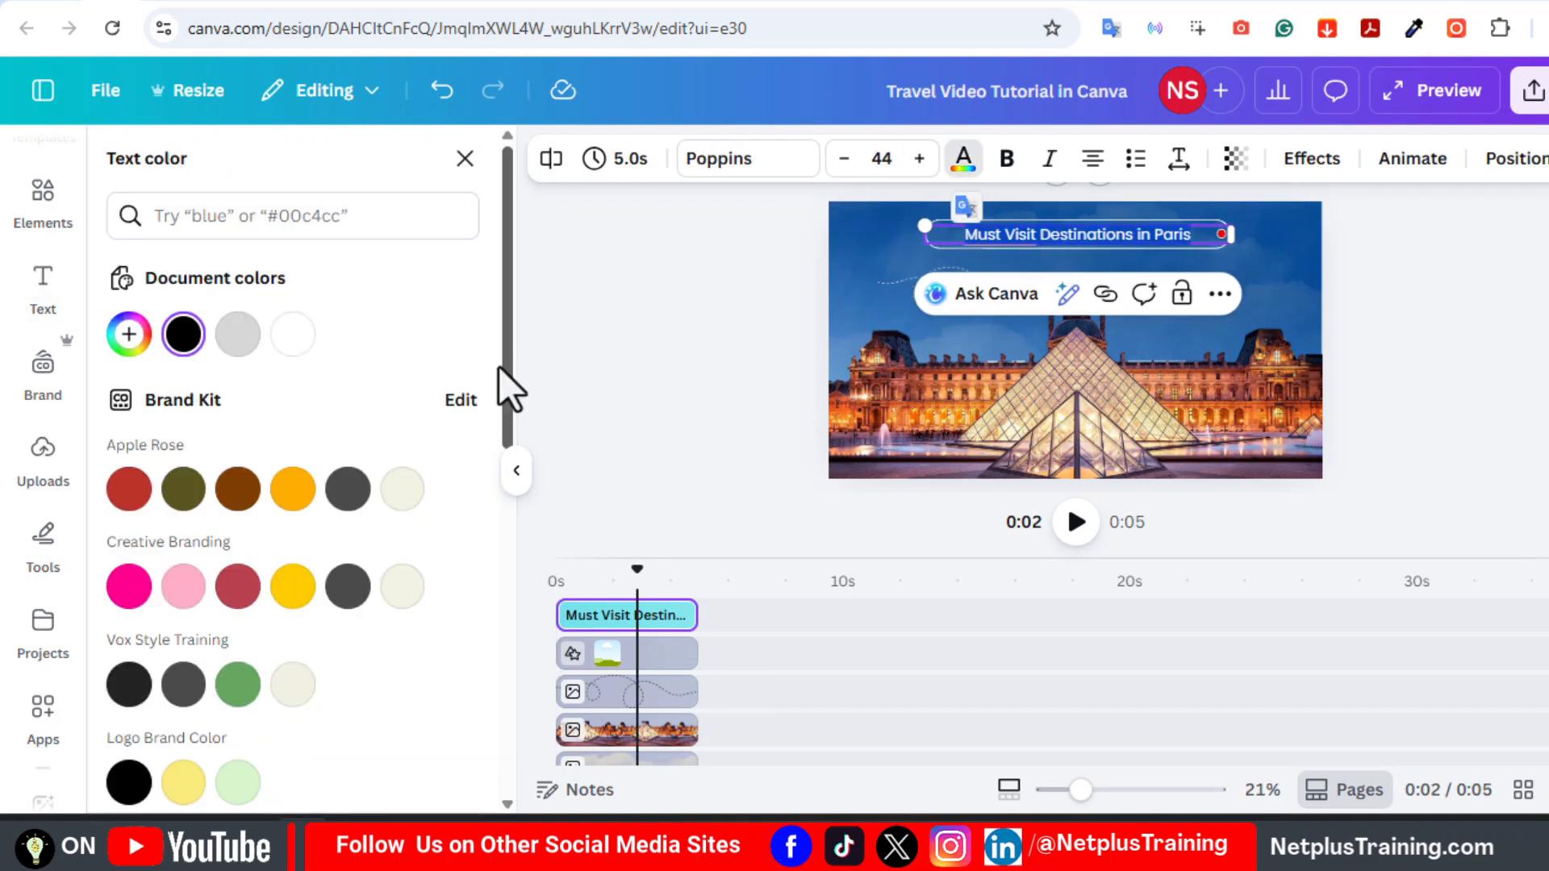
{"action": "left_click", "coordinate": [288, 348]}
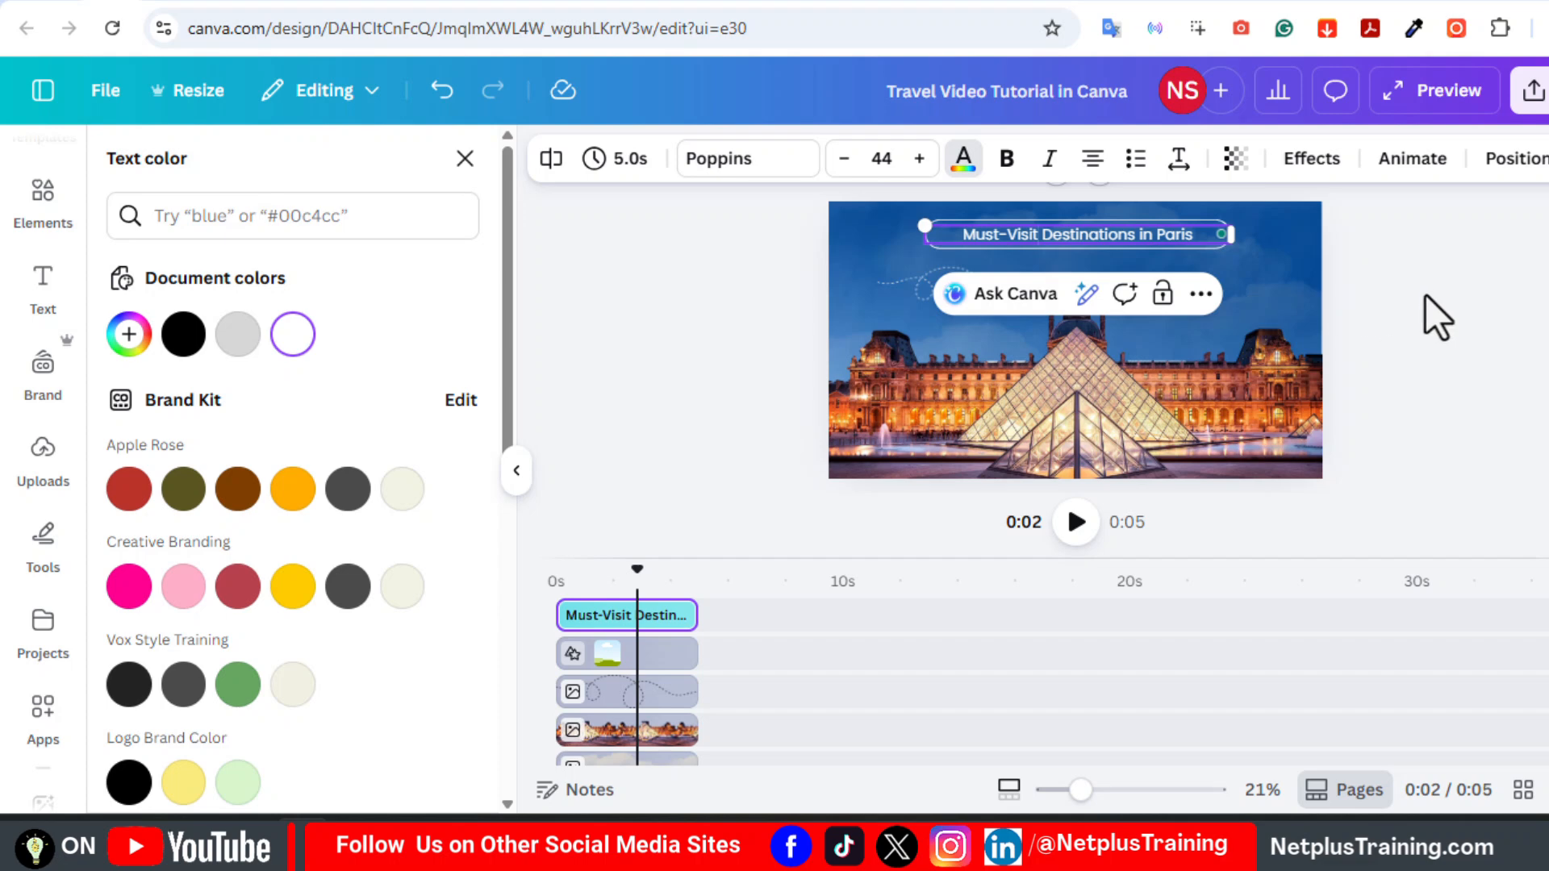
- Group the title with its outlined bar and shift the group's clip to start about 1 second into the timeline
{"action": "left_click", "coordinate": [629, 658], "text": "shift"}
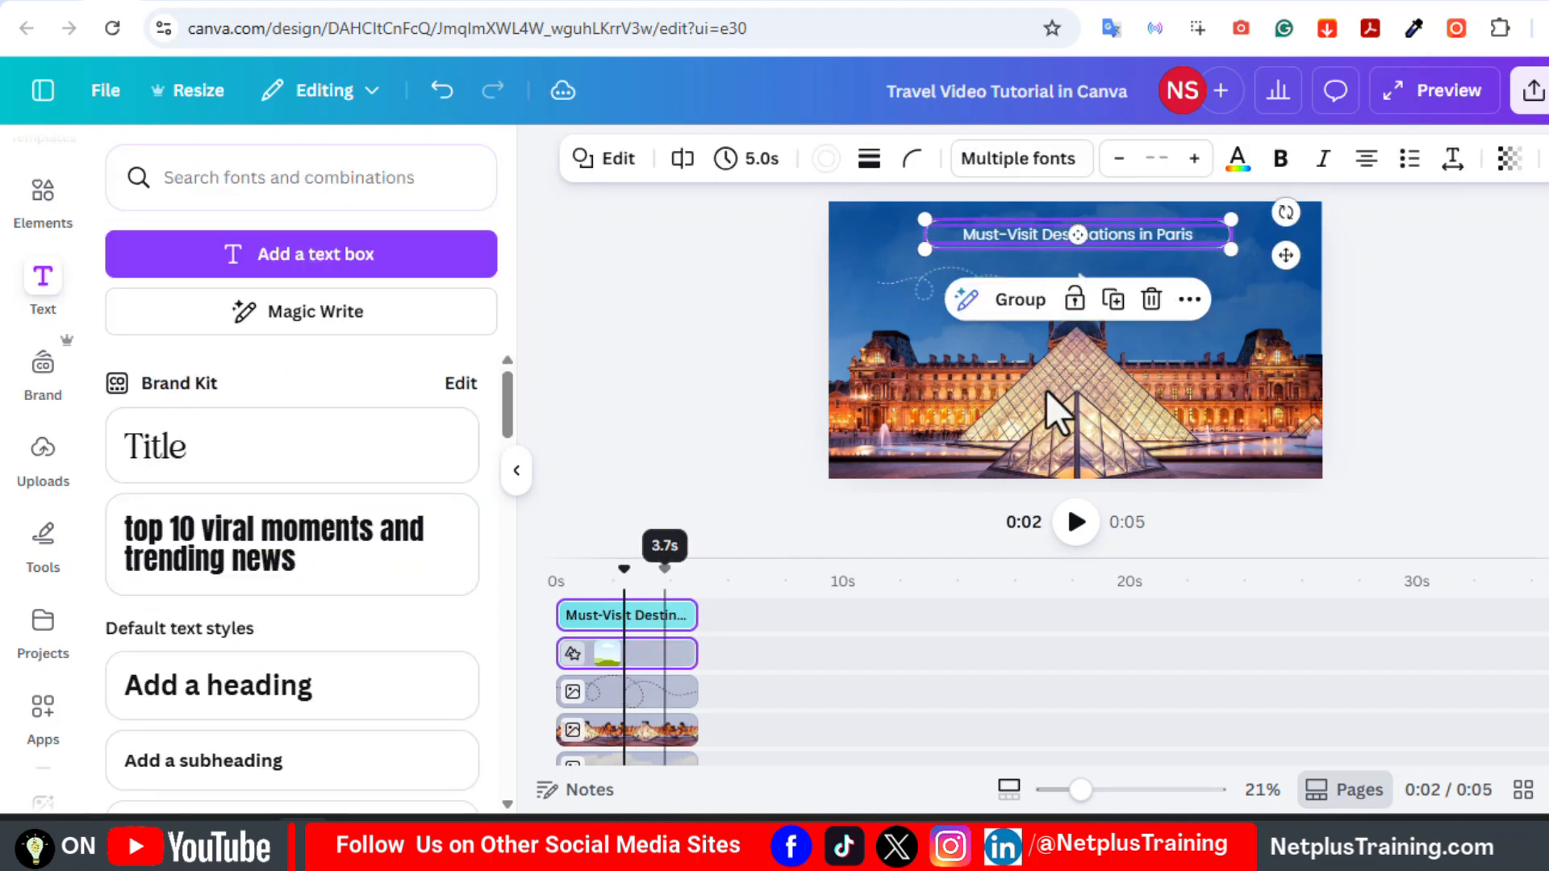
{"action": "left_click", "coordinate": [1018, 300]}
{"action": "left_click_drag", "start_coordinate": [622, 579], "coordinate": [584, 582]}
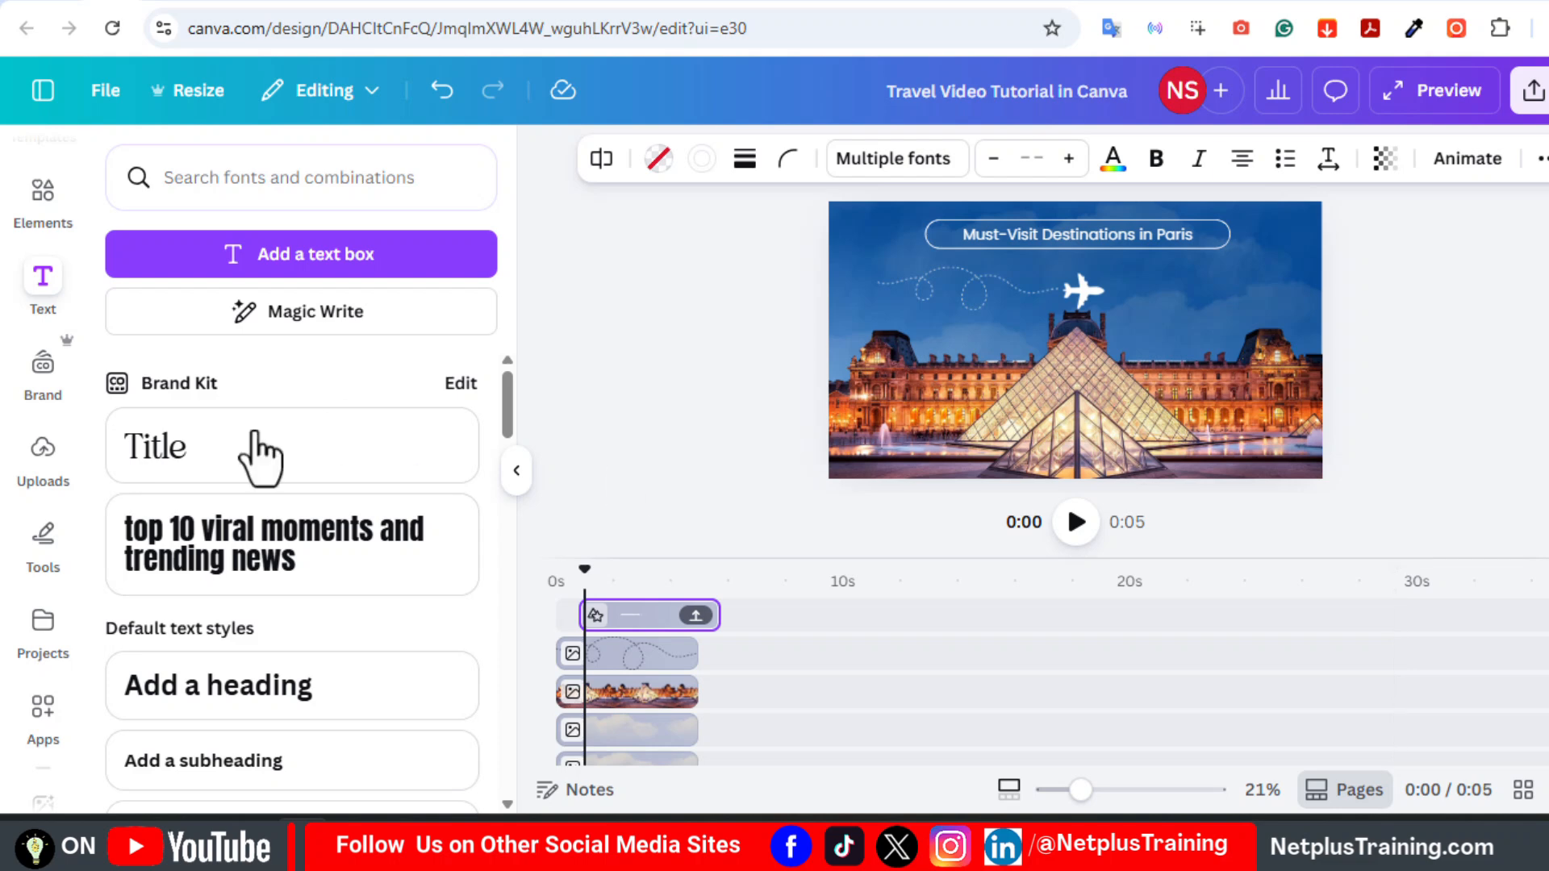
- Add a new title text with the letter "P" and set its font to Poppins Bold
{"action": "left_click", "coordinate": [170, 450]}
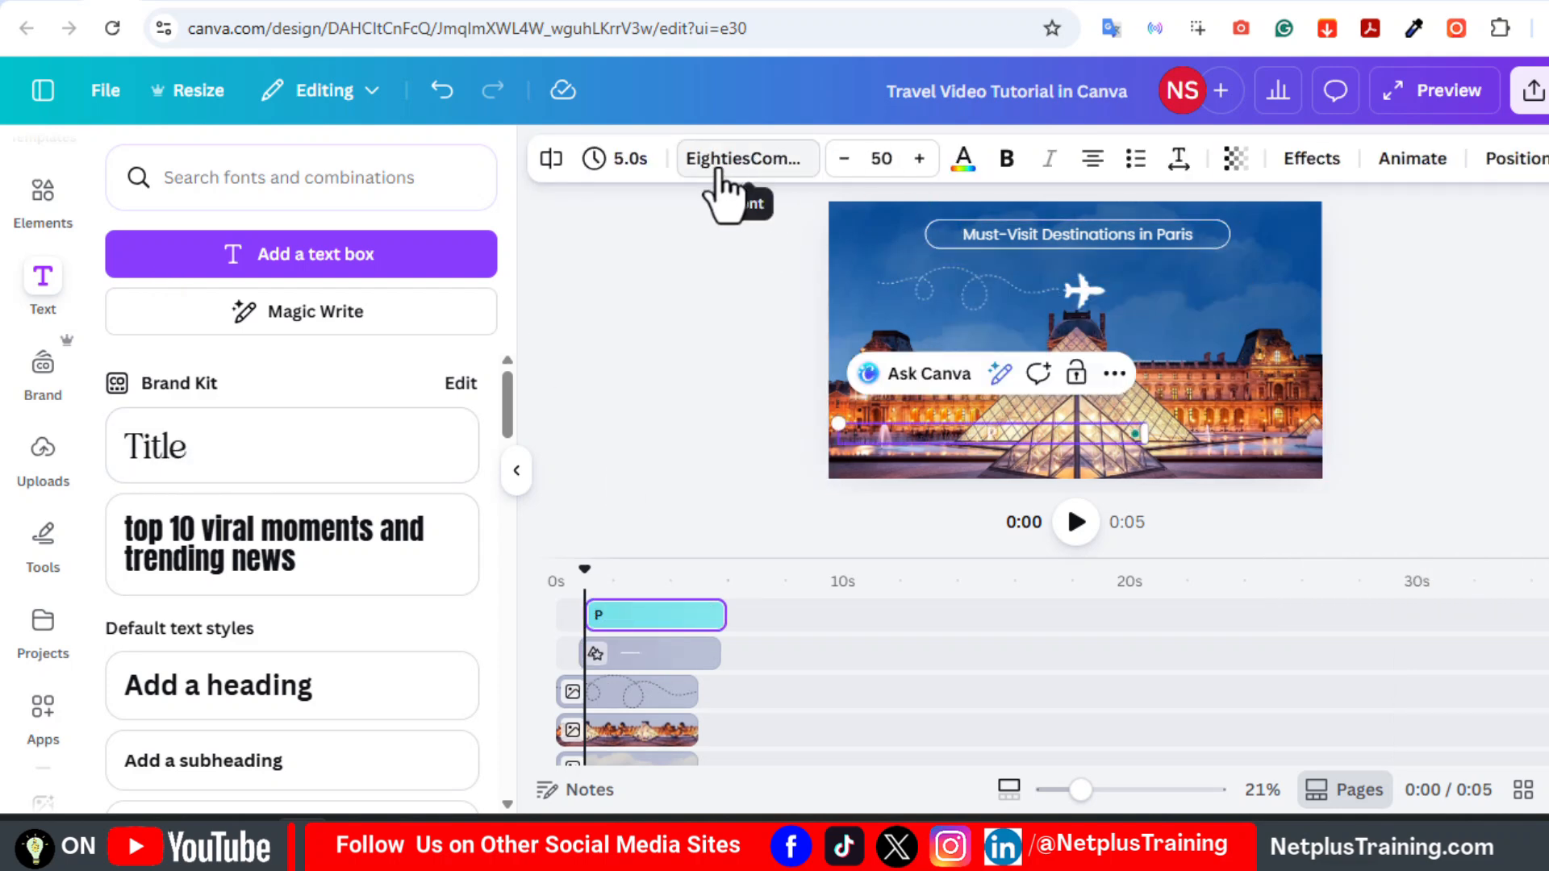
{"action": "left_click", "coordinate": [718, 161]}
{"action": "type", "text": "poppins"}
{"action": "left_click", "coordinate": [126, 391]}
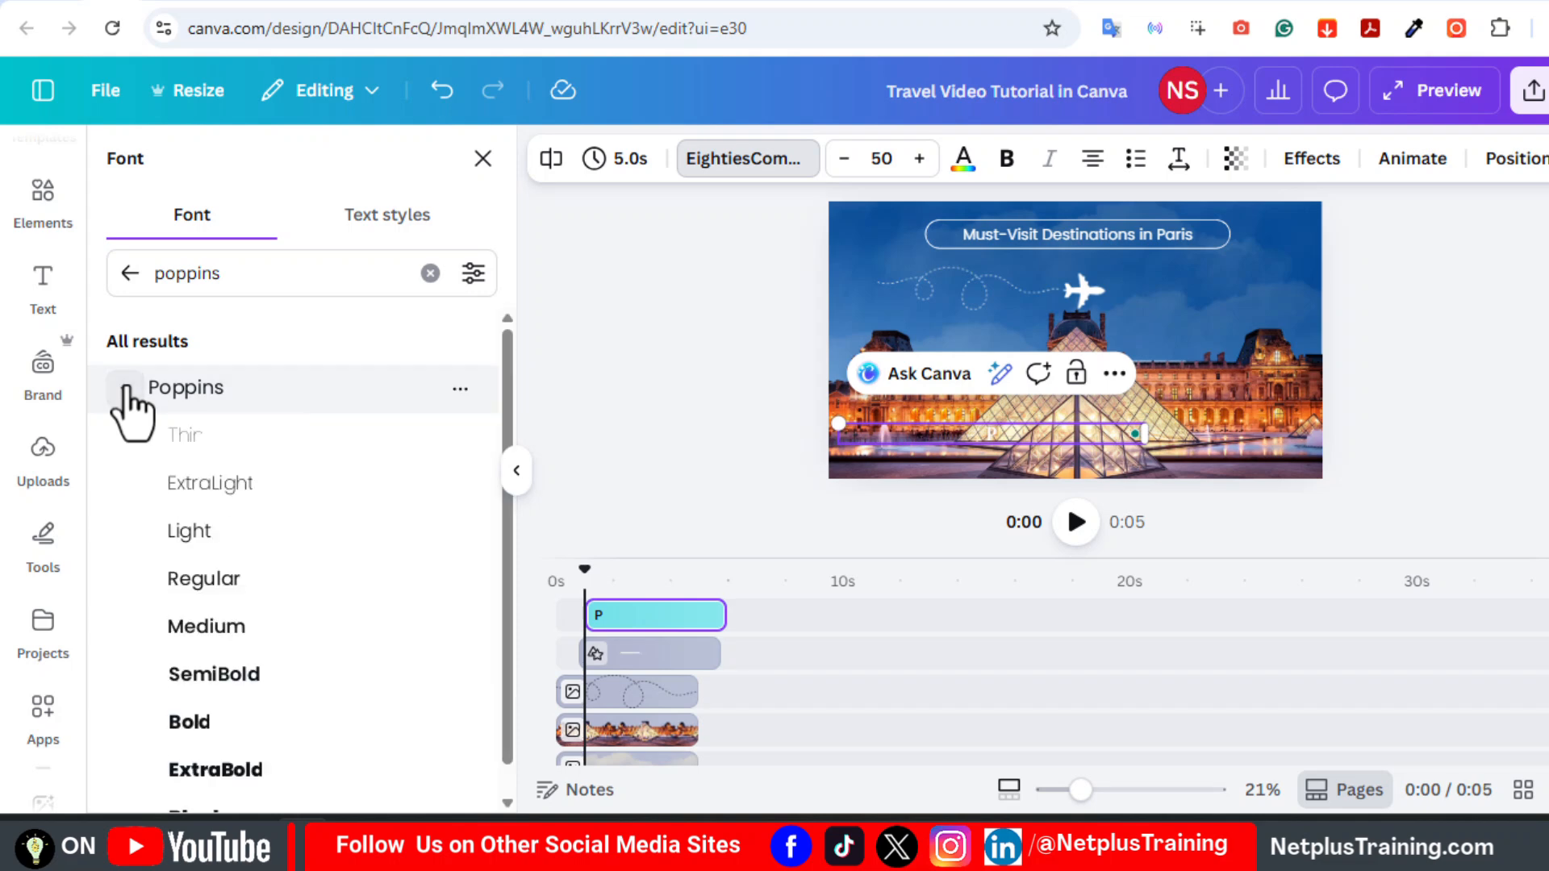
{"action": "left_click", "coordinate": [213, 728]}
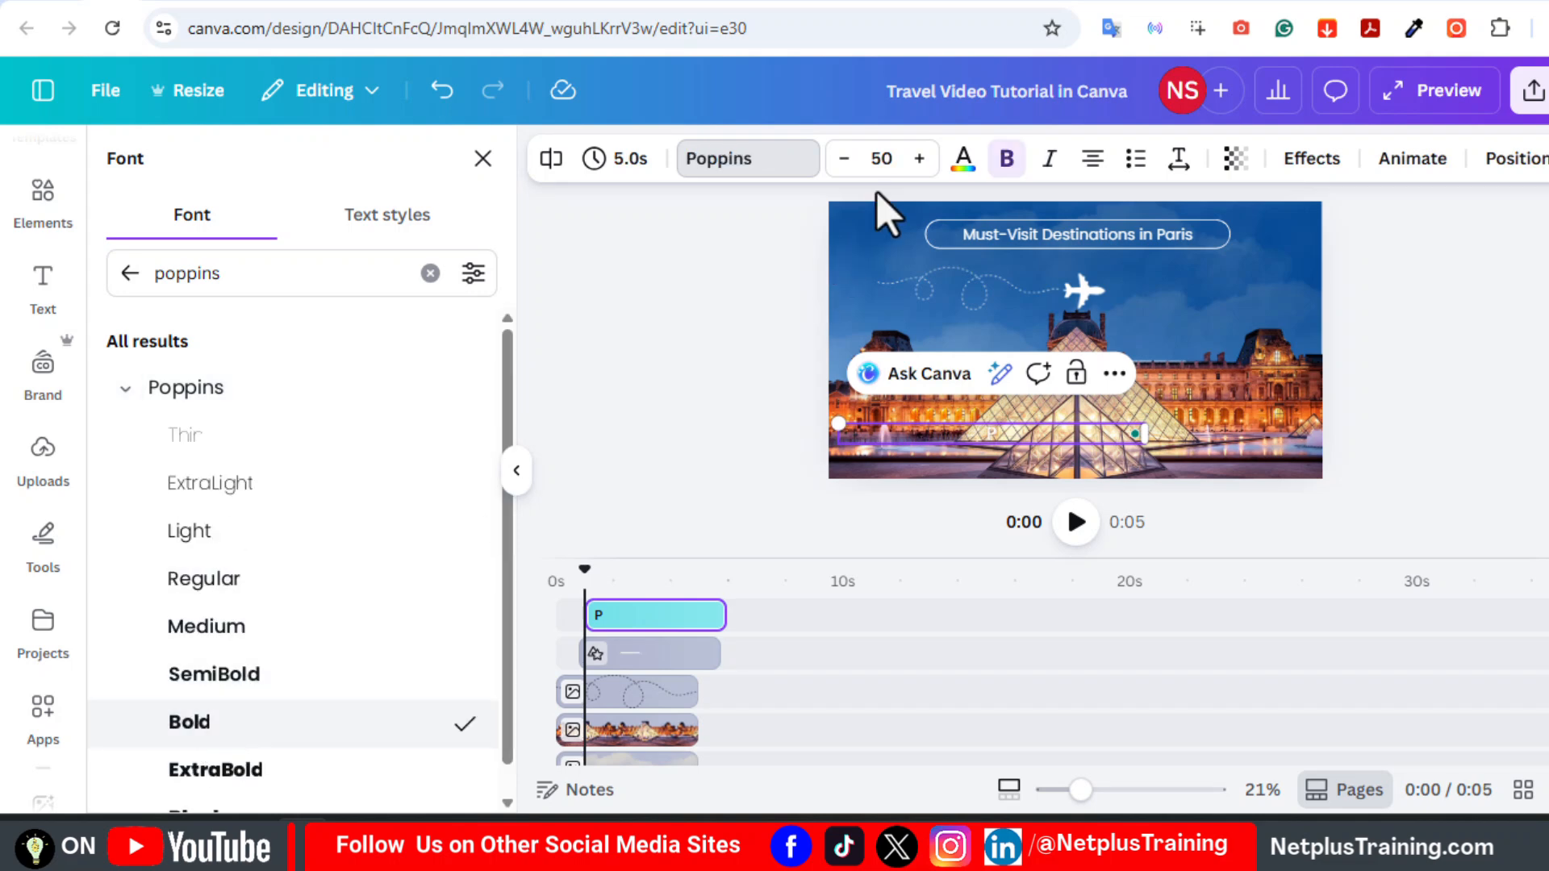
- Set the letter P to size 200 and align the start of its clip with the grouped title's clip
{"action": "left_click", "coordinate": [886, 159]}
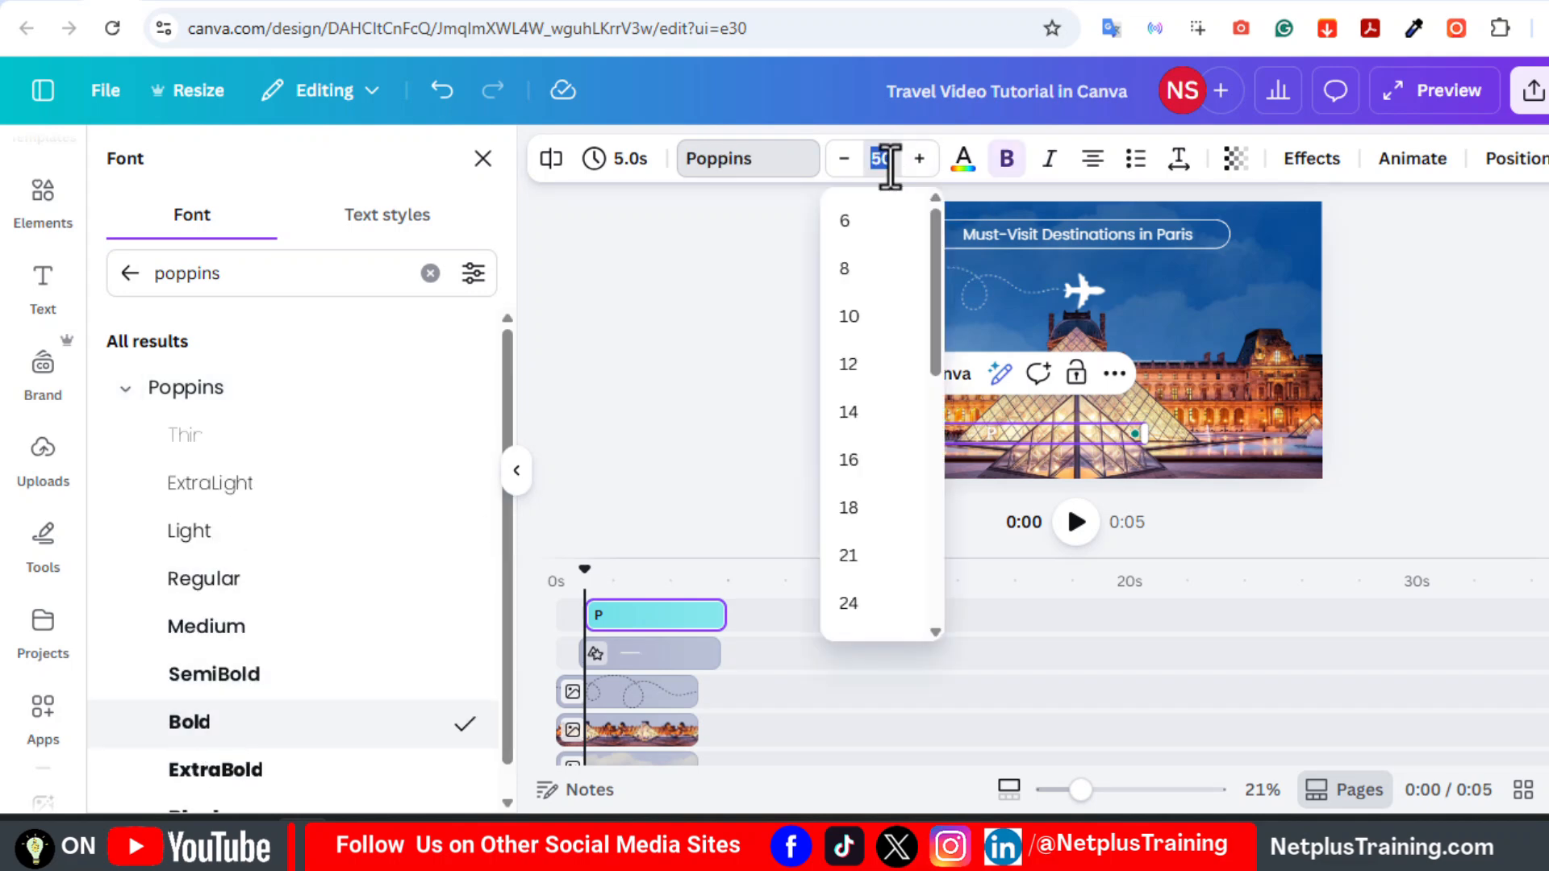
{"action": "key", "text": "Return"}
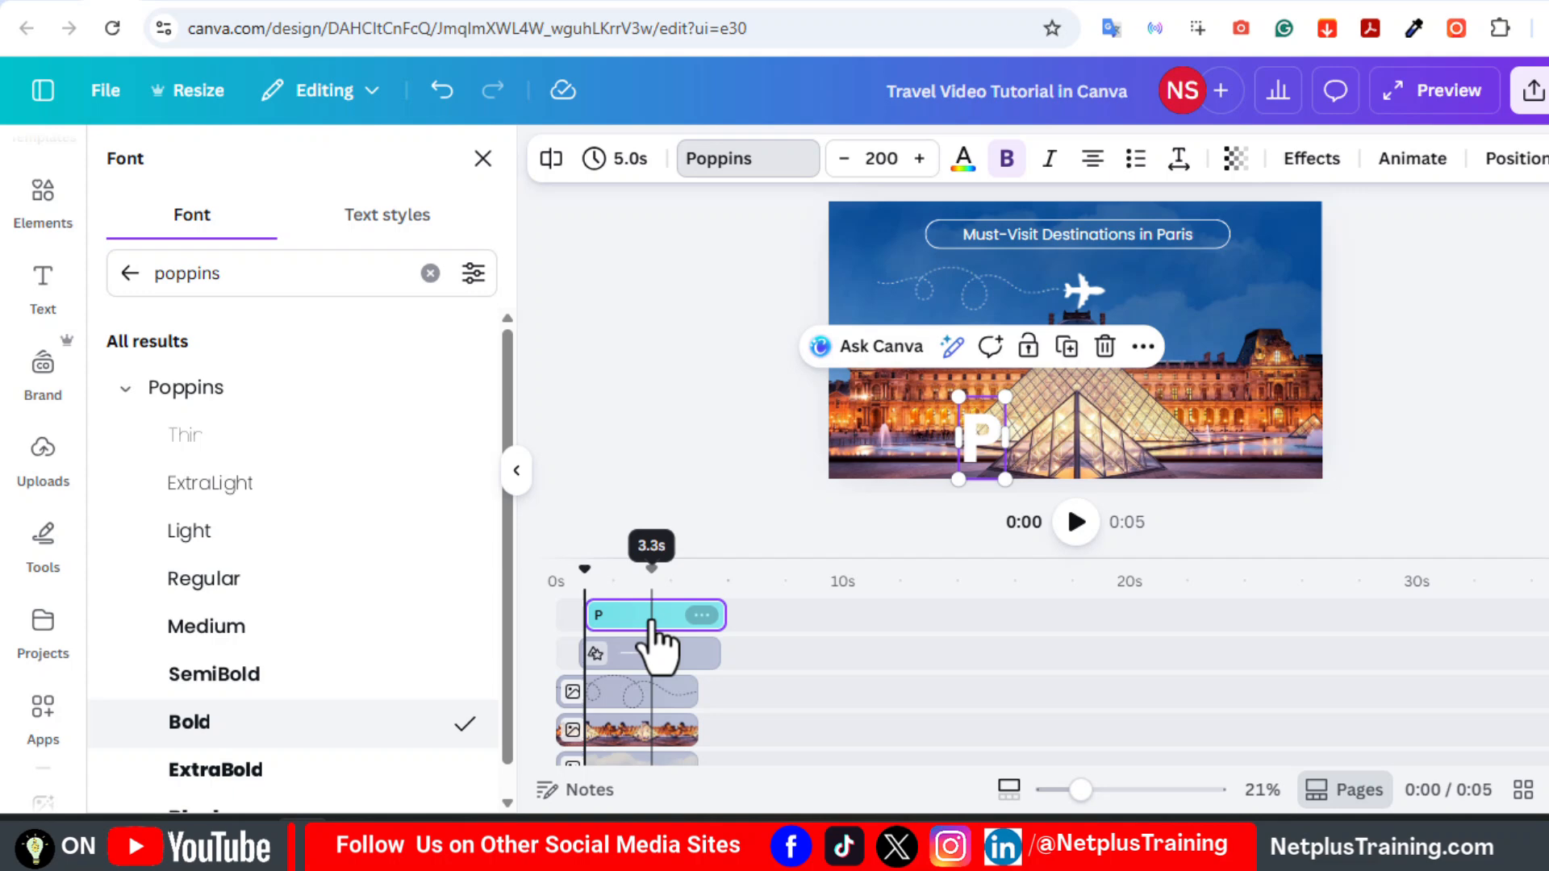
{"action": "left_click", "coordinate": [589, 578]}
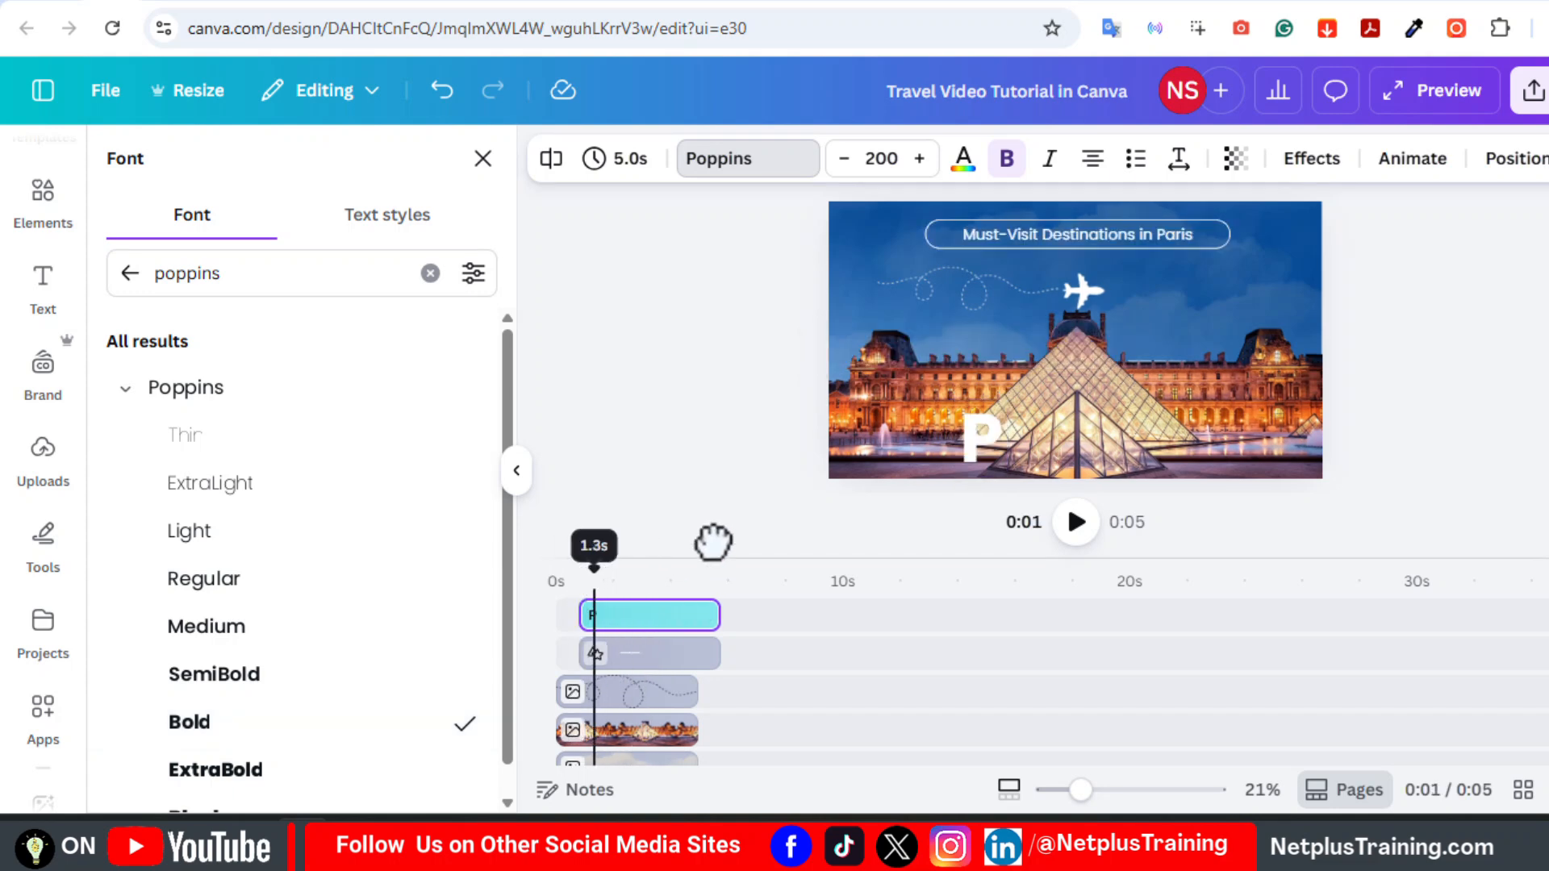
{"action": "left_click", "coordinate": [982, 440]}
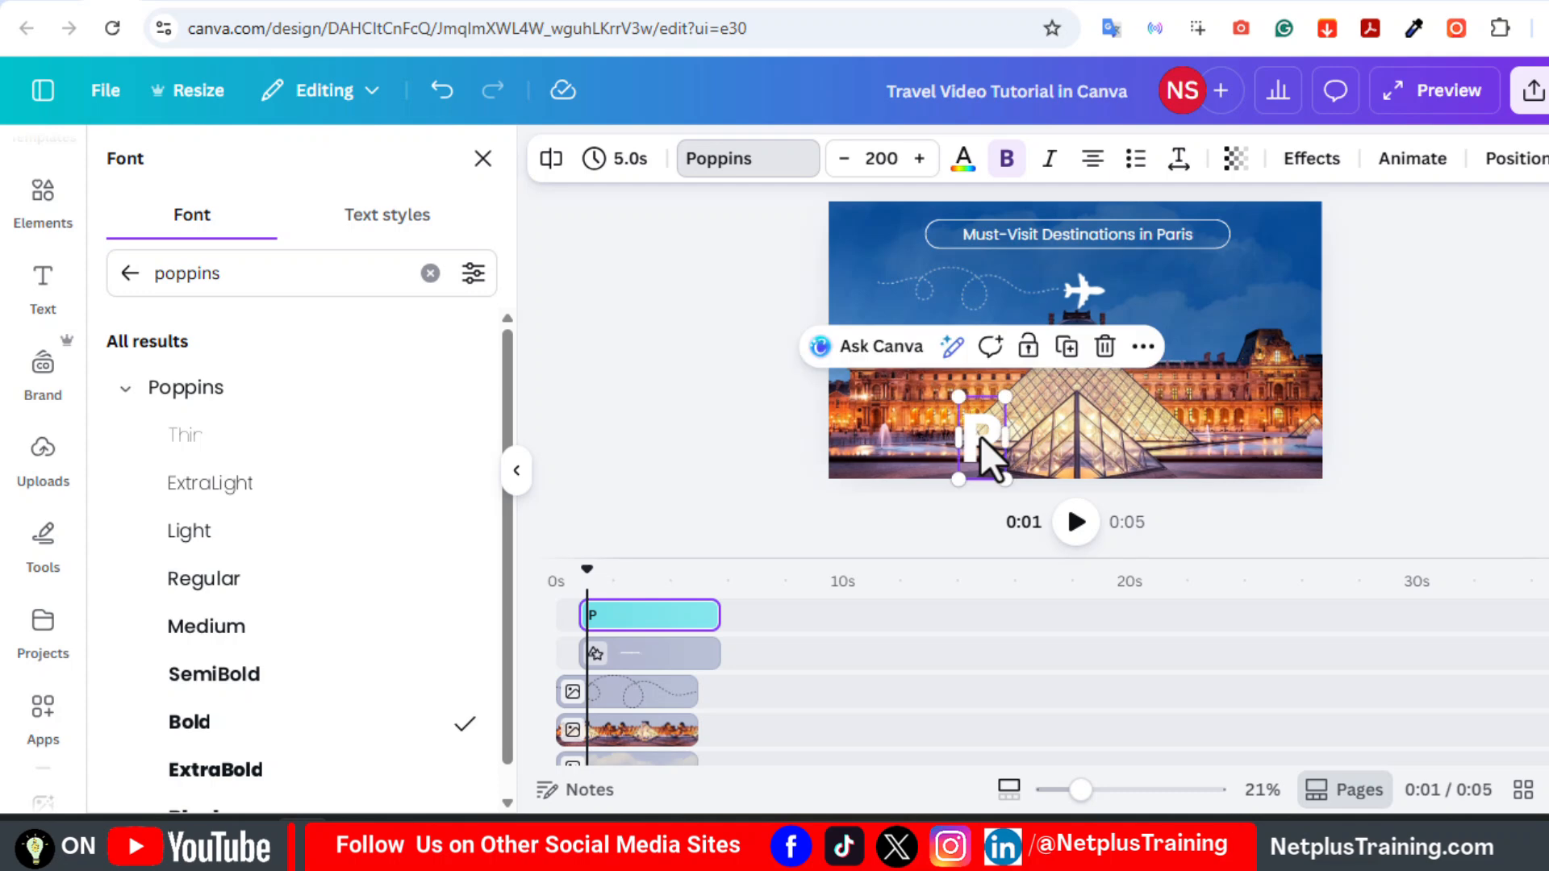
{"action": "left_click", "coordinate": [610, 625]}
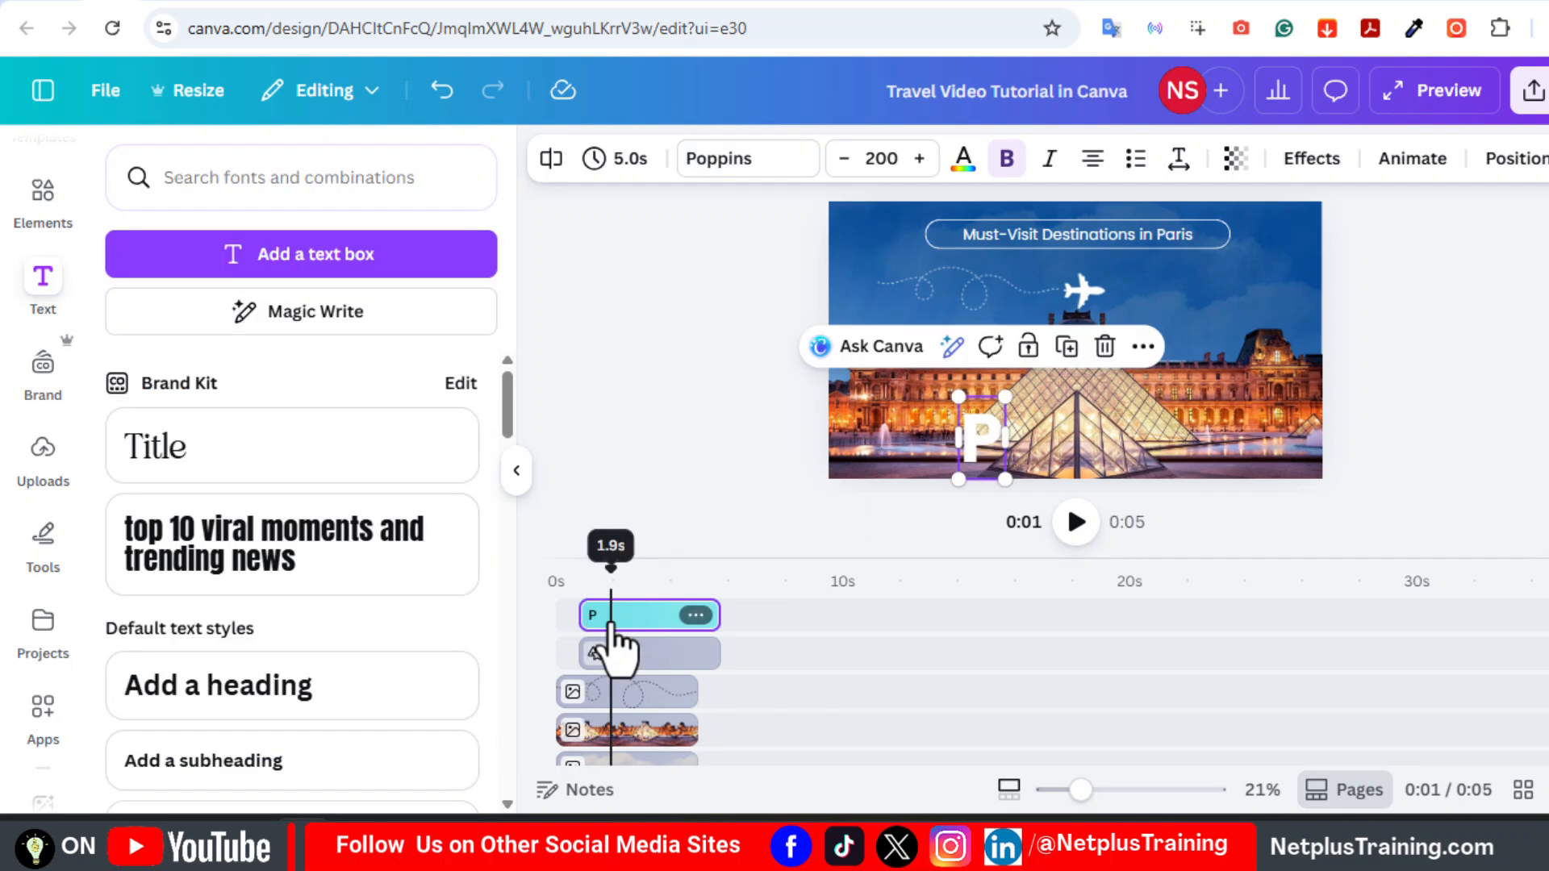
- Duplicate the P, place the copy directly to its right, and change it to "A"
{"action": "left_click", "coordinate": [1067, 349]}
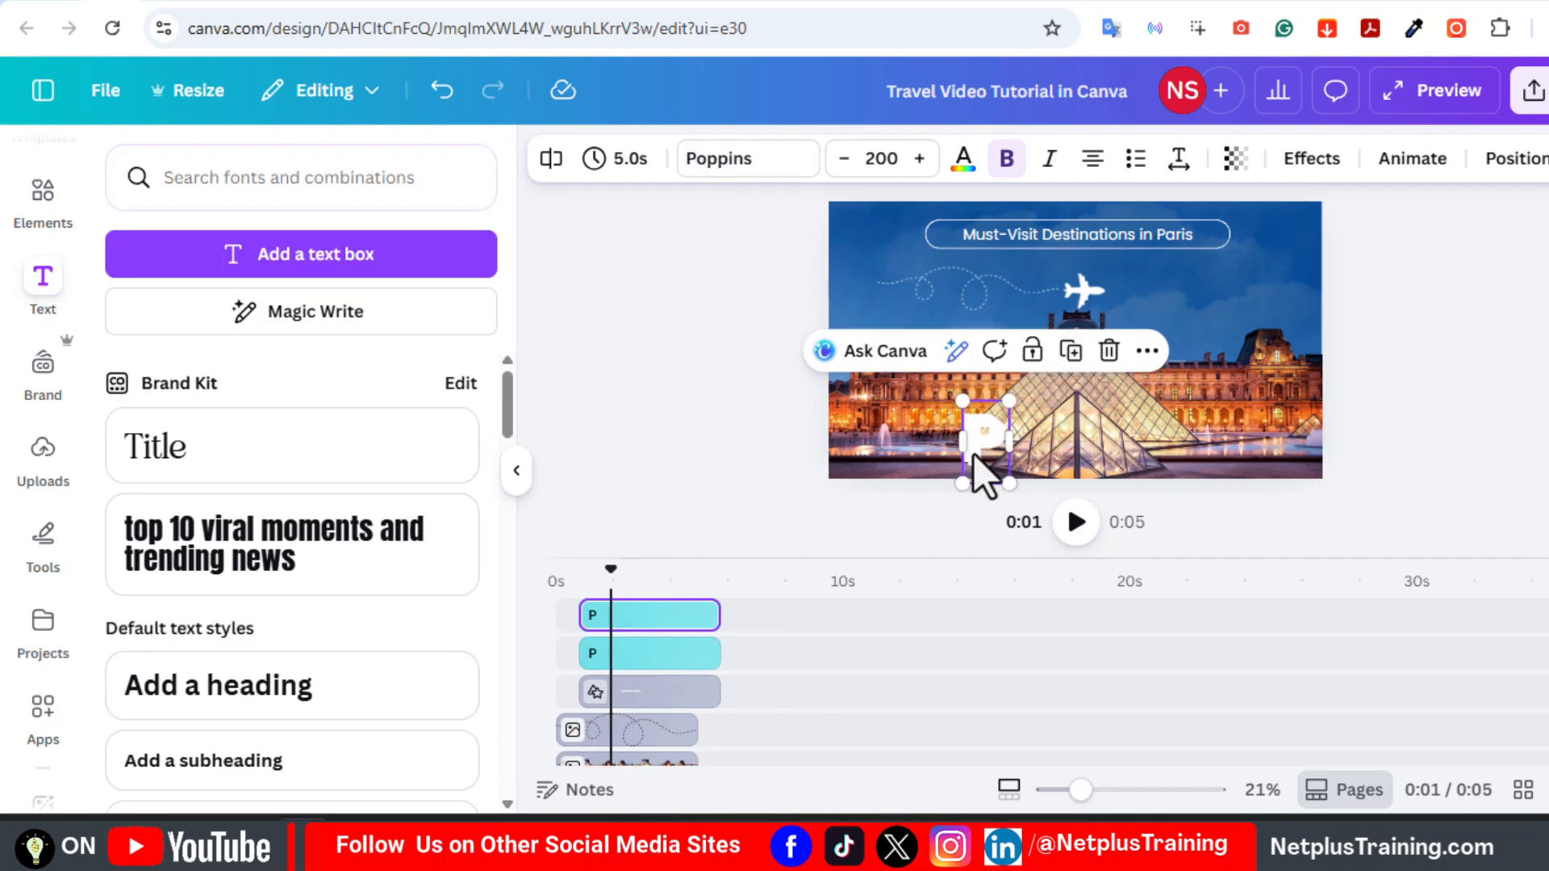
{"action": "left_click_drag", "start_coordinate": [973, 453], "coordinate": [1017, 454]}
{"action": "double_click", "coordinate": [1024, 447]}
{"action": "type", "text": "A"}
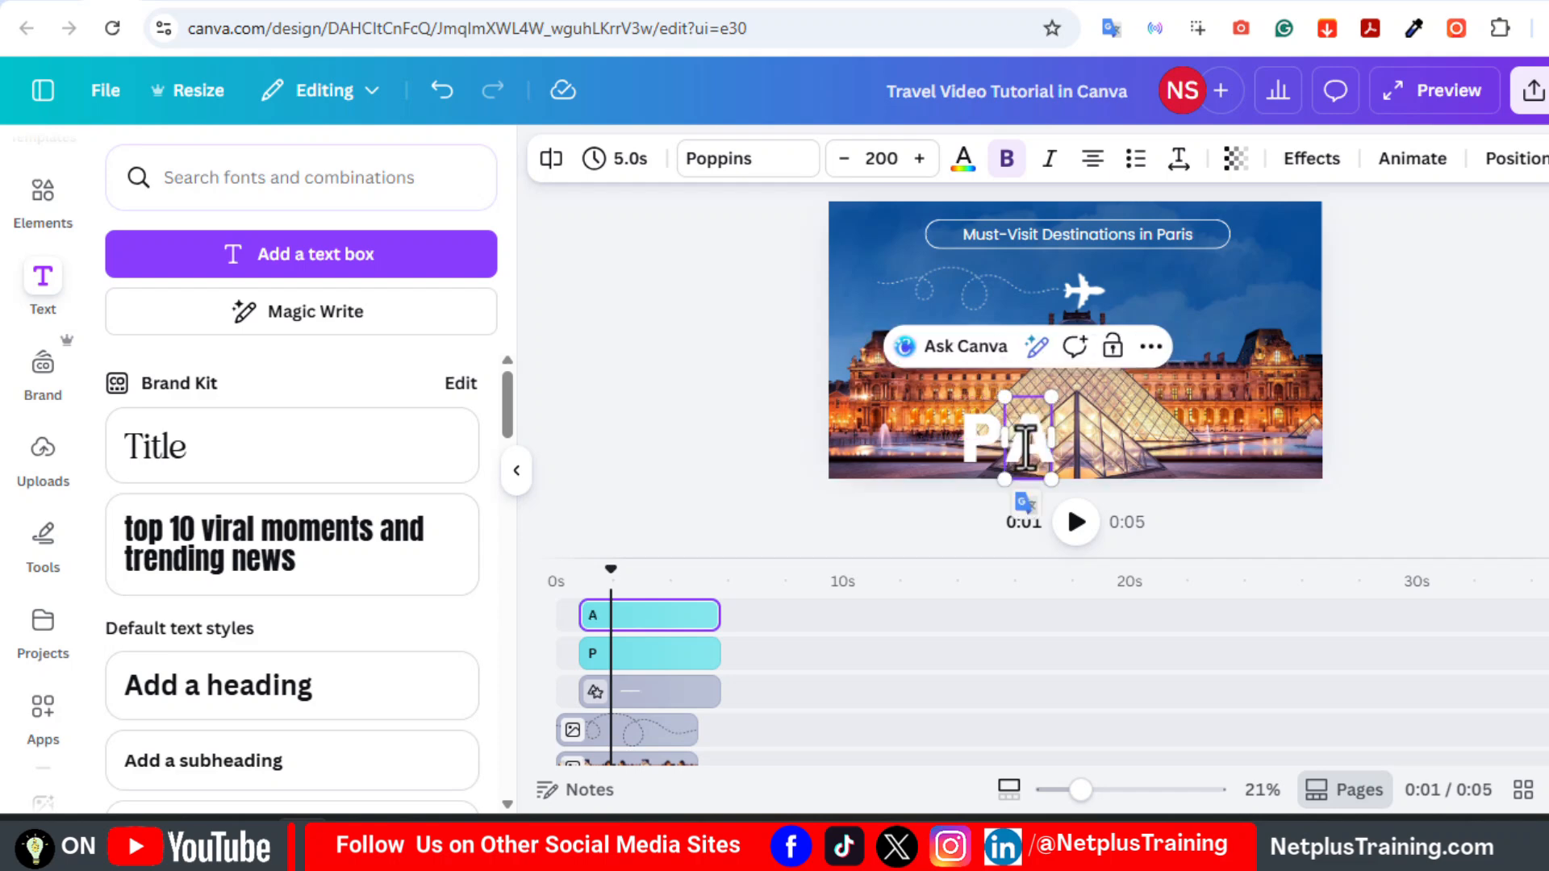
- Duplicate the A until there are three copies and line them up to the right in the same row
{"action": "left_click_drag", "start_coordinate": [611, 623], "coordinate": [654, 623]}
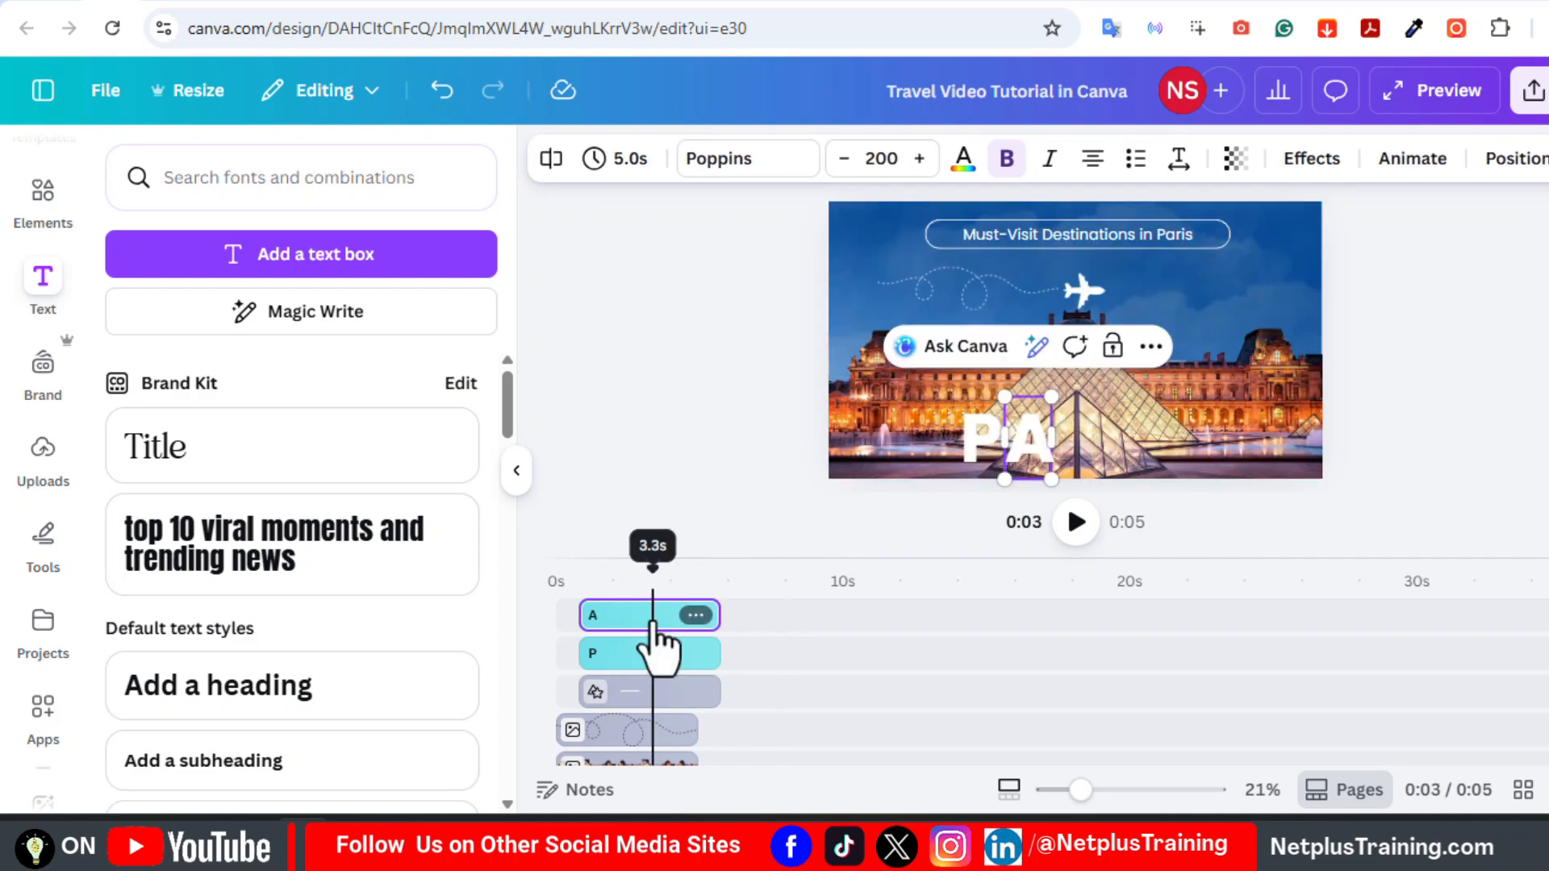
{"action": "left_click", "coordinate": [643, 650]}
{"action": "left_click", "coordinate": [634, 624]}
{"action": "left_click", "coordinate": [1113, 347]}
{"action": "left_click_drag", "start_coordinate": [1035, 443], "coordinate": [1077, 437]}
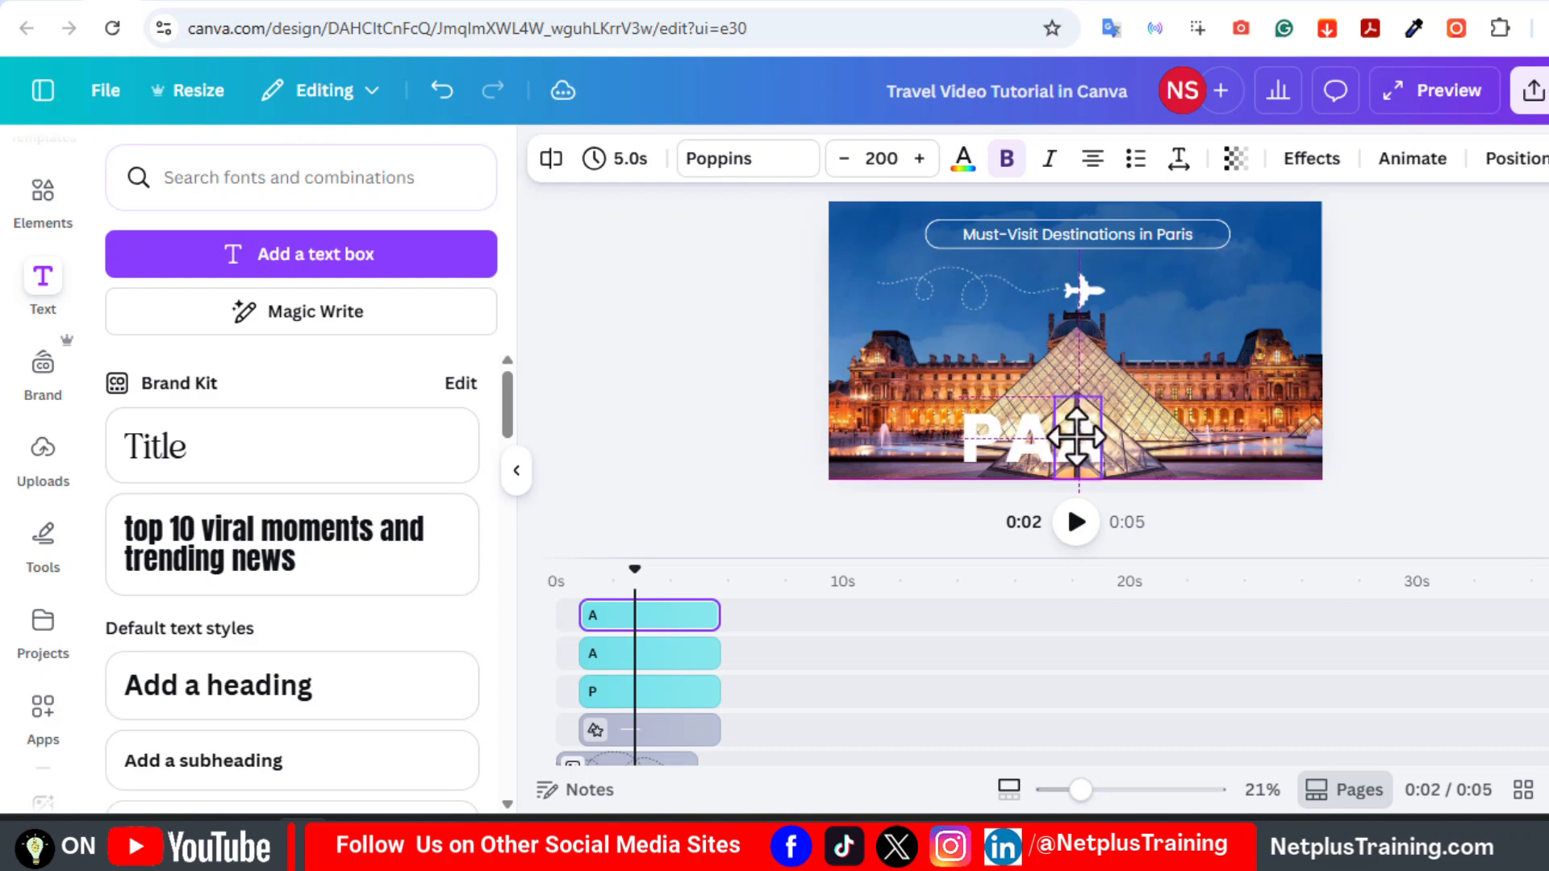
{"action": "left_click", "coordinate": [1162, 346]}
- Change the three copied letters to "R", "I" and "S" so the row spells PARIS
{"action": "double_click", "coordinate": [1090, 439]}
{"action": "type", "text": "R"}
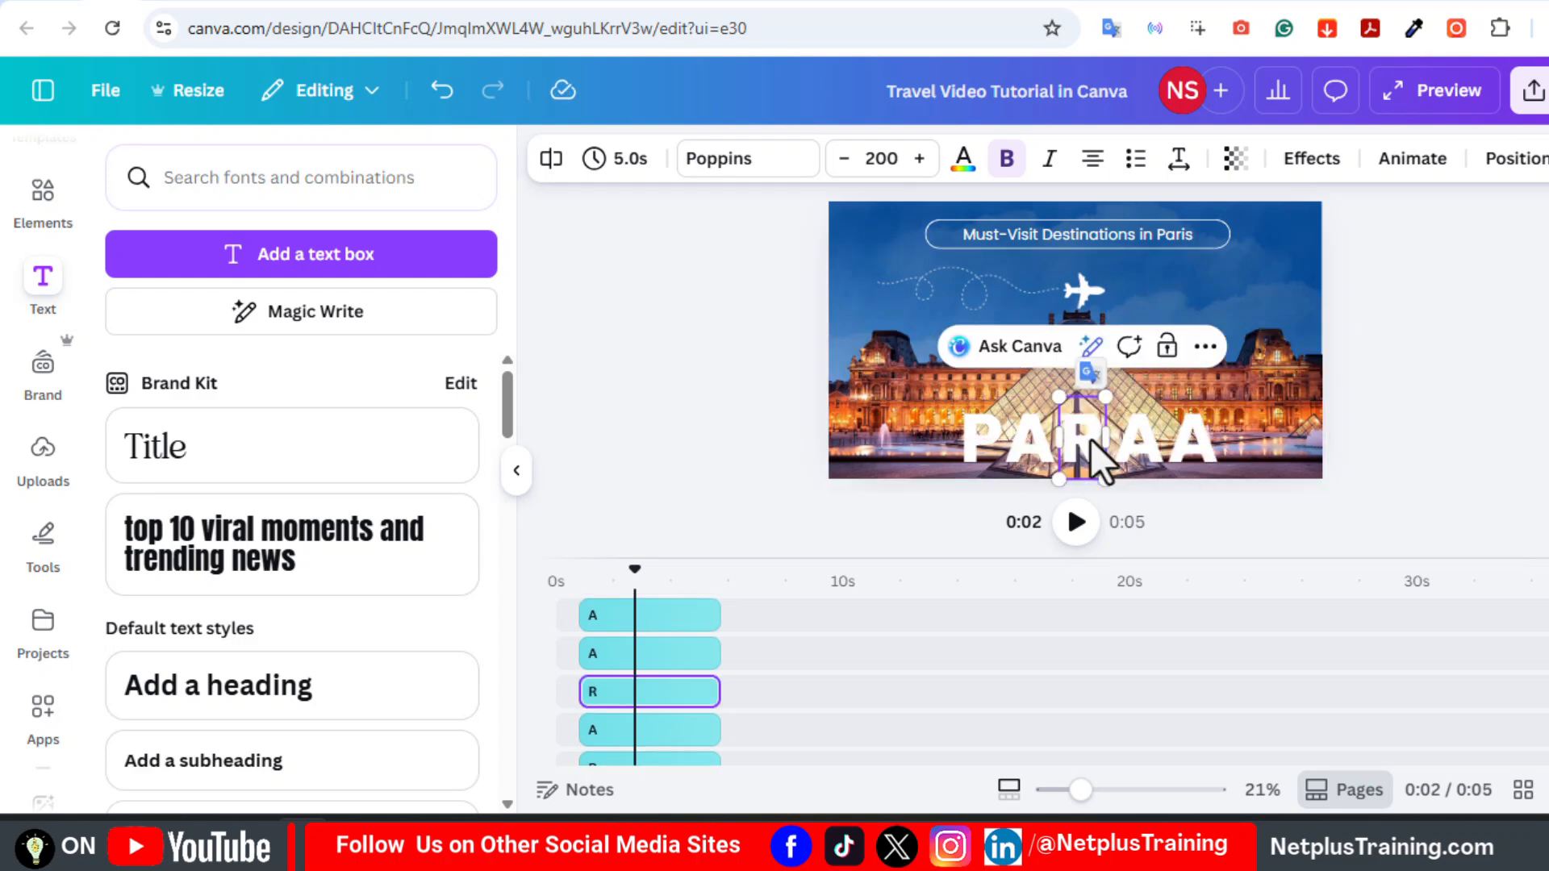
{"action": "double_click", "coordinate": [1138, 441]}
{"action": "type", "text": "I"}
{"action": "double_click", "coordinate": [1193, 442]}
{"action": "type", "text": "S"}
- Tighten the spacing between the letters of PARIS and center the word slightly higher over the pyramid
{"action": "left_click", "coordinate": [1019, 452]}
{"action": "left_click", "coordinate": [1077, 445]}
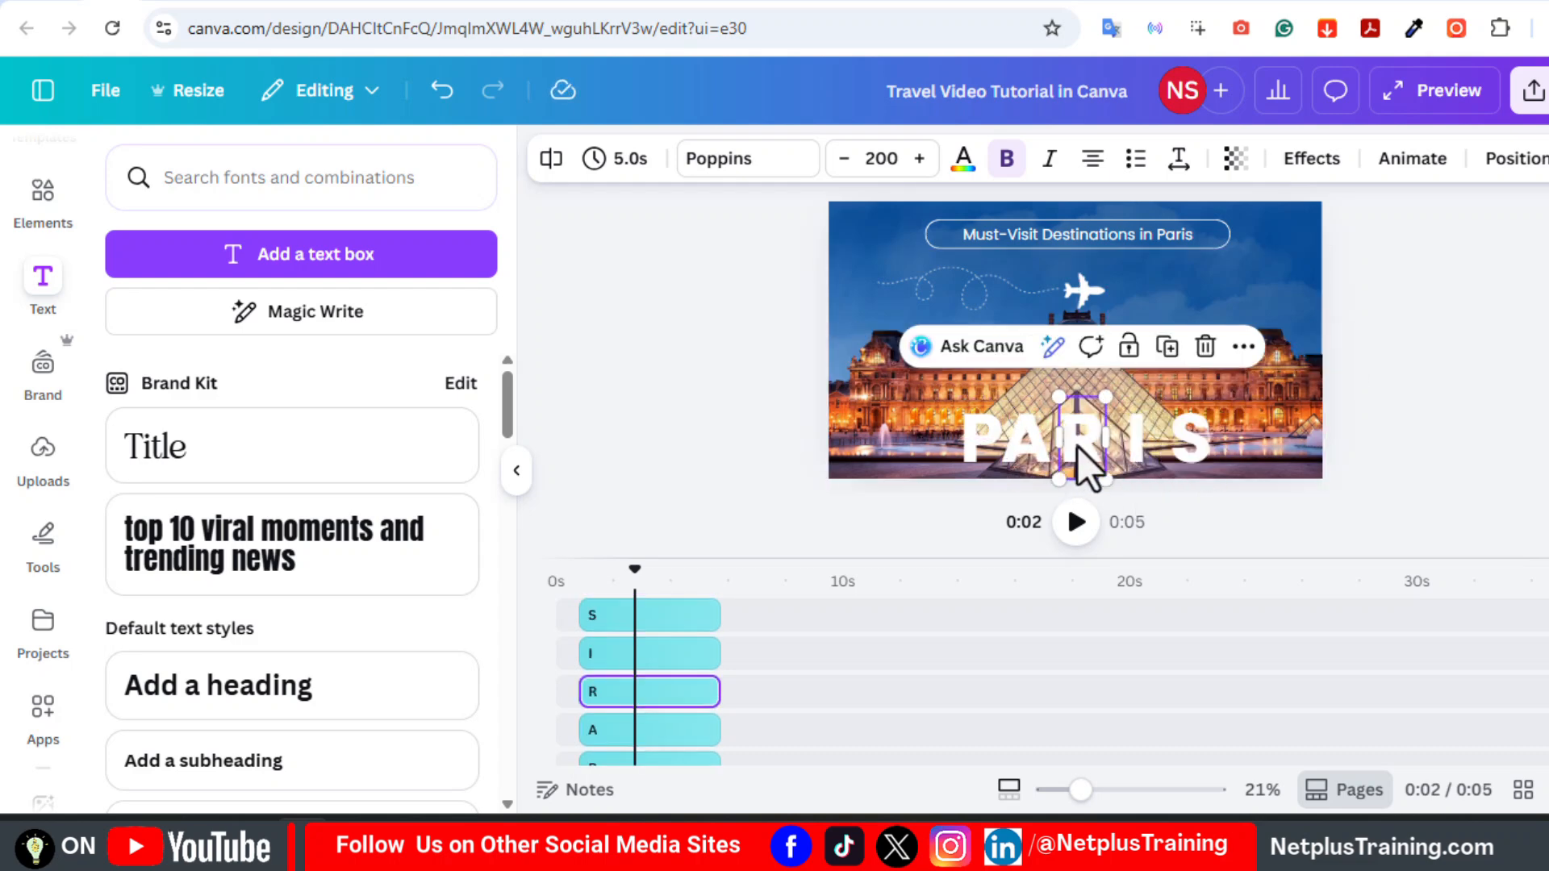
{"action": "left_click", "coordinate": [1141, 447]}
{"action": "left_click", "coordinate": [1186, 442]}
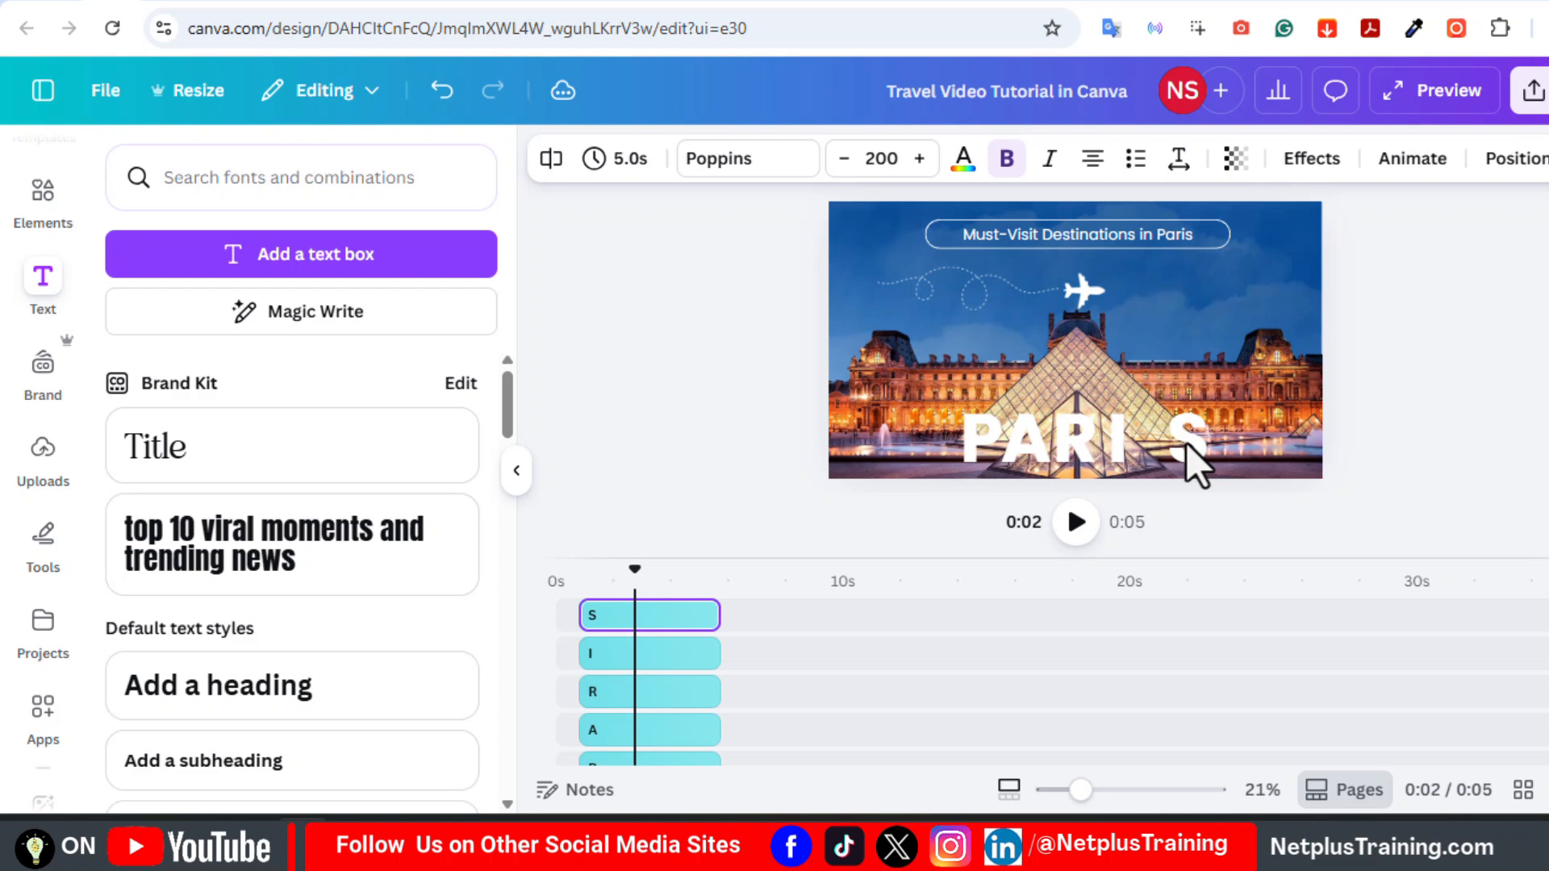
{"action": "left_click", "coordinate": [928, 497]}
- Stagger the P, A and R clips on the timeline so each letter starts about 0.3 seconds after the previous one
{"action": "left_click_drag", "start_coordinate": [635, 568], "coordinate": [574, 582]}
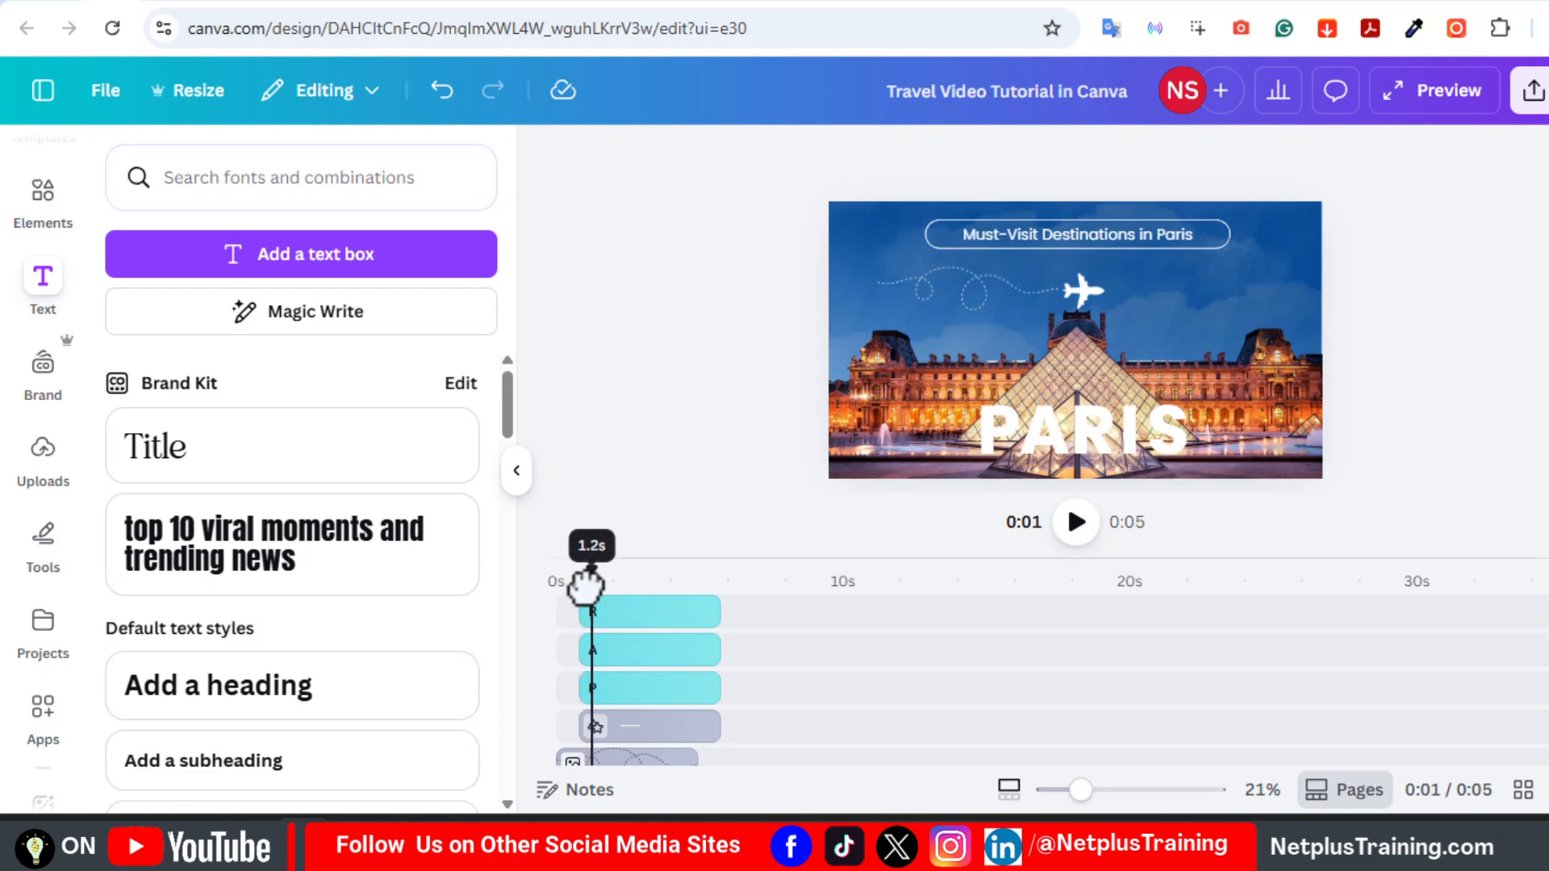
{"action": "left_click", "coordinate": [621, 683]}
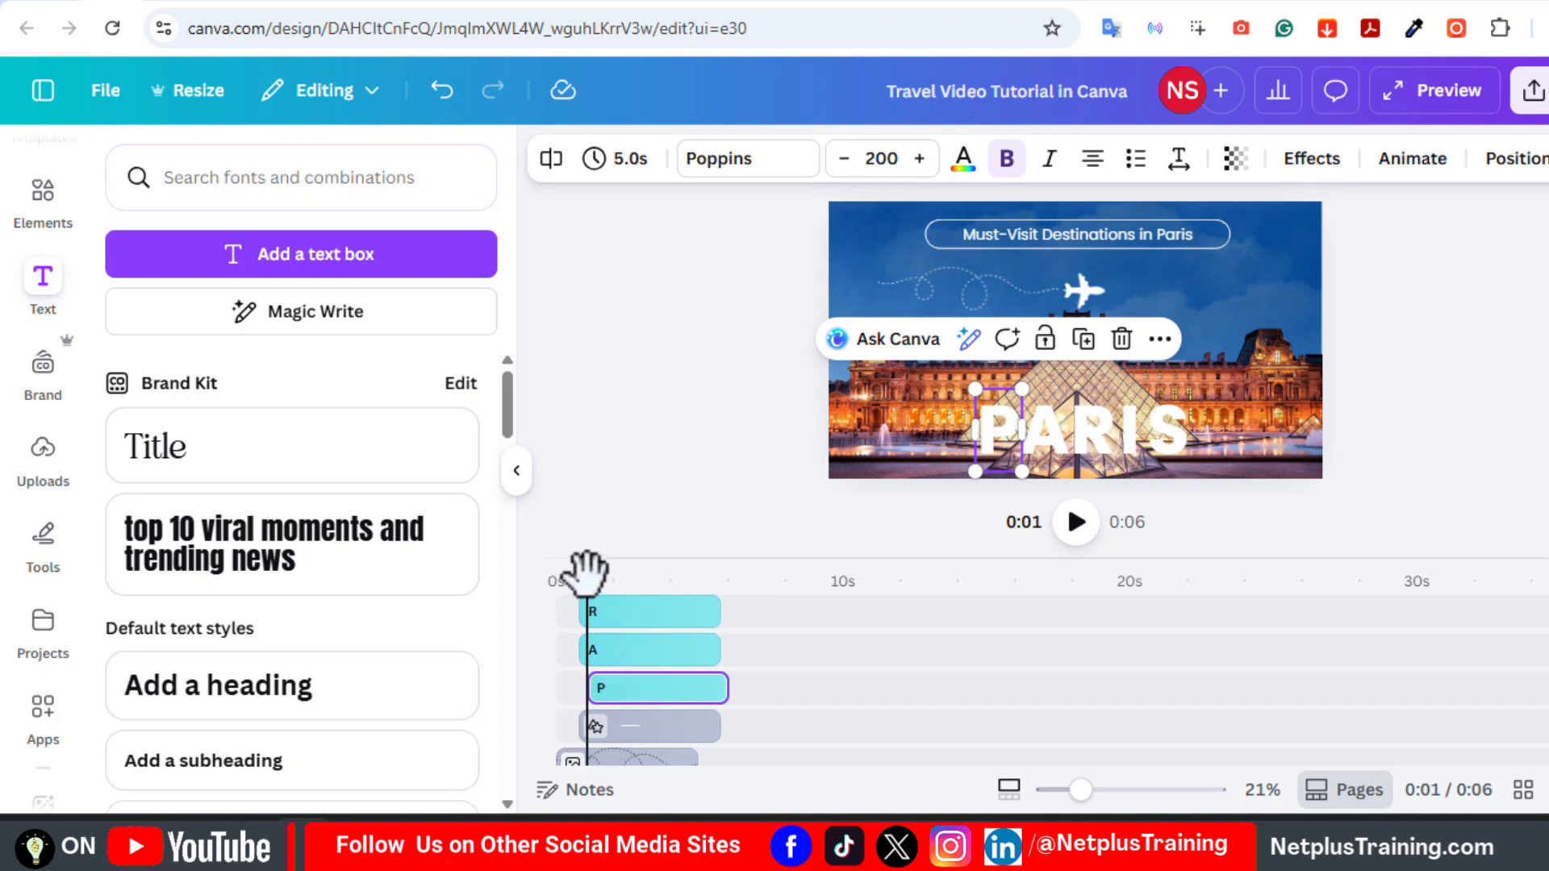
{"action": "left_click_drag", "start_coordinate": [586, 571], "coordinate": [596, 581]}
{"action": "left_click_drag", "start_coordinate": [620, 656], "coordinate": [637, 651]}
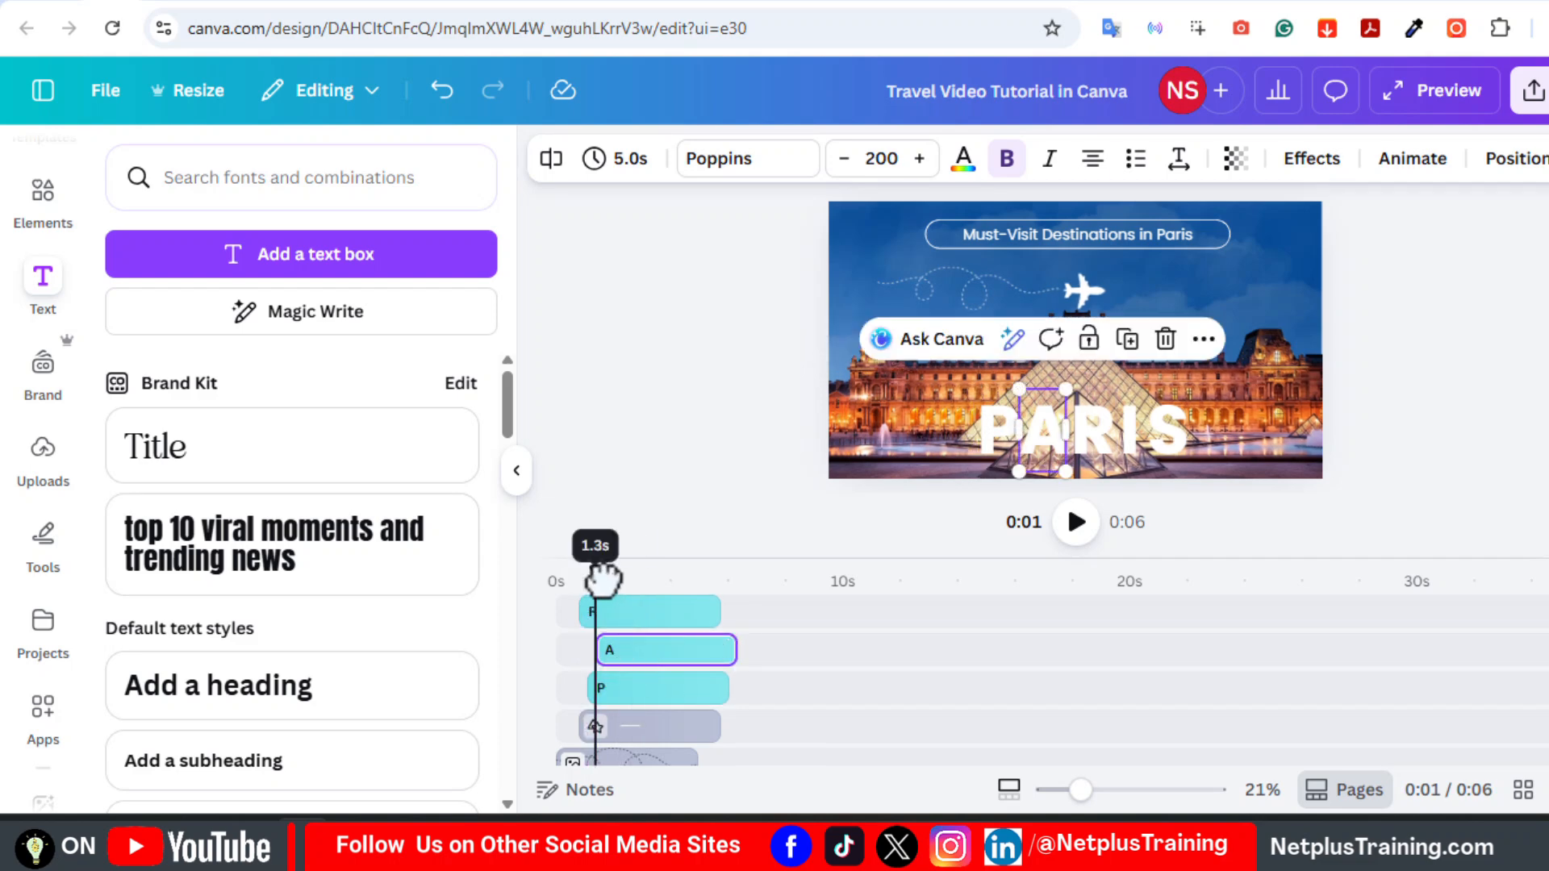
{"action": "left_click_drag", "start_coordinate": [596, 571], "coordinate": [651, 617]}
{"action": "scroll", "coordinate": [1401, 677], "scroll_direction": "up", "scroll_amount": 1}
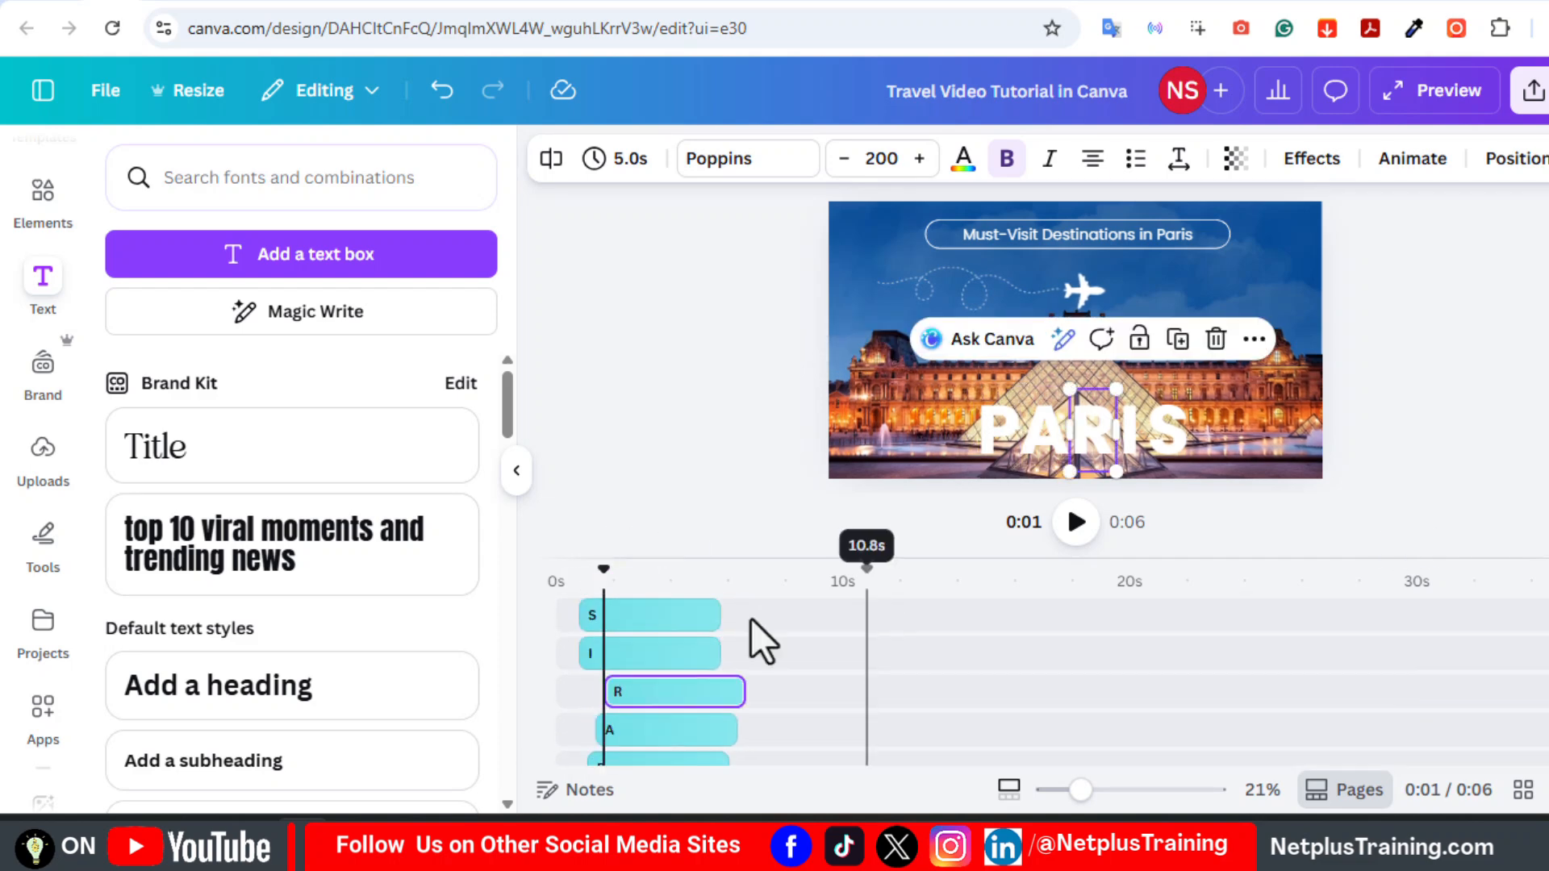
- Continue the stagger with the I and S clips, and shift the letter sequence so P starts with the title group
{"action": "left_click_drag", "start_coordinate": [603, 571], "coordinate": [626, 581]}
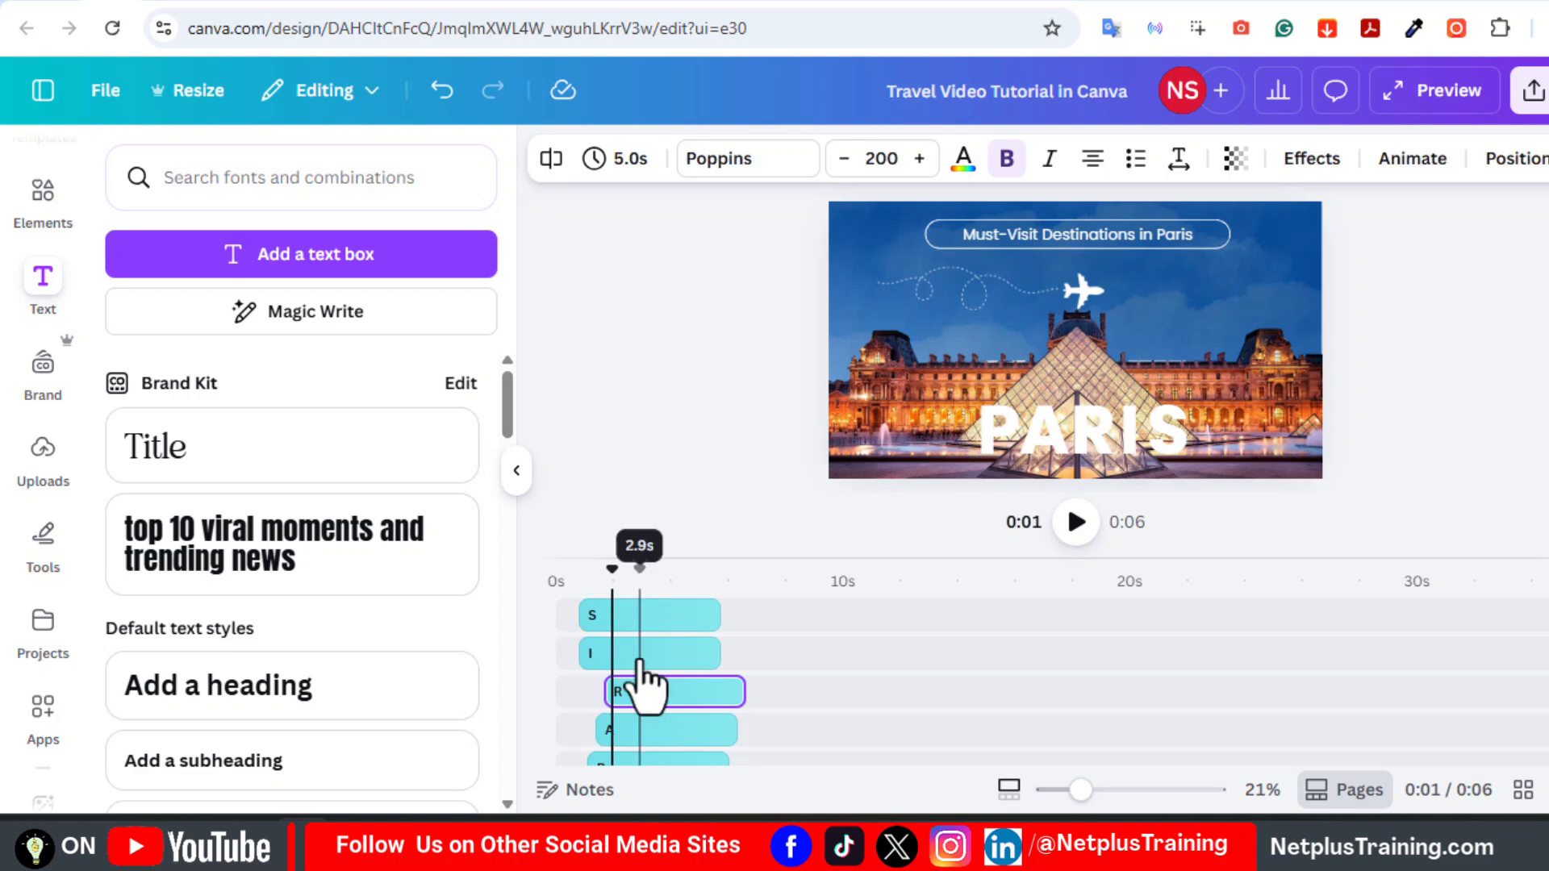
{"action": "left_click_drag", "start_coordinate": [639, 653], "coordinate": [670, 654]}
{"action": "mouse_move", "coordinate": [610, 569]}
{"action": "left_mouse_down"}
{"action": "mouse_move", "coordinate": [681, 622]}
{"action": "mouse_move", "coordinate": [582, 576]}
{"action": "mouse_move", "coordinate": [613, 577]}
{"action": "left_mouse_up"}
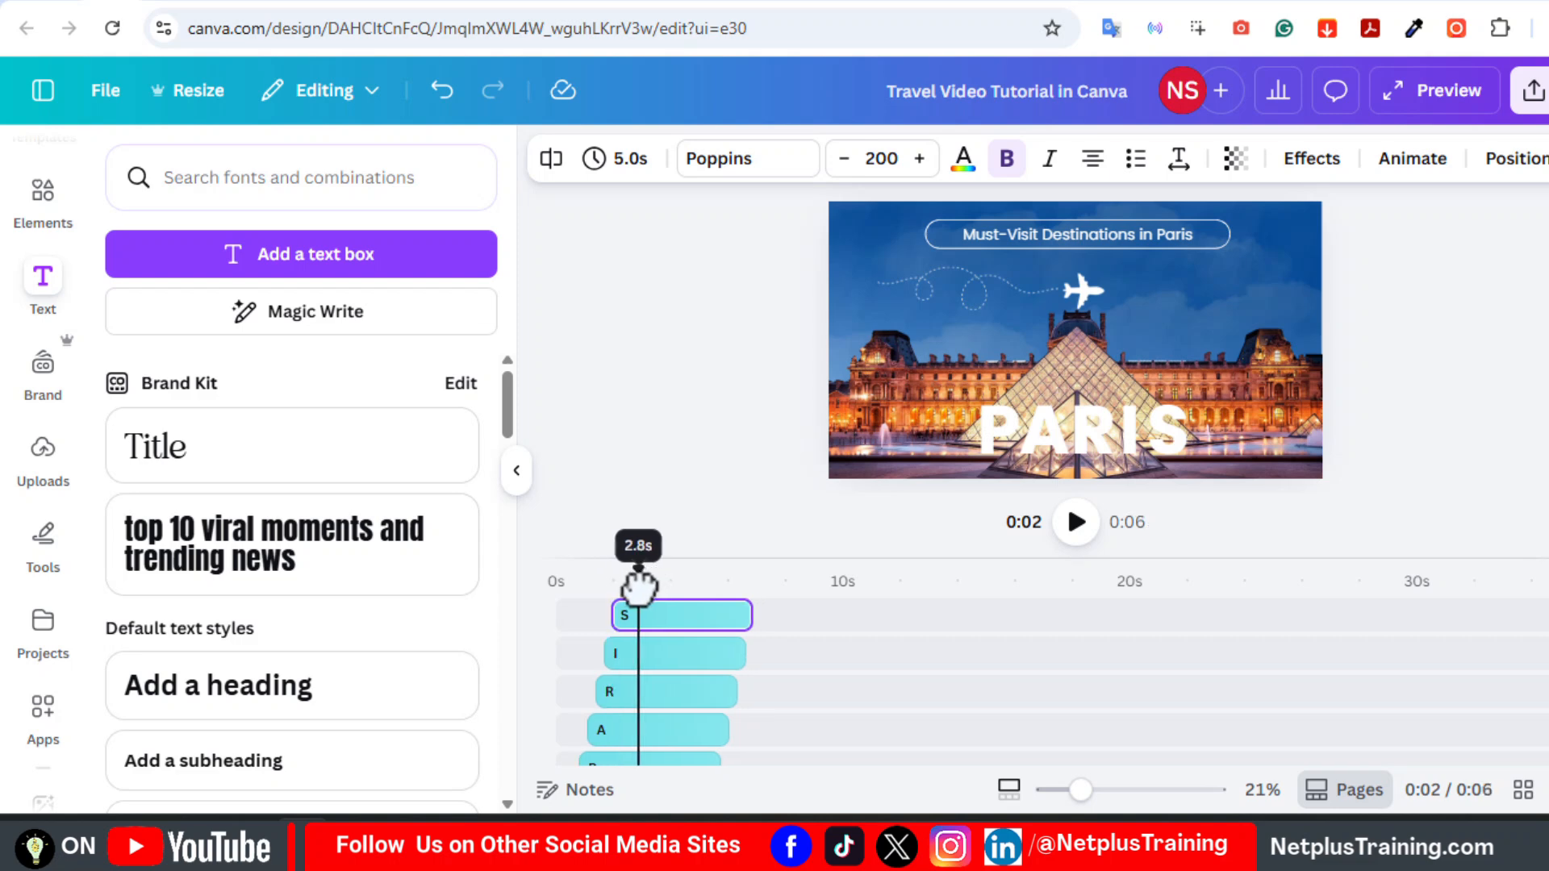
- Trim the ends of the S, I and R clips into a reverse stagger, making S about 0.9 s and R about 2.0 s long
{"action": "left_click_drag", "start_coordinate": [743, 613], "coordinate": [633, 613]}
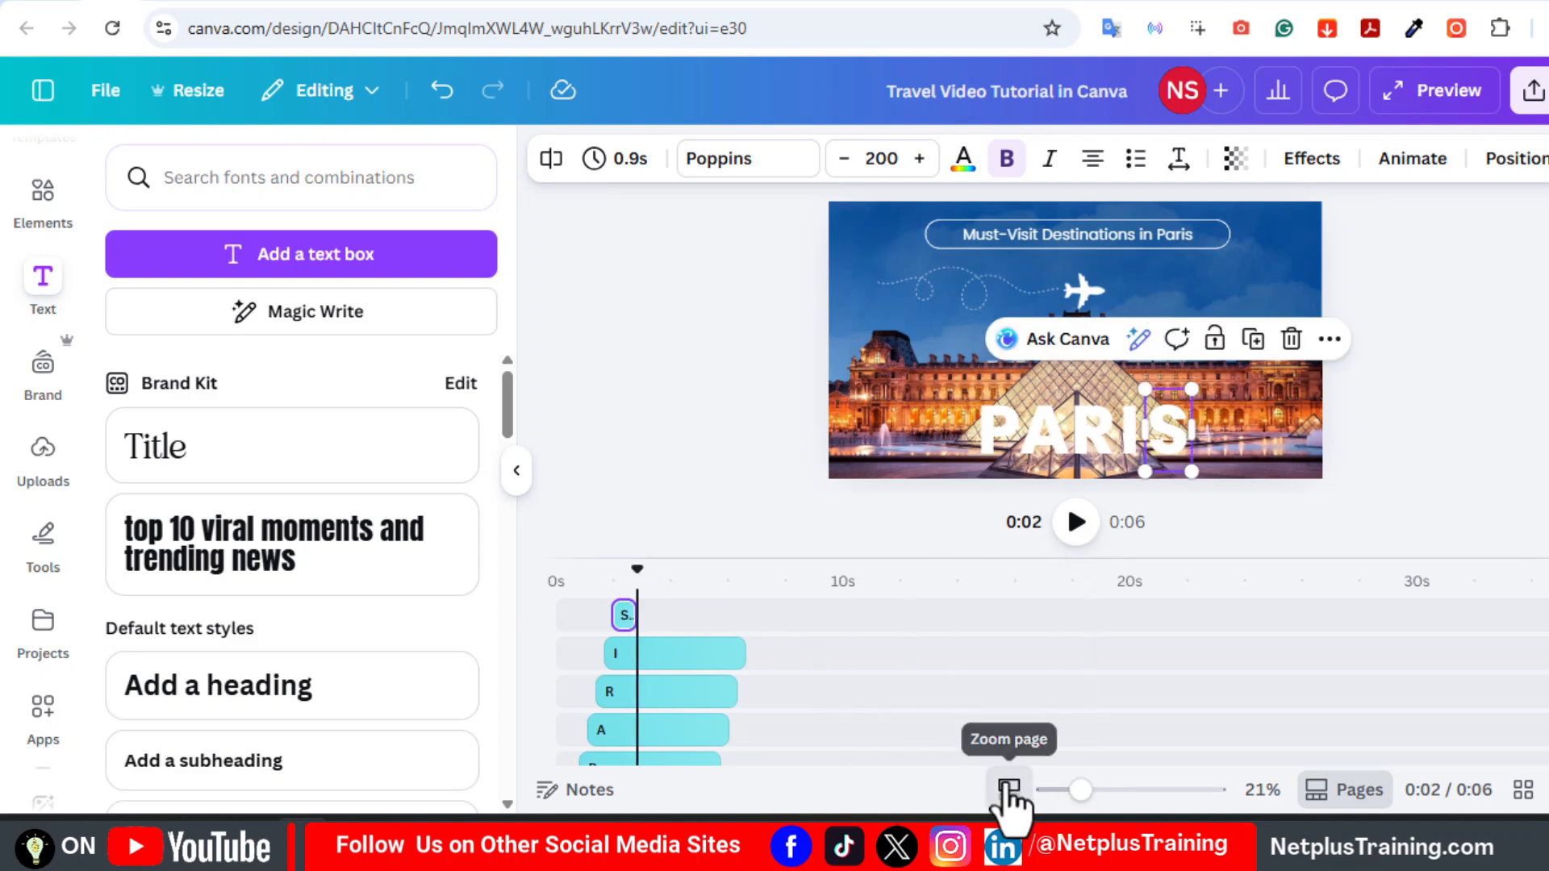
{"action": "left_click_drag", "start_coordinate": [1065, 791], "coordinate": [1099, 792]}
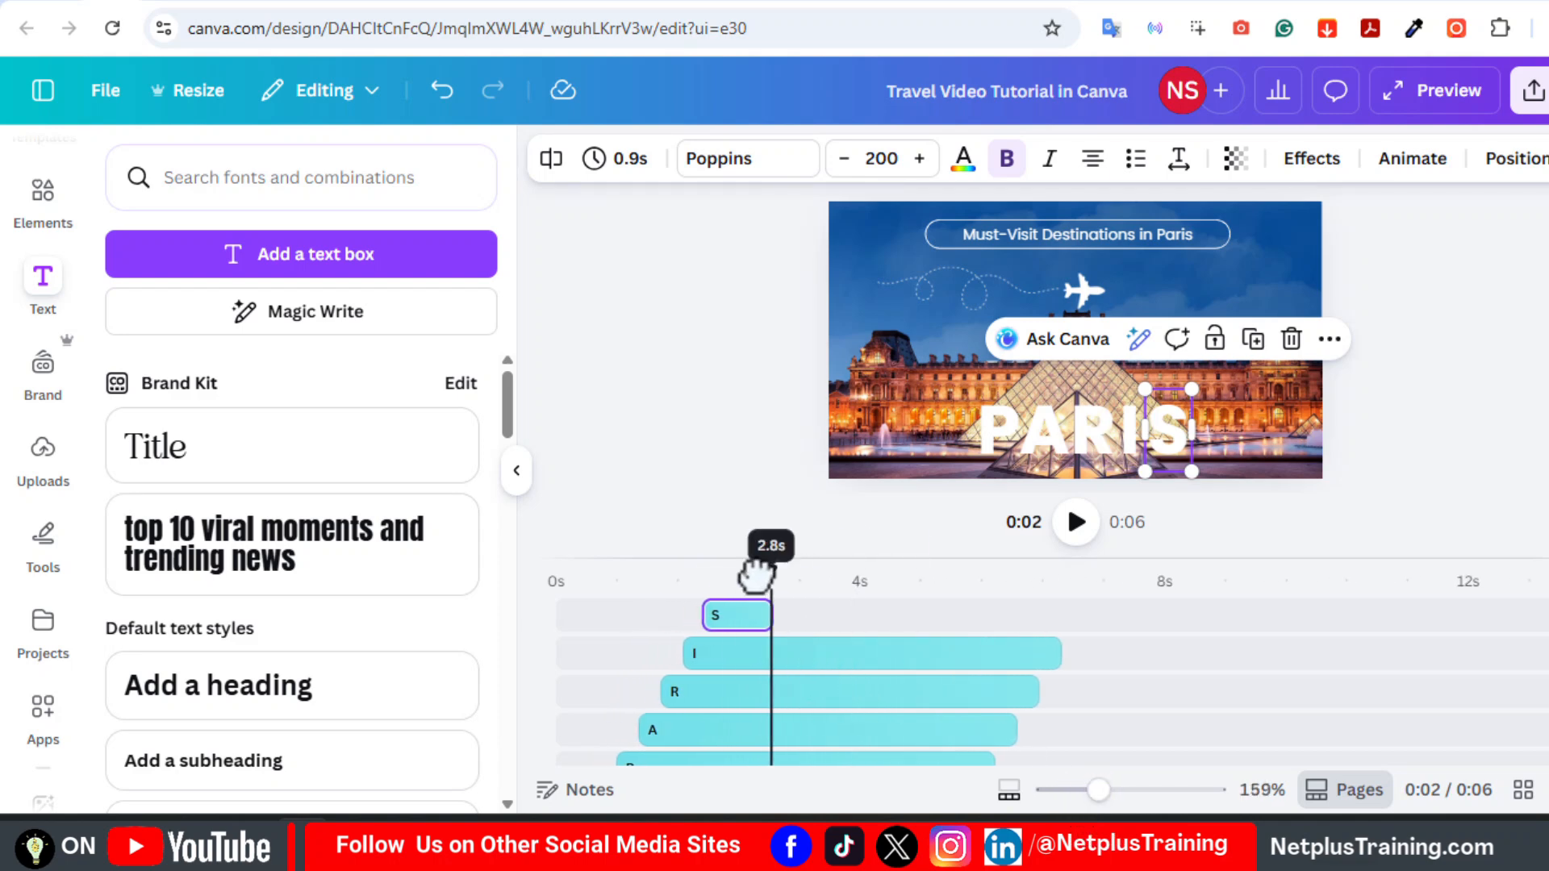
{"action": "left_click_drag", "start_coordinate": [771, 570], "coordinate": [784, 574]}
{"action": "left_click_drag", "start_coordinate": [1060, 653], "coordinate": [793, 650]}
{"action": "left_click_drag", "start_coordinate": [793, 571], "coordinate": [822, 583]}
{"action": "left_click_drag", "start_coordinate": [1037, 691], "coordinate": [818, 689]}
- Trim the A clip to end at about 3.7 s and the P clip and title group to end at about 4 s
{"action": "left_click_drag", "start_coordinate": [820, 574], "coordinate": [843, 583]}
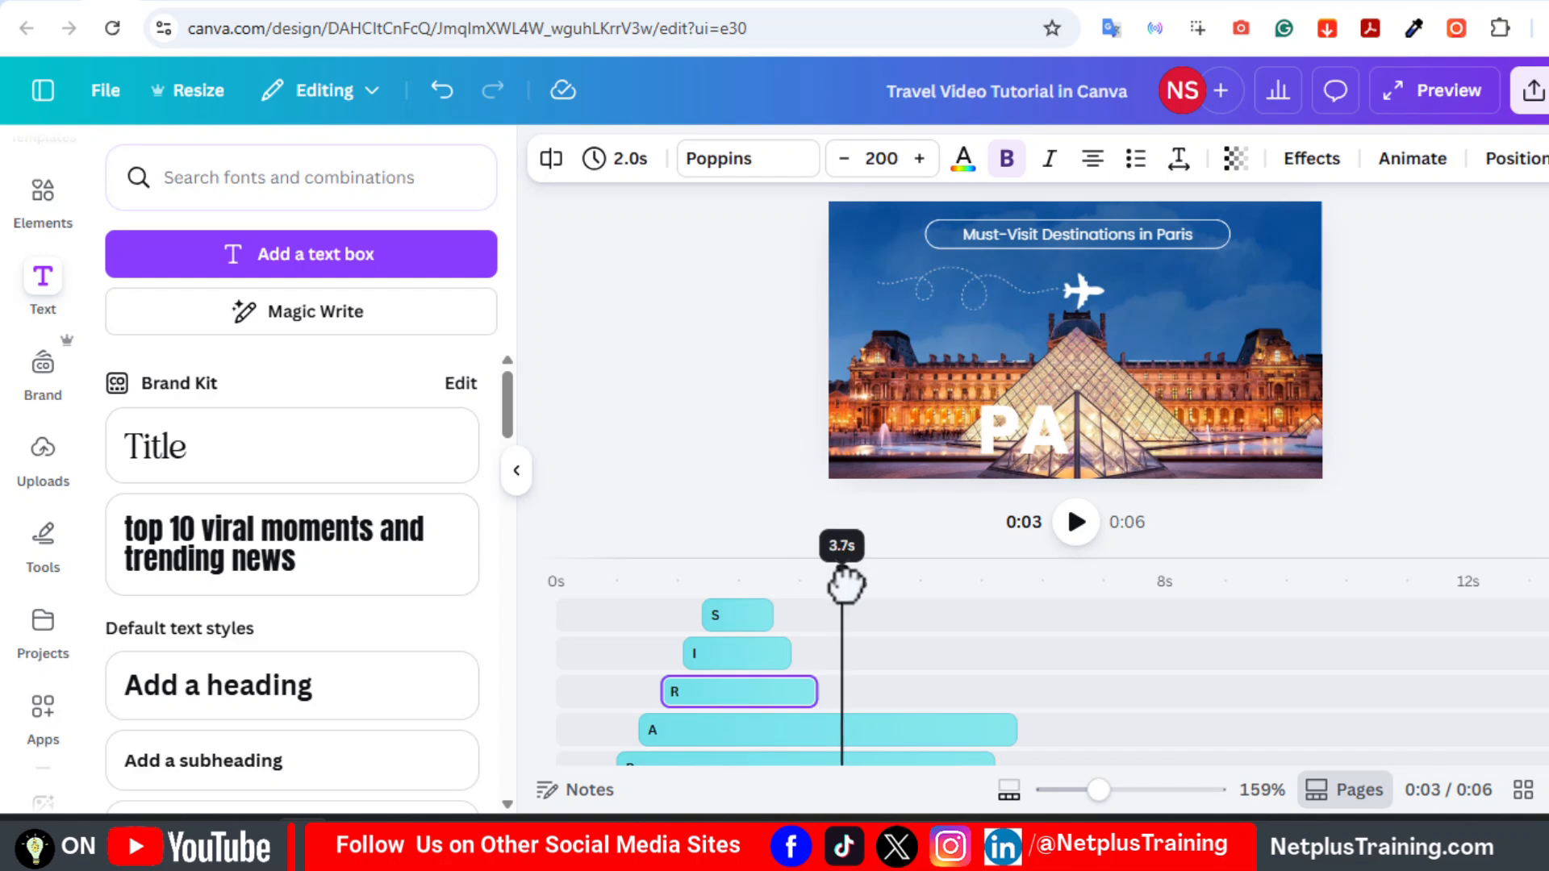
{"action": "left_click_drag", "start_coordinate": [1015, 730], "coordinate": [841, 731]}
{"action": "scroll", "coordinate": [844, 726], "scroll_direction": "down", "scroll_amount": 1}
{"action": "left_click_drag", "start_coordinate": [842, 574], "coordinate": [869, 580]}
{"action": "left_click_drag", "start_coordinate": [994, 664], "coordinate": [863, 664]}
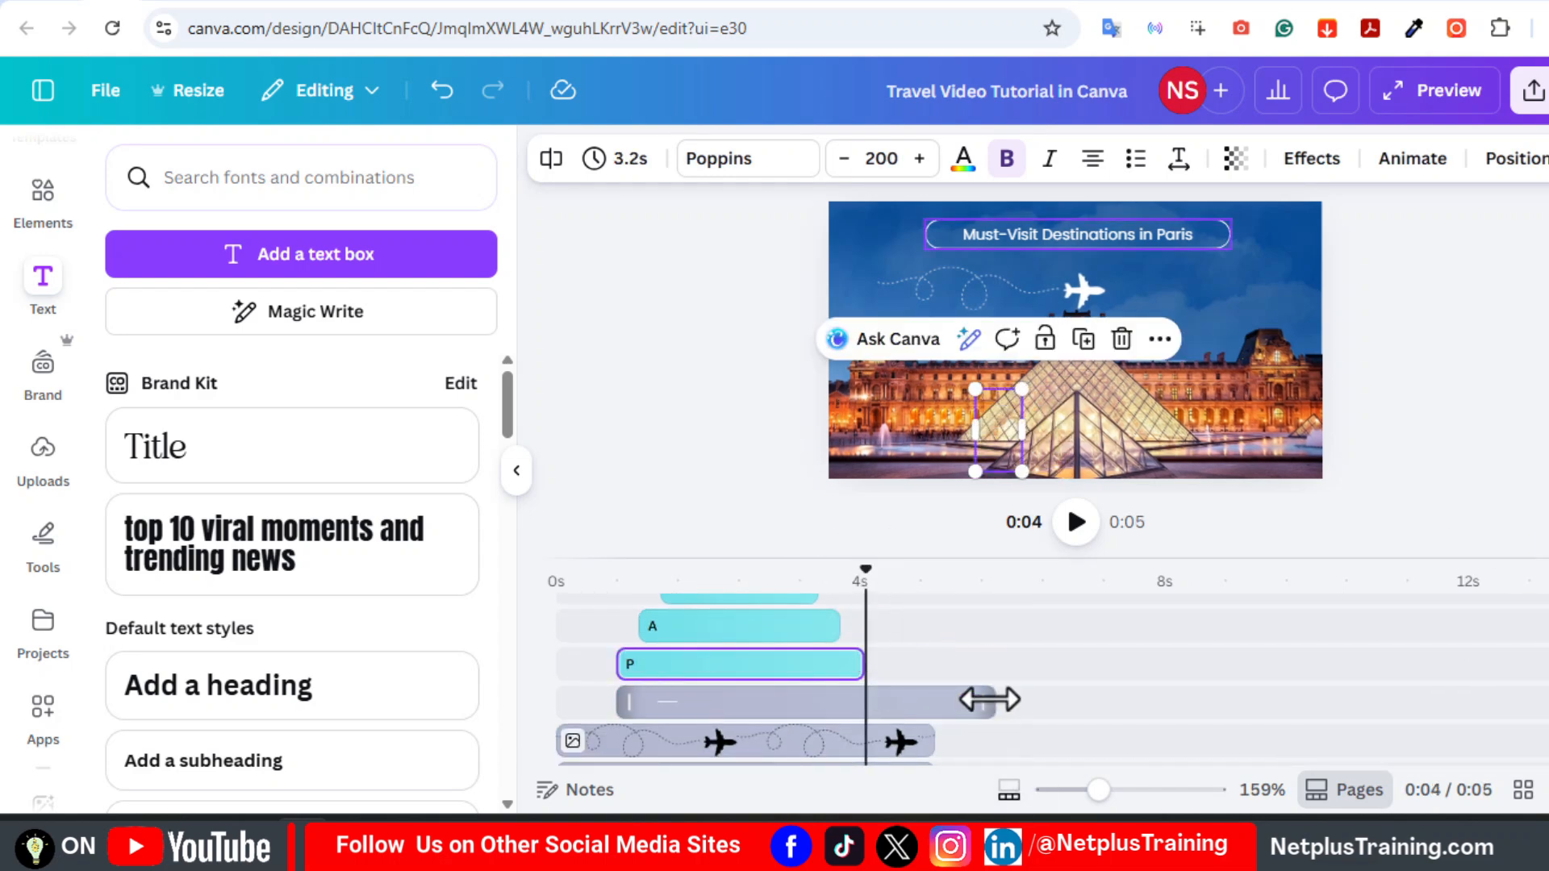
{"action": "left_click_drag", "start_coordinate": [989, 700], "coordinate": [869, 697]}
{"action": "left_click_drag", "start_coordinate": [870, 571], "coordinate": [865, 577]}
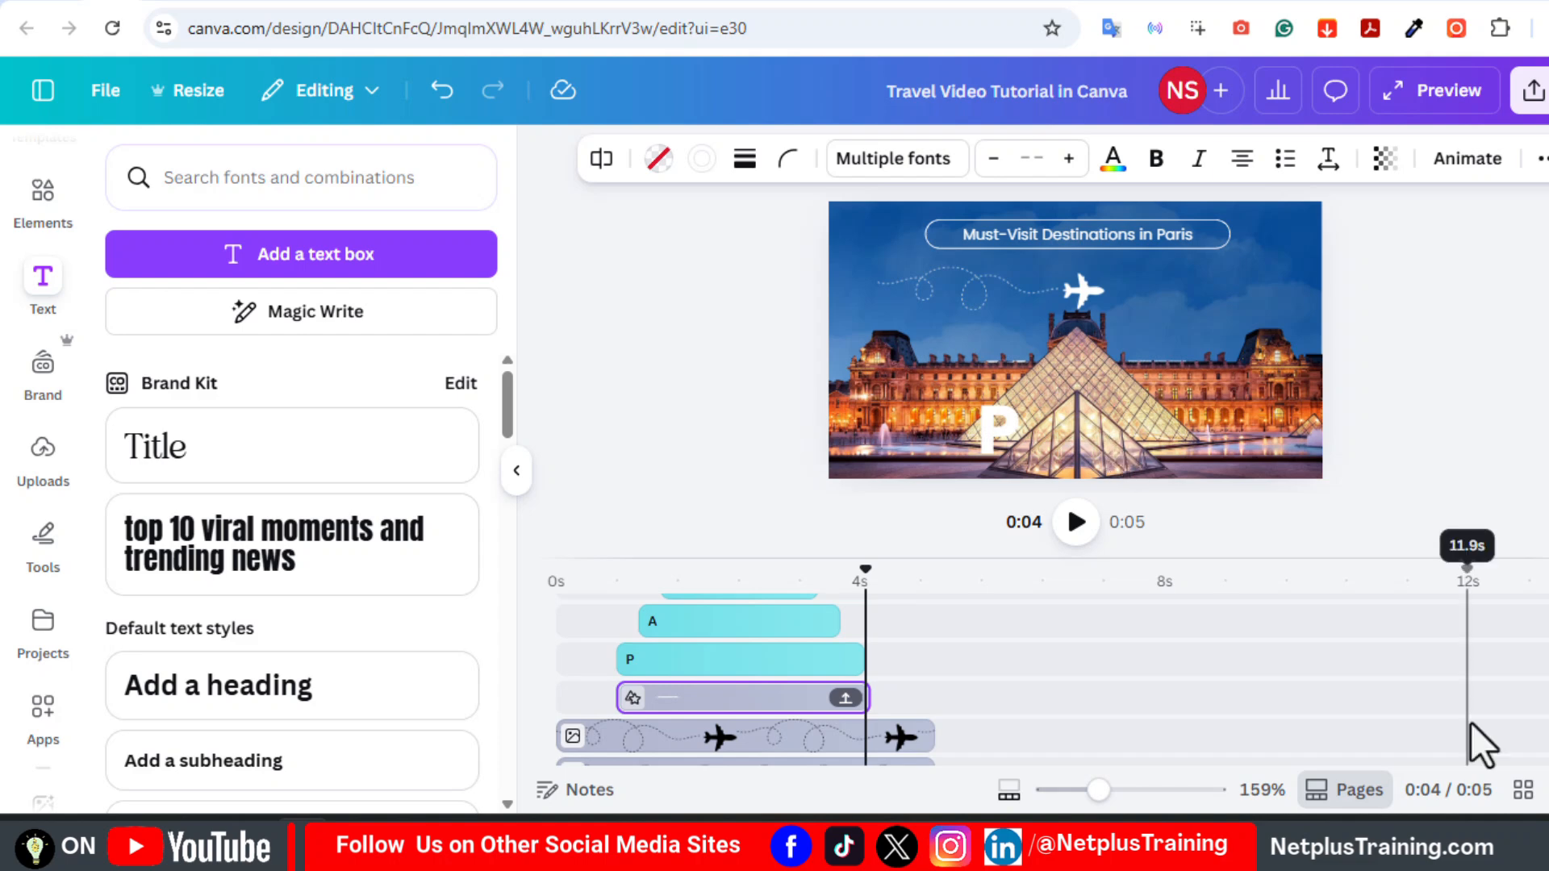
- Add a circle shape at about 4 s and enlarge it to cover the central pyramid area
{"action": "scroll", "coordinate": [1480, 743], "scroll_direction": "up", "scroll_amount": 3}
{"action": "key", "text": "c"}
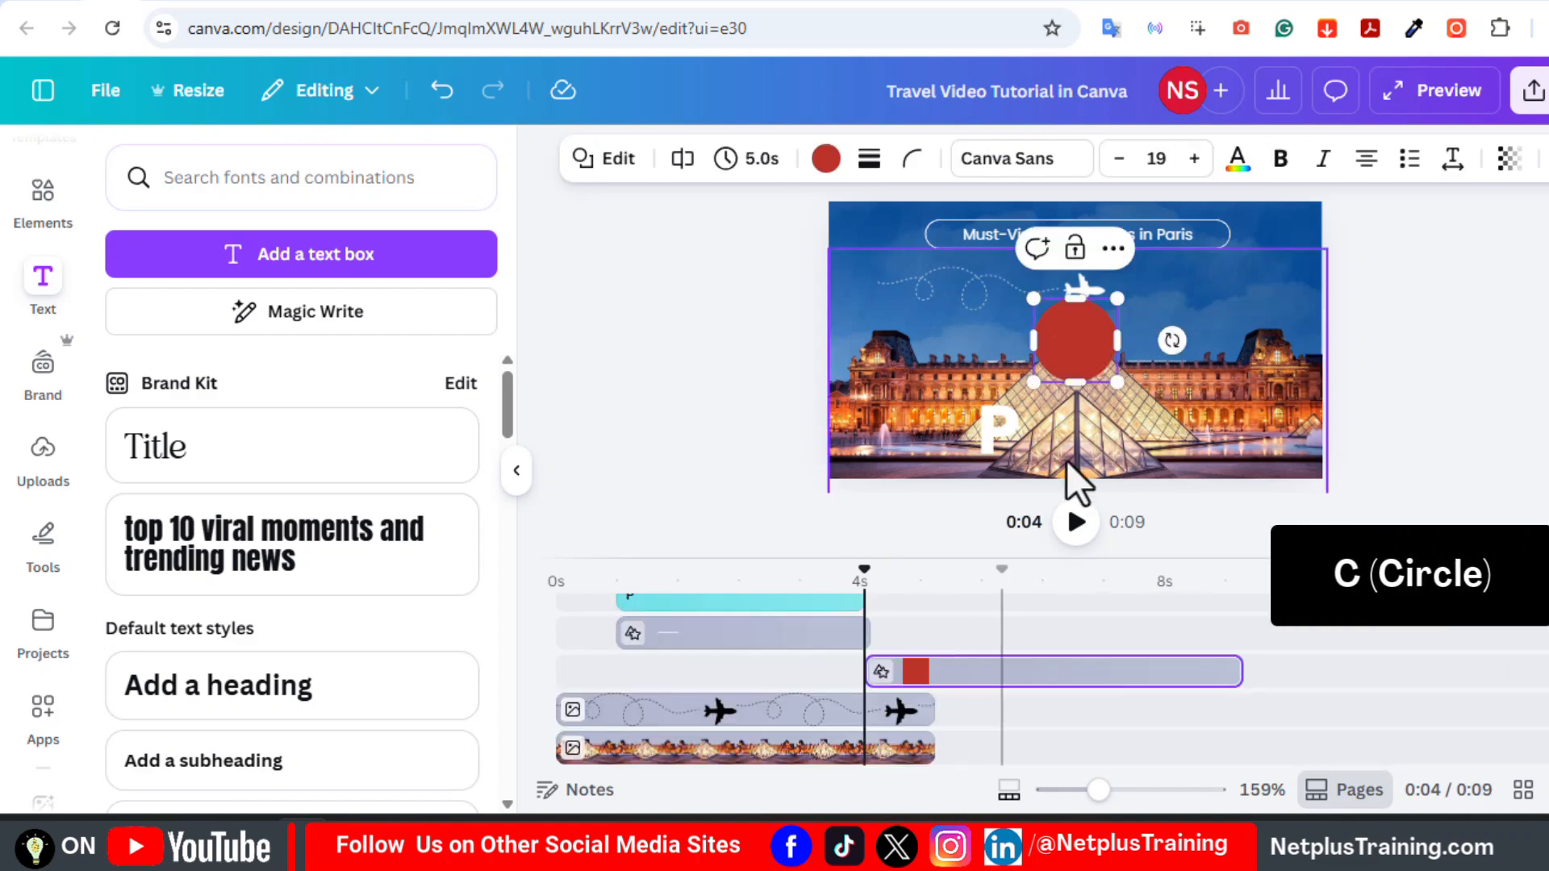
{"action": "left_click_drag", "start_coordinate": [1117, 376], "coordinate": [1247, 512]}
{"action": "left_click_drag", "start_coordinate": [1193, 440], "coordinate": [1134, 384]}
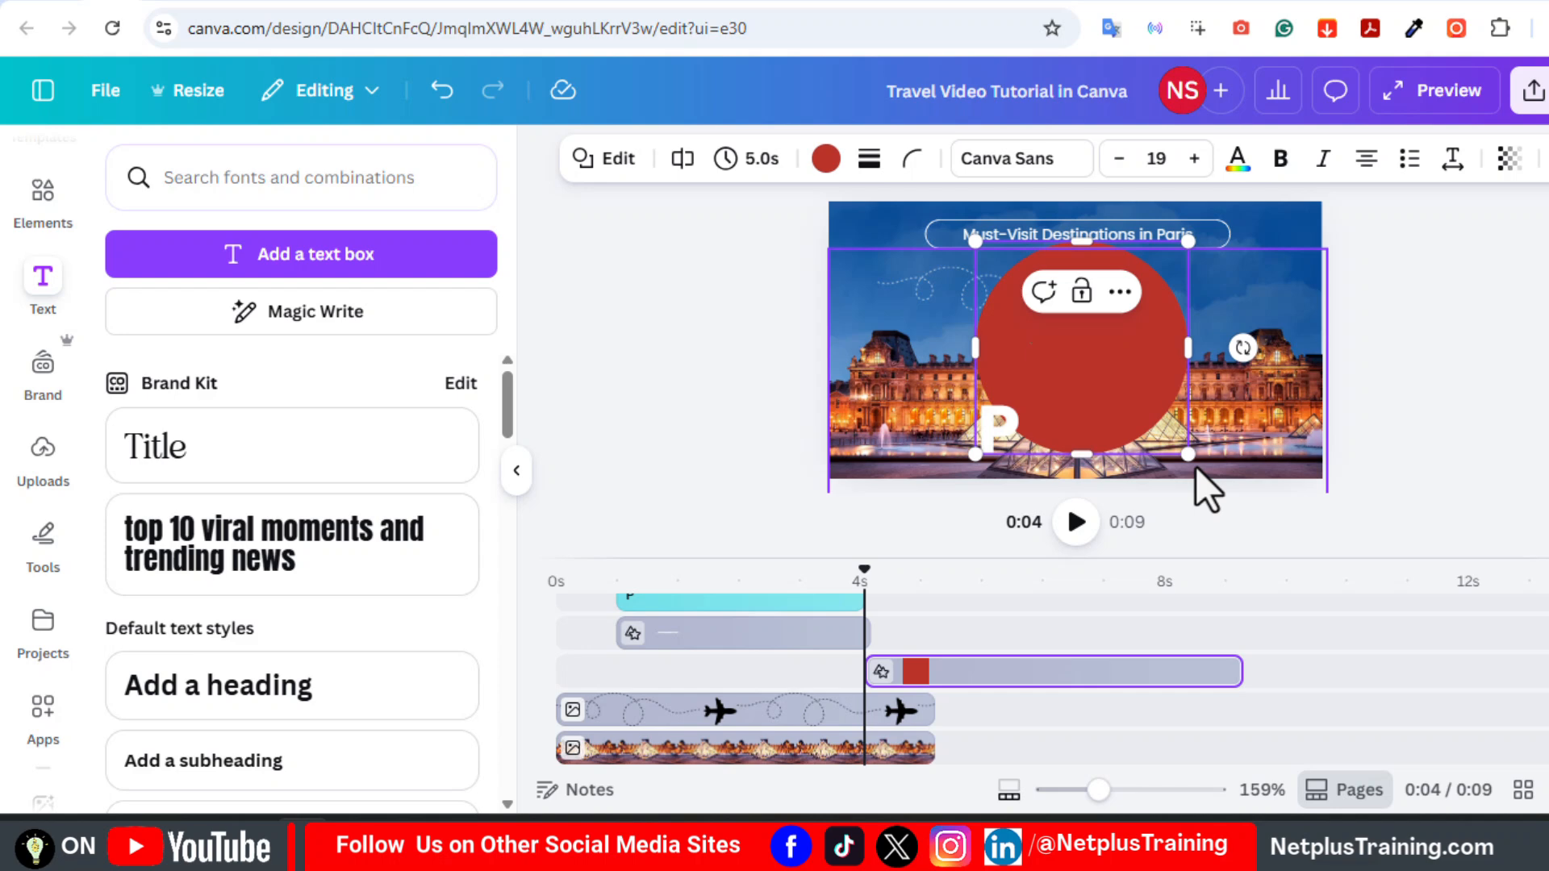
{"action": "left_click_drag", "start_coordinate": [1190, 454], "coordinate": [1200, 464]}
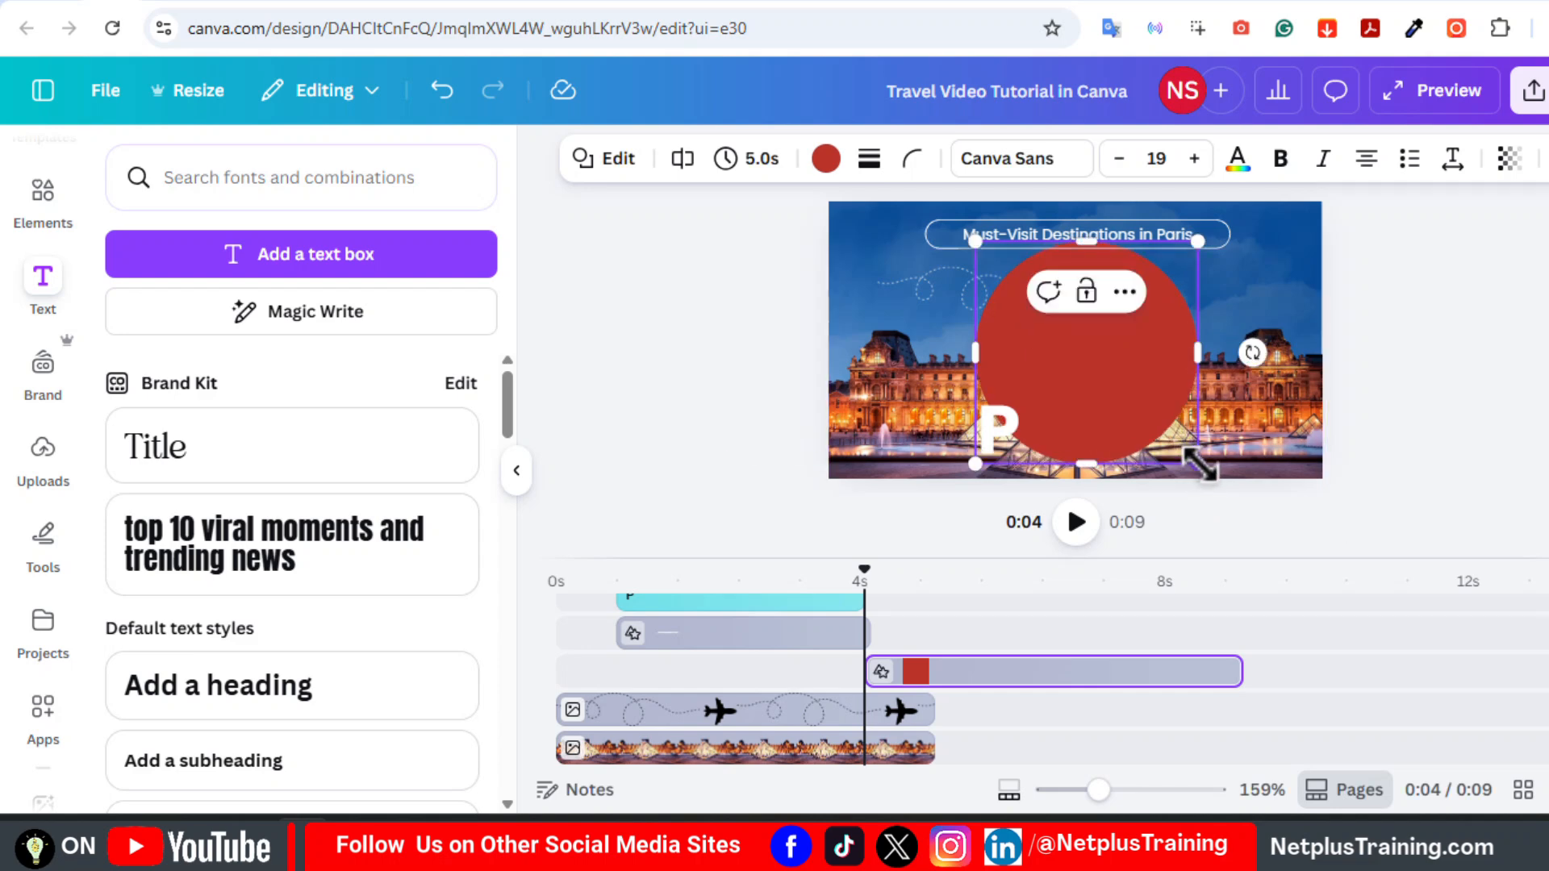
- Change the circle's fill from the default to orange-yellow #F8AE10
{"action": "left_click", "coordinate": [826, 158]}
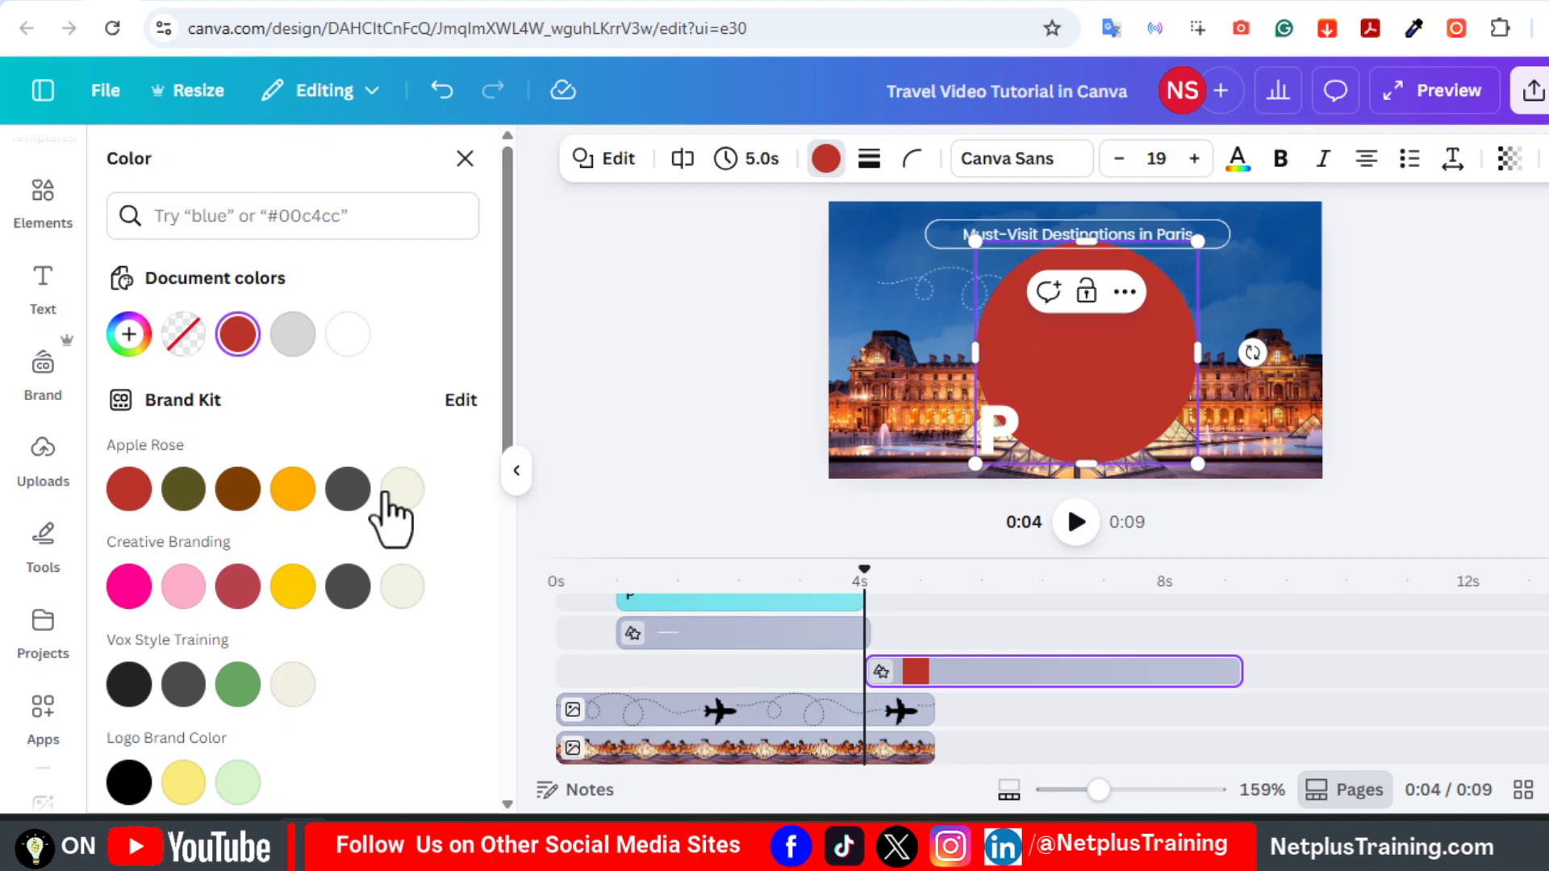
{"action": "left_click_drag", "start_coordinate": [446, 475], "coordinate": [436, 449]}
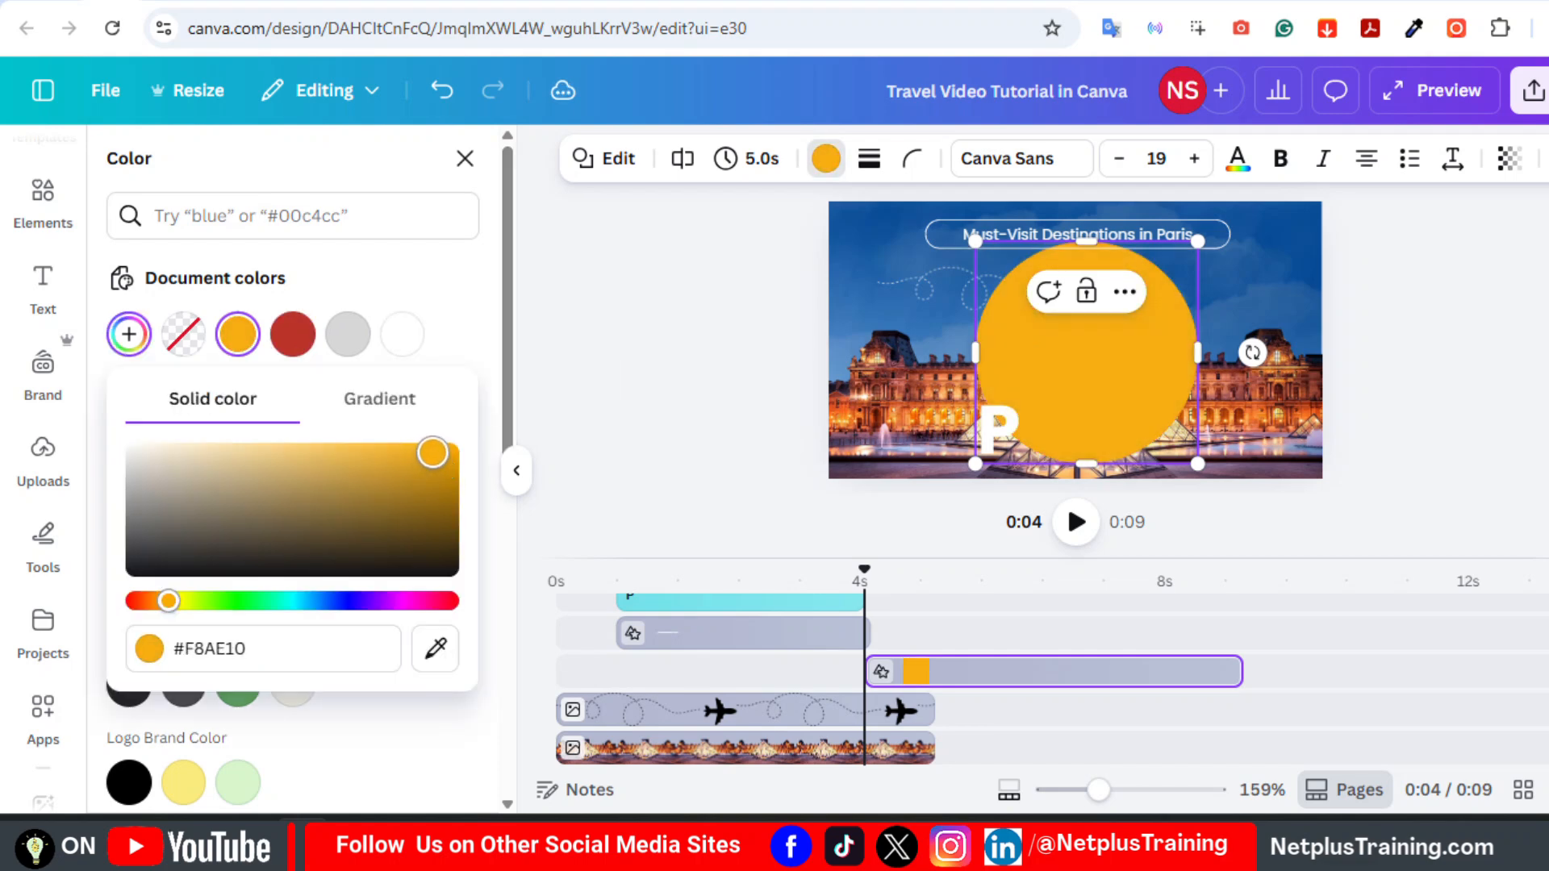
{"action": "left_click", "coordinate": [1498, 318]}
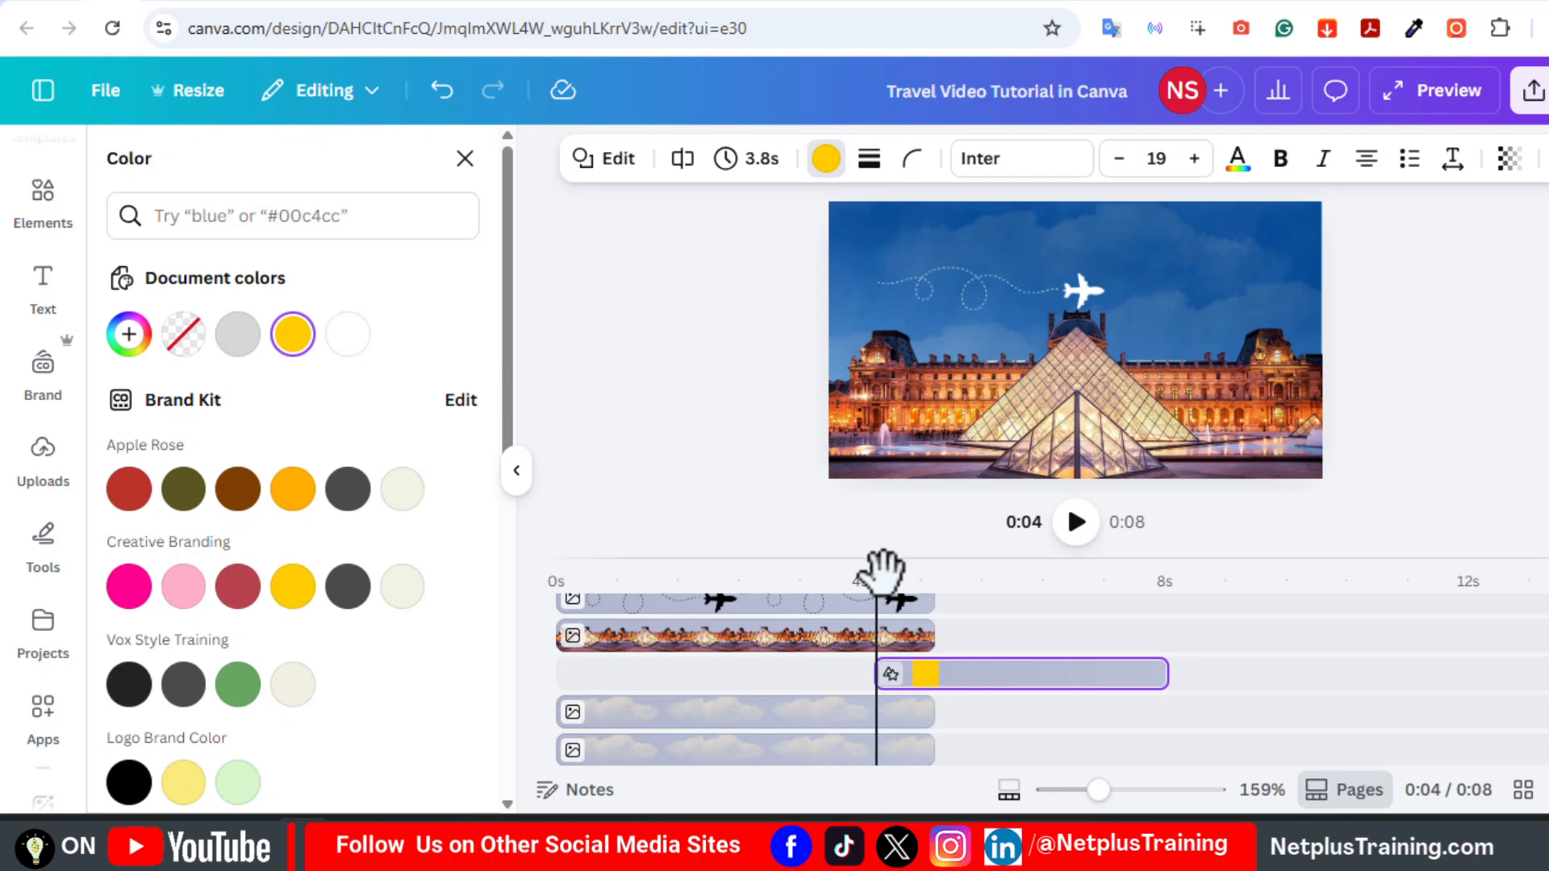
- Extend the blue sky background to 9.0 s and stretch the three cloud clips to the same end
{"action": "left_click_drag", "start_coordinate": [882, 570], "coordinate": [960, 640]}
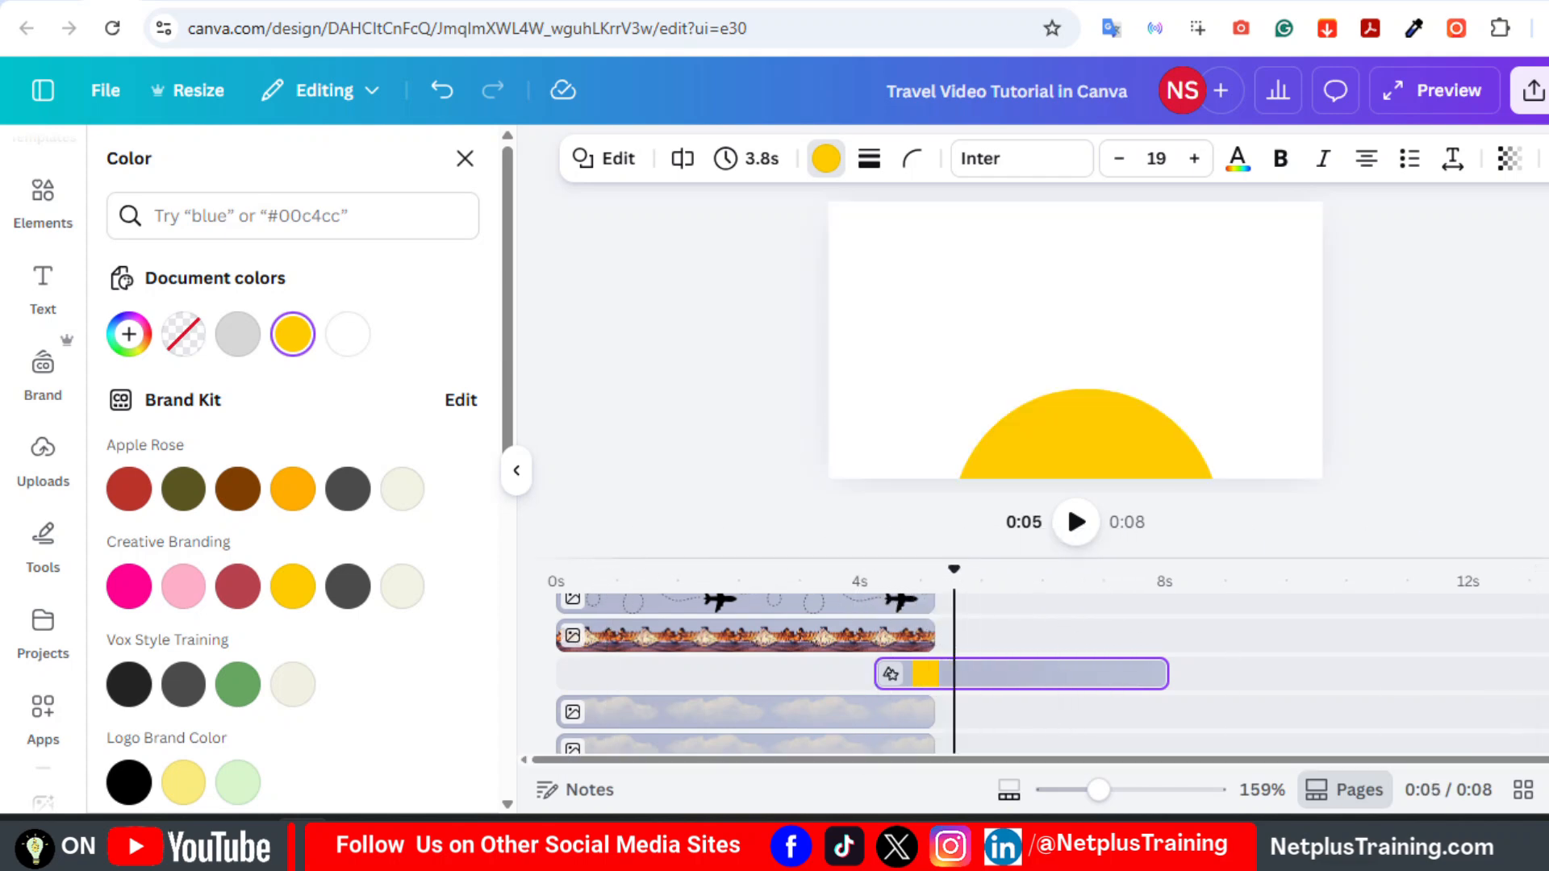
{"action": "scroll", "coordinate": [1049, 678], "scroll_direction": "down", "scroll_amount": 2}
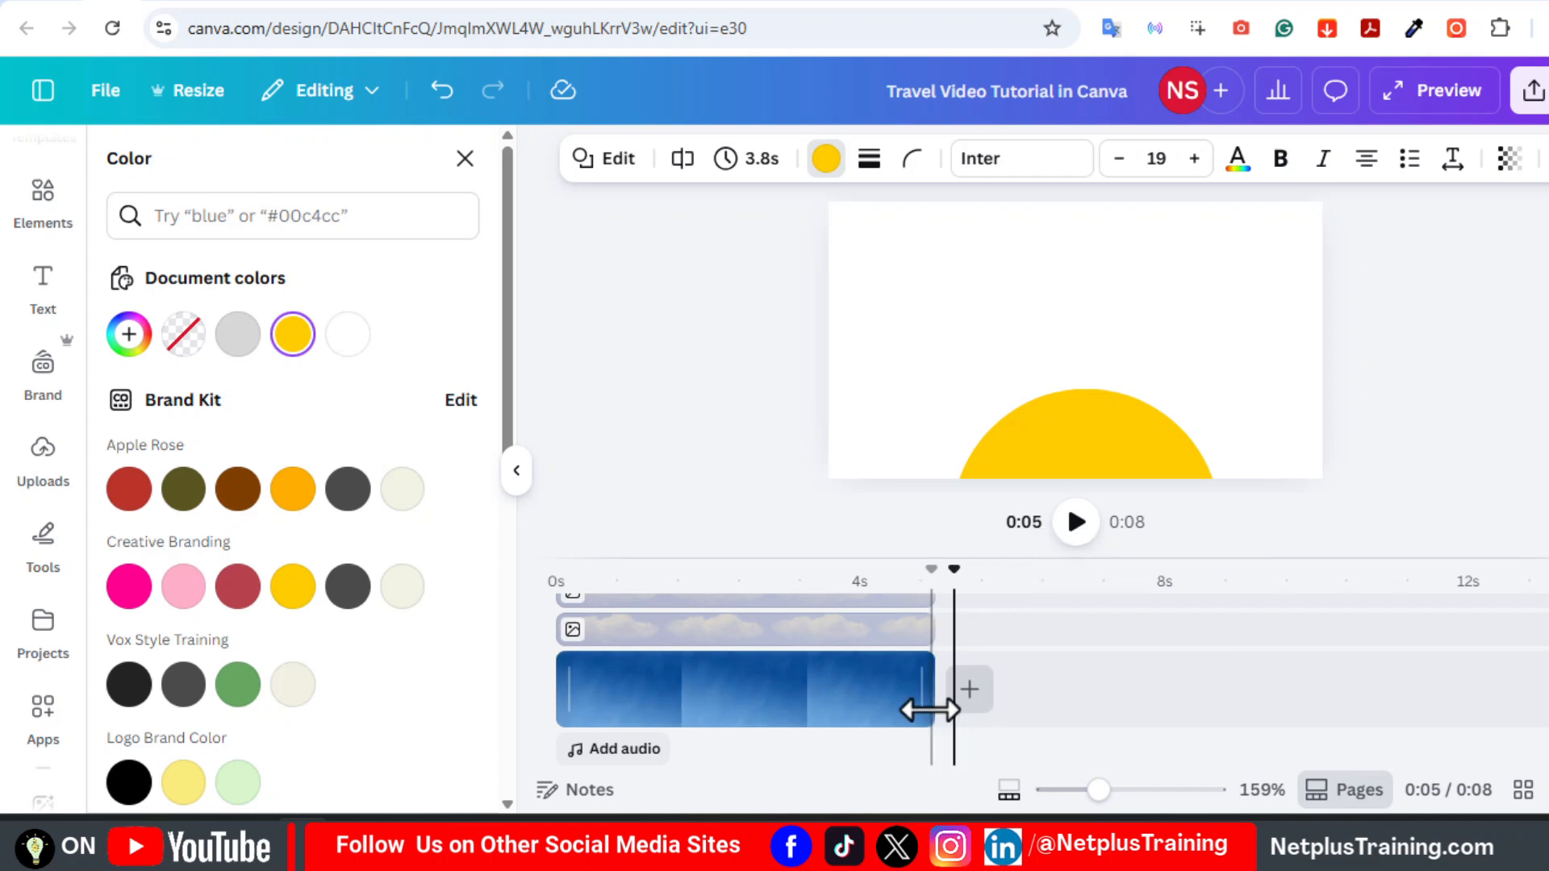
{"action": "left_click_drag", "start_coordinate": [1170, 697], "coordinate": [1237, 704]}
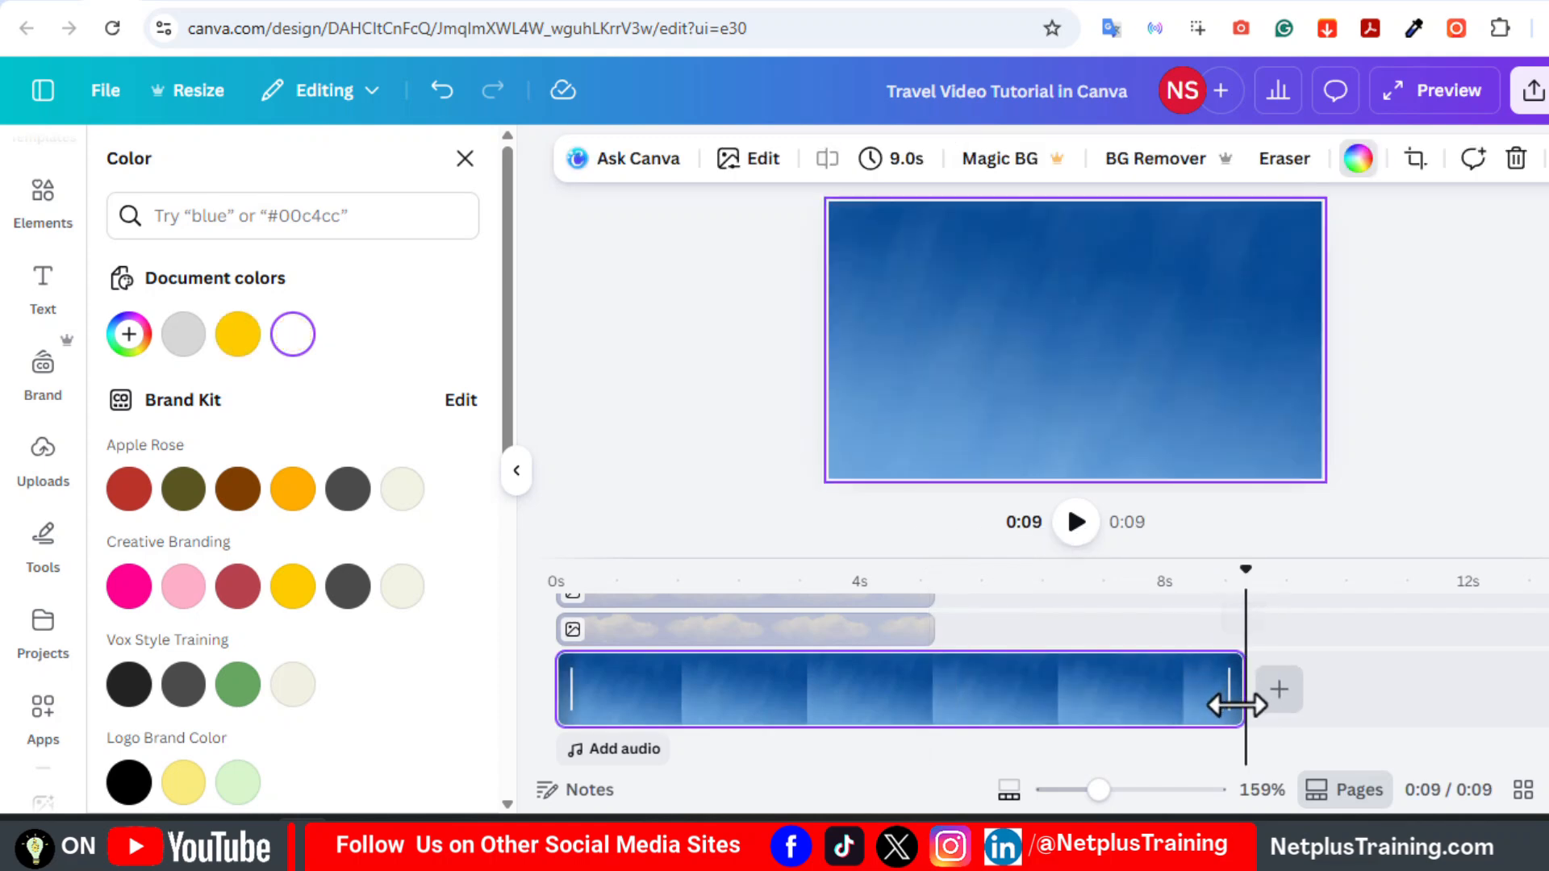
{"action": "scroll", "coordinate": [901, 680], "scroll_direction": "up", "scroll_amount": 3}
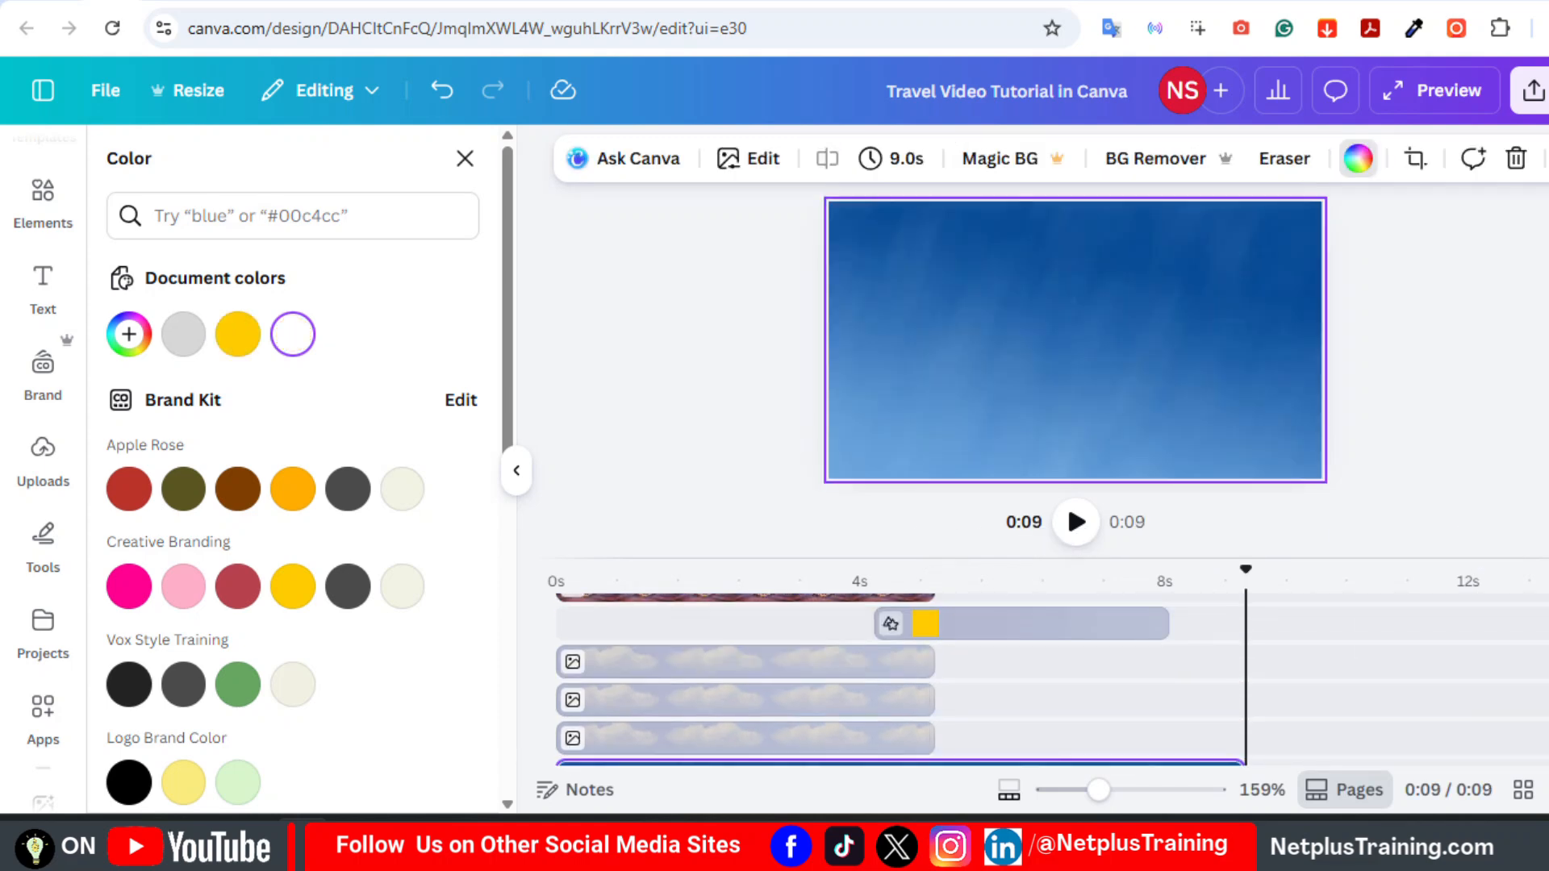
{"action": "left_click_drag", "start_coordinate": [935, 662], "coordinate": [1210, 664]}
{"action": "left_click_drag", "start_coordinate": [930, 700], "coordinate": [1226, 711]}
{"action": "left_click_drag", "start_coordinate": [928, 743], "coordinate": [1239, 710]}
- Extend the yellow circle, Louvre cutout and airplane route clips to the end of the 9.0 s page
{"action": "scroll", "coordinate": [1230, 743], "scroll_direction": "down", "scroll_amount": 2}
{"action": "scroll", "coordinate": [1230, 742], "scroll_direction": "up", "scroll_amount": 3}
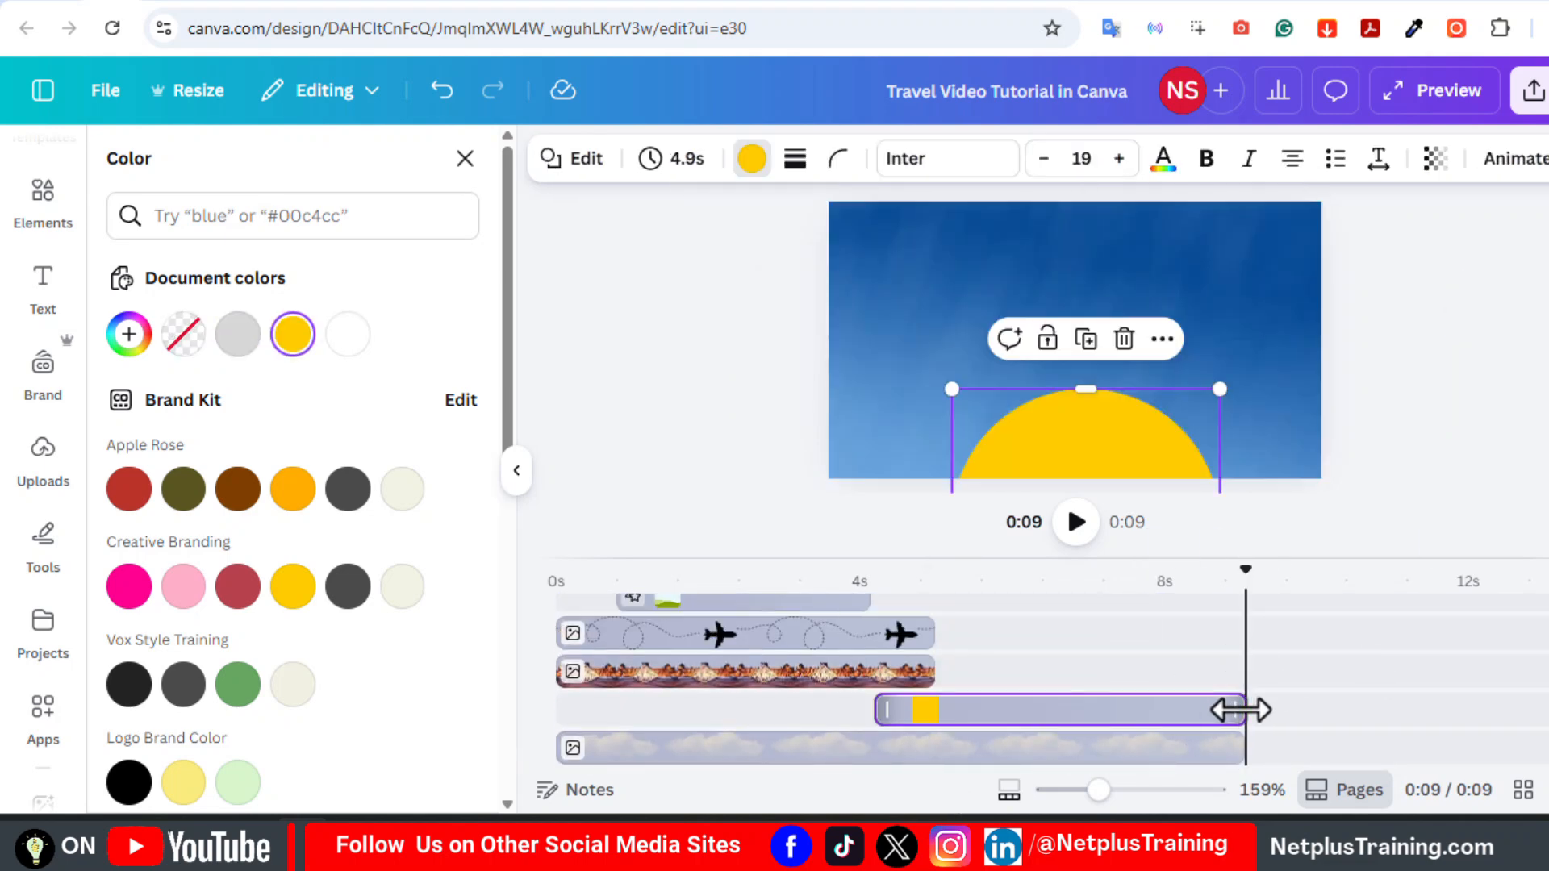
{"action": "left_click_drag", "start_coordinate": [928, 671], "coordinate": [1238, 671]}
{"action": "left_click_drag", "start_coordinate": [928, 639], "coordinate": [1232, 642]}
{"action": "left_click_drag", "start_coordinate": [1100, 790], "coordinate": [1074, 791]}
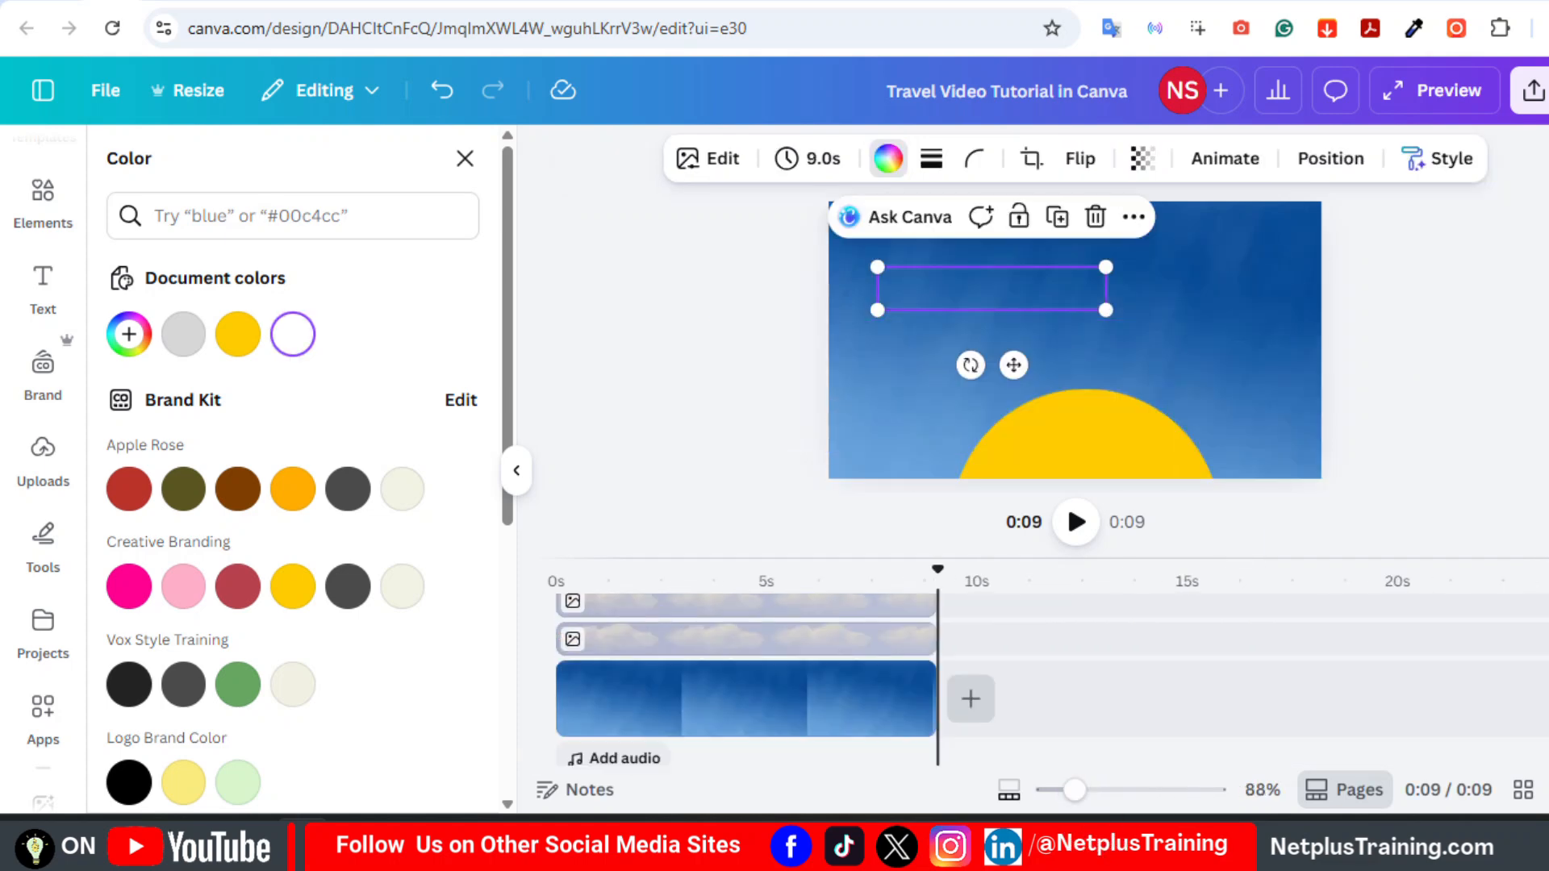
- Start a custom animation for the yellow circle and try to draw its upward path from among the PARIS letters
{"action": "left_click", "coordinate": [747, 652]}
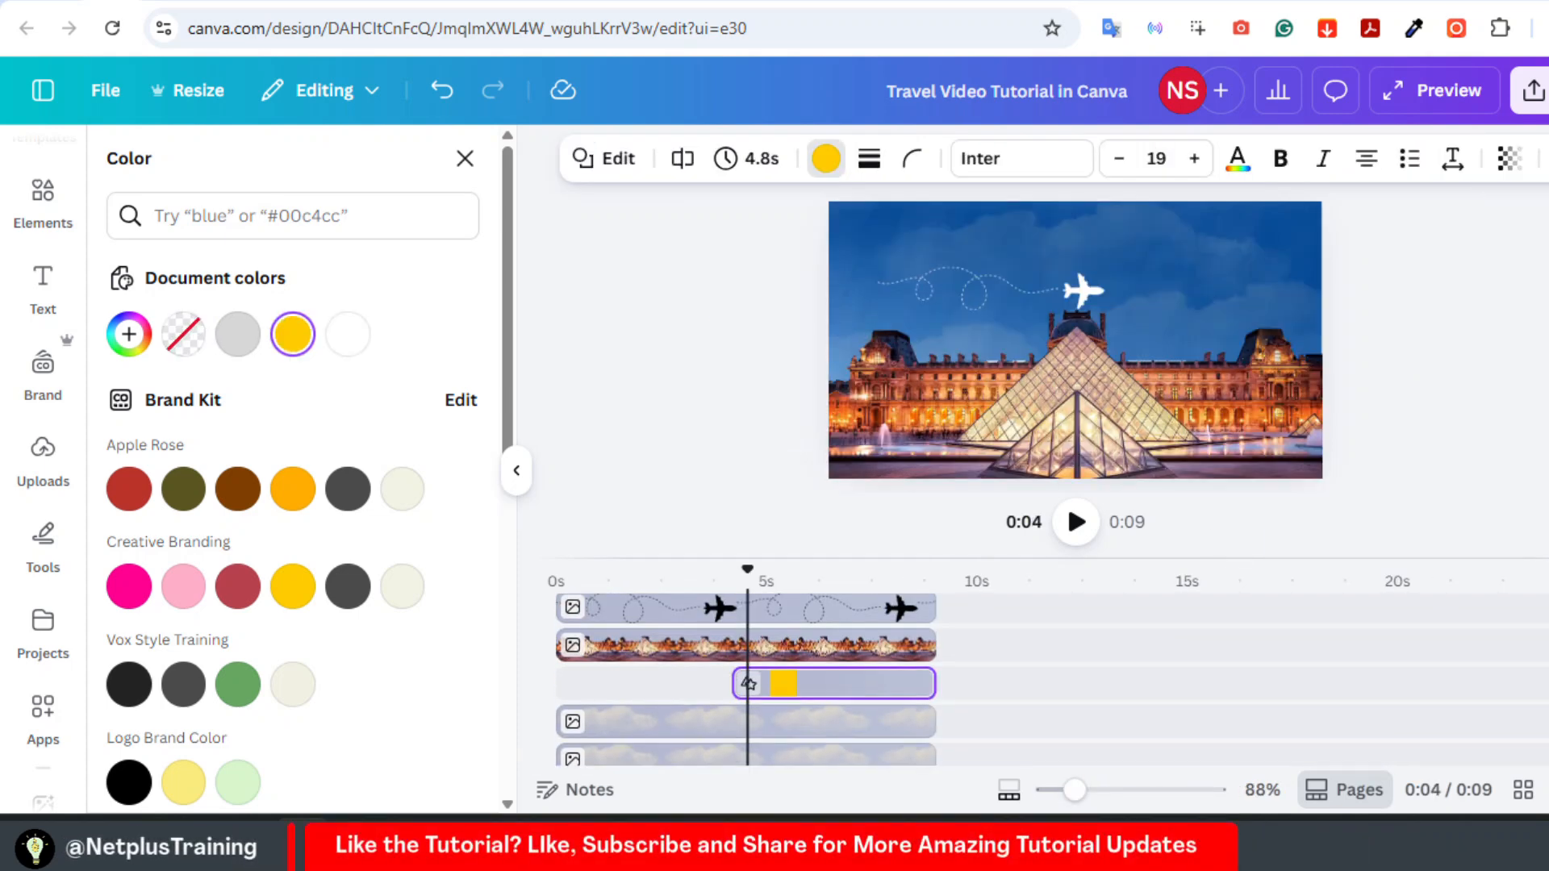
{"action": "left_click", "coordinate": [781, 686]}
{"action": "left_click", "coordinate": [1542, 158]}
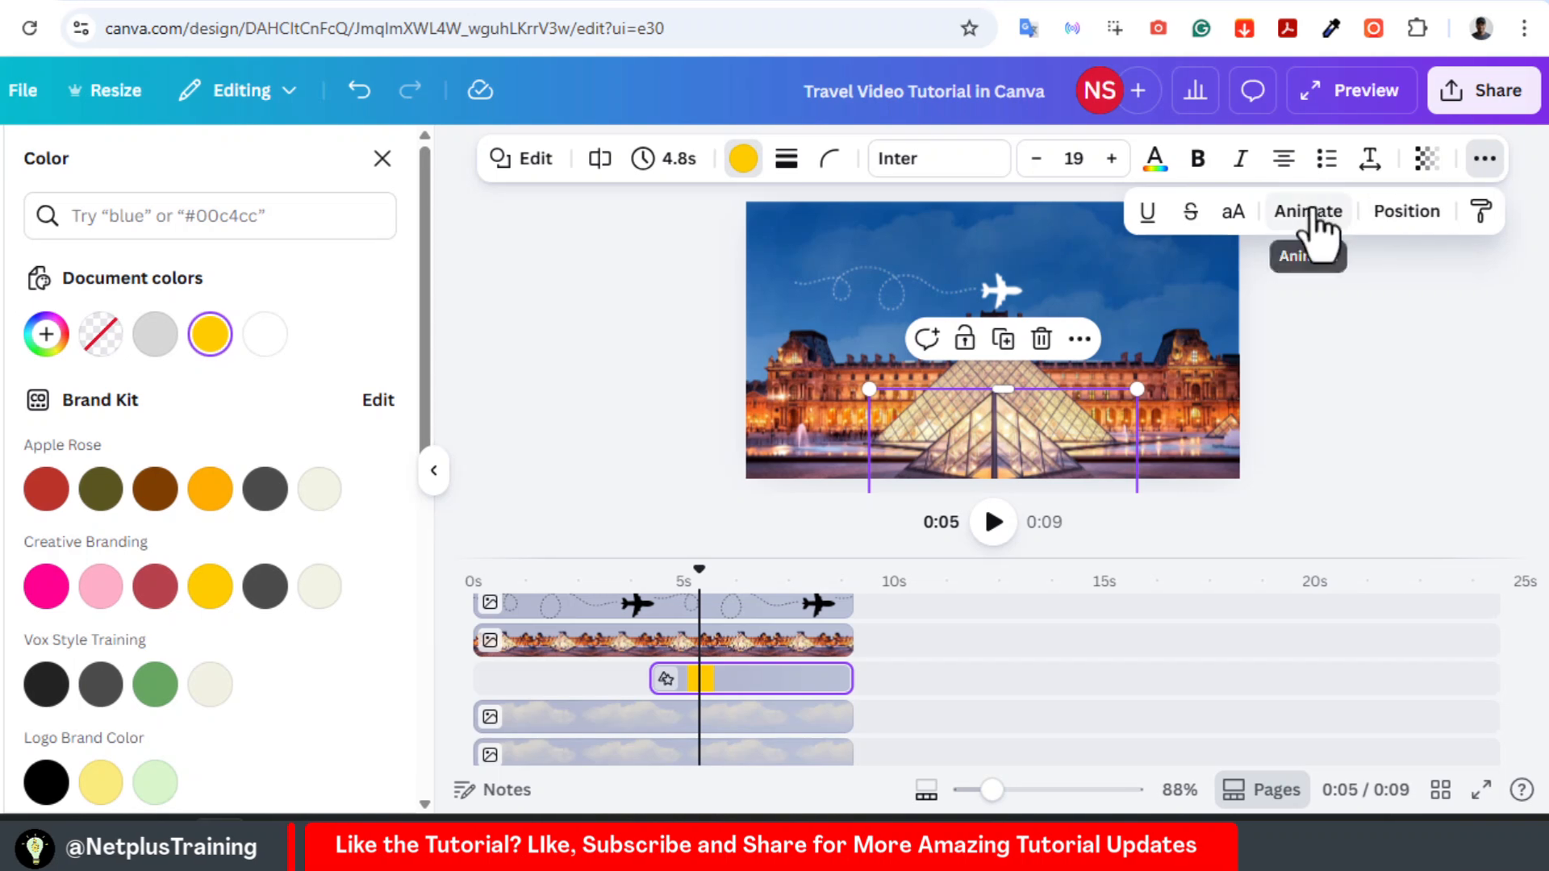
{"action": "left_click", "coordinate": [1391, 213]}
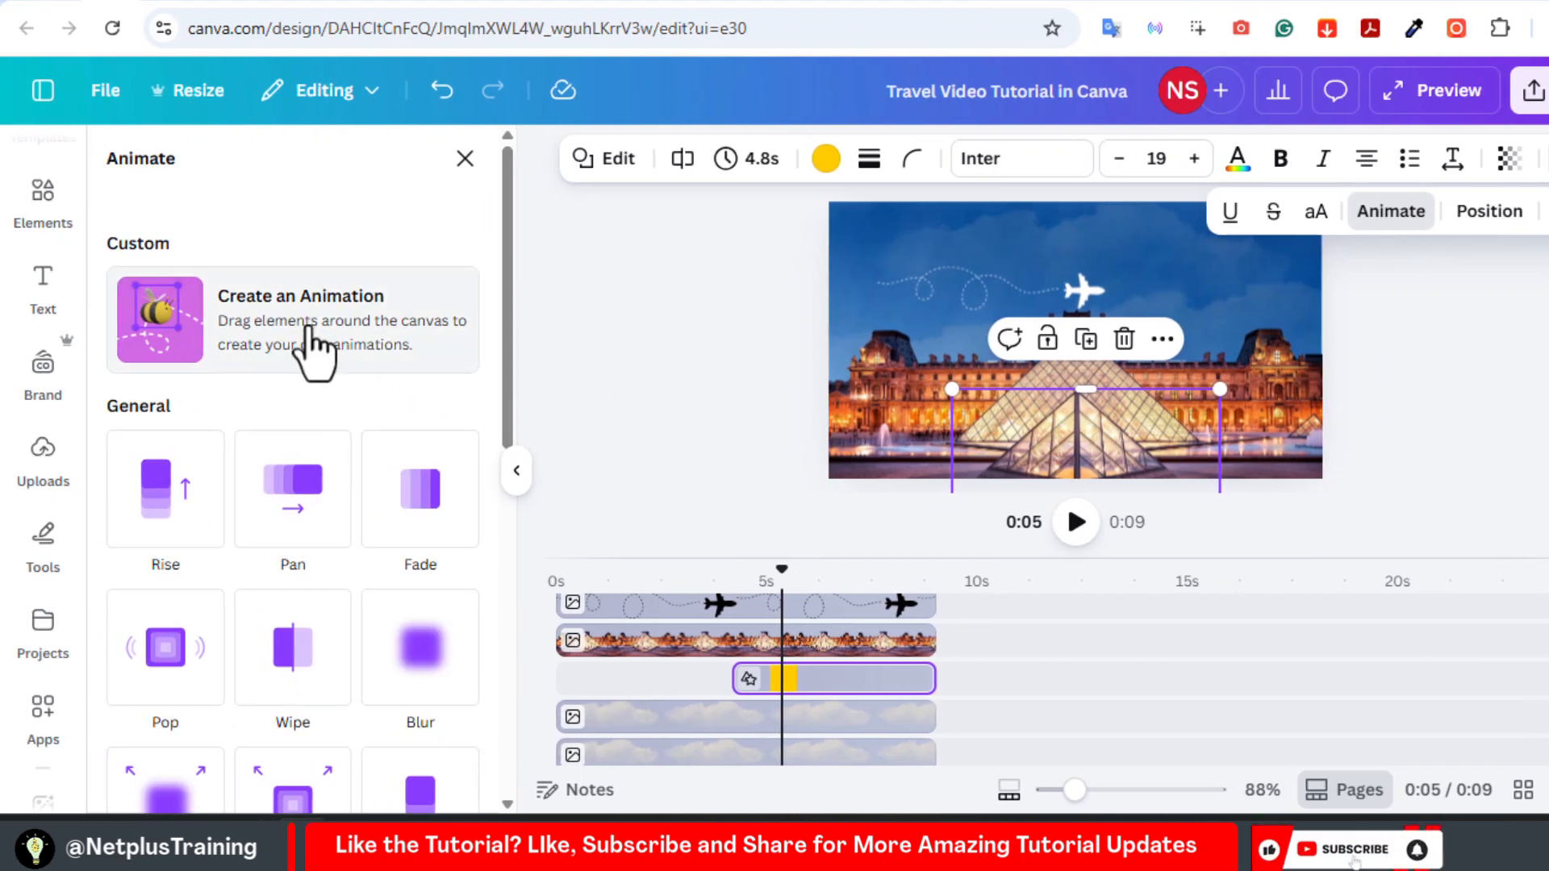
{"action": "left_click", "coordinate": [313, 351]}
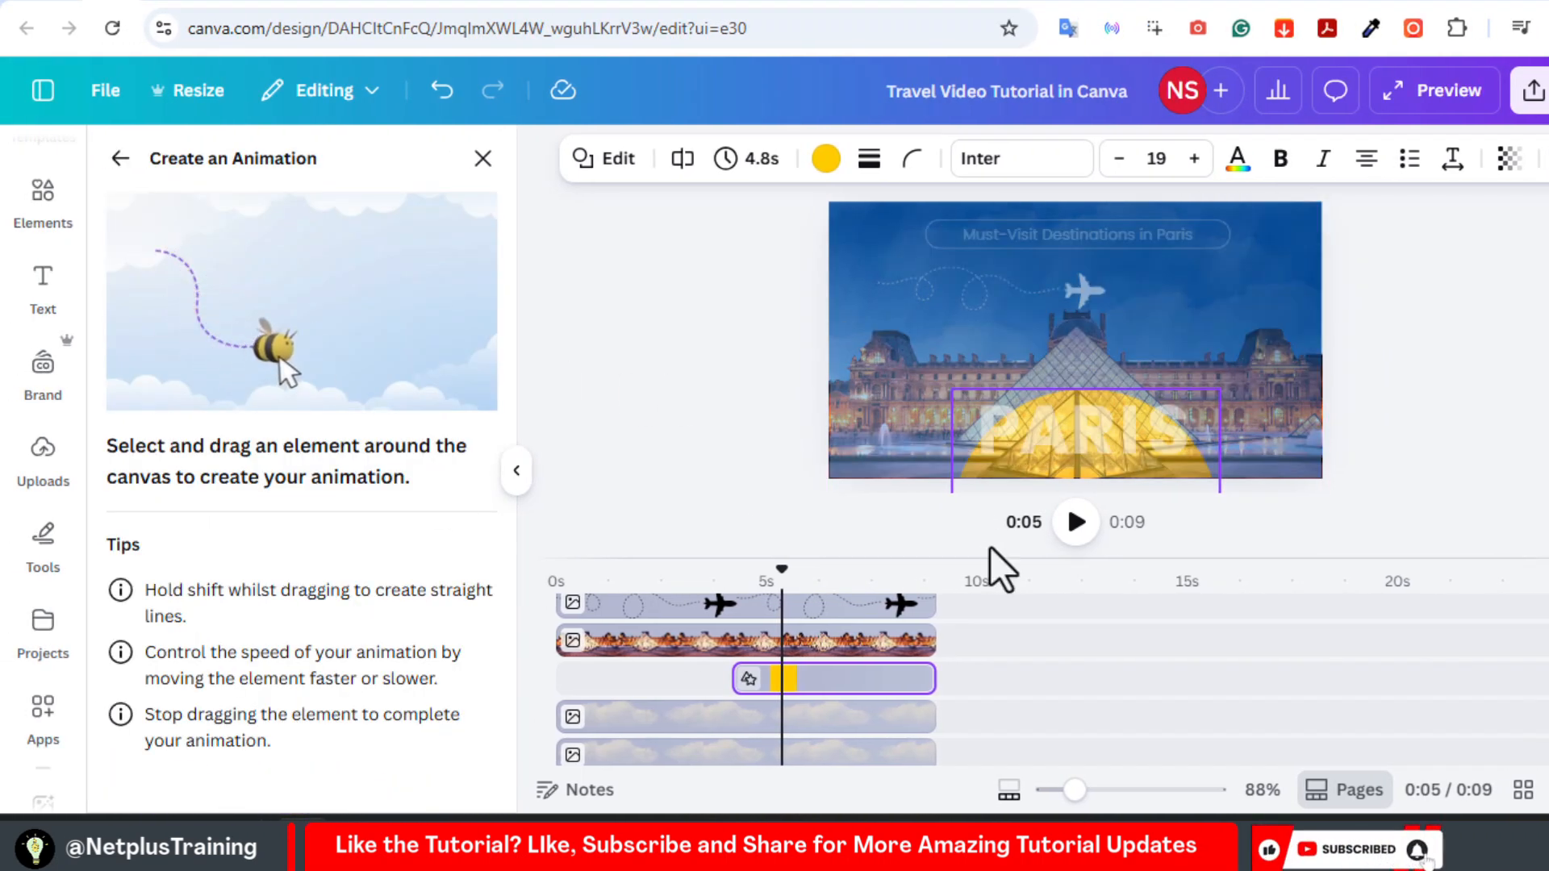
{"action": "left_click", "coordinate": [1075, 465], "text": "shift"}
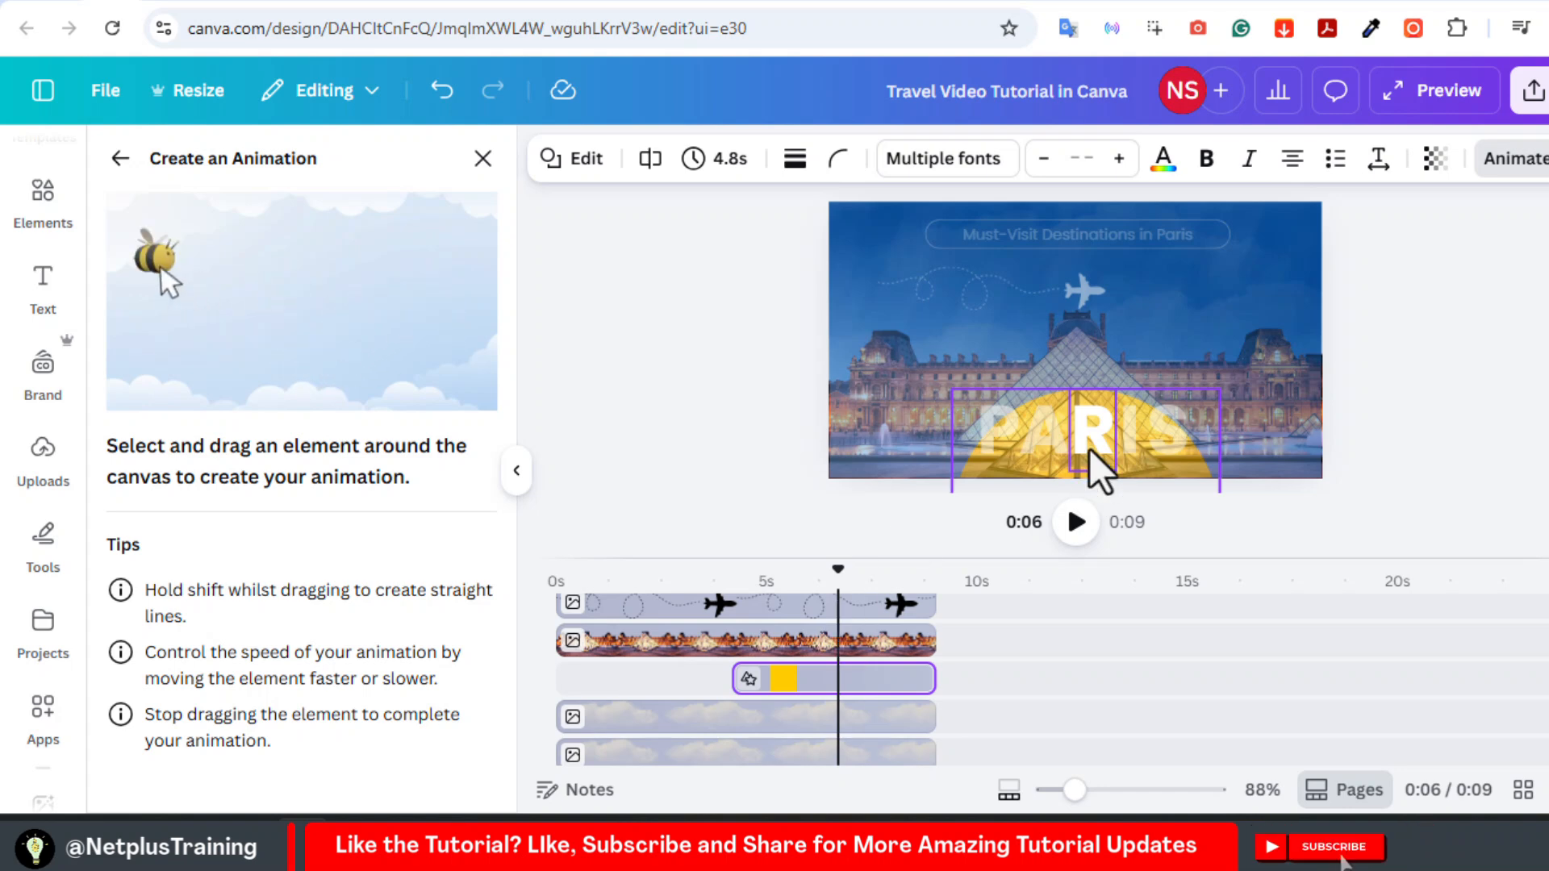
{"action": "left_click_drag", "start_coordinate": [1088, 449], "coordinate": [1091, 250]}
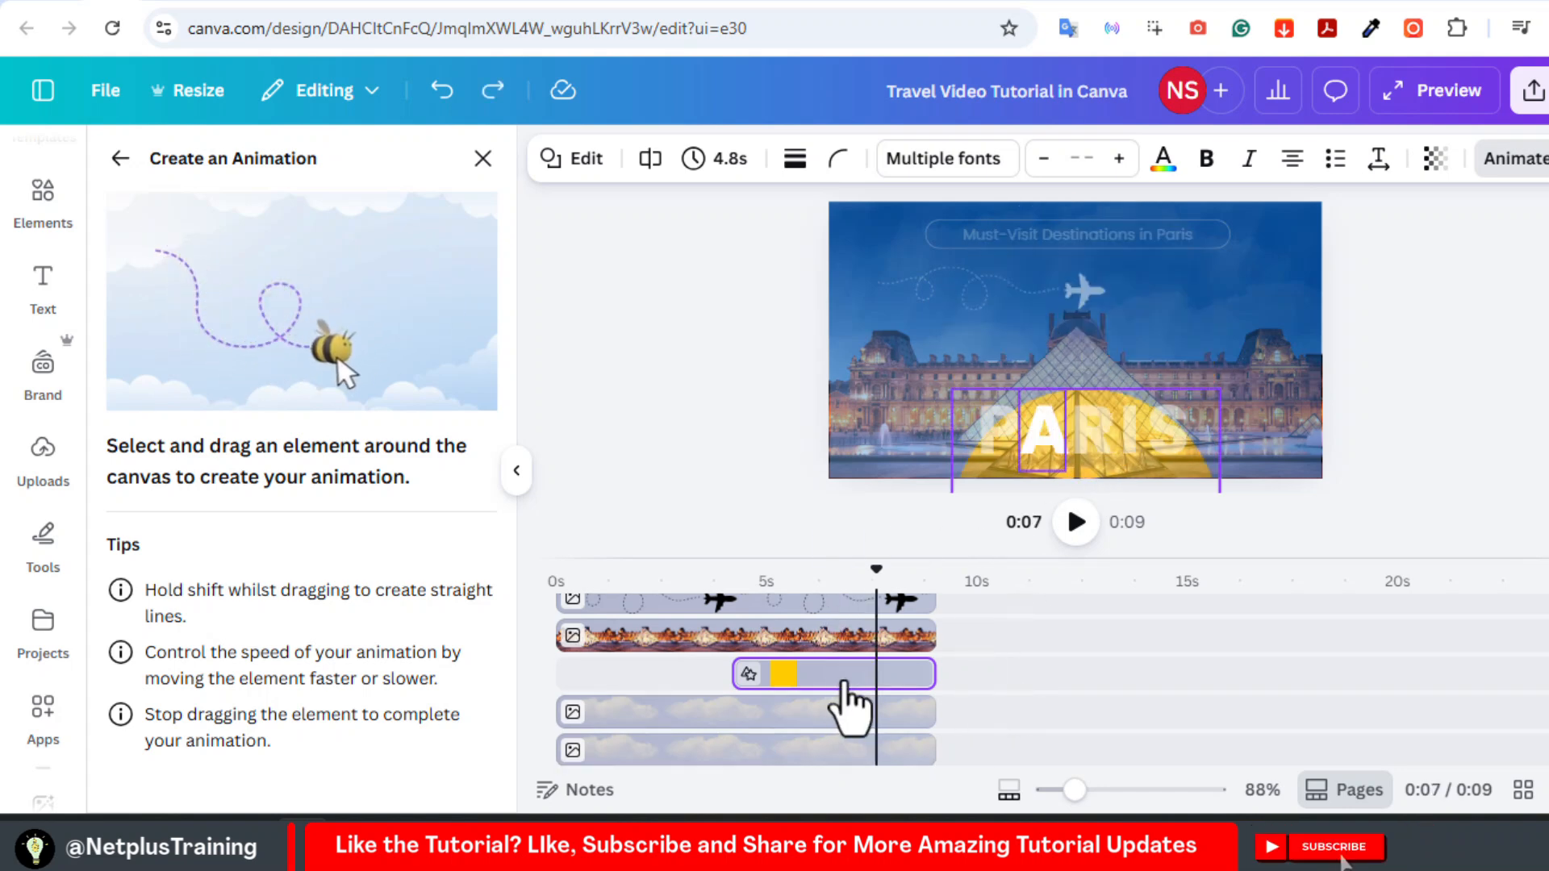
- Record a straight upward motion path for the yellow circle with its clip temporarily above the letters, and set the movement style to Steady
{"action": "left_click_drag", "start_coordinate": [826, 682], "coordinate": [831, 623]}
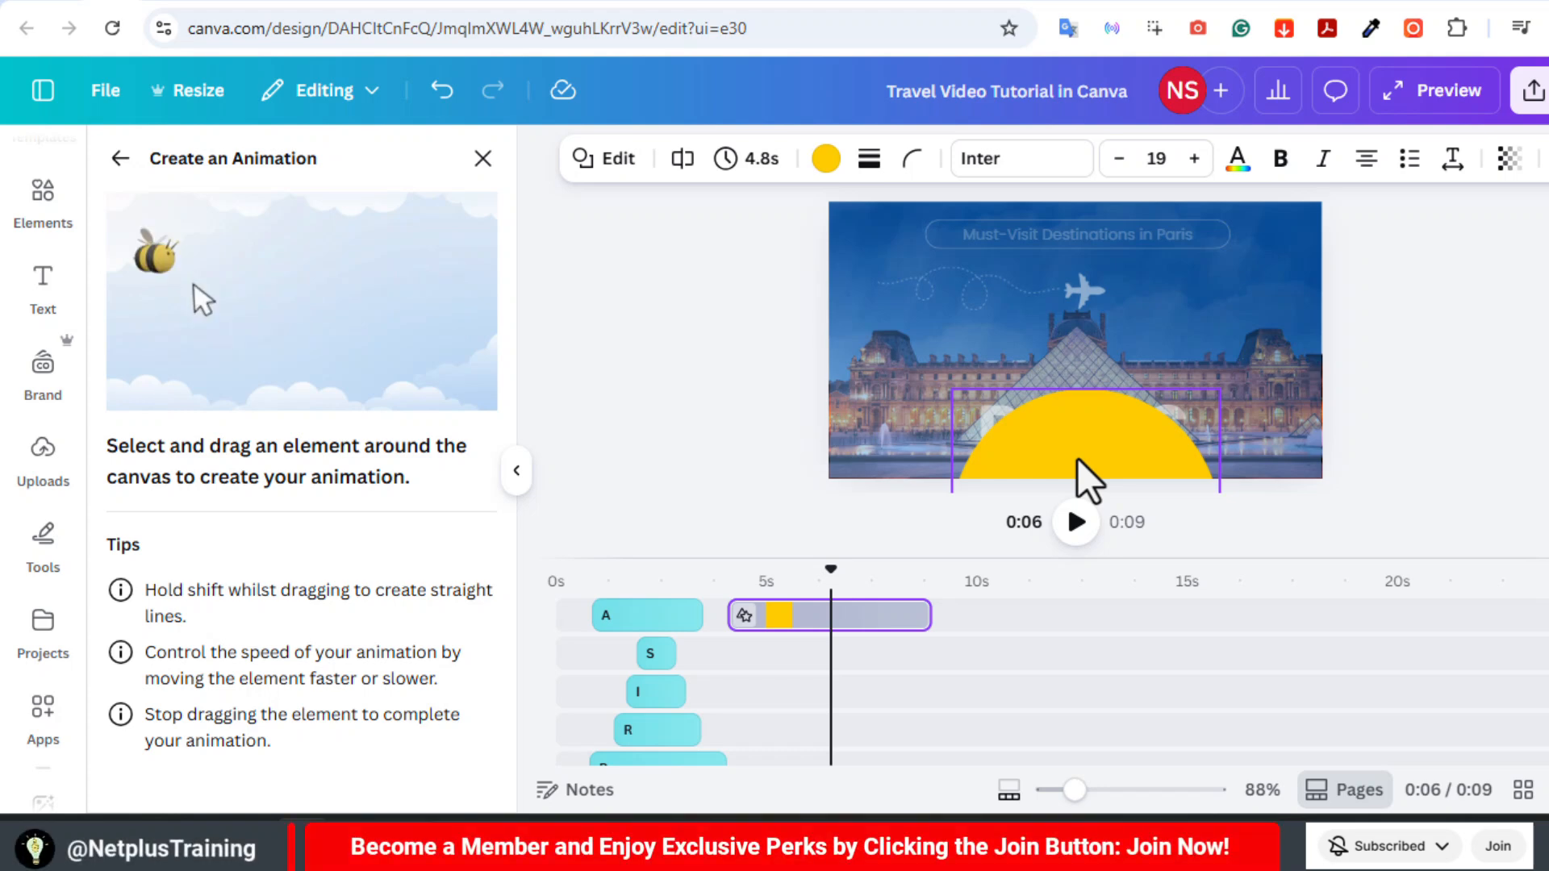
{"action": "left_click_drag", "start_coordinate": [1077, 458], "coordinate": [1076, 268]}
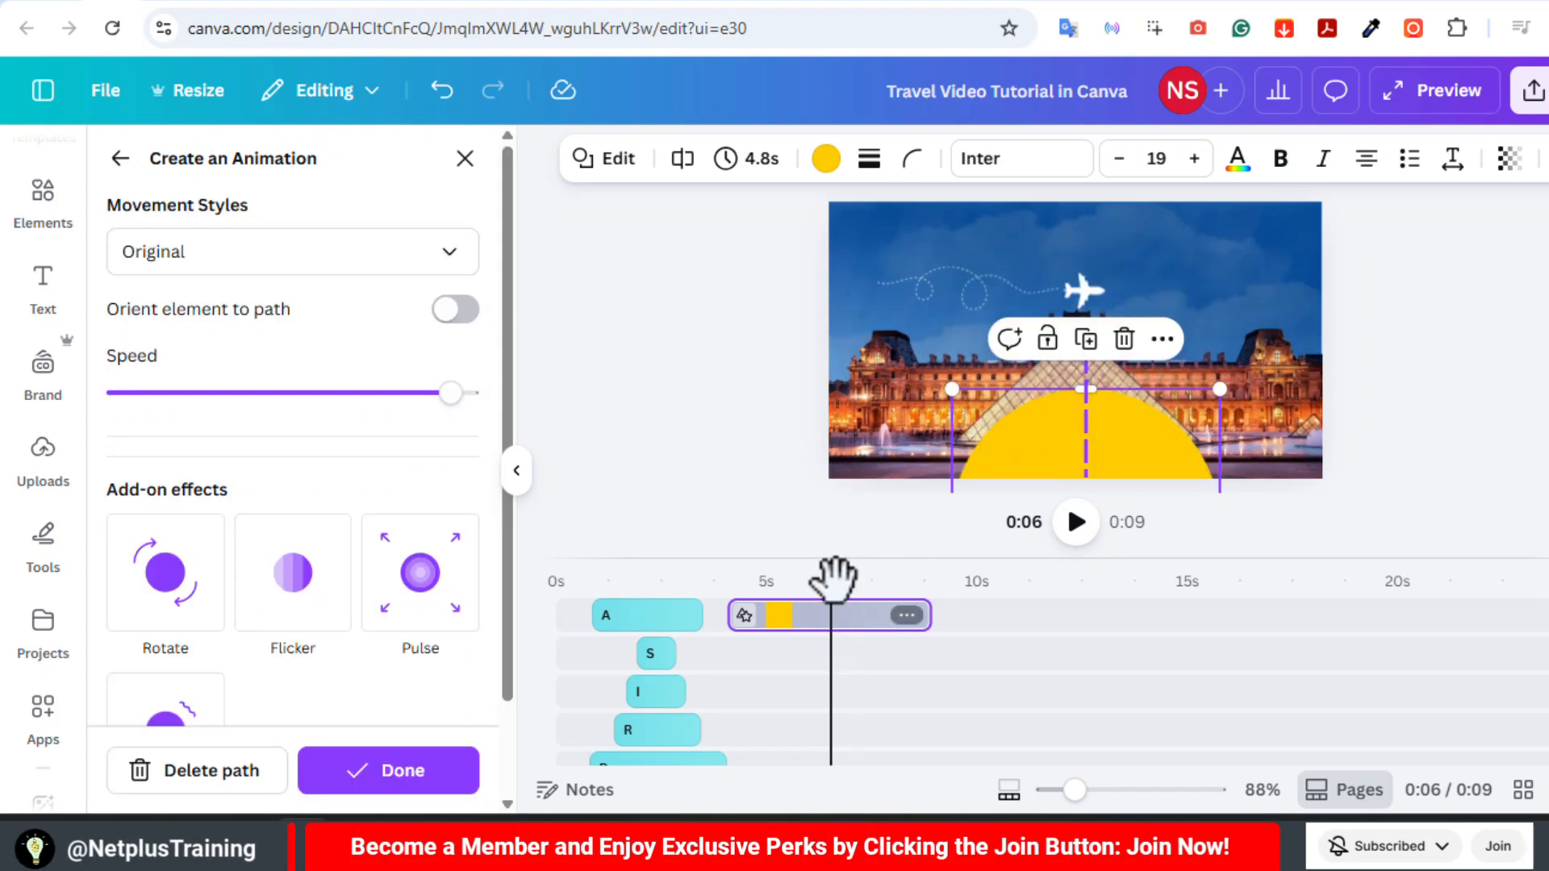
{"action": "left_click", "coordinate": [449, 256]}
{"action": "left_click", "coordinate": [250, 418]}
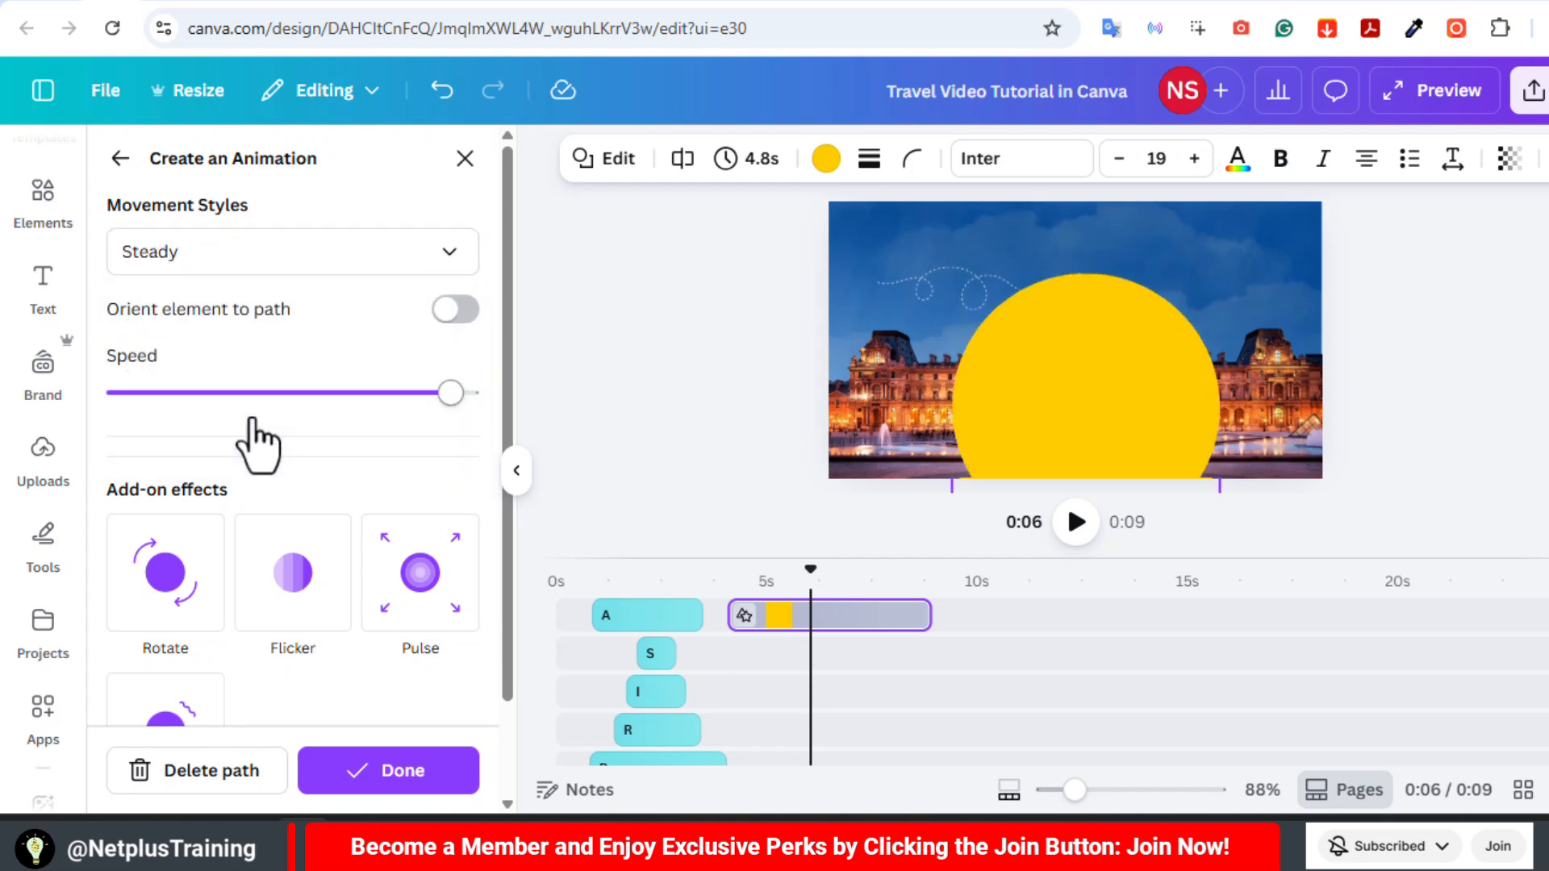
{"action": "left_click_drag", "start_coordinate": [786, 621], "coordinate": [858, 661]}
- Apply the Drift animation to the lowest cloud clip and raise its intensity to roughly three quarters
{"action": "scroll", "coordinate": [726, 677], "scroll_direction": "down", "scroll_amount": 2}
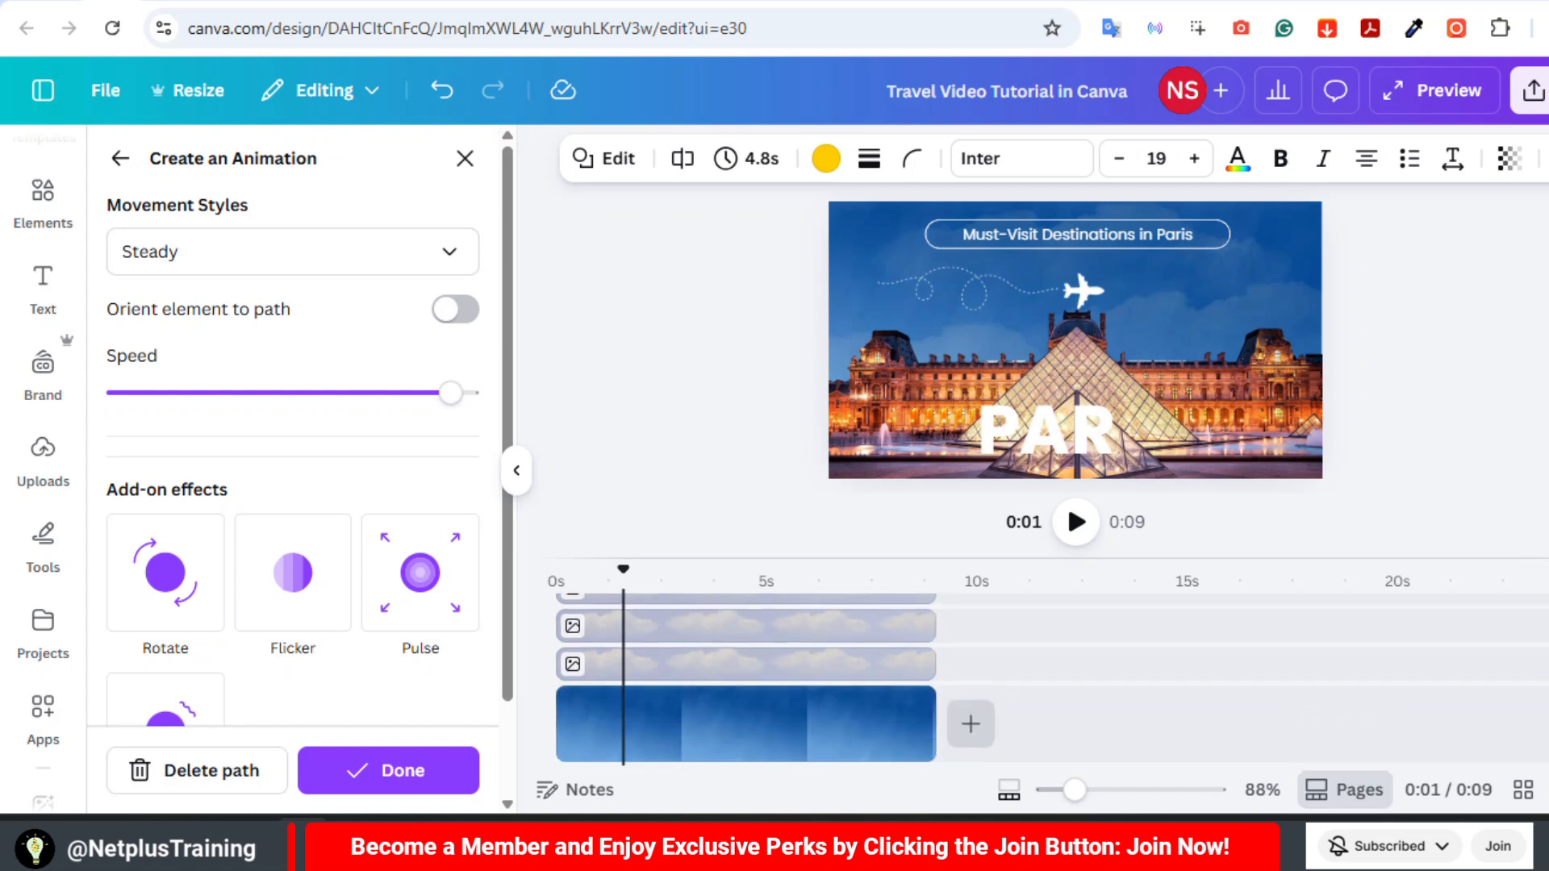
{"action": "left_click", "coordinate": [688, 664]}
{"action": "left_click", "coordinate": [120, 159]}
{"action": "left_click_drag", "start_coordinate": [508, 224], "coordinate": [507, 637]}
{"action": "left_click", "coordinate": [173, 551]}
{"action": "left_click_drag", "start_coordinate": [293, 428], "coordinate": [373, 428]}
- Apply the Drift animation with the same raised intensity to the other two cloud clips
{"action": "left_click_drag", "start_coordinate": [687, 570], "coordinate": [640, 622]}
{"action": "left_click", "coordinate": [641, 625]}
{"action": "left_click", "coordinate": [185, 286]}
{"action": "left_click", "coordinate": [395, 428]}
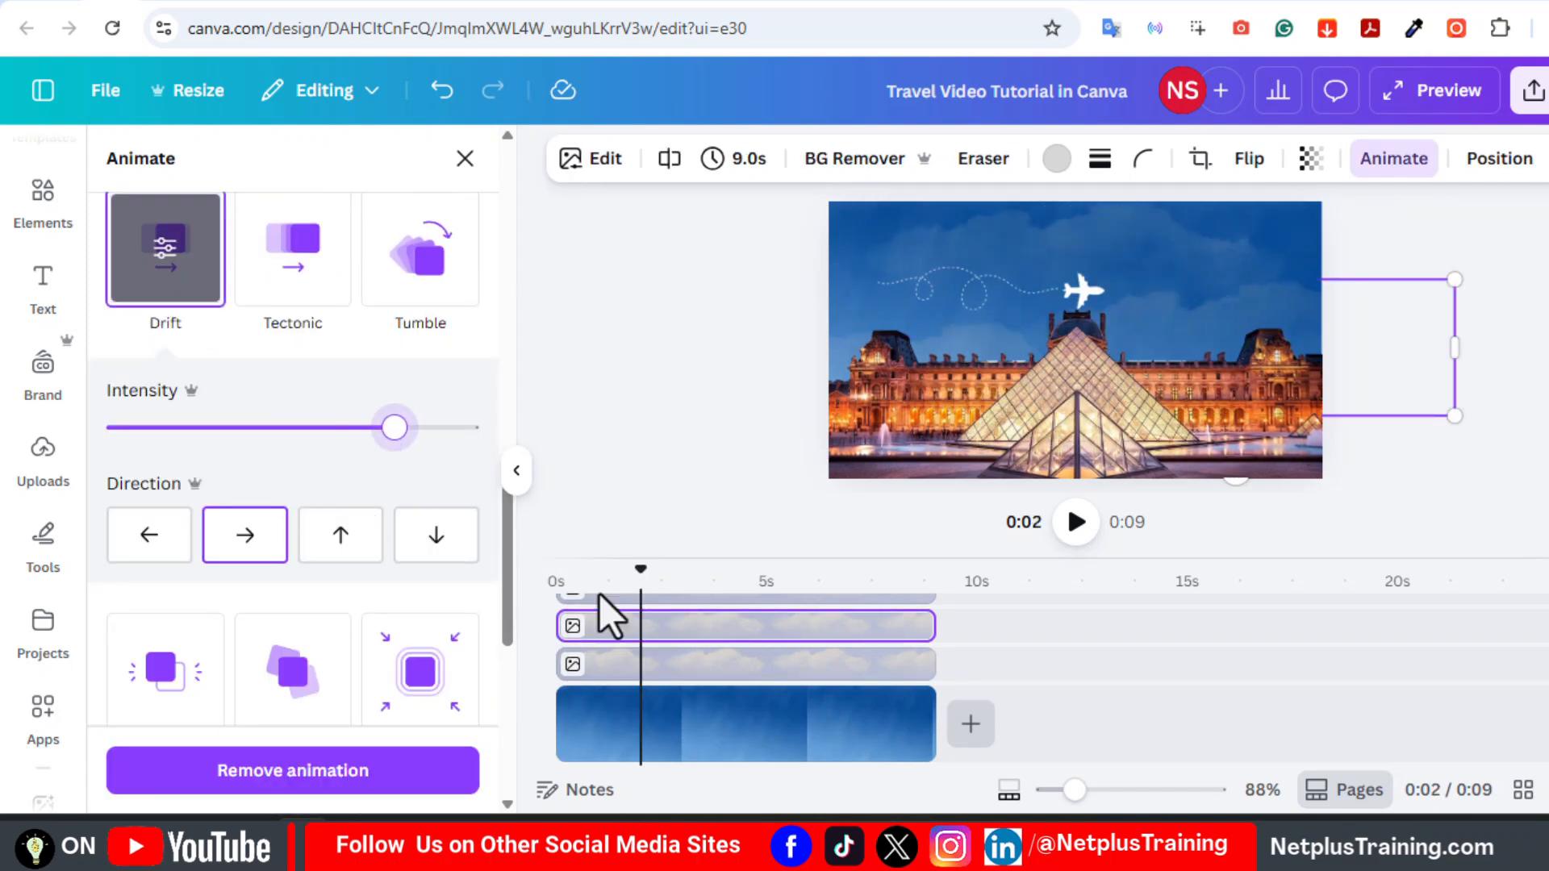
{"action": "left_click", "coordinate": [688, 598]}
{"action": "left_click", "coordinate": [166, 250]}
{"action": "left_click_drag", "start_coordinate": [293, 428], "coordinate": [398, 428]}
{"action": "left_click_drag", "start_coordinate": [688, 569], "coordinate": [581, 569]}
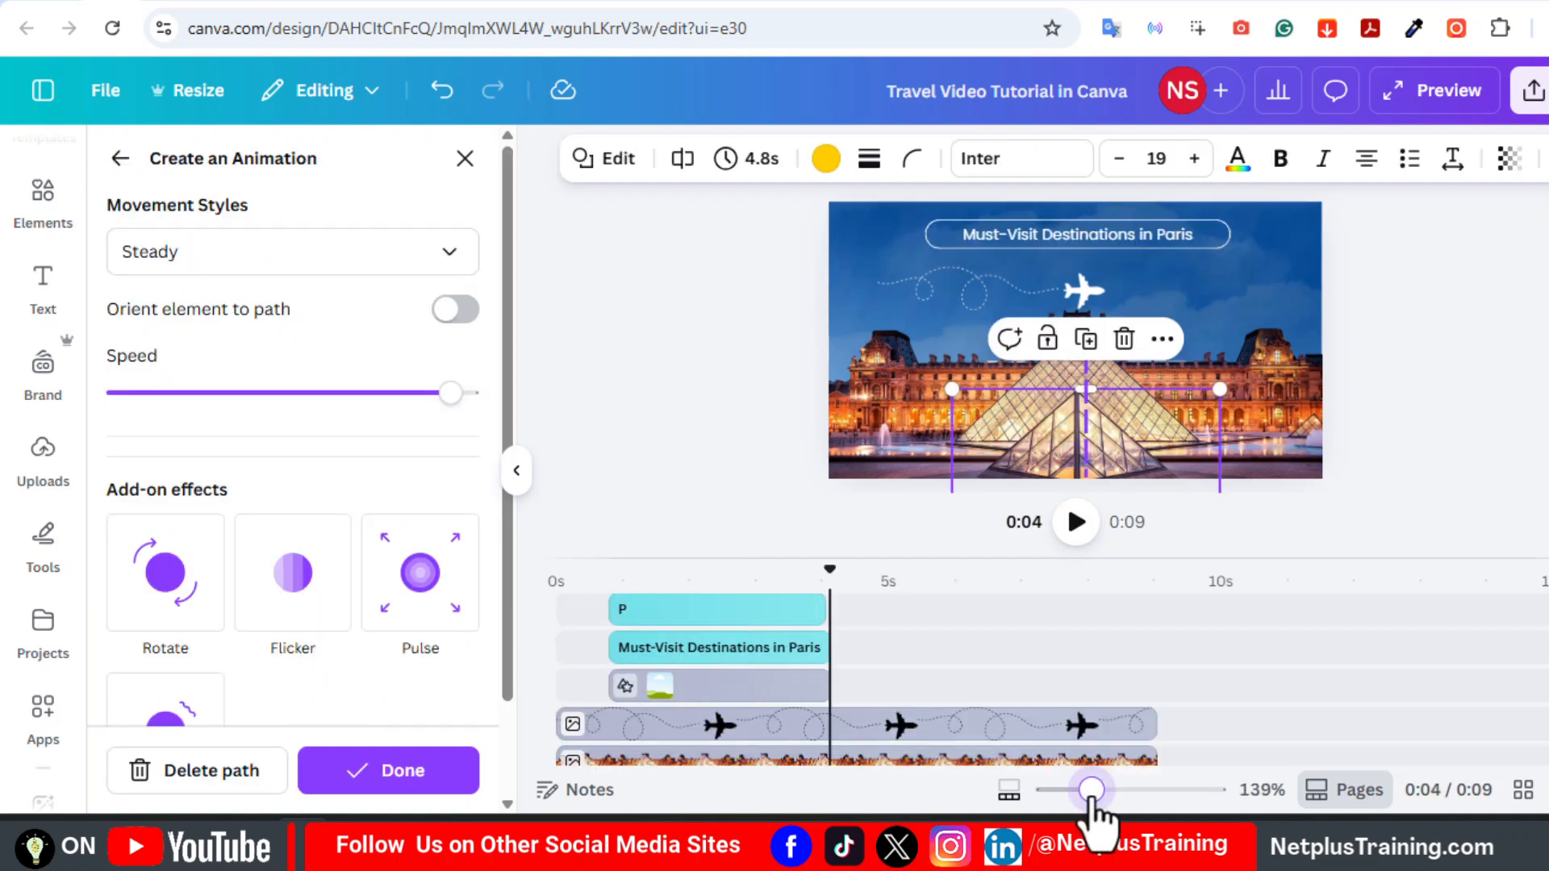
- Apply the Baseline animation to the Louvre cutout and limit it to play on enter
{"action": "left_click_drag", "start_coordinate": [1092, 792], "coordinate": [1109, 792]}
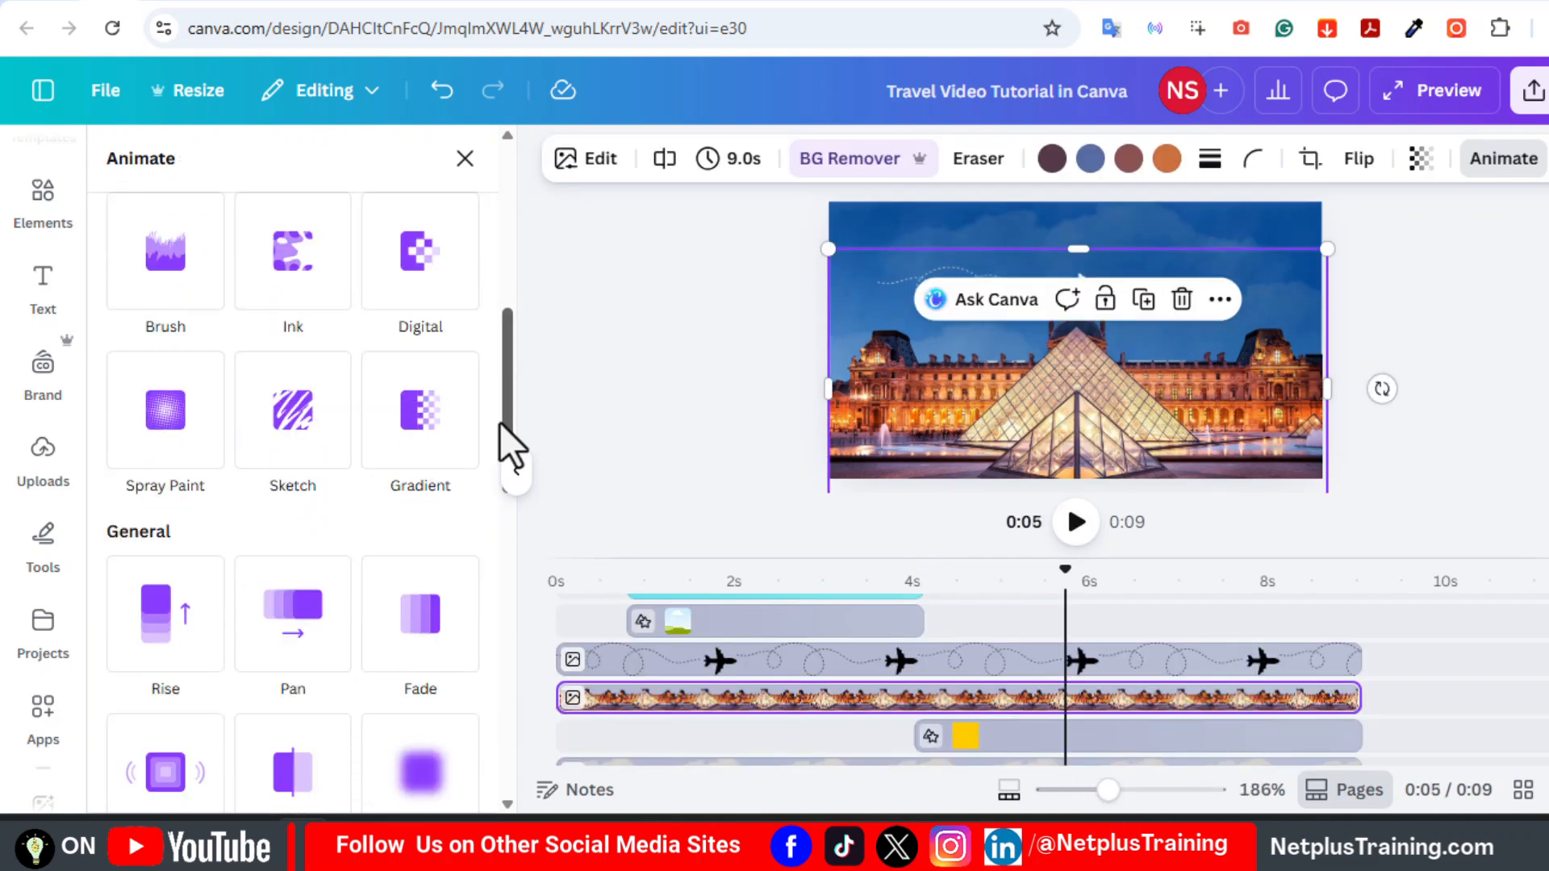
{"action": "scroll", "coordinate": [500, 423], "scroll_direction": "down", "scroll_amount": 1}
{"action": "left_click_drag", "start_coordinate": [506, 394], "coordinate": [504, 550]}
{"action": "left_click", "coordinate": [429, 385]}
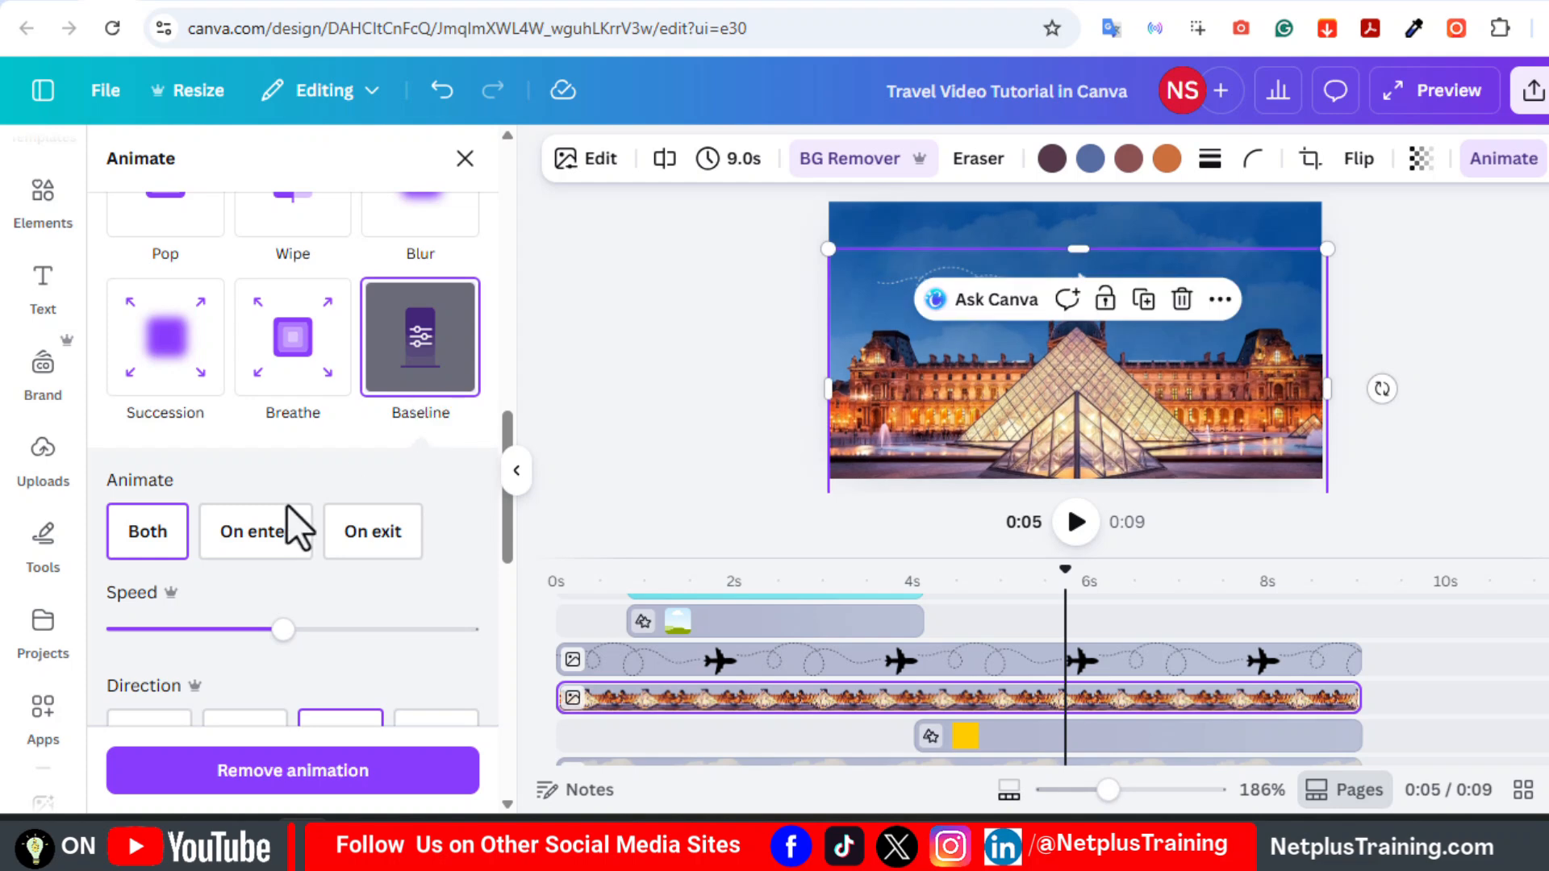
{"action": "left_click", "coordinate": [244, 543]}
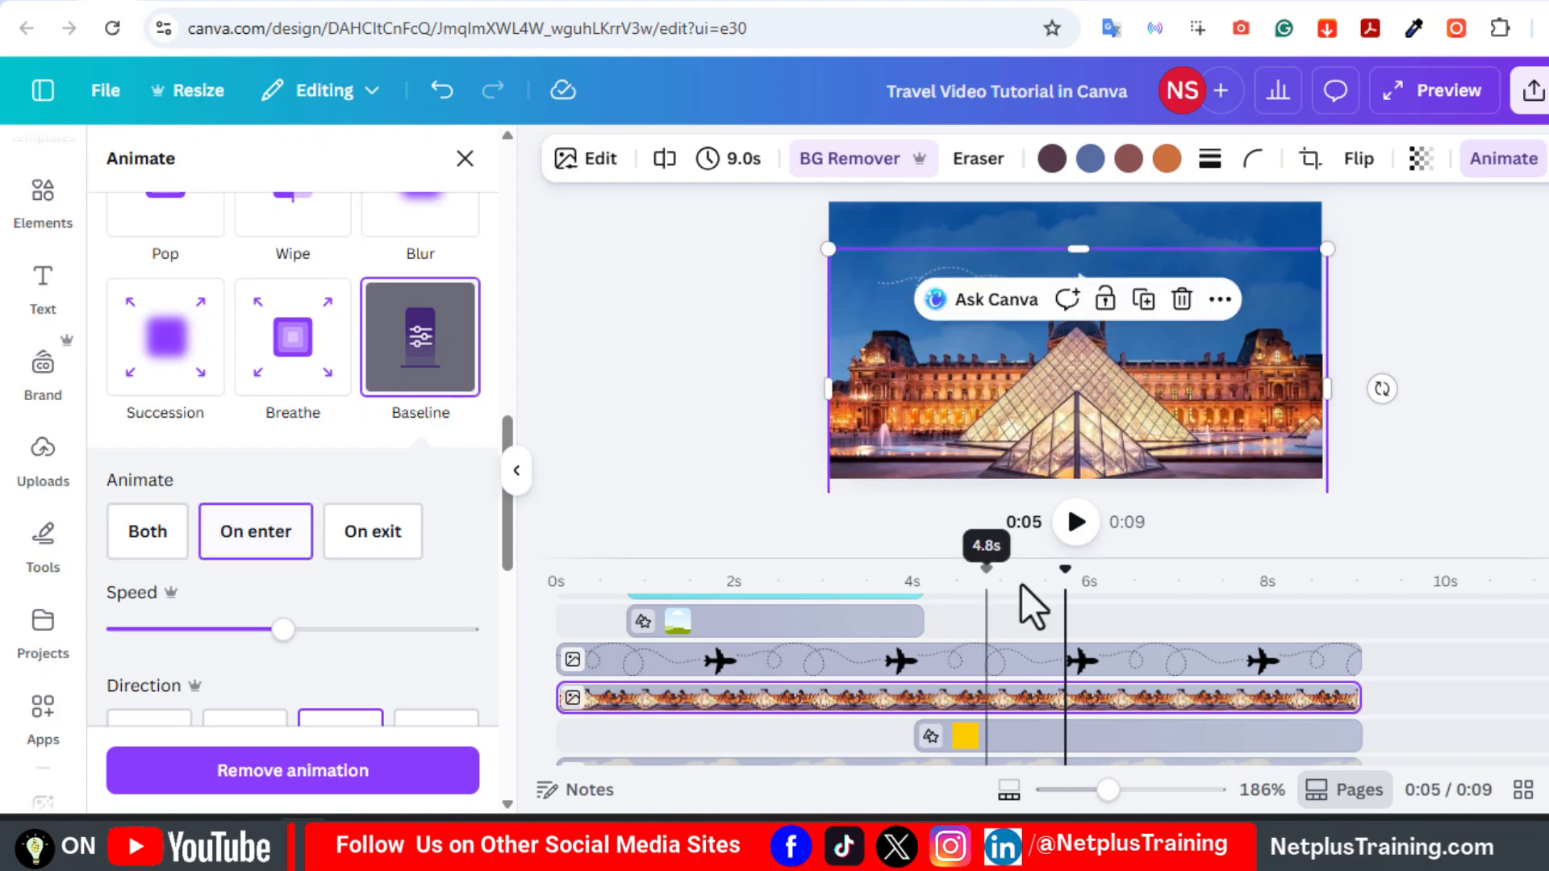
- Layer the airplane route behind the Louvre cutout, shift it slightly lower, and apply the Wipe animation to it
{"action": "left_click", "coordinate": [1118, 660]}
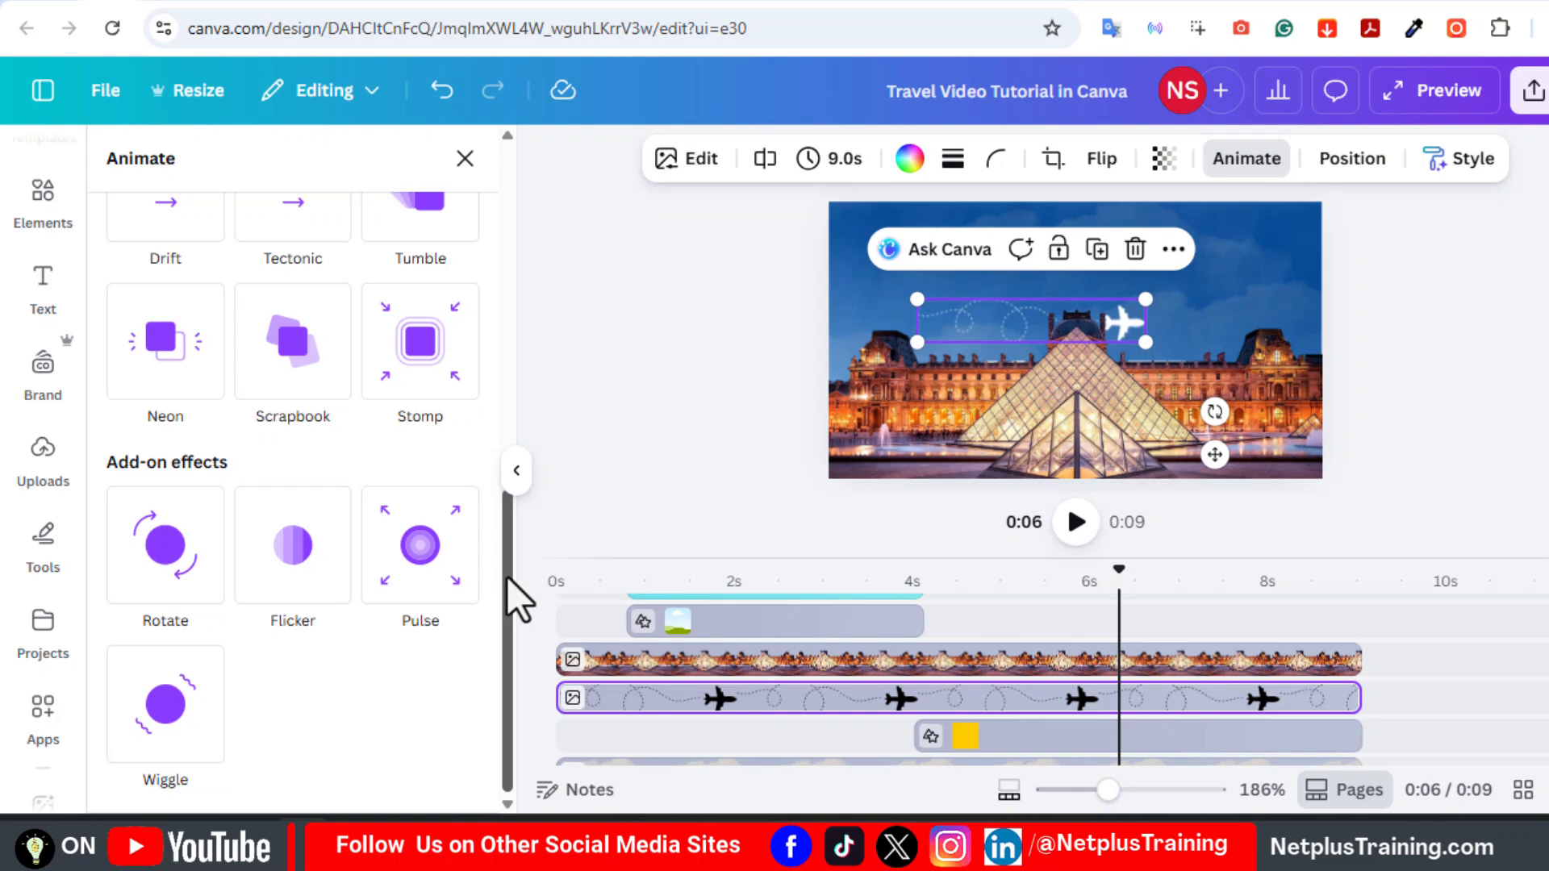
{"action": "left_click_drag", "start_coordinate": [507, 576], "coordinate": [522, 360]}
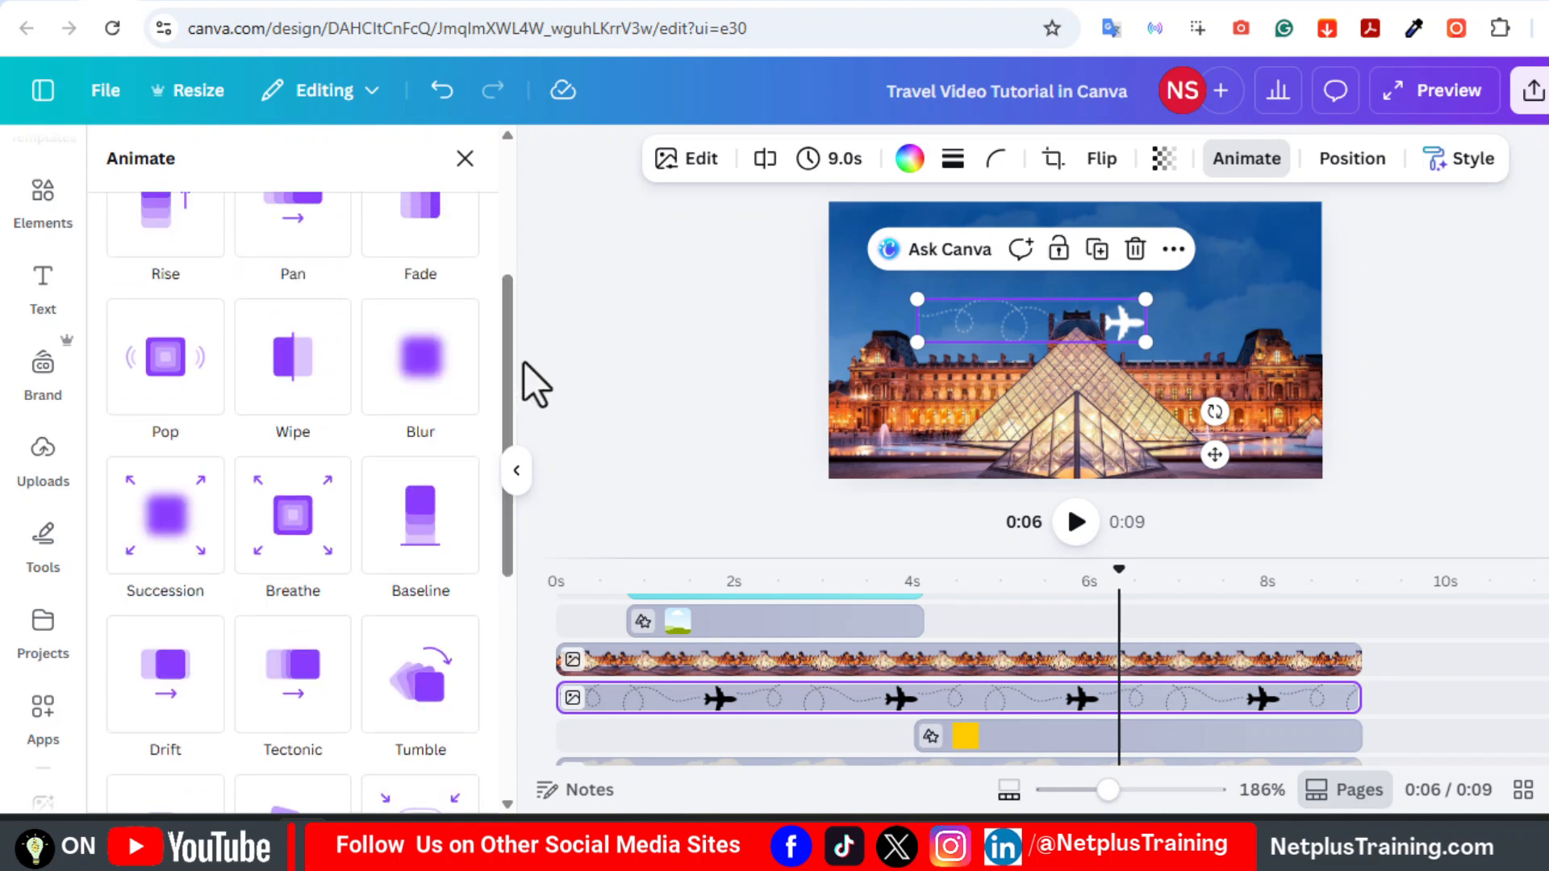
{"action": "left_click", "coordinate": [287, 377]}
{"action": "left_click_drag", "start_coordinate": [1119, 579], "coordinate": [912, 581]}
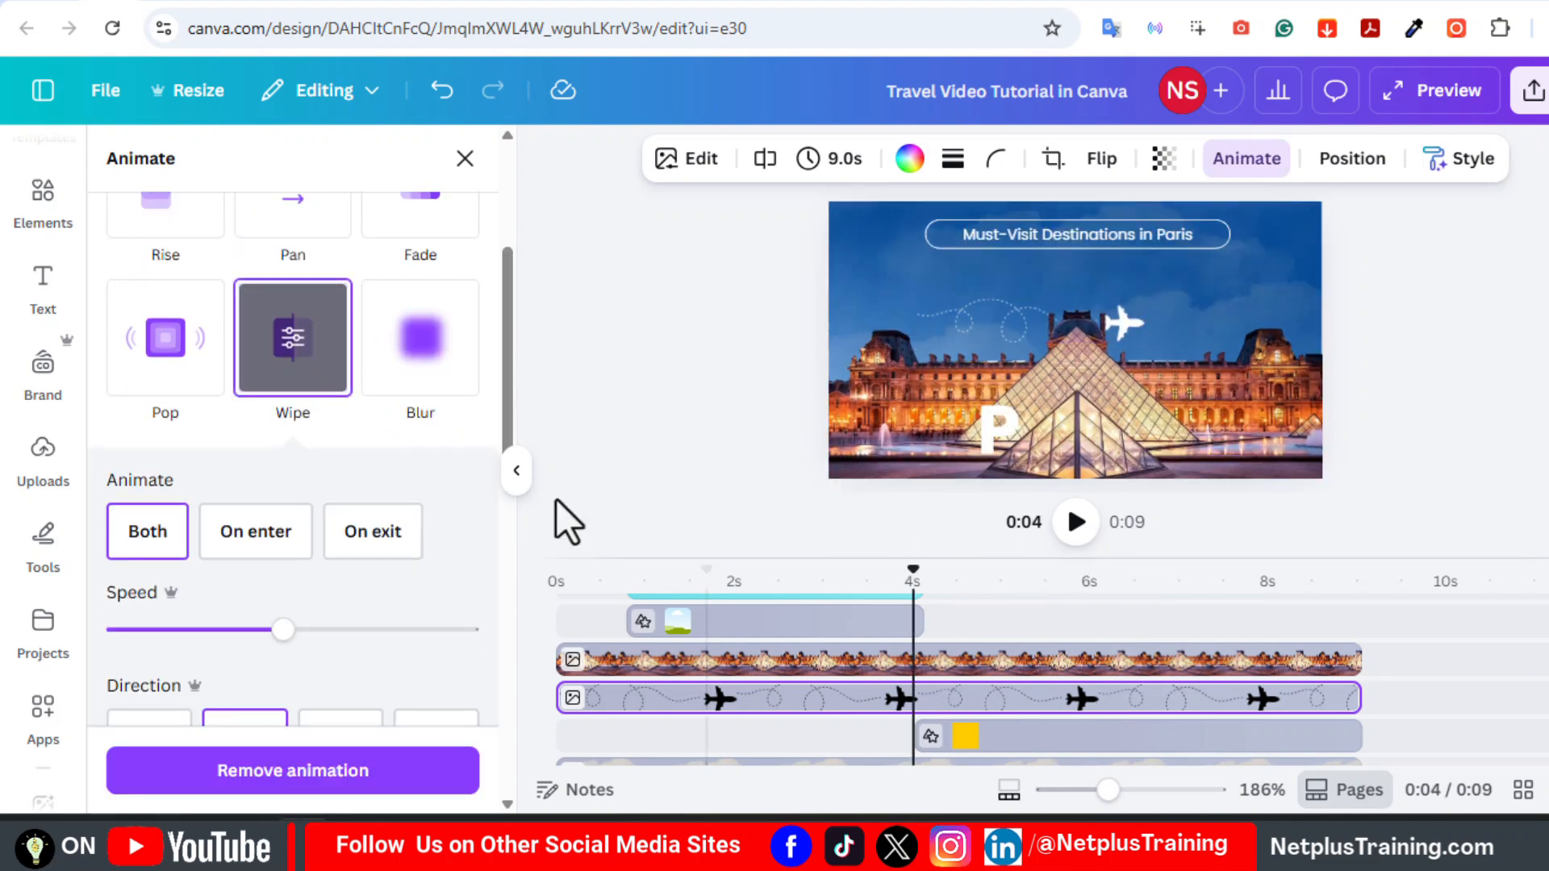
- Slow the airplane route's Wipe animation to roughly one seventh of the speed range
{"action": "scroll", "coordinate": [505, 464], "scroll_direction": "down", "scroll_amount": 3}
{"action": "left_click_drag", "start_coordinate": [282, 423], "coordinate": [159, 423]}
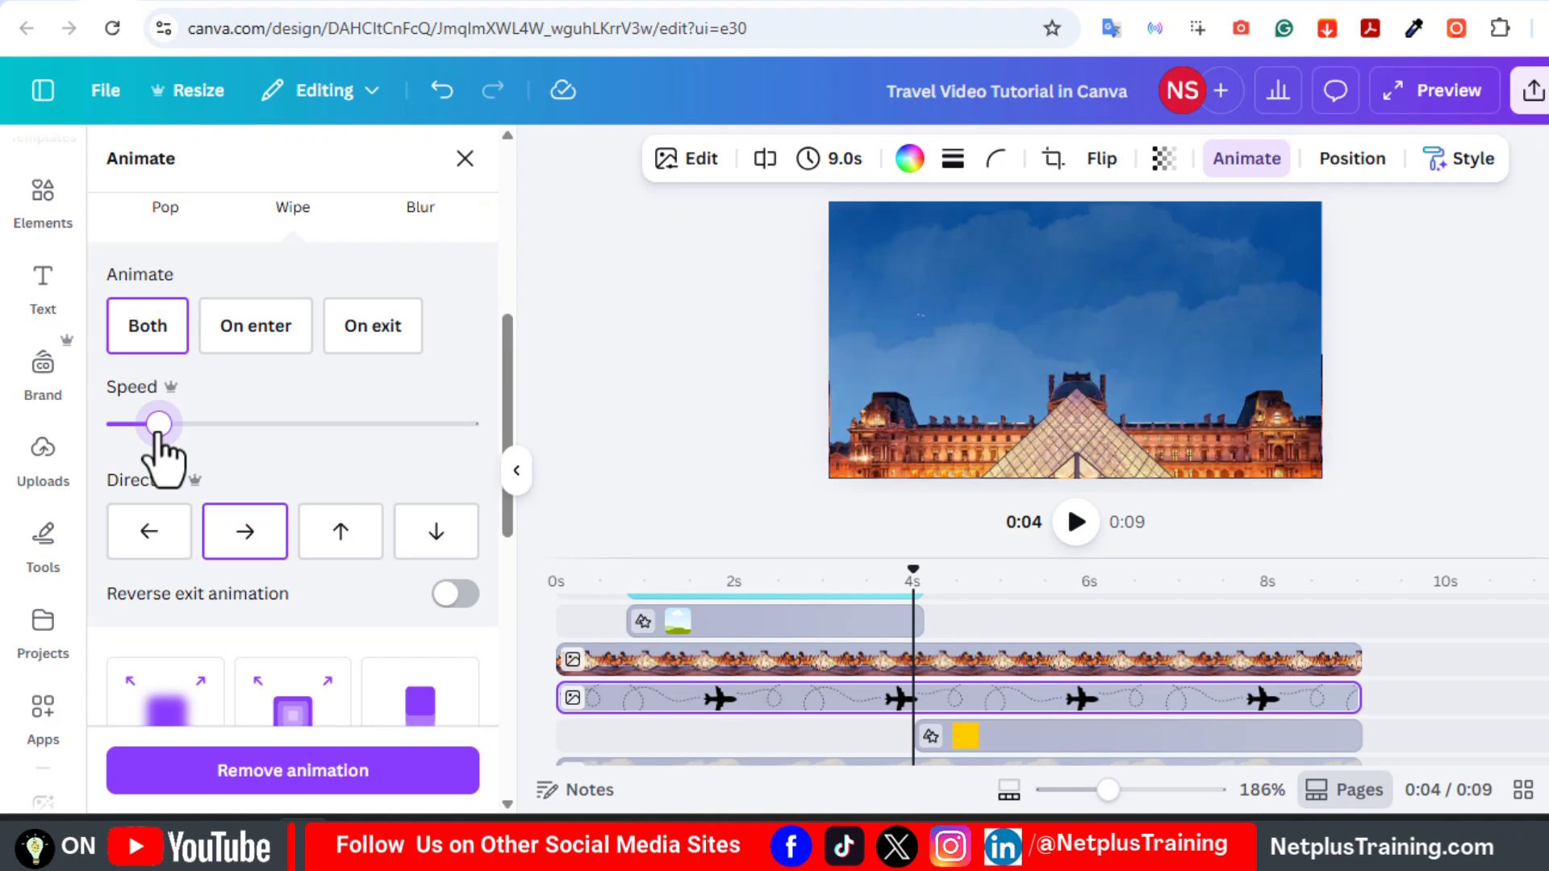
{"action": "left_click", "coordinate": [1200, 580]}
- Apply the Baseline animation to the letter P with a downward direction and the speed lowered to about a fifth
{"action": "left_click", "coordinate": [707, 627]}
{"action": "mouse_move", "coordinate": [705, 571]}
{"action": "left_mouse_down"}
{"action": "mouse_move", "coordinate": [646, 569]}
{"action": "mouse_move", "coordinate": [680, 571]}
{"action": "left_mouse_up"}
{"action": "left_click_drag", "start_coordinate": [505, 410], "coordinate": [503, 594]}
{"action": "left_click", "coordinate": [425, 431]}
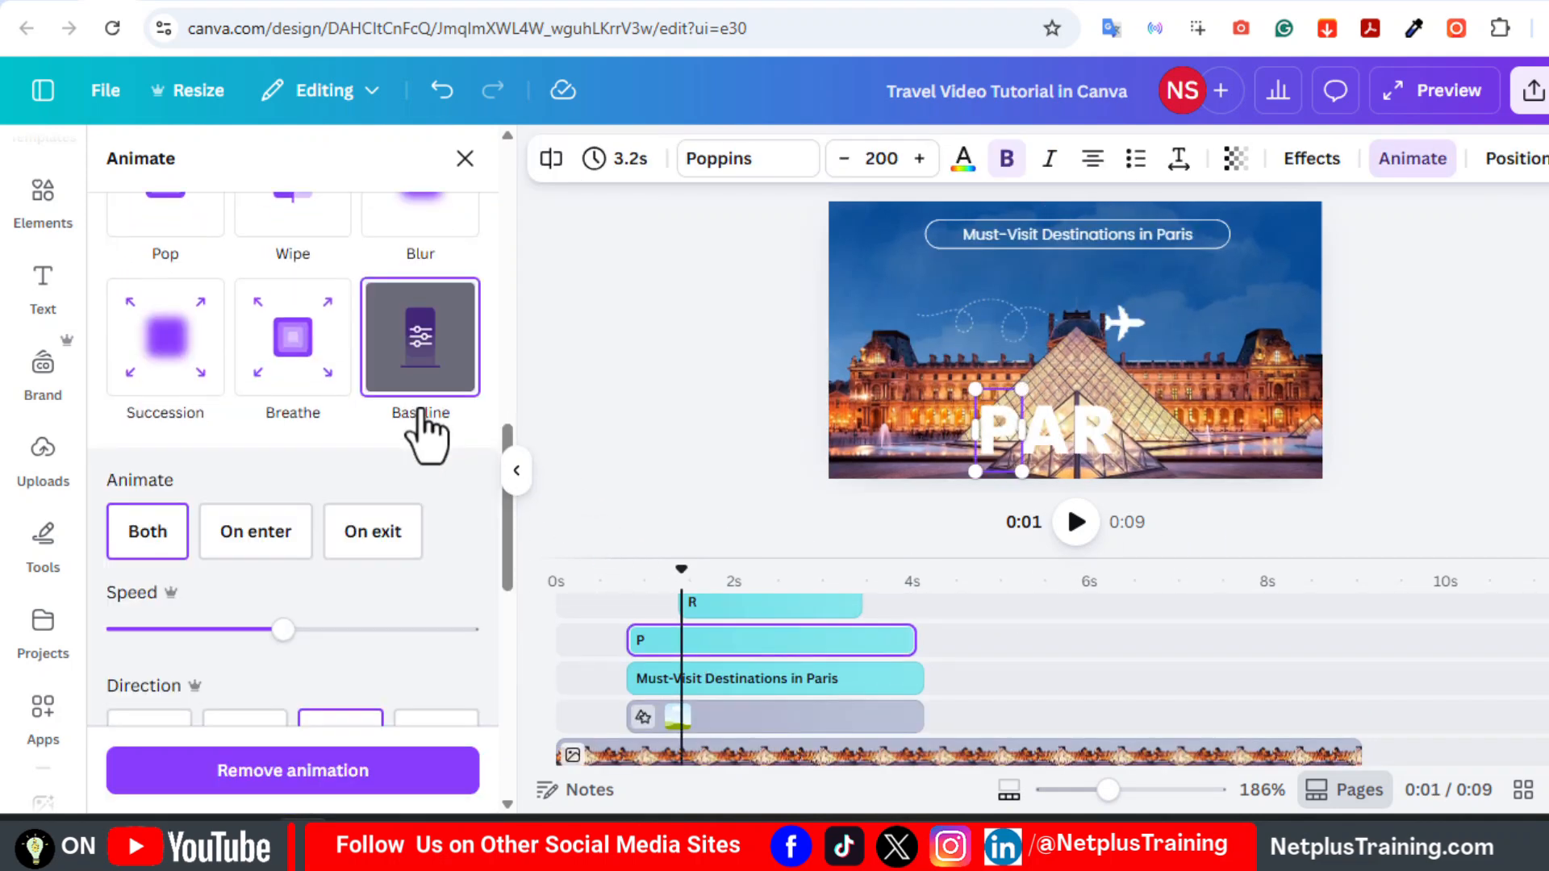
{"action": "scroll", "coordinate": [505, 577], "scroll_direction": "down", "scroll_amount": 3}
{"action": "left_click", "coordinate": [436, 540]}
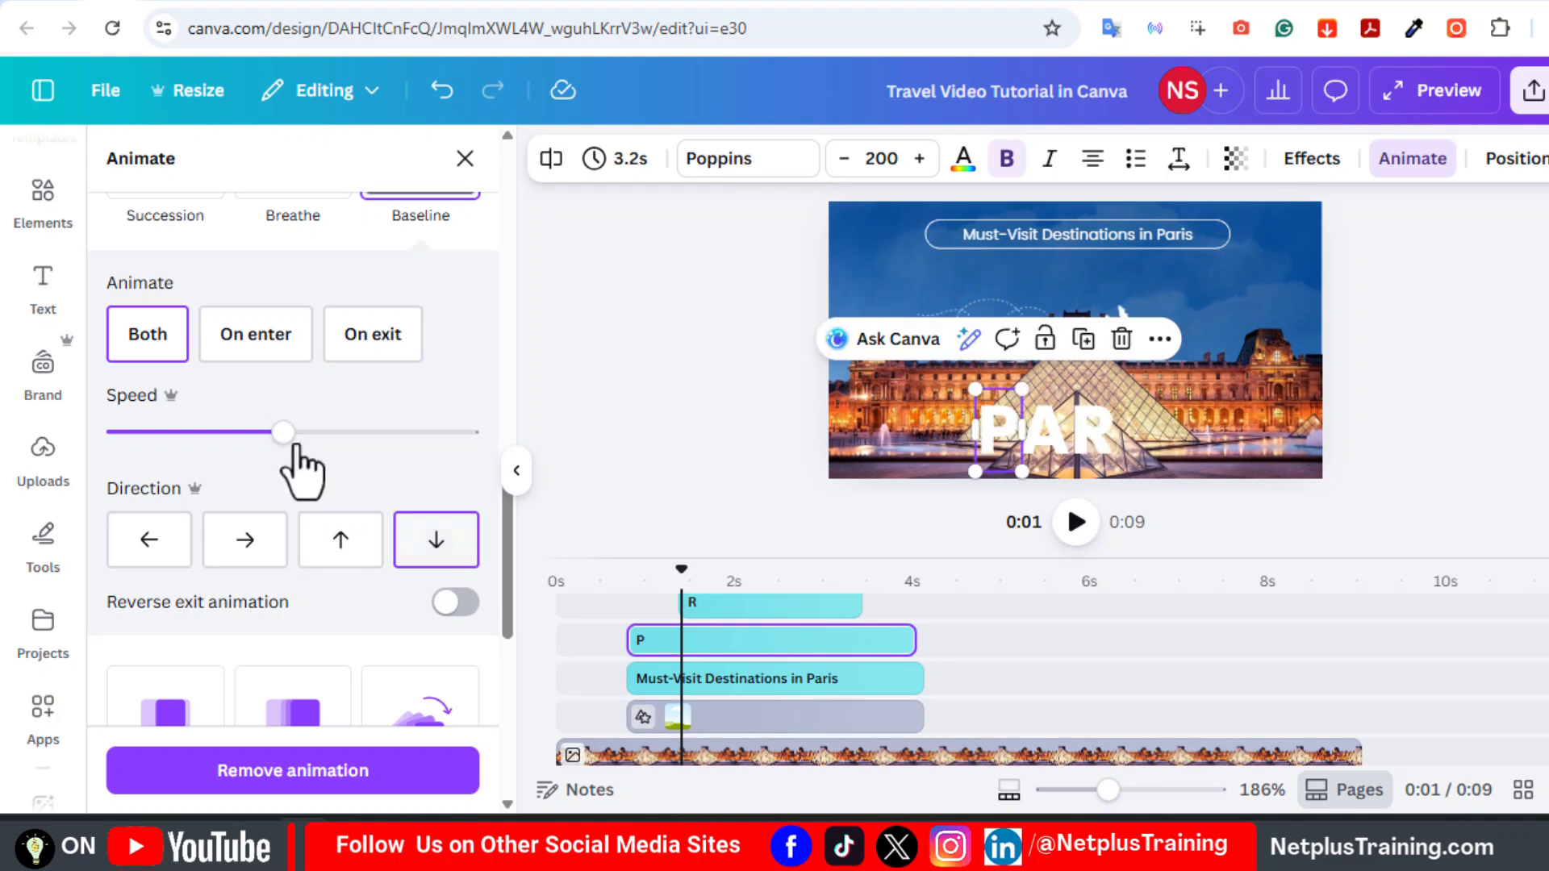
{"action": "left_click_drag", "start_coordinate": [184, 437], "coordinate": [175, 437]}
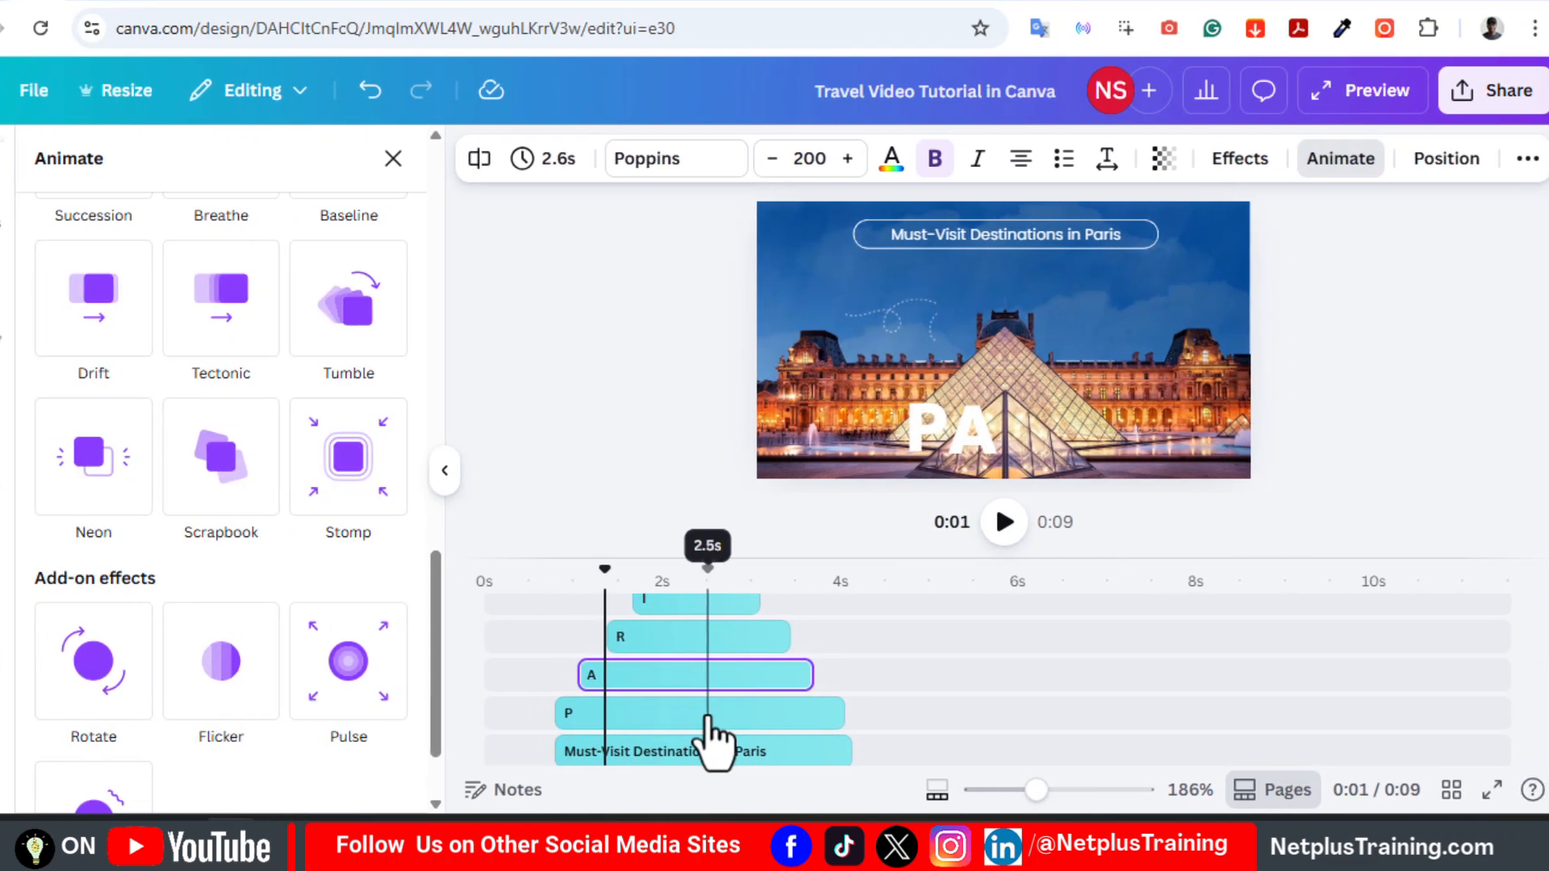
- Copy the letter P's Baseline animation style onto the letters A, R, I and S
{"action": "left_click", "coordinate": [779, 718]}
{"action": "left_click", "coordinate": [646, 677]}
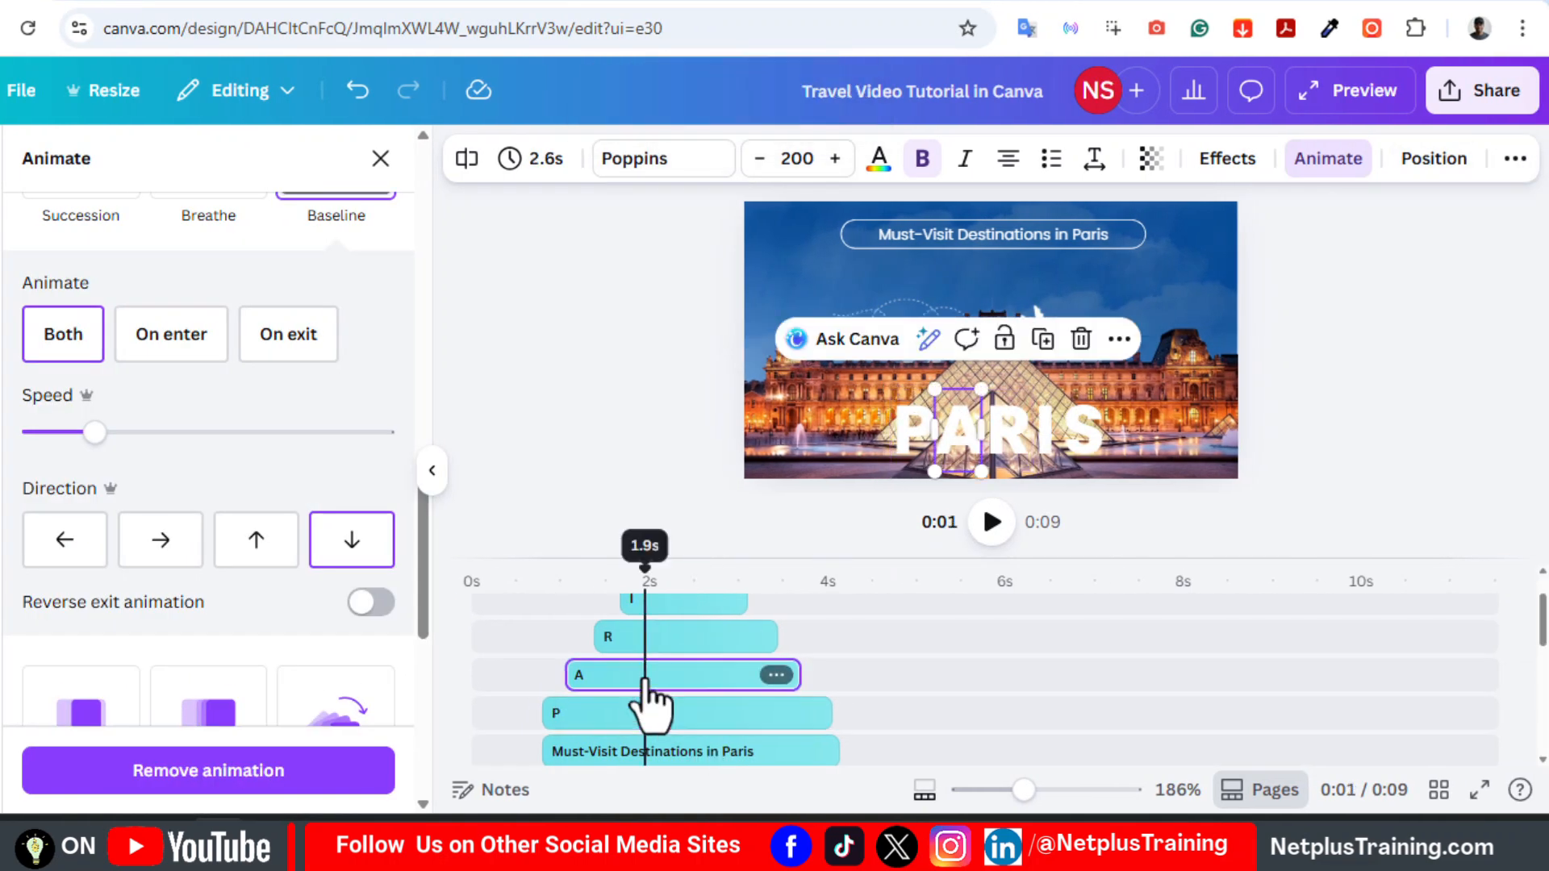
{"action": "left_click", "coordinate": [1517, 161]}
{"action": "left_click", "coordinate": [1508, 212]}
{"action": "scroll", "coordinate": [694, 645], "scroll_direction": "up", "scroll_amount": 1}
{"action": "left_click", "coordinate": [688, 617]}
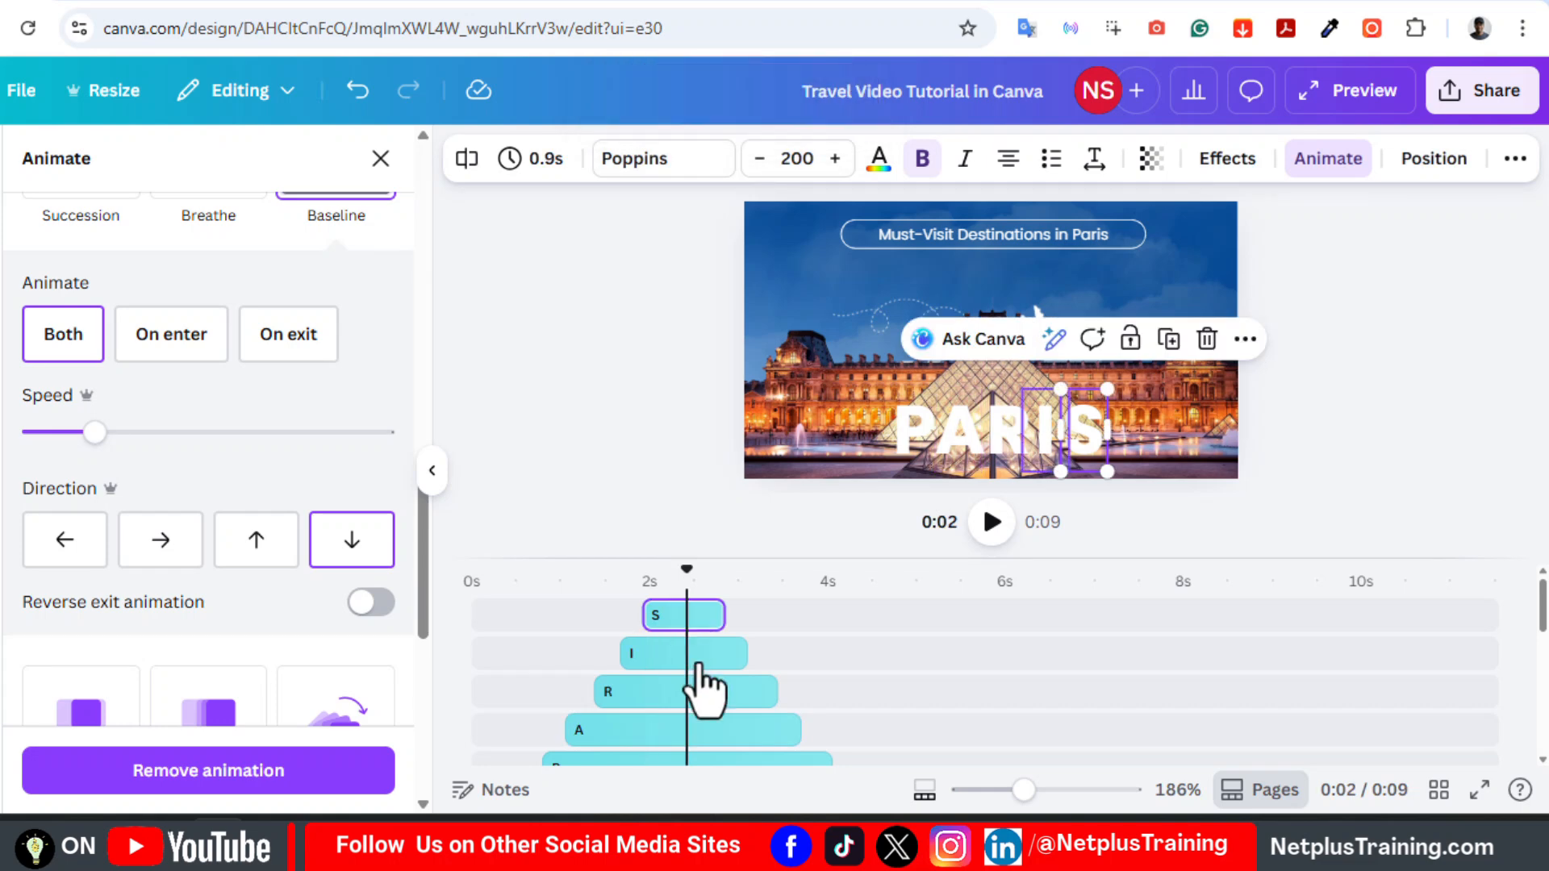
{"action": "left_click", "coordinate": [699, 663]}
{"action": "left_click", "coordinate": [691, 692]}
{"action": "left_click", "coordinate": [726, 726]}
{"action": "left_click", "coordinate": [726, 759]}
- Turn on the reversed exit animation for each of the five PARIS letters
{"action": "left_click", "coordinate": [371, 602]}
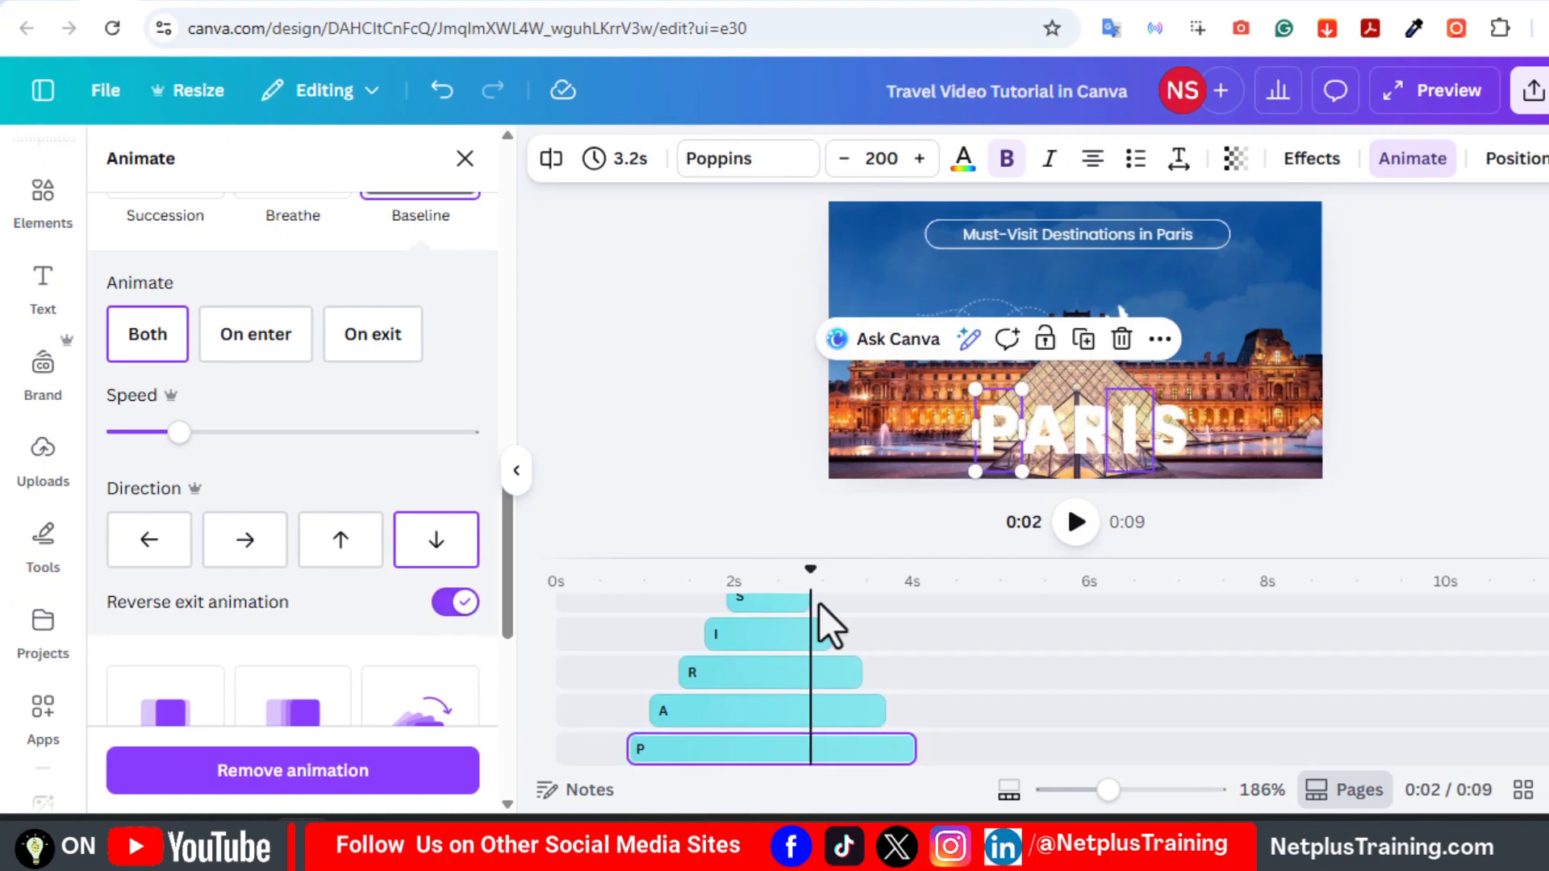
{"action": "left_click", "coordinate": [817, 711]}
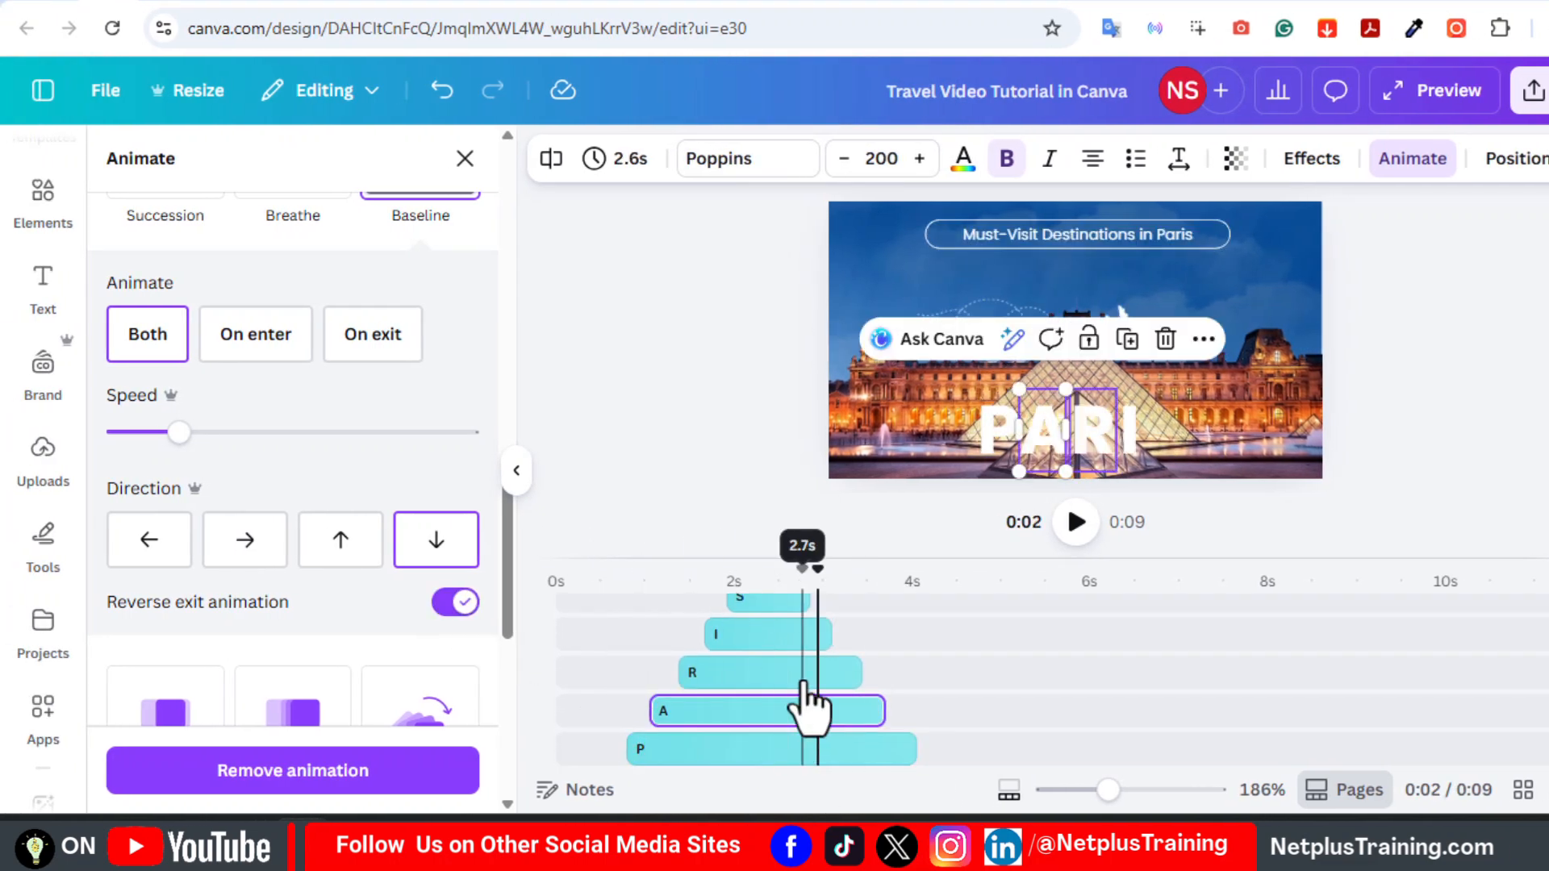
{"action": "left_click", "coordinate": [751, 673]}
{"action": "left_click", "coordinate": [719, 638]}
{"action": "left_click", "coordinate": [456, 602]}
{"action": "left_click", "coordinate": [763, 605]}
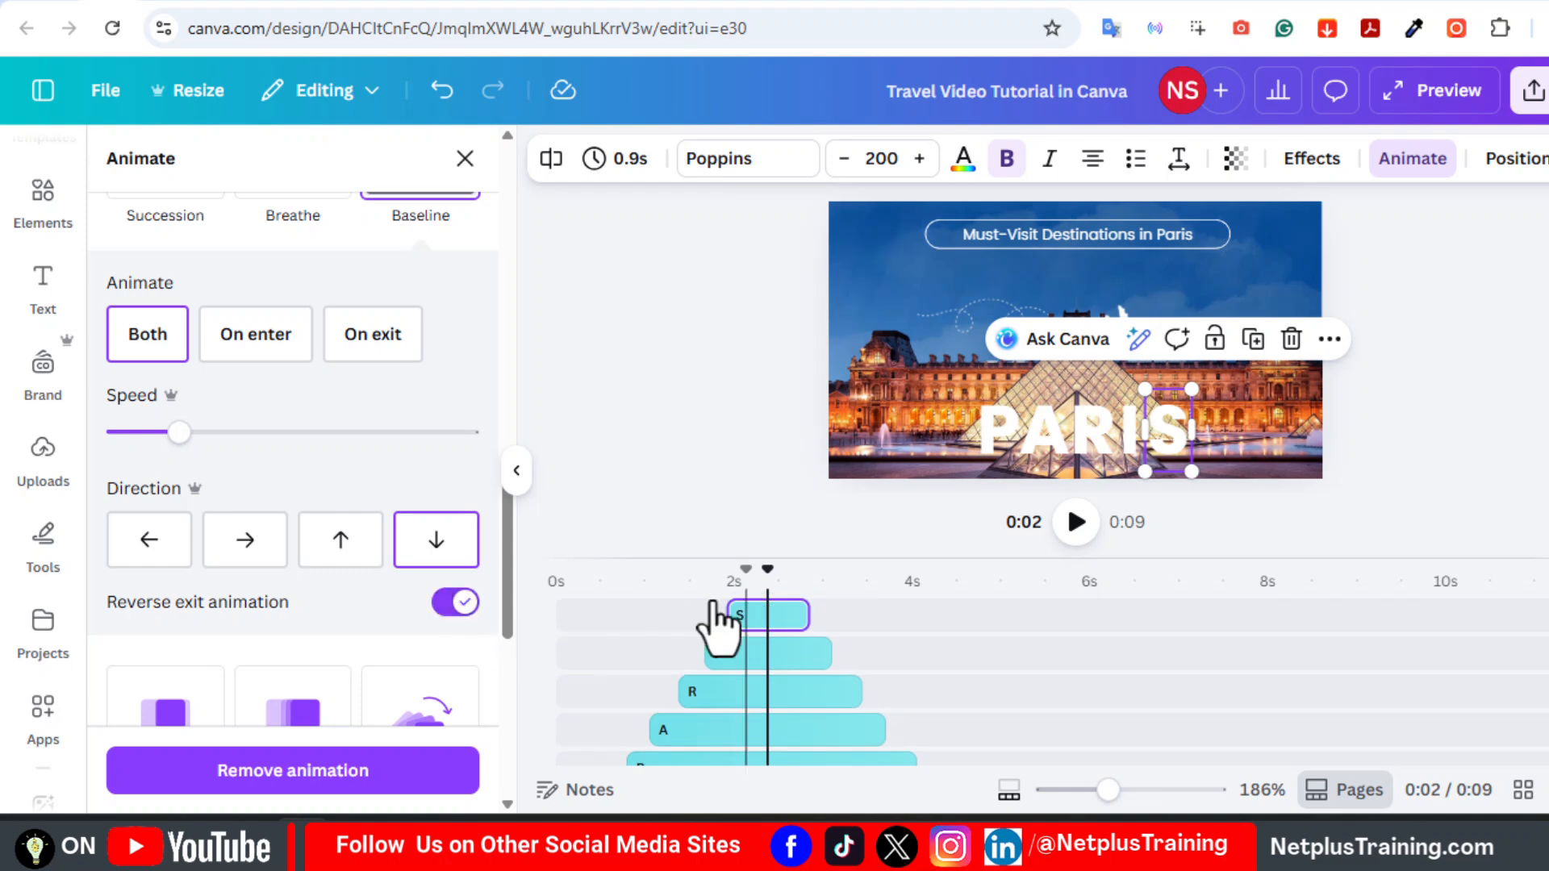
- Play the timeline from its start to check how the PARIS letters enter and exit
{"action": "left_click", "coordinate": [530, 588]}
{"action": "key", "text": "space"}
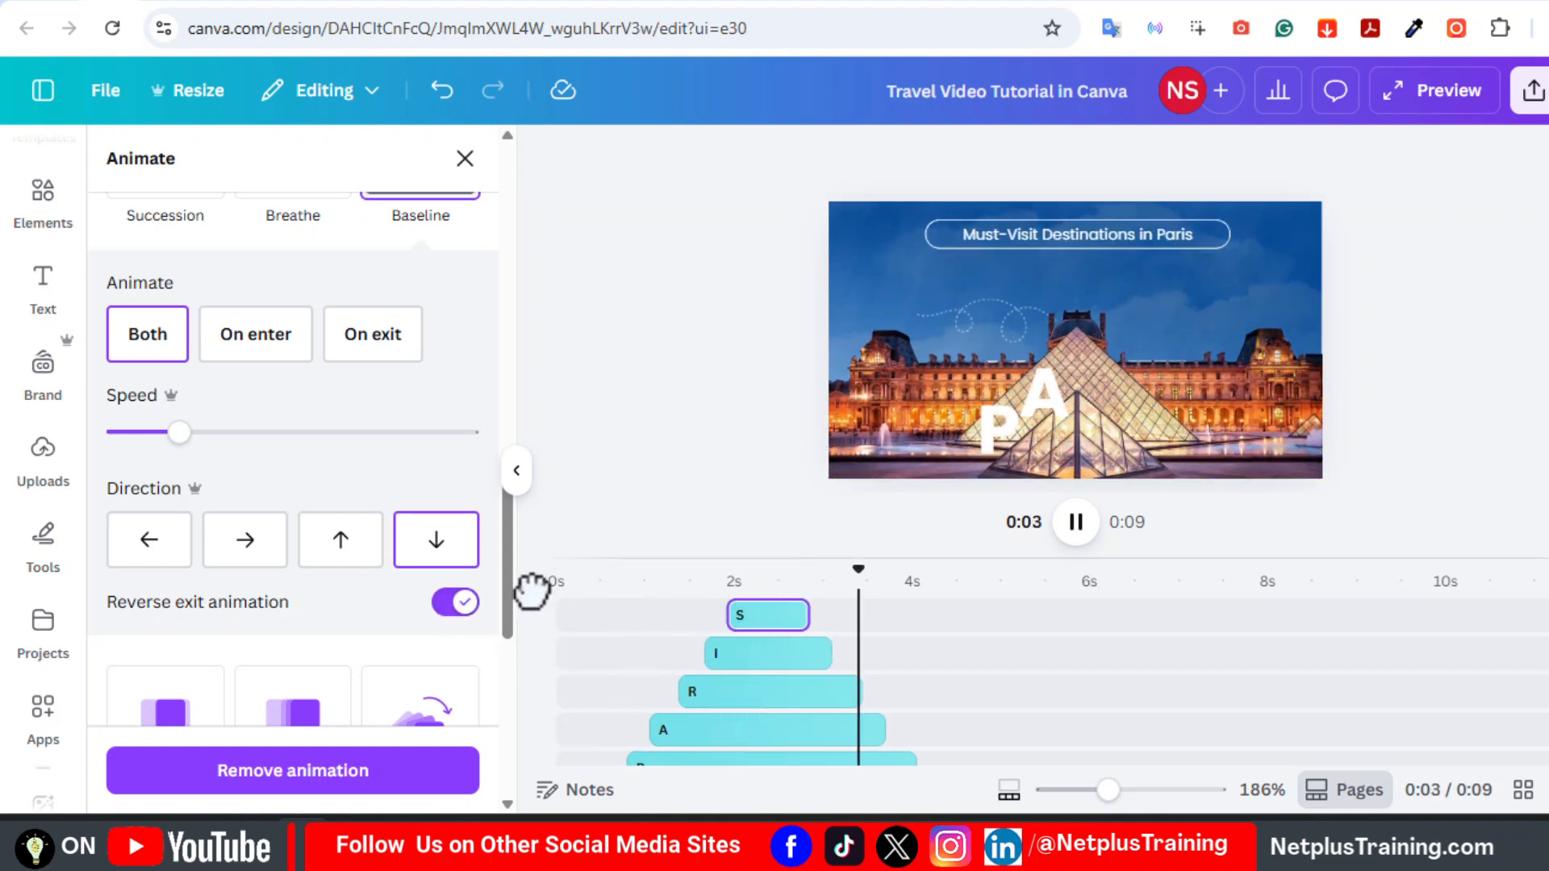
{"action": "key", "text": "space"}
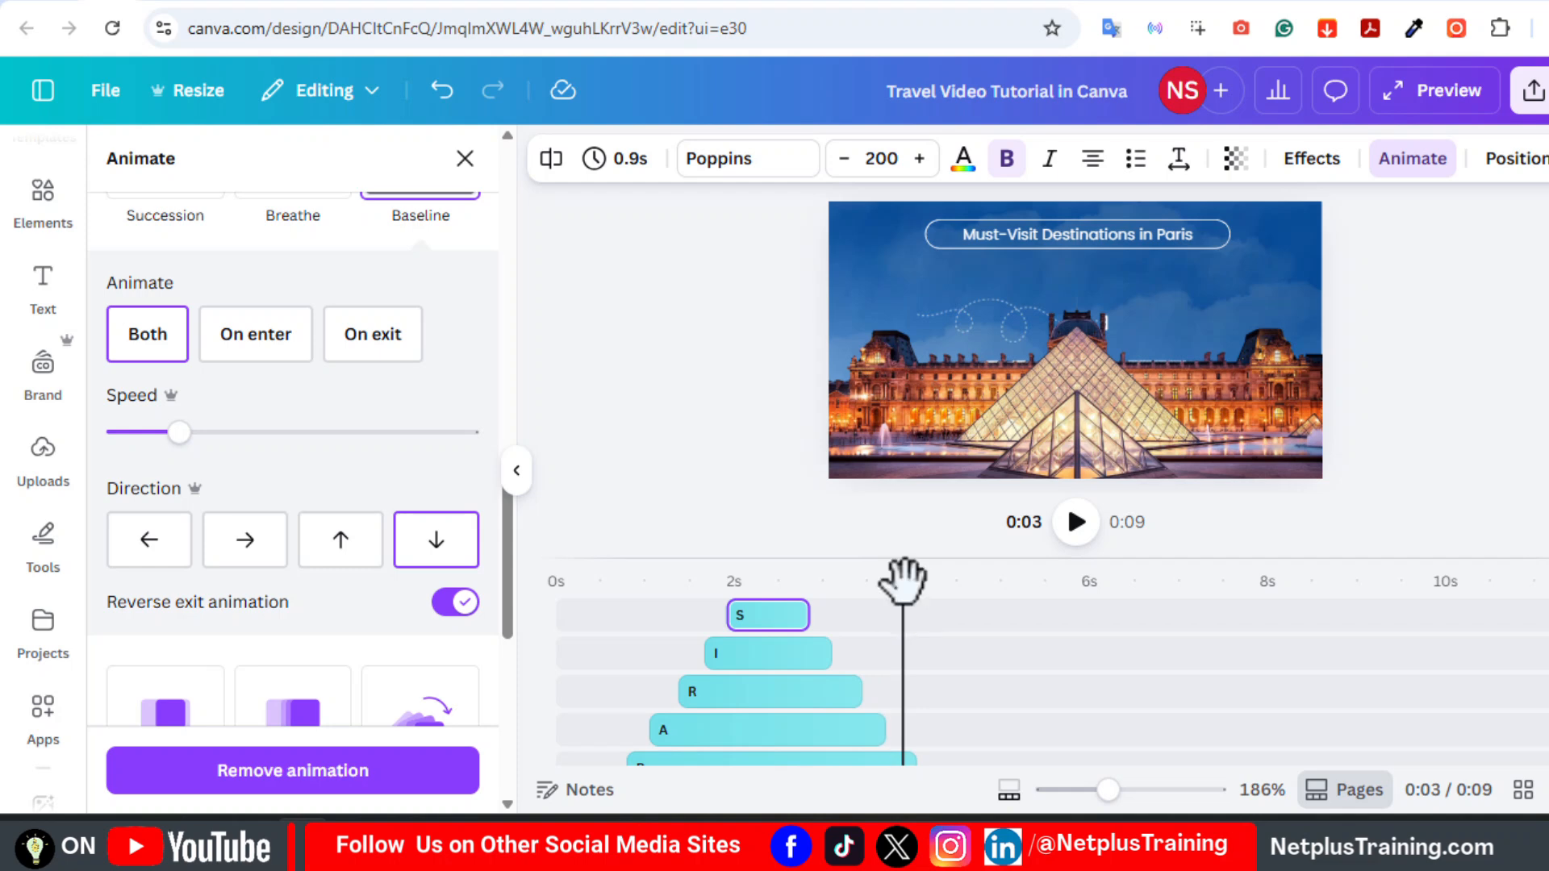
{"action": "left_click_drag", "start_coordinate": [838, 581], "coordinate": [543, 581]}
{"action": "key", "text": "space"}
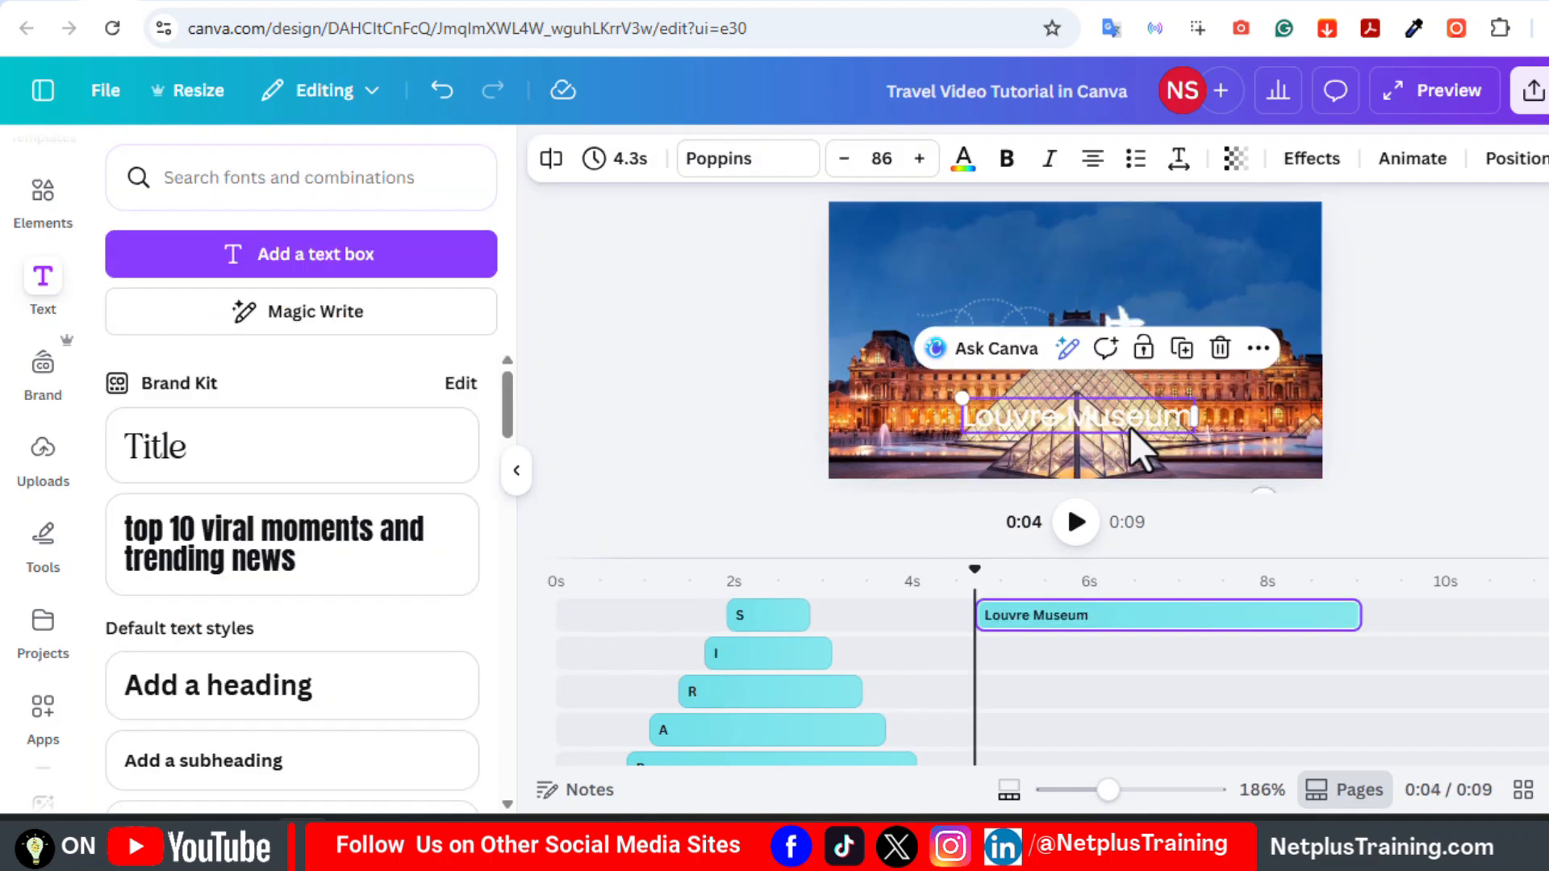
- Set the Louvre Museum title in the Anton font and apply the Lift text effect
{"action": "left_click", "coordinate": [748, 159]}
{"action": "left_click", "coordinate": [431, 272]}
{"action": "type", "text": "anton"}
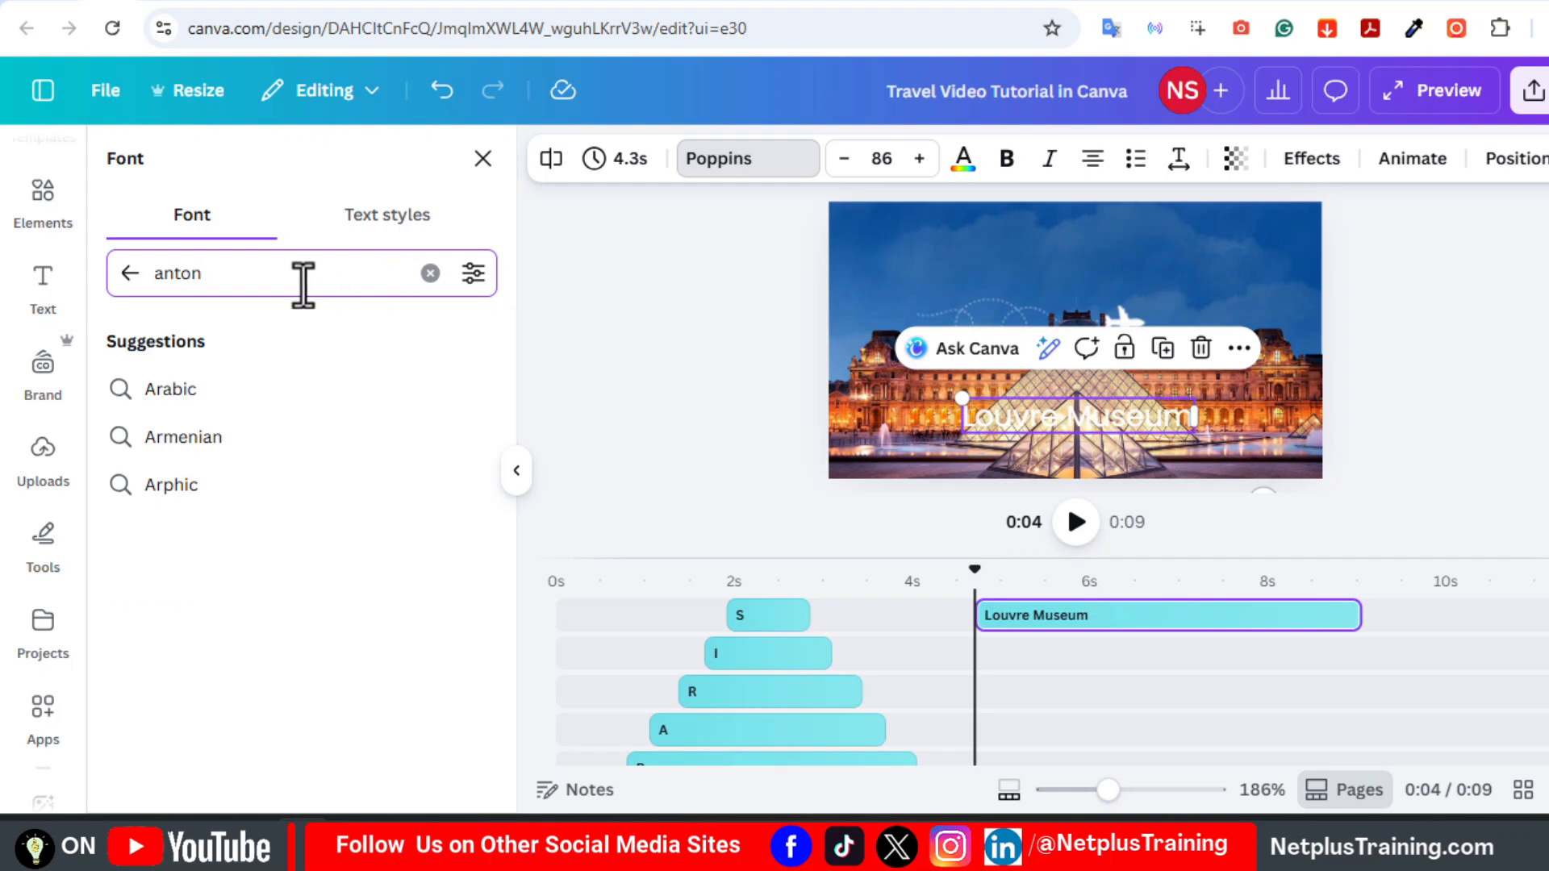
{"action": "left_click", "coordinate": [194, 400]}
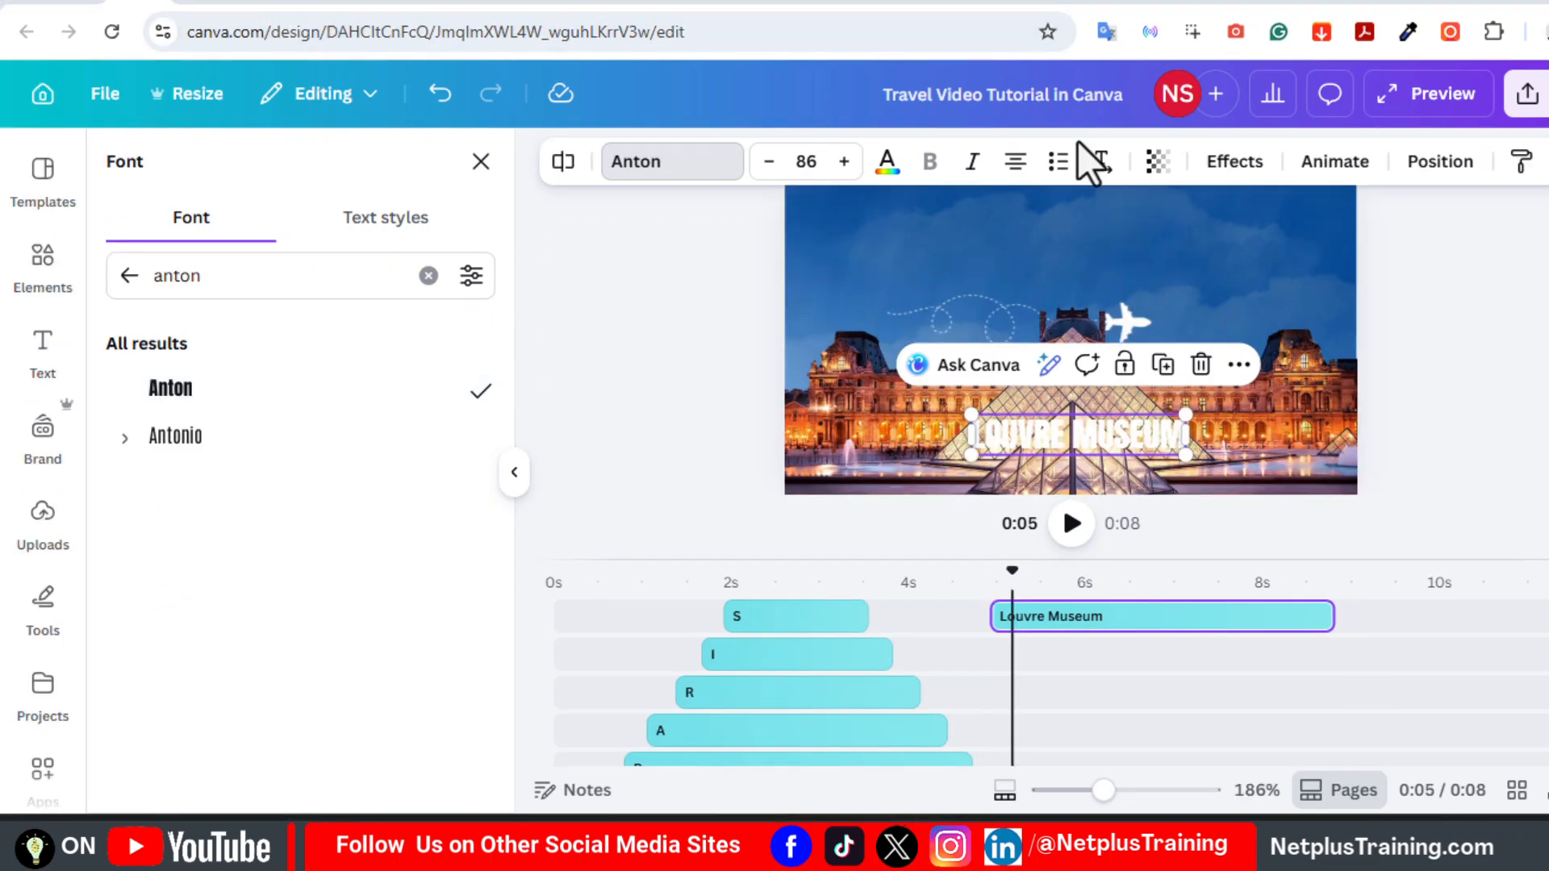
{"action": "left_click", "coordinate": [1222, 188]}
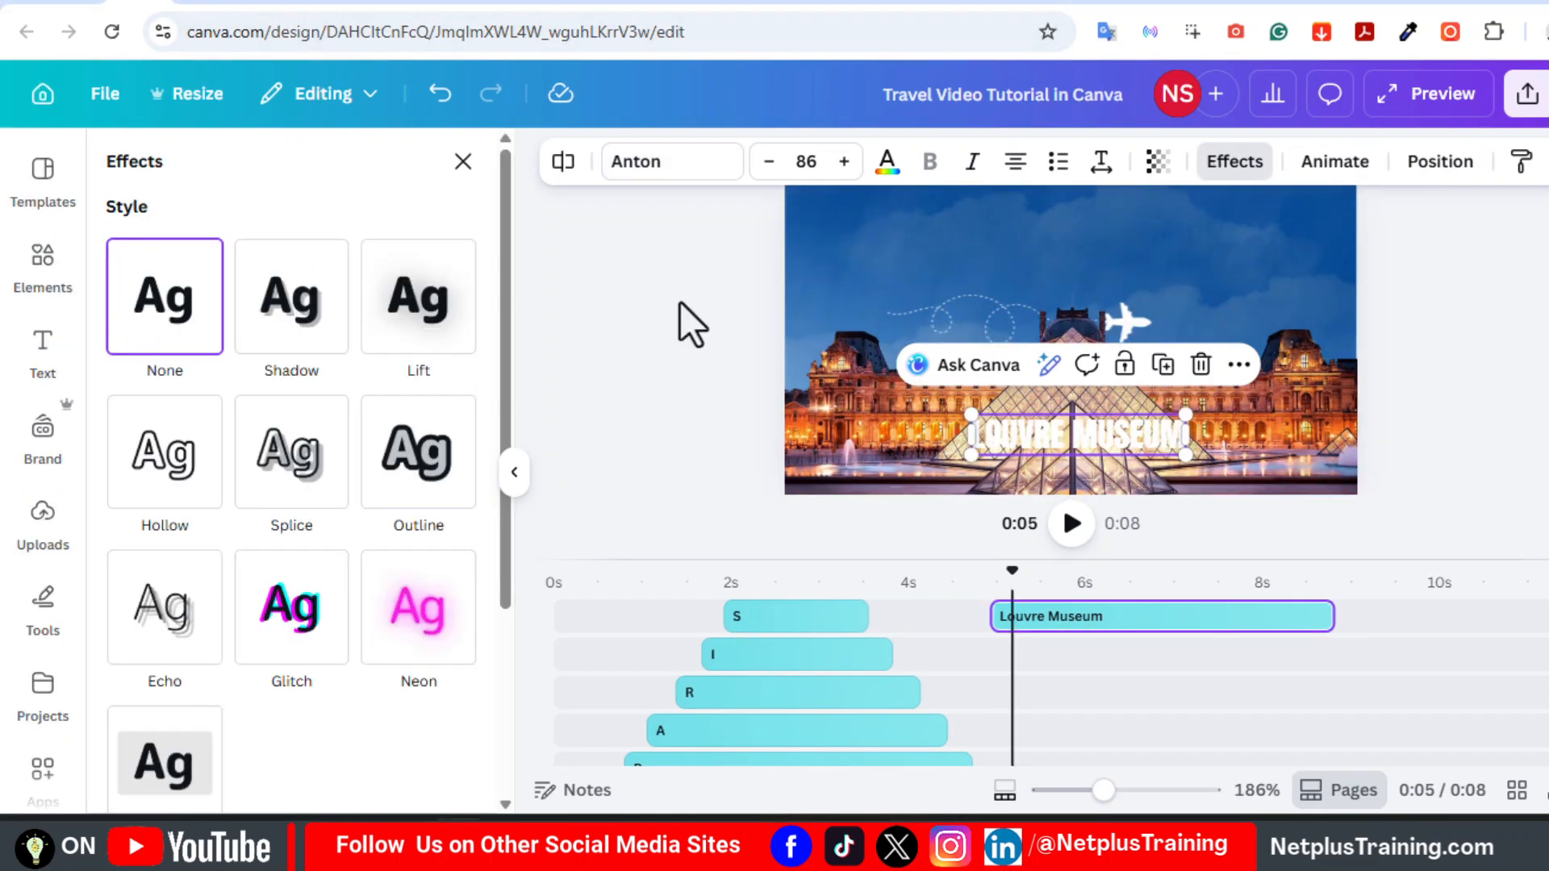
{"action": "left_click", "coordinate": [416, 322]}
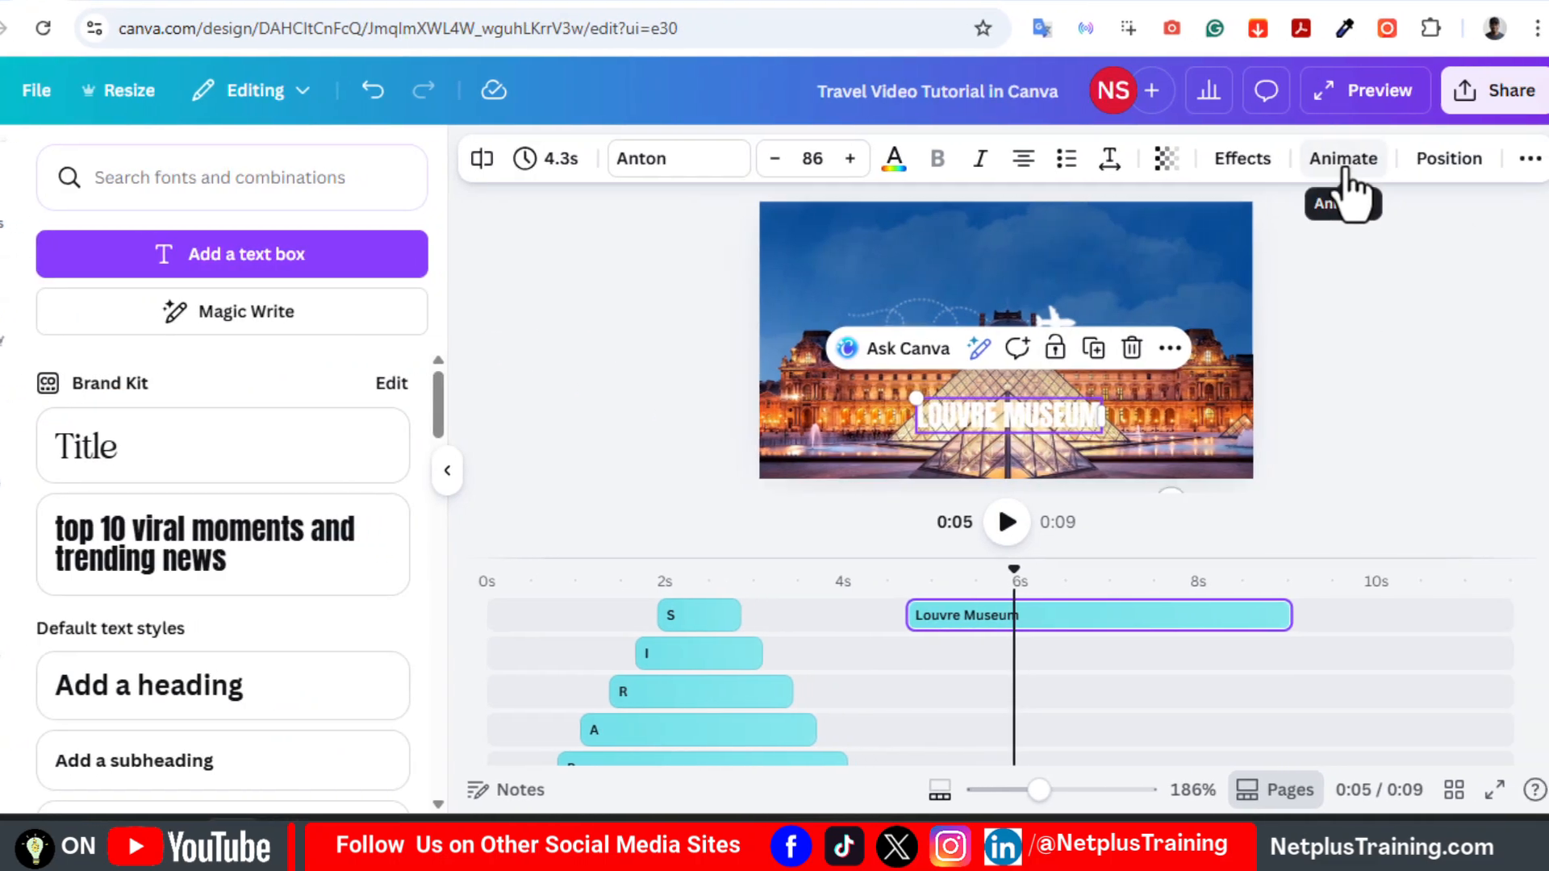
- Create a custom animation moving the Louvre Museum title straight up above the palace, with Steady movement and near-maximum speed
{"action": "left_click", "coordinate": [1407, 161]}
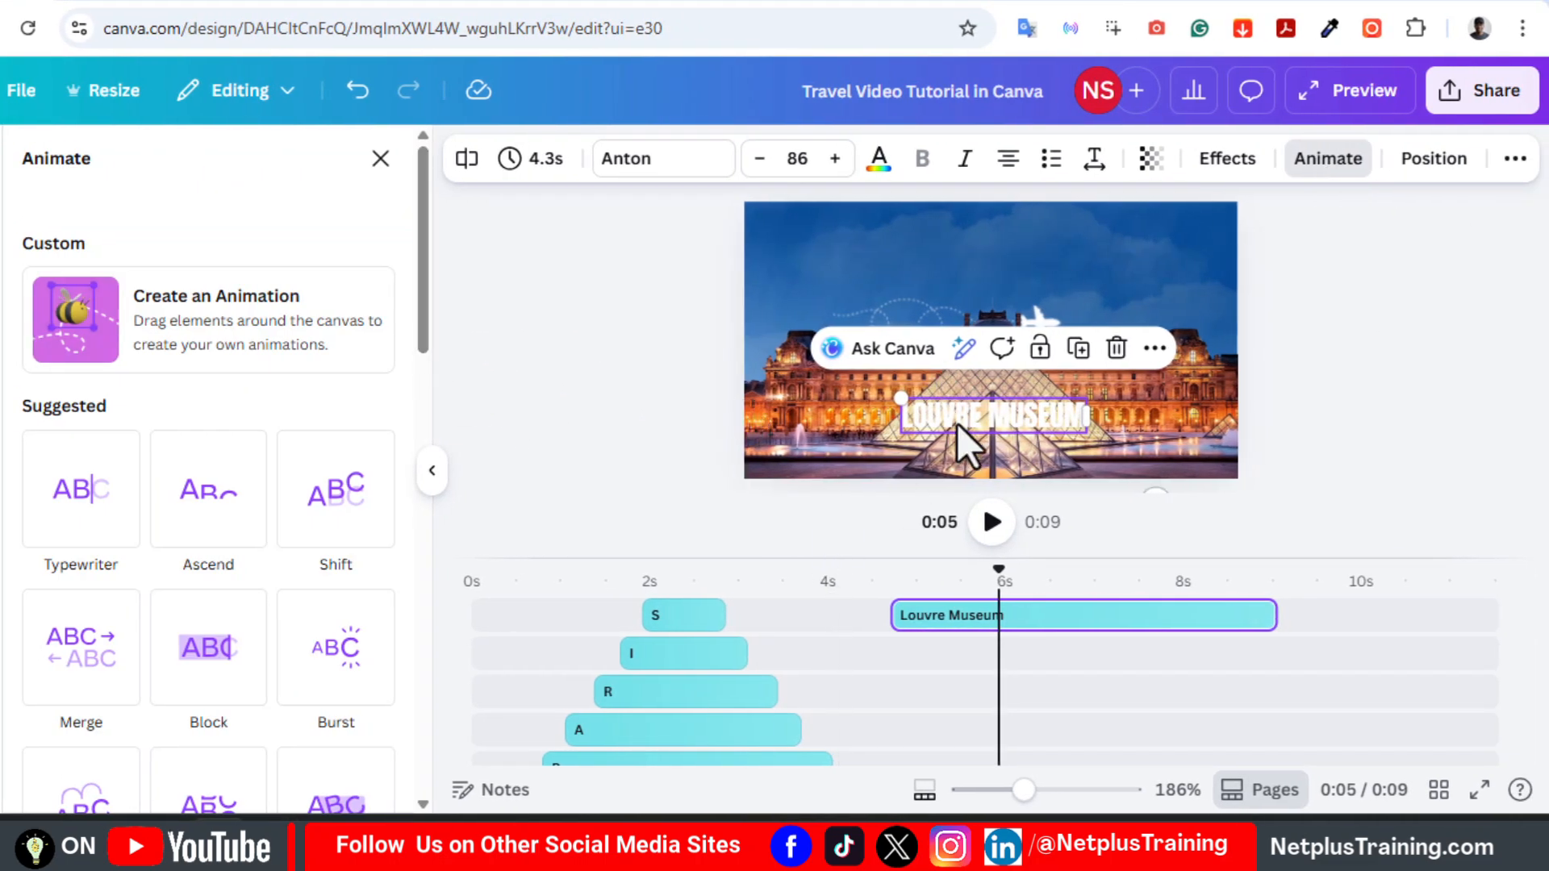
{"action": "left_click", "coordinate": [339, 327]}
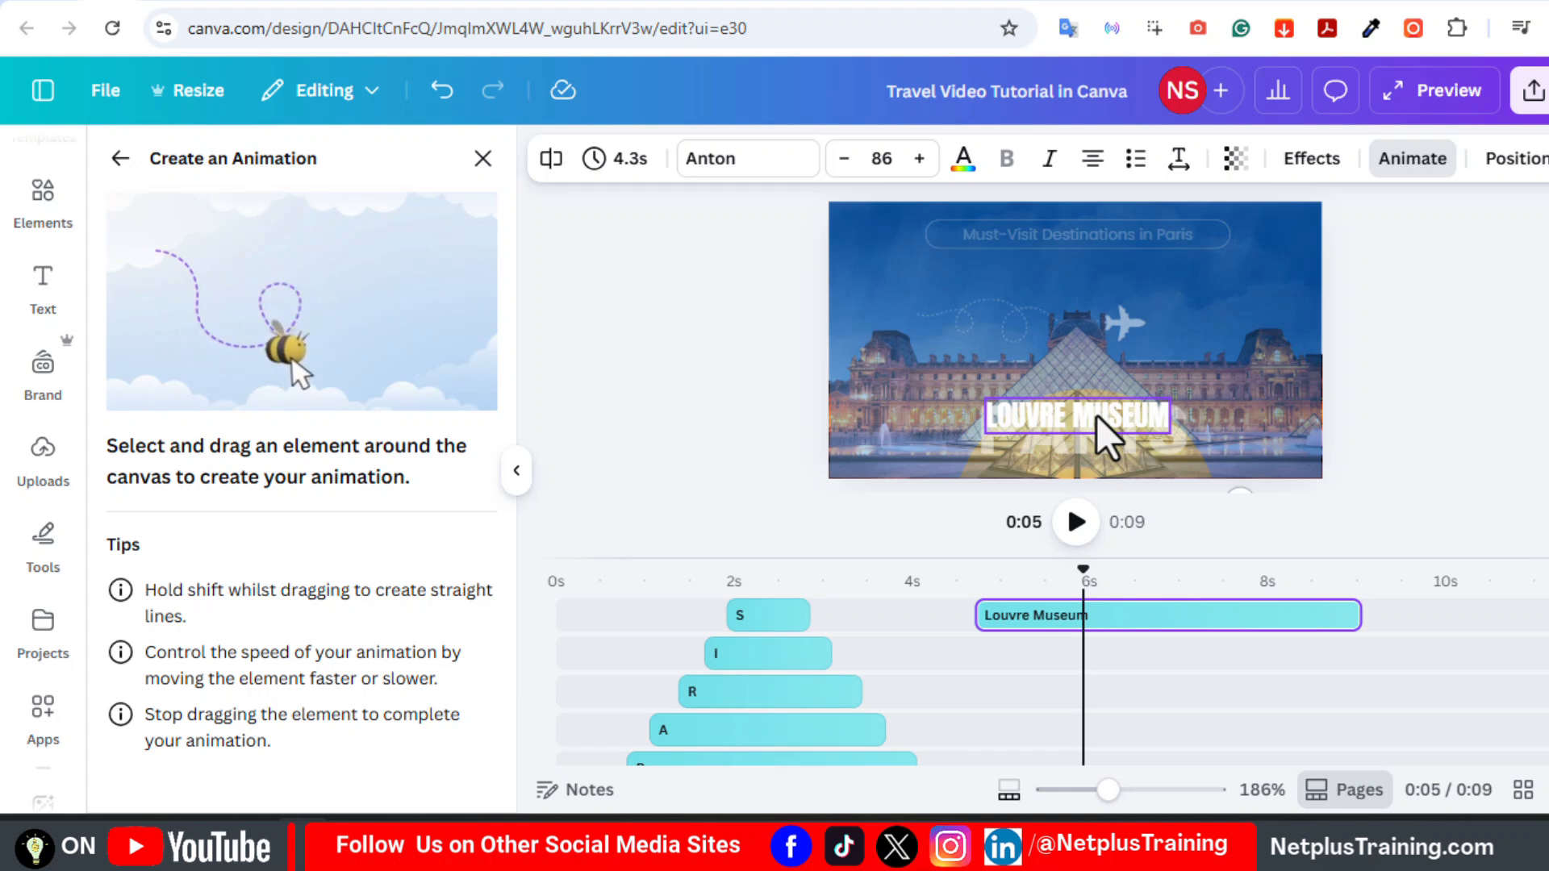
{"action": "left_click_drag", "start_coordinate": [1096, 415], "coordinate": [1097, 272]}
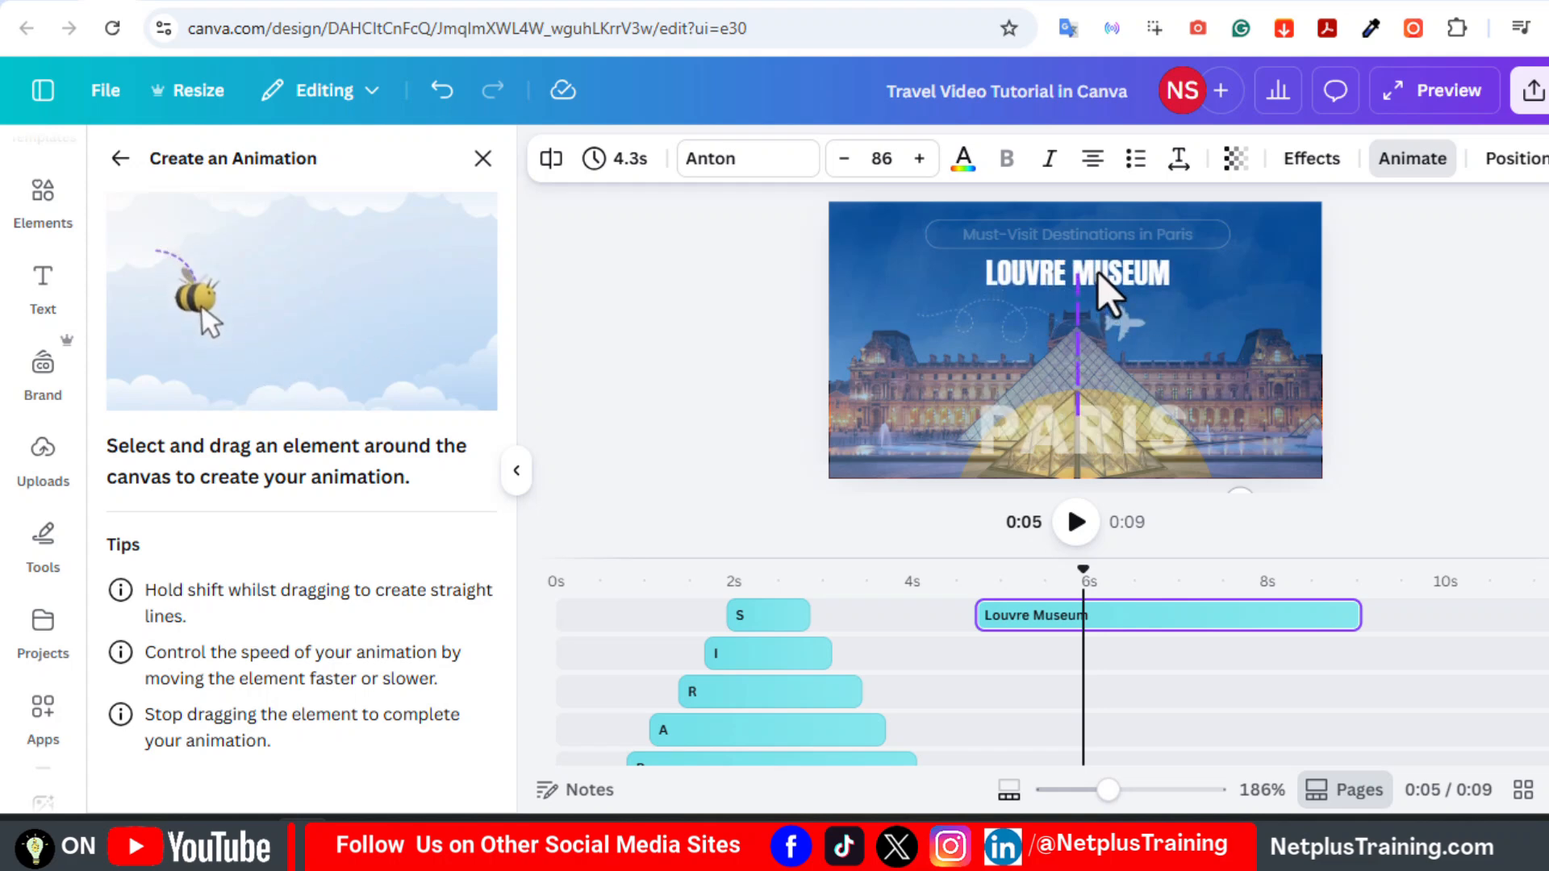
{"action": "left_click", "coordinate": [442, 256]}
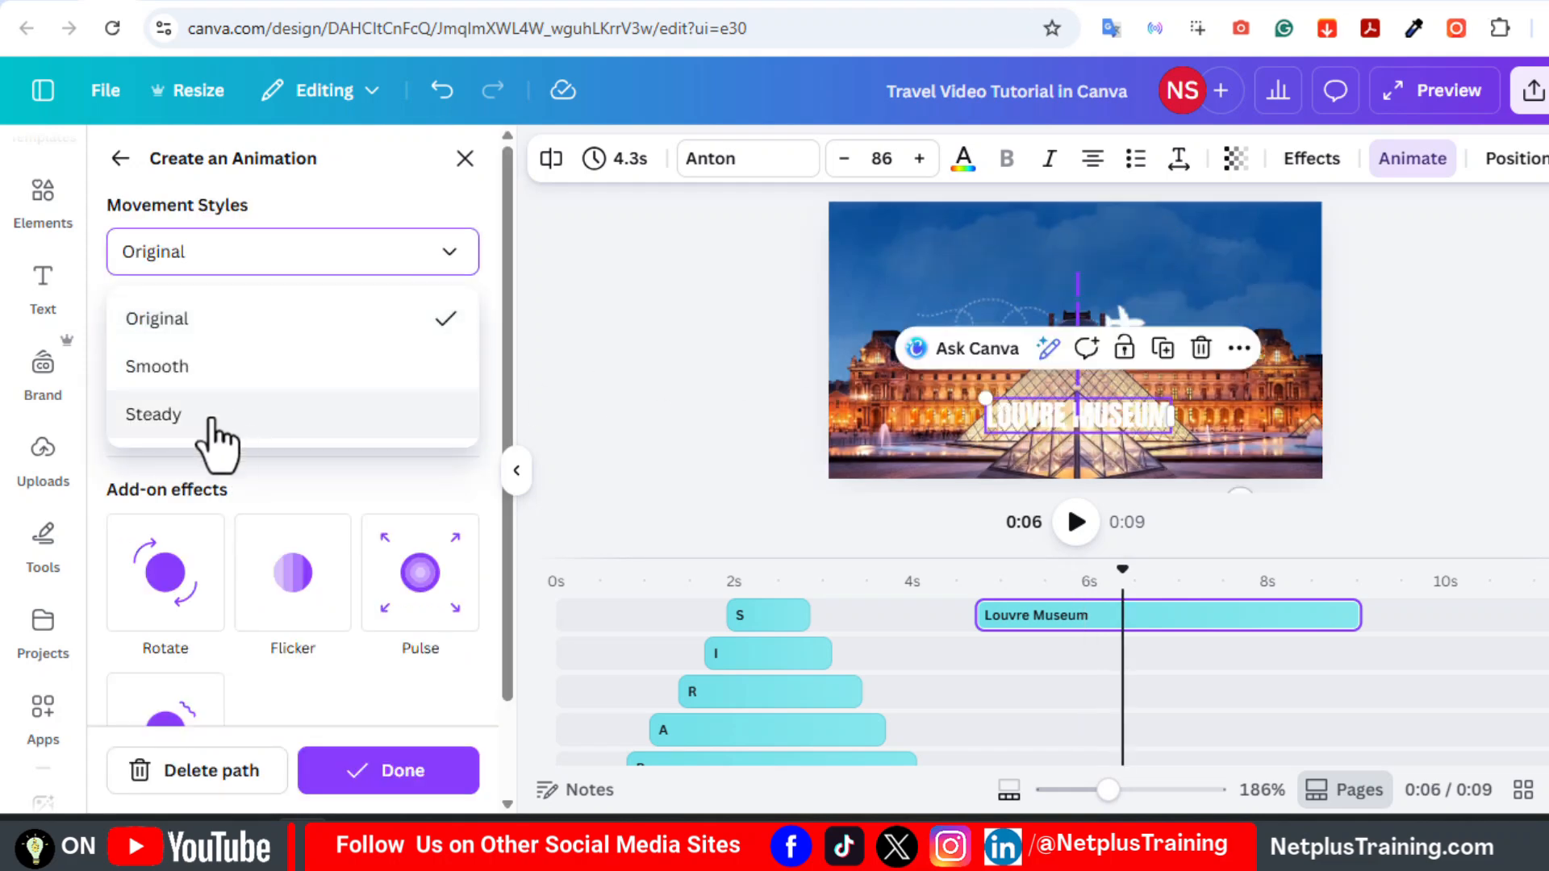
{"action": "left_click", "coordinate": [210, 418]}
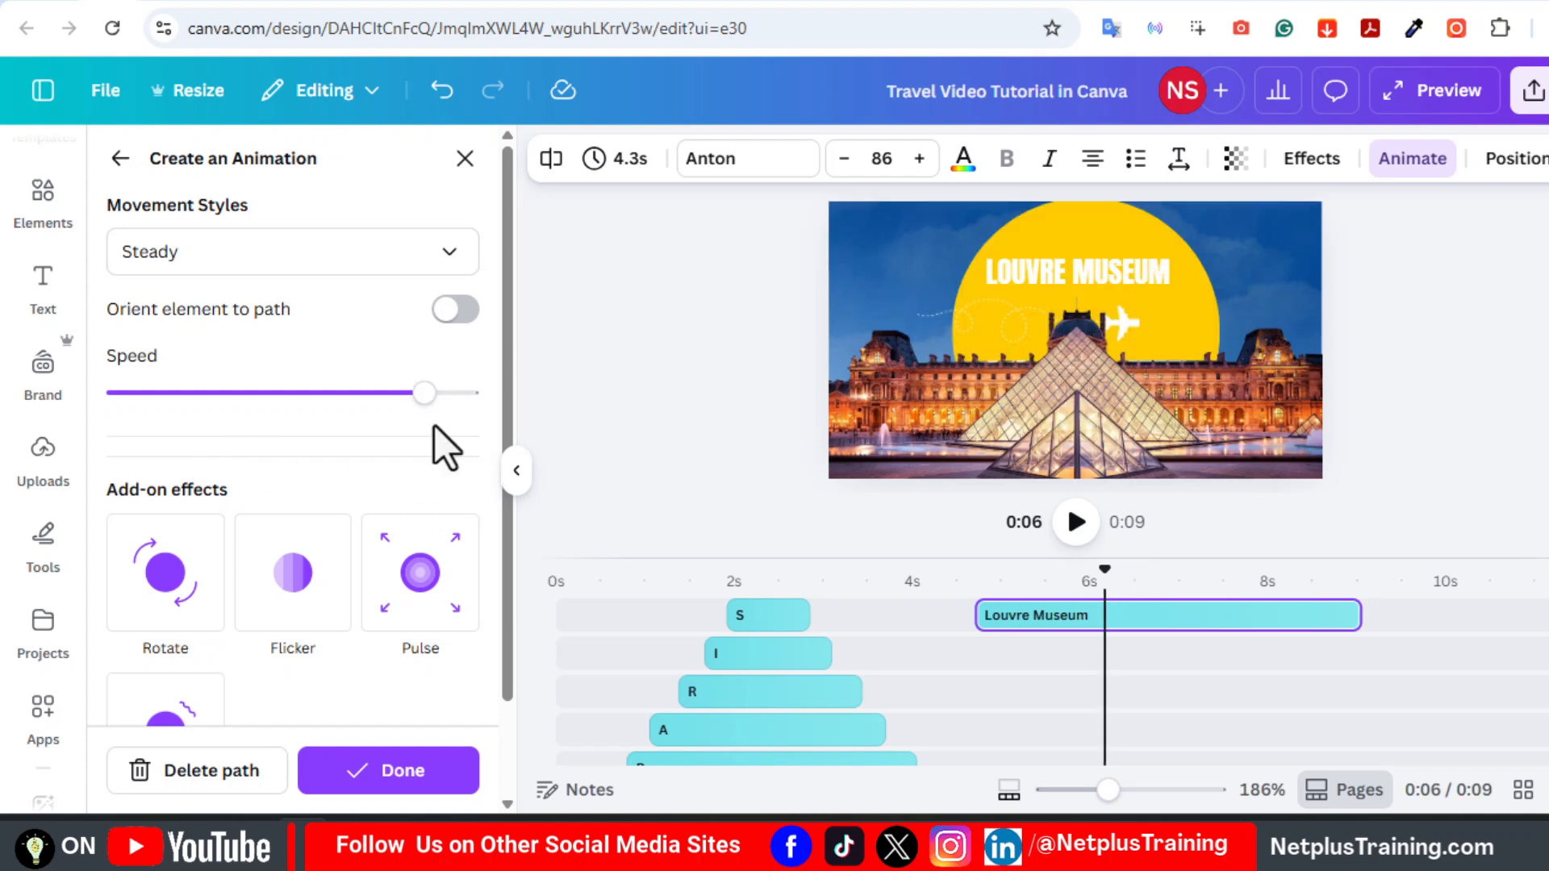
{"action": "left_click_drag", "start_coordinate": [424, 395], "coordinate": [453, 394]}
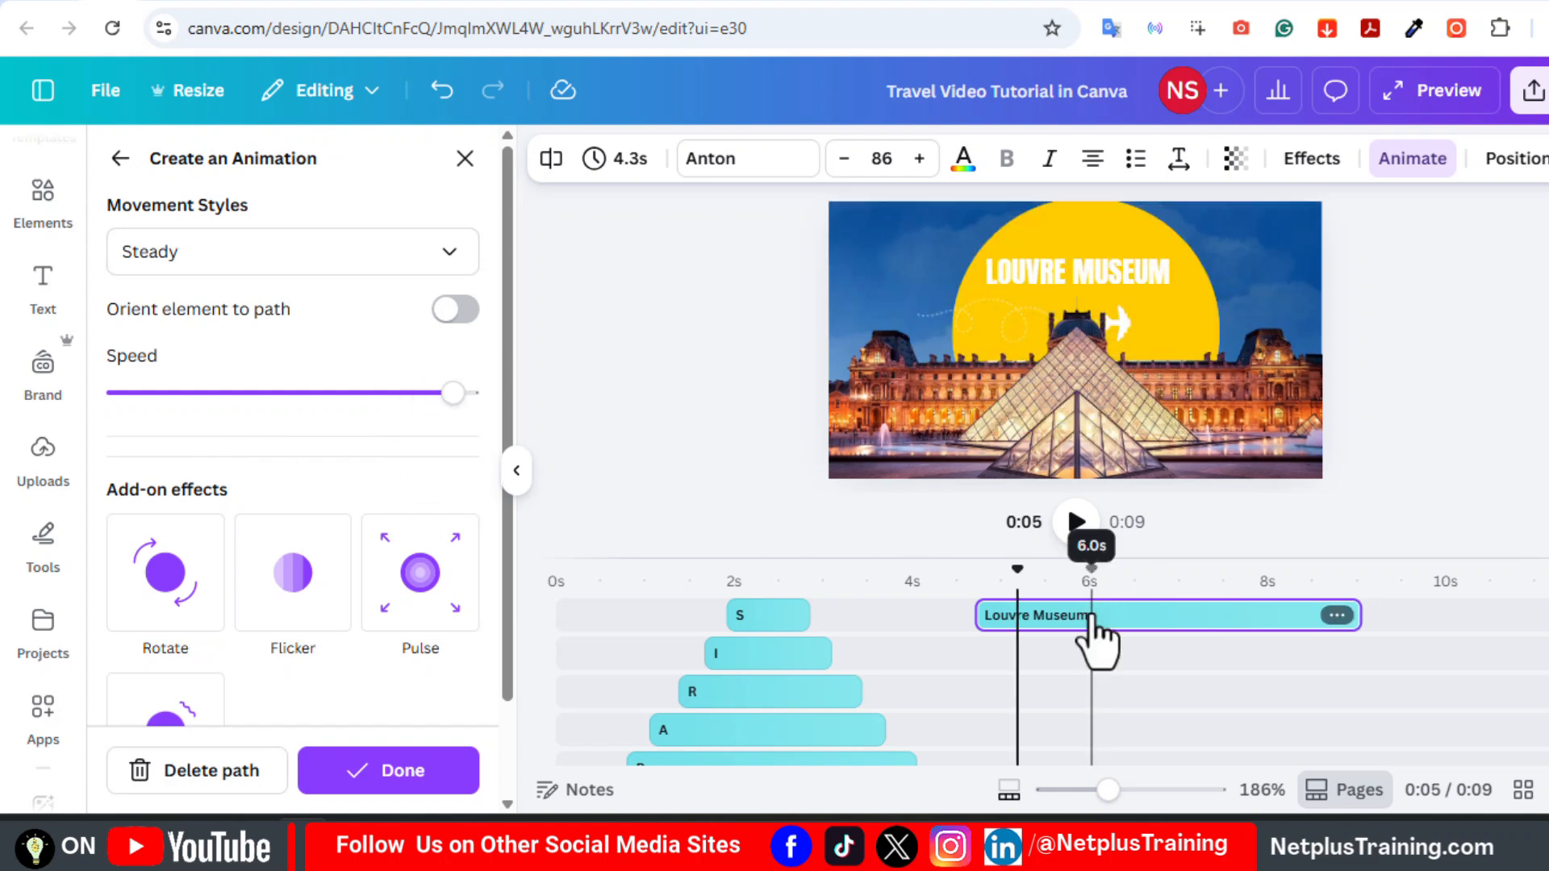
- Layer the Louvre Museum title between the airplane route and the yellow circle, and play the result
{"action": "left_click_drag", "start_coordinate": [1093, 630], "coordinate": [1101, 672]}
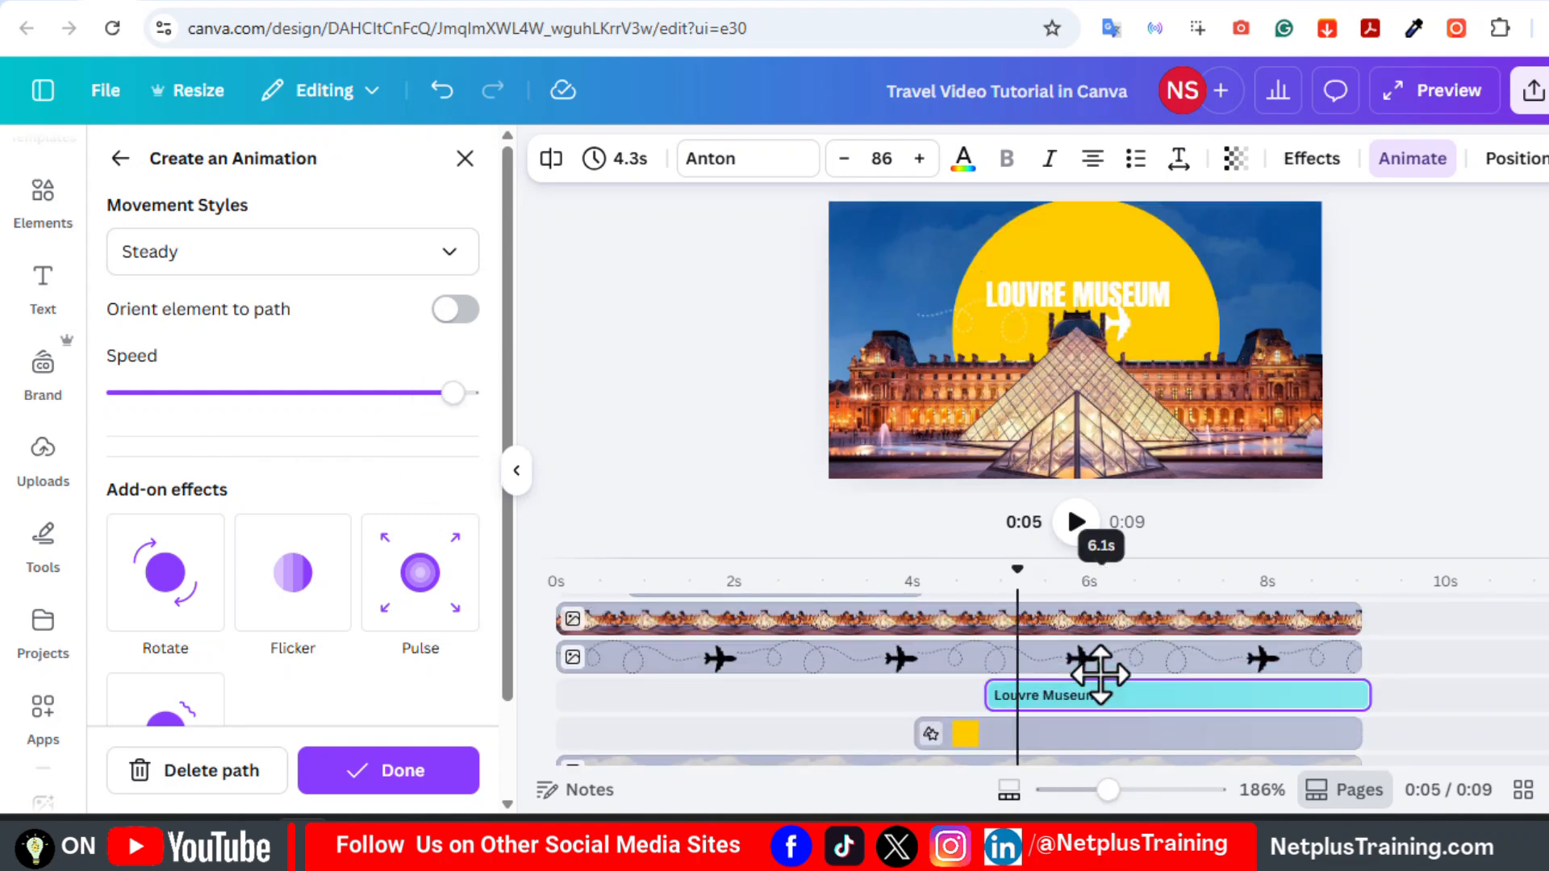
{"action": "left_click", "coordinate": [1077, 522]}
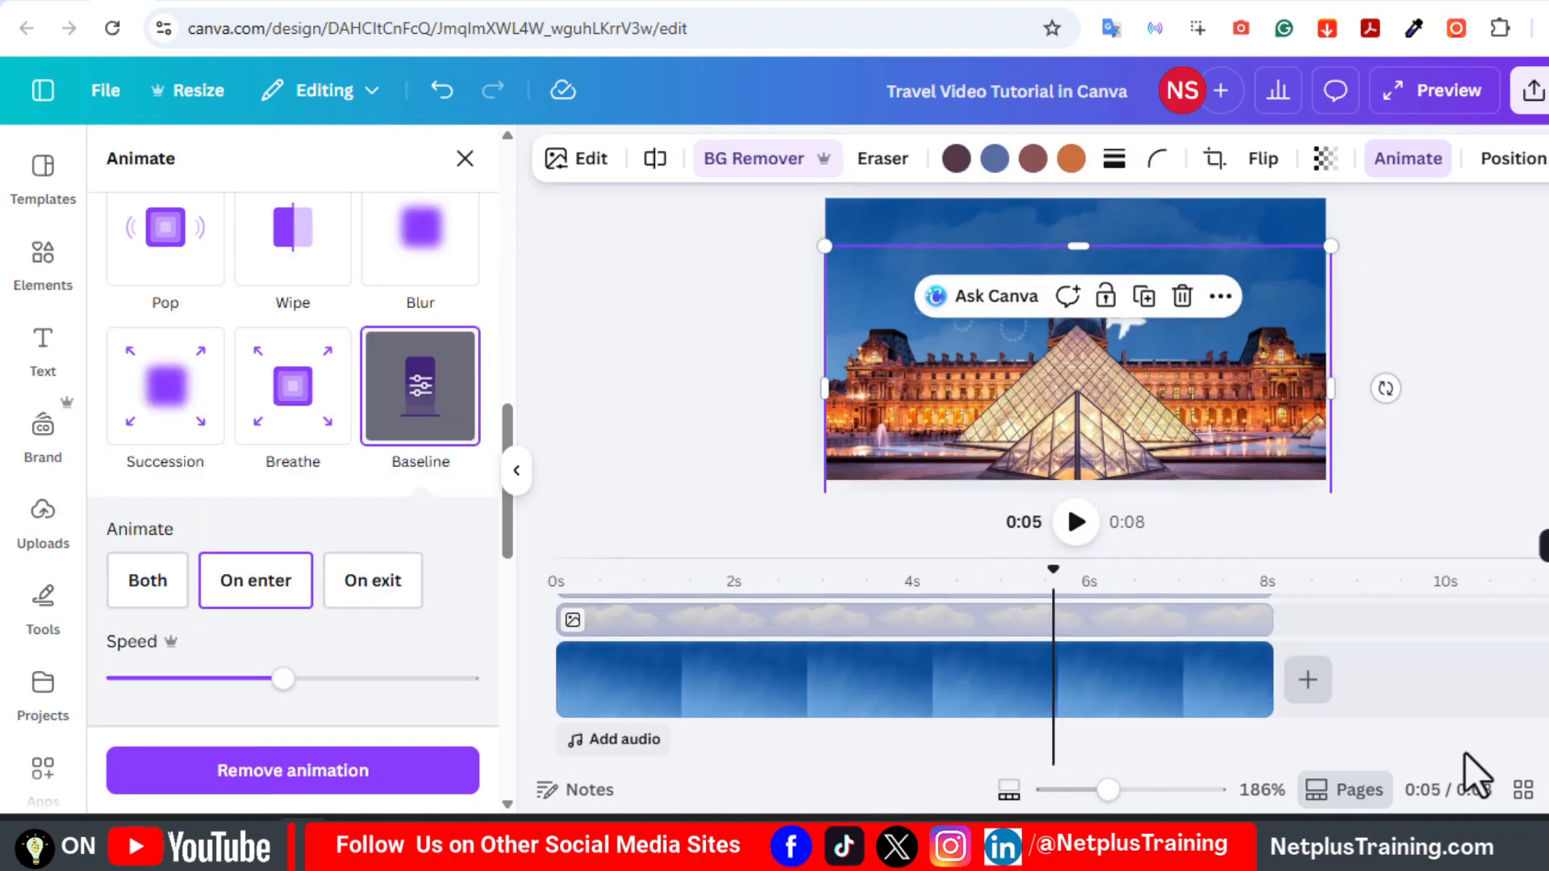
- Duplicate the finished Louvre page and open page 2 for timeline editing
{"action": "left_click_drag", "start_coordinate": [1105, 791], "coordinate": [1070, 790]}
{"action": "left_click", "coordinate": [1318, 791]}
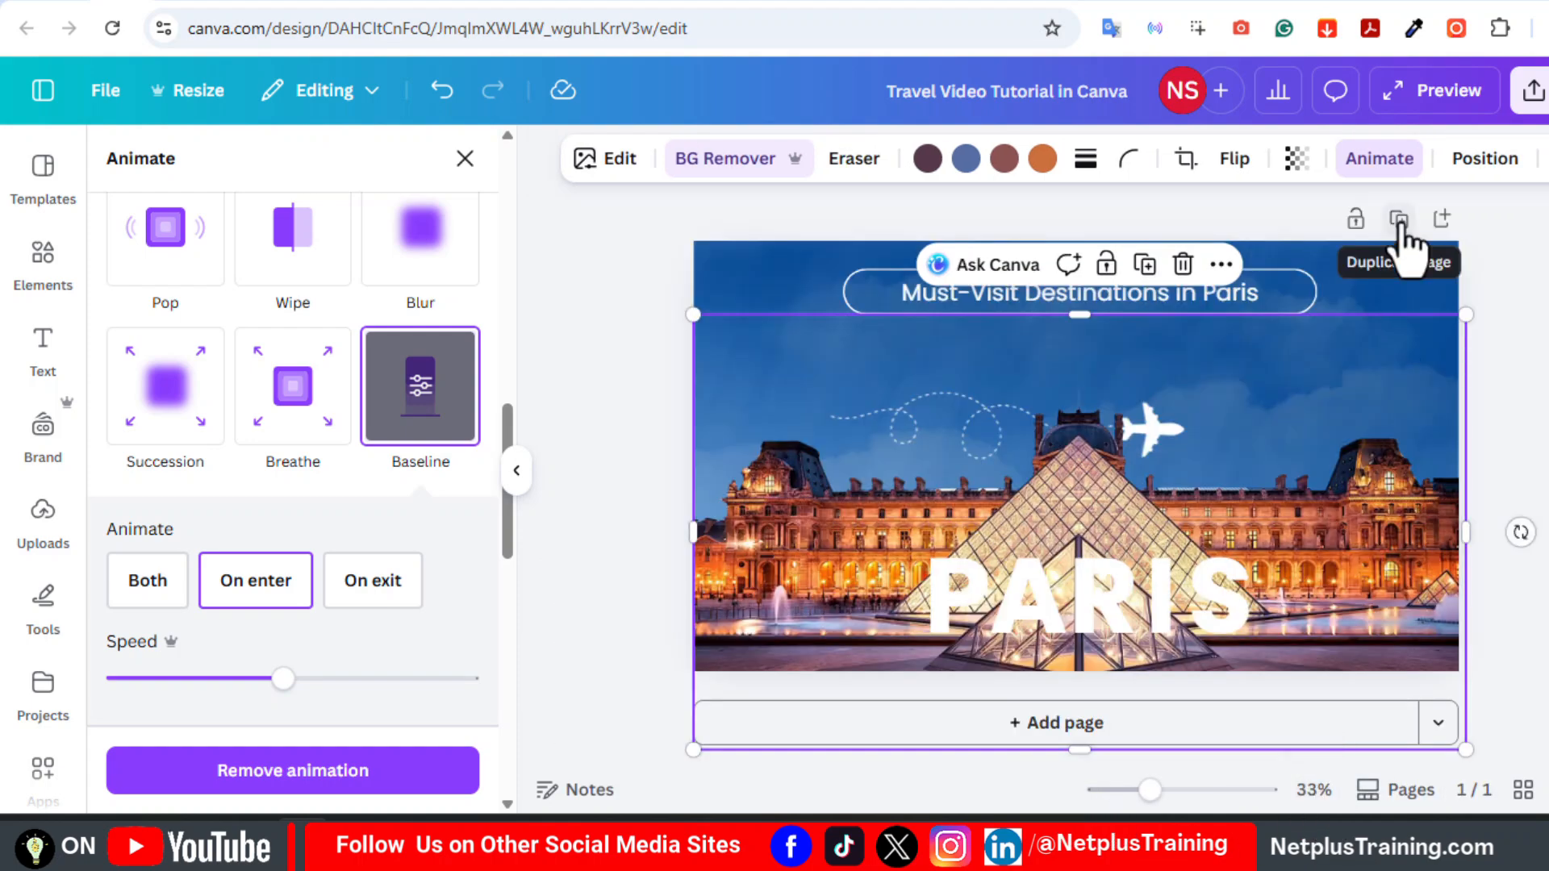
{"action": "left_click", "coordinate": [1407, 249]}
{"action": "left_click", "coordinate": [1391, 807]}
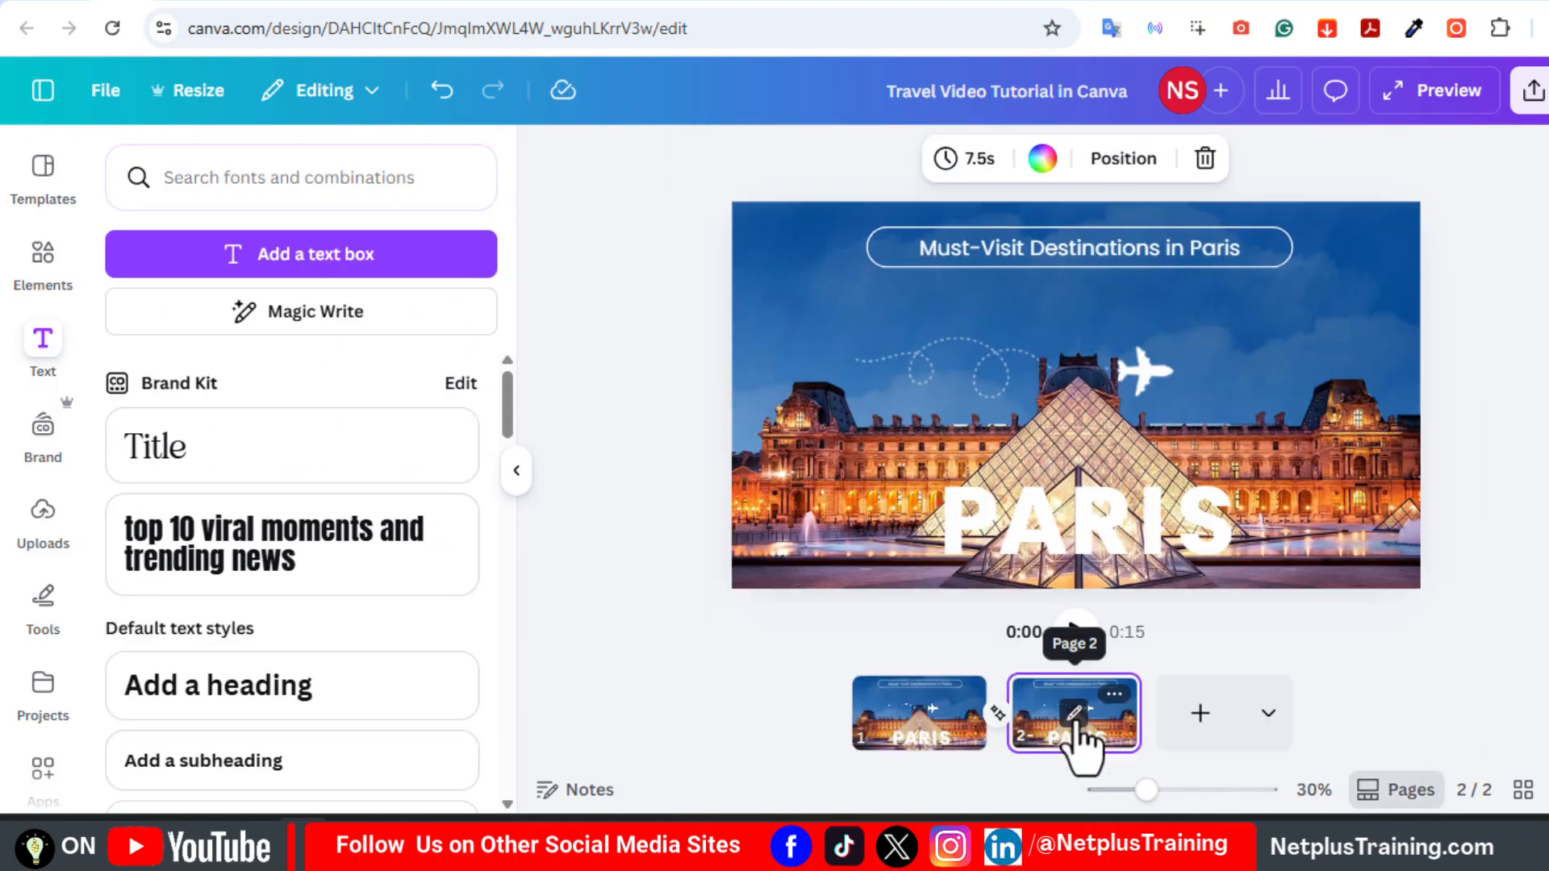
{"action": "left_click", "coordinate": [1074, 715]}
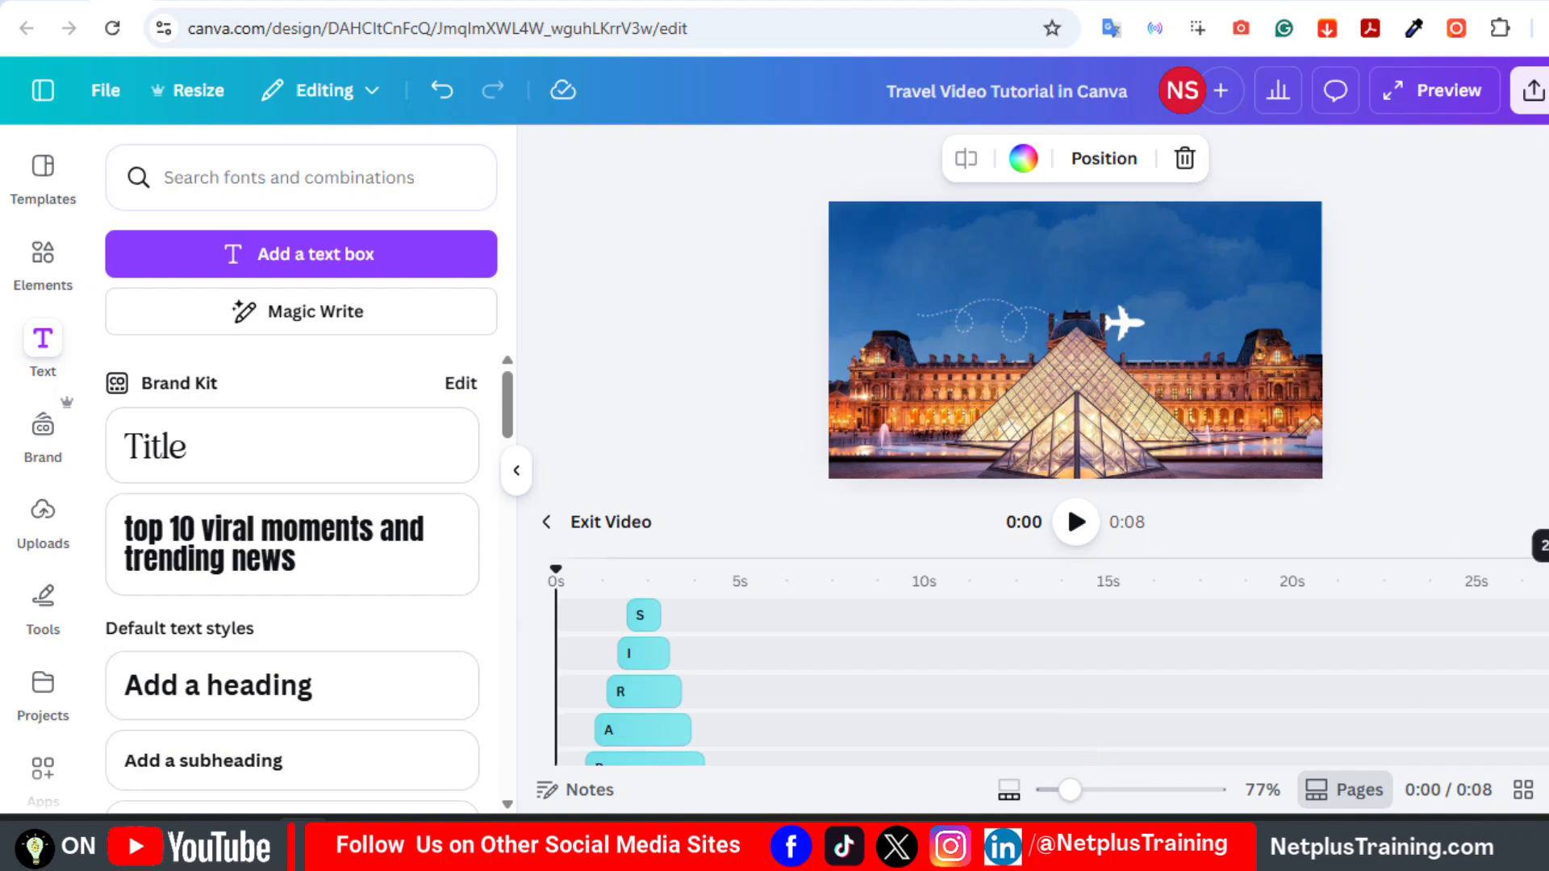
- Delete the PARIS letters, the Must-Visit Destinations text and its rounded outline from page 2
{"action": "left_click", "coordinate": [640, 618]}
{"action": "scroll", "coordinate": [1196, 637], "scroll_direction": "down", "scroll_amount": 2}
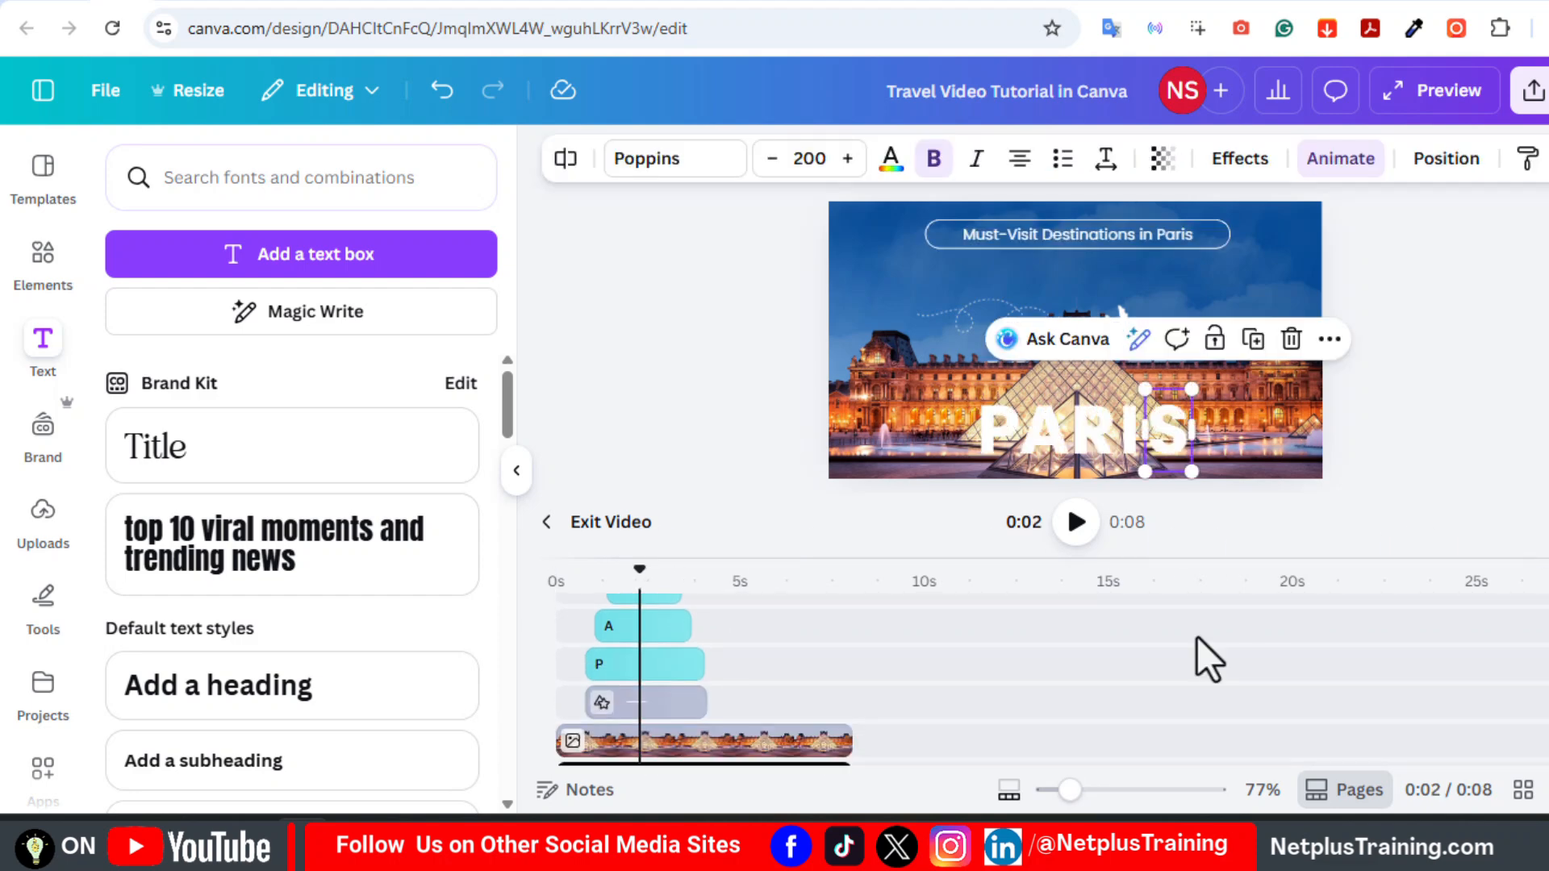
{"action": "left_click", "coordinate": [660, 705], "text": "shift"}
{"action": "key", "text": "Delete"}
- Stretch the yellow circle and Louvre Museum title clips over page 2's full duration, and delete the airplane route
{"action": "scroll", "coordinate": [697, 710], "scroll_direction": "up", "scroll_amount": 1}
{"action": "left_click", "coordinate": [784, 722]}
{"action": "left_click_drag", "start_coordinate": [784, 722], "coordinate": [848, 684]}
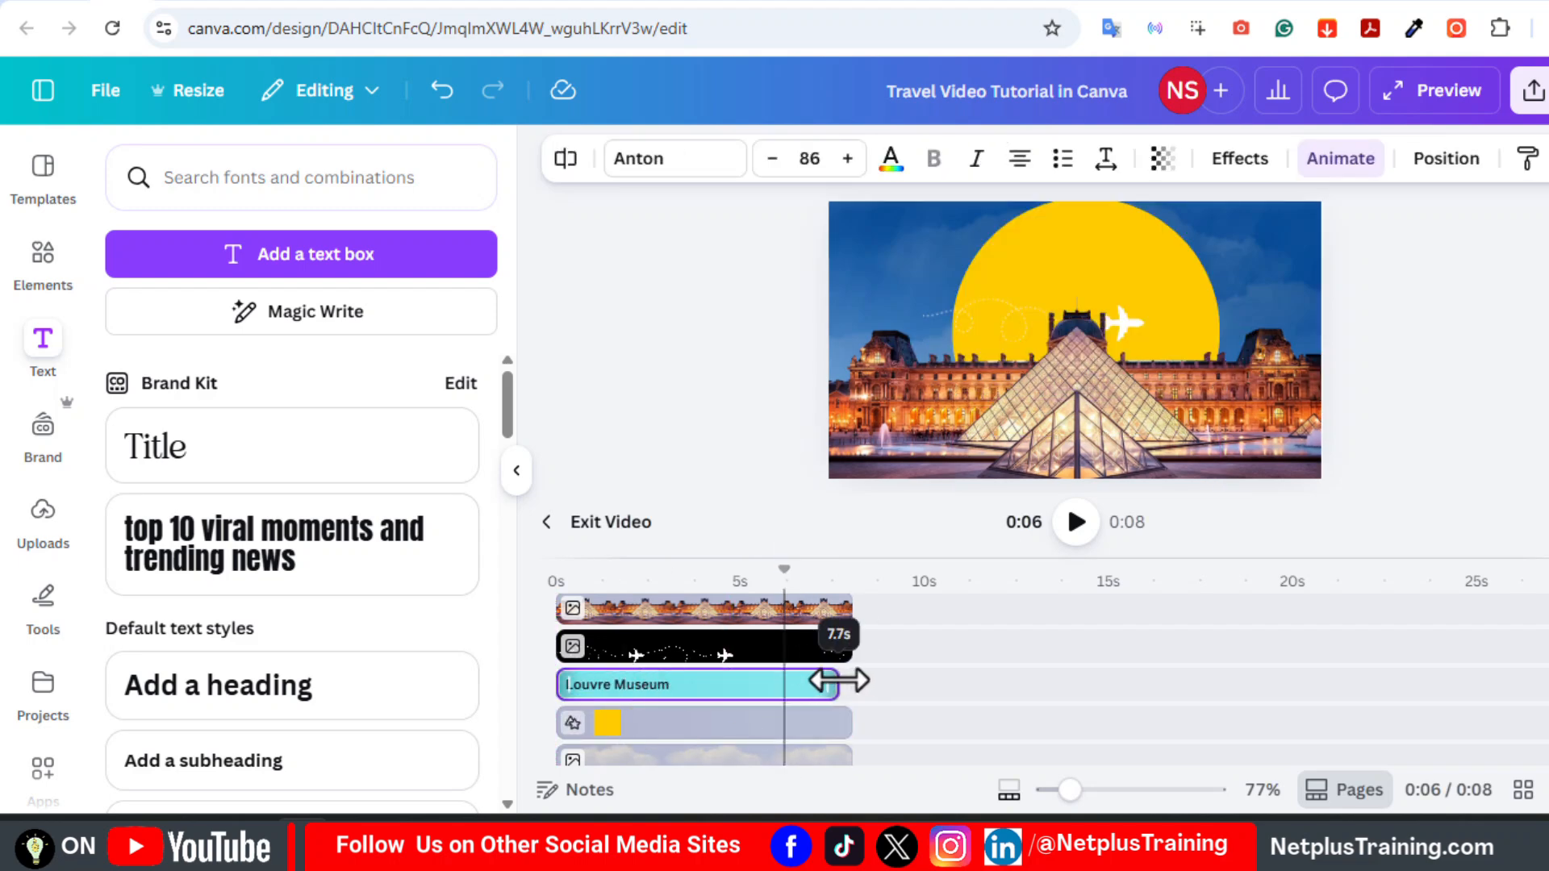
{"action": "left_click", "coordinate": [793, 657]}
{"action": "key", "text": "Delete"}
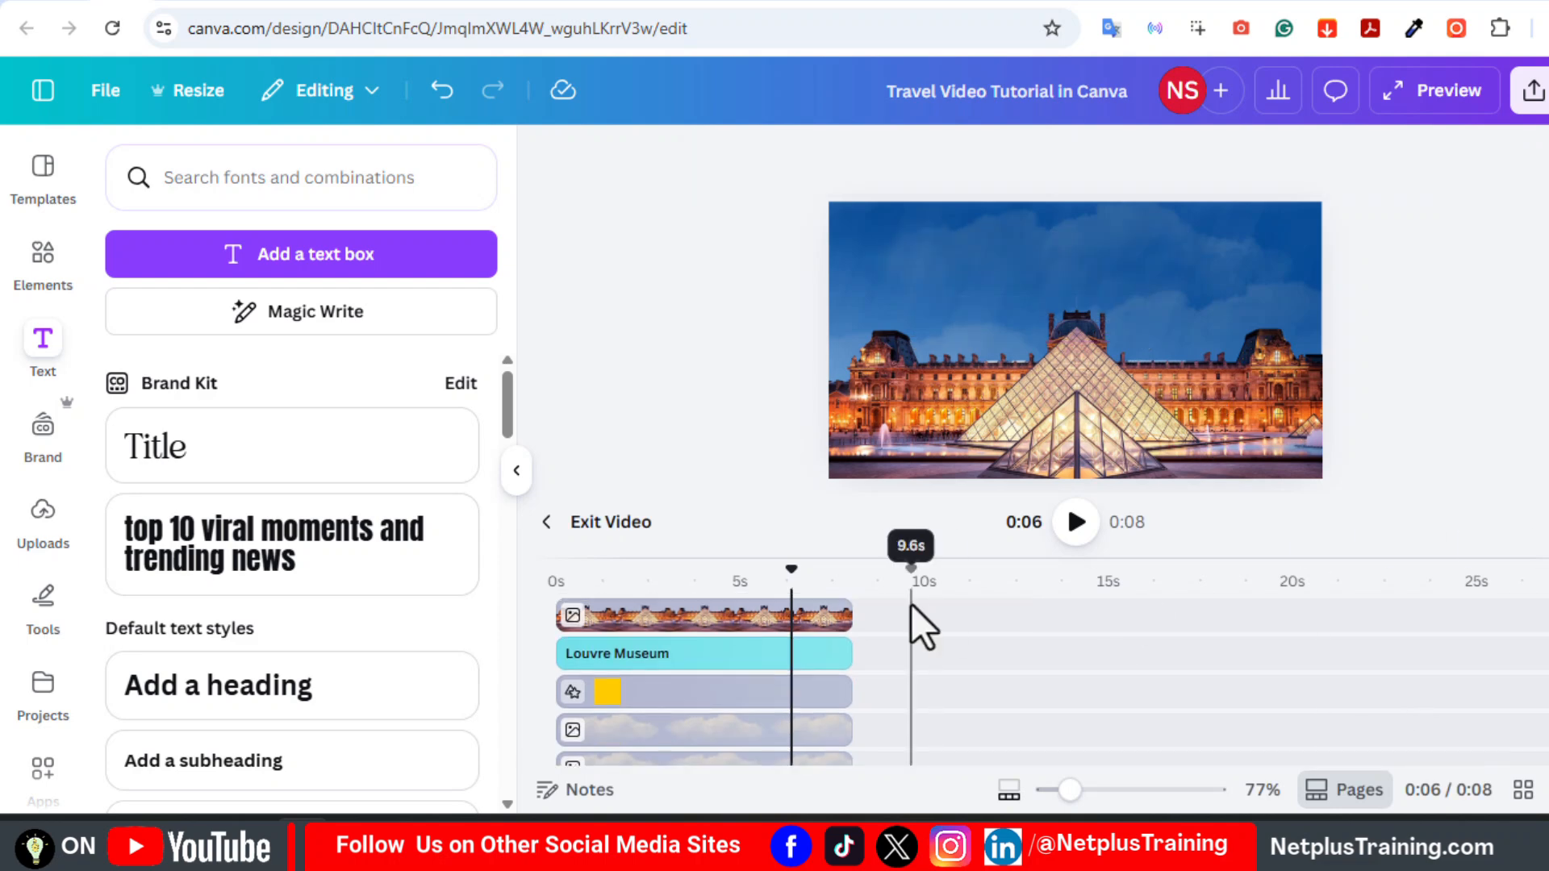
- Add the uploaded Notre-Dame cathedral photo to page 2 and enlarge it to cover the whole canvas
{"action": "left_click", "coordinate": [736, 617]}
{"action": "left_click", "coordinate": [42, 520]}
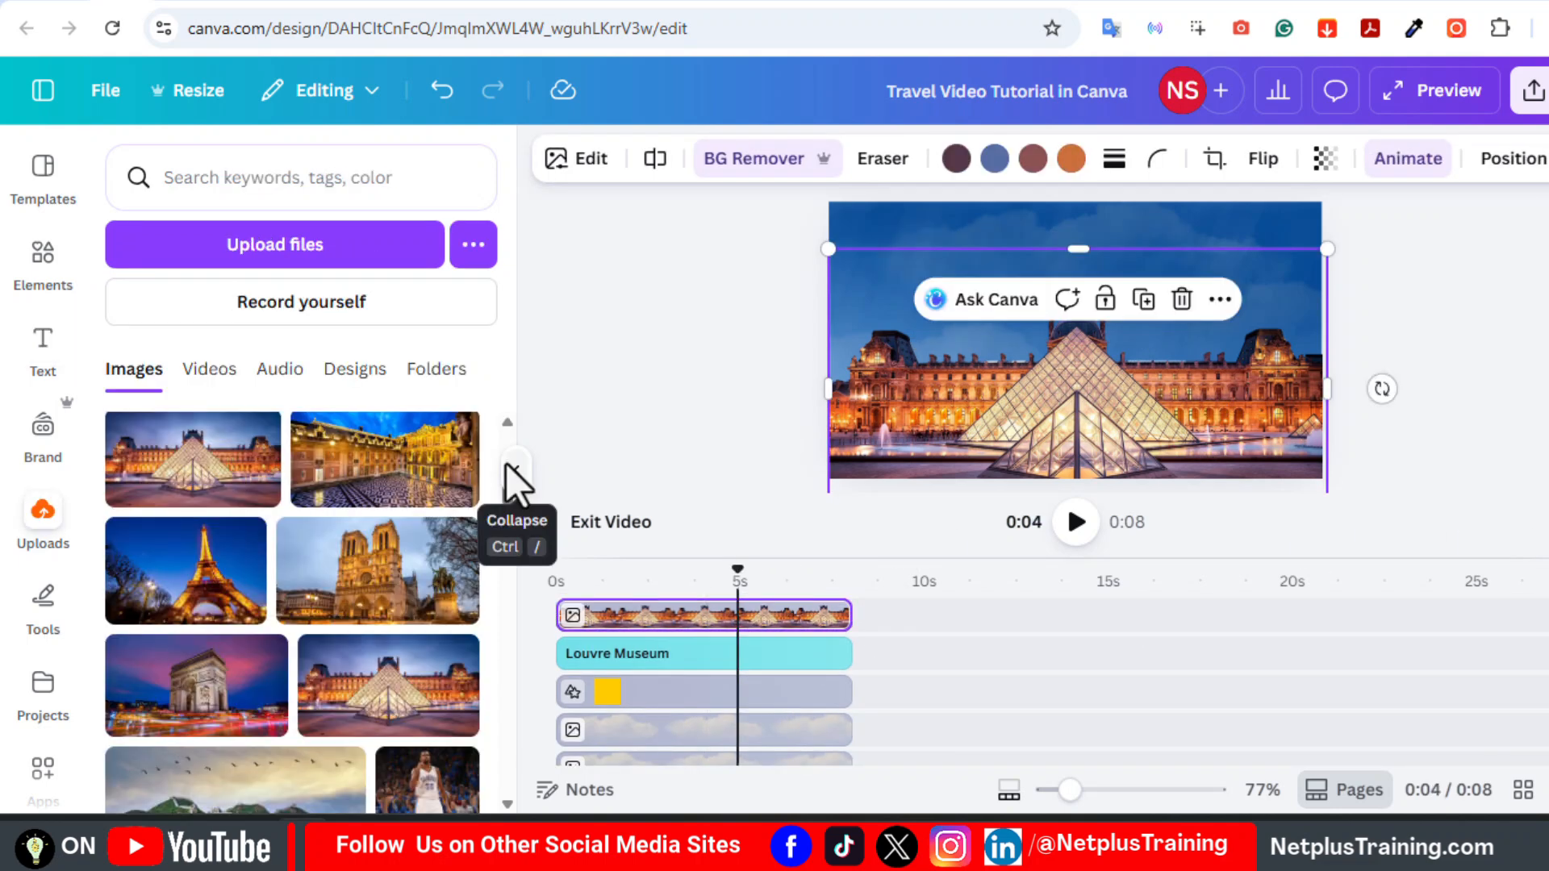
{"action": "left_click_drag", "start_coordinate": [387, 569], "coordinate": [616, 615]}
{"action": "left_click_drag", "start_coordinate": [733, 619], "coordinate": [858, 623]}
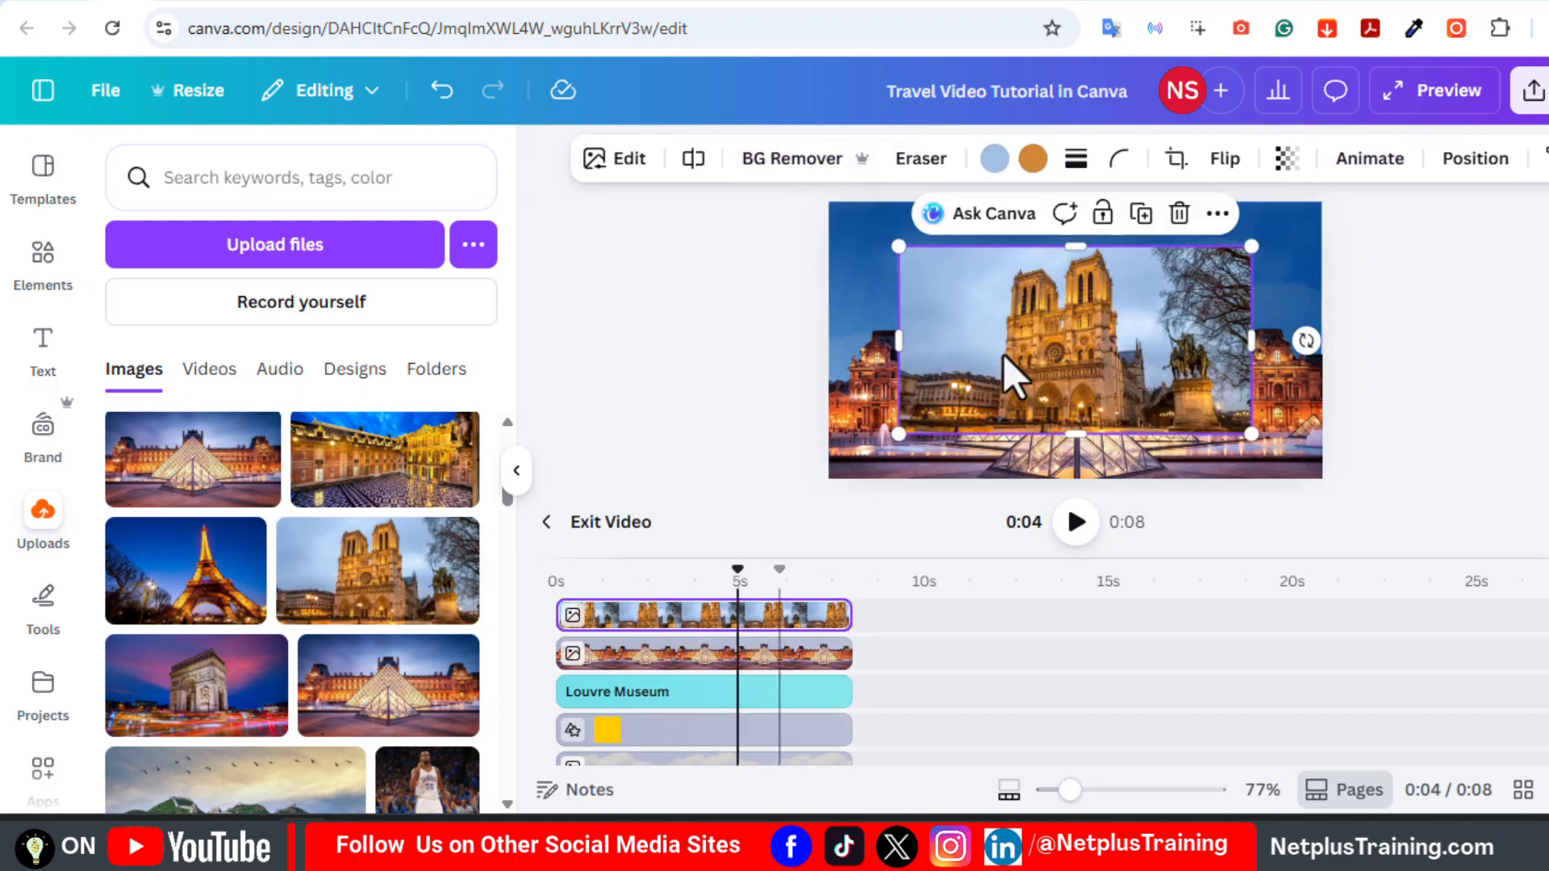
{"action": "left_click_drag", "start_coordinate": [899, 246], "coordinate": [821, 197]}
{"action": "left_click_drag", "start_coordinate": [1251, 434], "coordinate": [1364, 484]}
{"action": "left_click_drag", "start_coordinate": [1363, 198], "coordinate": [1363, 198]}
- Remove the cathedral photo's background and move the Louvre cutout off the canvas past its left edge
{"action": "left_click", "coordinate": [776, 160]}
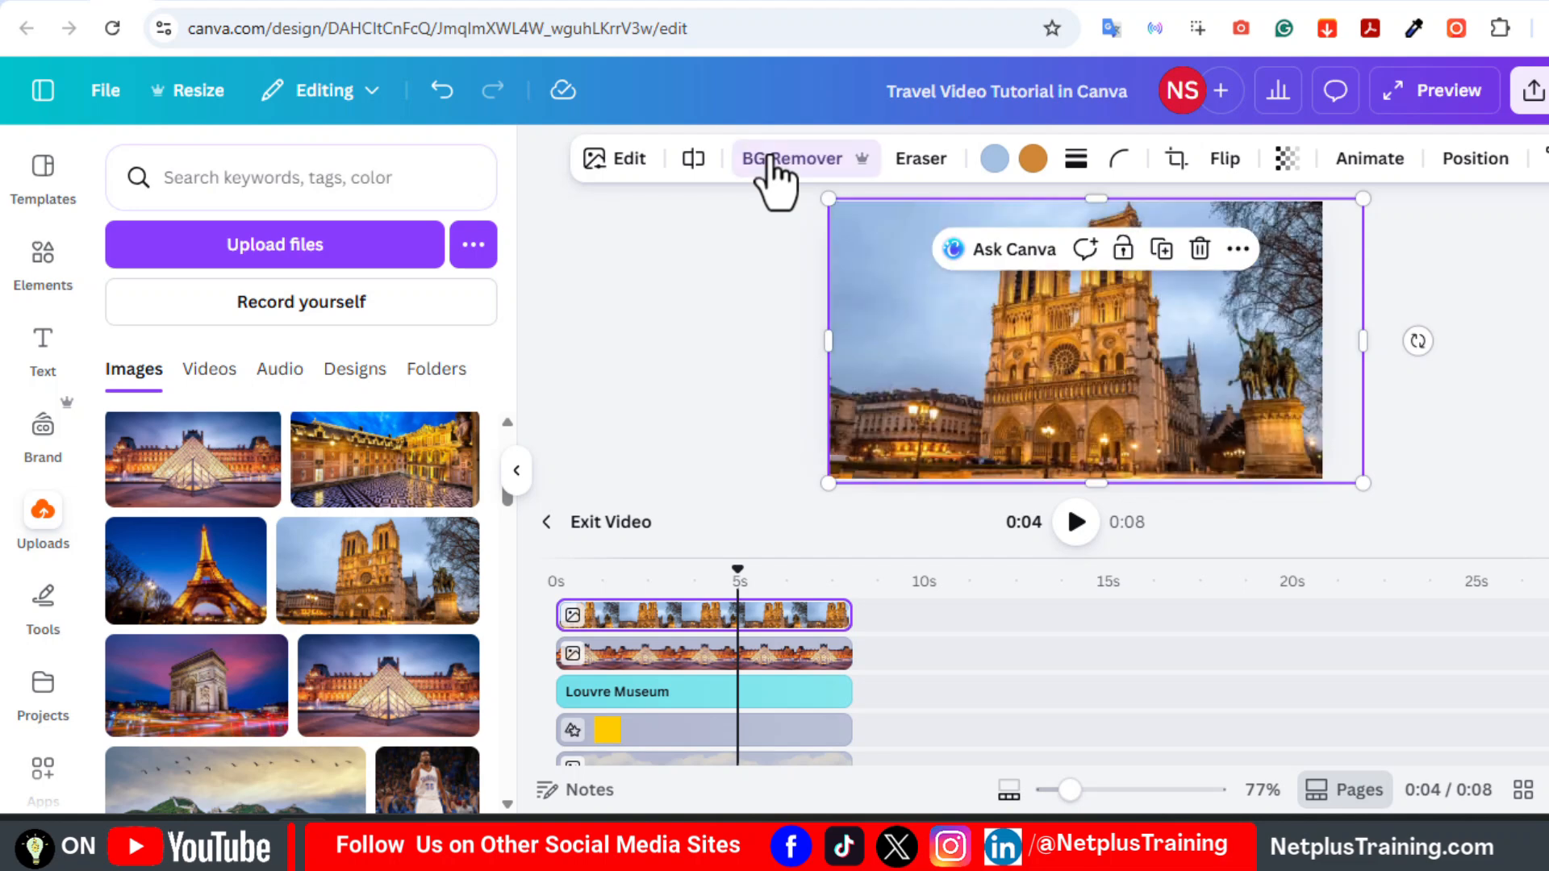
{"action": "left_click", "coordinate": [710, 657]}
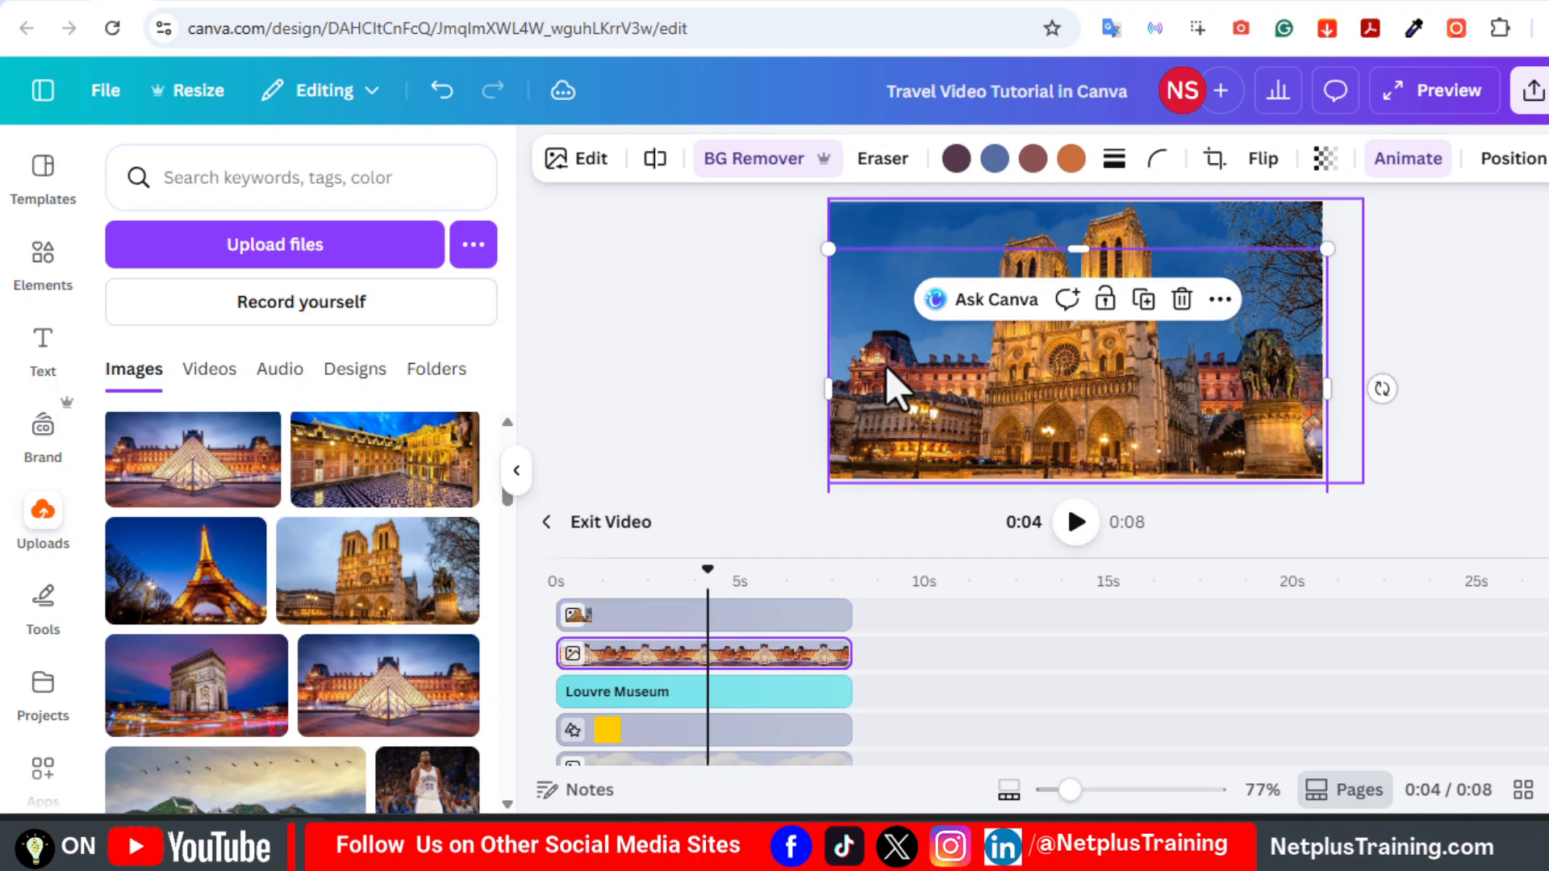
{"action": "left_click_drag", "start_coordinate": [886, 366], "coordinate": [806, 414]}
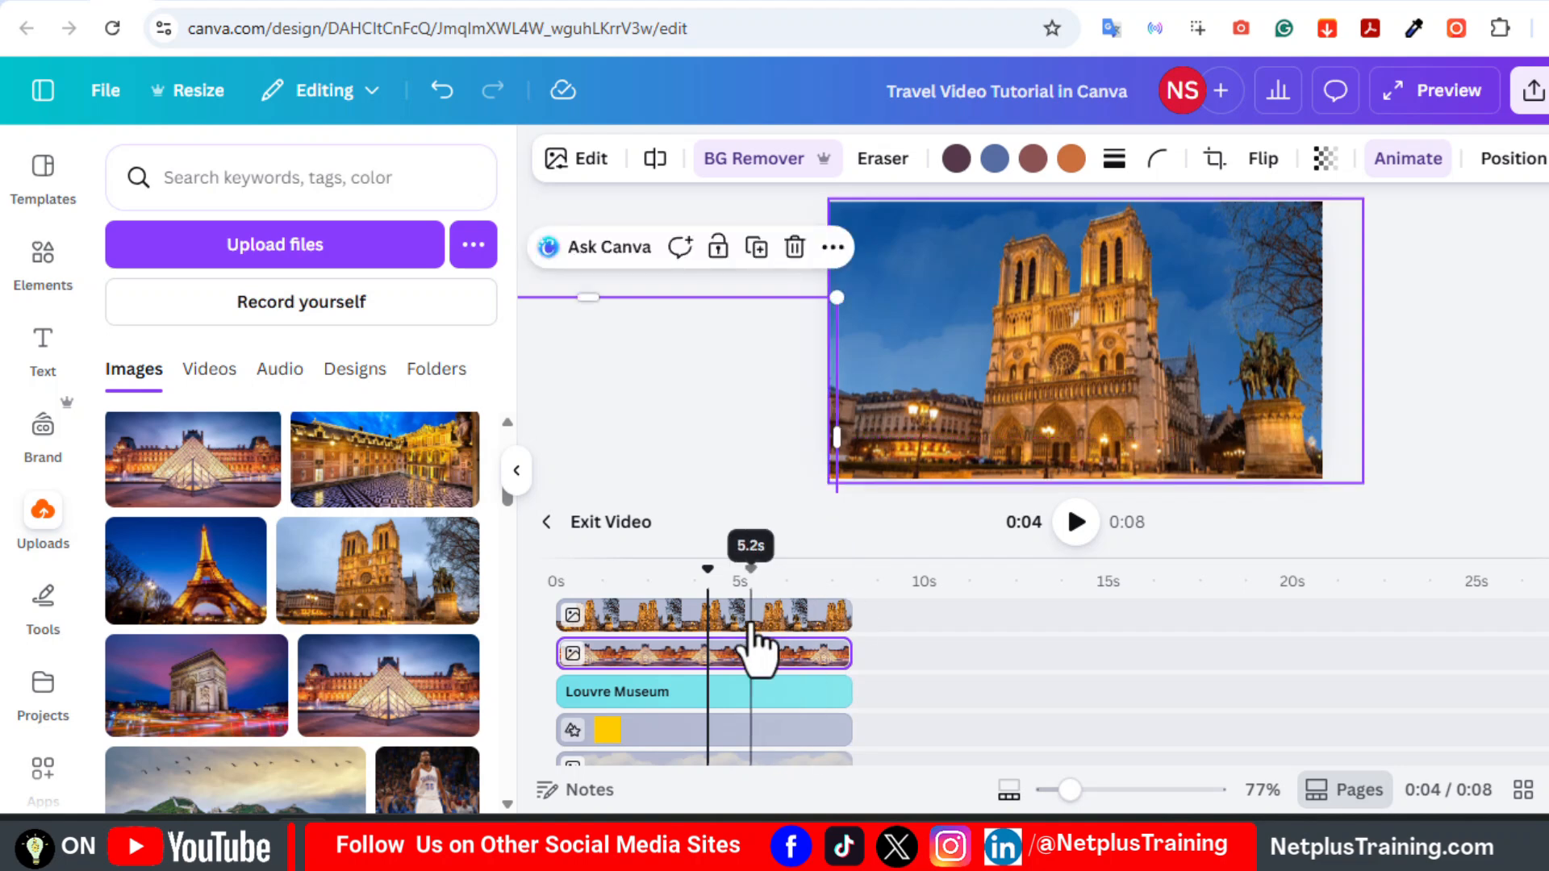
- Copy the cathedral cutout from page 2 and paste it onto page 1
{"action": "left_click", "coordinate": [815, 615]}
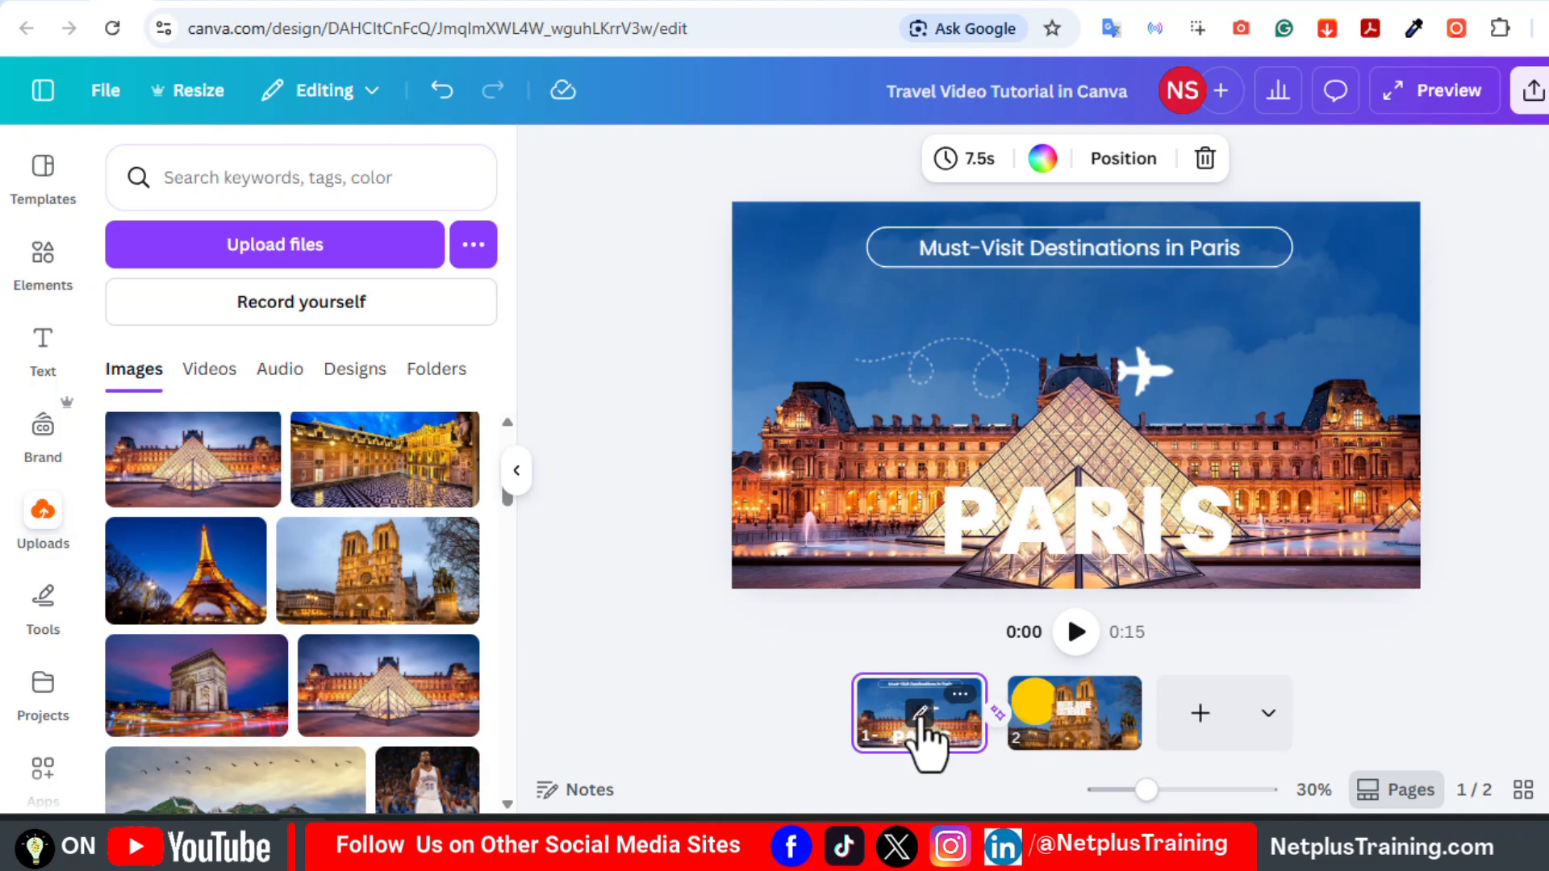
{"action": "left_click", "coordinate": [919, 711]}
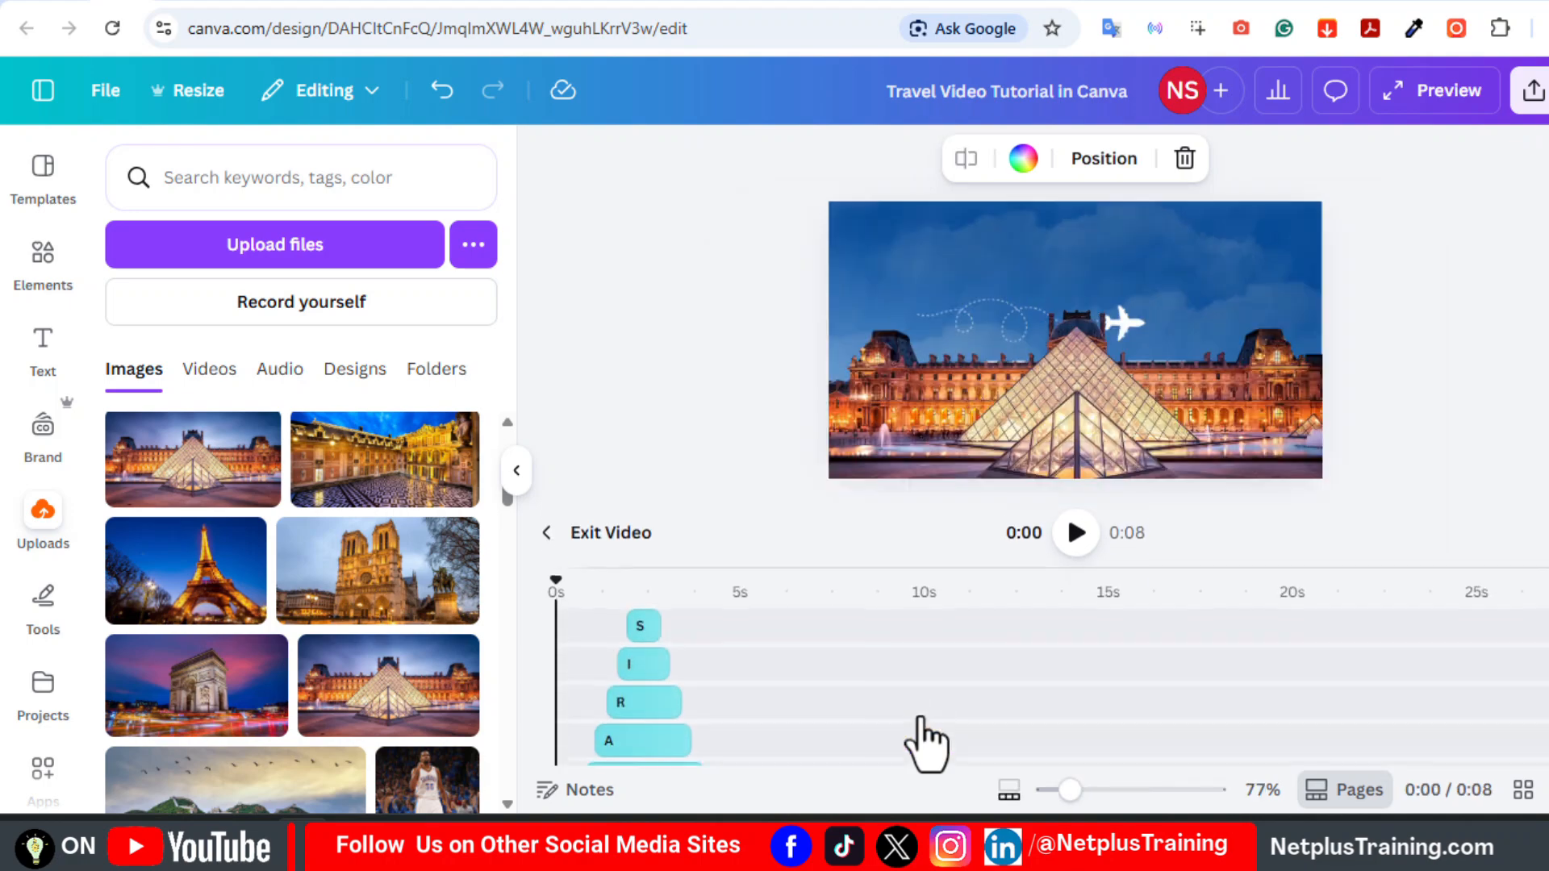
{"action": "left_click", "coordinate": [1362, 393]}
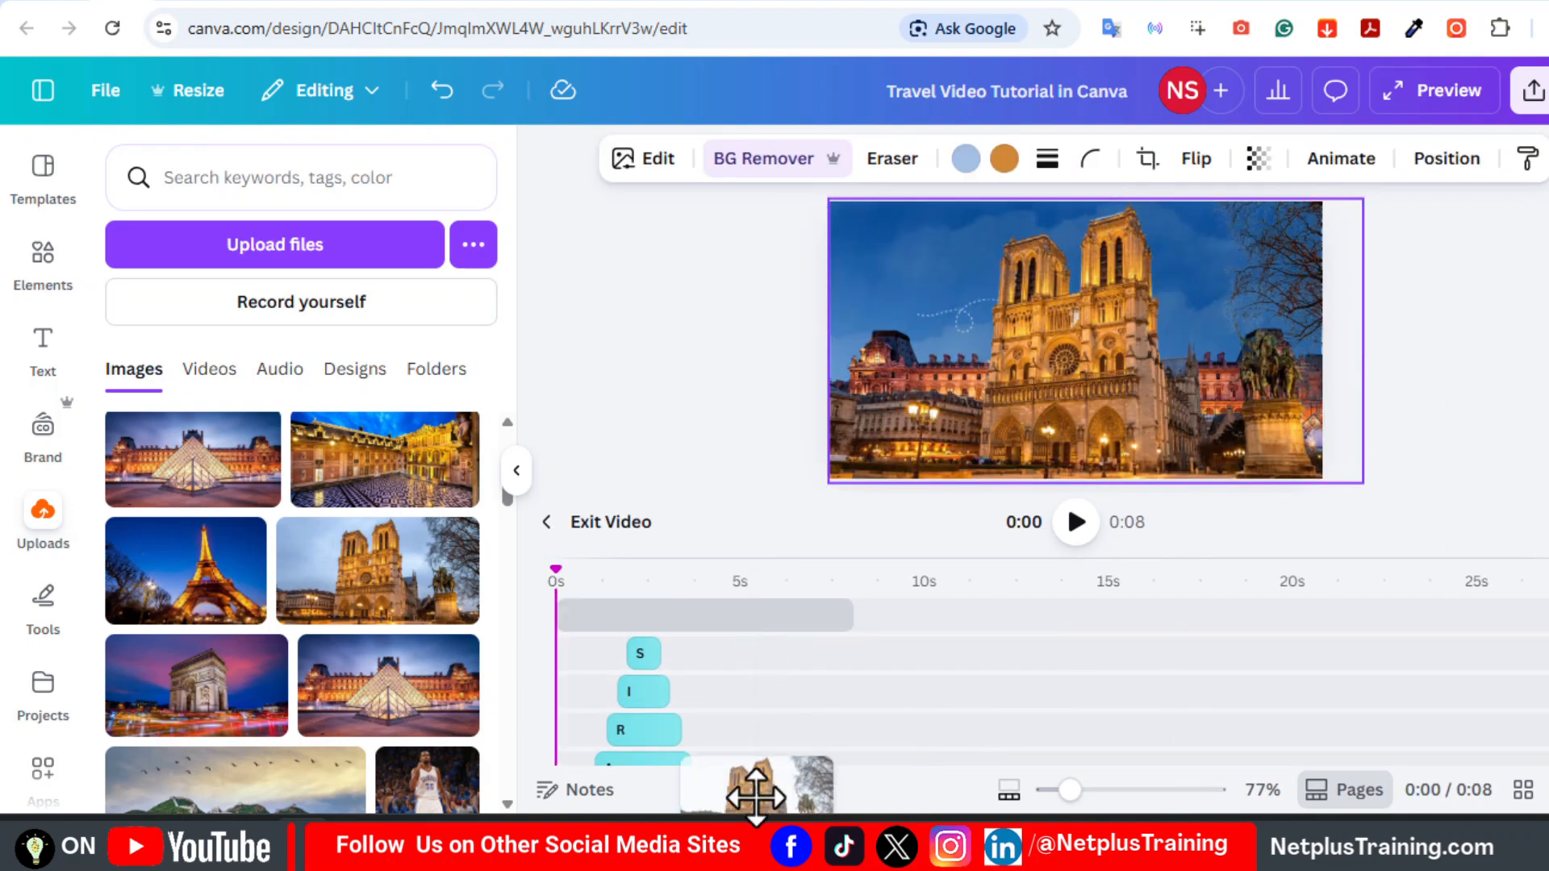
- Place the cathedral layer directly beneath the Louvre cutout on page 1 and move it off the canvas past its right edge
{"action": "scroll", "coordinate": [756, 714], "scroll_direction": "down", "scroll_amount": 3}
{"action": "left_click_drag", "start_coordinate": [755, 713], "coordinate": [756, 718]}
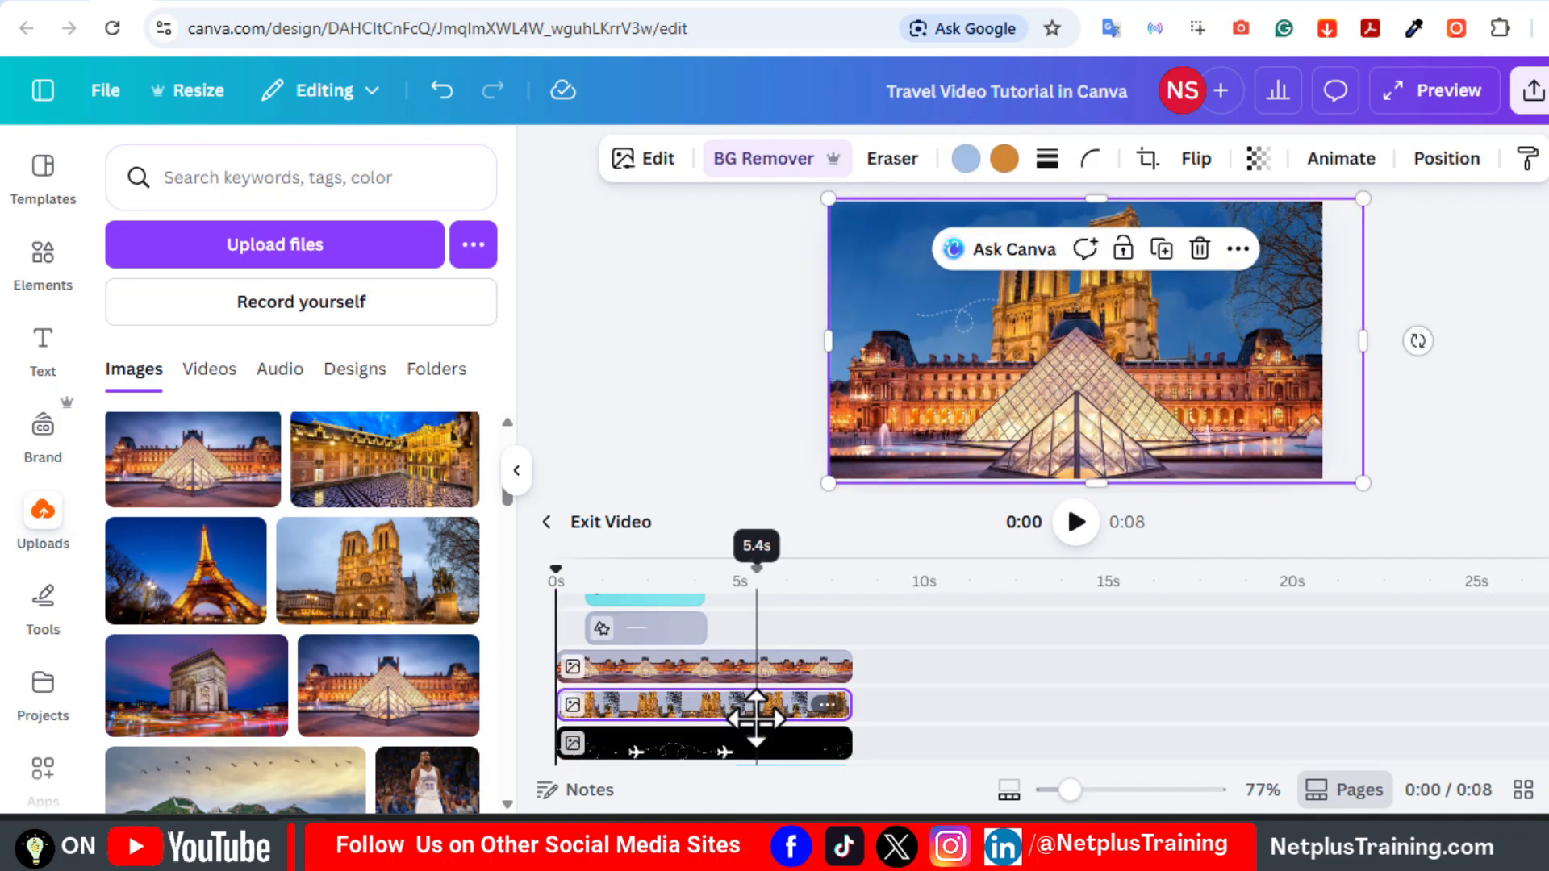
{"action": "left_click_drag", "start_coordinate": [967, 290], "coordinate": [1329, 301]}
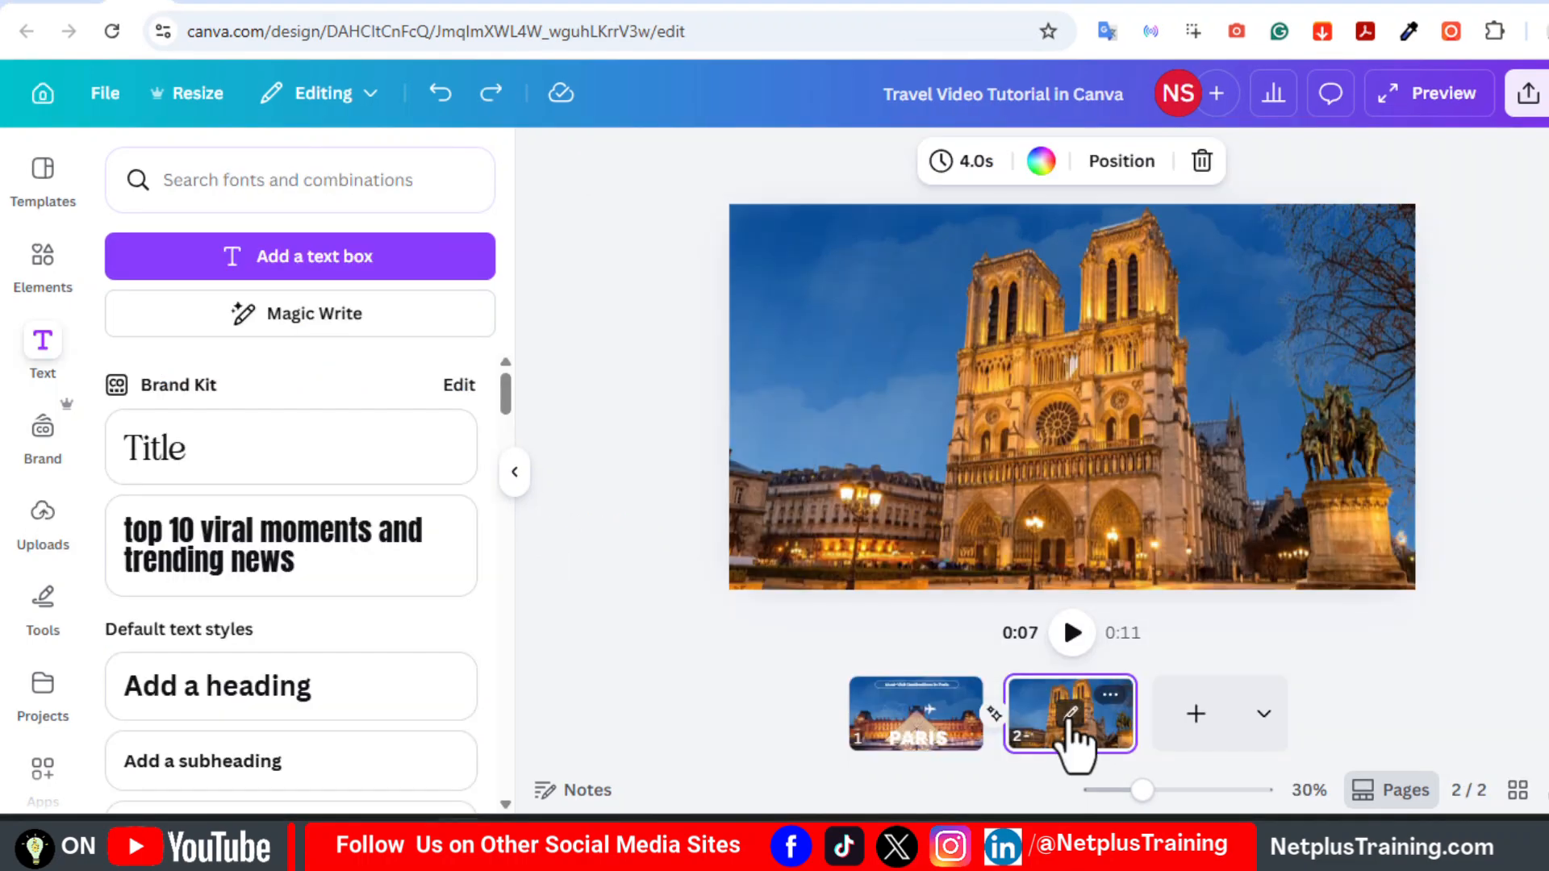
- Try shifting page 2's Louvre cutout so it slightly overlaps the canvas's left edge, and undo the move
{"action": "left_click", "coordinate": [1072, 743]}
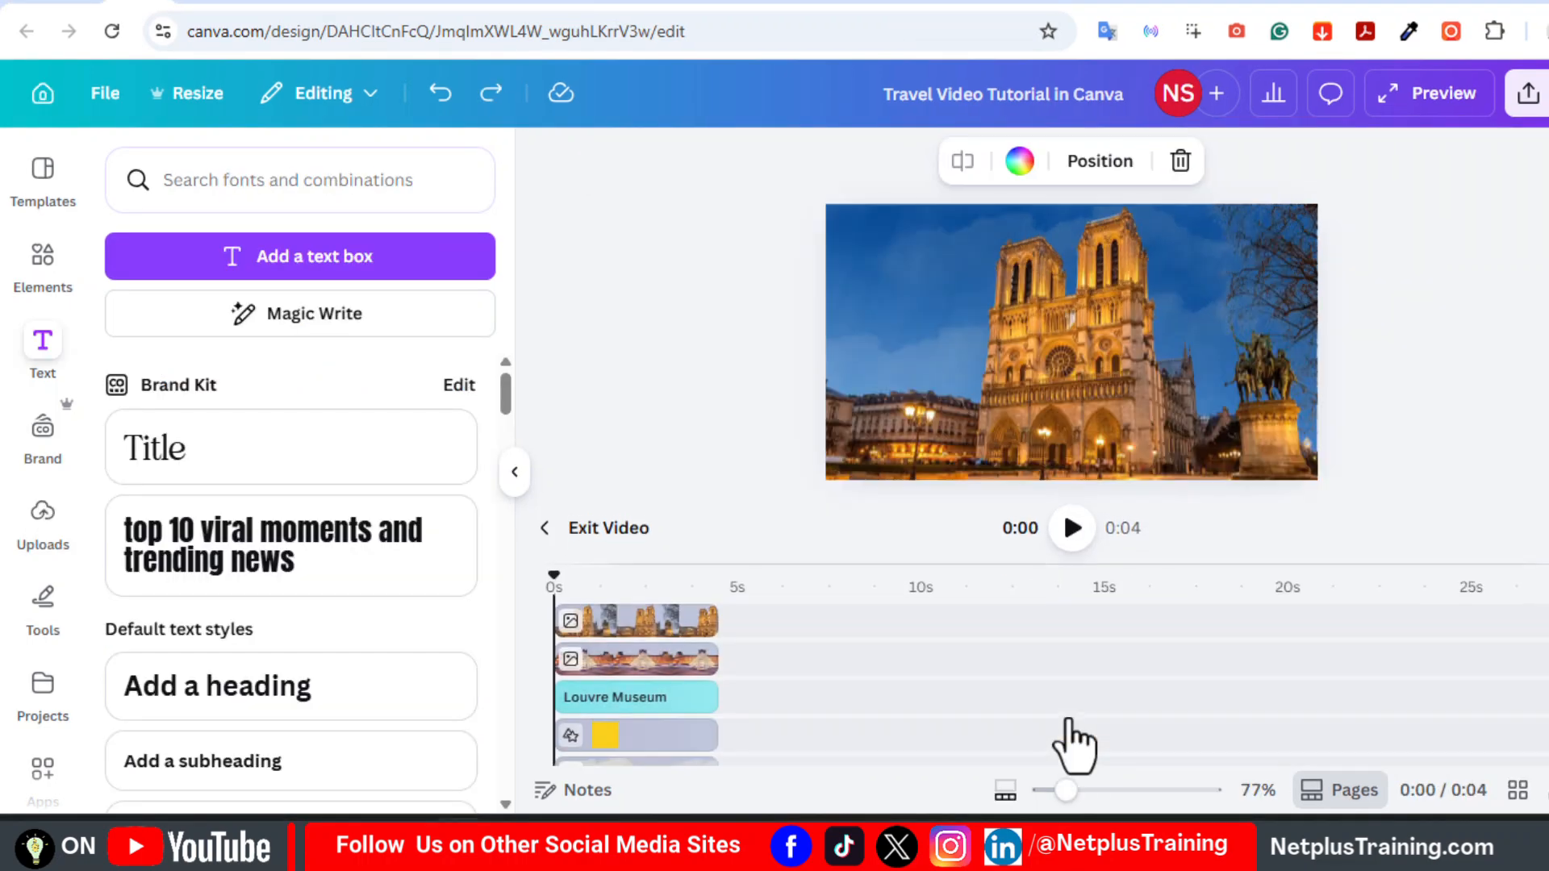
{"action": "left_click", "coordinate": [651, 617]}
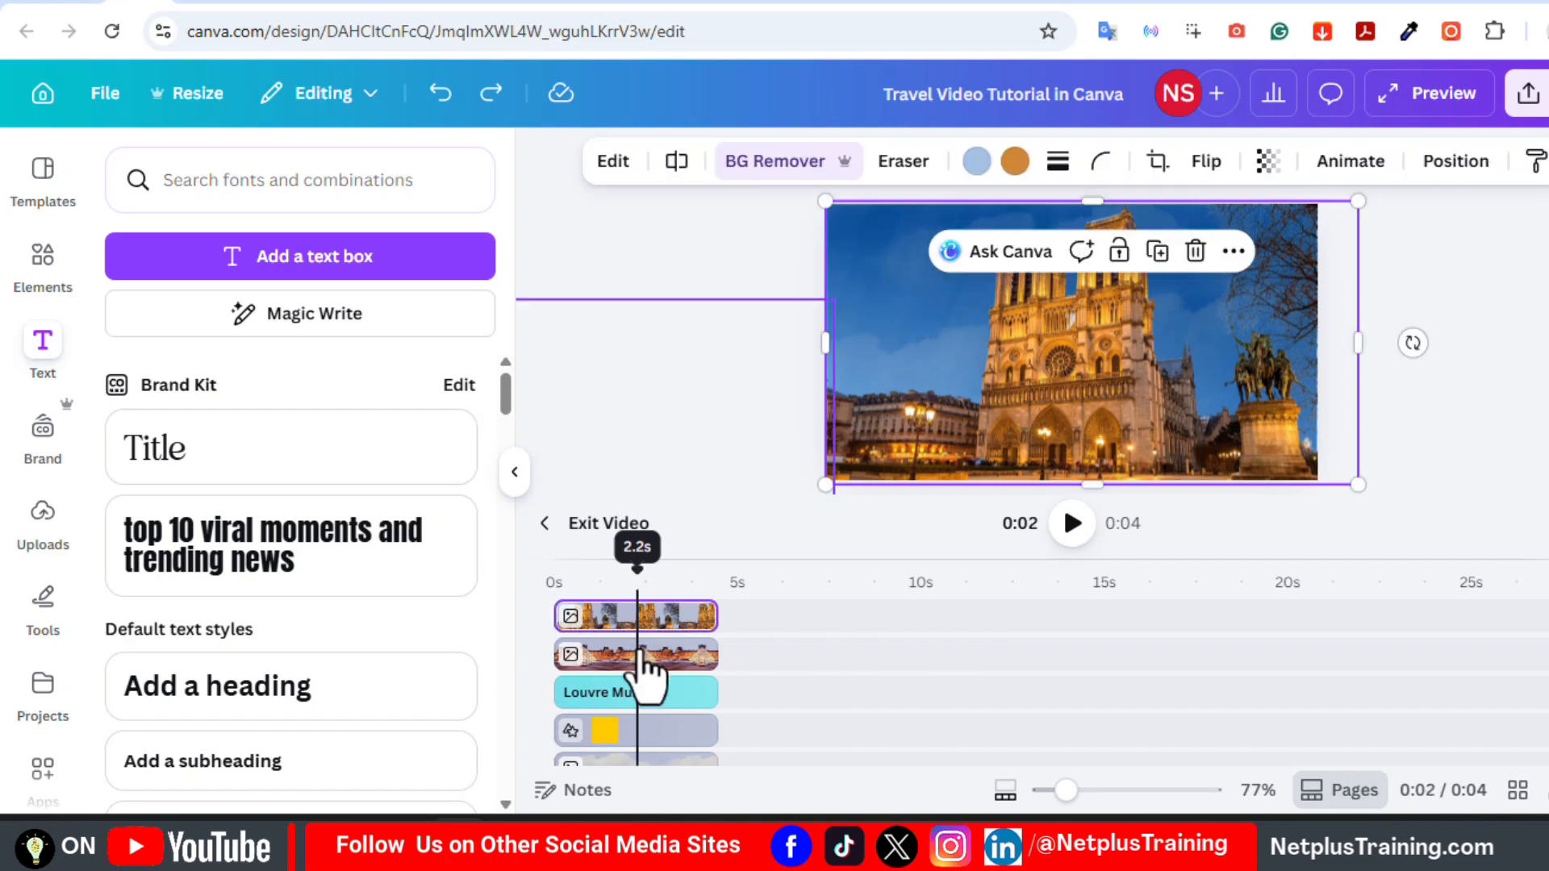
{"action": "left_click", "coordinate": [644, 655]}
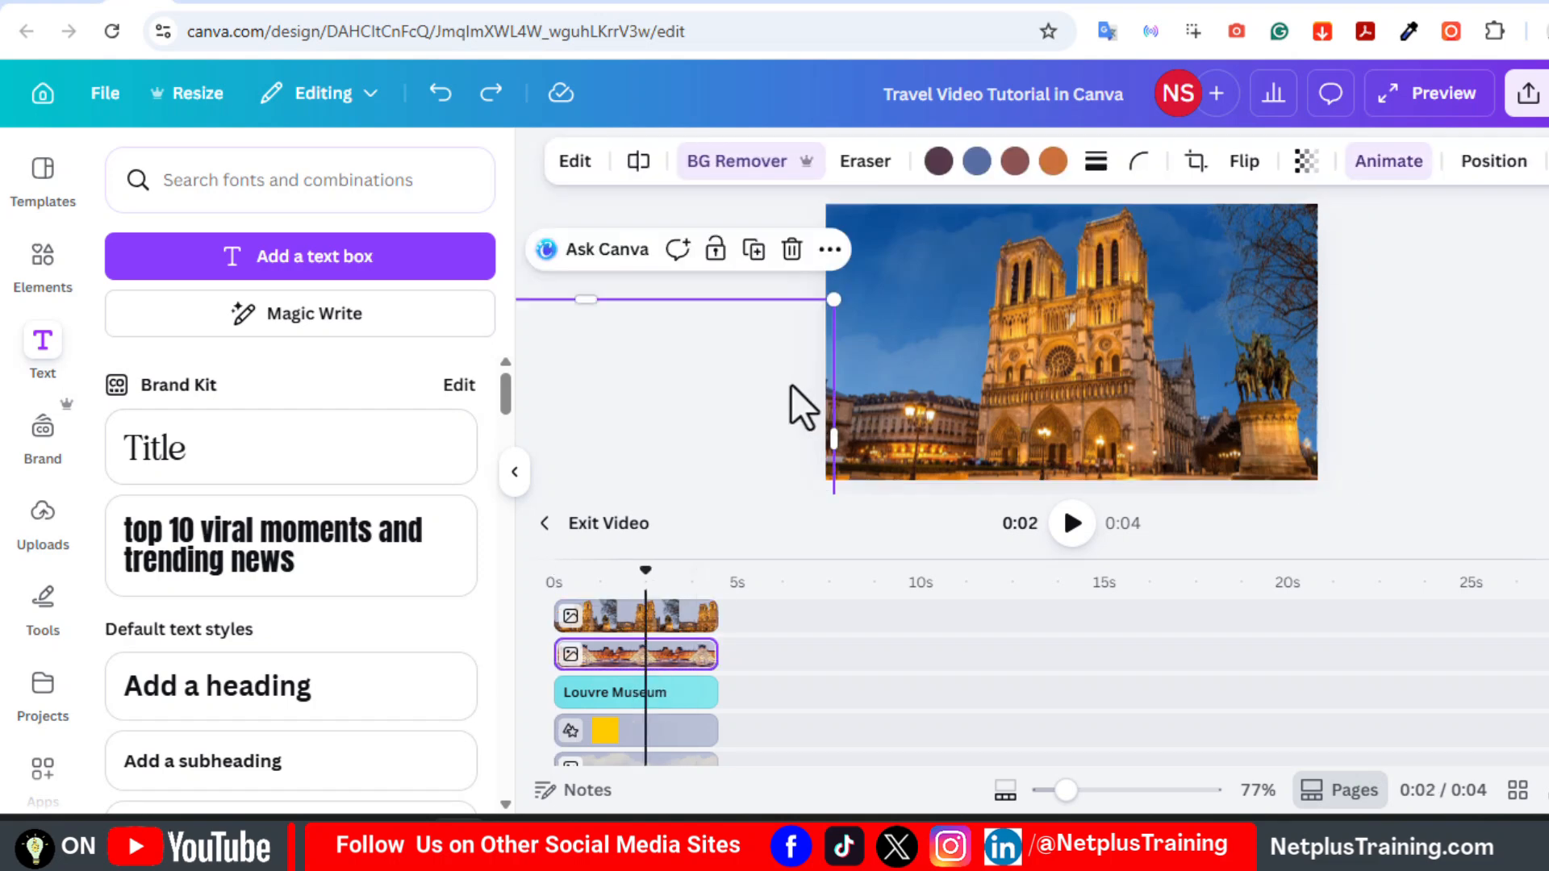
{"action": "left_click_drag", "start_coordinate": [803, 407], "coordinate": [806, 333]}
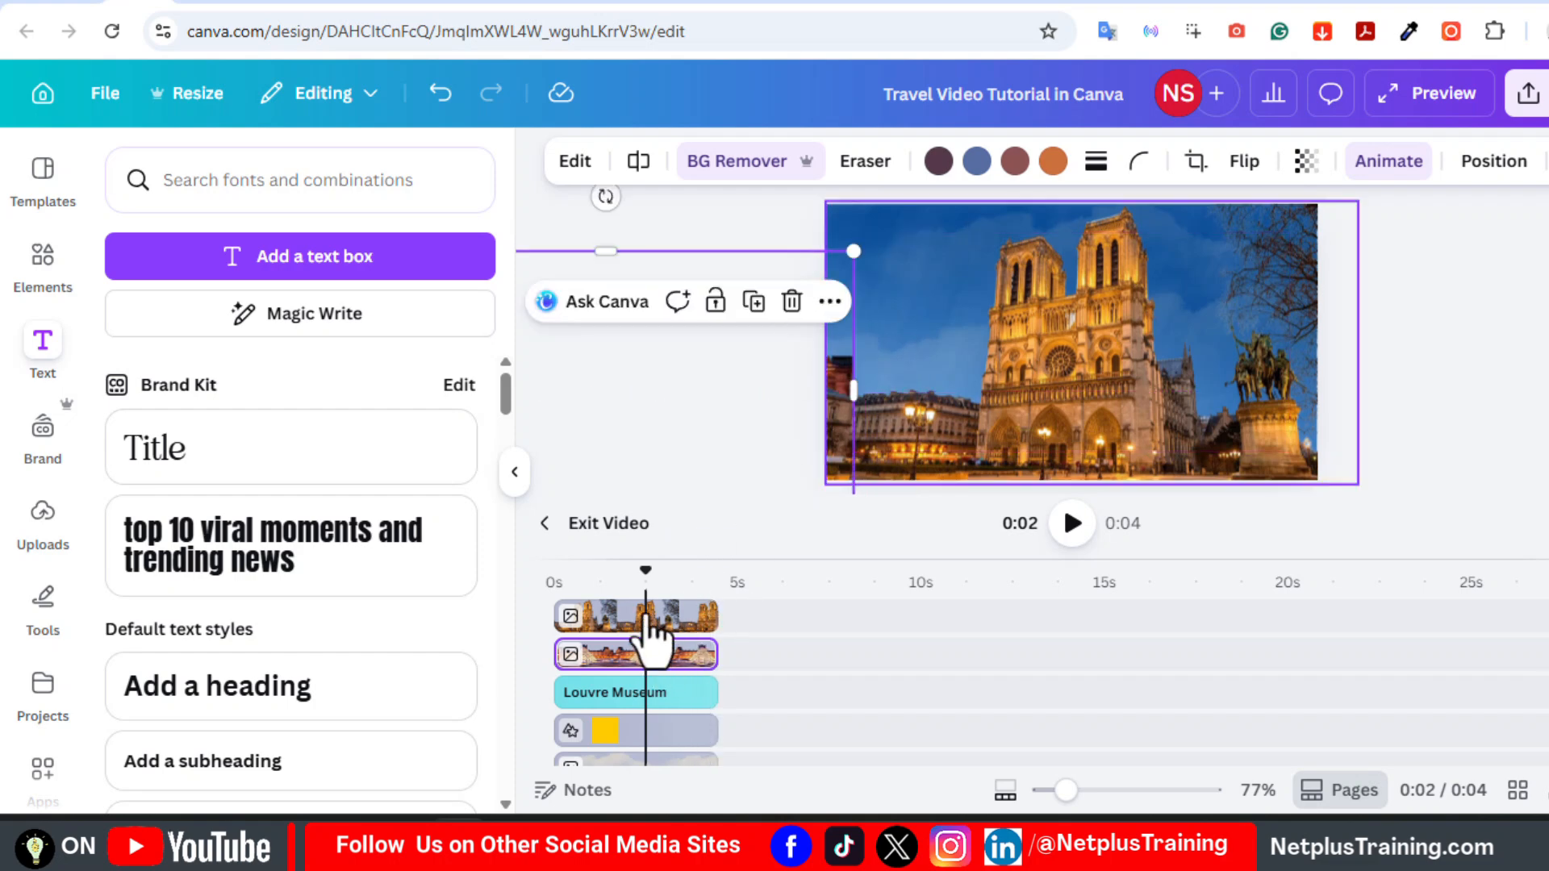
{"action": "left_click", "coordinate": [646, 615]}
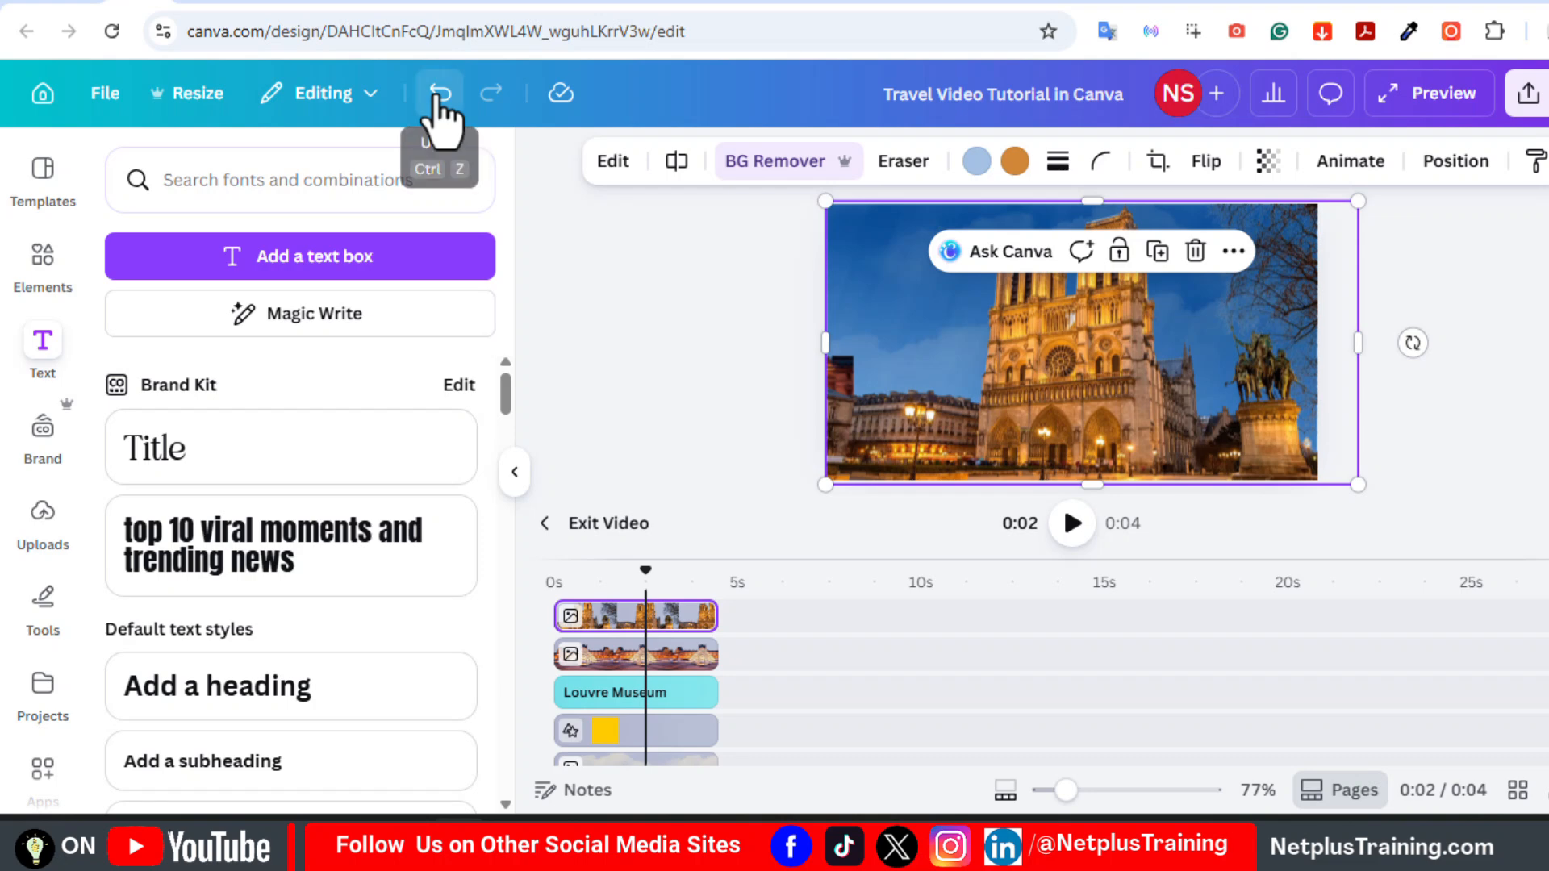
{"action": "left_click", "coordinate": [440, 94]}
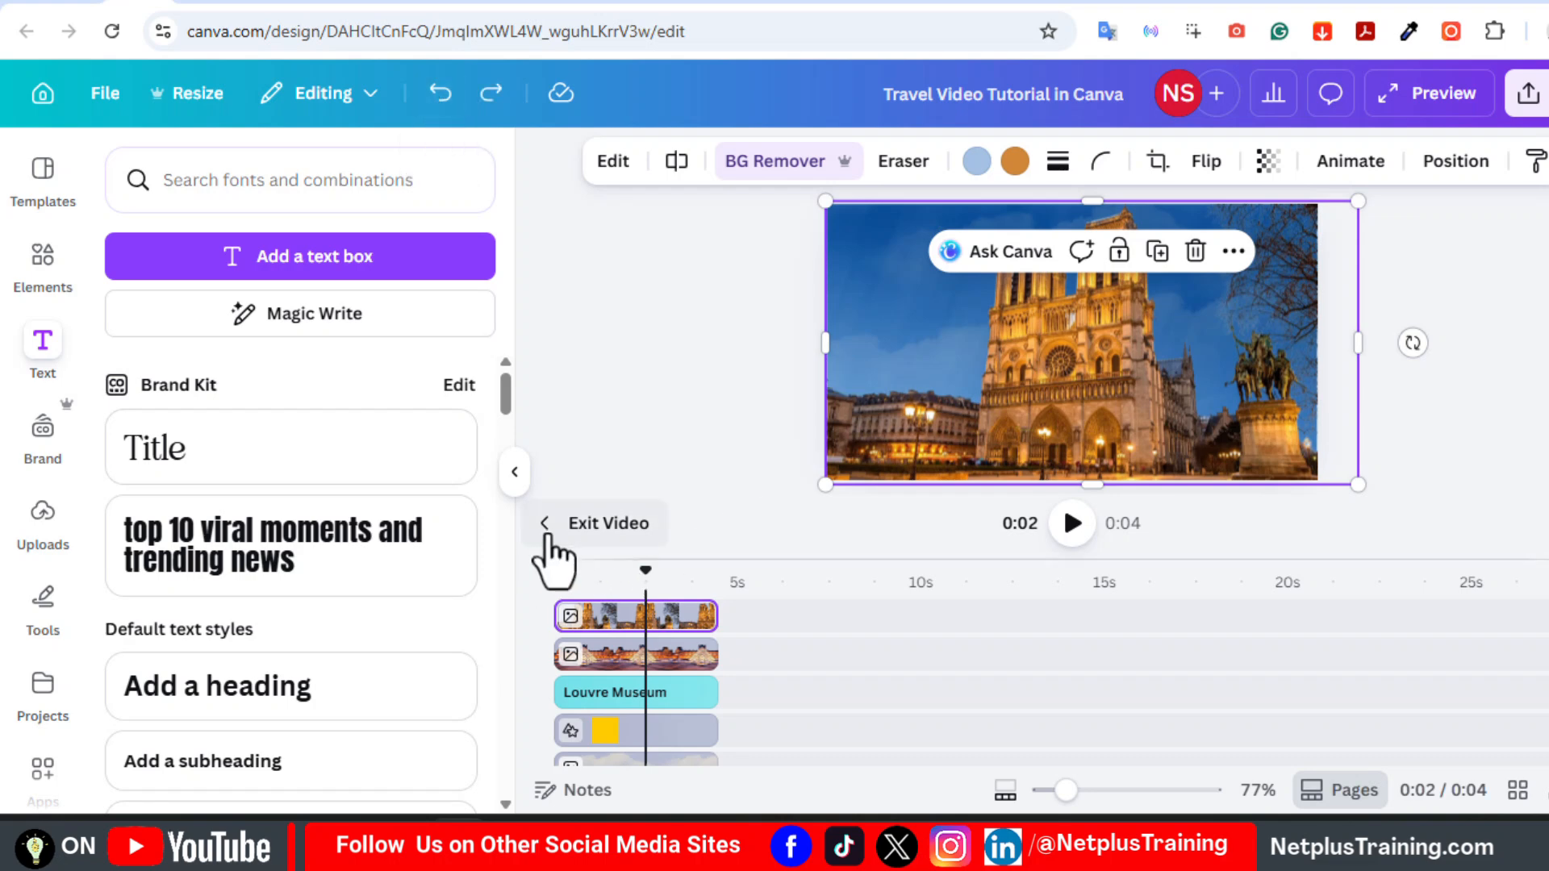
- Compare where the Louvre and cathedral cutouts sit on page 1 and on page 2
{"action": "left_click", "coordinate": [550, 528]}
{"action": "left_click", "coordinate": [921, 708]}
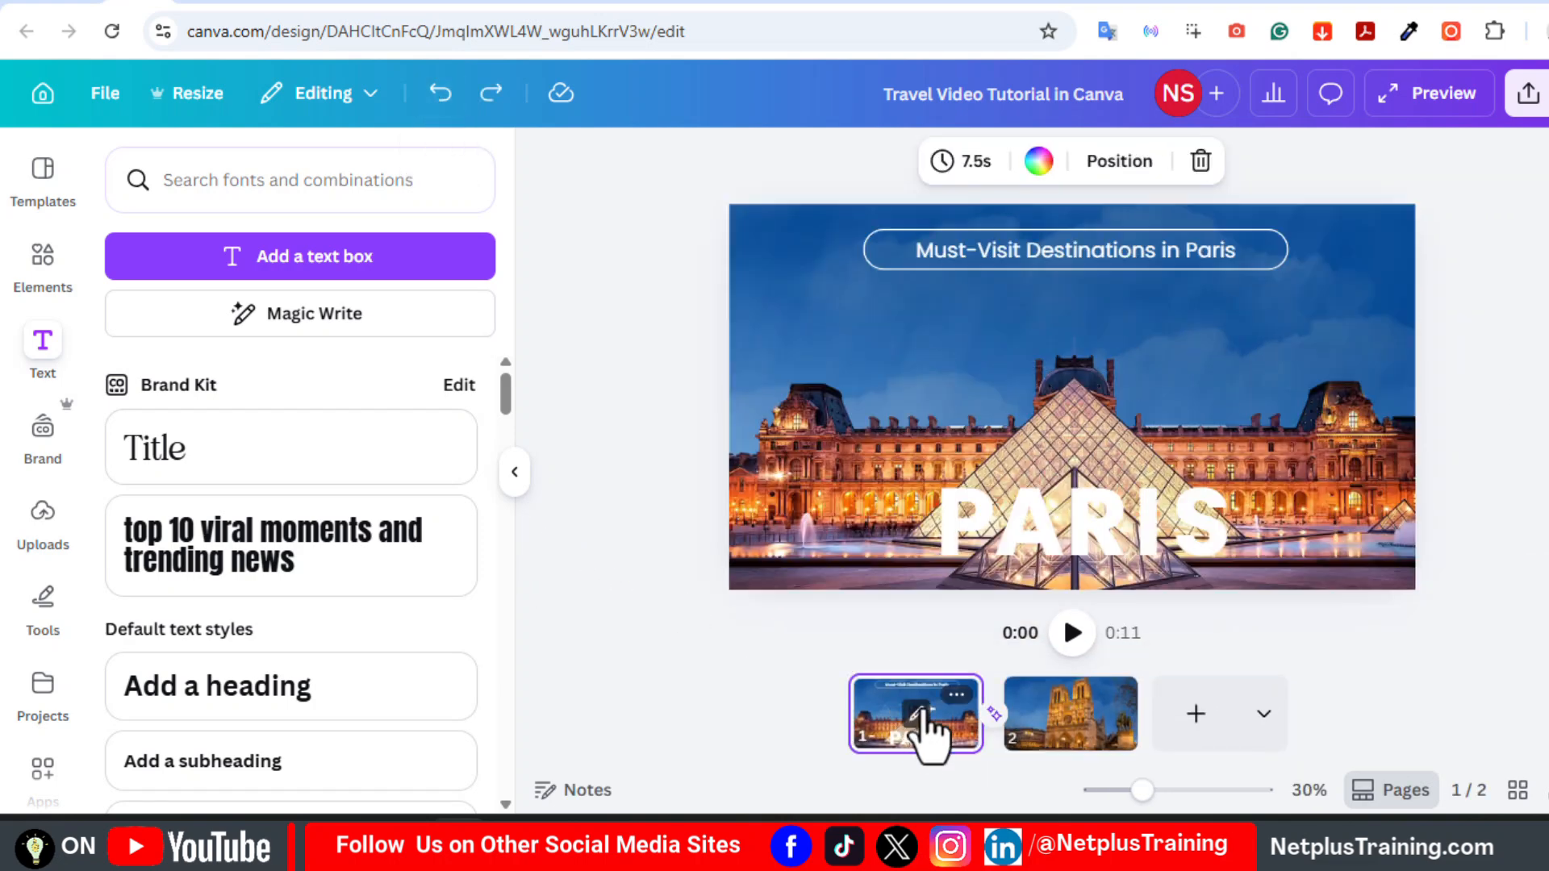
{"action": "left_click", "coordinate": [921, 718]}
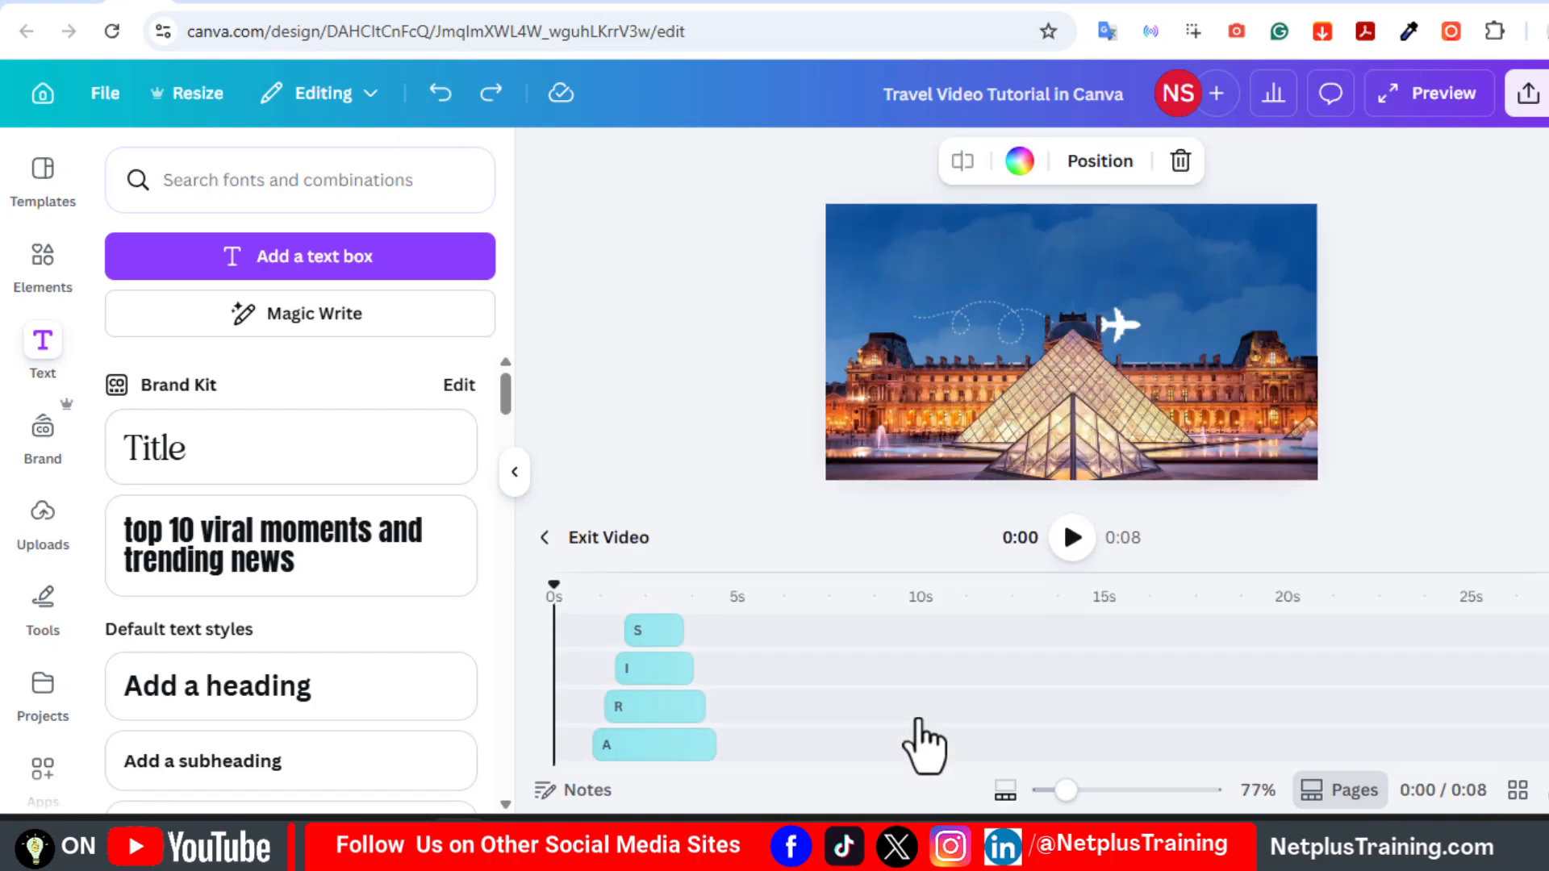
{"action": "left_click", "coordinate": [1004, 376]}
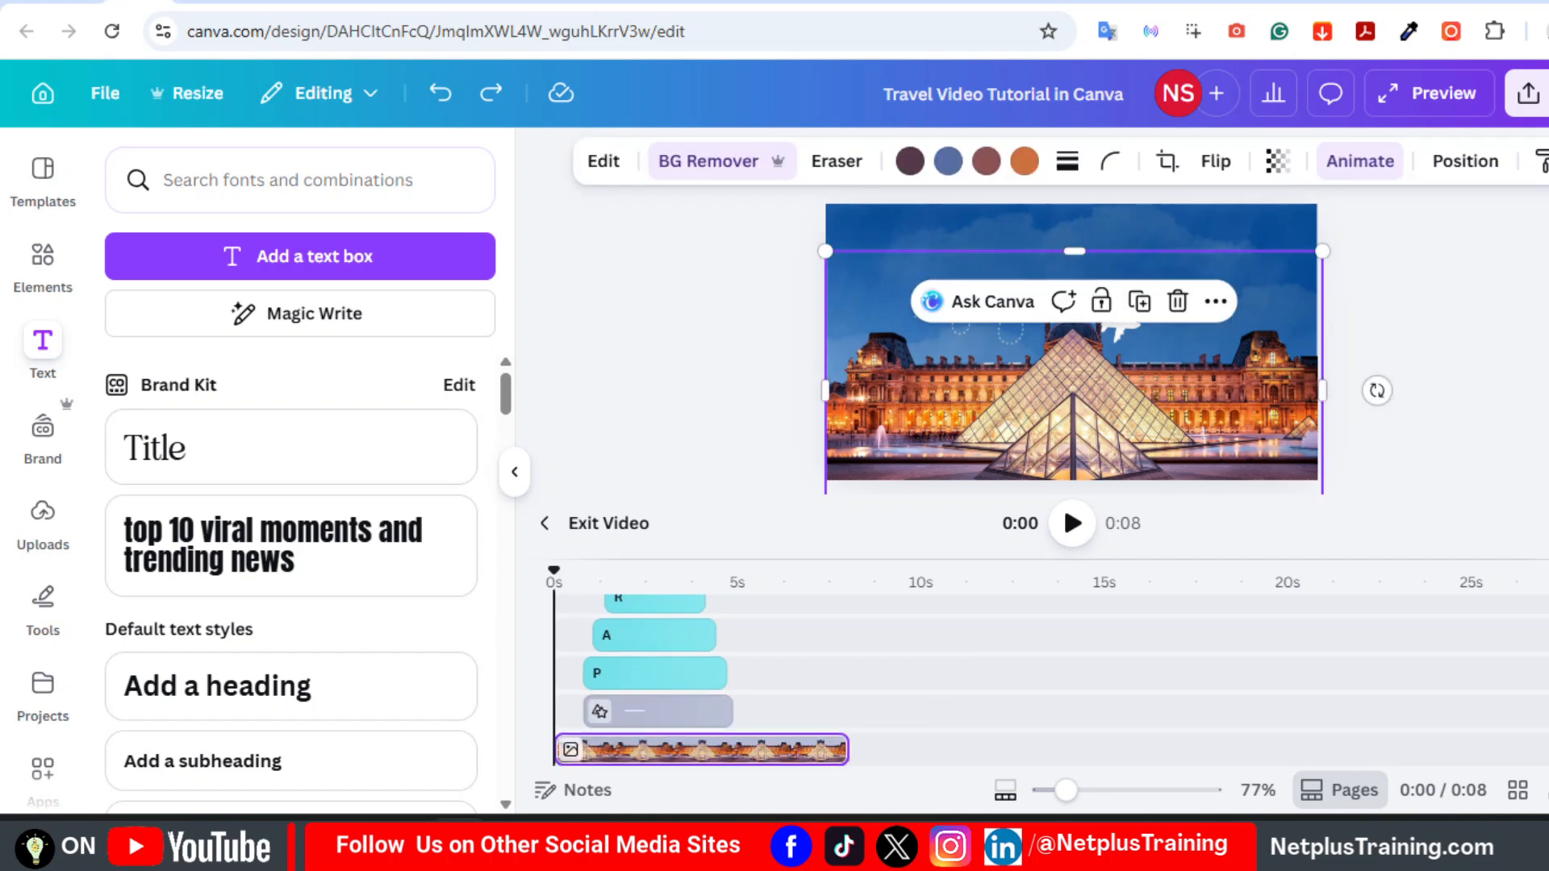
{"action": "scroll", "coordinate": [1052, 680], "scroll_direction": "down", "scroll_amount": 1}
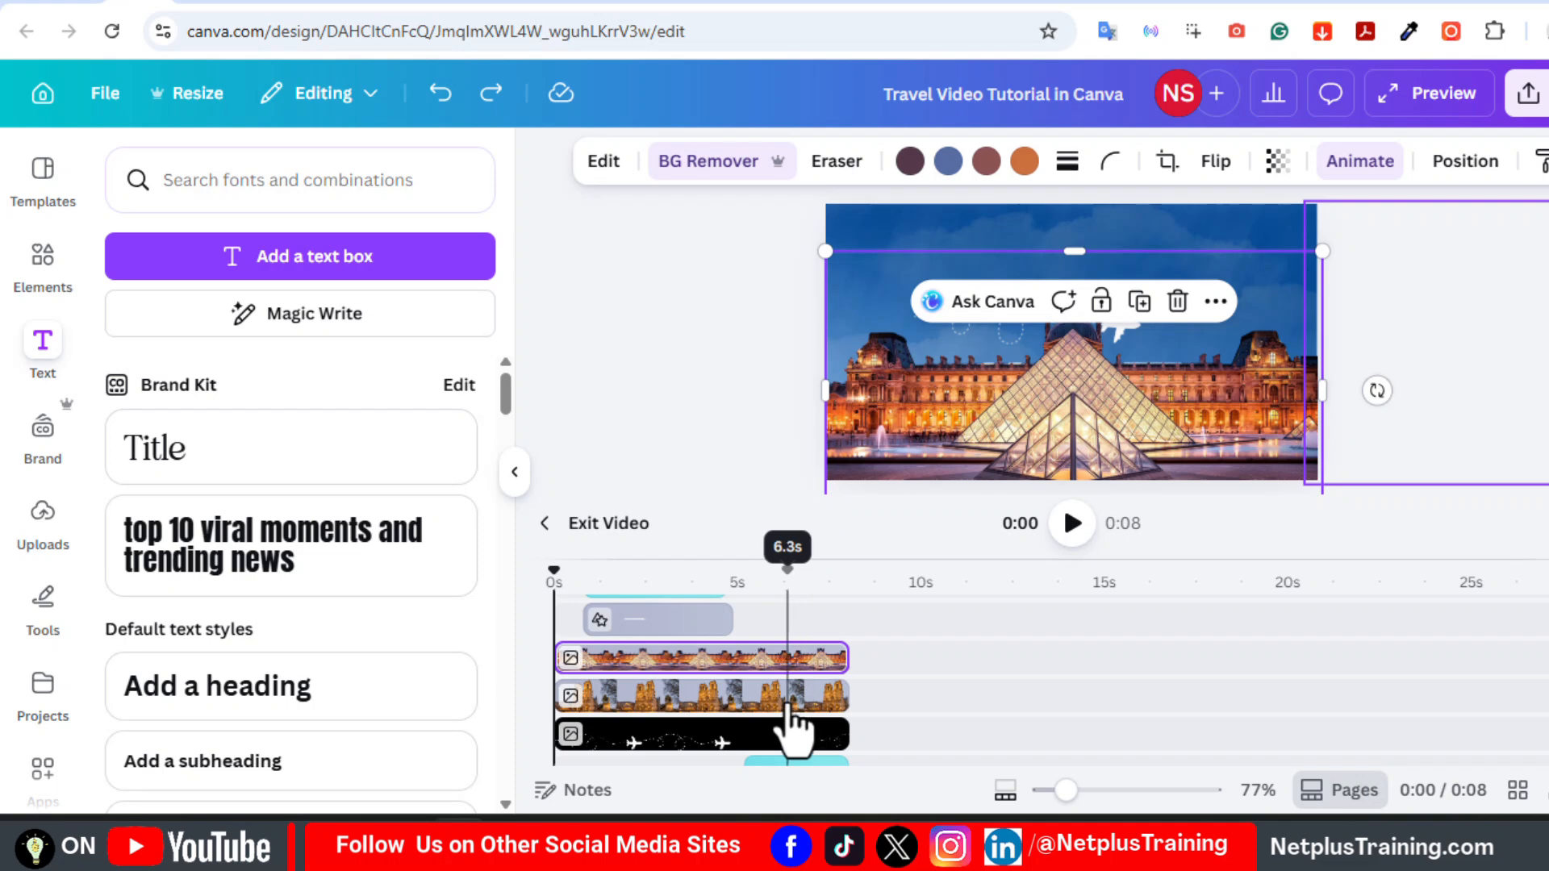
{"action": "left_click", "coordinate": [789, 702]}
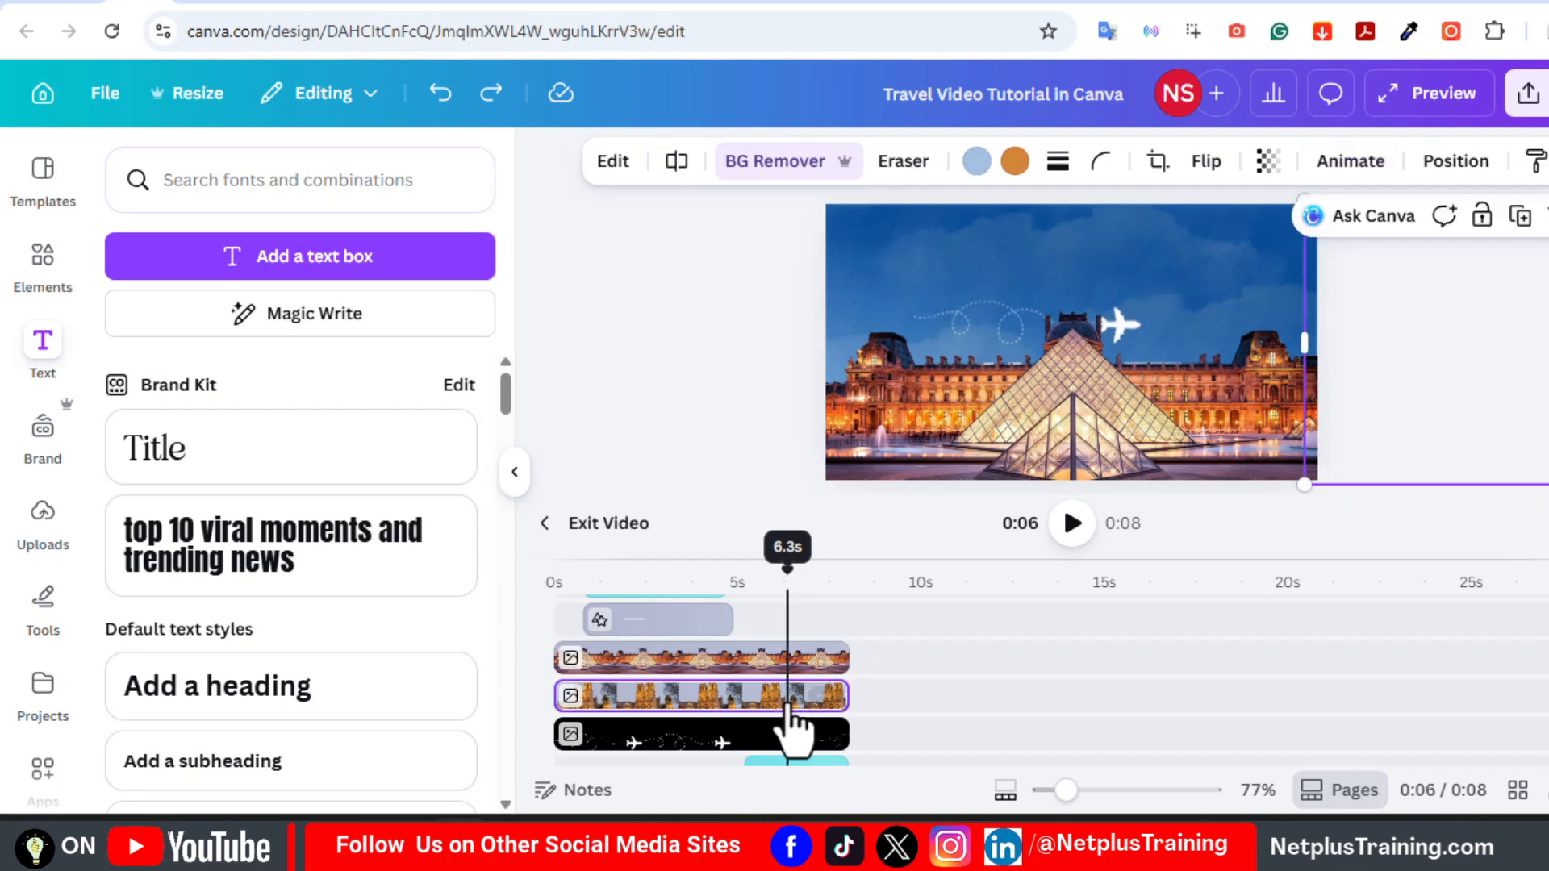
{"action": "left_click", "coordinate": [543, 529]}
{"action": "left_click", "coordinate": [1065, 726]}
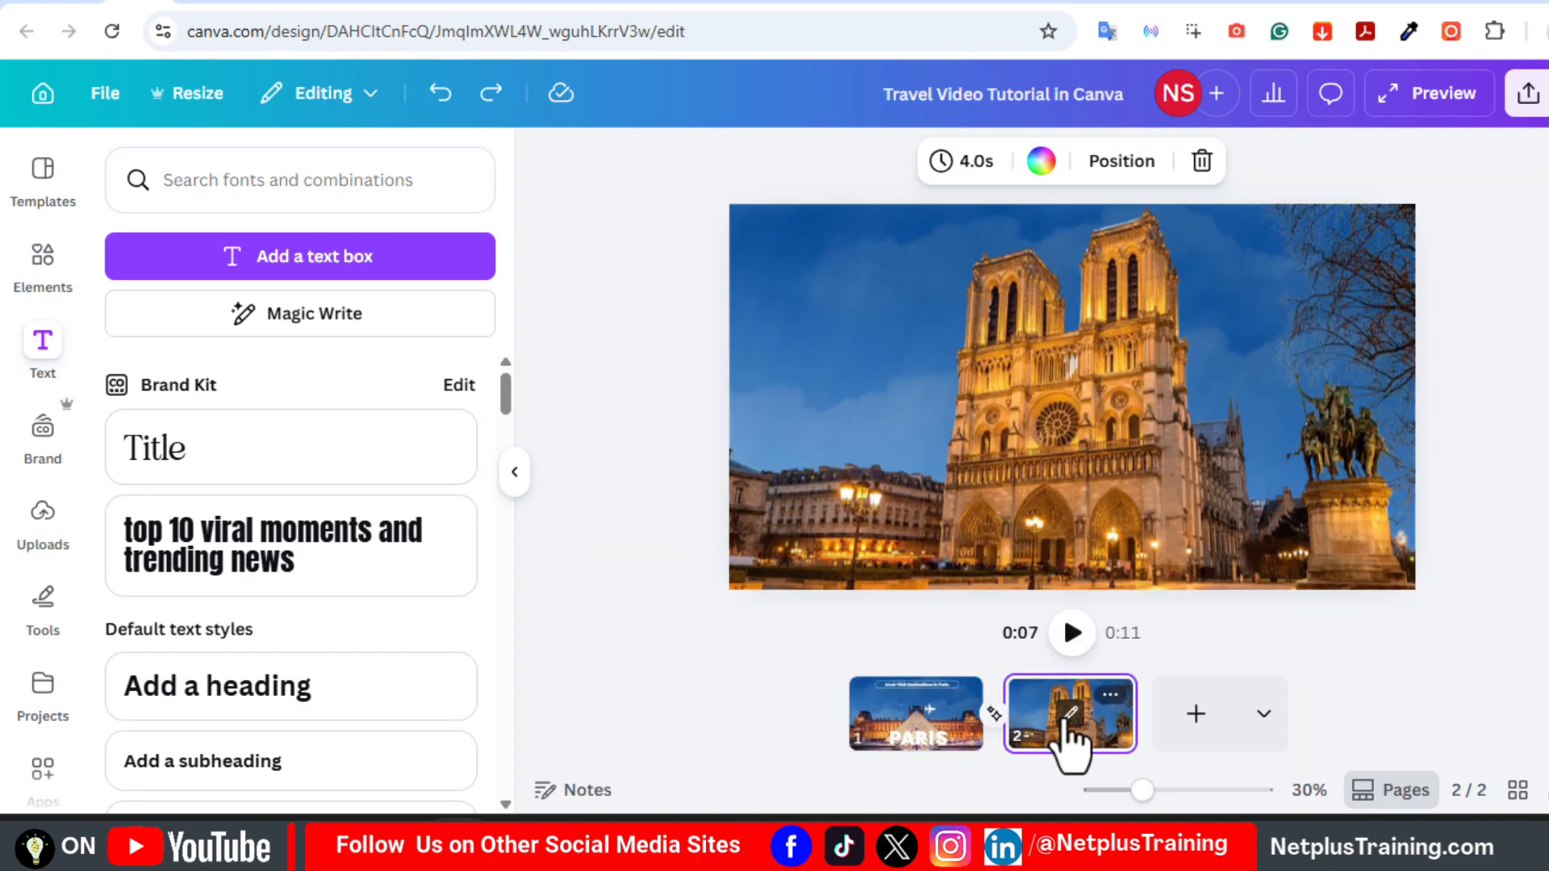
{"action": "left_click", "coordinate": [1065, 726]}
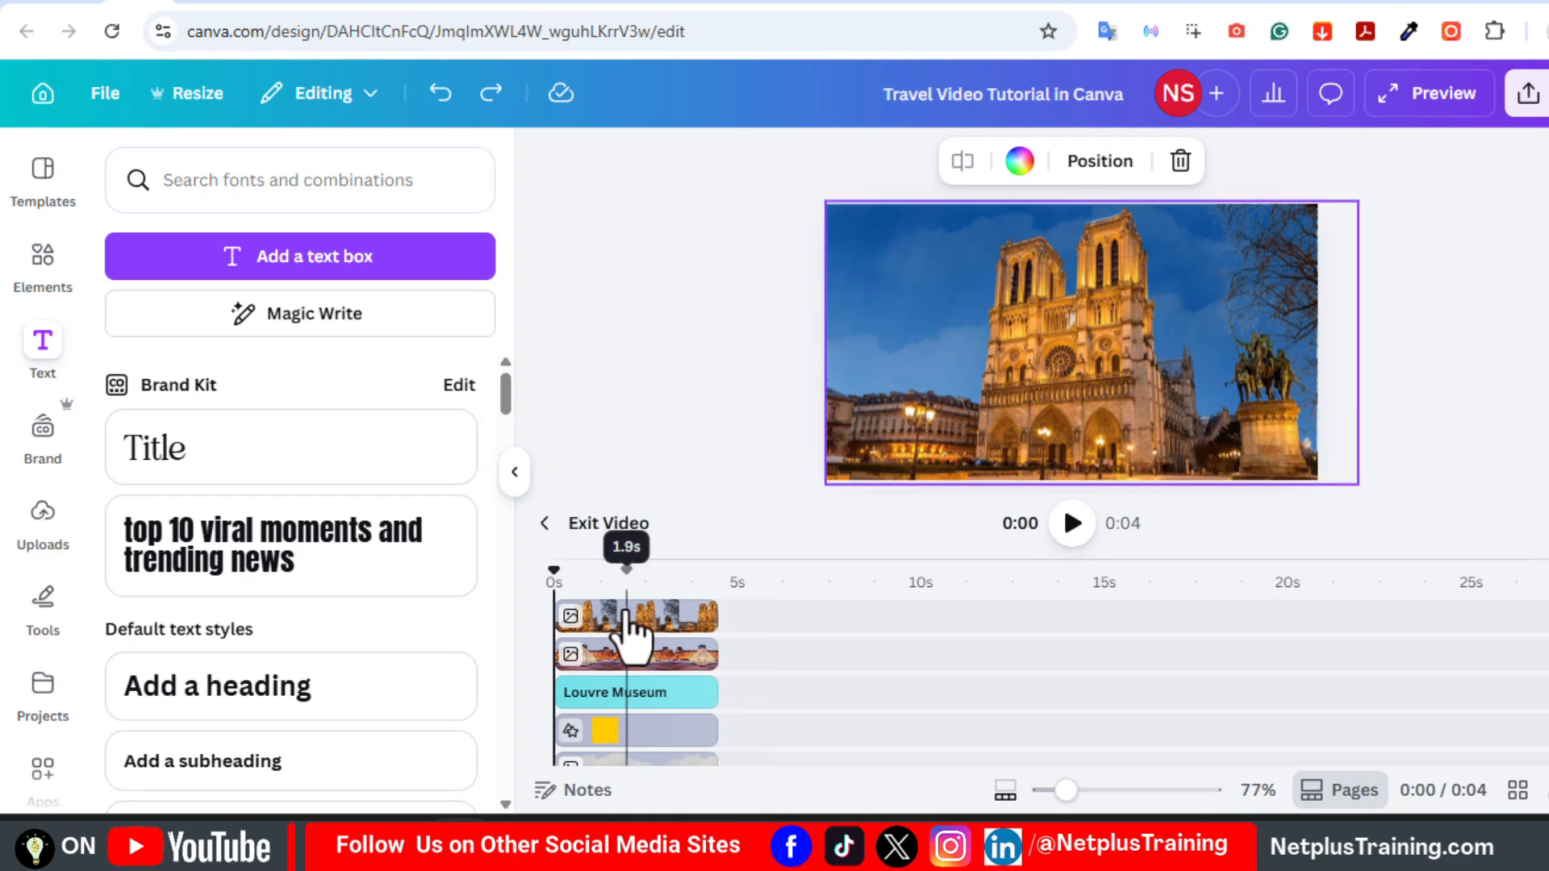
{"action": "left_click", "coordinate": [627, 611]}
{"action": "left_click", "coordinate": [633, 650]}
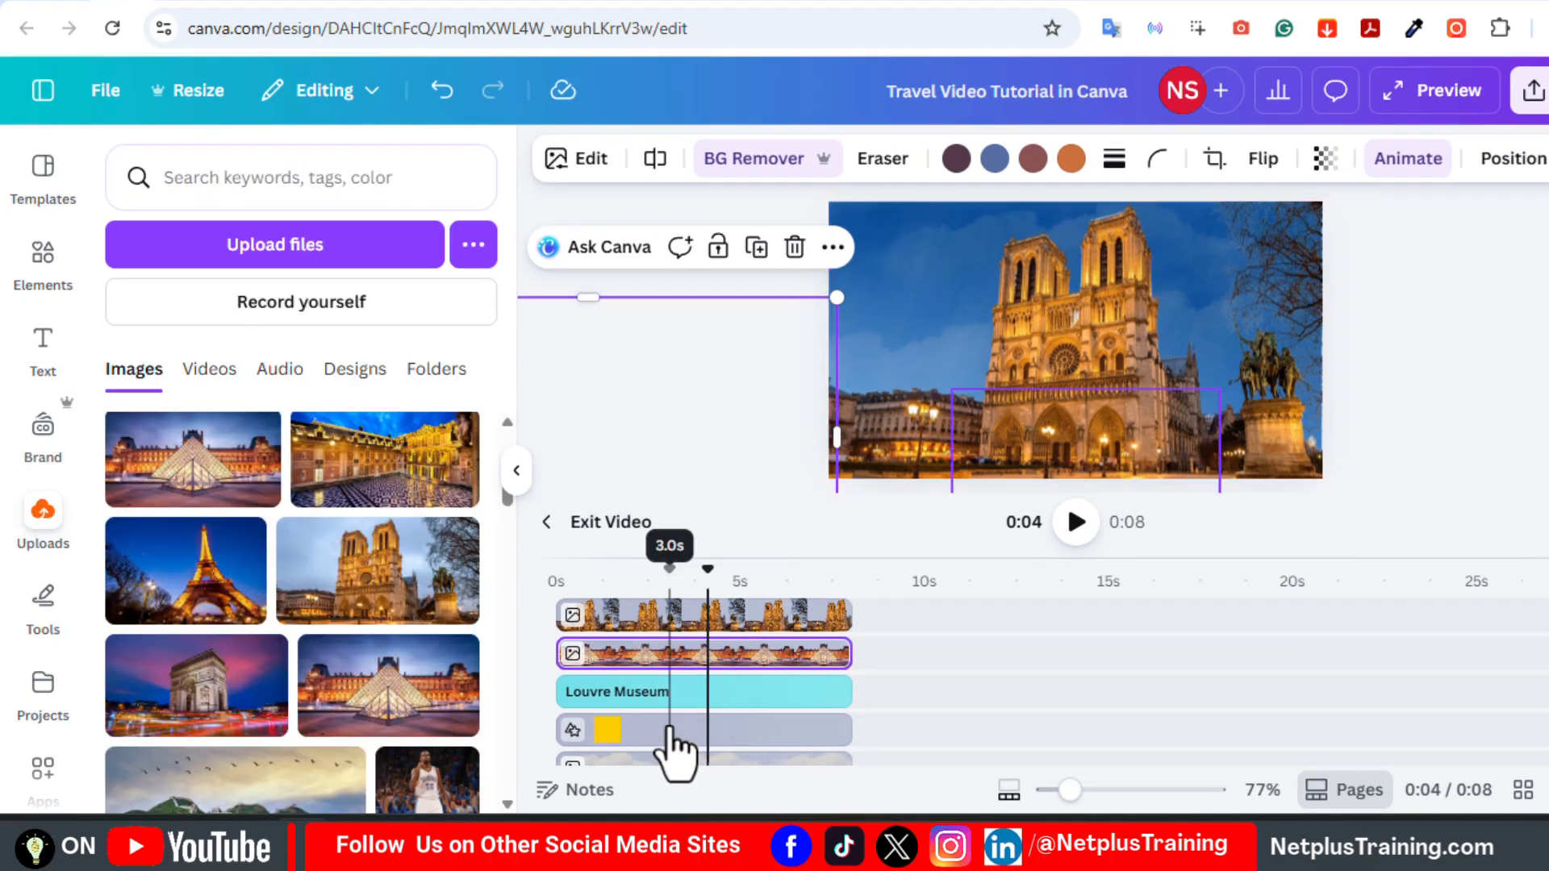
- Shrink page 2's yellow circle and move it to the upper-left part of the photo, beside the cathedral towers
{"action": "left_click", "coordinate": [675, 735]}
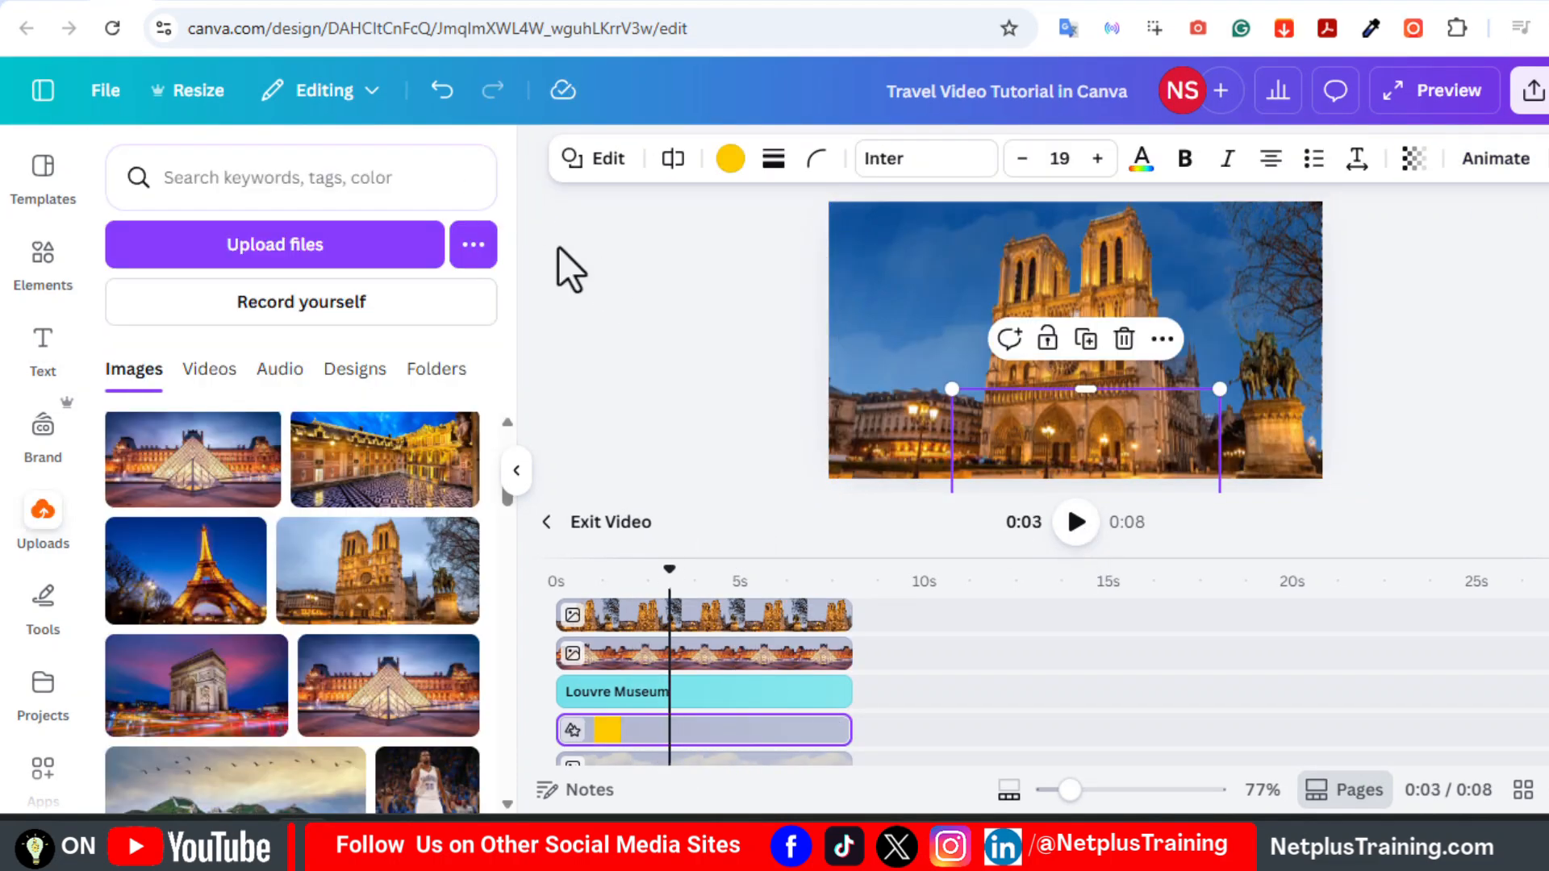
{"action": "left_click", "coordinate": [715, 737]}
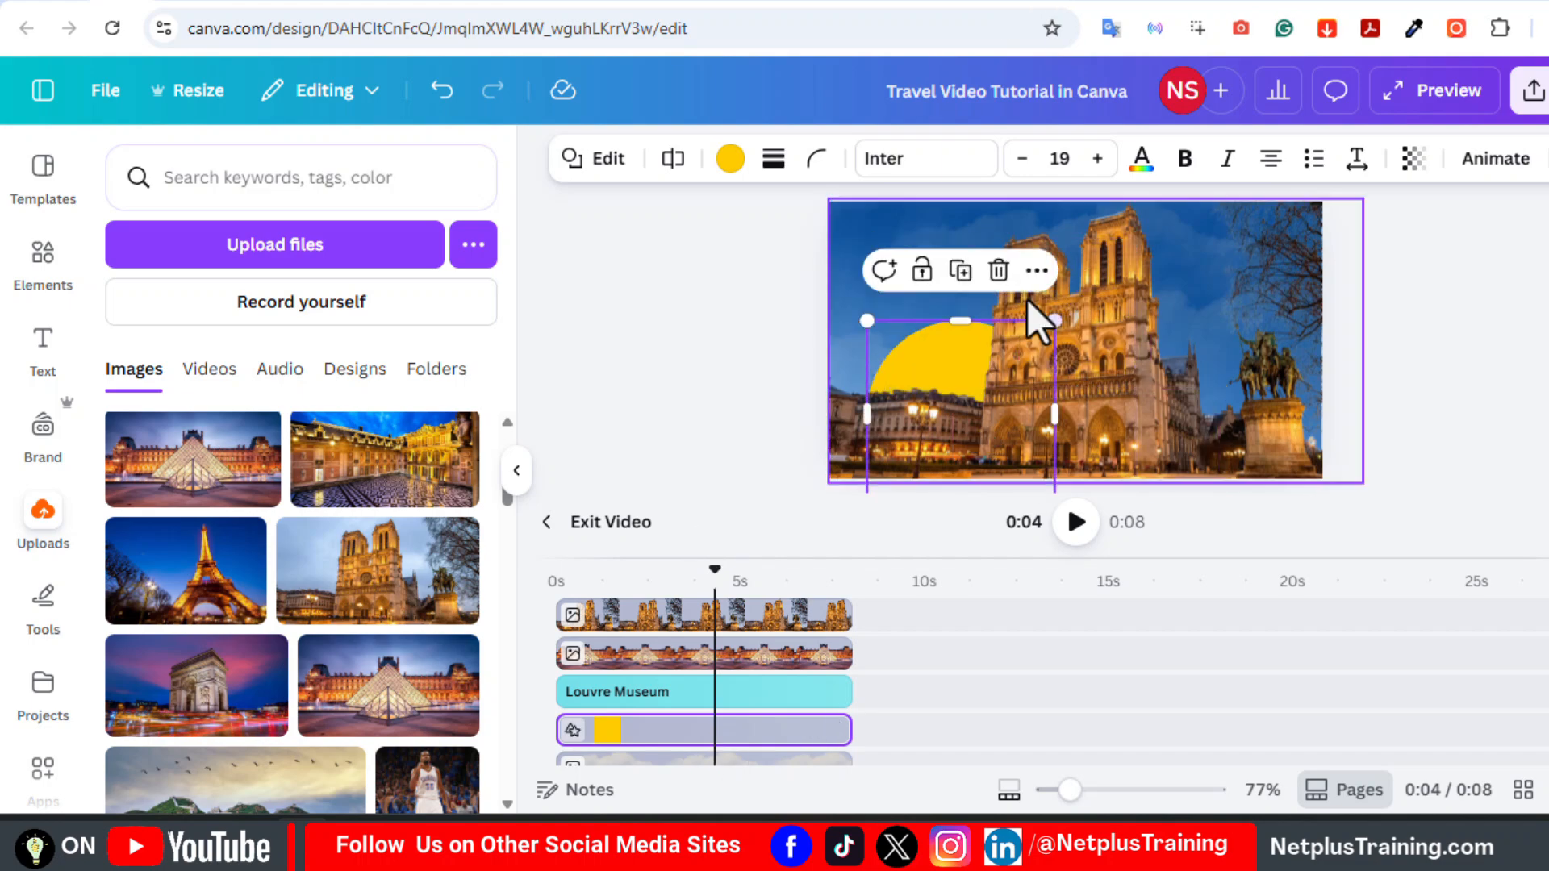
{"action": "left_click_drag", "start_coordinate": [984, 456], "coordinate": [1139, 230]}
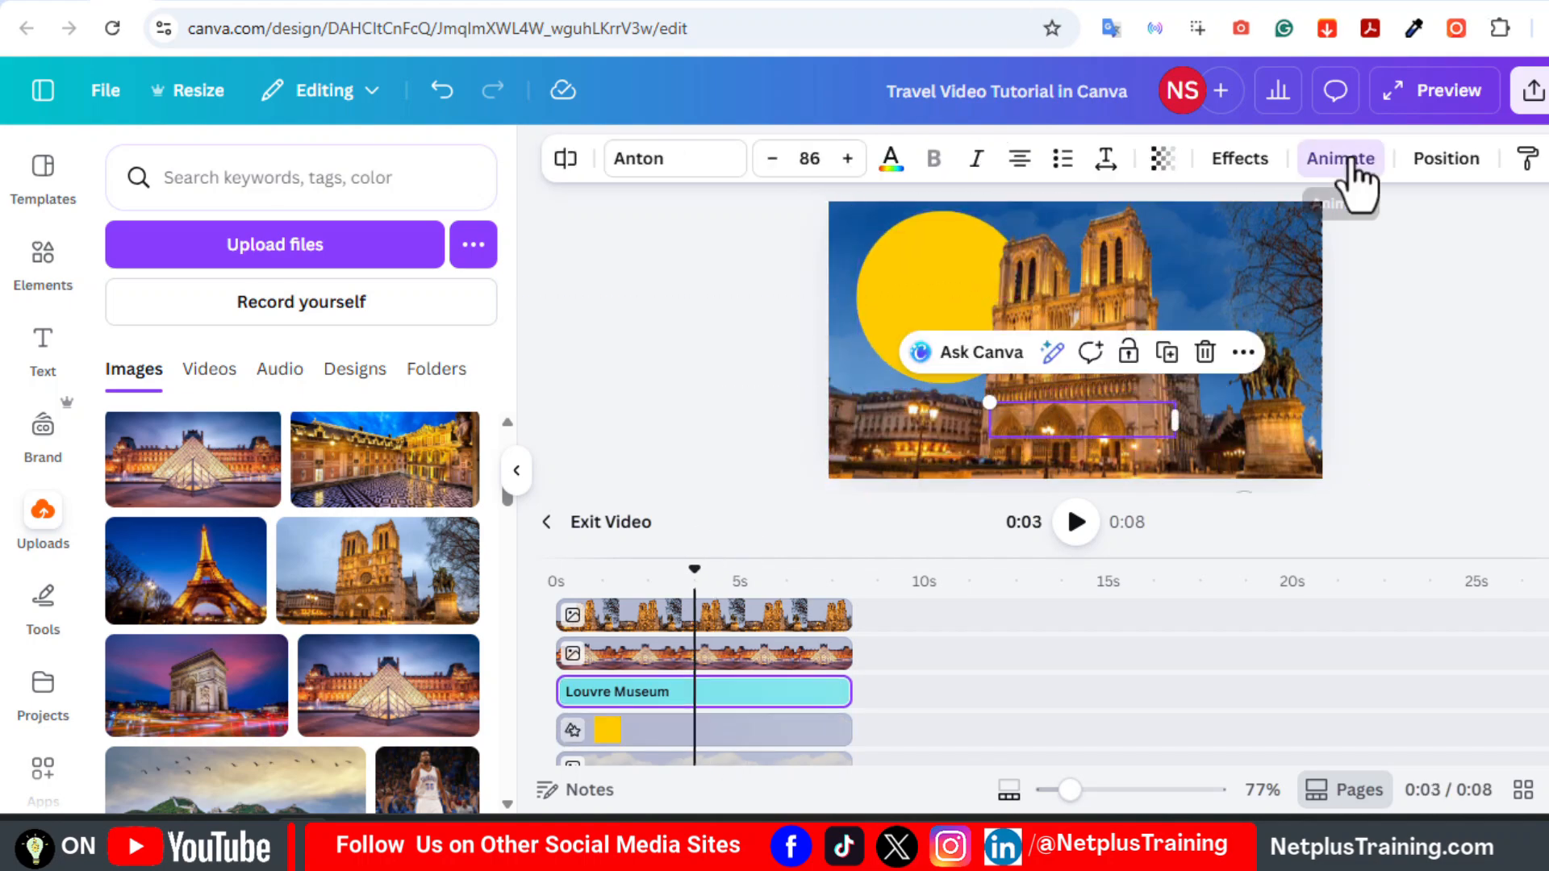
- Delete the custom animation path from the Louvre Museum title on page 2
{"action": "left_click", "coordinate": [1342, 161]}
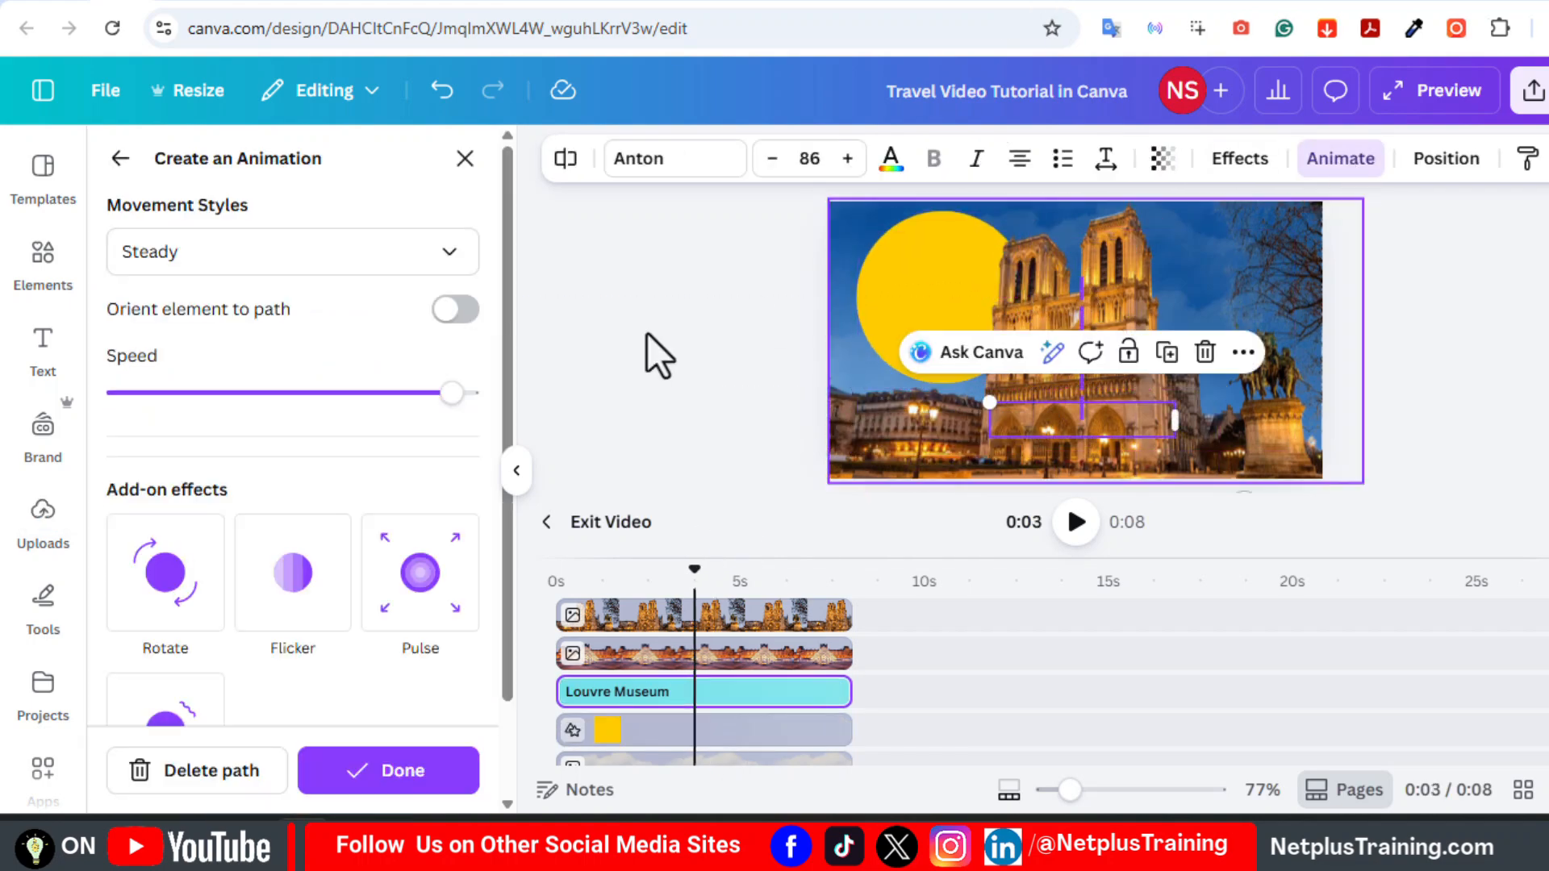
{"action": "left_click", "coordinate": [246, 774]}
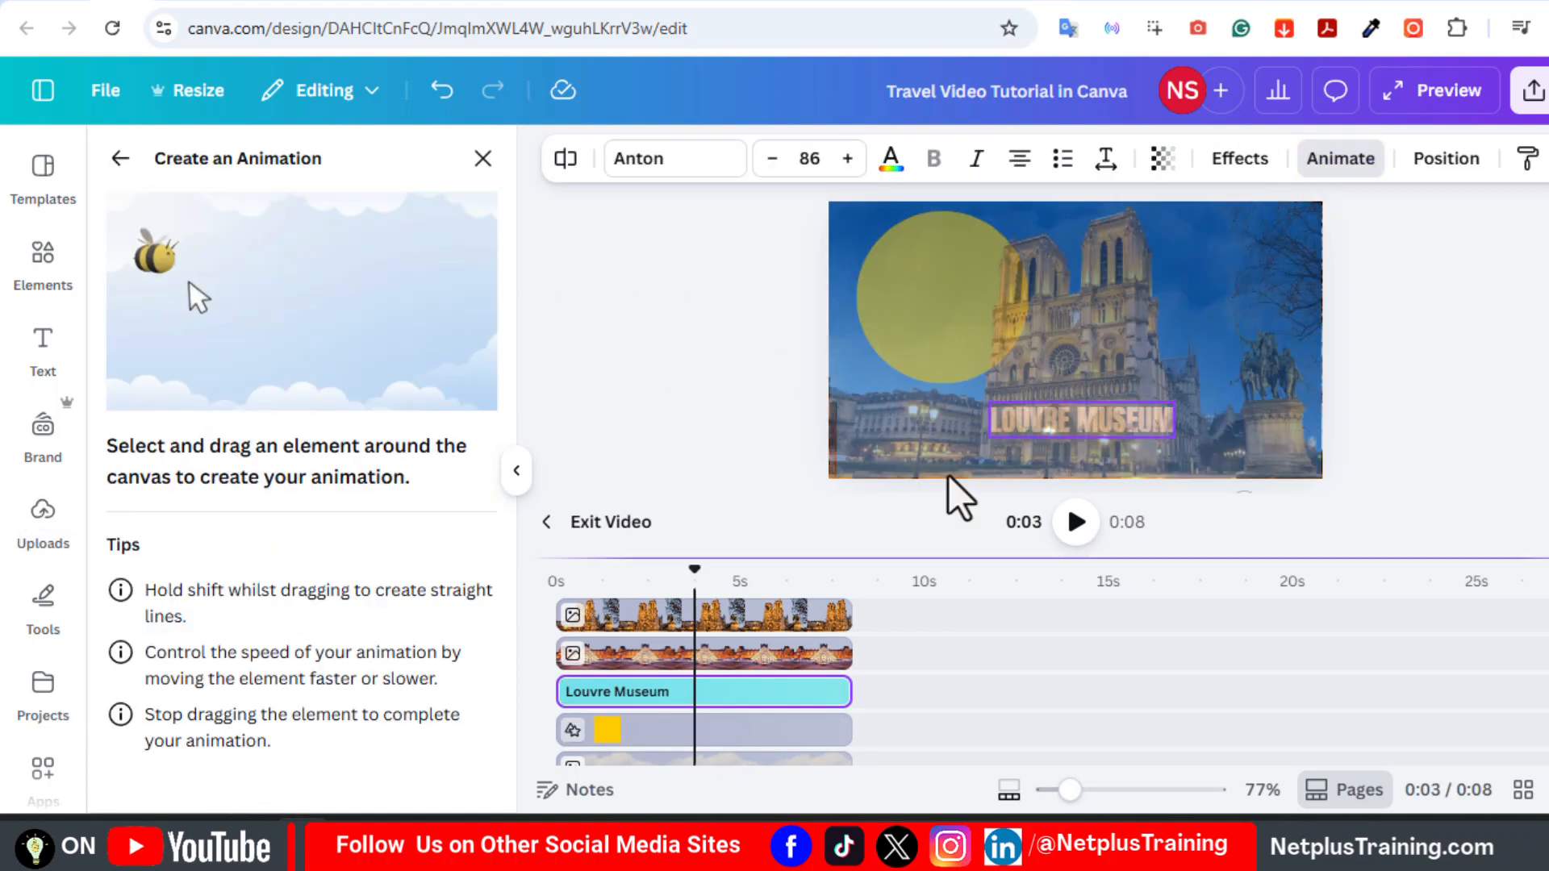
{"action": "left_click", "coordinate": [482, 159]}
- Bring the Louvre Museum title in front of all other layers and raise it to the middle of the photo
{"action": "left_click_drag", "start_coordinate": [721, 705], "coordinate": [709, 601]}
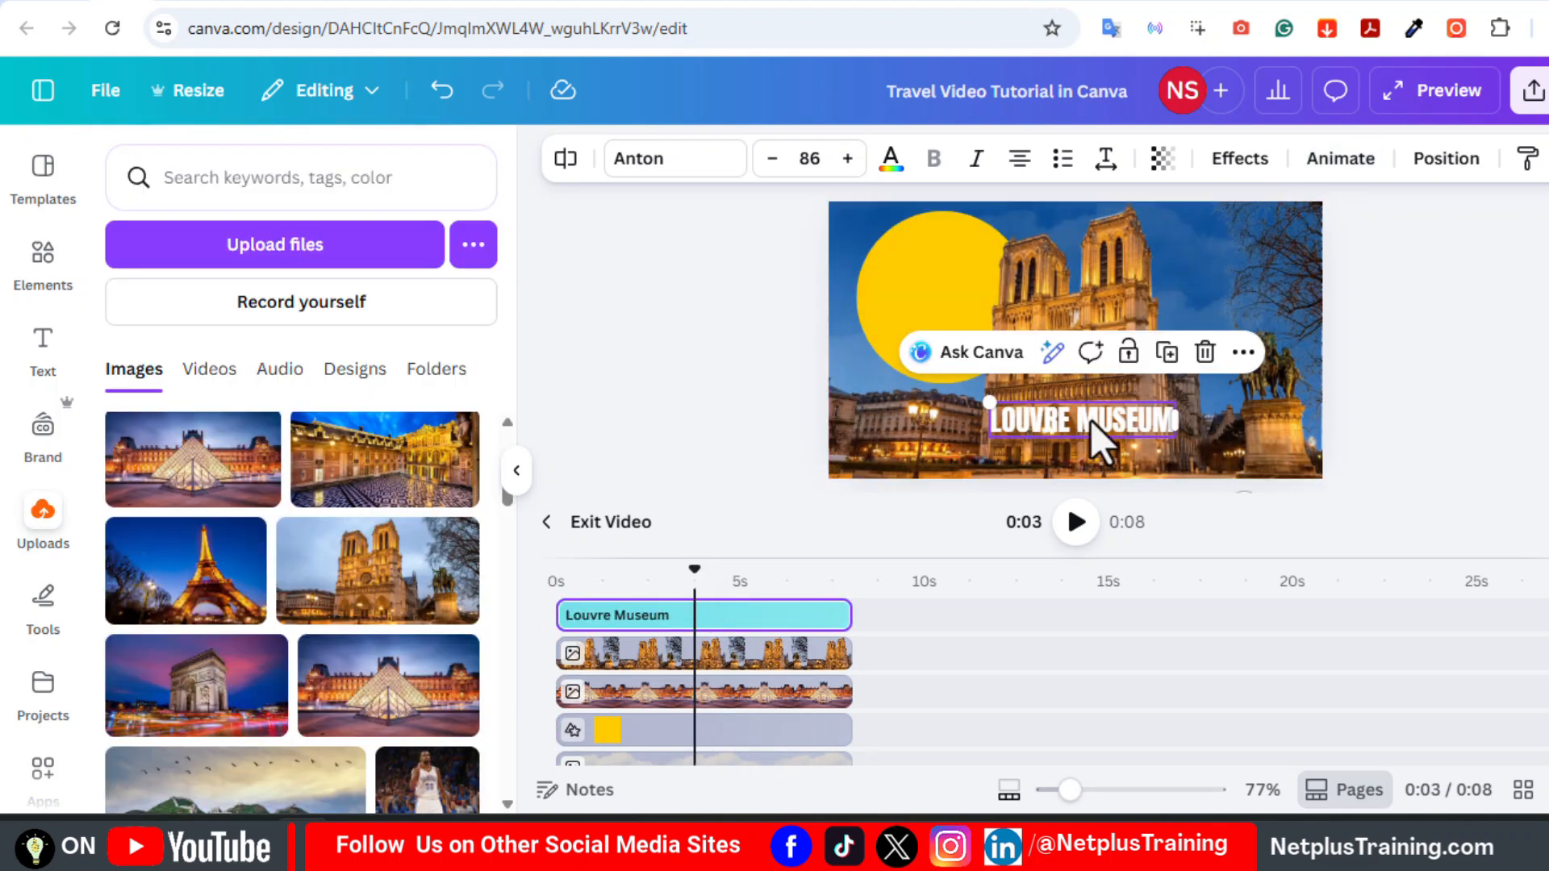
{"action": "left_click_drag", "start_coordinate": [1091, 420], "coordinate": [1091, 317]}
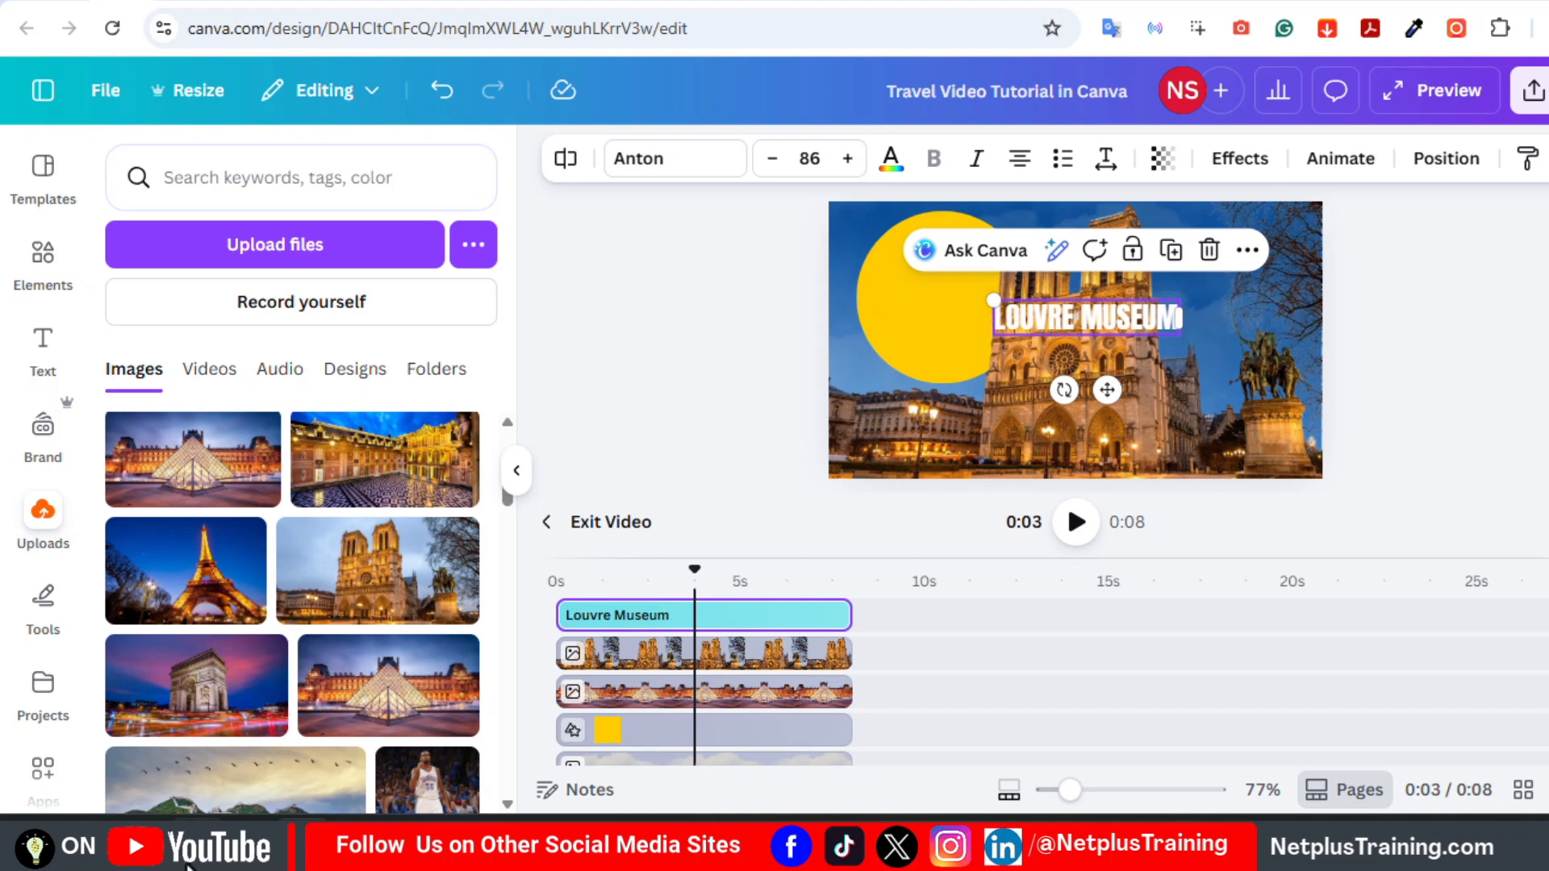
- Replace the Louvre Museum title with "Notre-Dame Cathedral" on two left-aligned lines at font size 76
{"action": "double_click", "coordinate": [1048, 333]}
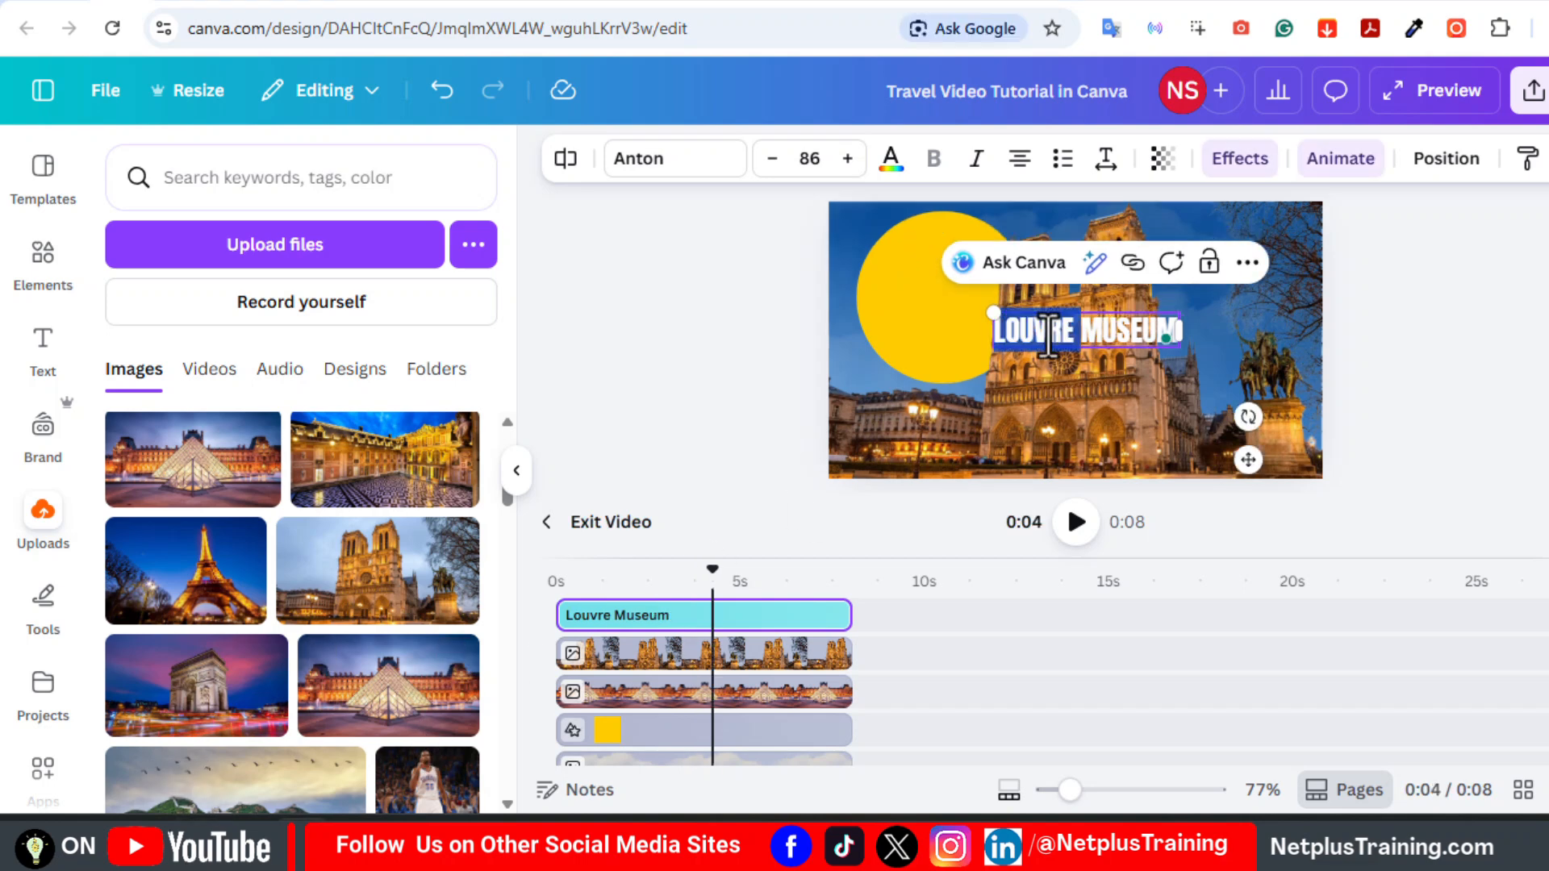
{"action": "key", "text": "ctrl+a"}
{"action": "type", "text": "Notre-Dame Cathedral"}
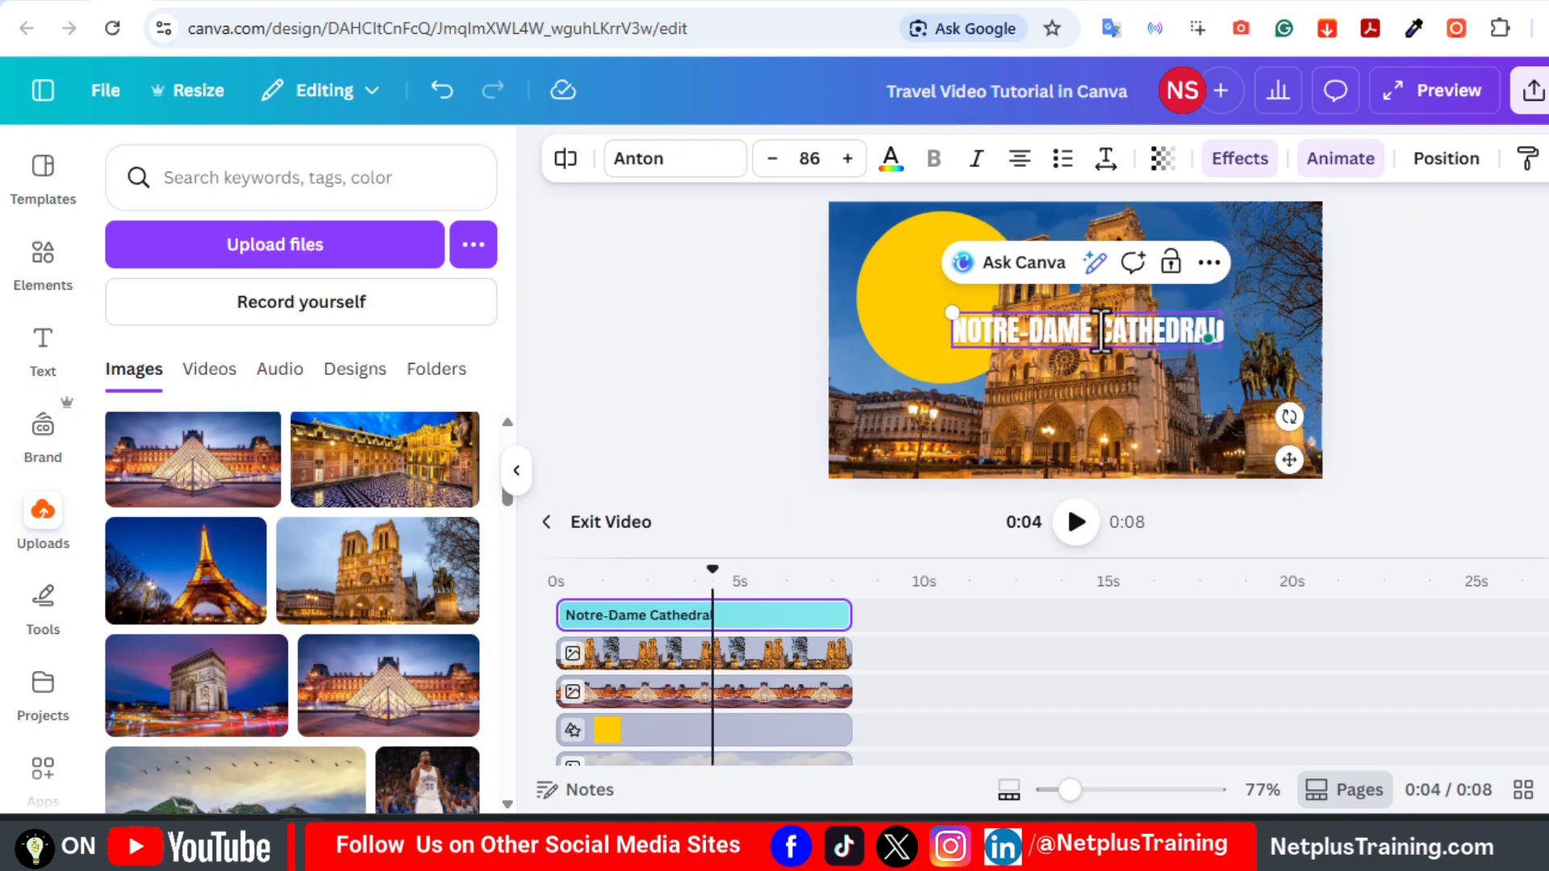
{"action": "key", "text": "Return"}
{"action": "left_click", "coordinate": [1088, 311]}
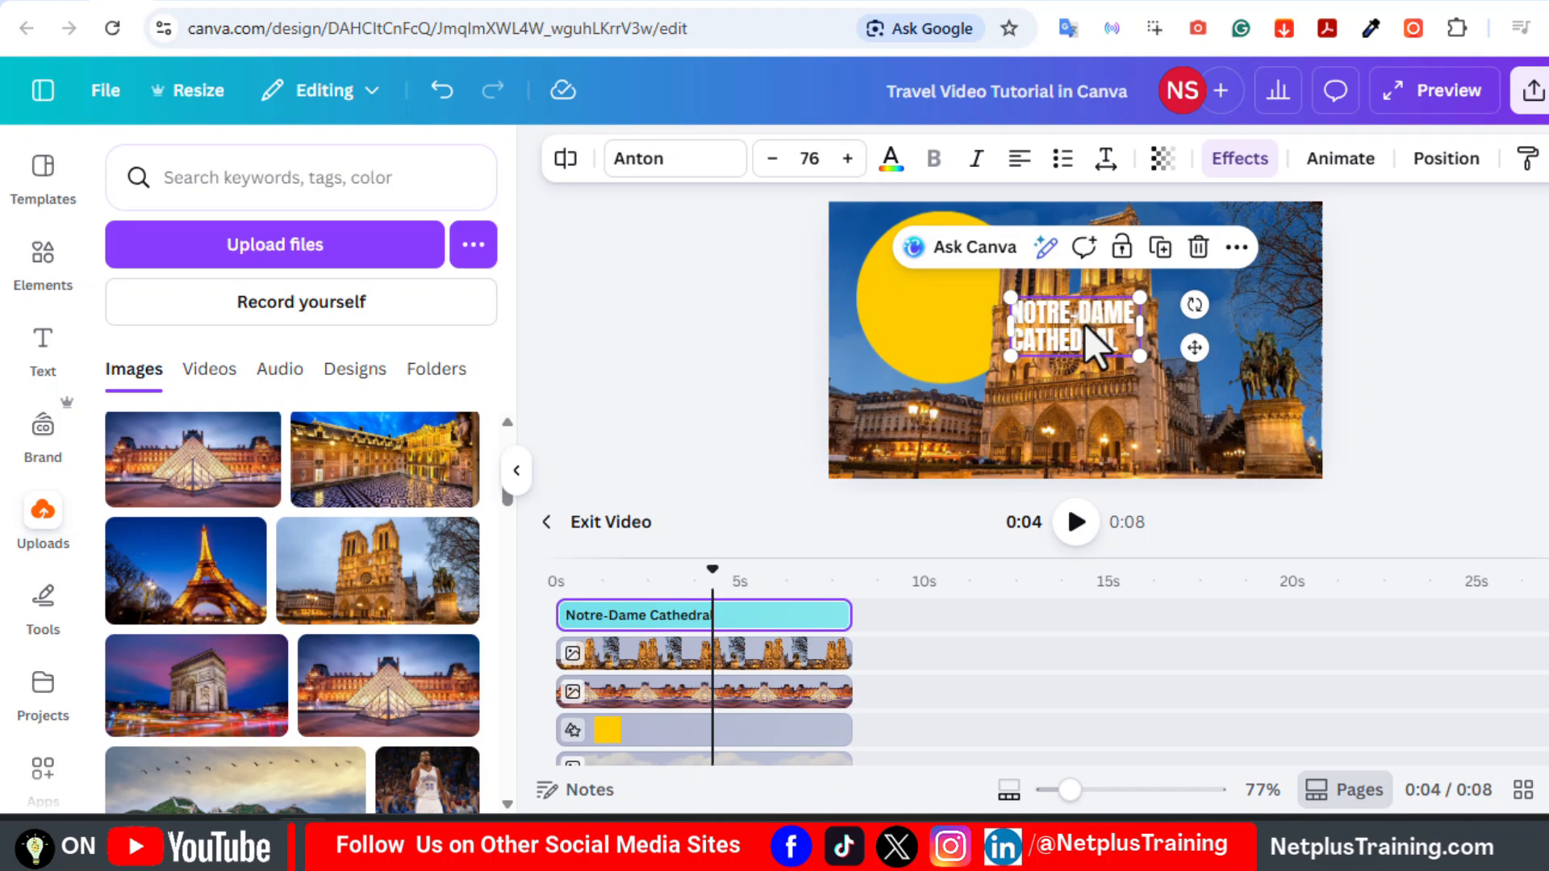
{"action": "left_click", "coordinate": [1084, 325]}
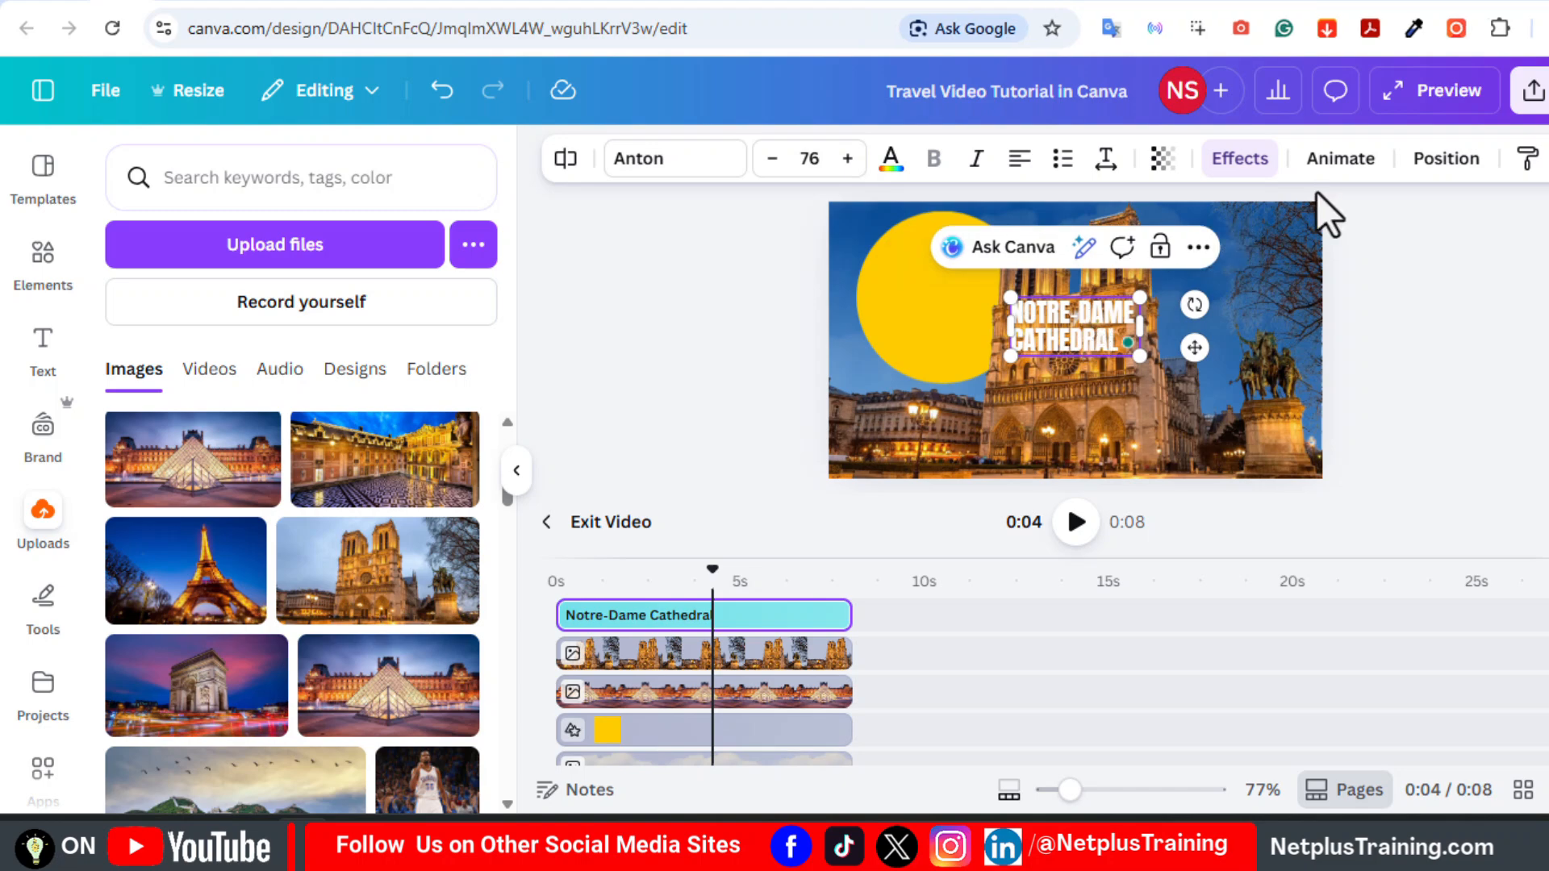
- Create a custom animation path moving page 2's Notre-Dame title up and left onto the circle, with Steady movement and a faster speed
{"action": "left_click", "coordinate": [1333, 161]}
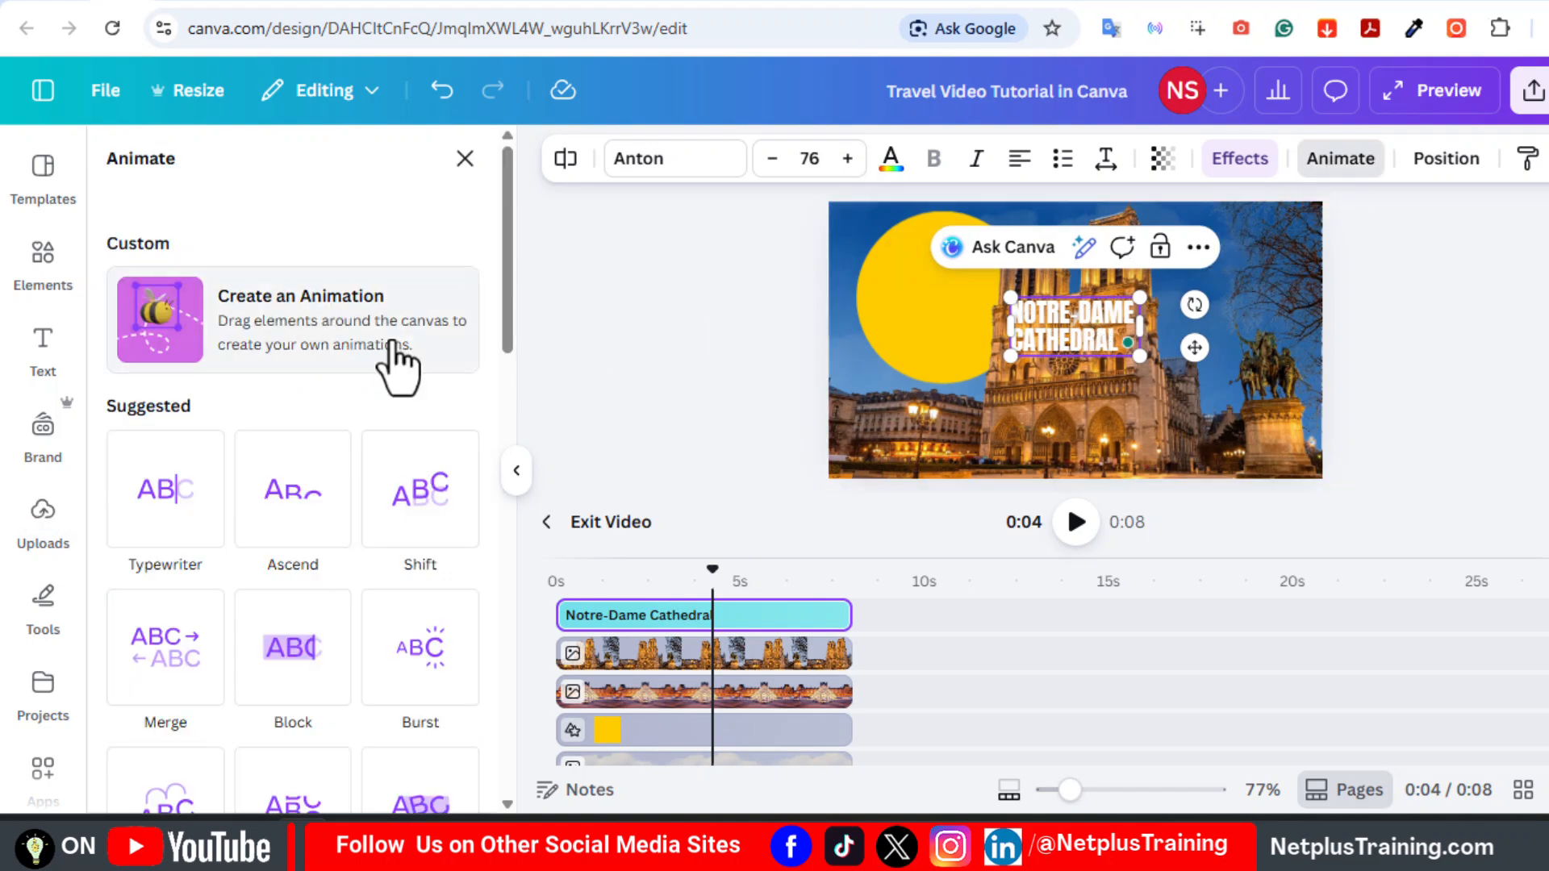
{"action": "left_click", "coordinate": [327, 339]}
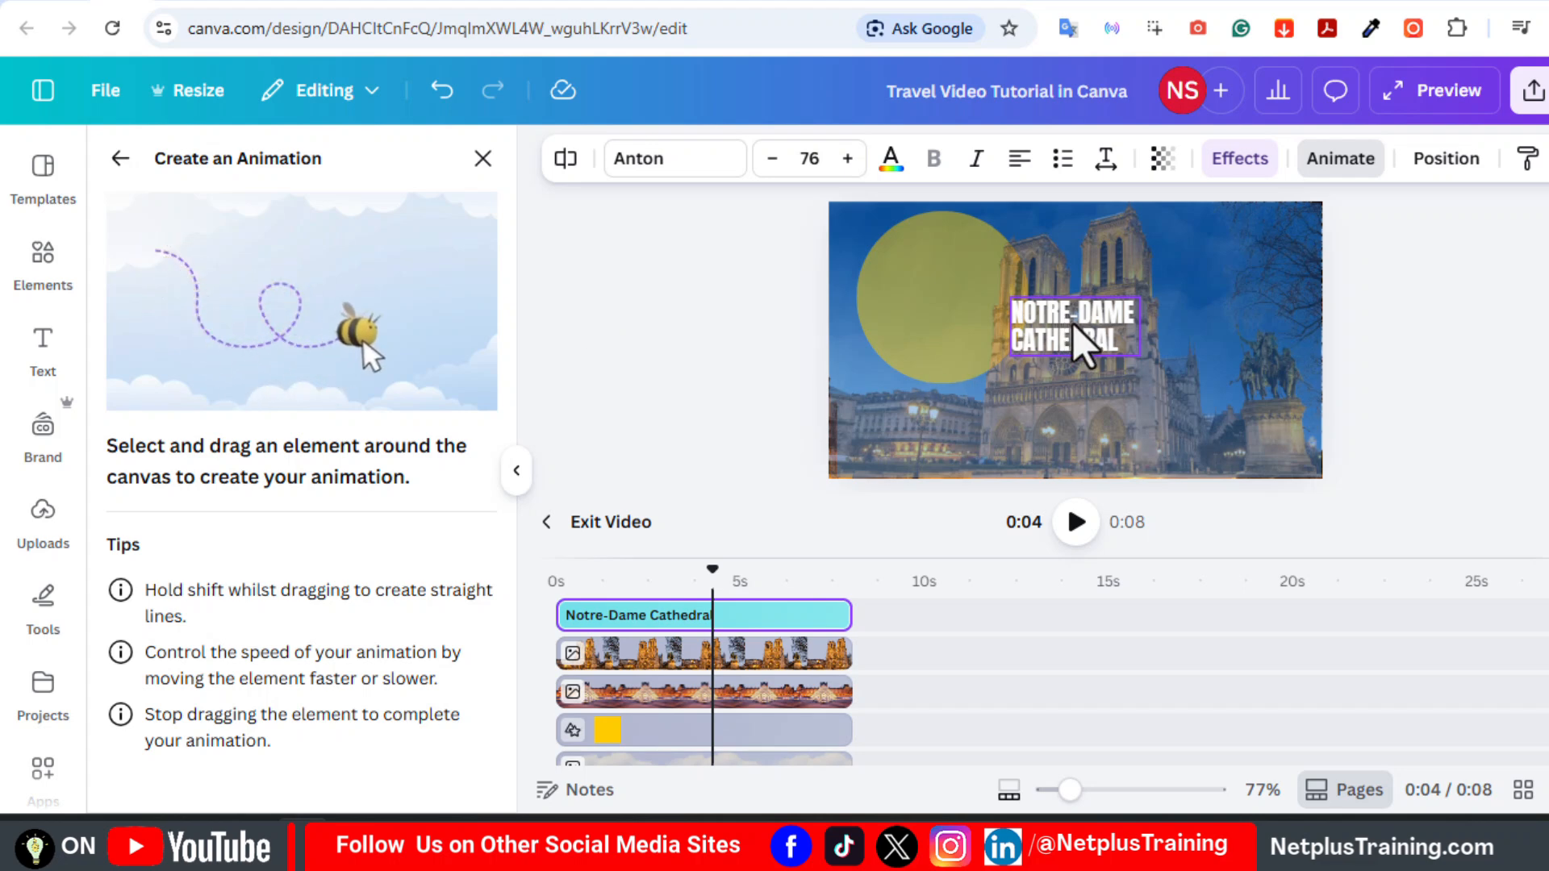
{"action": "mouse_move", "coordinate": [1073, 323]}
{"action": "left_mouse_down"}
{"action": "mouse_move", "coordinate": [1073, 306]}
{"action": "mouse_move", "coordinate": [913, 294]}
{"action": "left_mouse_up"}
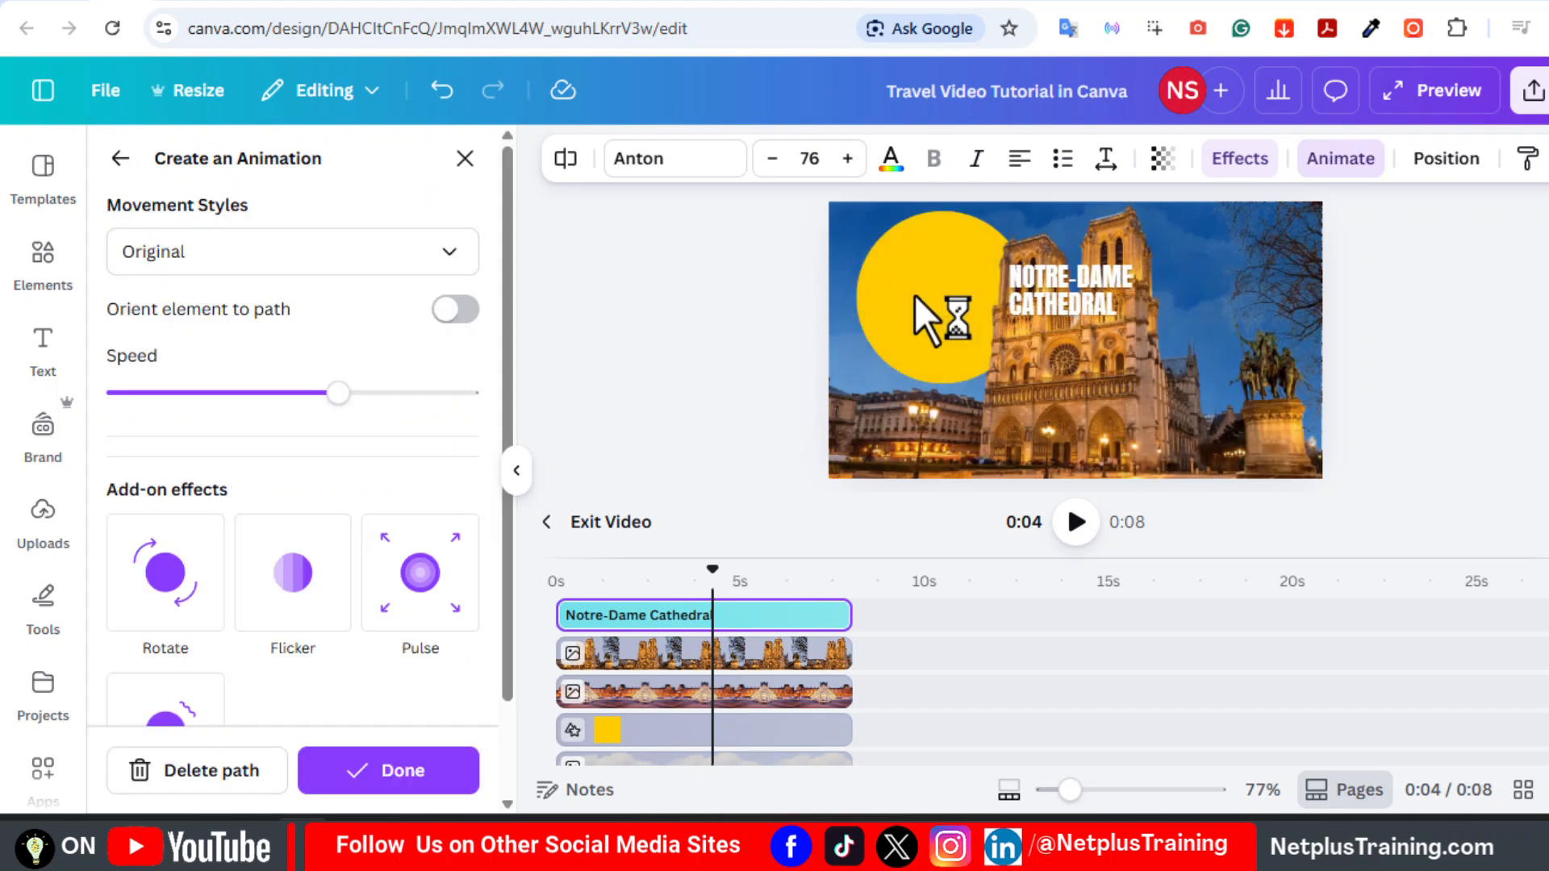
{"action": "left_click", "coordinate": [440, 257]}
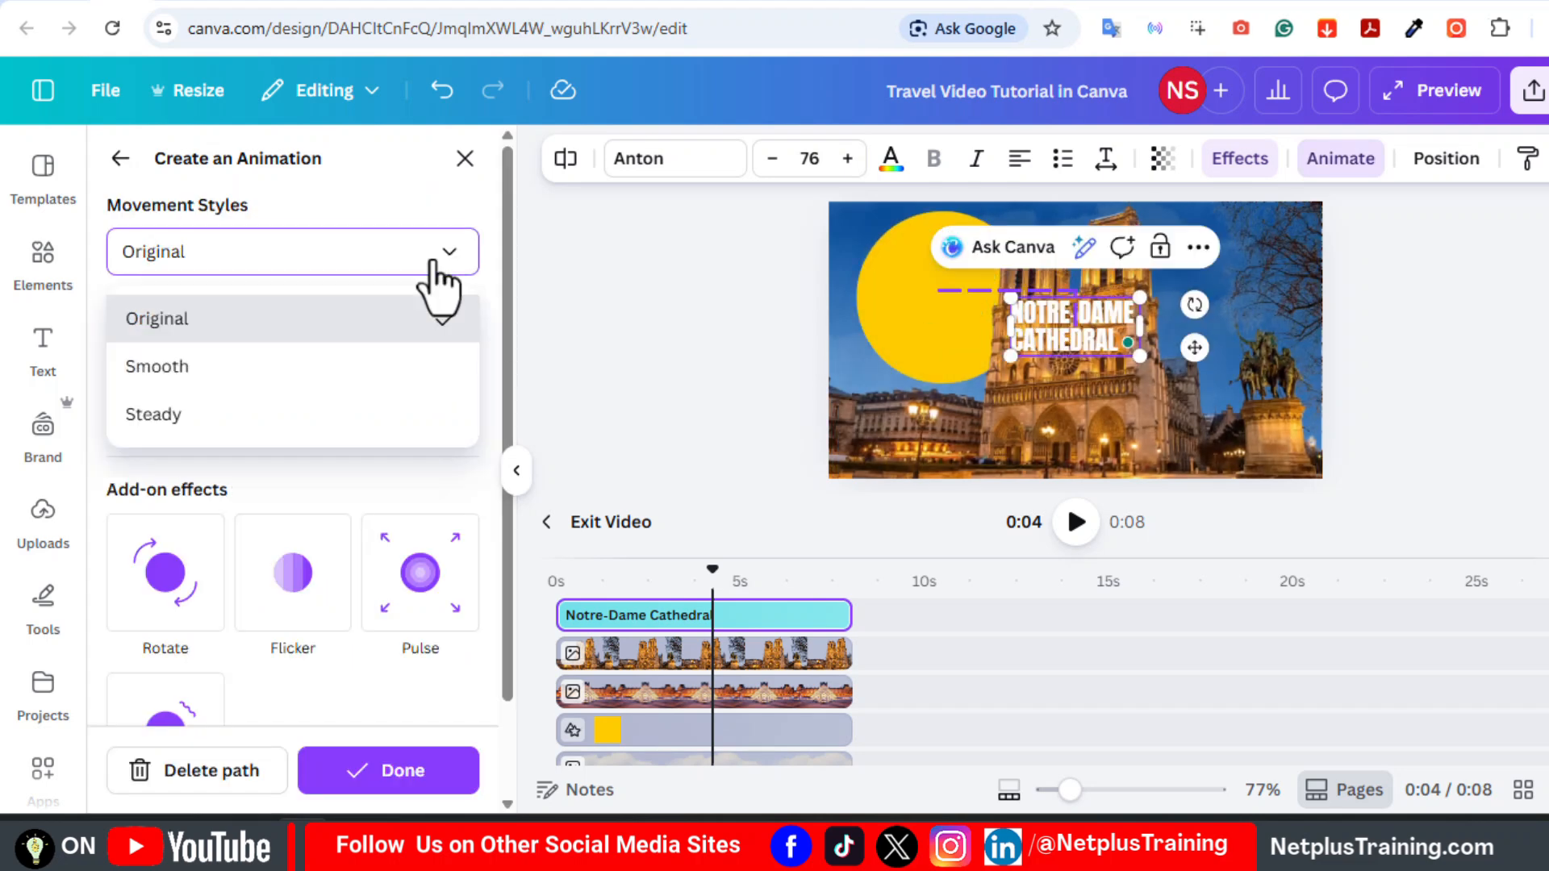
{"action": "left_click", "coordinate": [236, 415]}
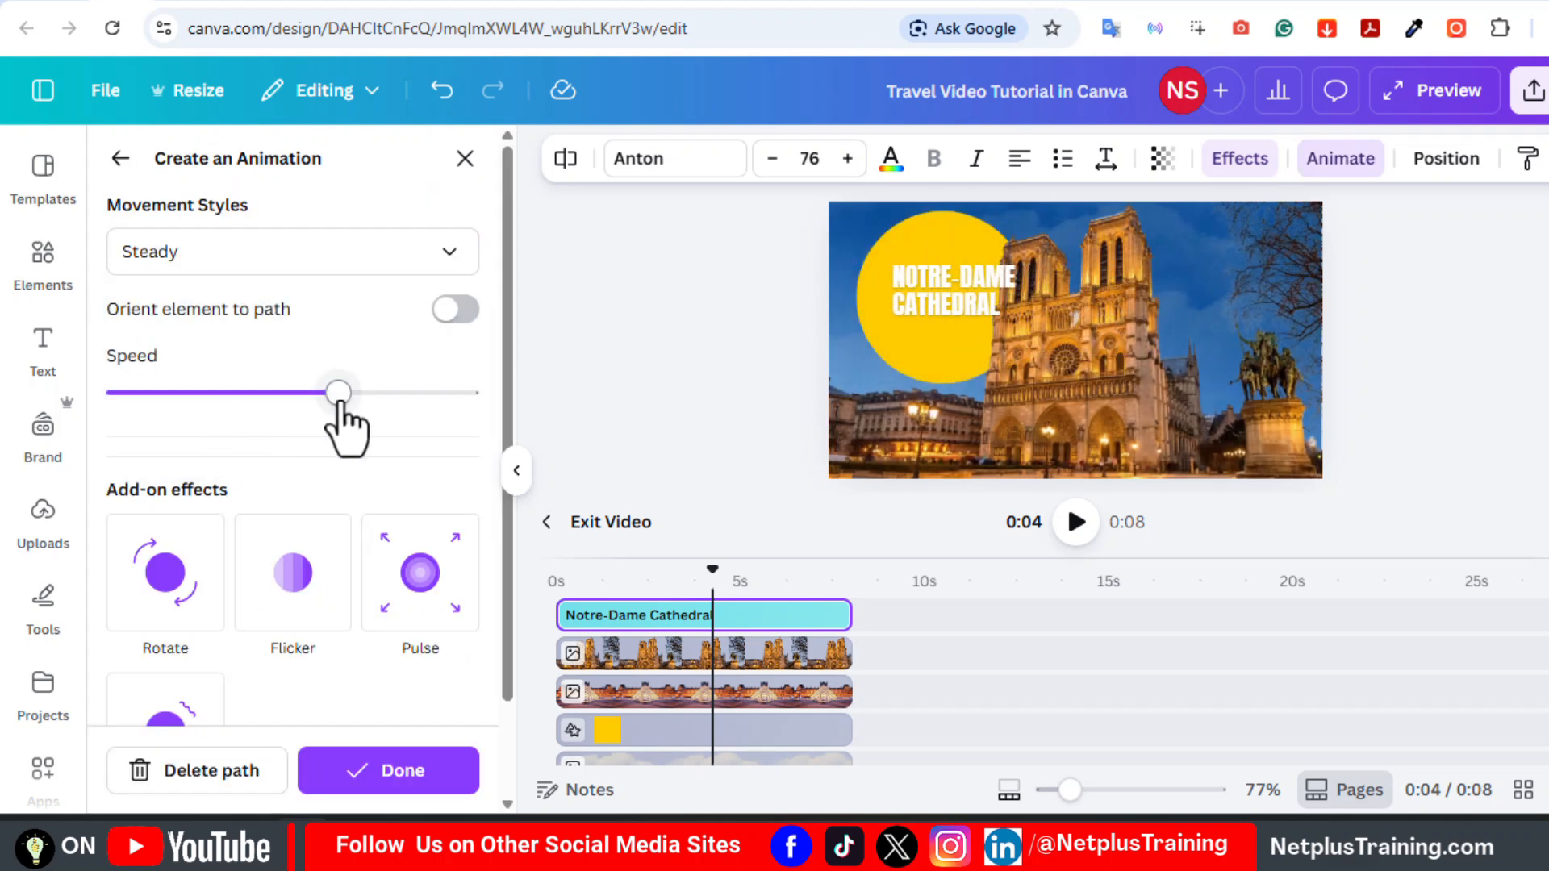
{"action": "left_click_drag", "start_coordinate": [338, 393], "coordinate": [439, 395]}
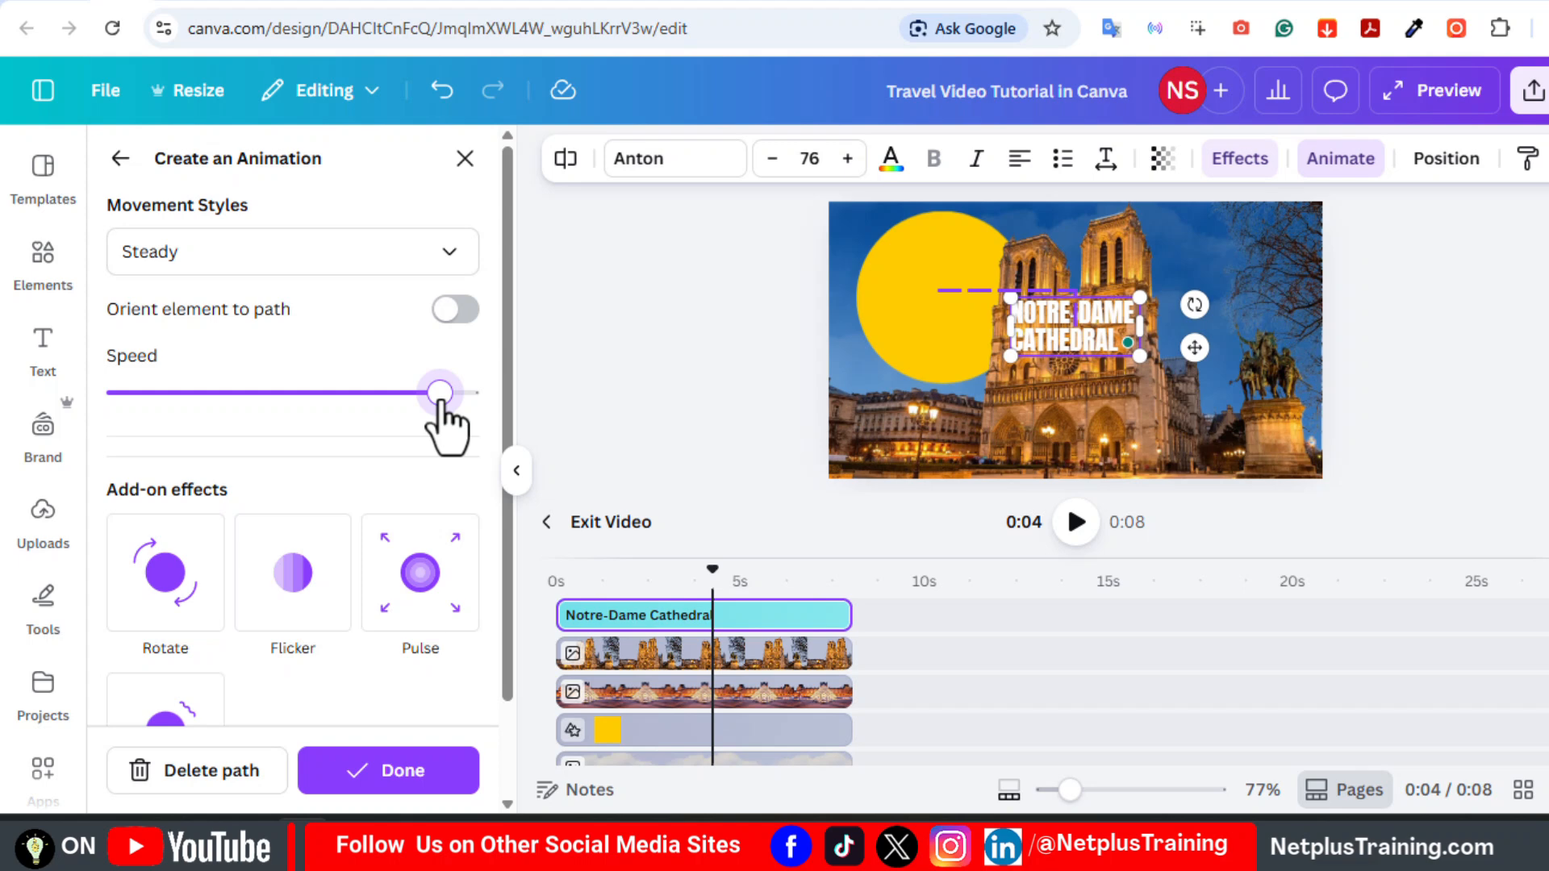
{"action": "left_click", "coordinate": [471, 159]}
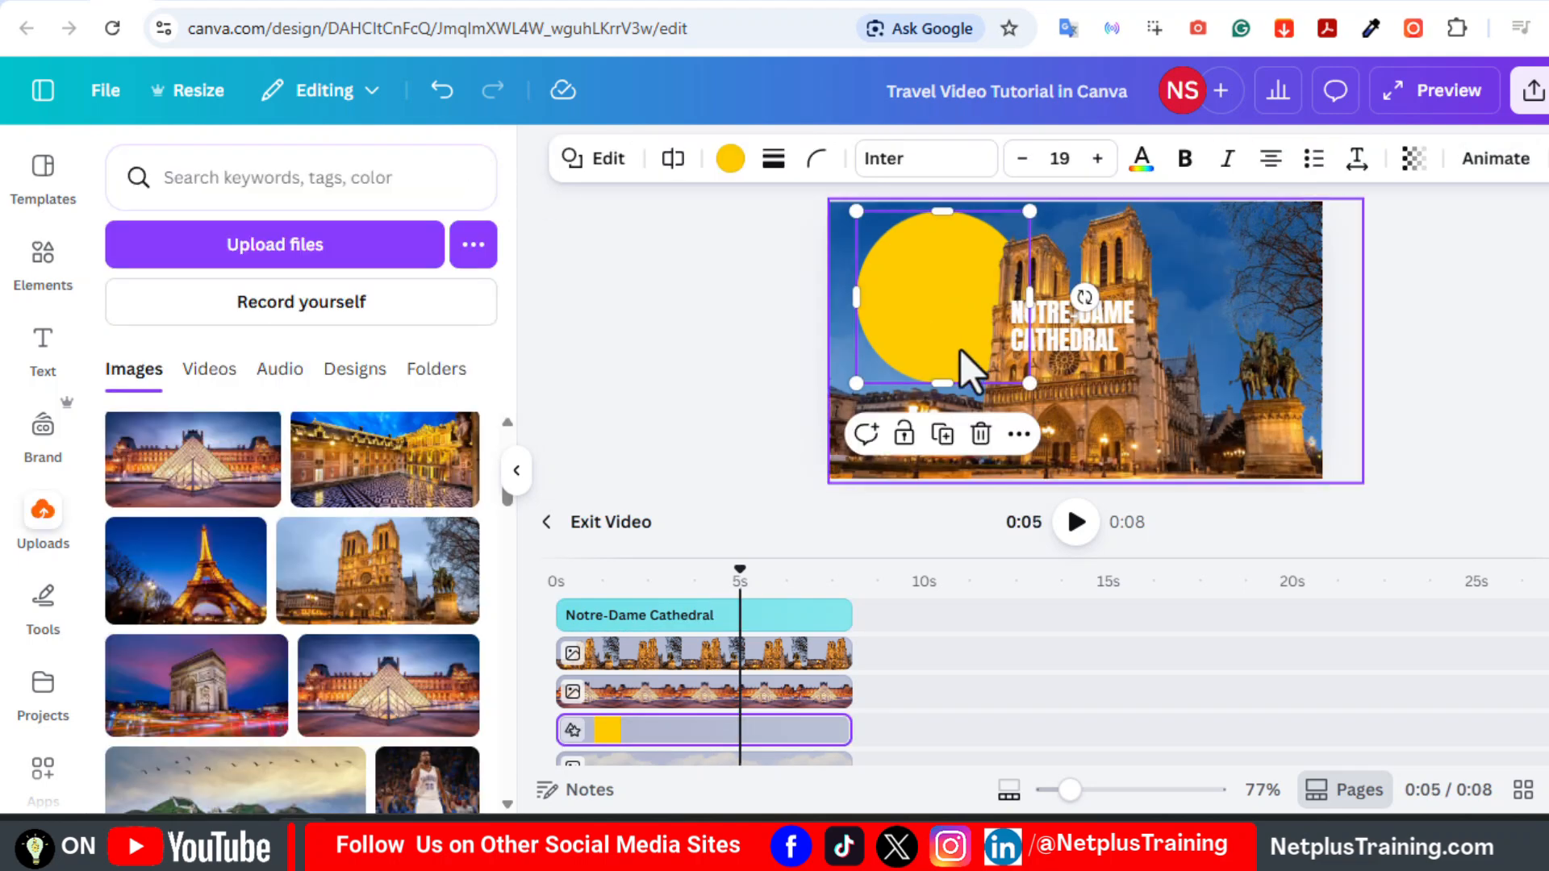
- Shorten all of page 2's remaining 8-second layers, including the title, circle and building cutouts, to about 4 seconds
{"action": "left_click", "coordinate": [1020, 662]}
{"action": "left_click_drag", "start_coordinate": [847, 678], "coordinate": [708, 656]}
{"action": "left_click", "coordinate": [648, 582]}
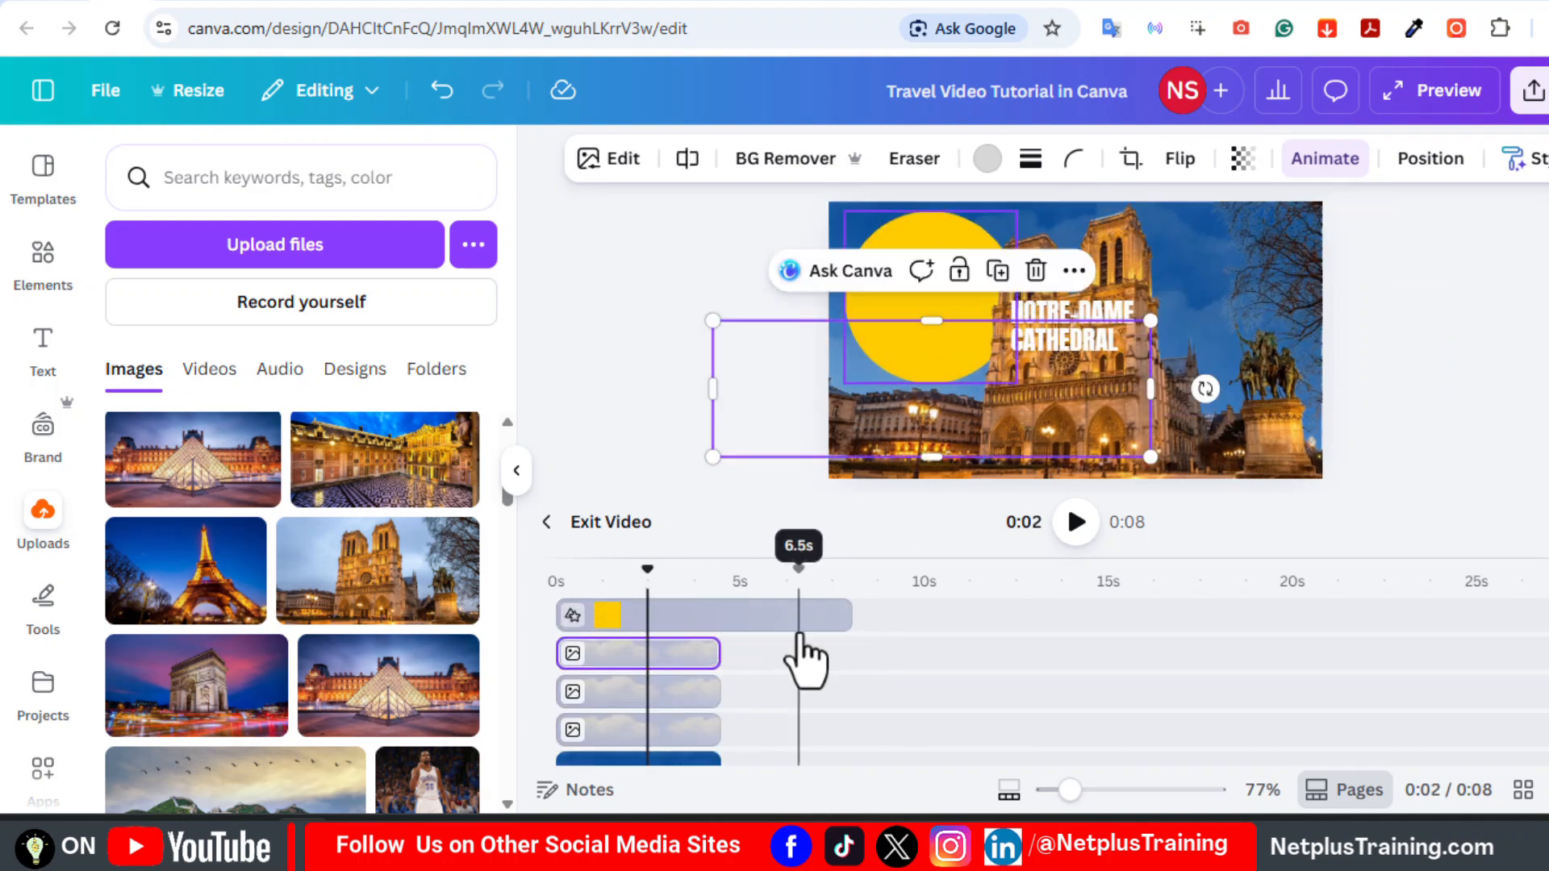
{"action": "left_click_drag", "start_coordinate": [838, 622], "coordinate": [707, 626]}
{"action": "scroll", "coordinate": [1048, 682], "scroll_direction": "up", "scroll_amount": 2}
{"action": "left_click_drag", "start_coordinate": [841, 695], "coordinate": [707, 696]}
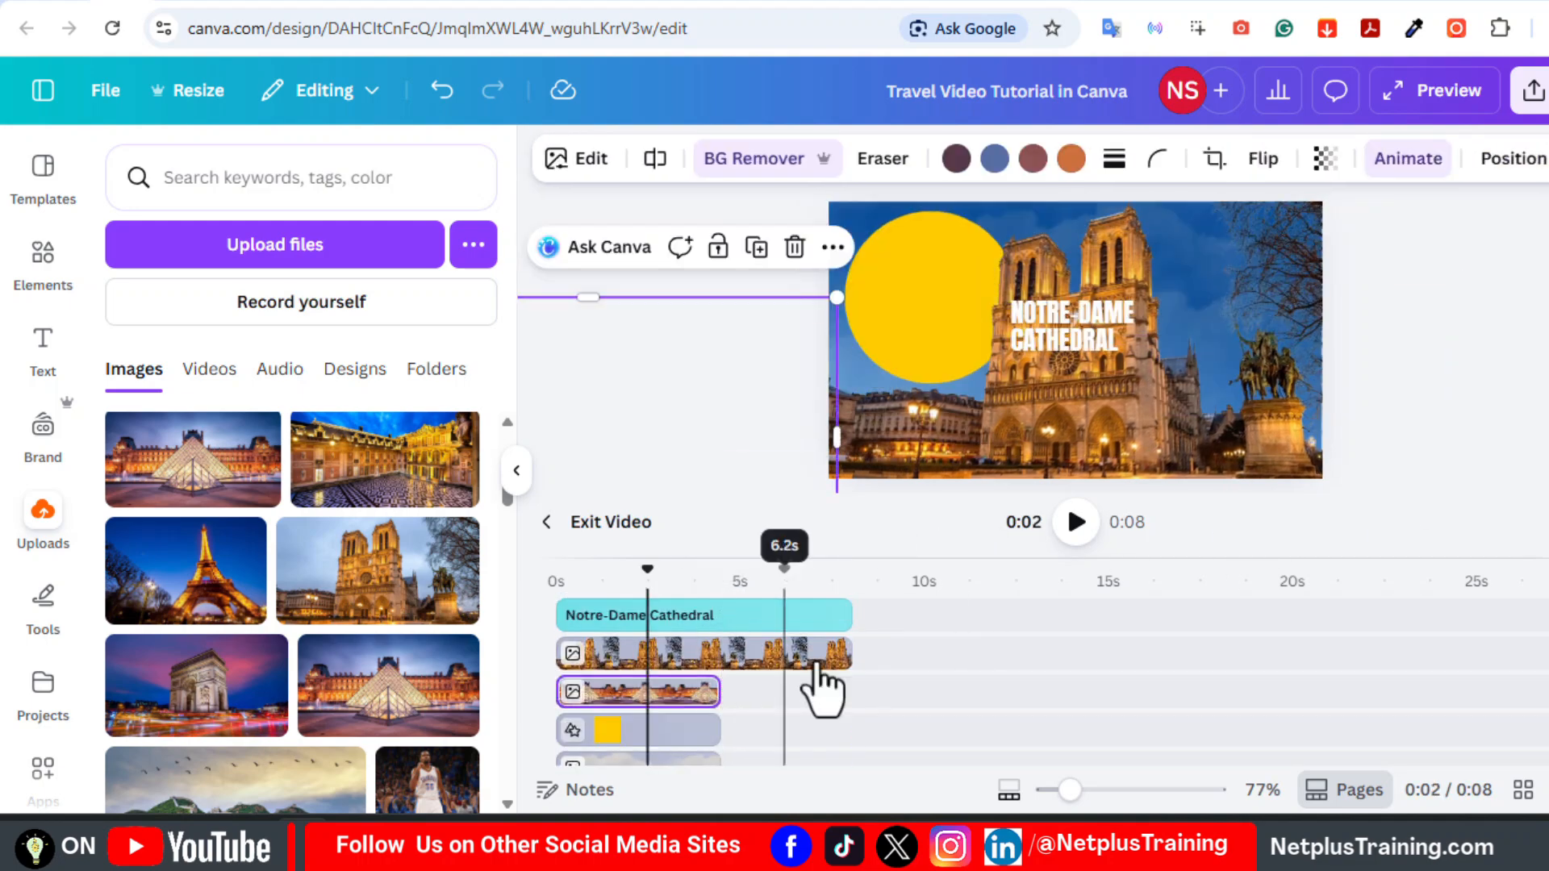
{"action": "left_click_drag", "start_coordinate": [839, 659], "coordinate": [708, 662]}
{"action": "left_click_drag", "start_coordinate": [837, 616], "coordinate": [707, 620]}
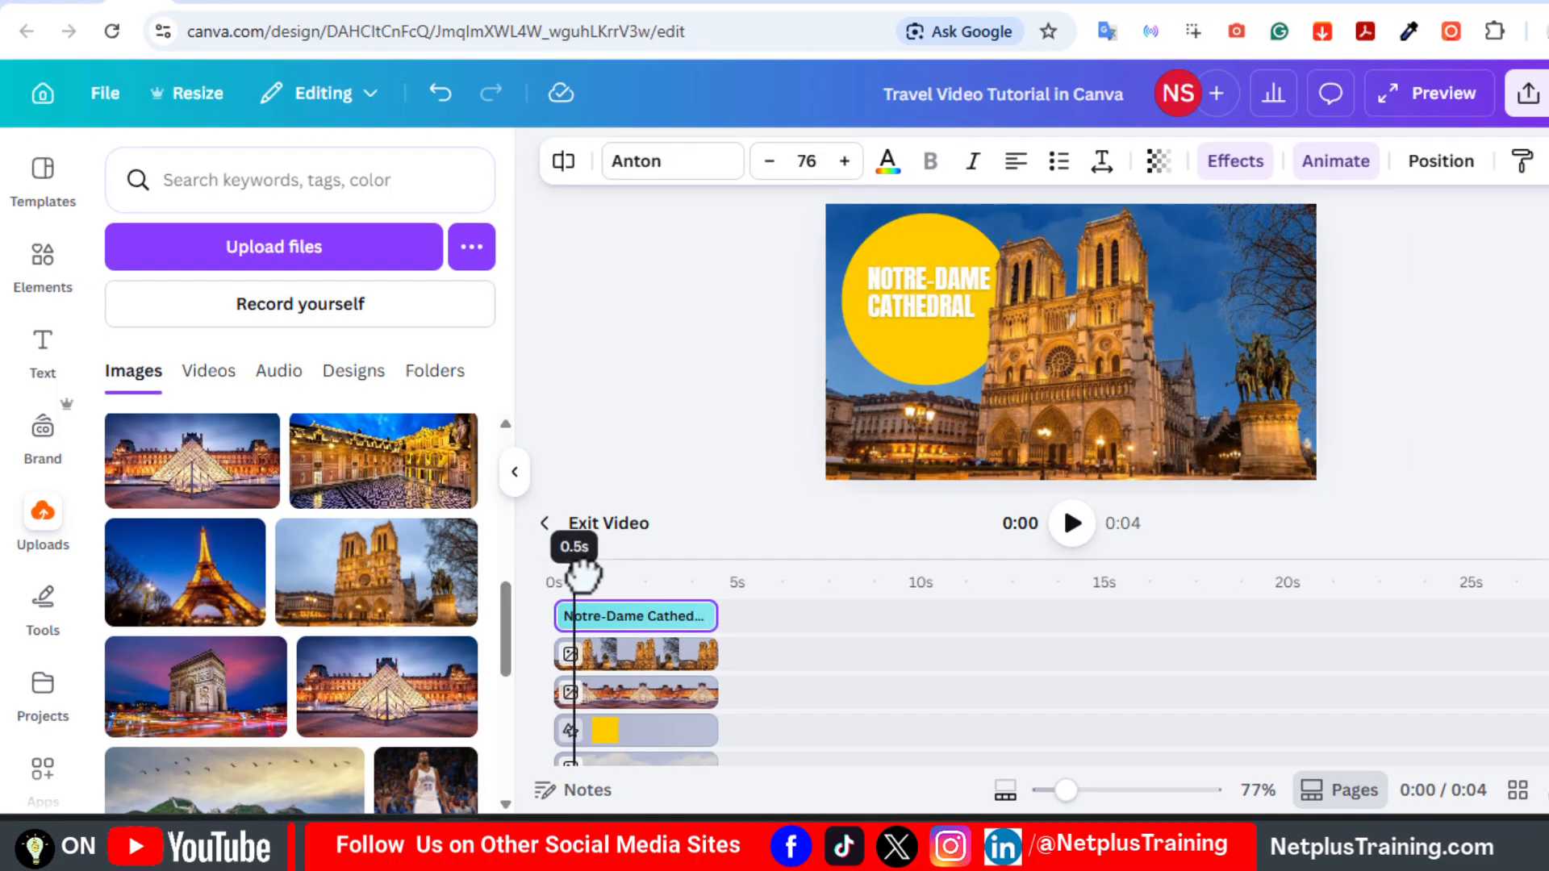
- Move the Notre-Dame title layer behind both building cutouts, directly above the circle's layer, and play back the page
{"action": "left_click_drag", "start_coordinate": [581, 573], "coordinate": [637, 716]}
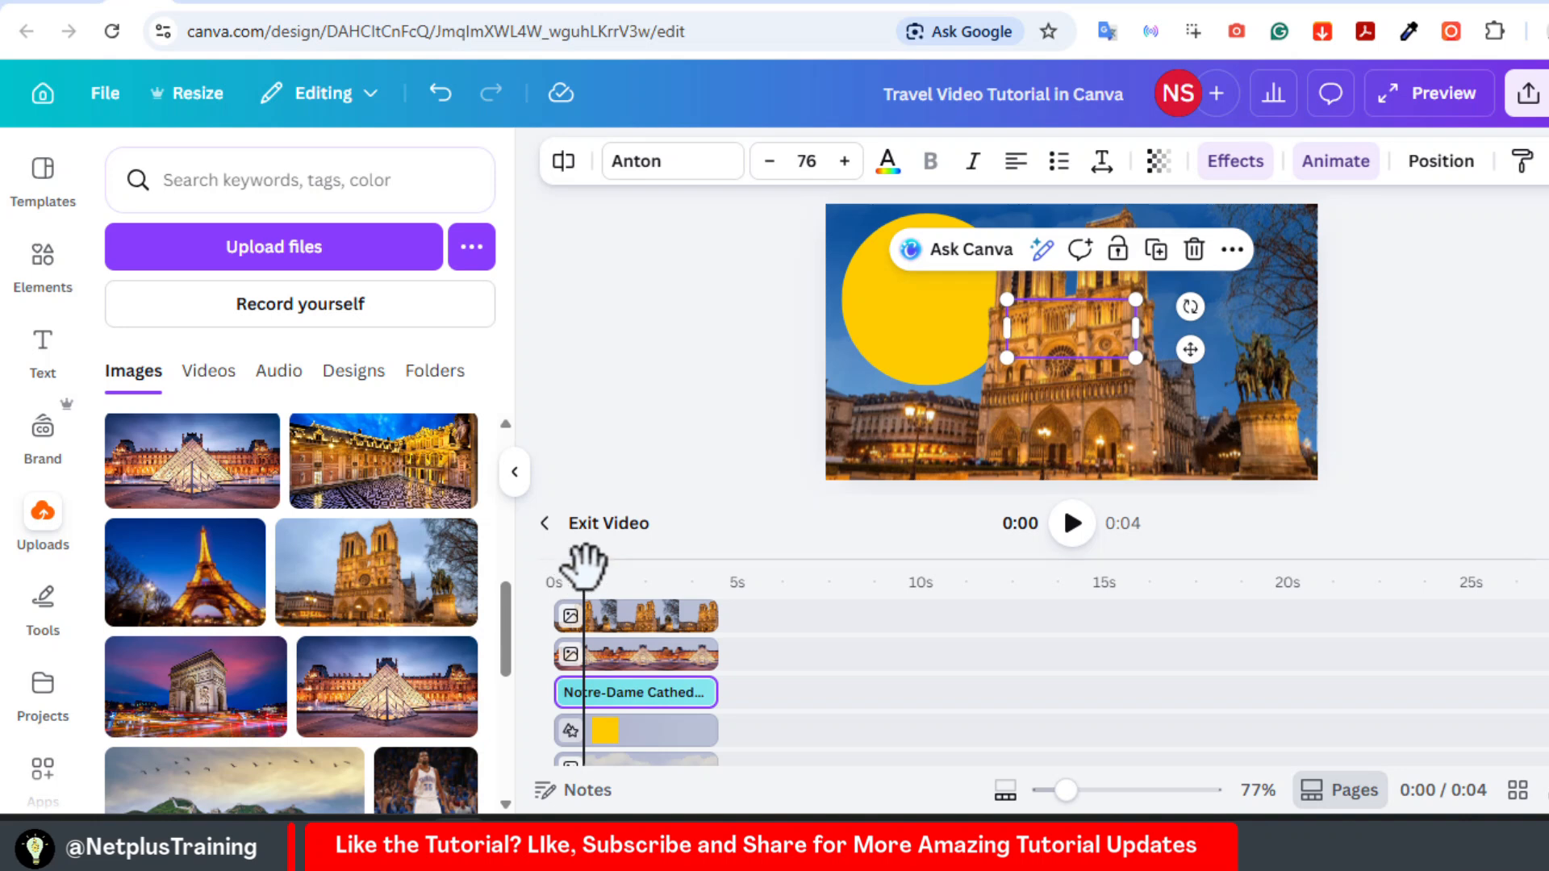
{"action": "left_click_drag", "start_coordinate": [585, 569], "coordinate": [548, 577]}
{"action": "left_click", "coordinate": [1072, 522]}
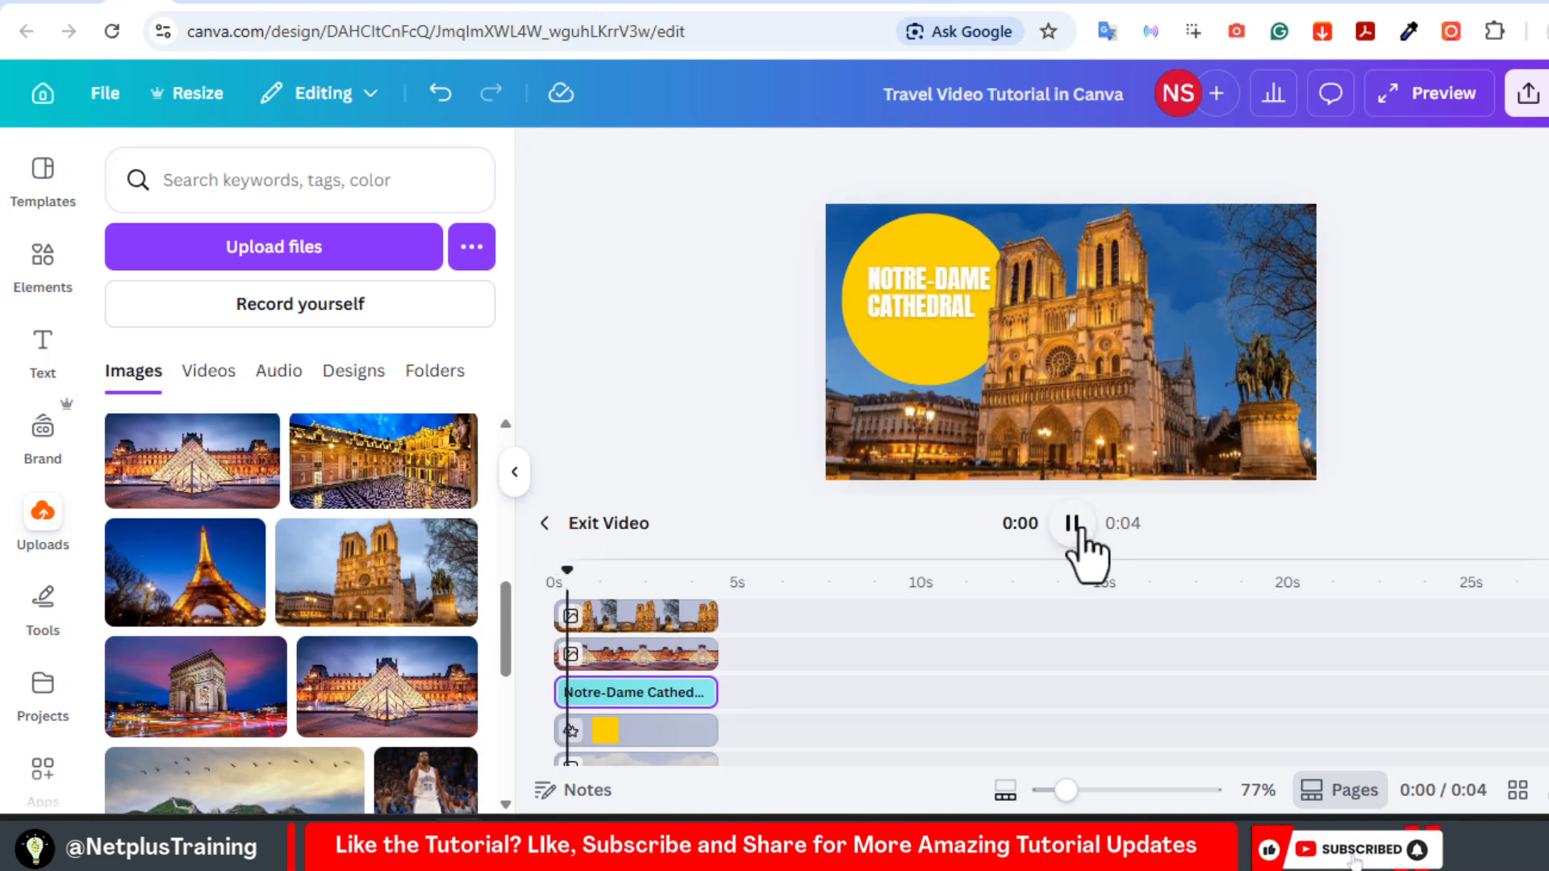
{"action": "mouse_move", "coordinate": [641, 569]}
{"action": "left_mouse_down"}
{"action": "mouse_move", "coordinate": [548, 592]}
{"action": "mouse_move", "coordinate": [667, 581]}
{"action": "mouse_move", "coordinate": [526, 597]}
{"action": "mouse_move", "coordinate": [709, 581]}
{"action": "mouse_move", "coordinate": [666, 581]}
{"action": "left_mouse_up"}
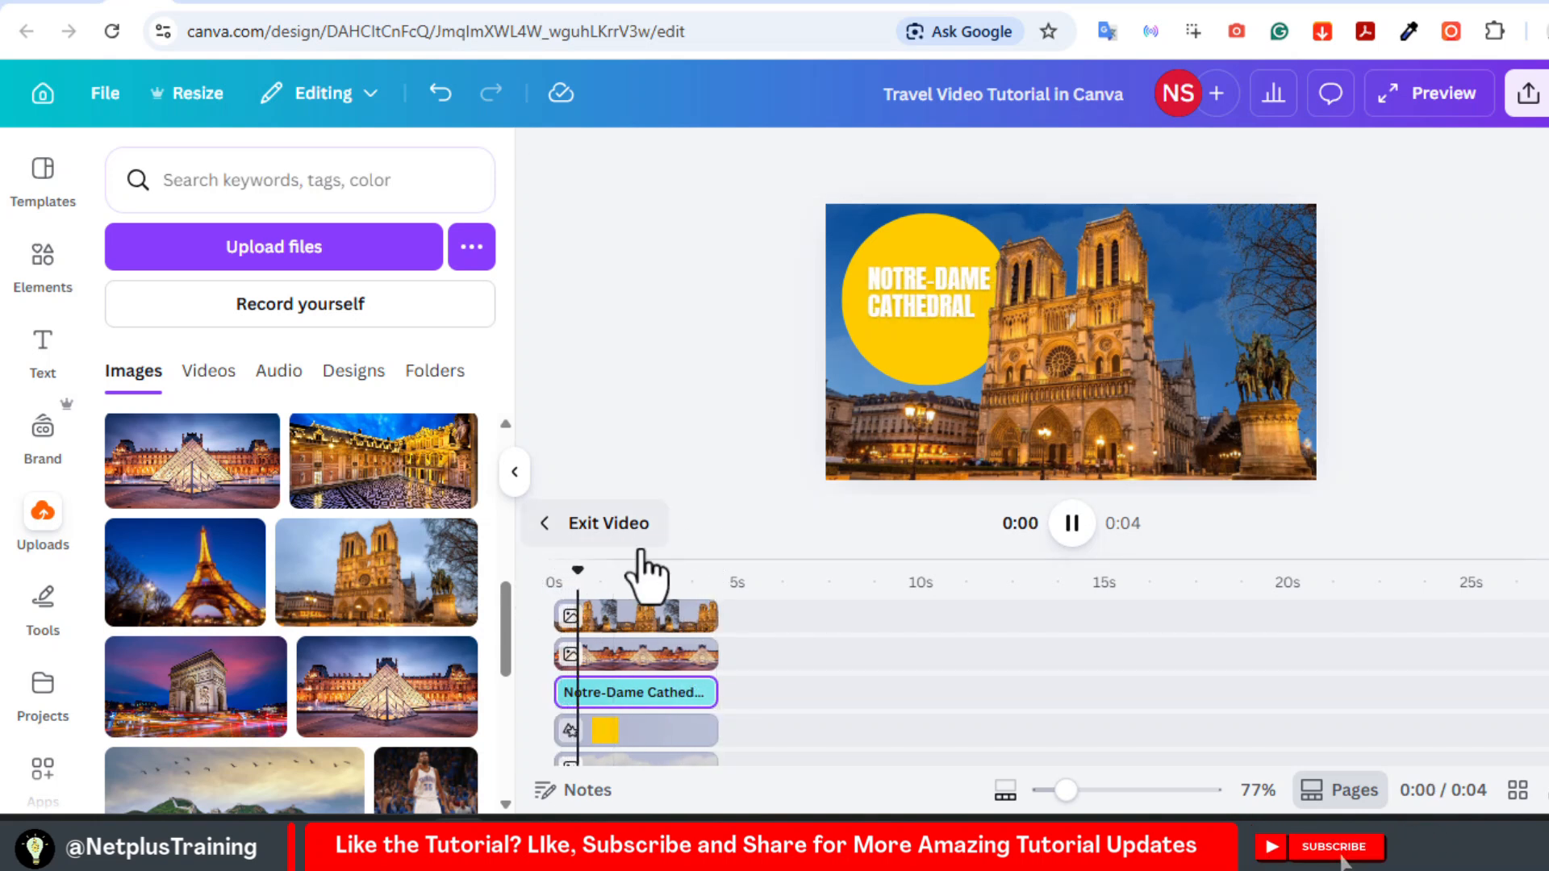
{"action": "key", "text": "space"}
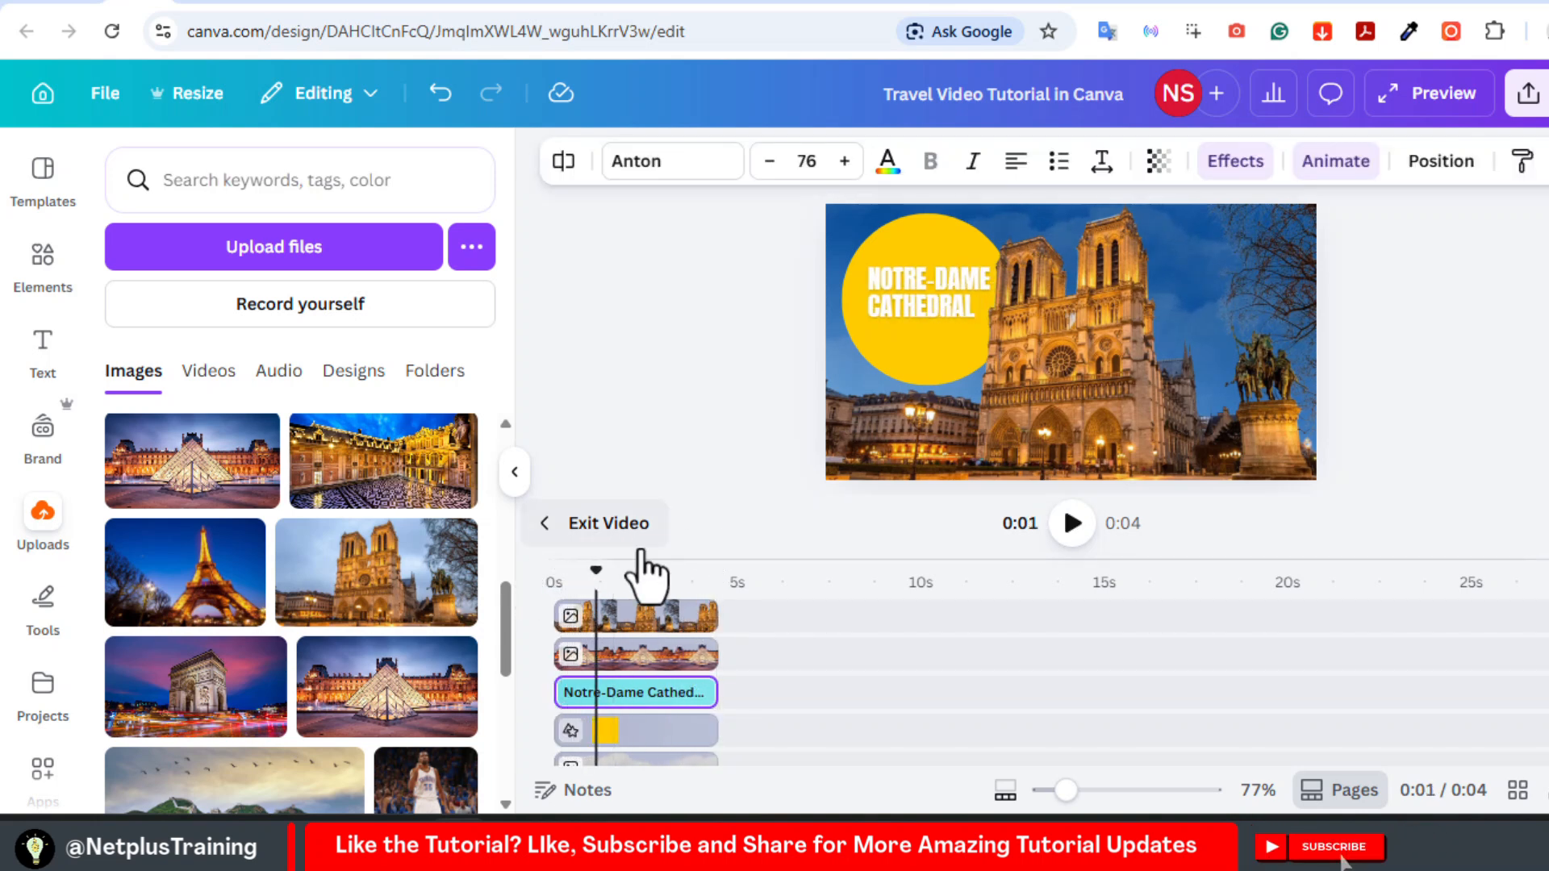
- Return to the full page overview and duplicate page 2 as page 3
{"action": "left_click", "coordinate": [546, 524]}
{"action": "left_click", "coordinate": [933, 726]}
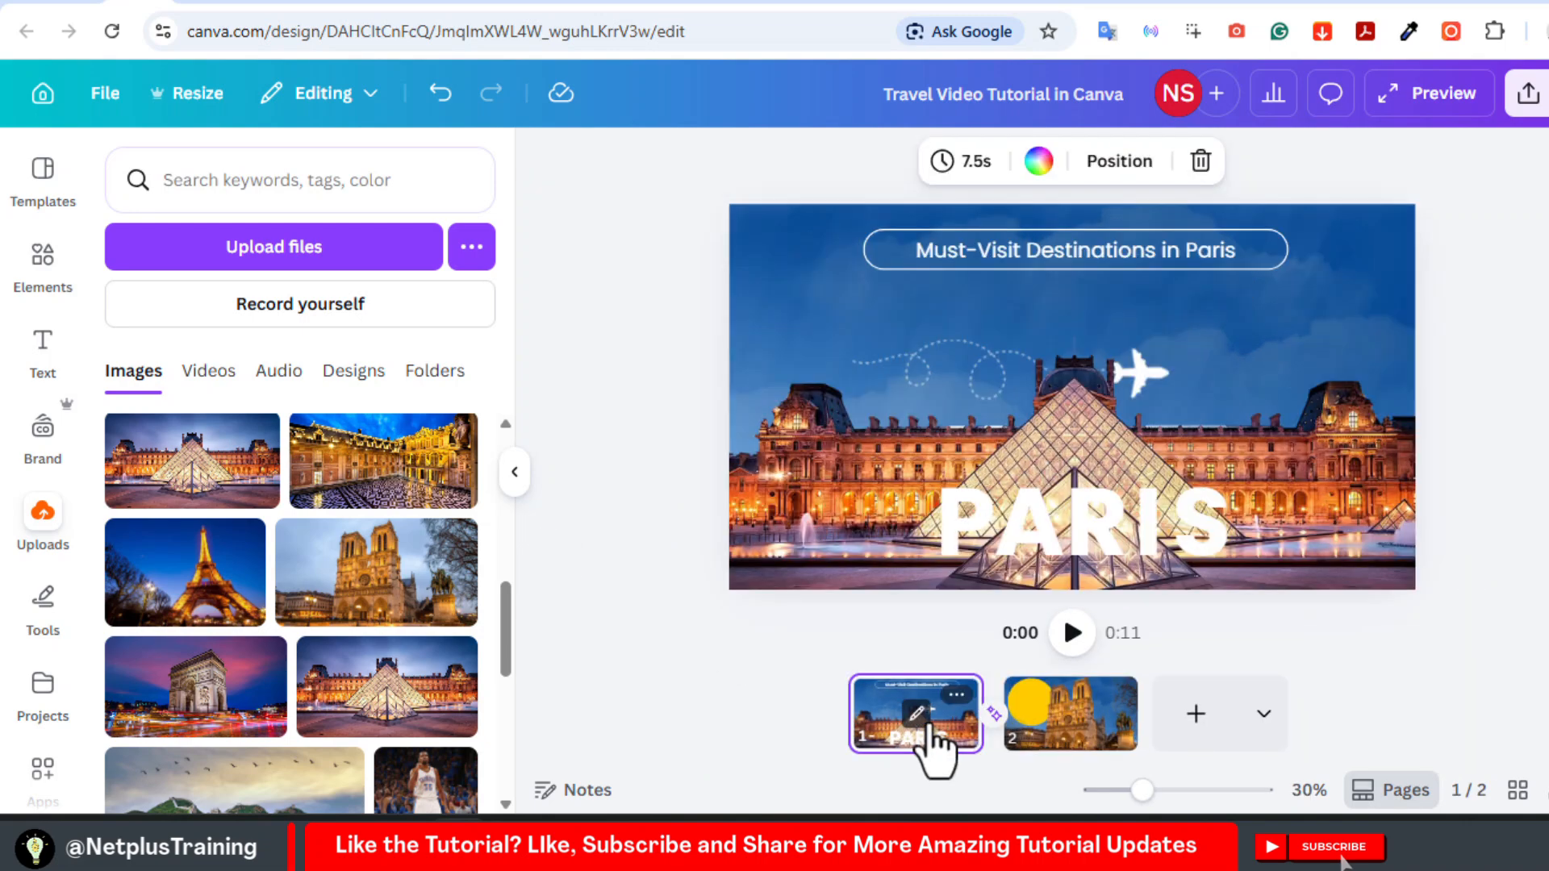
{"action": "left_click", "coordinate": [1074, 734]}
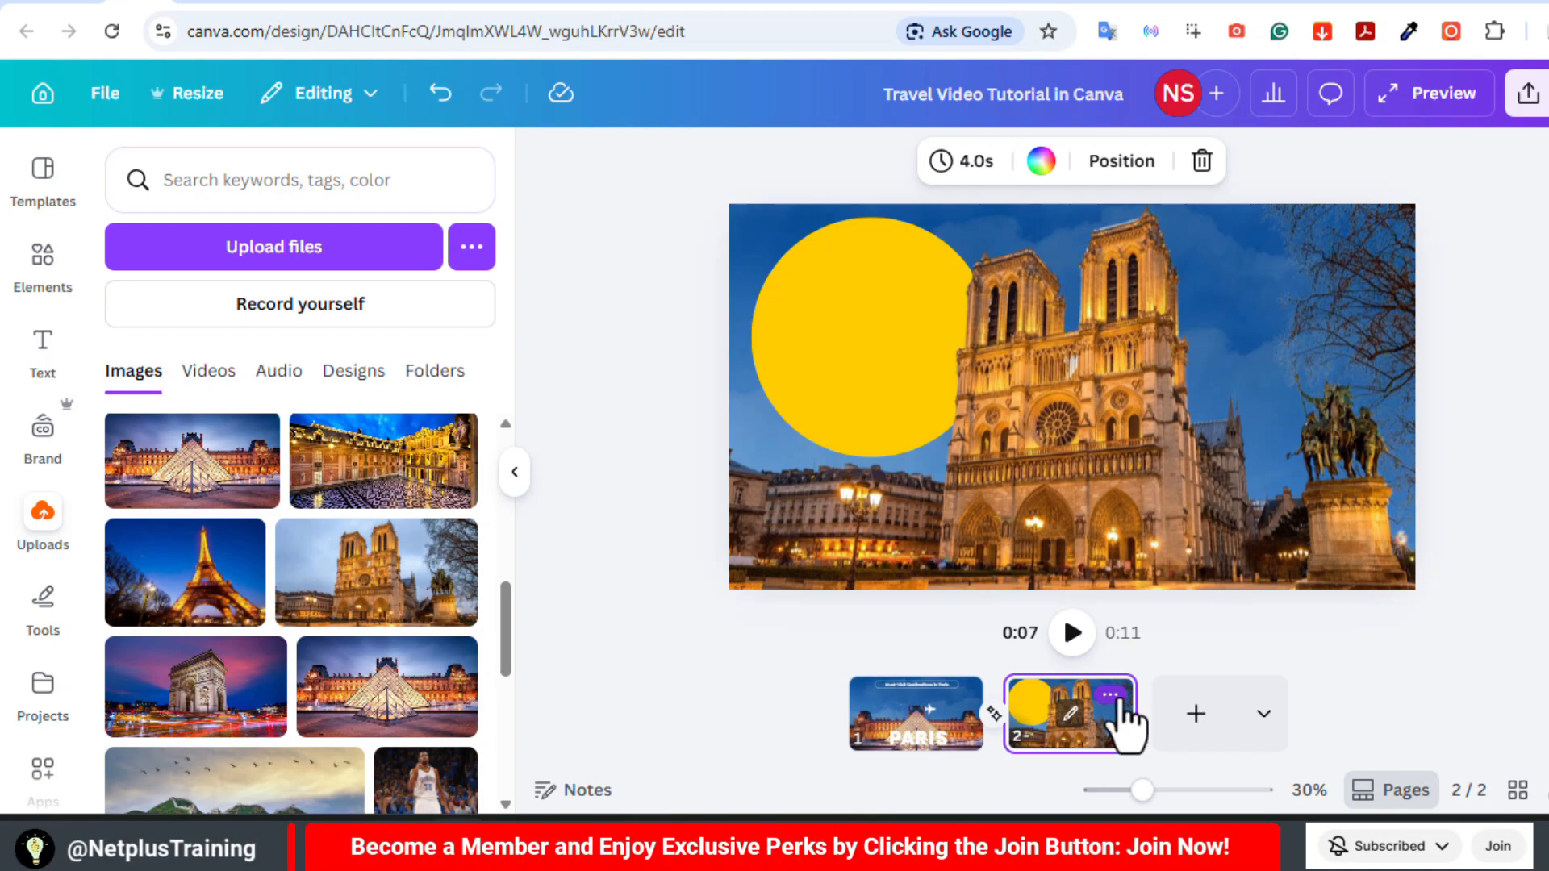
{"action": "left_click", "coordinate": [1110, 695]}
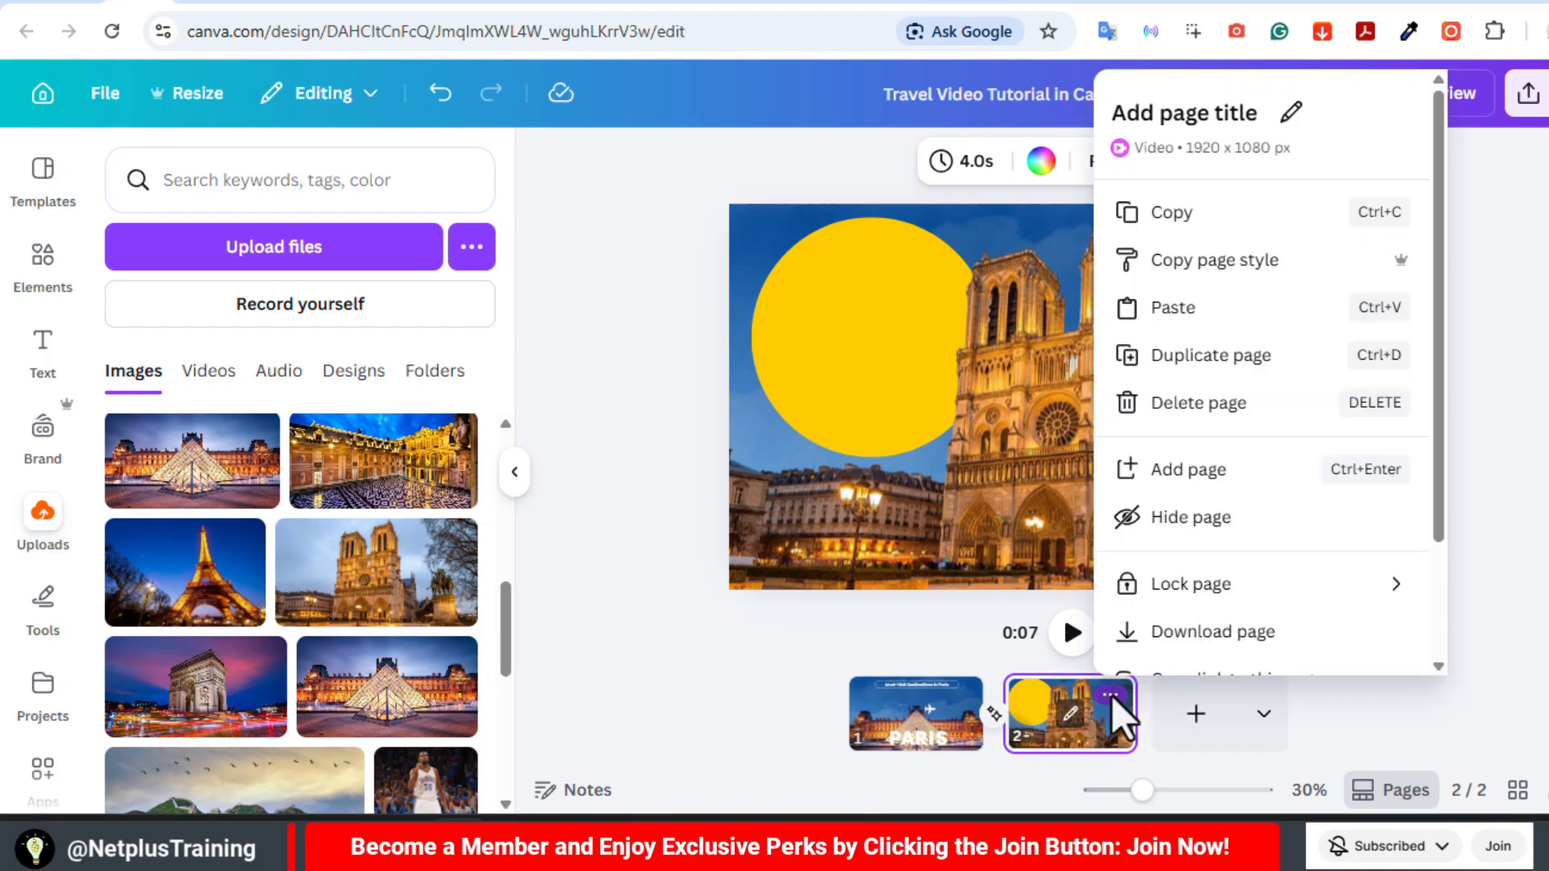
{"action": "left_click", "coordinate": [1218, 359]}
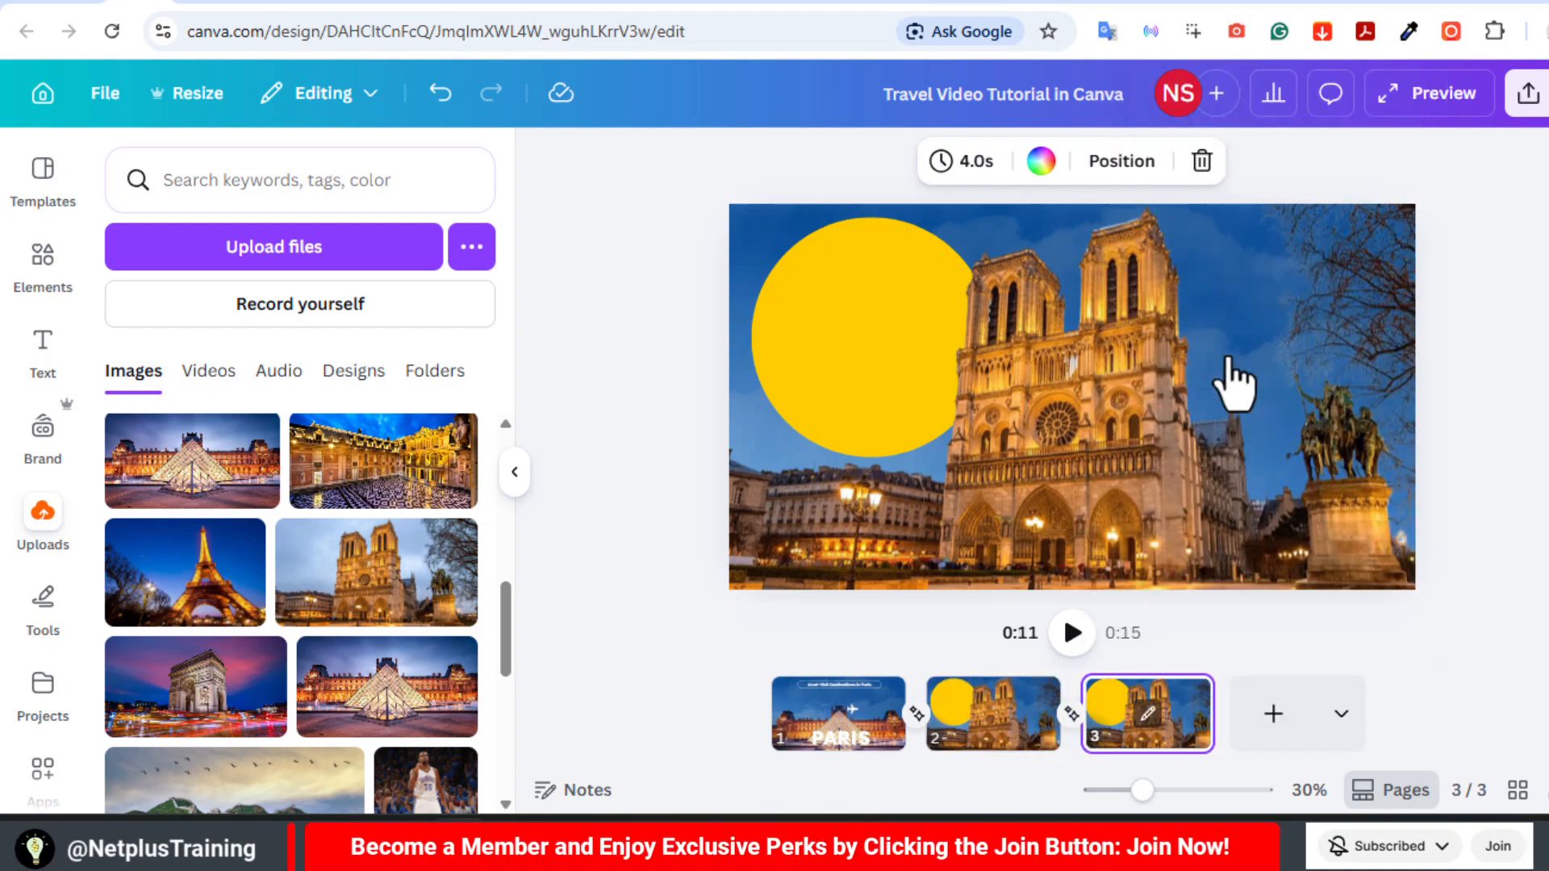
- Add the Eiffel Tower photo beneath page 3's title layer at the same duration as the other layers, and delete the Louvre cutout
{"action": "left_click", "coordinate": [1153, 730]}
{"action": "left_click_drag", "start_coordinate": [228, 622], "coordinate": [621, 632]}
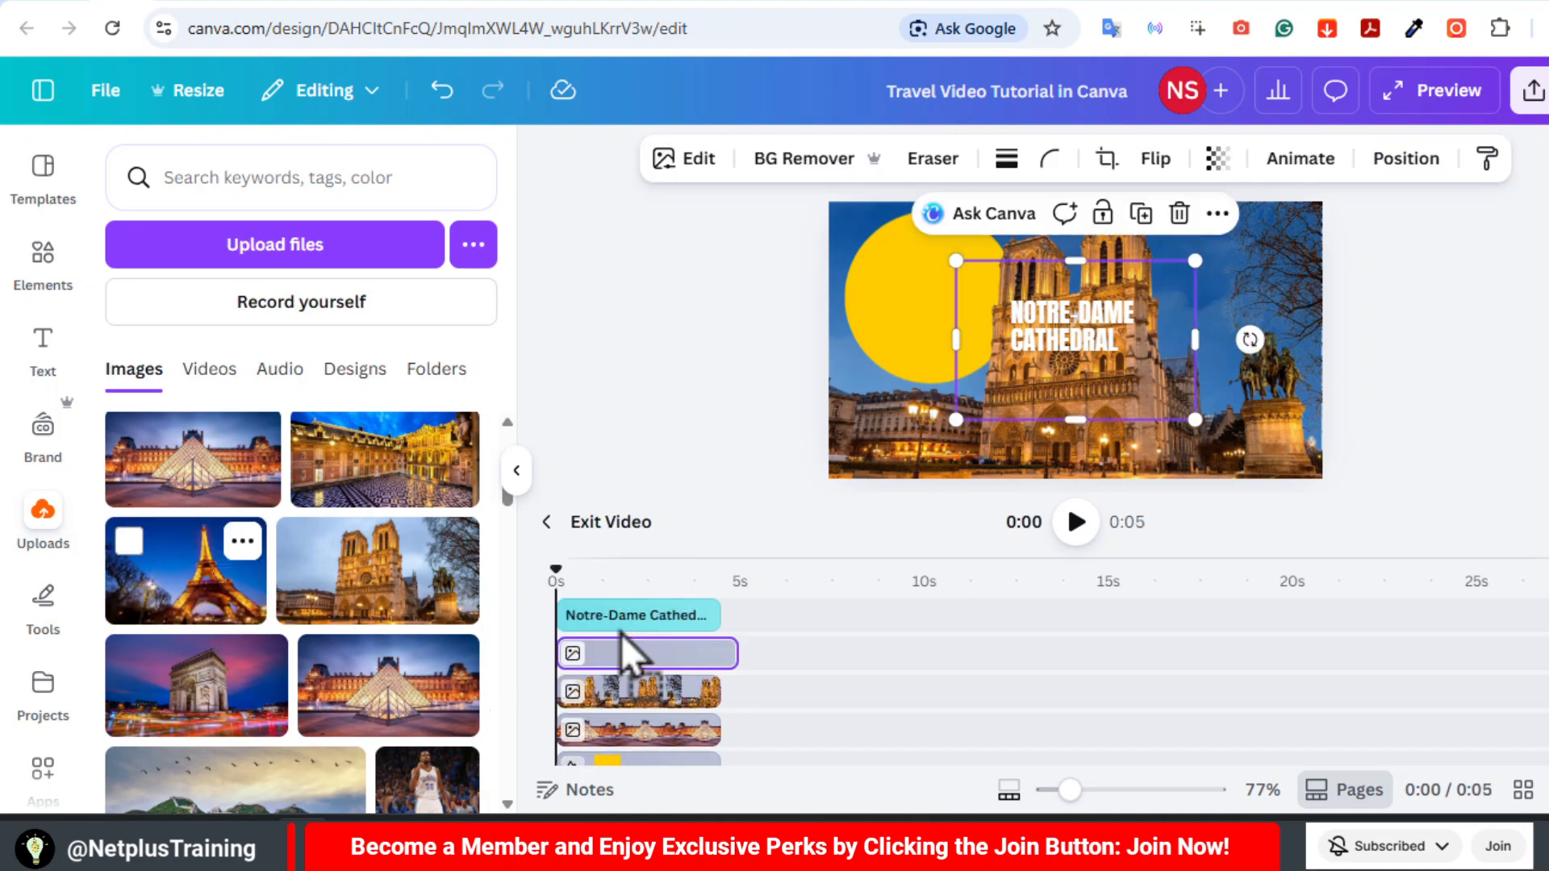
{"action": "left_click", "coordinate": [662, 731]}
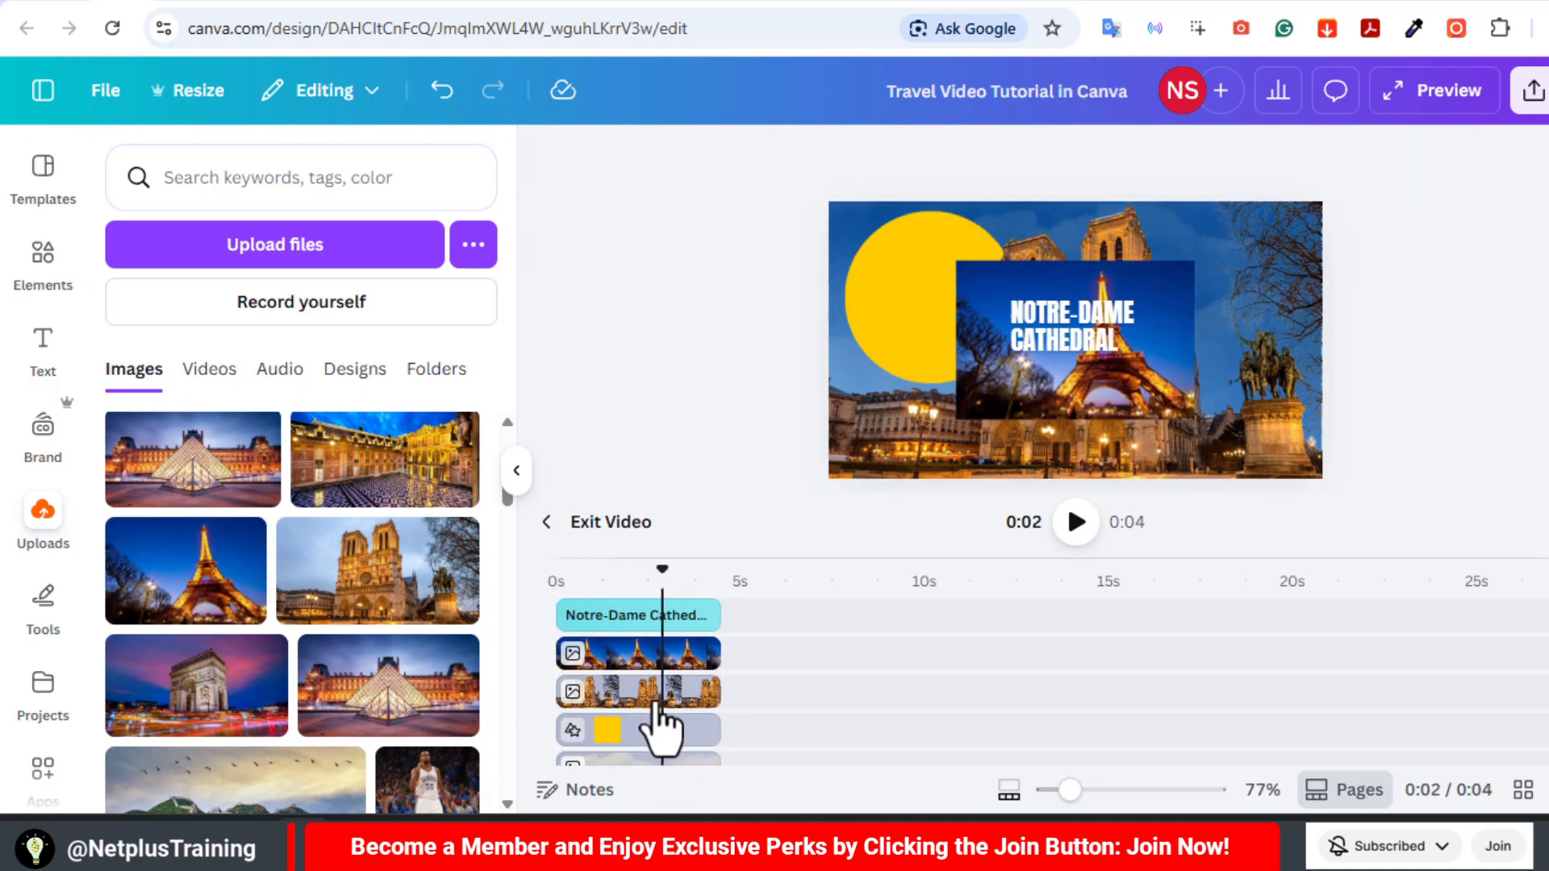
- Enlarge the Eiffel Tower photo to fill page 3 and remove its background
{"action": "left_click", "coordinate": [996, 310]}
{"action": "left_click_drag", "start_coordinate": [956, 261], "coordinate": [808, 216]}
{"action": "left_click_drag", "start_coordinate": [1194, 420], "coordinate": [1221, 443]}
{"action": "left_click", "coordinate": [750, 159]}
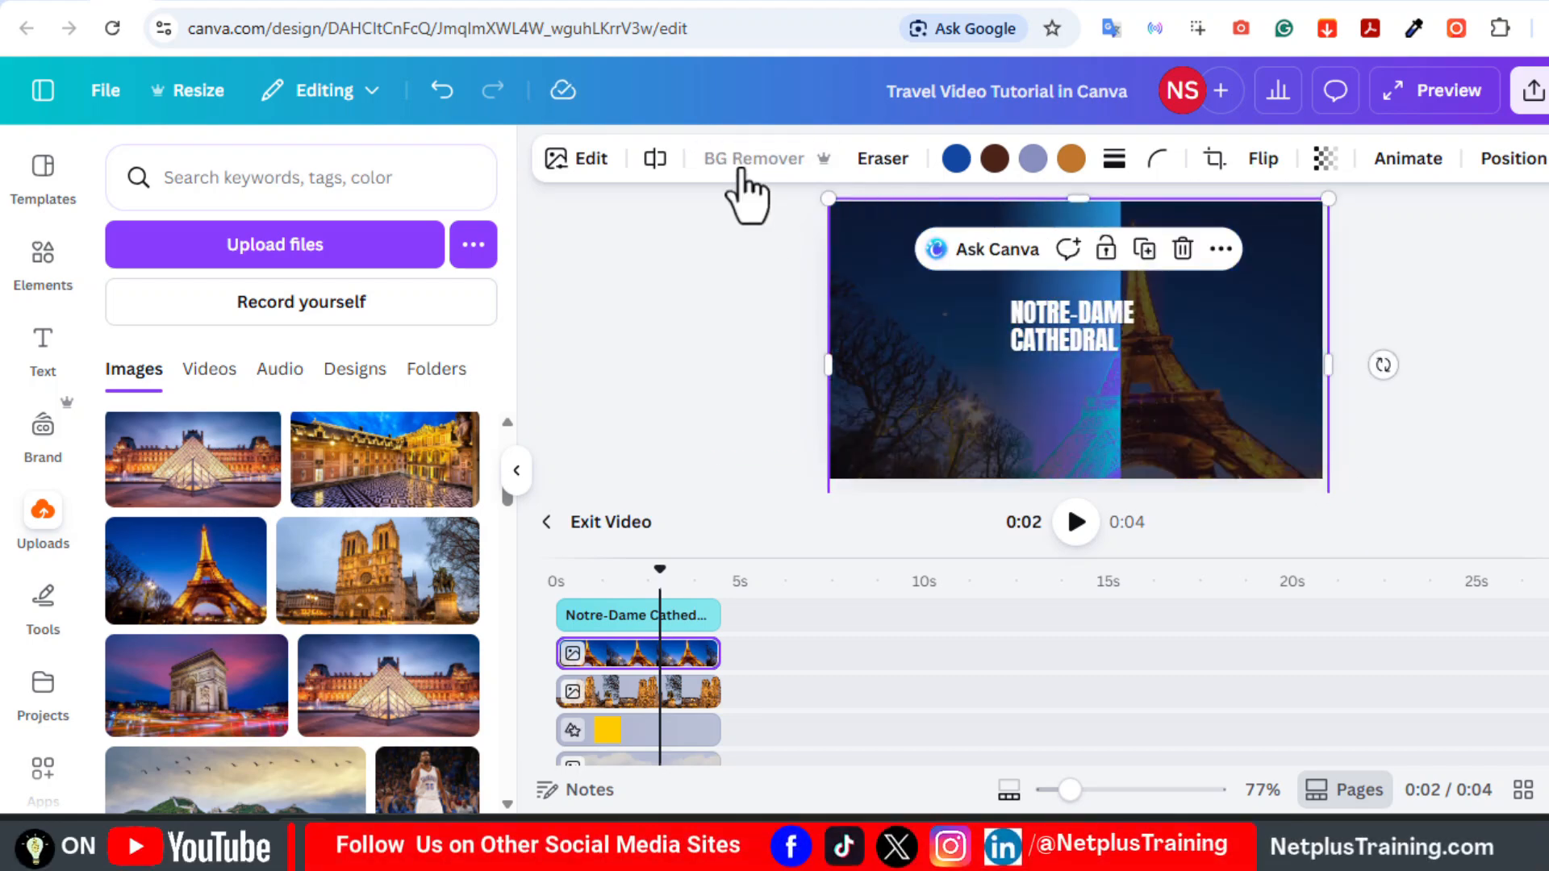
- Move page 3's Notre-Dame cutout completely off the left edge of the page
{"action": "left_click", "coordinate": [650, 695]}
{"action": "left_click_drag", "start_coordinate": [1038, 381], "coordinate": [809, 357]}
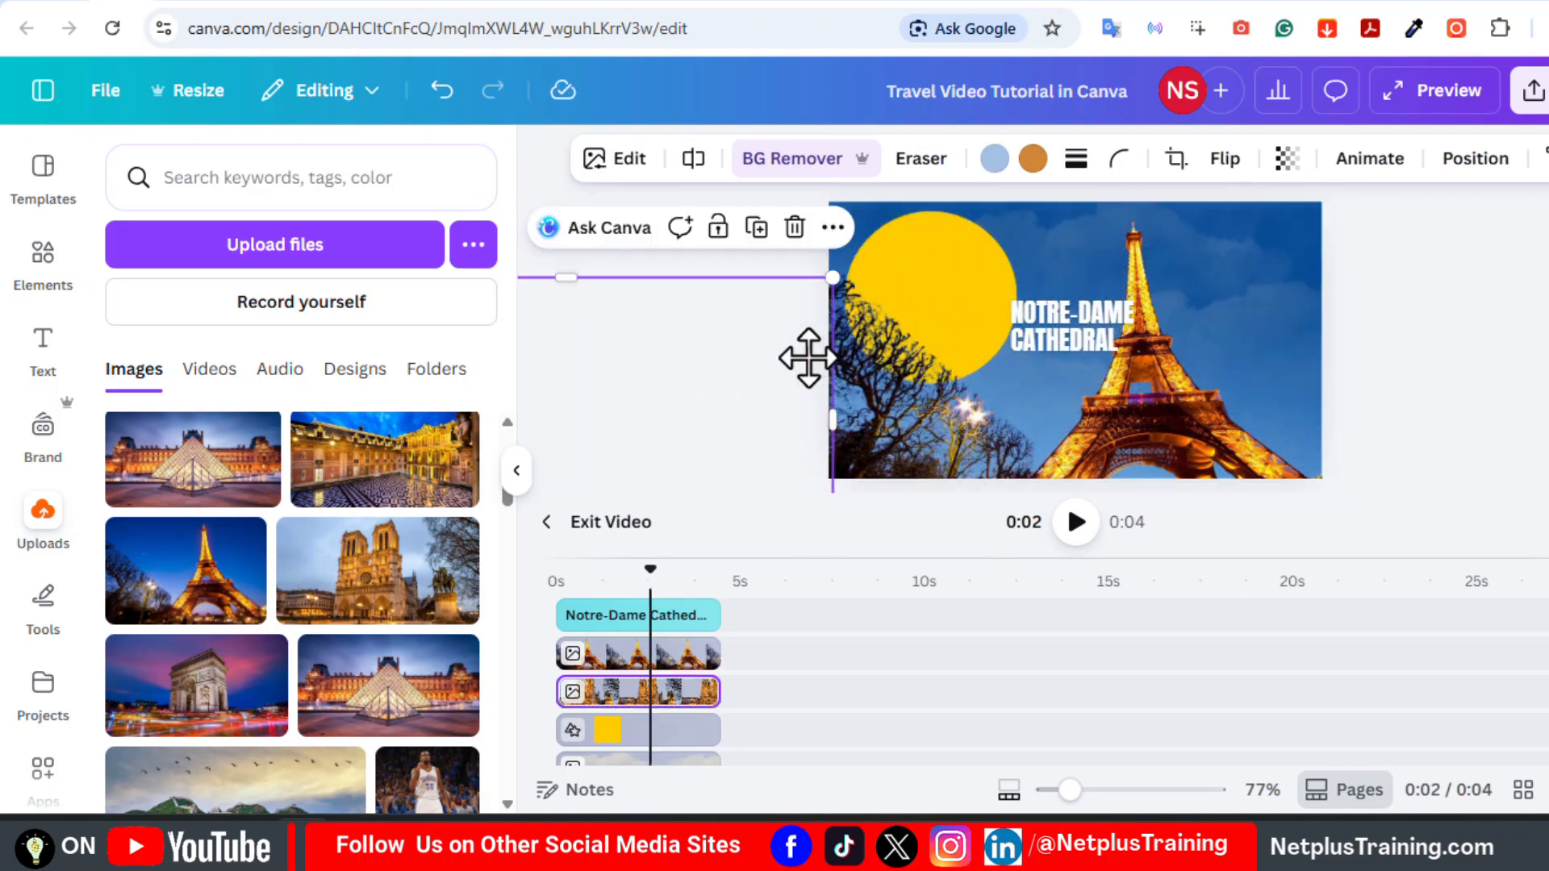
- Copy the Eiffel Tower cutout to page 2, layer it behind the Notre-Dame cutout and shift it off toward the right edge
{"action": "left_click", "coordinate": [641, 660]}
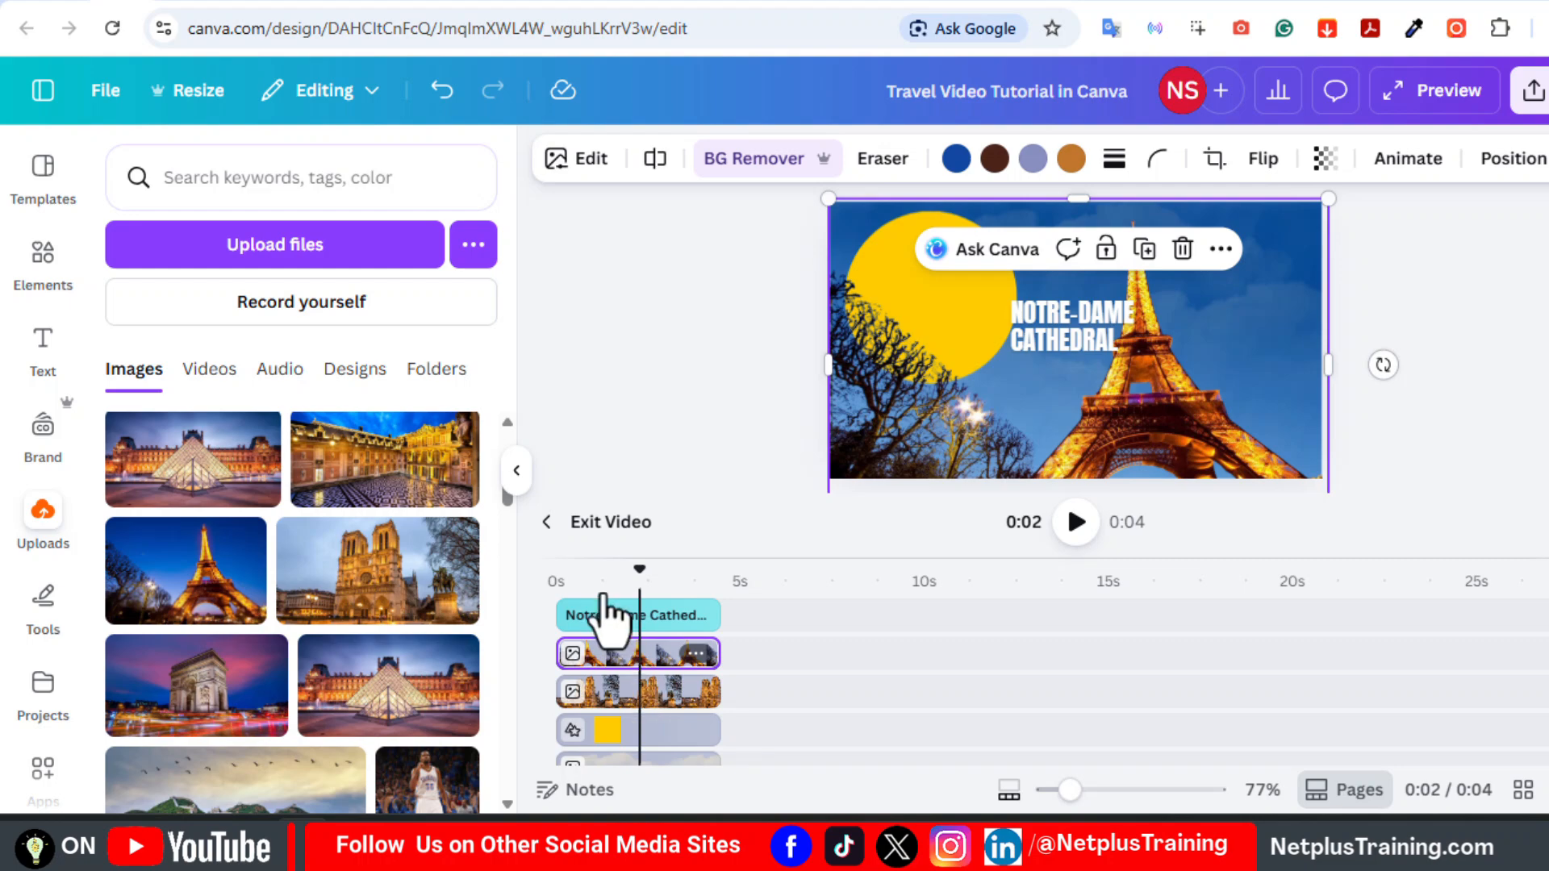
{"action": "left_click", "coordinate": [550, 529]}
{"action": "double_click", "coordinate": [998, 719]}
{"action": "key", "text": "ctrl+v"}
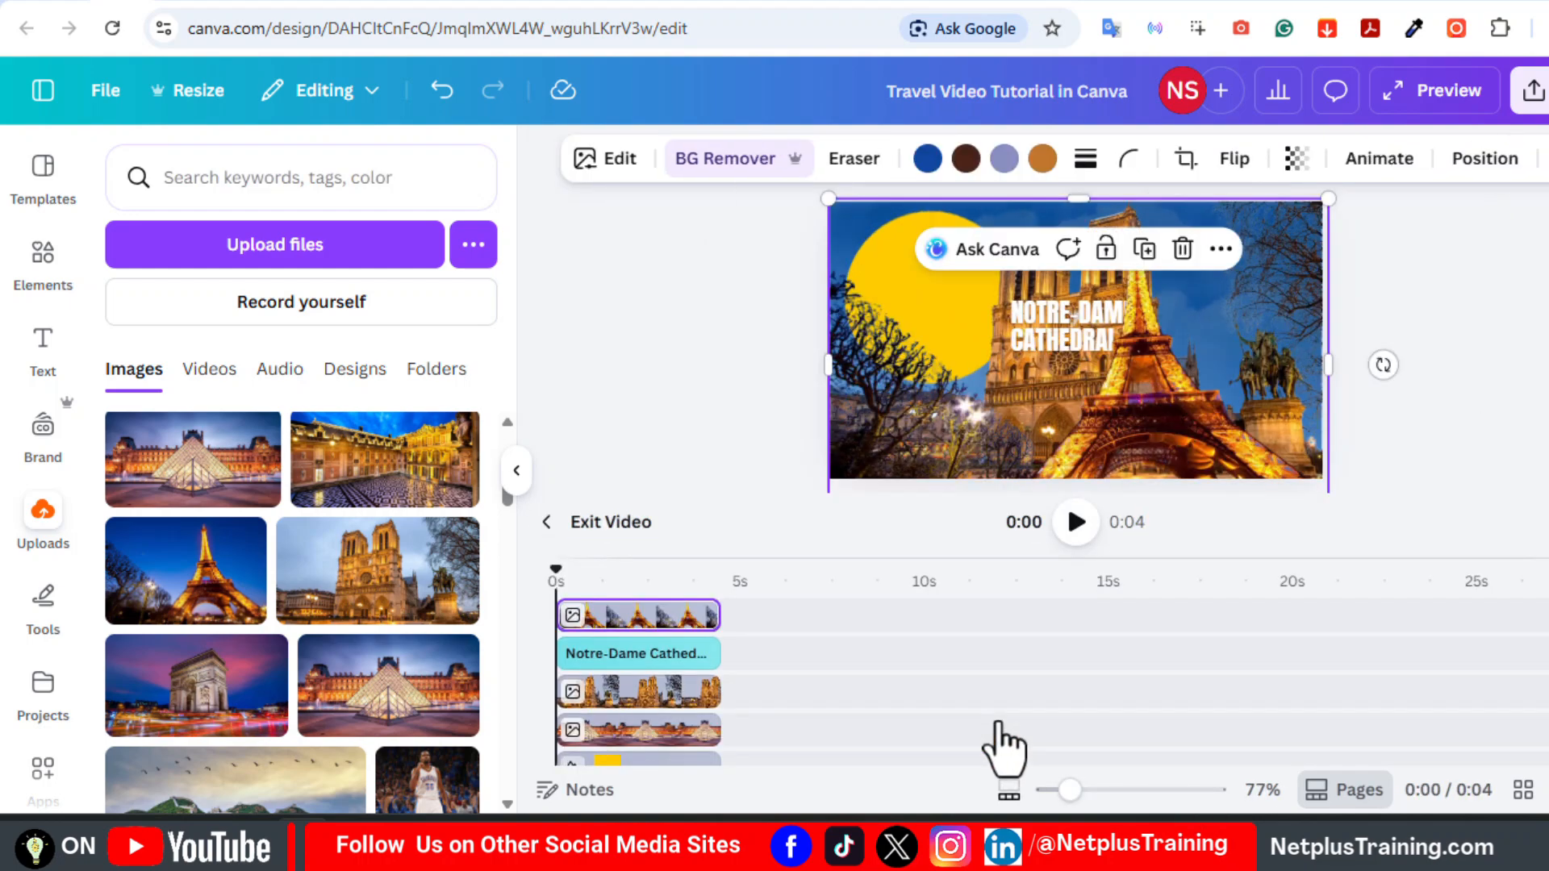
{"action": "left_click_drag", "start_coordinate": [672, 619], "coordinate": [674, 691]}
{"action": "left_click_drag", "start_coordinate": [1068, 443], "coordinate": [1318, 405]}
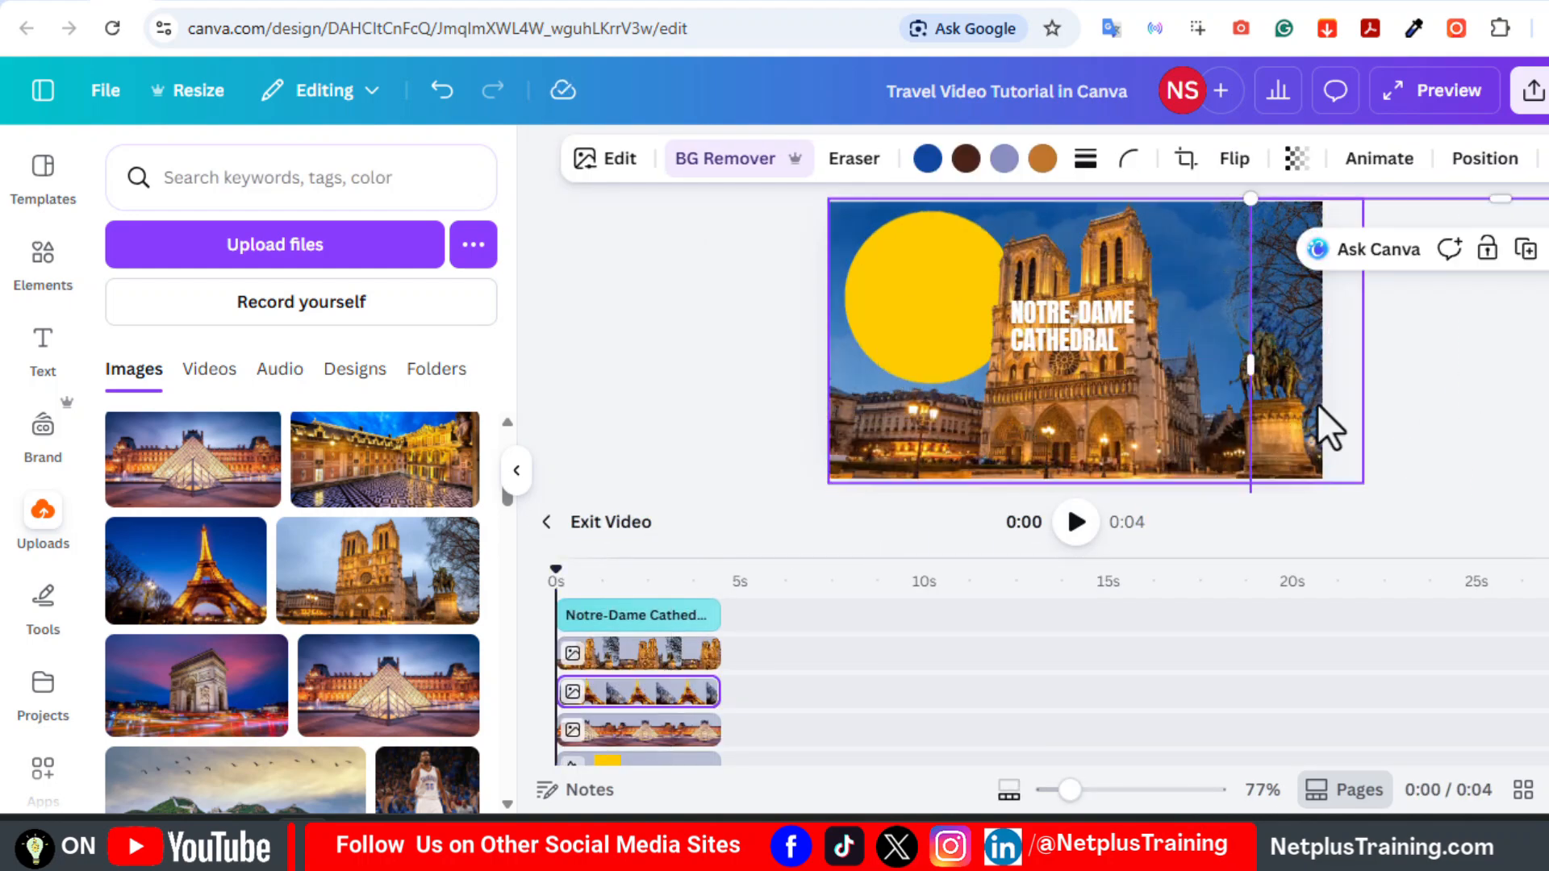
- On page 3, move the yellow circle right and slightly down so that it sits beside the Eiffel Tower
{"action": "left_click", "coordinate": [565, 521]}
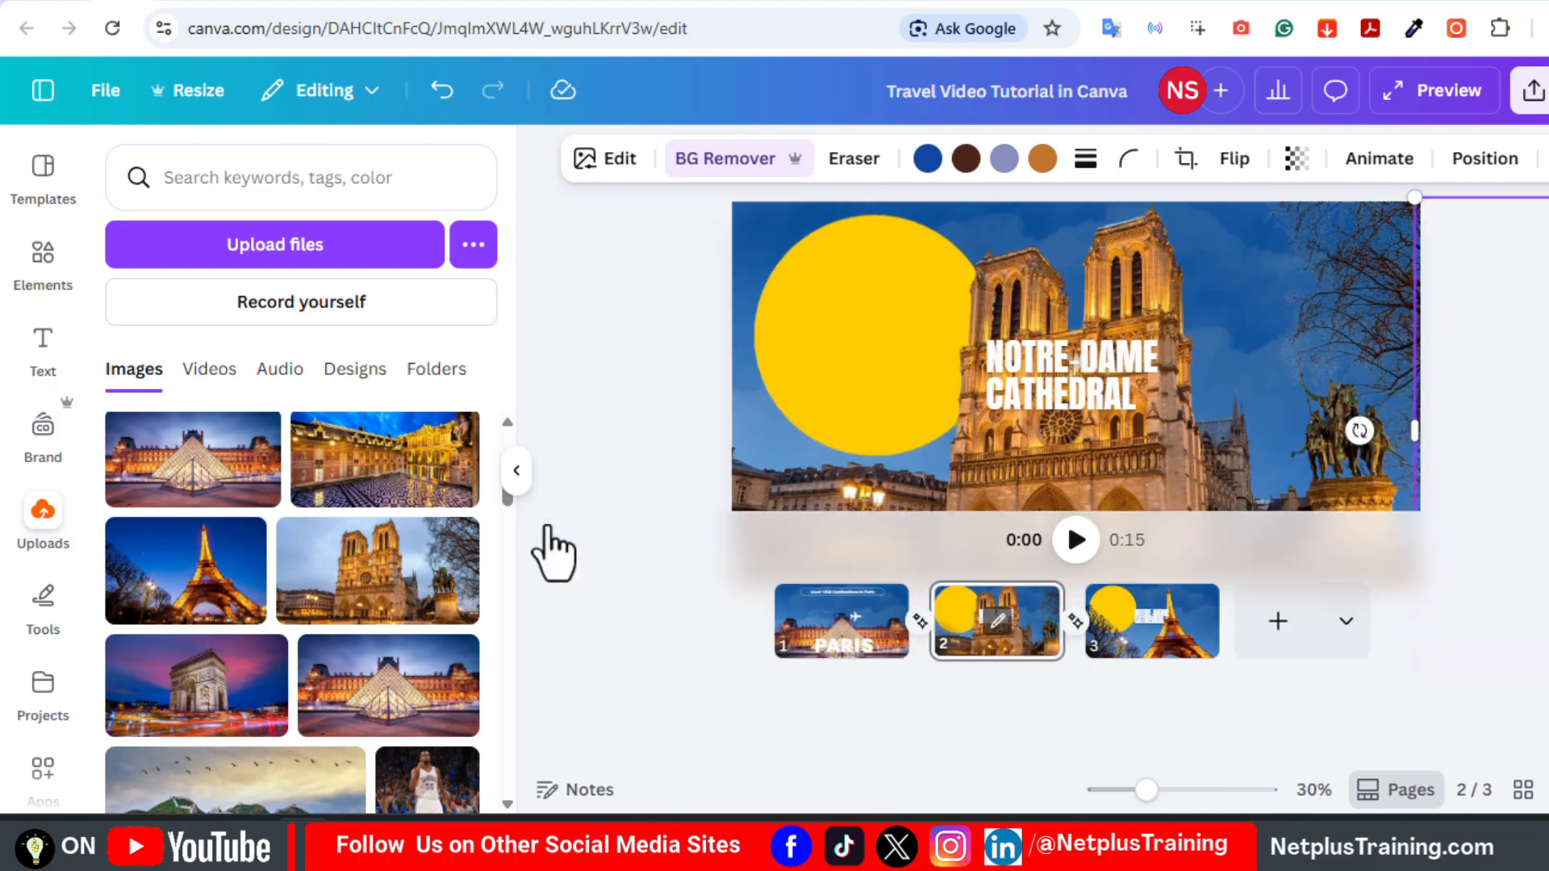
{"action": "left_click", "coordinate": [1150, 726]}
{"action": "double_click", "coordinate": [1150, 726]}
{"action": "left_click", "coordinate": [634, 733]}
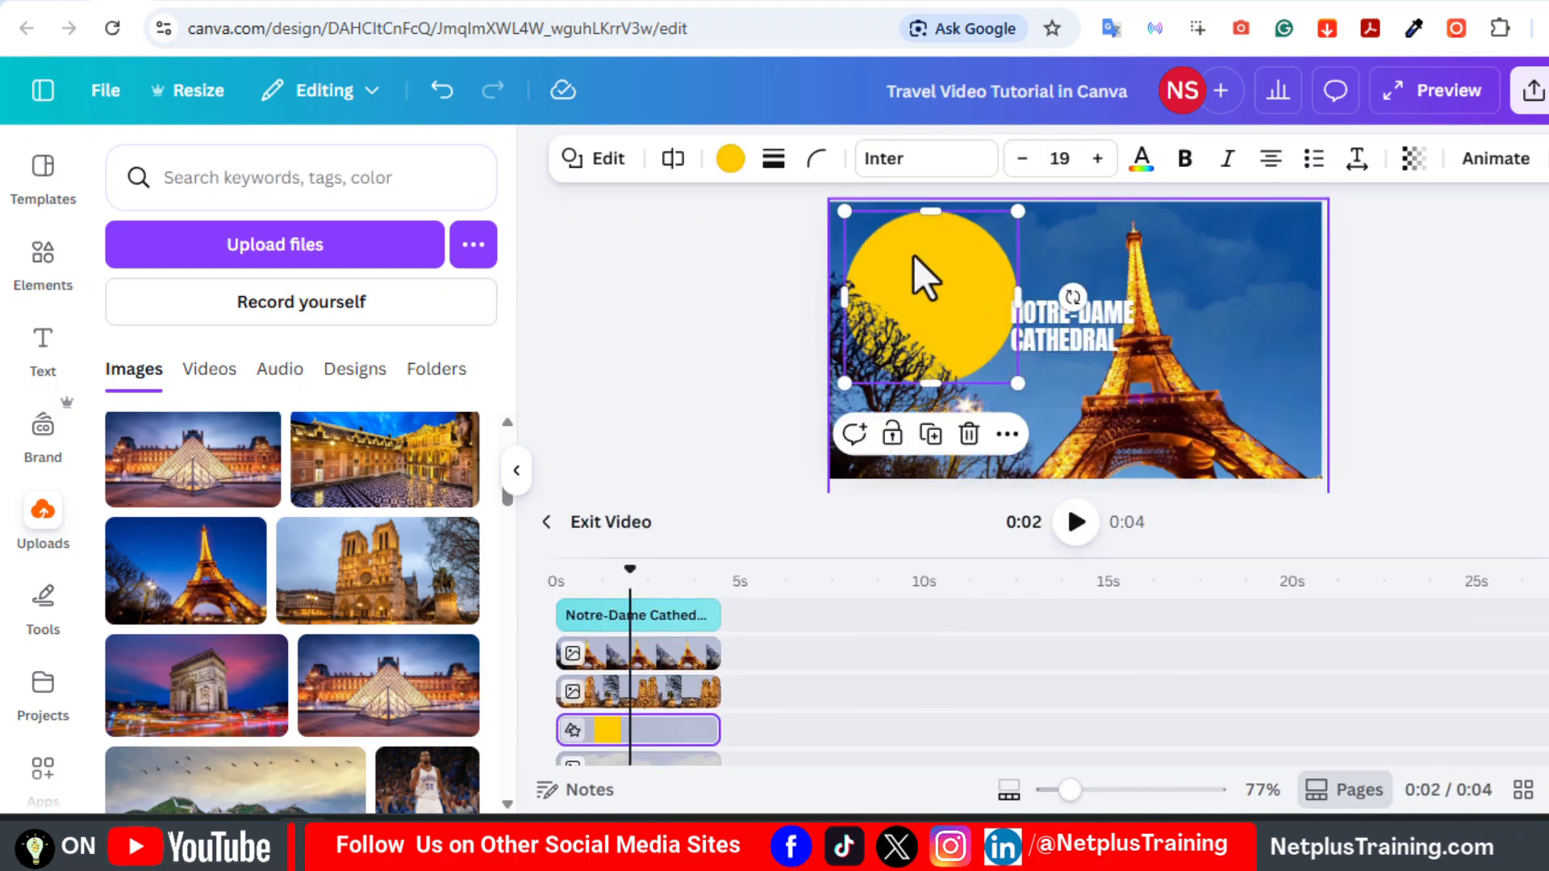
{"action": "left_click_drag", "start_coordinate": [926, 277], "coordinate": [1009, 268]}
- Delete the custom animation path from the Notre-Dame Cathedral title on page 3
{"action": "left_click", "coordinate": [634, 618]}
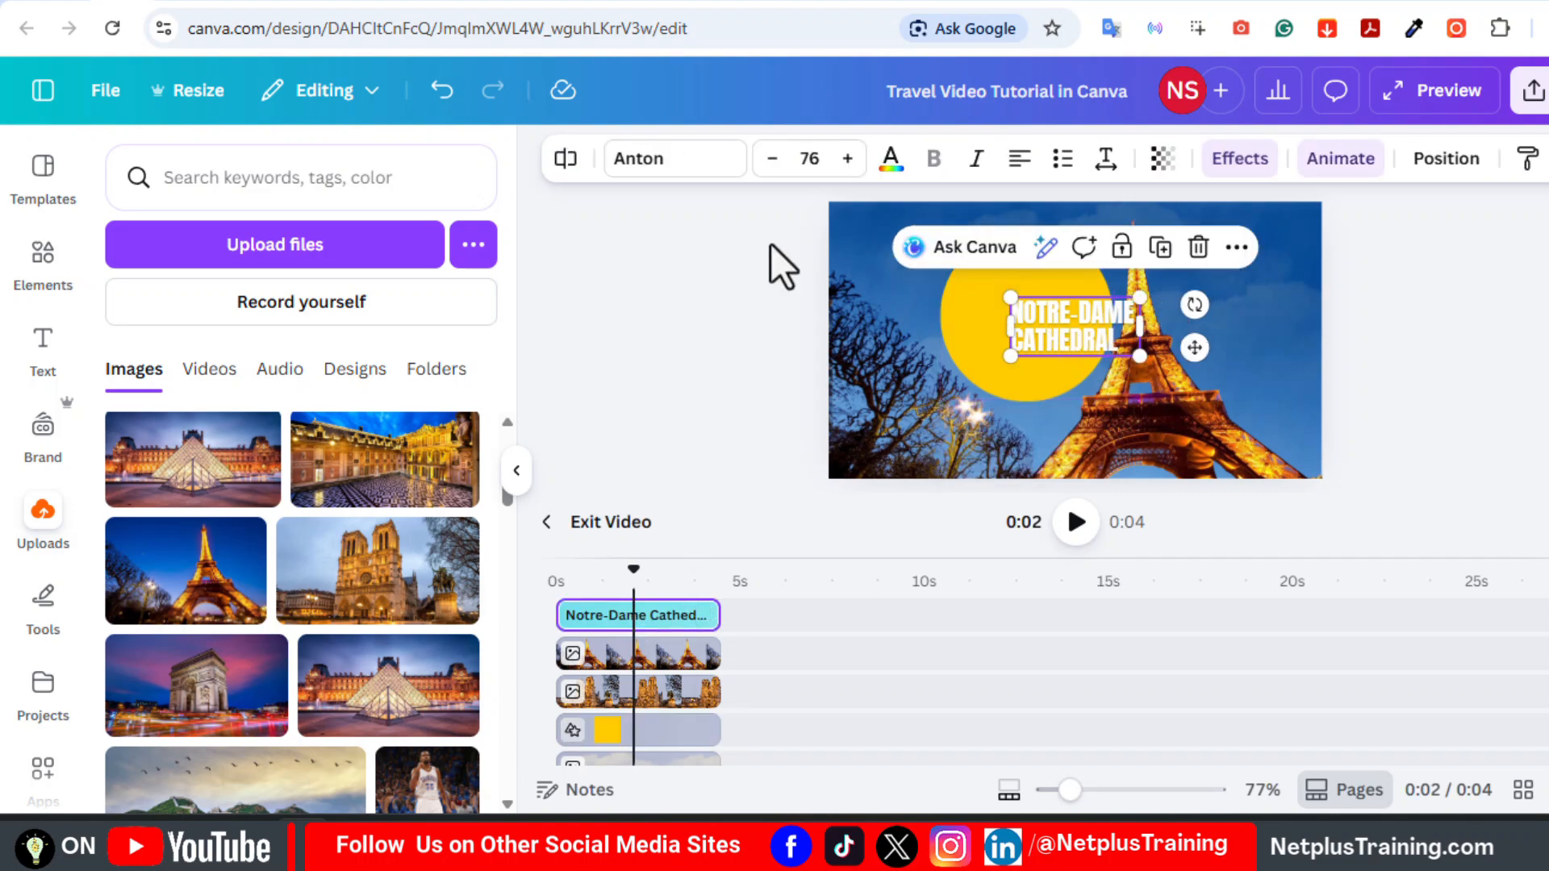
{"action": "left_click", "coordinate": [482, 164]}
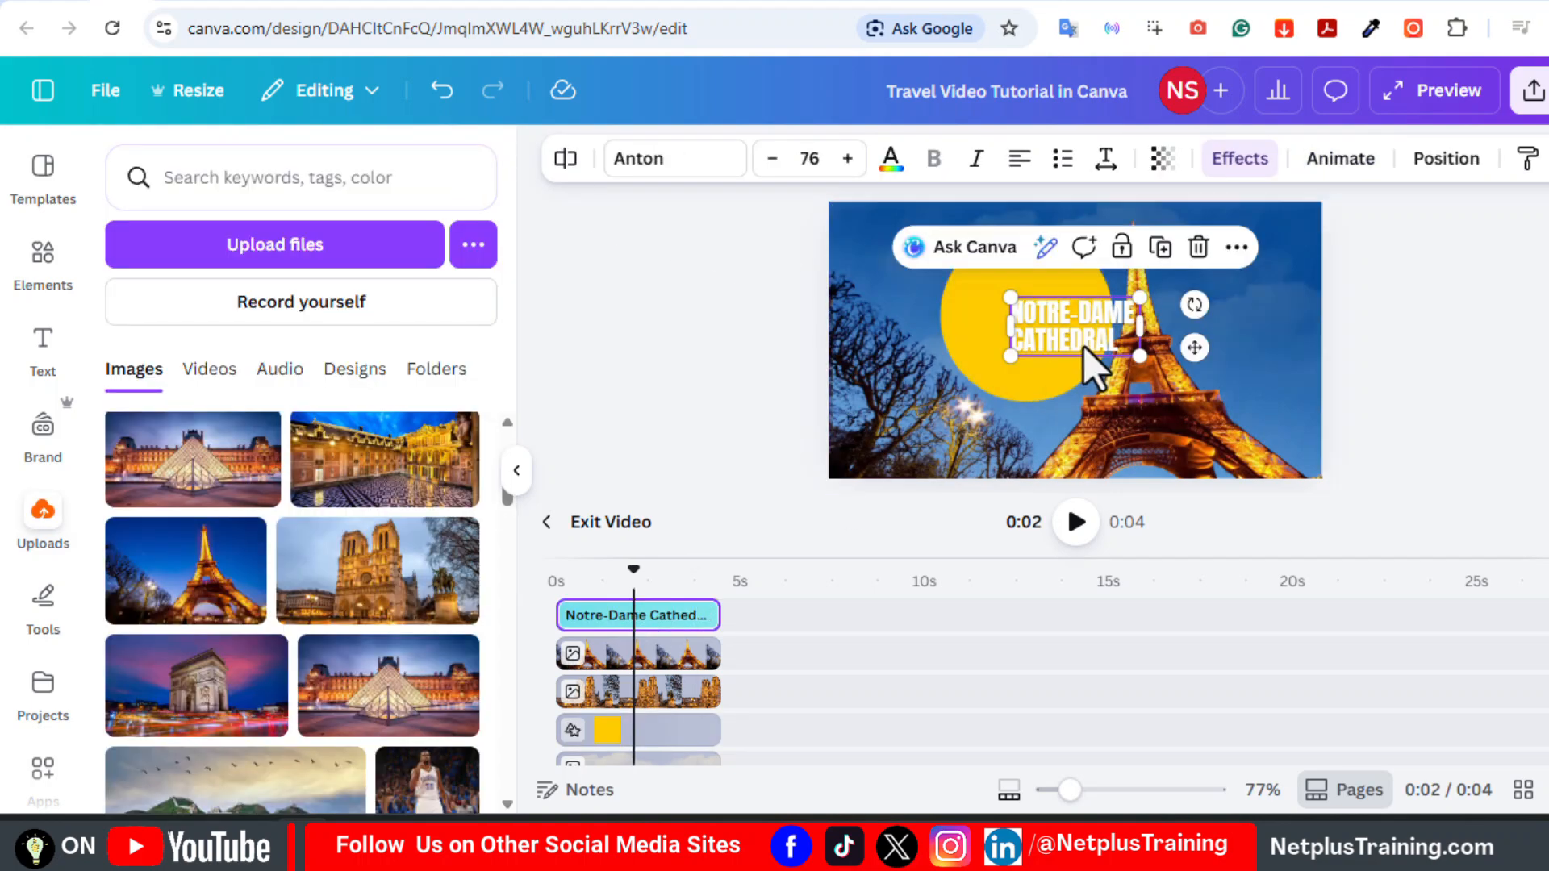
- Replace page 3's title with "Eiffel Tower" and move it down over the lower part of the tower
{"action": "double_click", "coordinate": [1077, 324]}
{"action": "type", "text": "Eiffel Tower"}
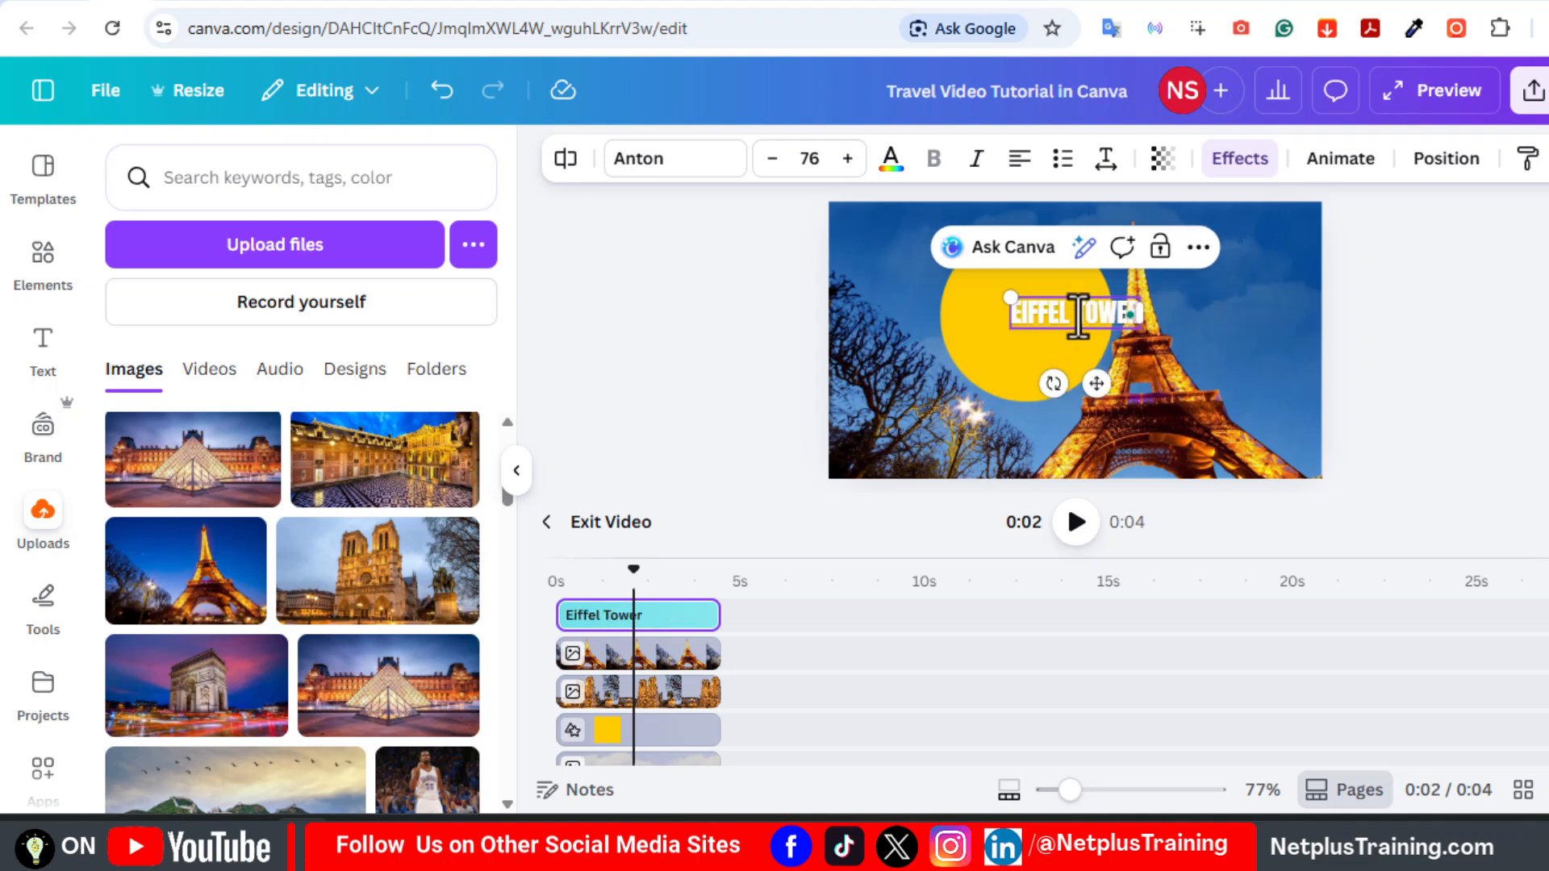
{"action": "left_click_drag", "start_coordinate": [1087, 316], "coordinate": [1171, 418]}
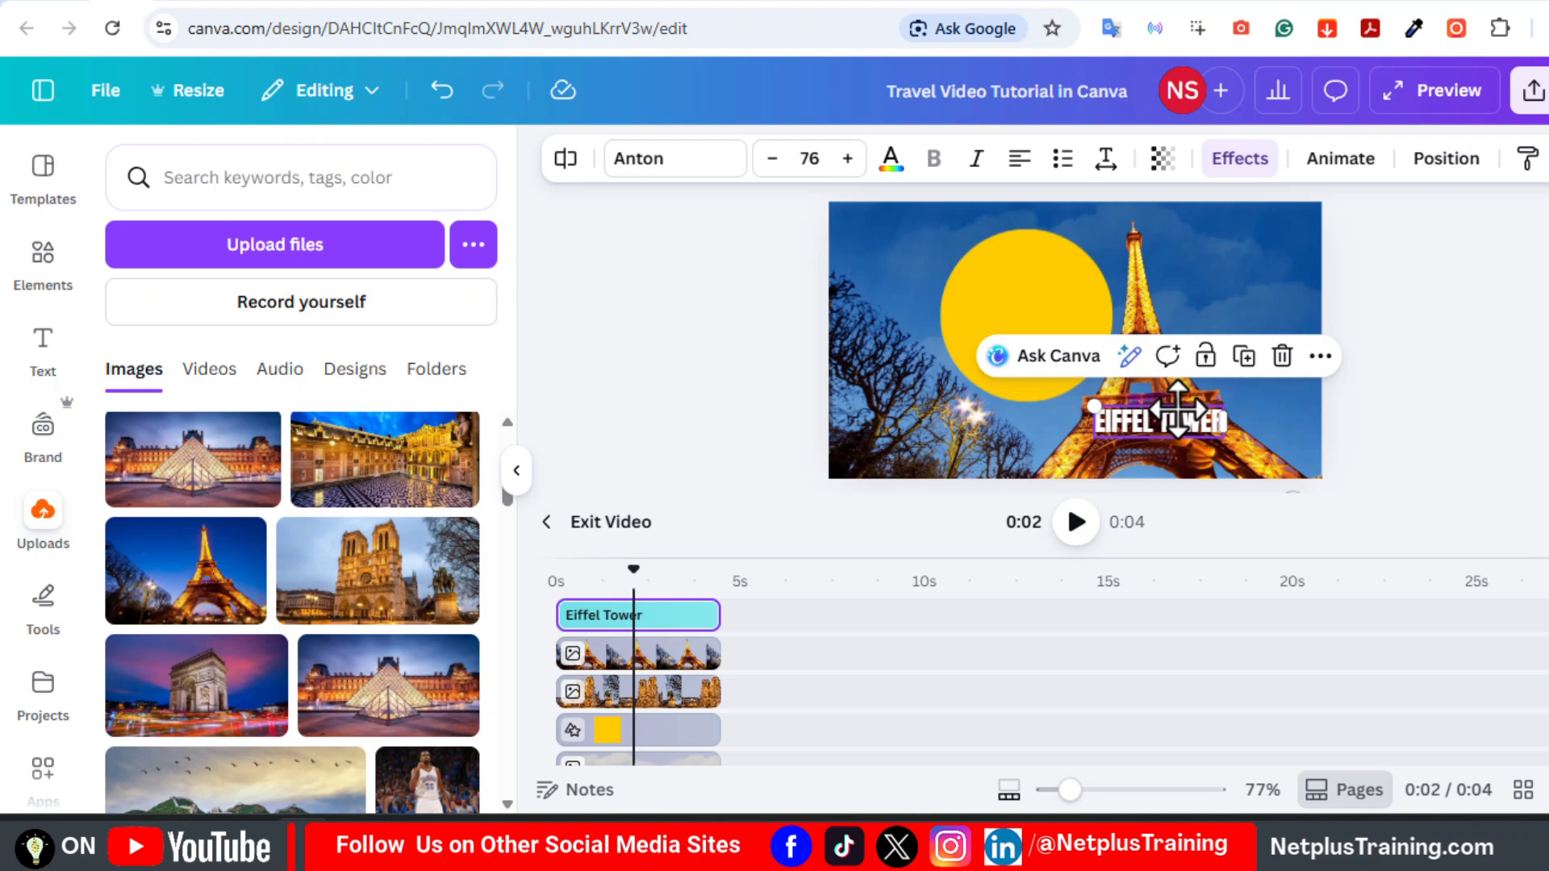
- Animate page 3's Eiffel Tower title up and left onto the yellow circle with Steady movement, and layer it behind the landmark cutouts
{"action": "left_click", "coordinate": [1325, 163]}
{"action": "left_click", "coordinate": [404, 356]}
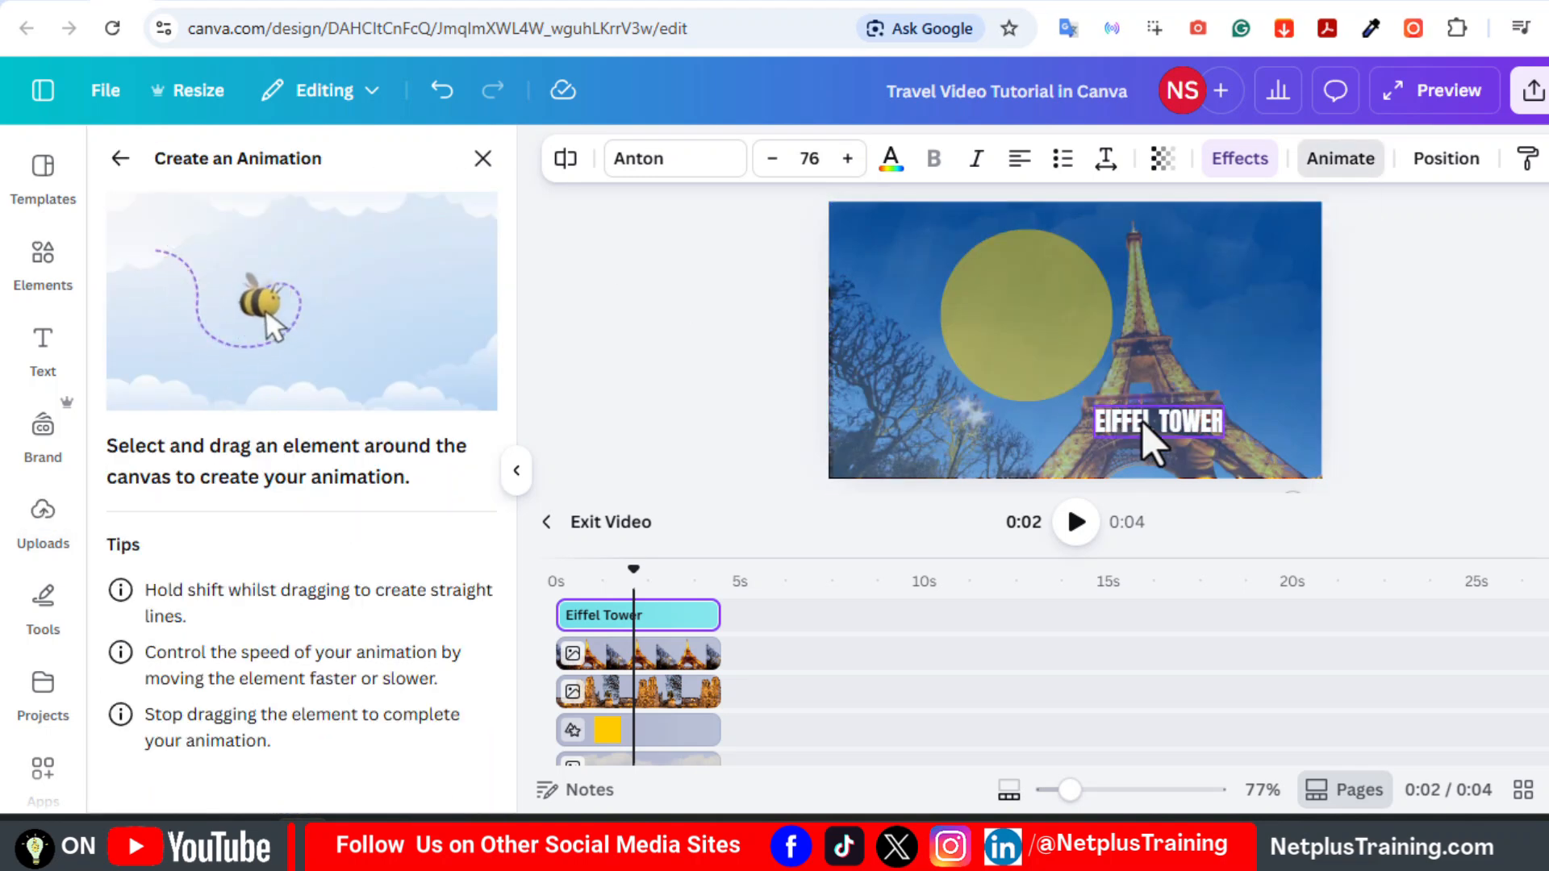
{"action": "mouse_move", "coordinate": [1141, 421]}
{"action": "left_mouse_down"}
{"action": "mouse_move", "coordinate": [1131, 309]}
{"action": "mouse_move", "coordinate": [966, 328]}
{"action": "left_mouse_up"}
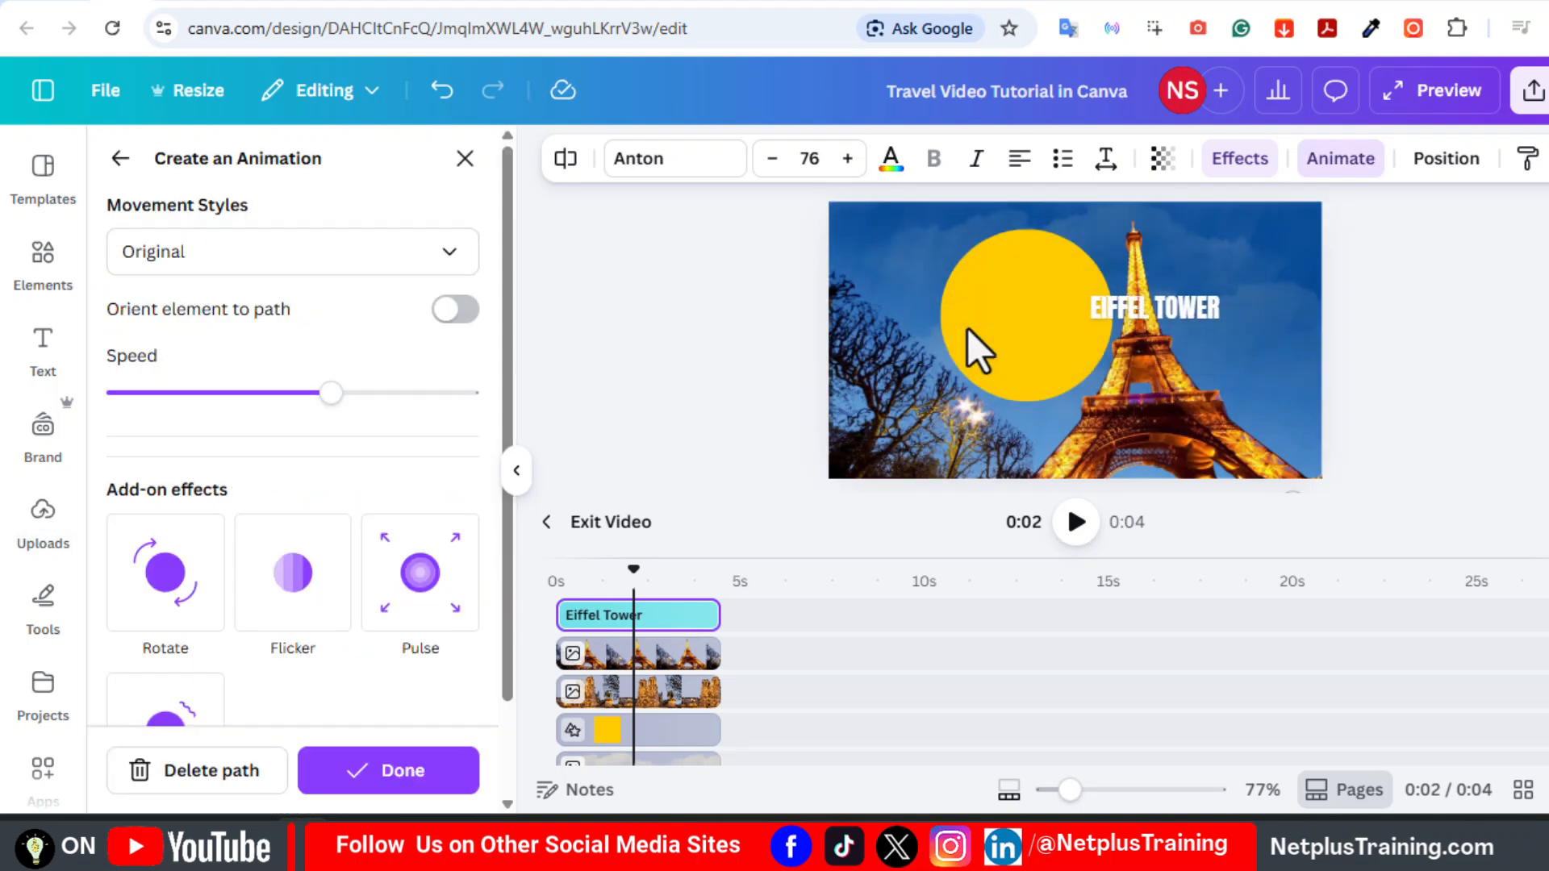
{"action": "left_click_drag", "start_coordinate": [662, 617], "coordinate": [633, 715]}
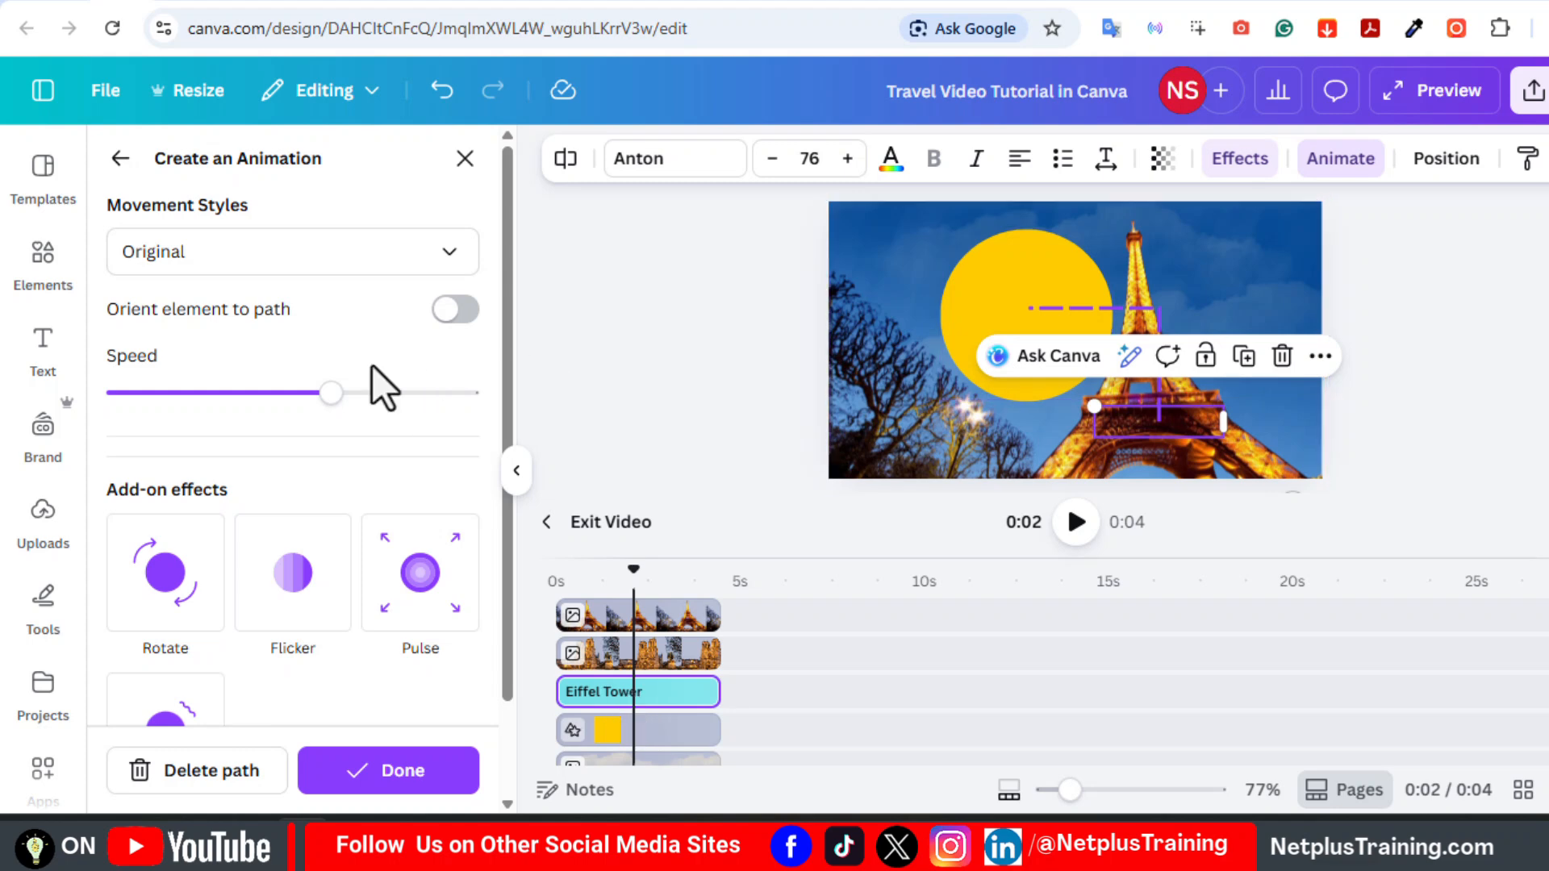
{"action": "left_click", "coordinate": [446, 256]}
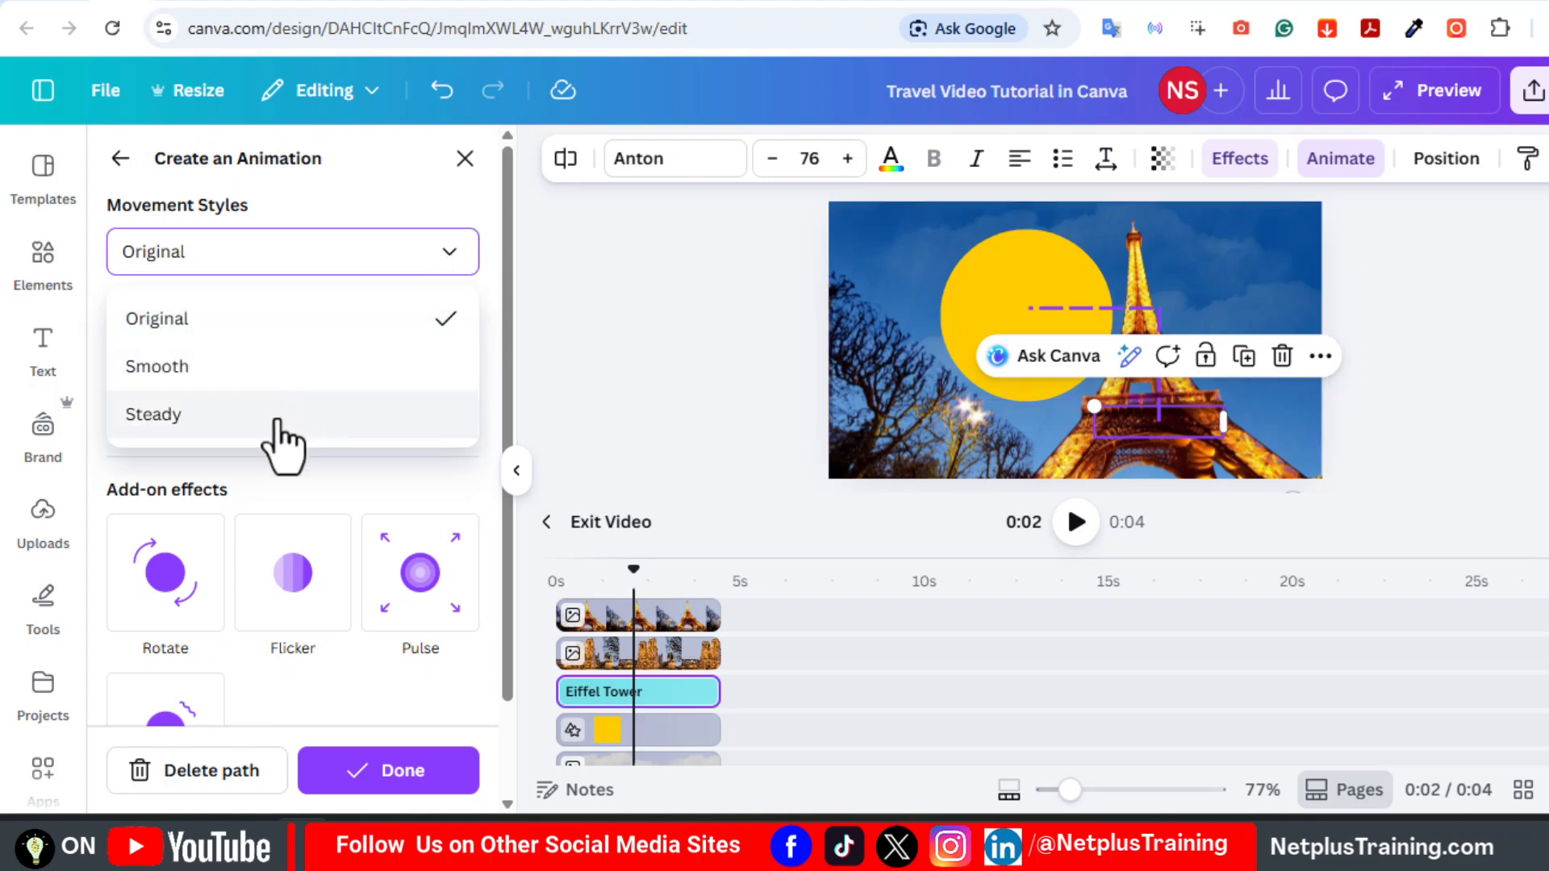
{"action": "left_click", "coordinate": [279, 413]}
{"action": "left_click", "coordinate": [390, 771]}
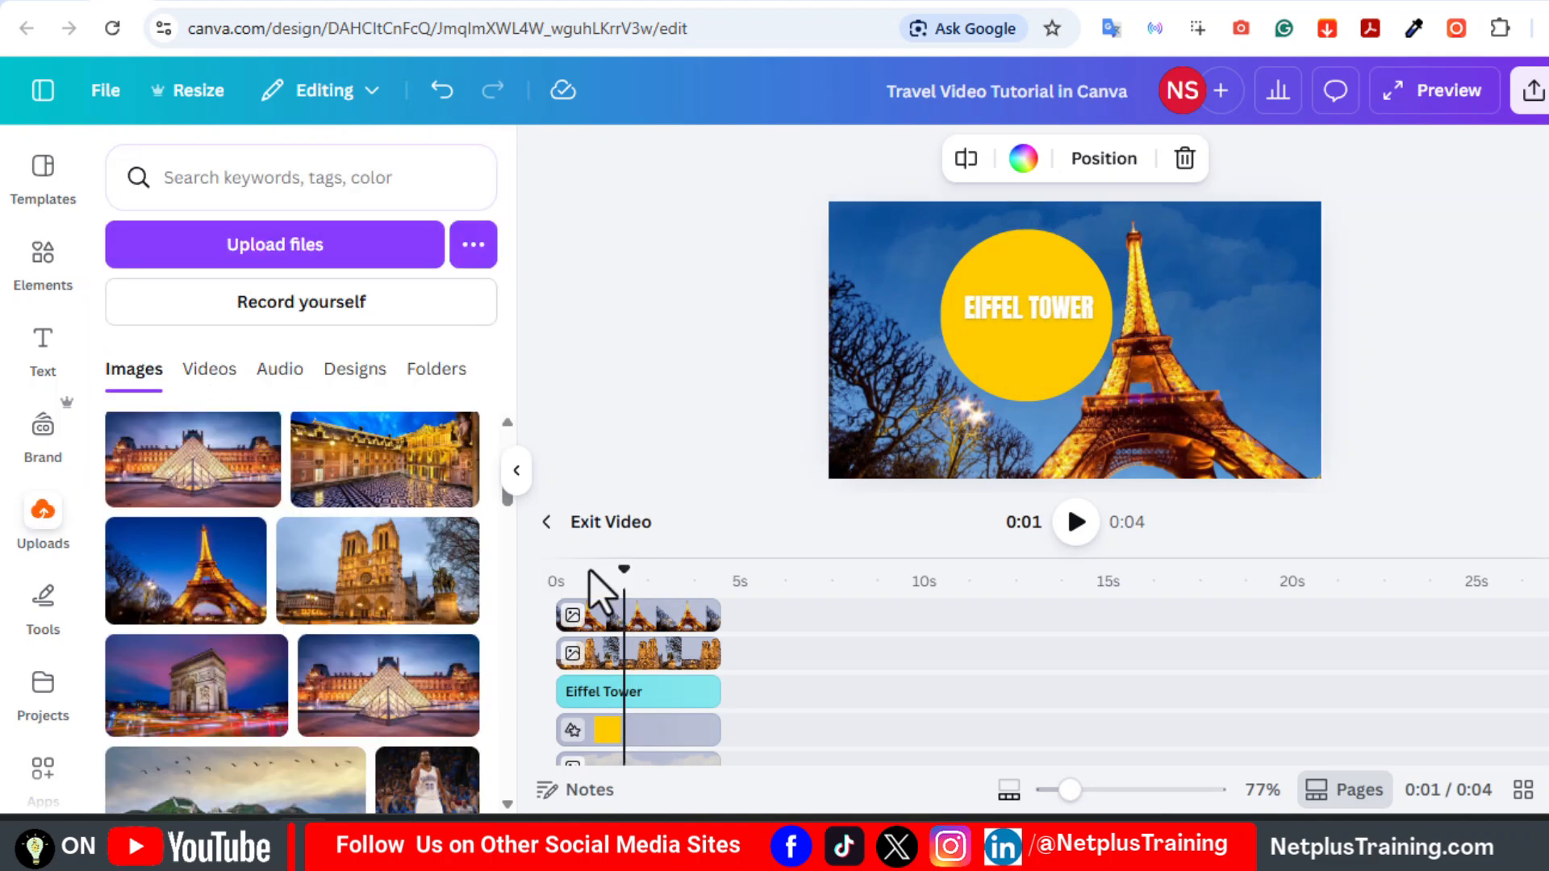
- Duplicate page 3 and open the new page 4 for timeline editing
{"action": "left_click", "coordinate": [573, 522]}
{"action": "left_click", "coordinate": [1191, 694]}
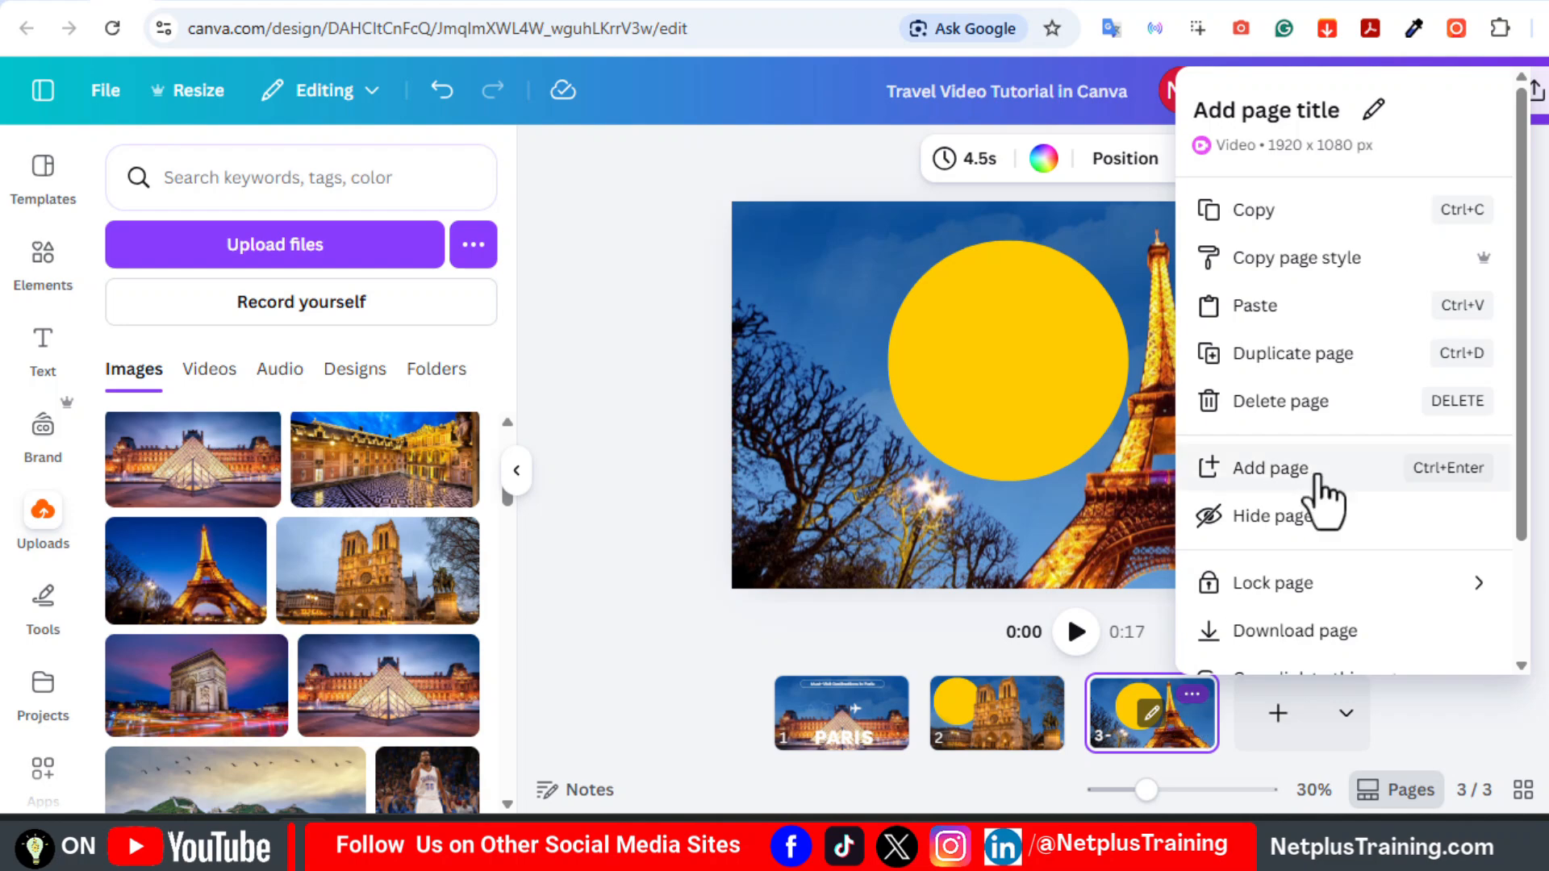
{"action": "left_click", "coordinate": [1307, 356]}
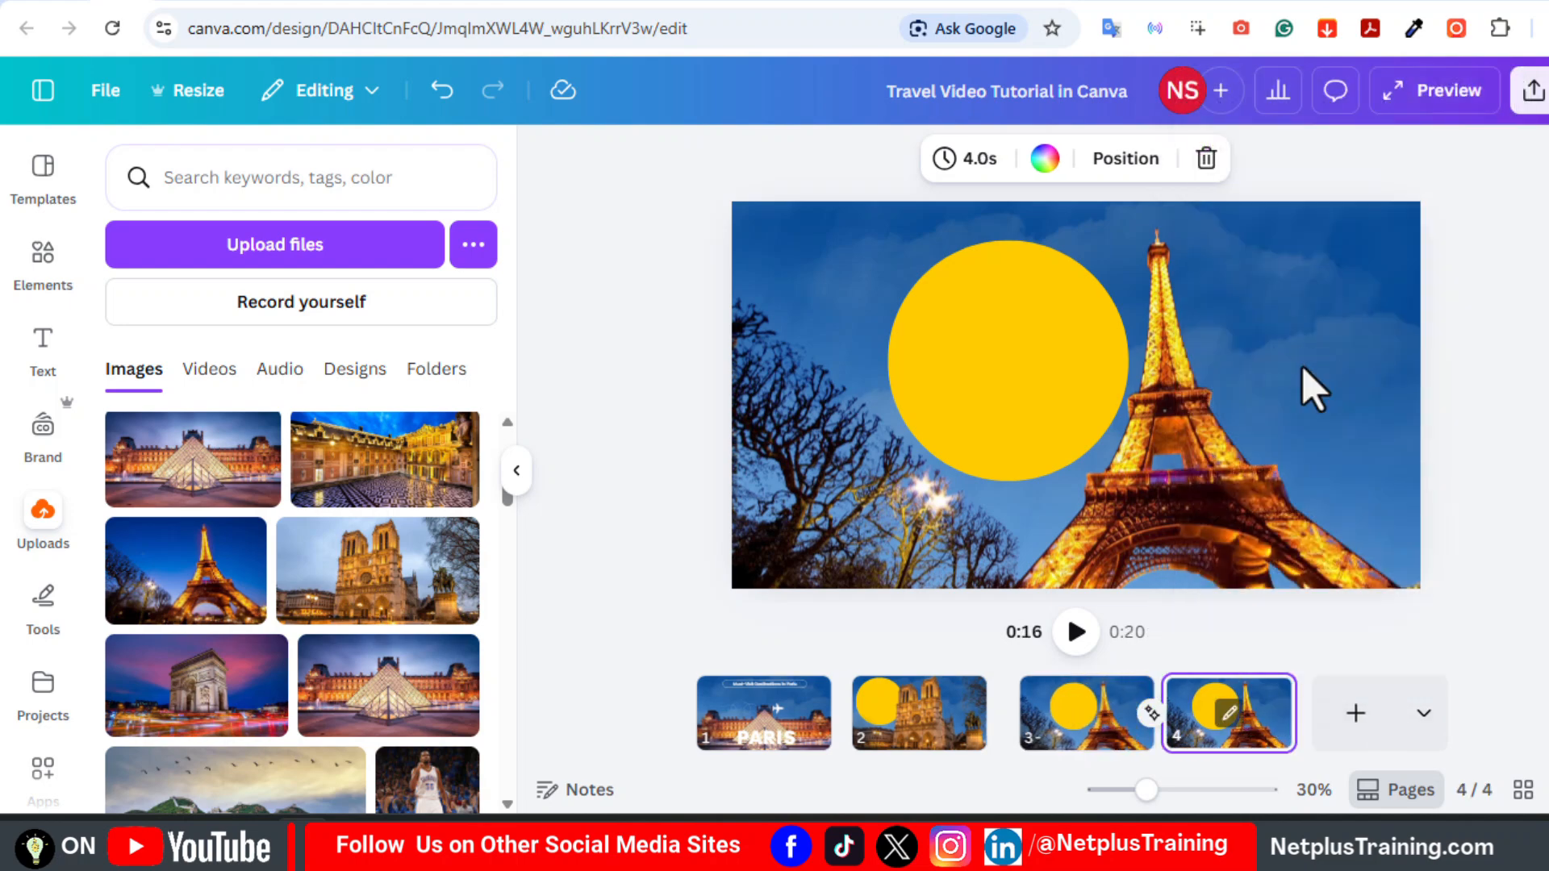
{"action": "left_click", "coordinate": [1239, 736]}
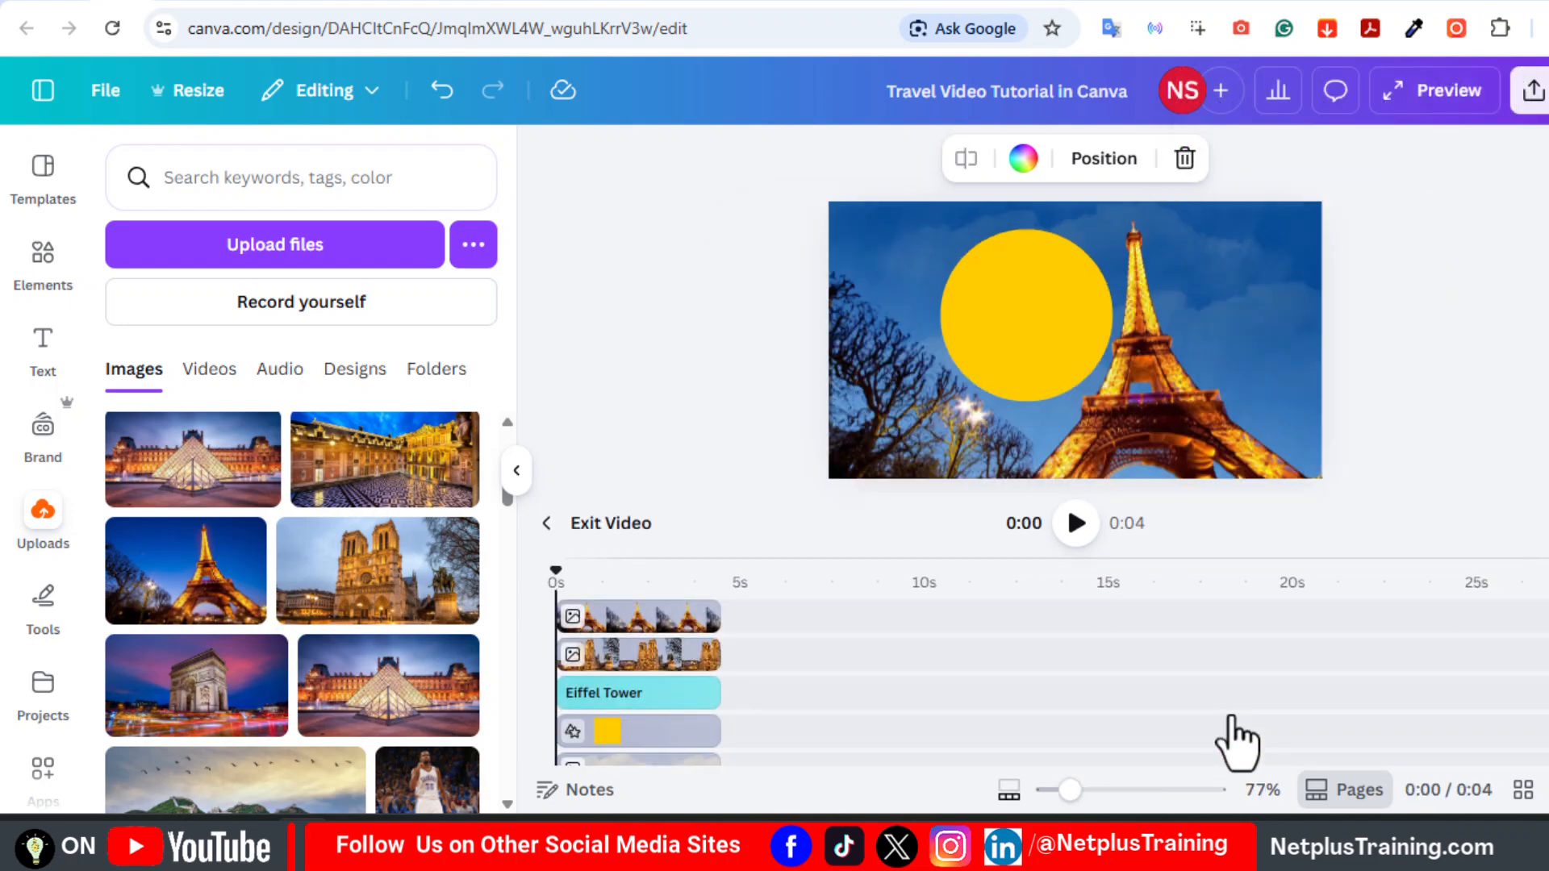
- Add the Arc de Triomphe photo to page 4, enlarge it past the page edges, shift it left and remove its background
{"action": "left_click_drag", "start_coordinate": [231, 646], "coordinate": [743, 622]}
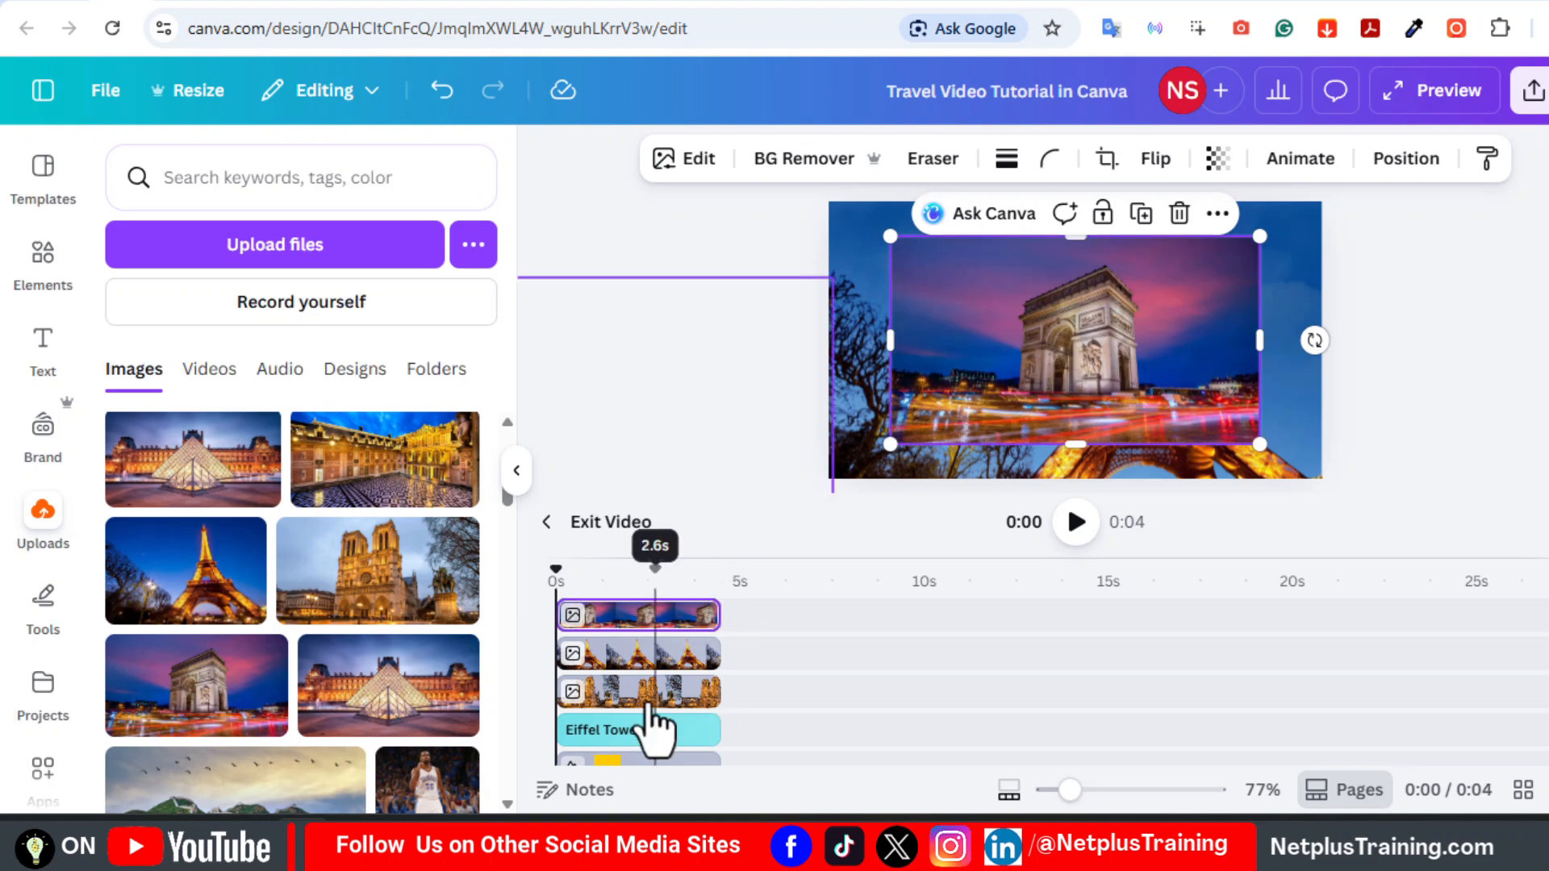
{"action": "left_click_drag", "start_coordinate": [890, 237], "coordinate": [829, 202]}
{"action": "left_click_drag", "start_coordinate": [1260, 442], "coordinate": [1416, 533]}
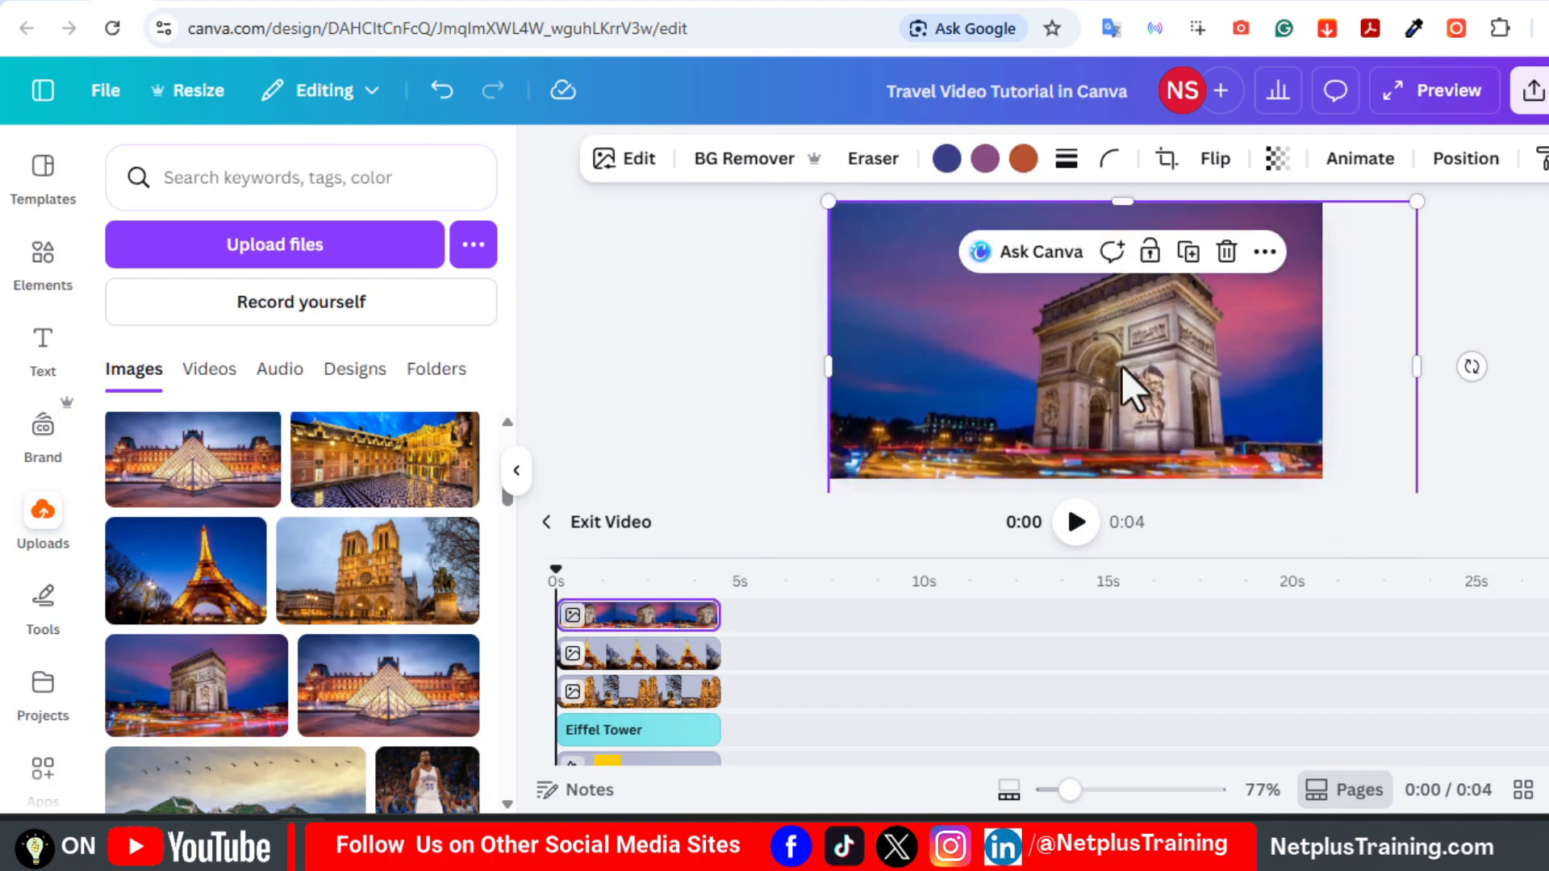
{"action": "left_click_drag", "start_coordinate": [1122, 367], "coordinate": [998, 367]}
{"action": "left_click", "coordinate": [774, 162]}
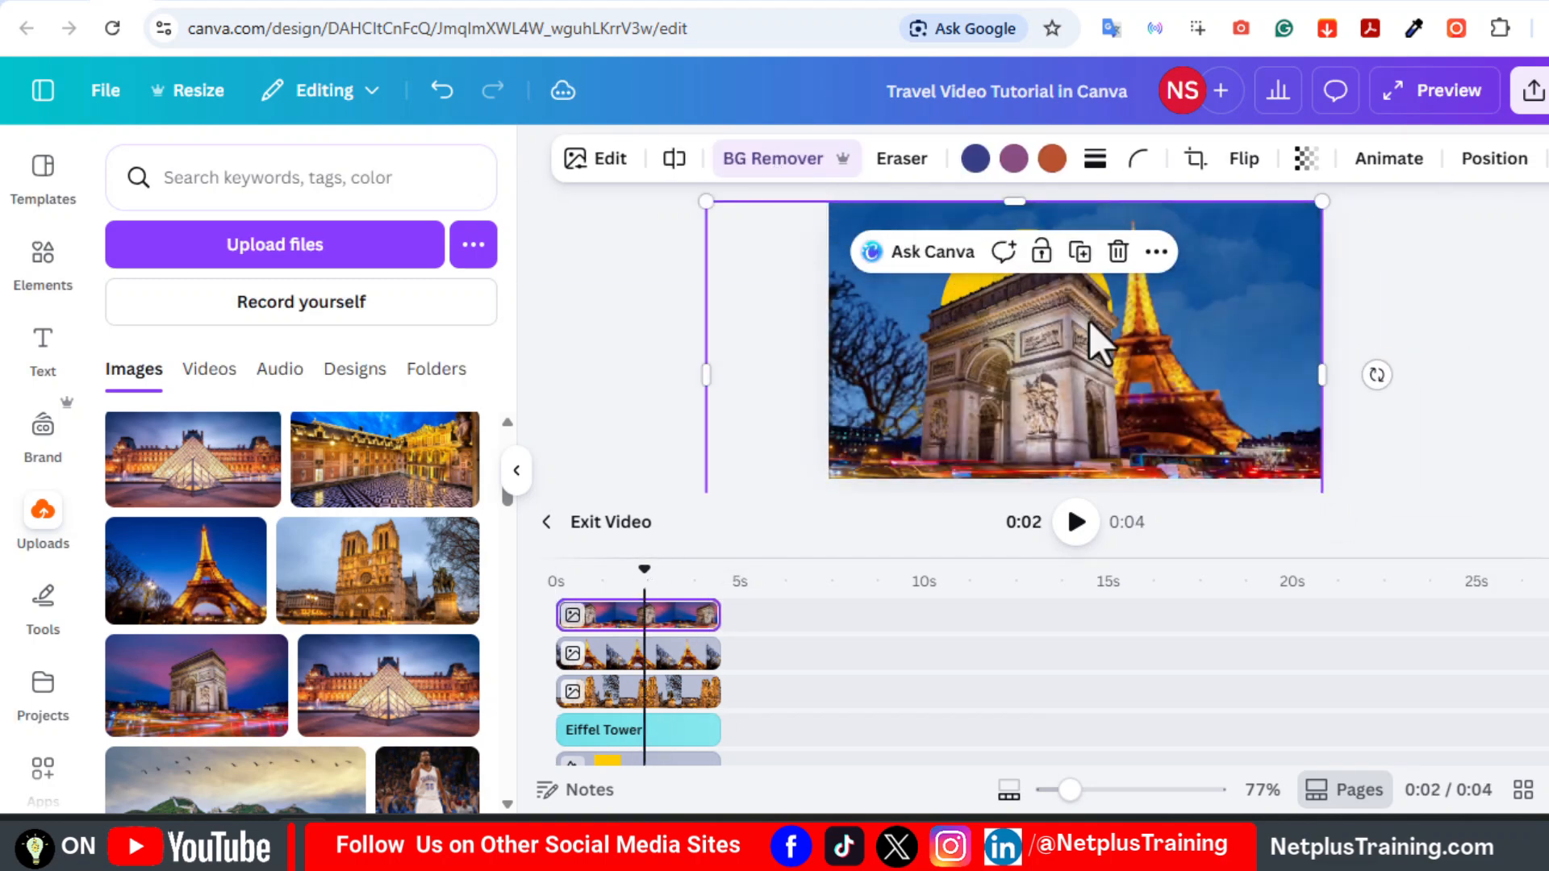
- On page 4, move the Eiffel Tower cutout off past the left edge and delete the Notre-Dame cutout
{"action": "left_click", "coordinate": [643, 655]}
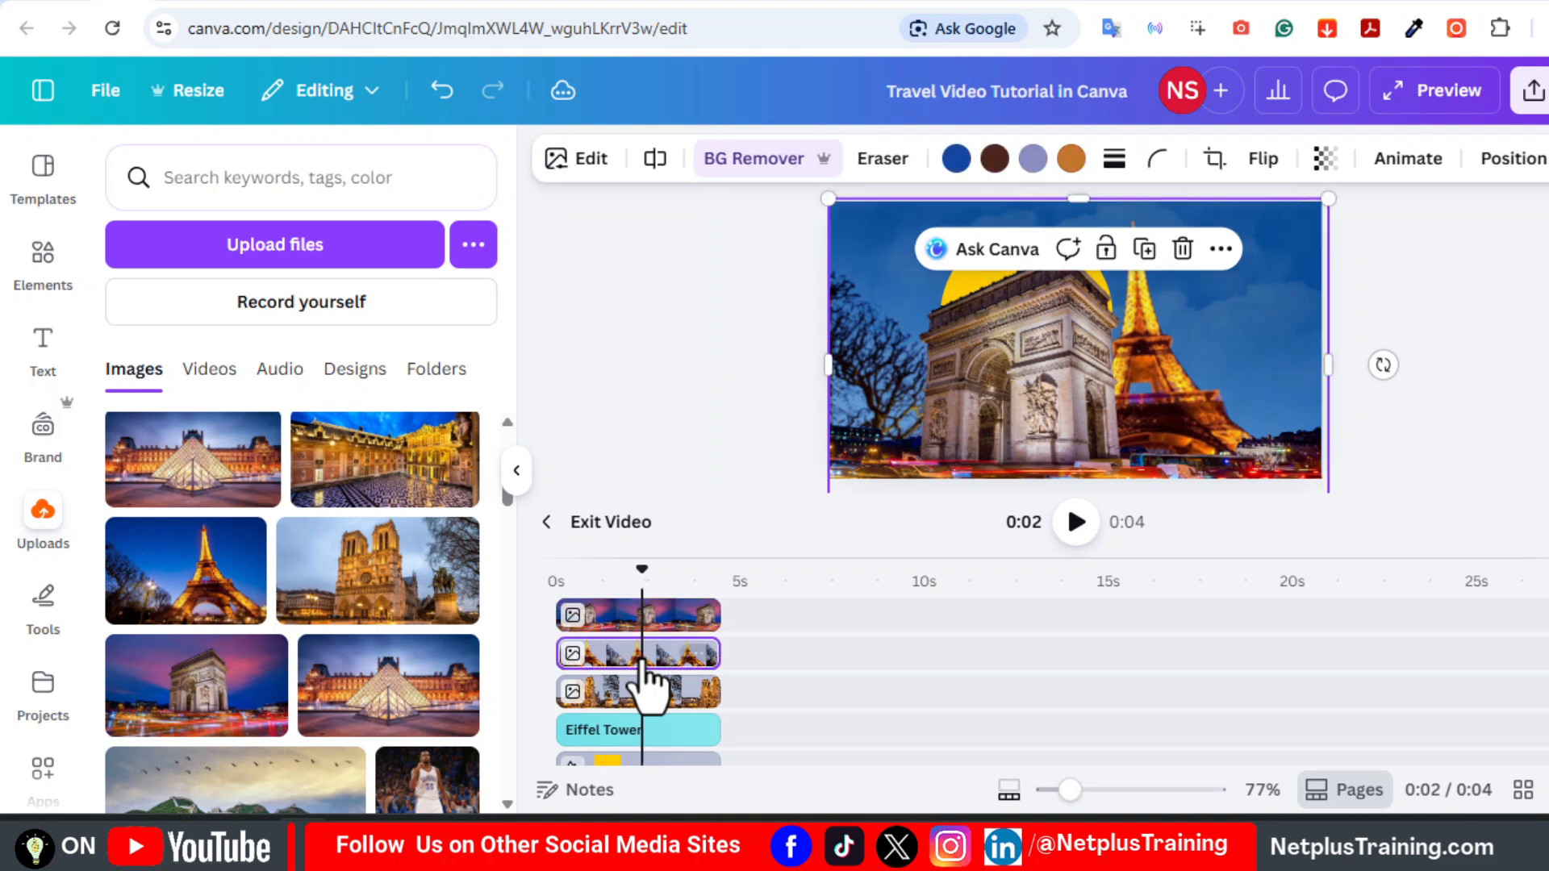
{"action": "left_click_drag", "start_coordinate": [1186, 463], "coordinate": [716, 422]}
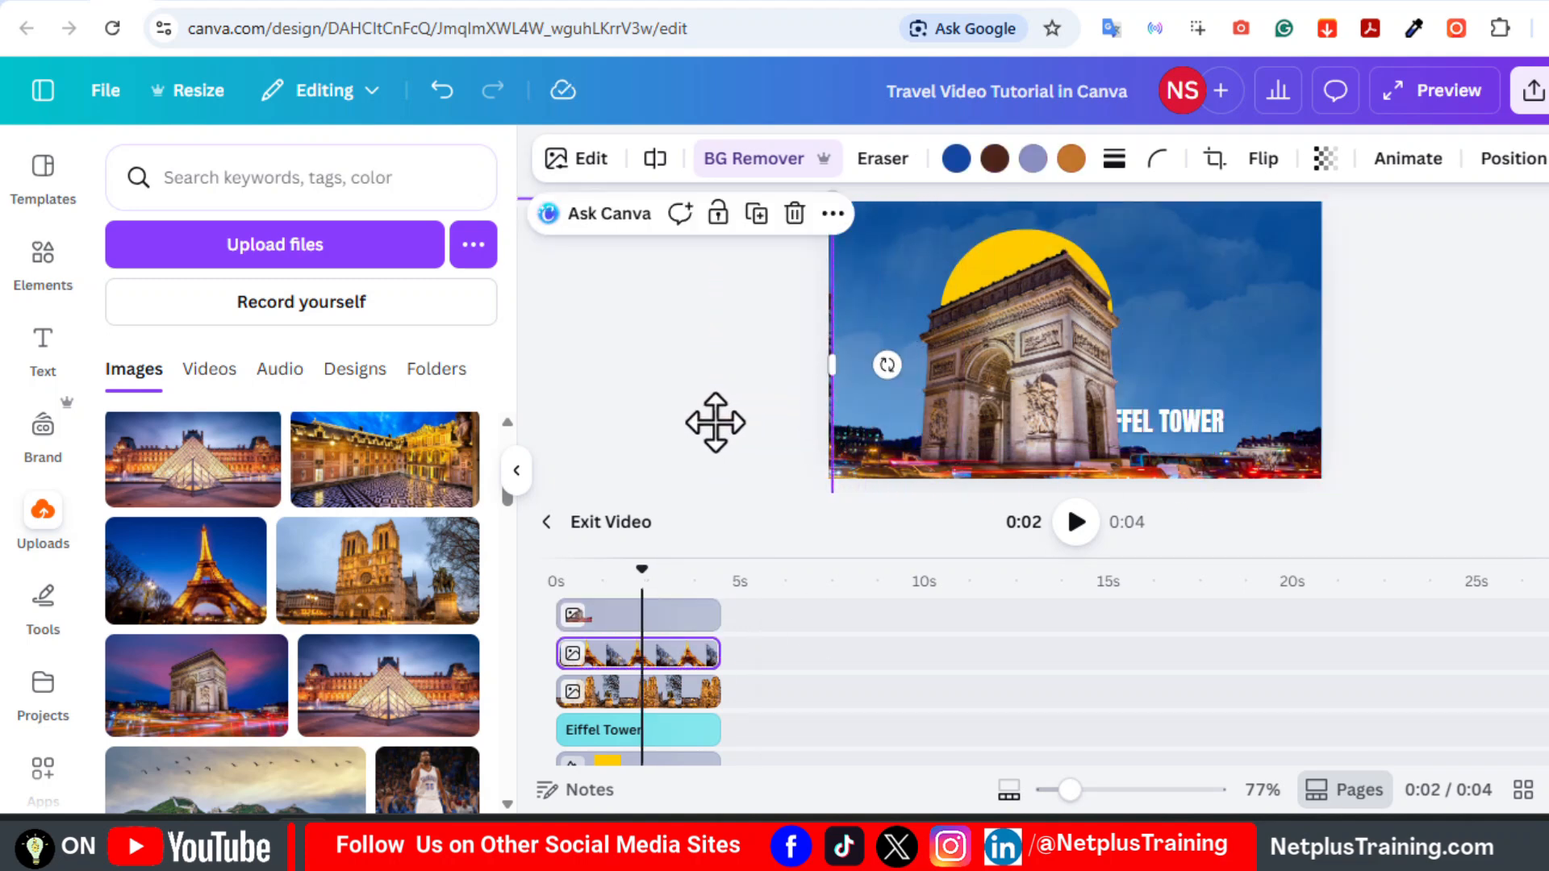
{"action": "left_click", "coordinate": [676, 693]}
{"action": "key", "text": "Delete"}
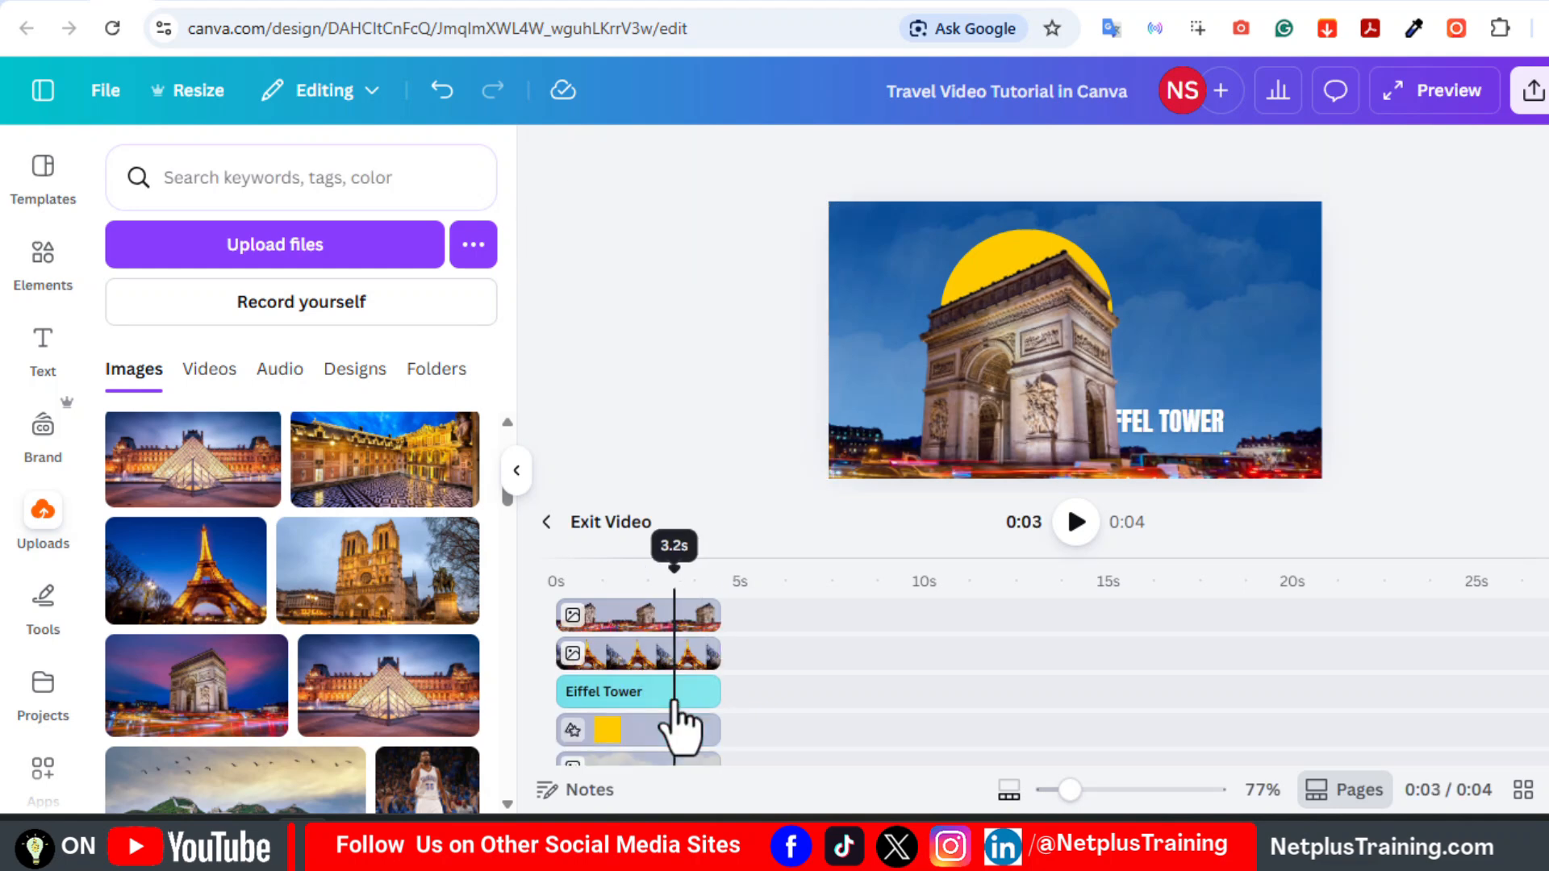
- Copy the Arc de Triomphe cutout to page 3, layer it behind the Eiffel Tower cutout and shift it off toward the right edge
{"action": "left_click", "coordinate": [684, 658]}
{"action": "key", "text": "Delete"}
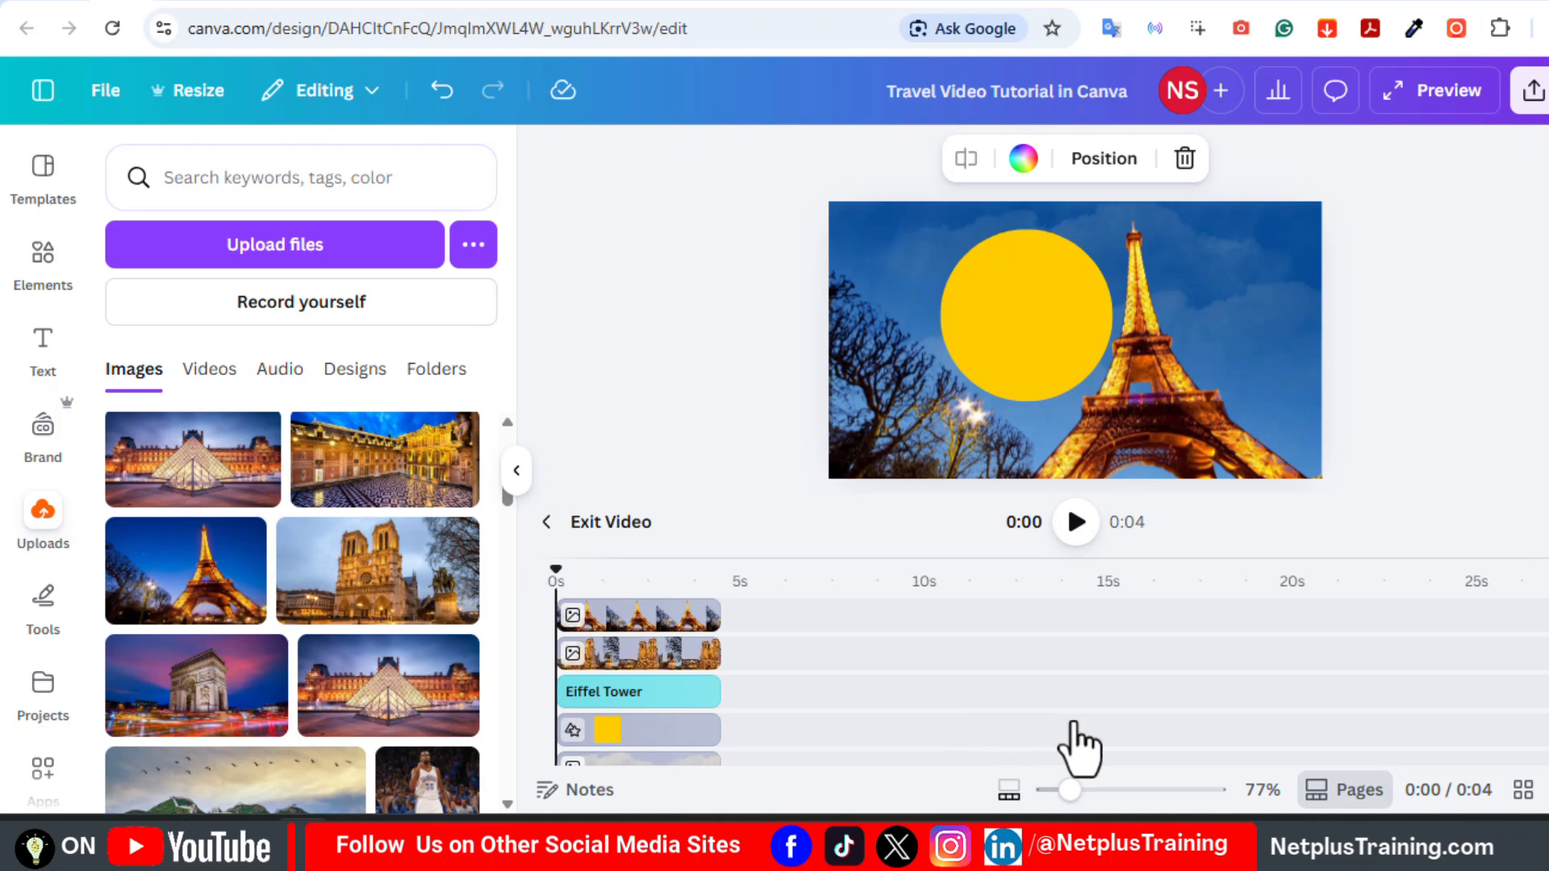
{"action": "key", "text": "ctrl+v"}
{"action": "left_click_drag", "start_coordinate": [637, 617], "coordinate": [637, 660]}
{"action": "left_click_drag", "start_coordinate": [1010, 342], "coordinate": [1452, 343]}
{"action": "left_click_drag", "start_coordinate": [1285, 355], "coordinate": [1444, 349]}
{"action": "left_click", "coordinate": [654, 692]}
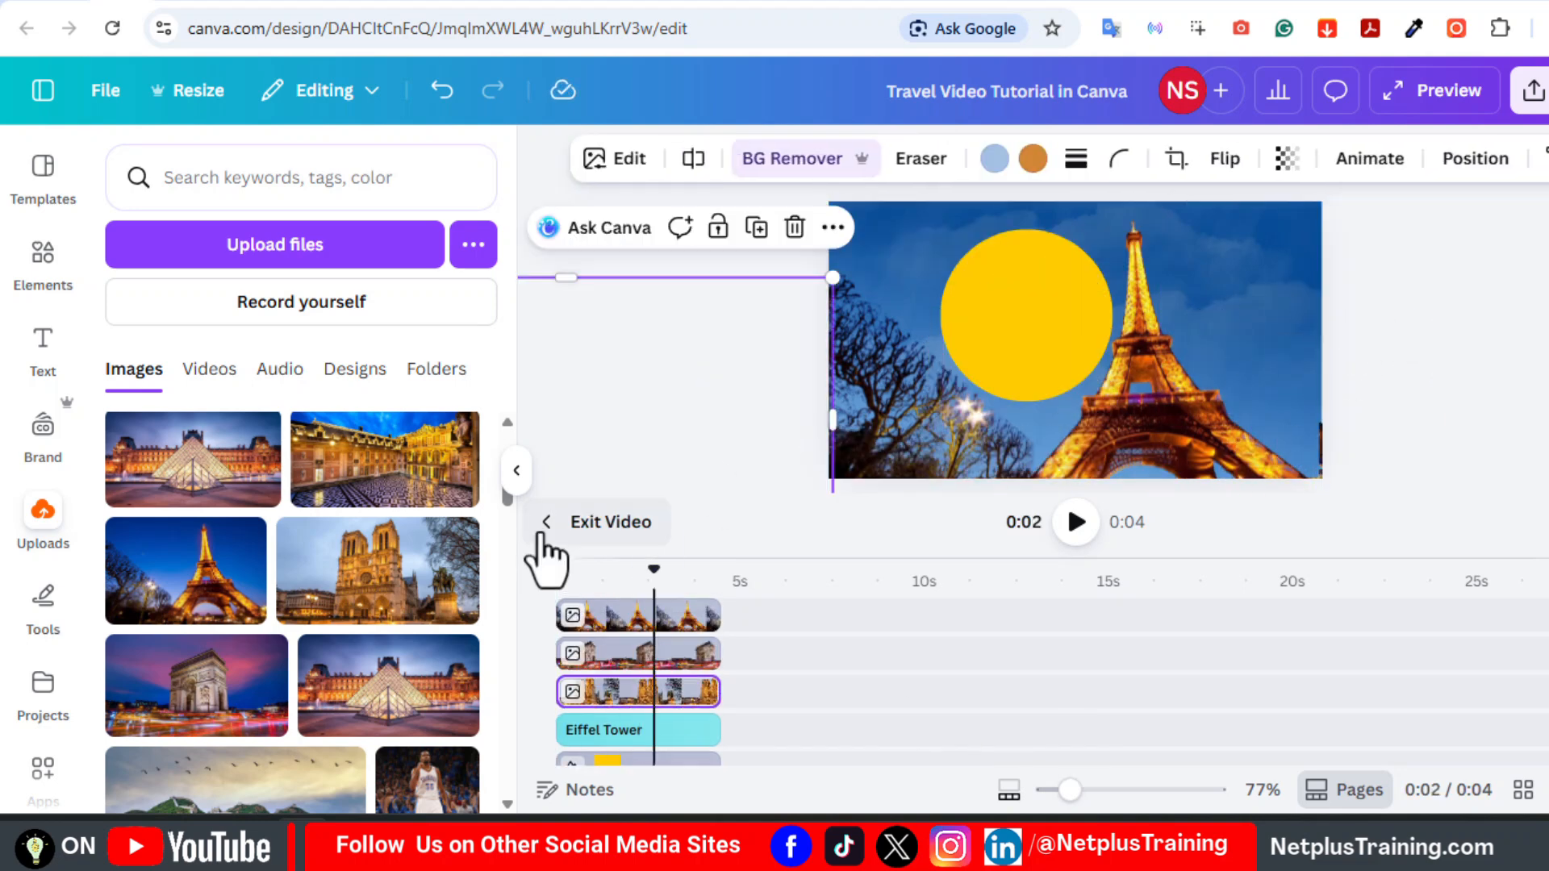
- On page 4, move the yellow circle right so that it sits beside the Arc de Triomphe
{"action": "left_click", "coordinate": [542, 532]}
{"action": "left_click", "coordinate": [637, 620]}
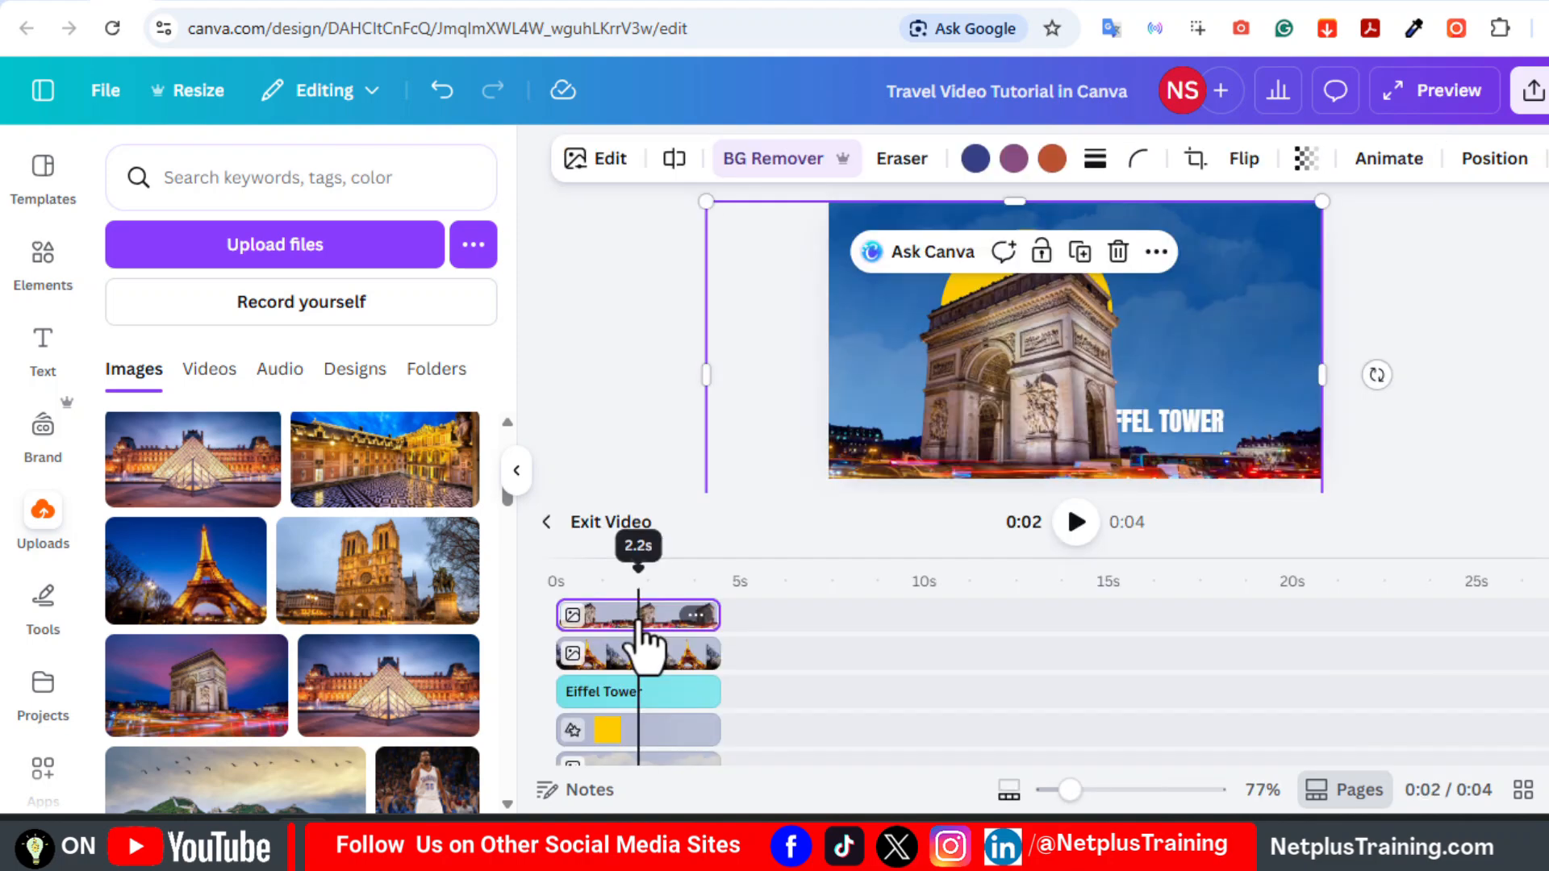
{"action": "left_click", "coordinate": [654, 730]}
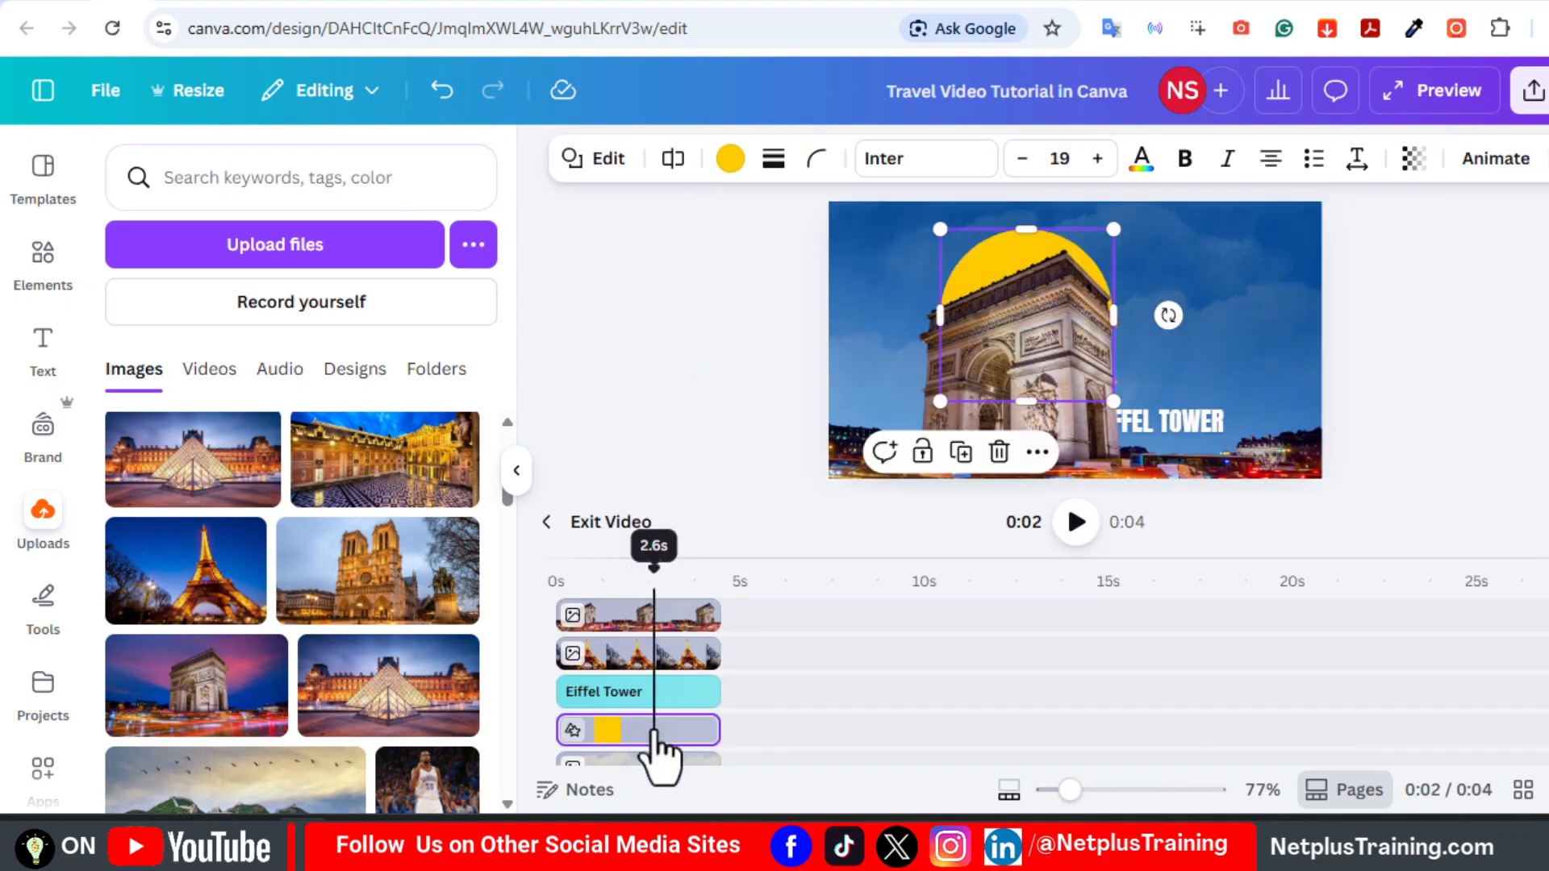
{"action": "left_click_drag", "start_coordinate": [981, 274], "coordinate": [1165, 270]}
- Delete the custom animation path from the Eiffel Tower title on page 4
{"action": "left_click", "coordinate": [1217, 414]}
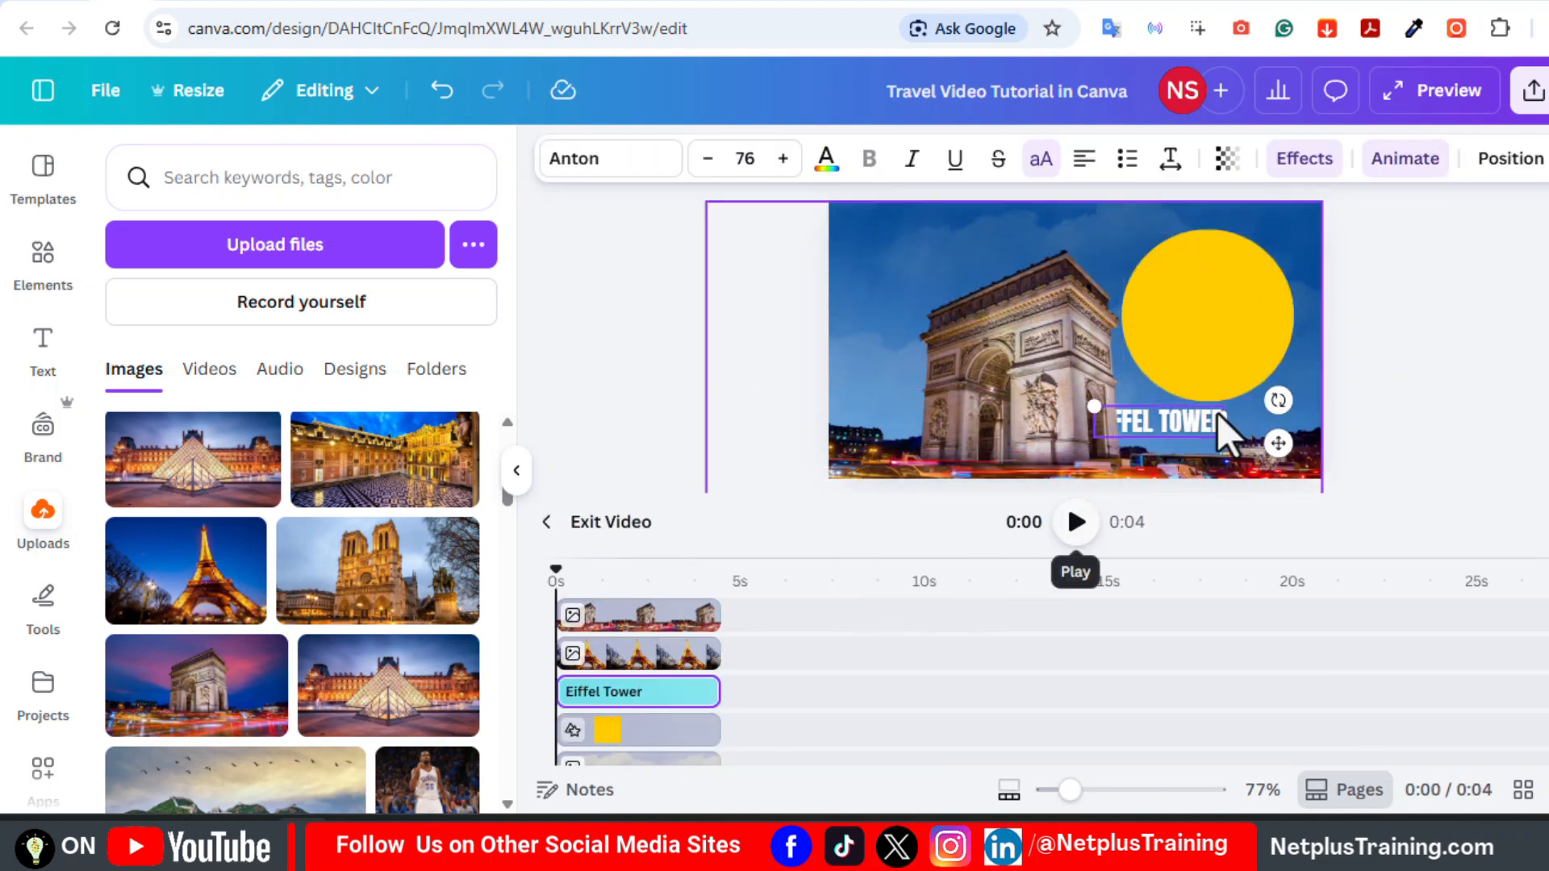
{"action": "left_click", "coordinate": [1406, 162]}
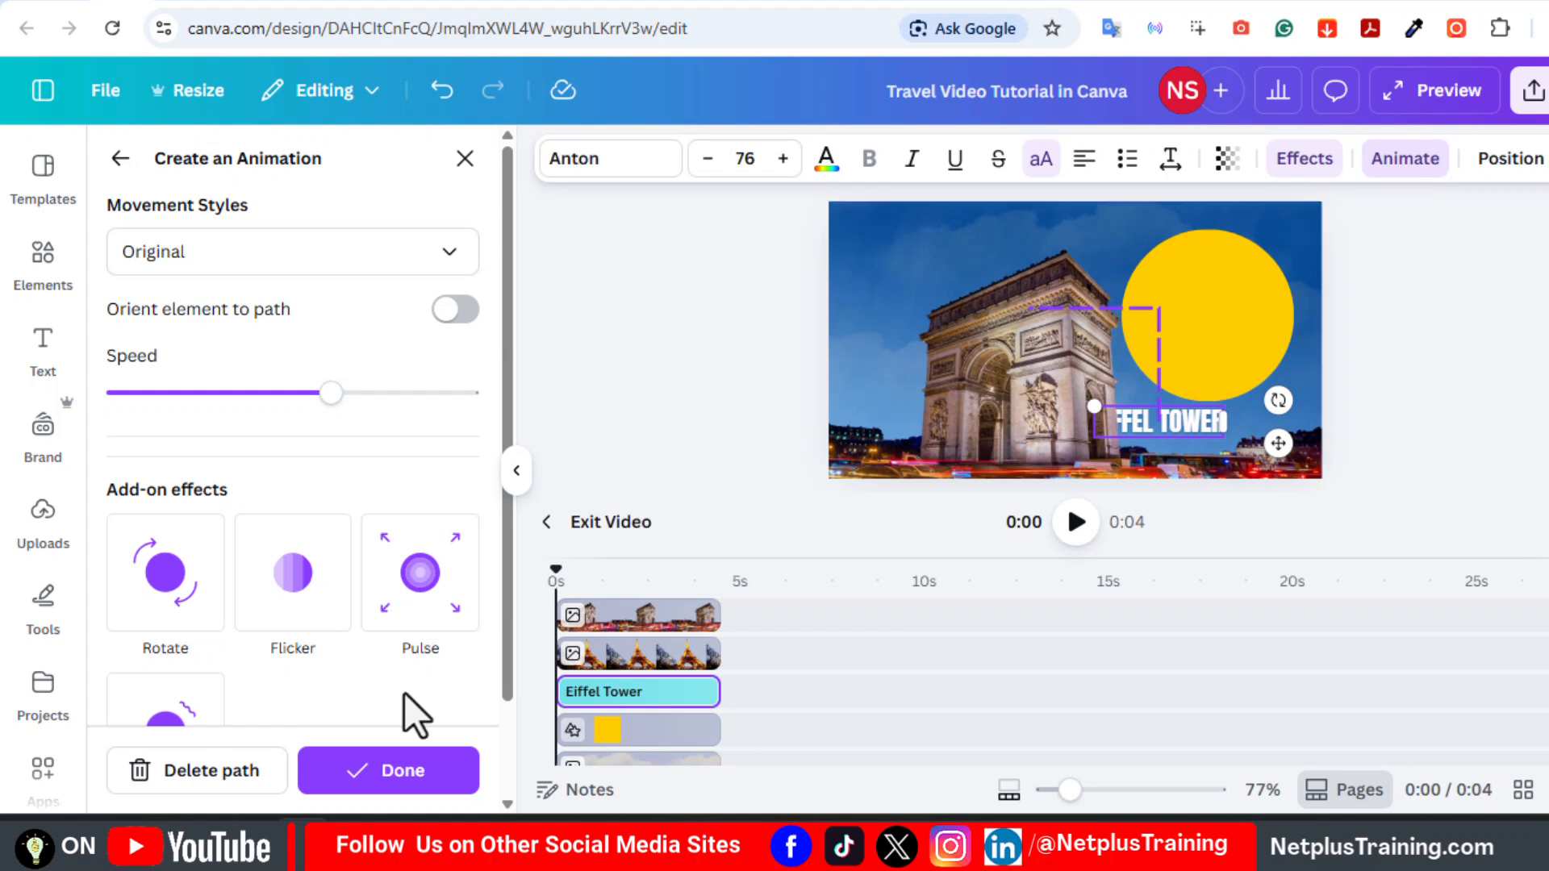
{"action": "left_click", "coordinate": [230, 768]}
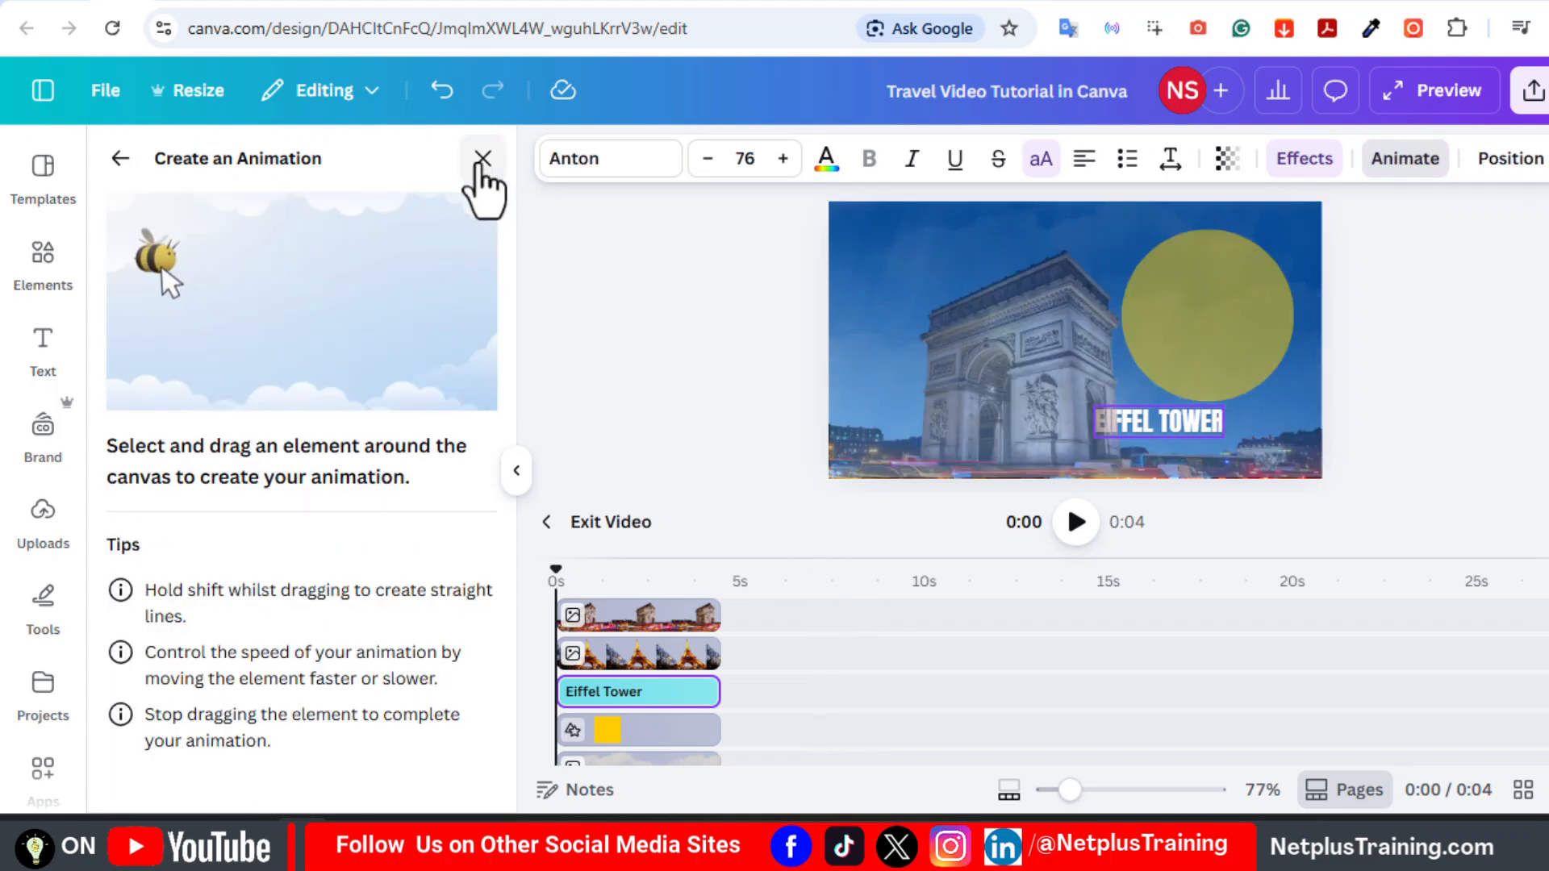
{"action": "left_click", "coordinate": [482, 159]}
- Bring page 4's title to the front, move it over the arch and replace its text with "Arc de Triomphe"
{"action": "left_click_drag", "start_coordinate": [691, 695], "coordinate": [692, 615]}
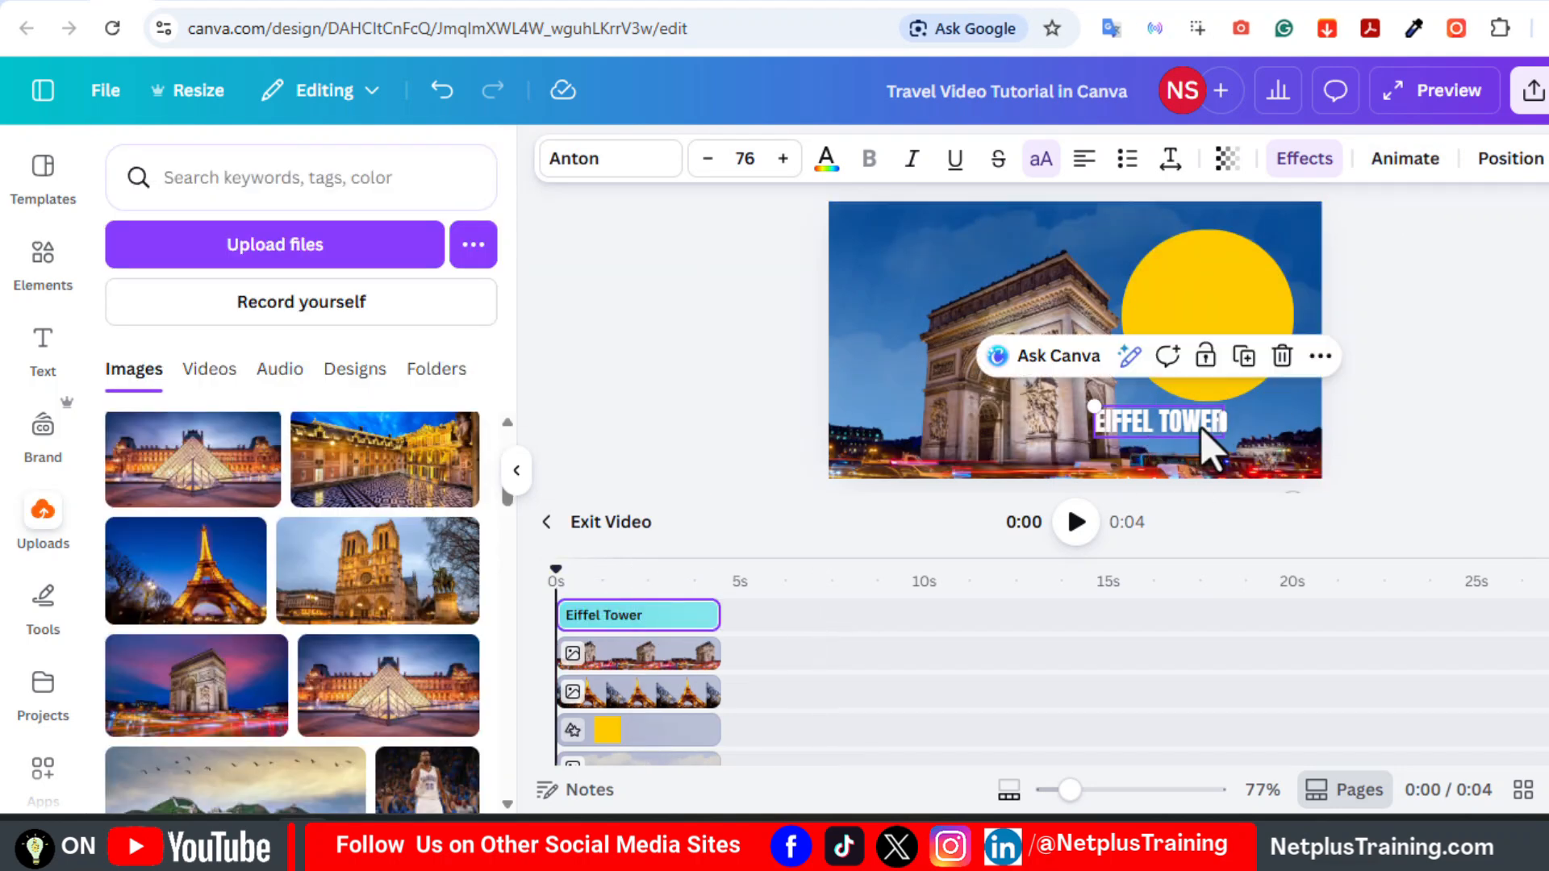
{"action": "left_click_drag", "start_coordinate": [1210, 442], "coordinate": [1087, 345]}
{"action": "type", "text": "Arc de Triomphe"}
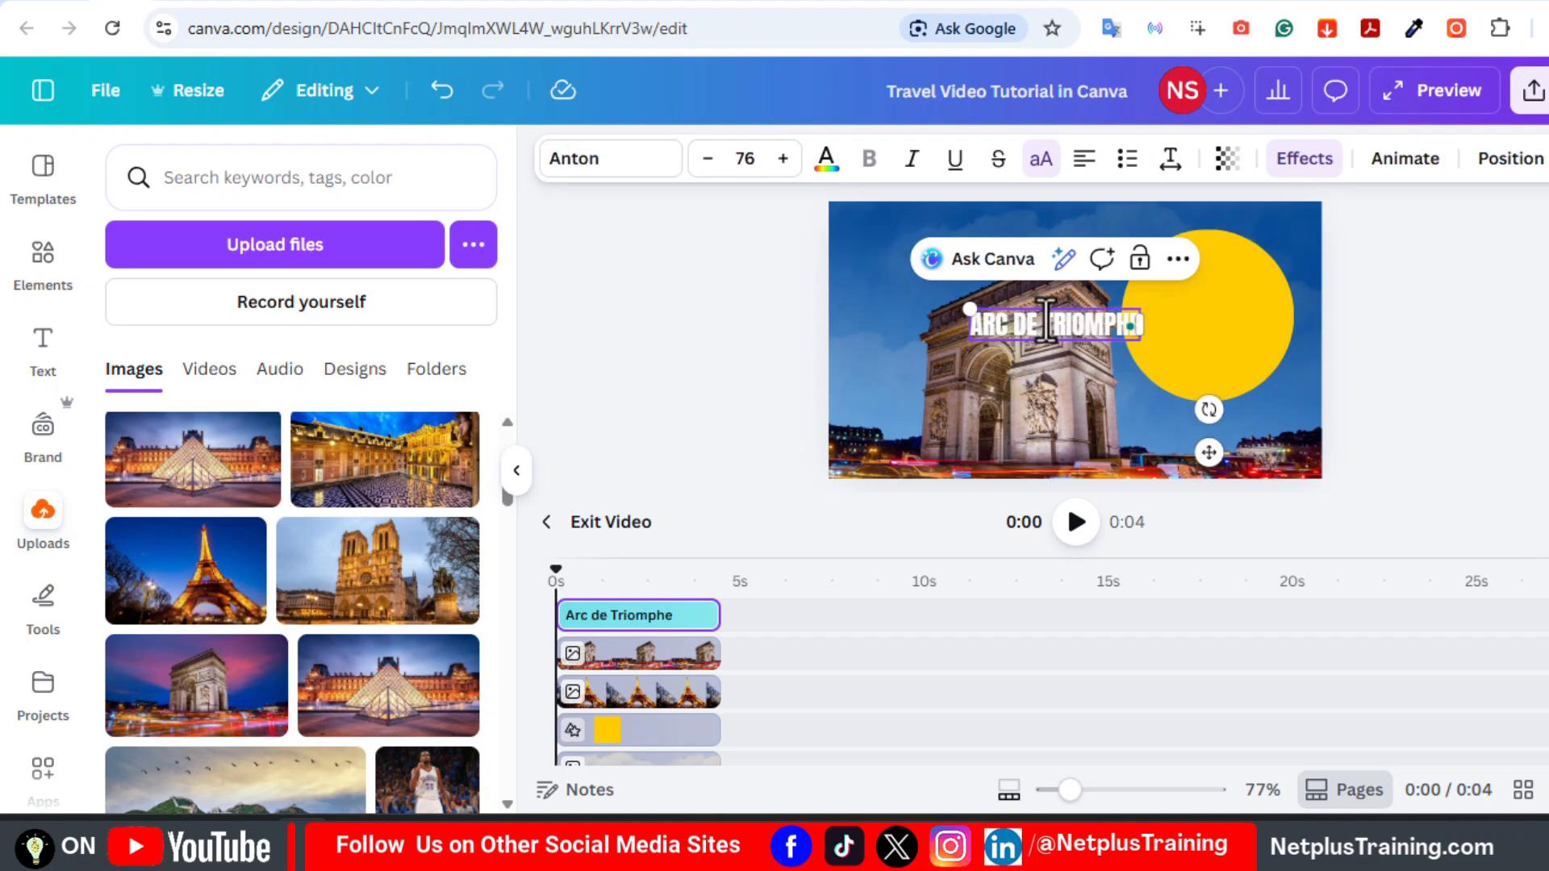
- Animate the Arc de Triomphe title right onto the yellow circle with Steady movement and a faster speed, and layer it behind the cutouts
{"action": "left_click", "coordinate": [1404, 162]}
{"action": "left_click", "coordinate": [294, 346]}
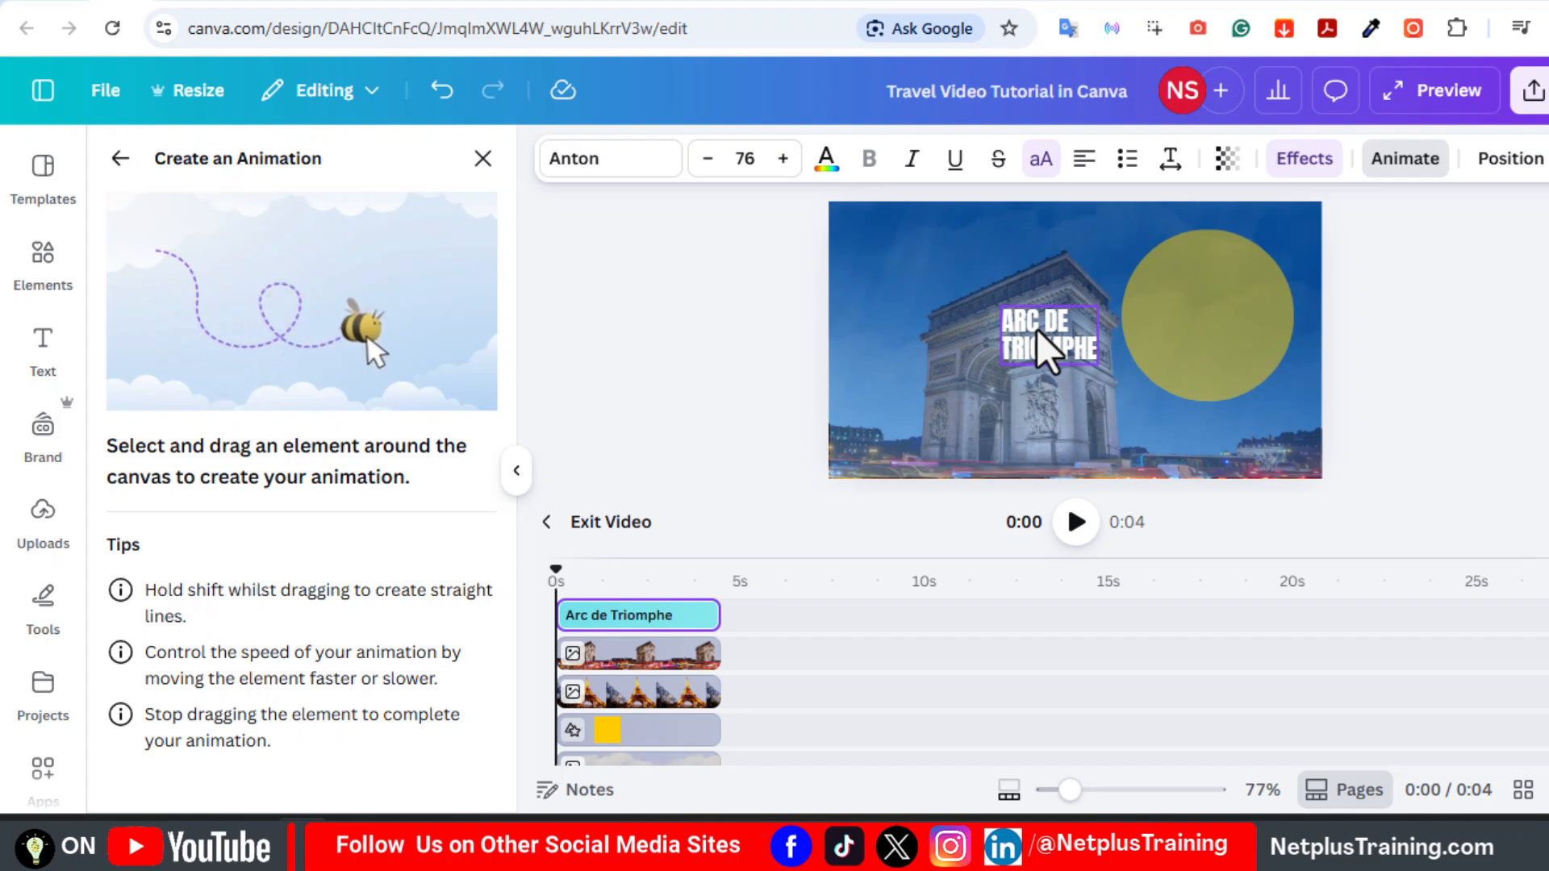
{"action": "mouse_move", "coordinate": [1037, 329]}
{"action": "left_mouse_down"}
{"action": "mouse_move", "coordinate": [1198, 313]}
{"action": "mouse_move", "coordinate": [1203, 297]}
{"action": "left_mouse_up"}
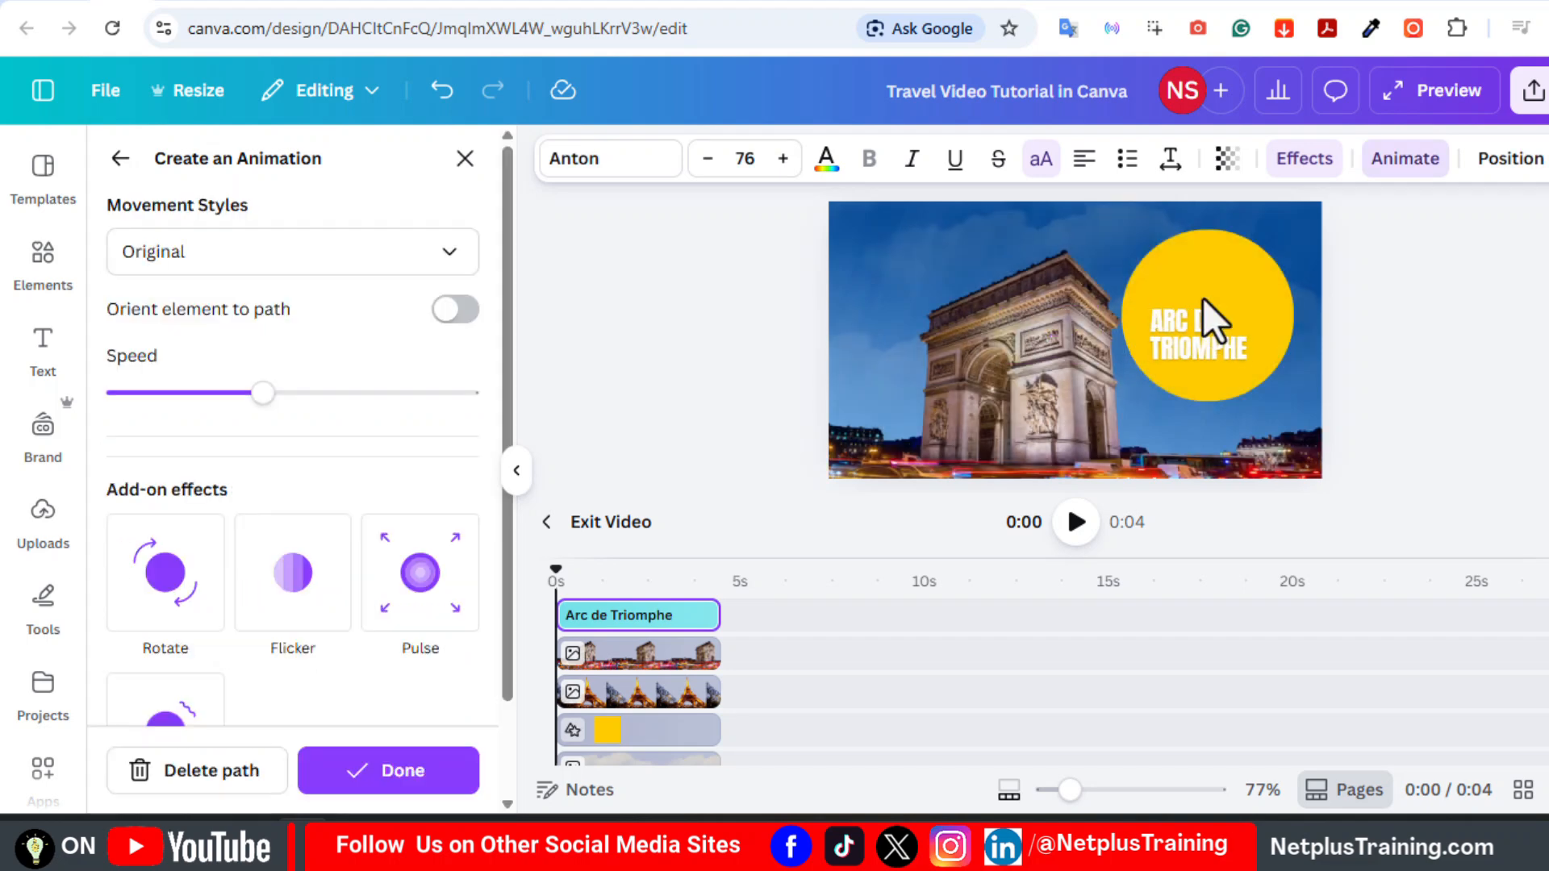
{"action": "left_click", "coordinate": [466, 269]}
{"action": "left_click", "coordinate": [154, 411]}
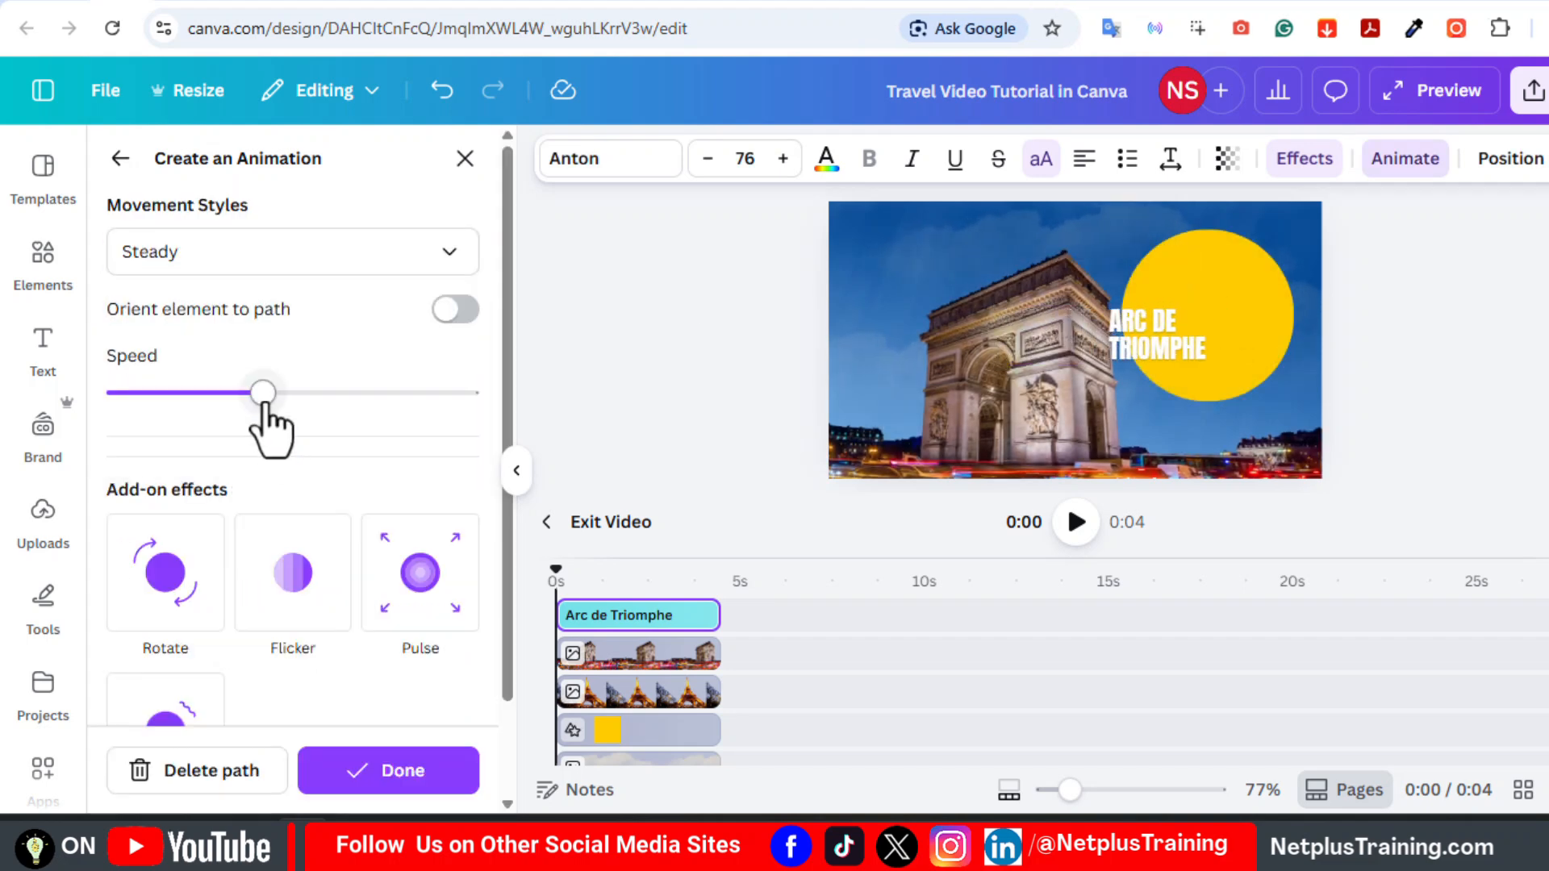
{"action": "left_click_drag", "start_coordinate": [263, 406], "coordinate": [440, 406]}
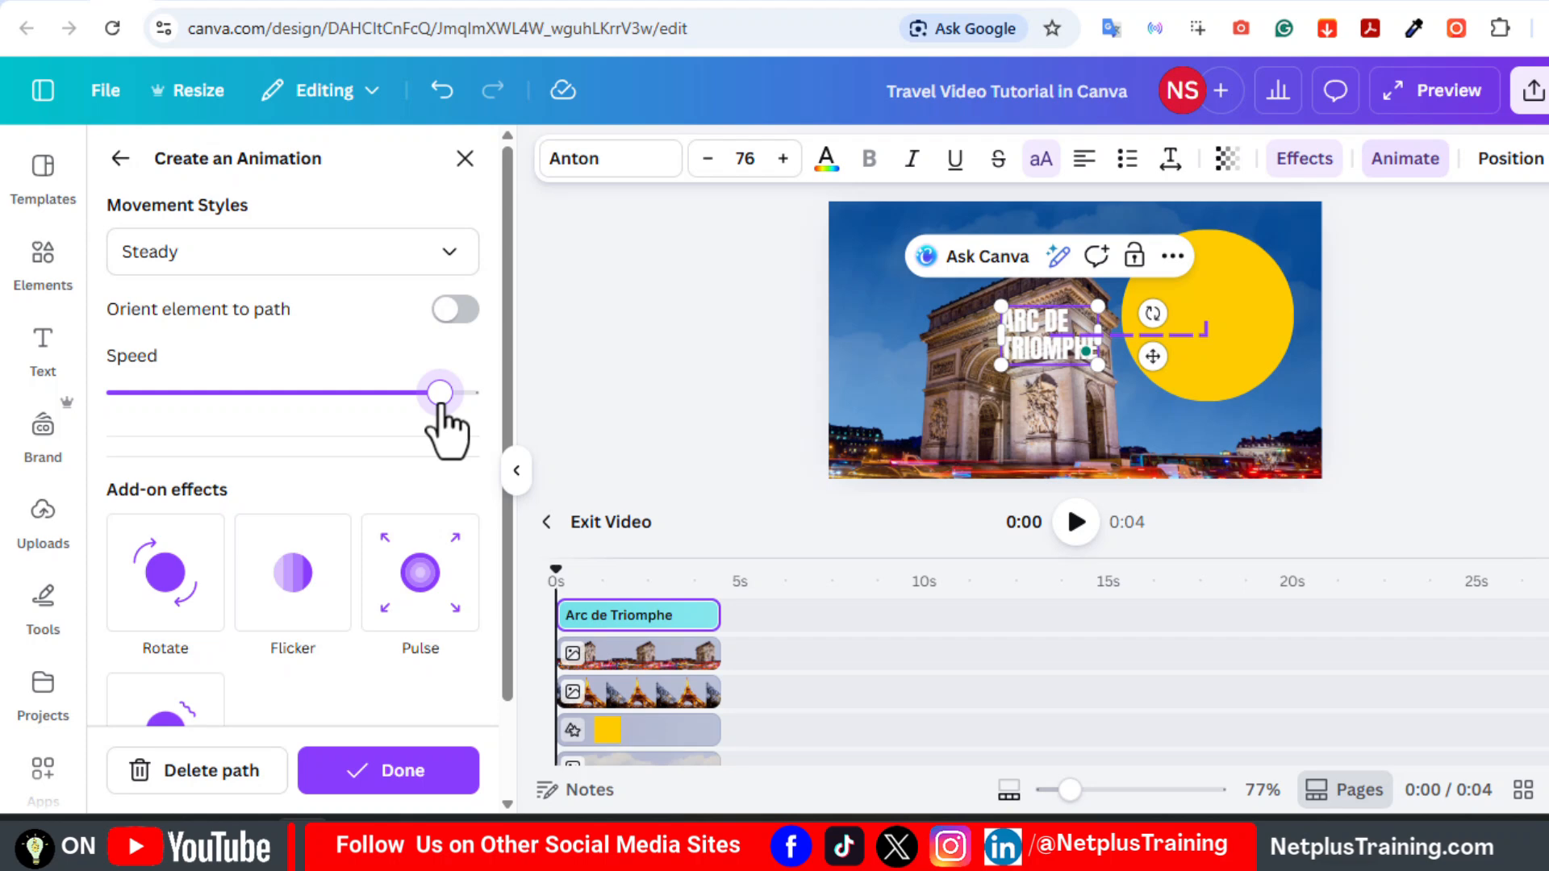
{"action": "left_click", "coordinate": [388, 771]}
{"action": "left_click", "coordinate": [1076, 521]}
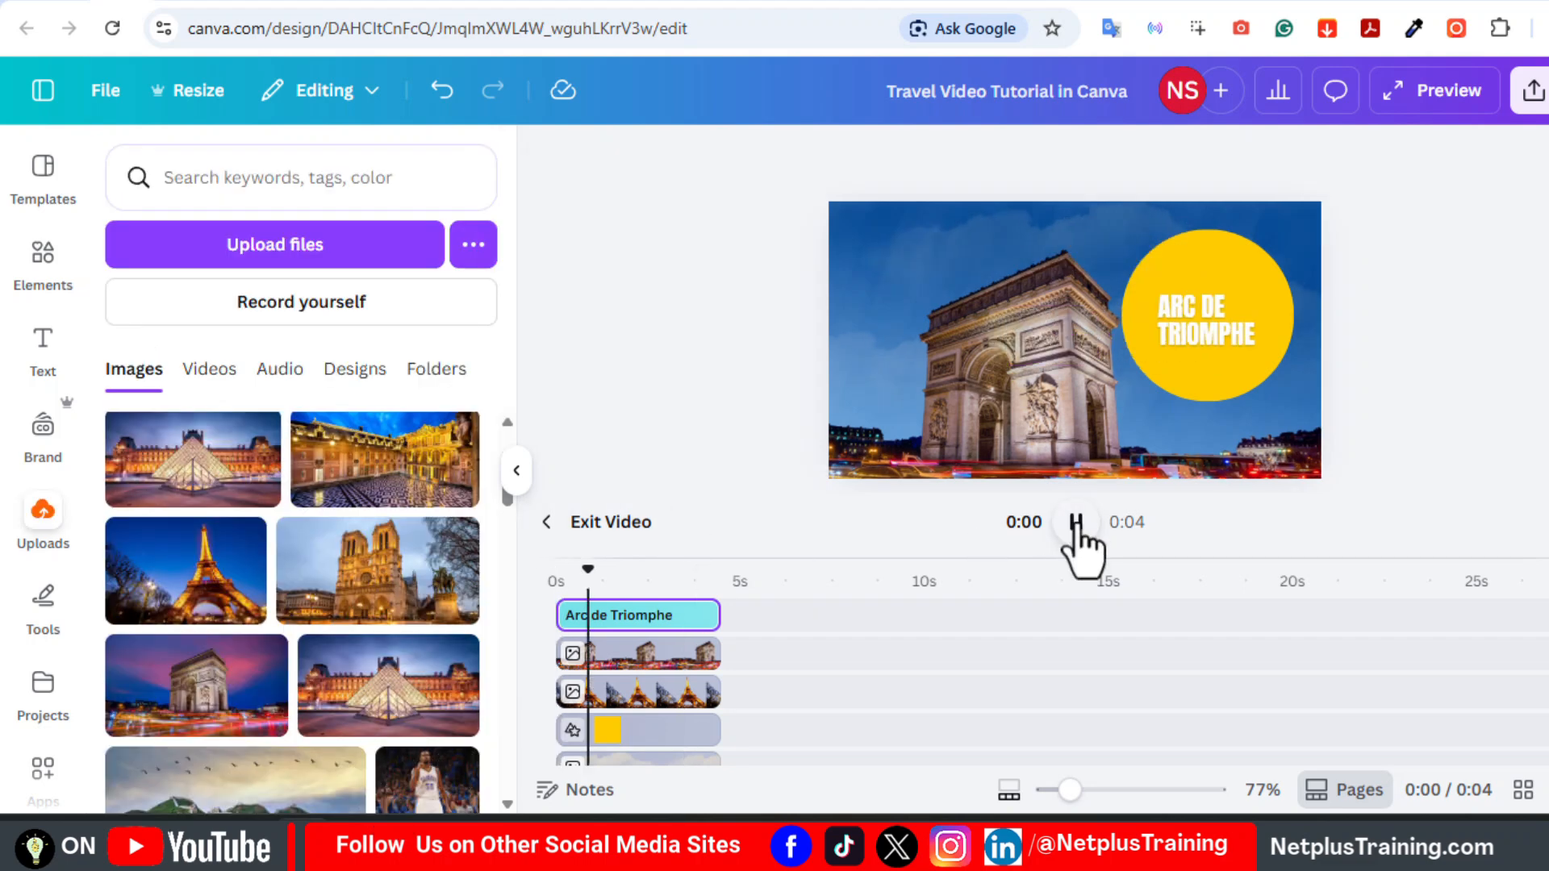
{"action": "left_click_drag", "start_coordinate": [641, 615], "coordinate": [654, 724]}
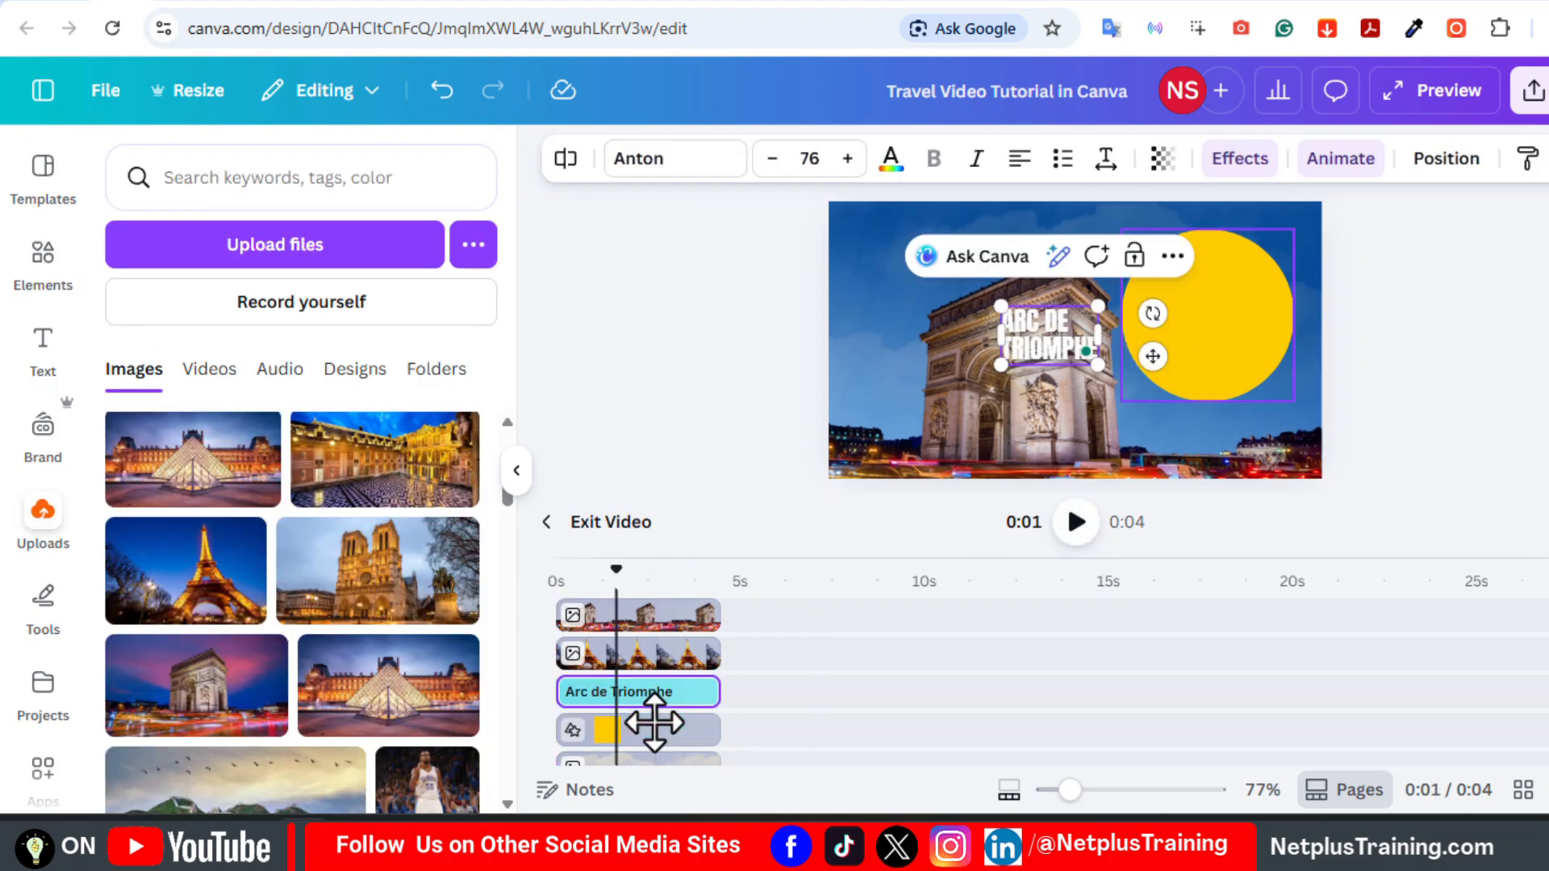
- Duplicate page 4 and open the new page 5 for timeline editing
{"action": "left_click", "coordinate": [558, 524]}
{"action": "left_click", "coordinate": [1258, 697]}
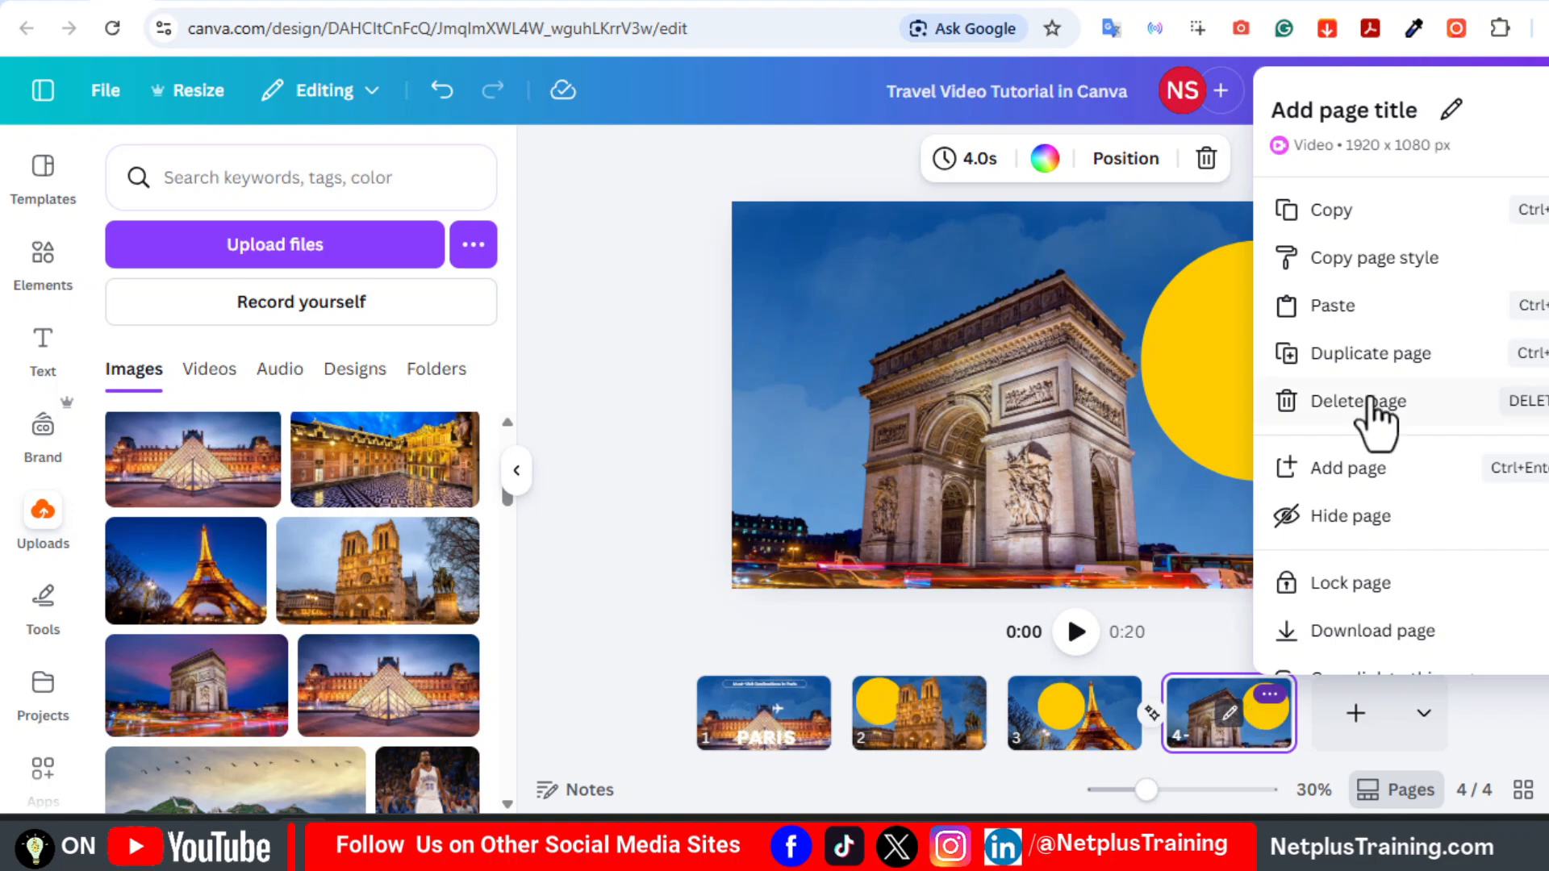
{"action": "left_click", "coordinate": [1392, 359]}
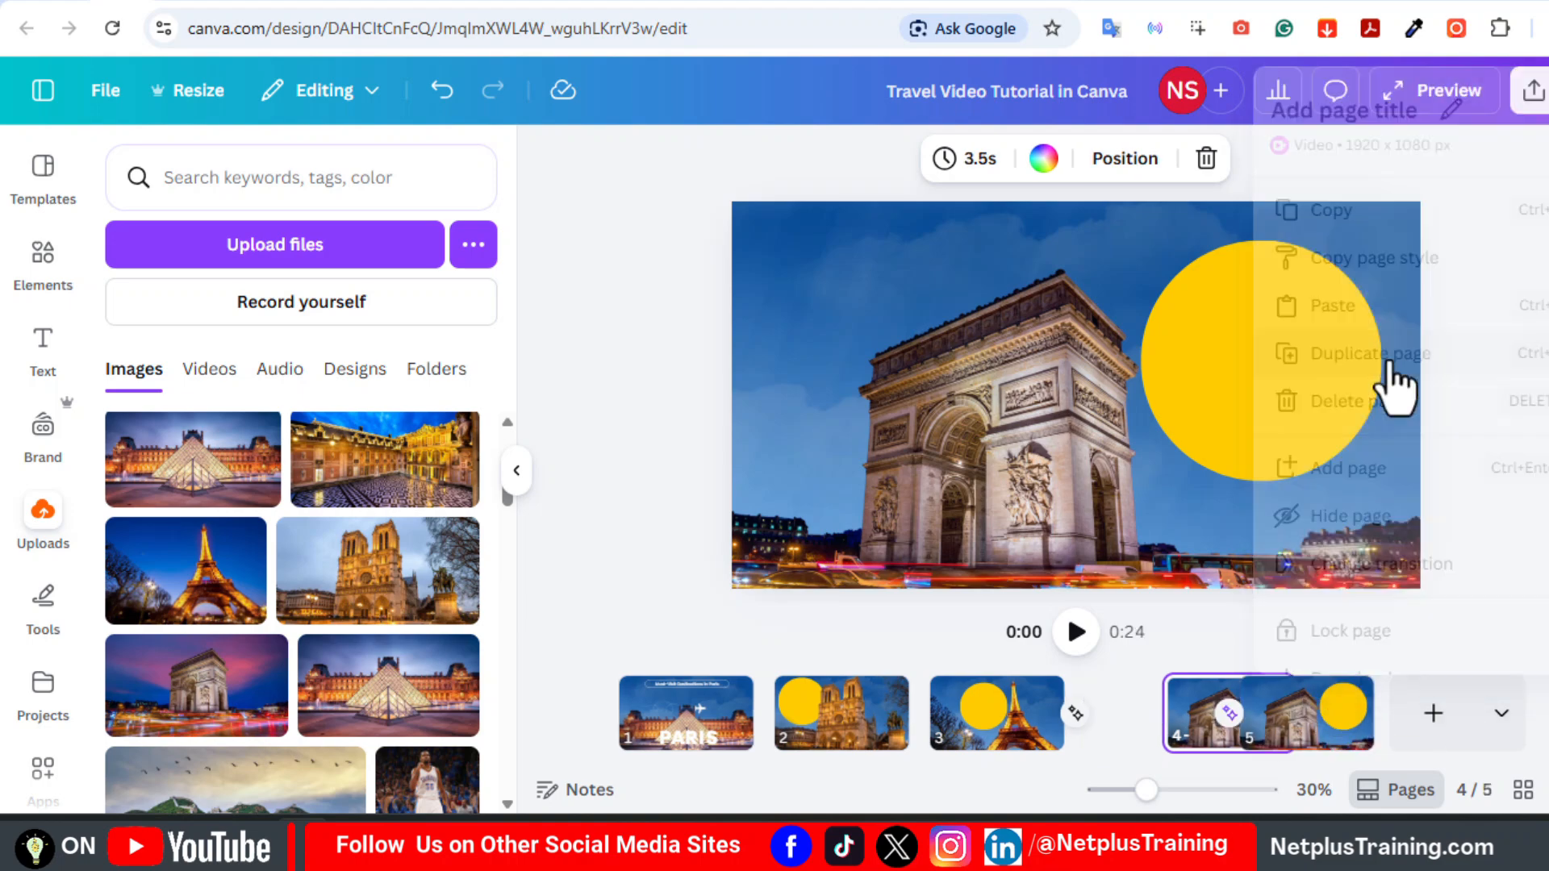
{"action": "left_click", "coordinate": [1306, 721]}
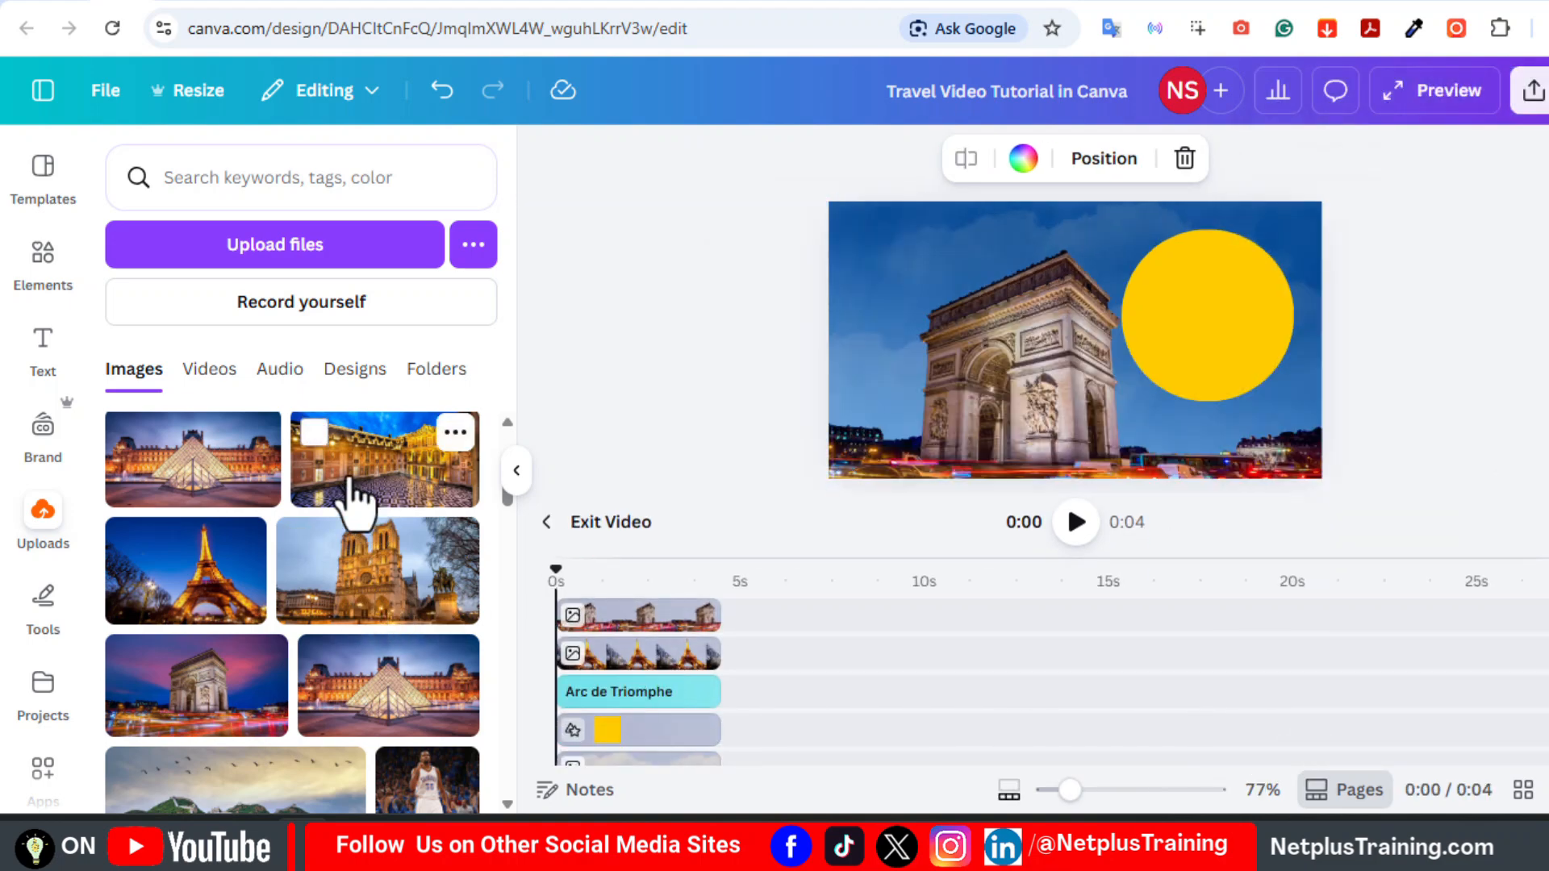
- Add the palace courtyard photo to page 5, trim it to the other layers' length, enlarge it past the page width and remove its background
{"action": "left_click_drag", "start_coordinate": [355, 500], "coordinate": [613, 605]}
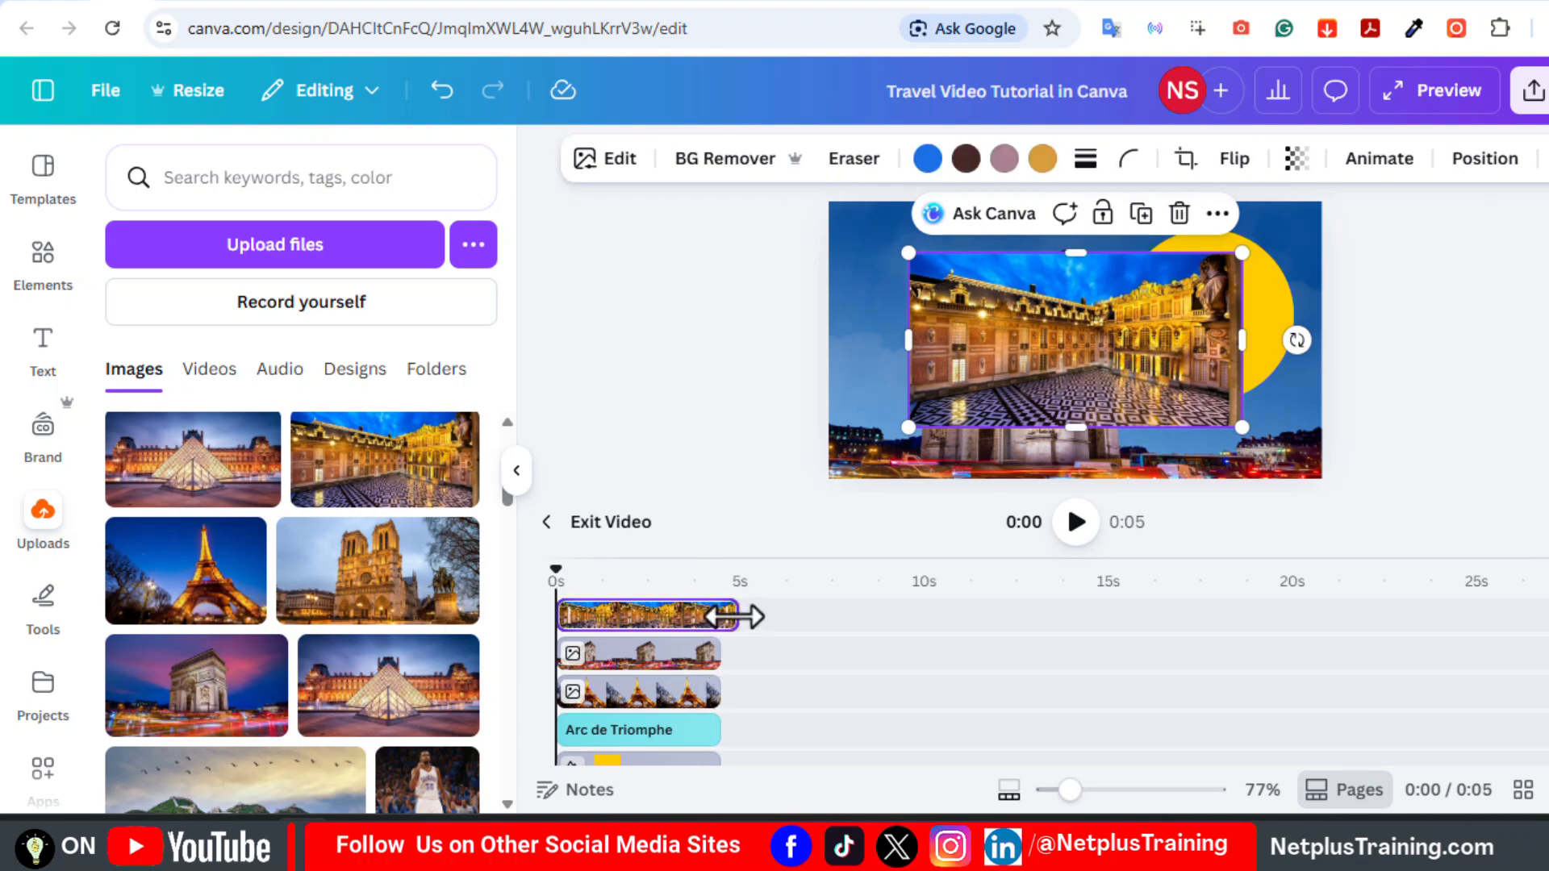
{"action": "left_click_drag", "start_coordinate": [735, 617], "coordinate": [723, 617]}
{"action": "left_click_drag", "start_coordinate": [909, 254], "coordinate": [811, 202]}
{"action": "left_click_drag", "start_coordinate": [1241, 428], "coordinate": [1358, 499]}
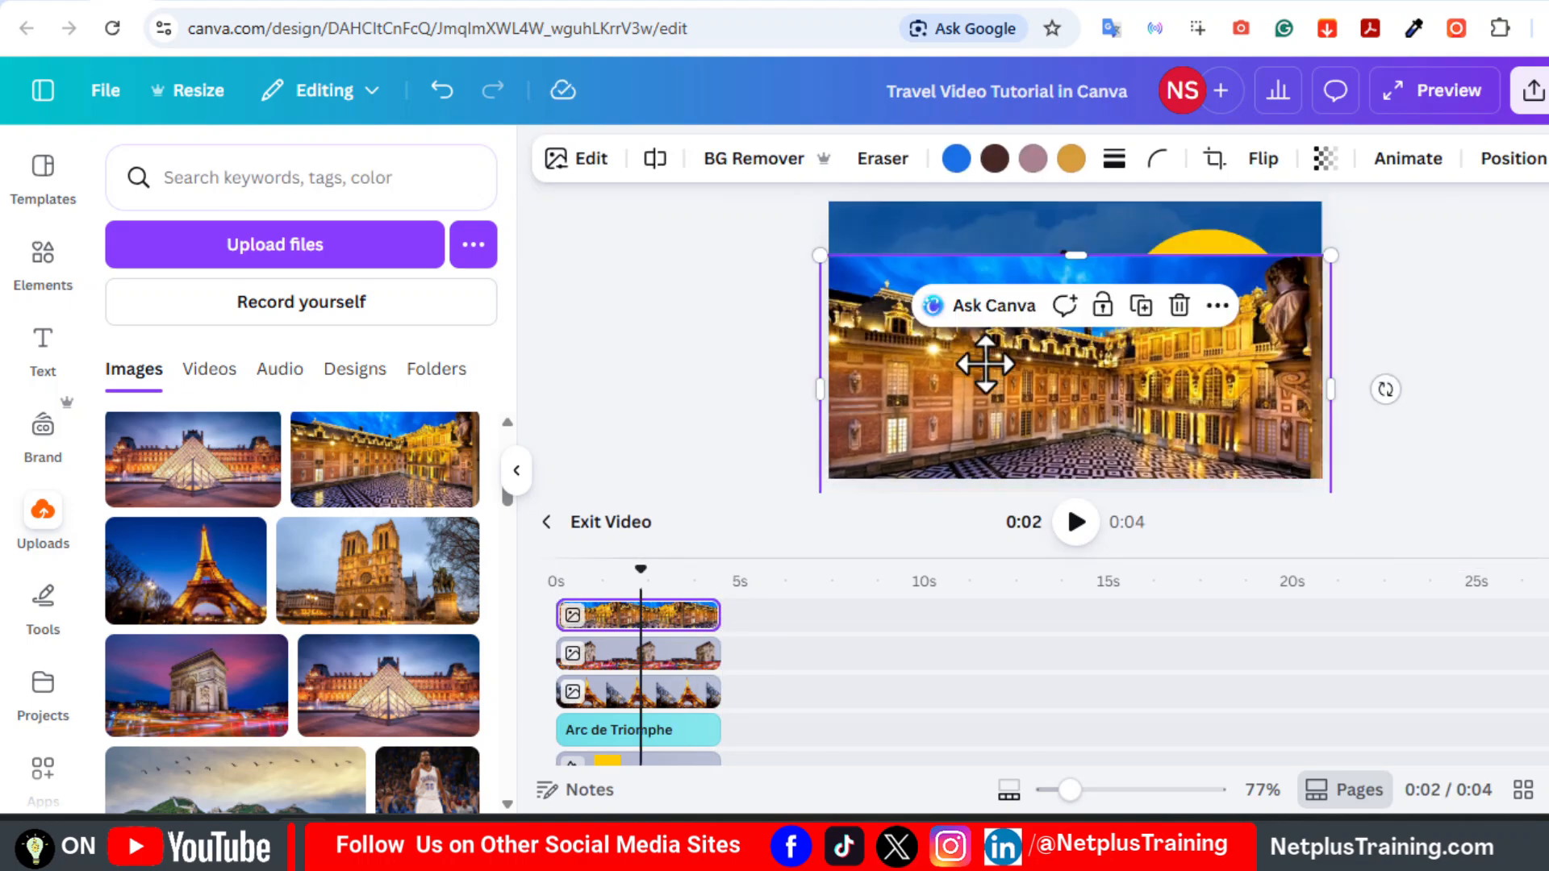
{"action": "left_click", "coordinate": [732, 174]}
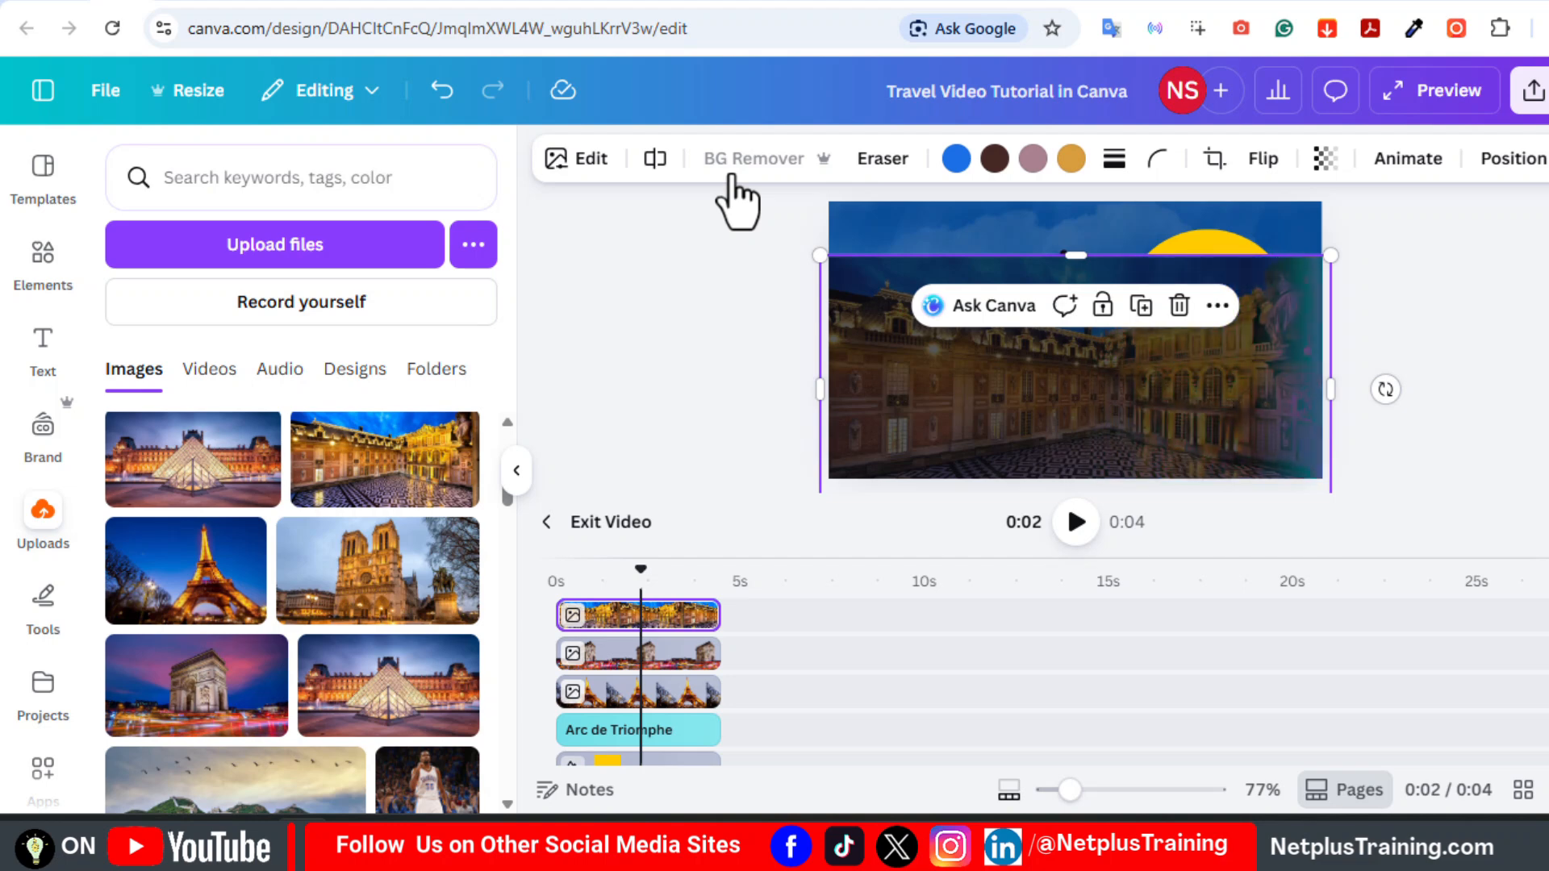
- Delete the Eiffel Tower cutout from page 5 and move the Arc de Triomphe cutout off the page's left edge
{"action": "left_click", "coordinate": [651, 693]}
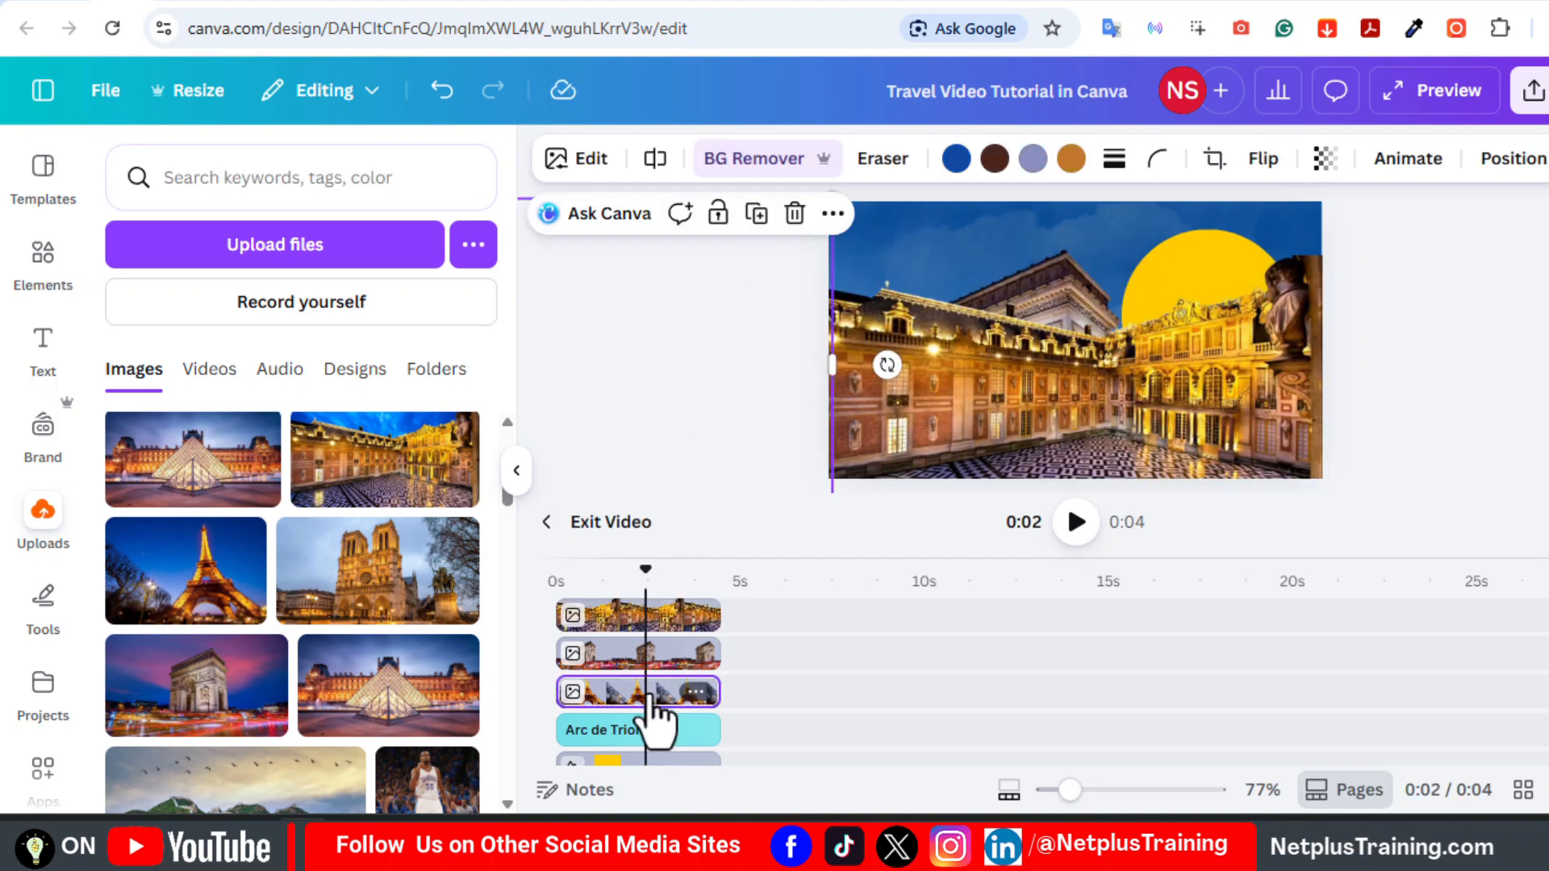
{"action": "key", "text": "Delete"}
{"action": "left_click", "coordinate": [634, 657]}
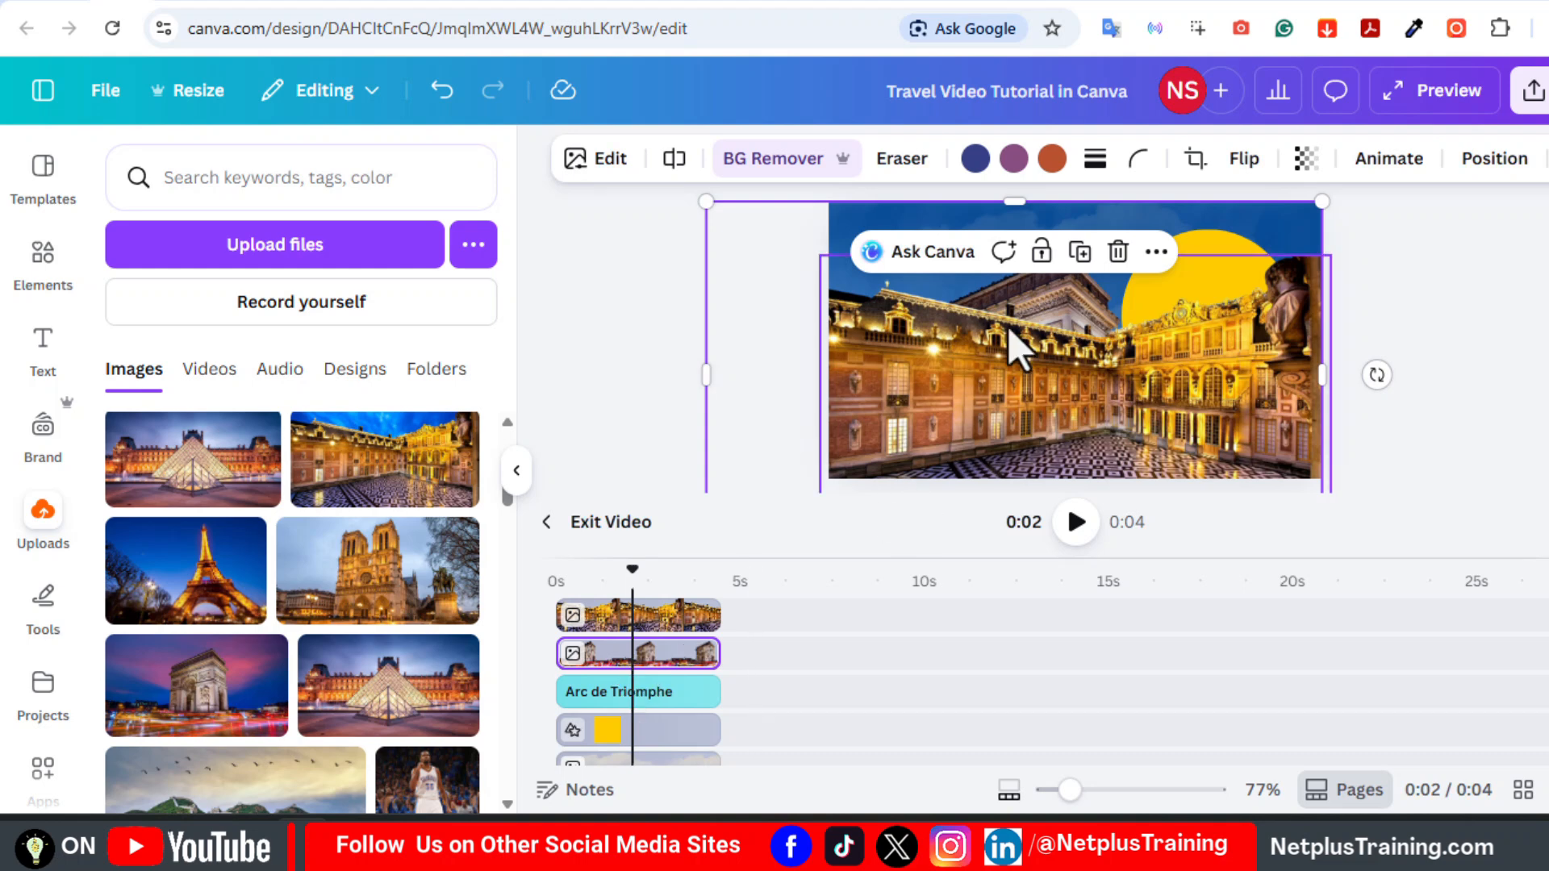
{"action": "left_click_drag", "start_coordinate": [1039, 287], "coordinate": [634, 316]}
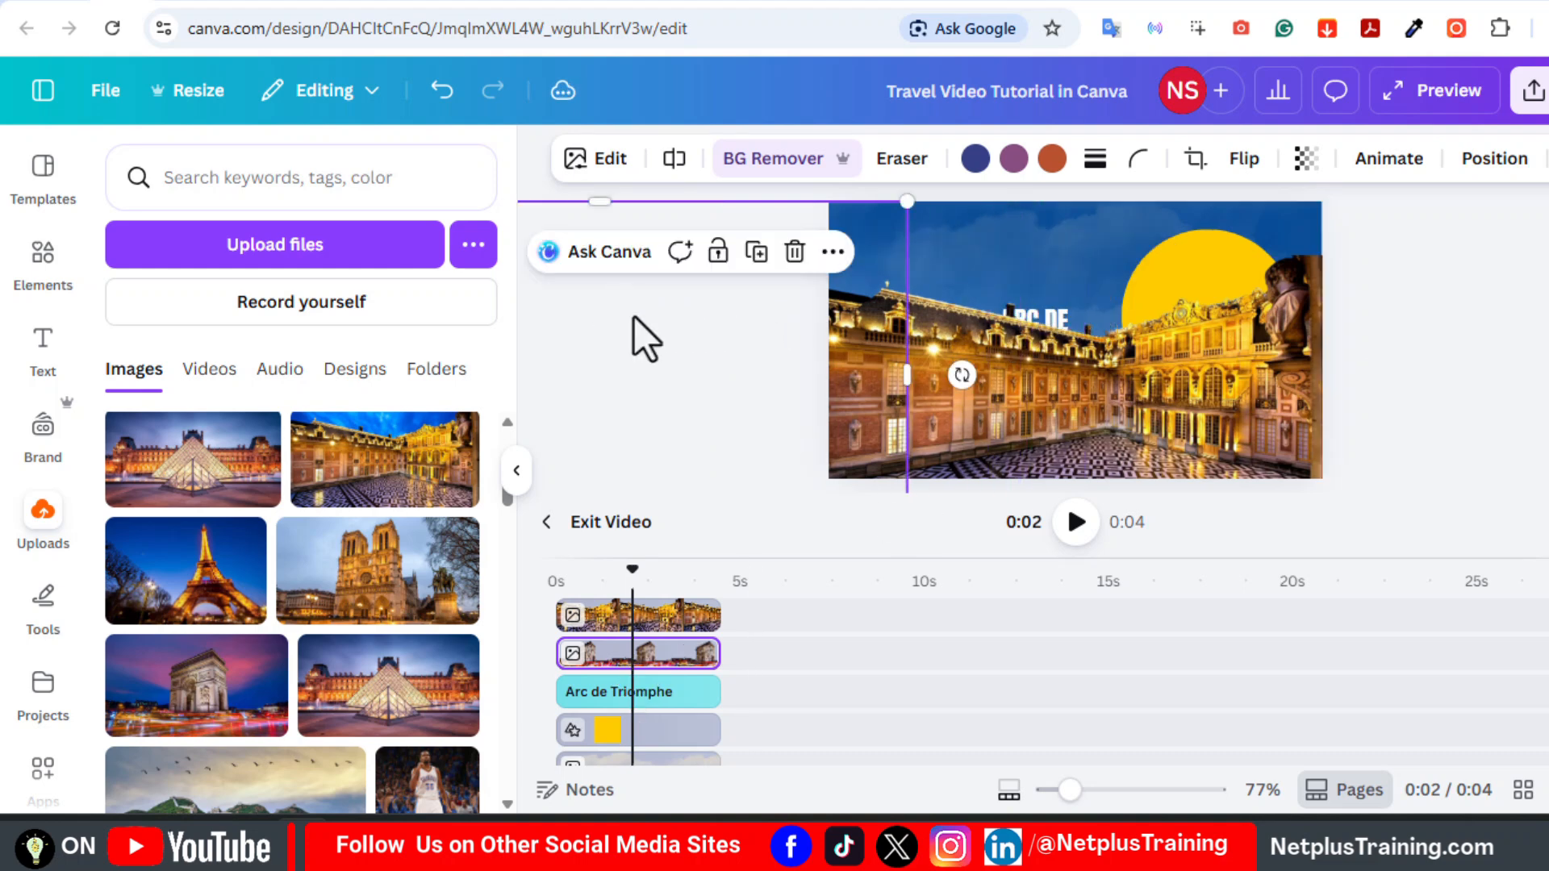
{"action": "left_click_drag", "start_coordinate": [873, 244], "coordinate": [800, 243]}
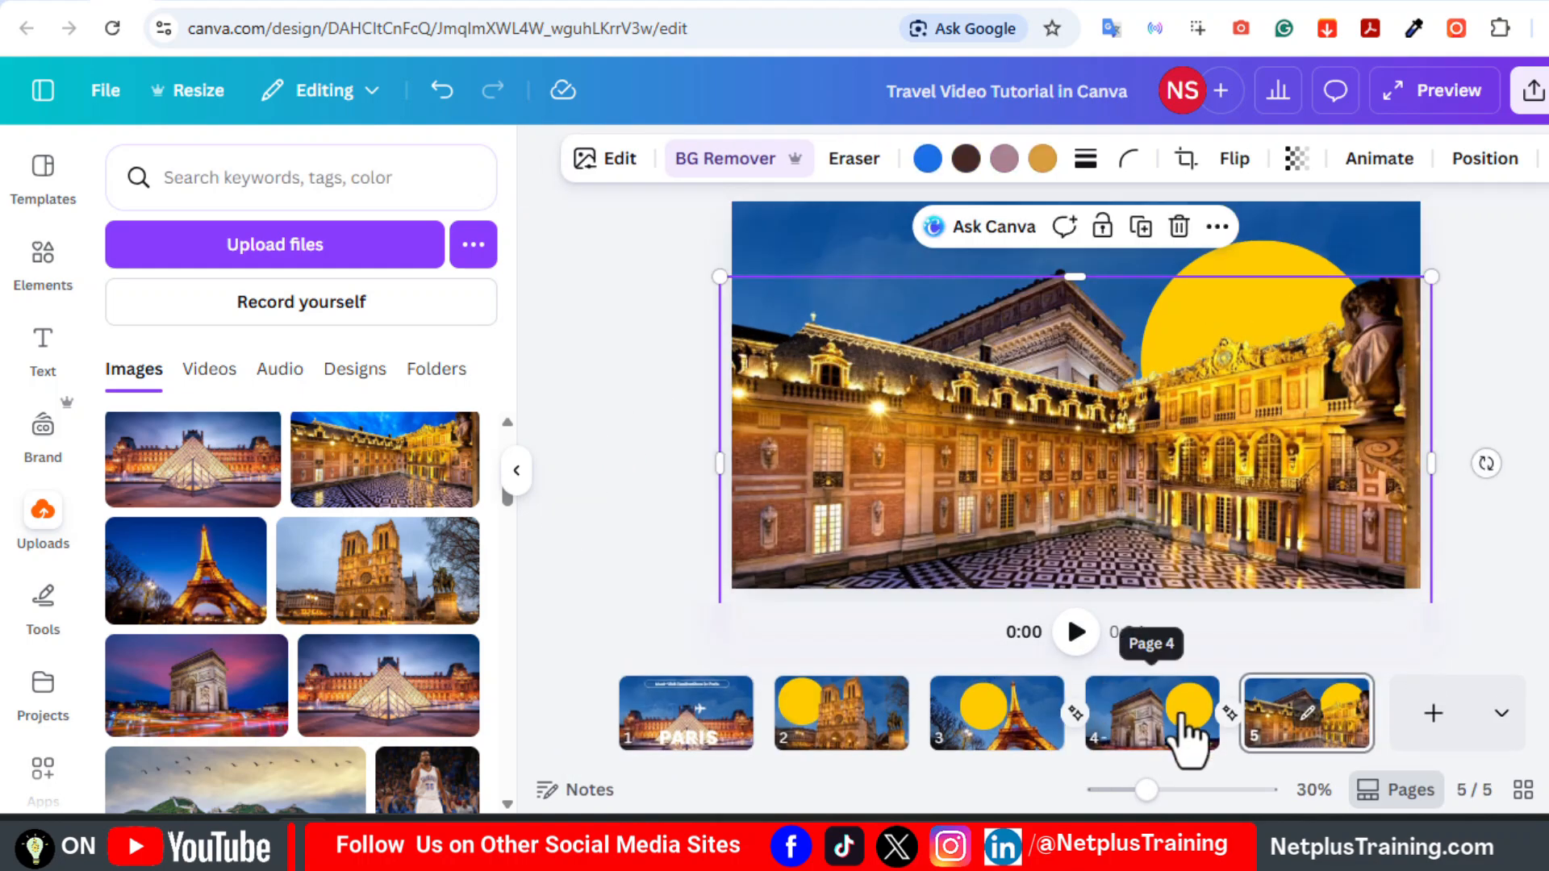
- Paste the palace cutout into page 4, layer it behind the arch cutout and move it off the page's right edge
{"action": "double_click", "coordinate": [1155, 722]}
{"action": "key", "text": "ctrl+v"}
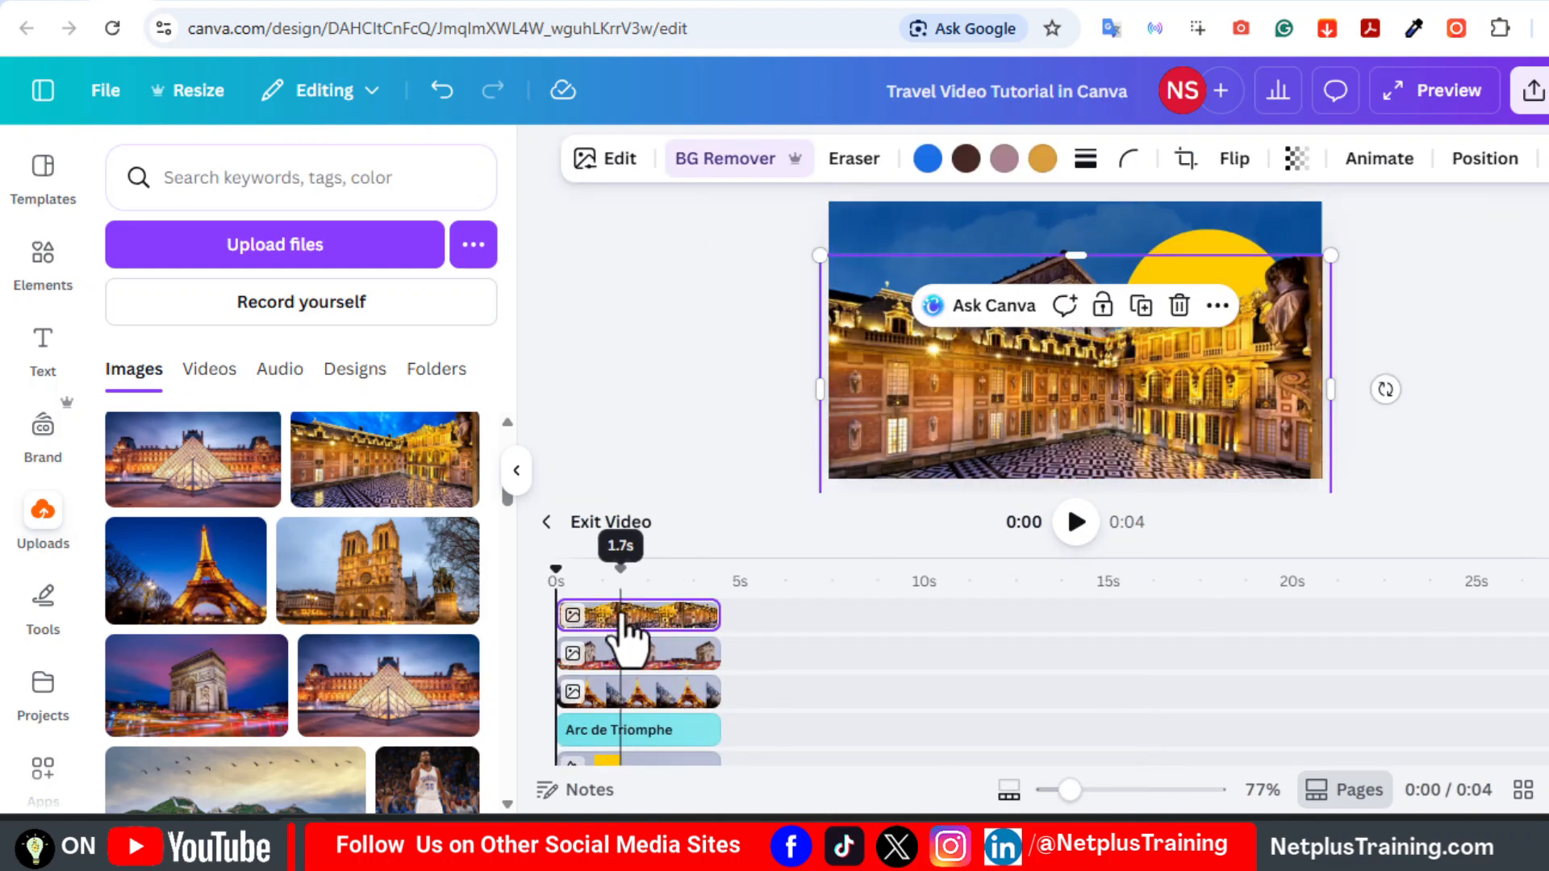
{"action": "left_click_drag", "start_coordinate": [622, 633], "coordinate": [616, 654]}
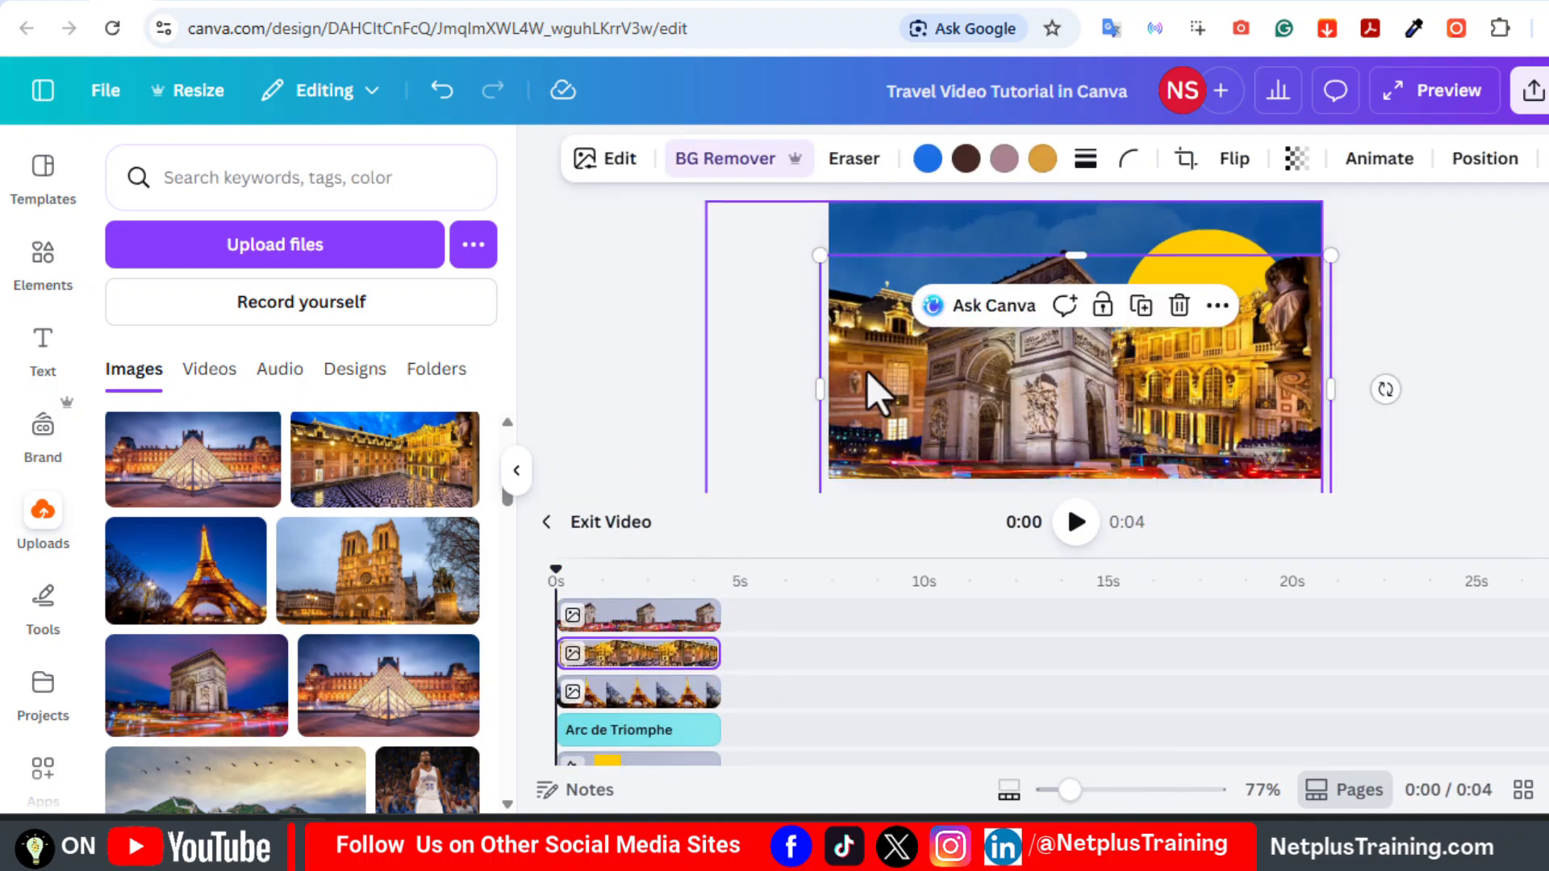
{"action": "left_click_drag", "start_coordinate": [868, 372], "coordinate": [1368, 385]}
{"action": "left_click", "coordinate": [611, 522]}
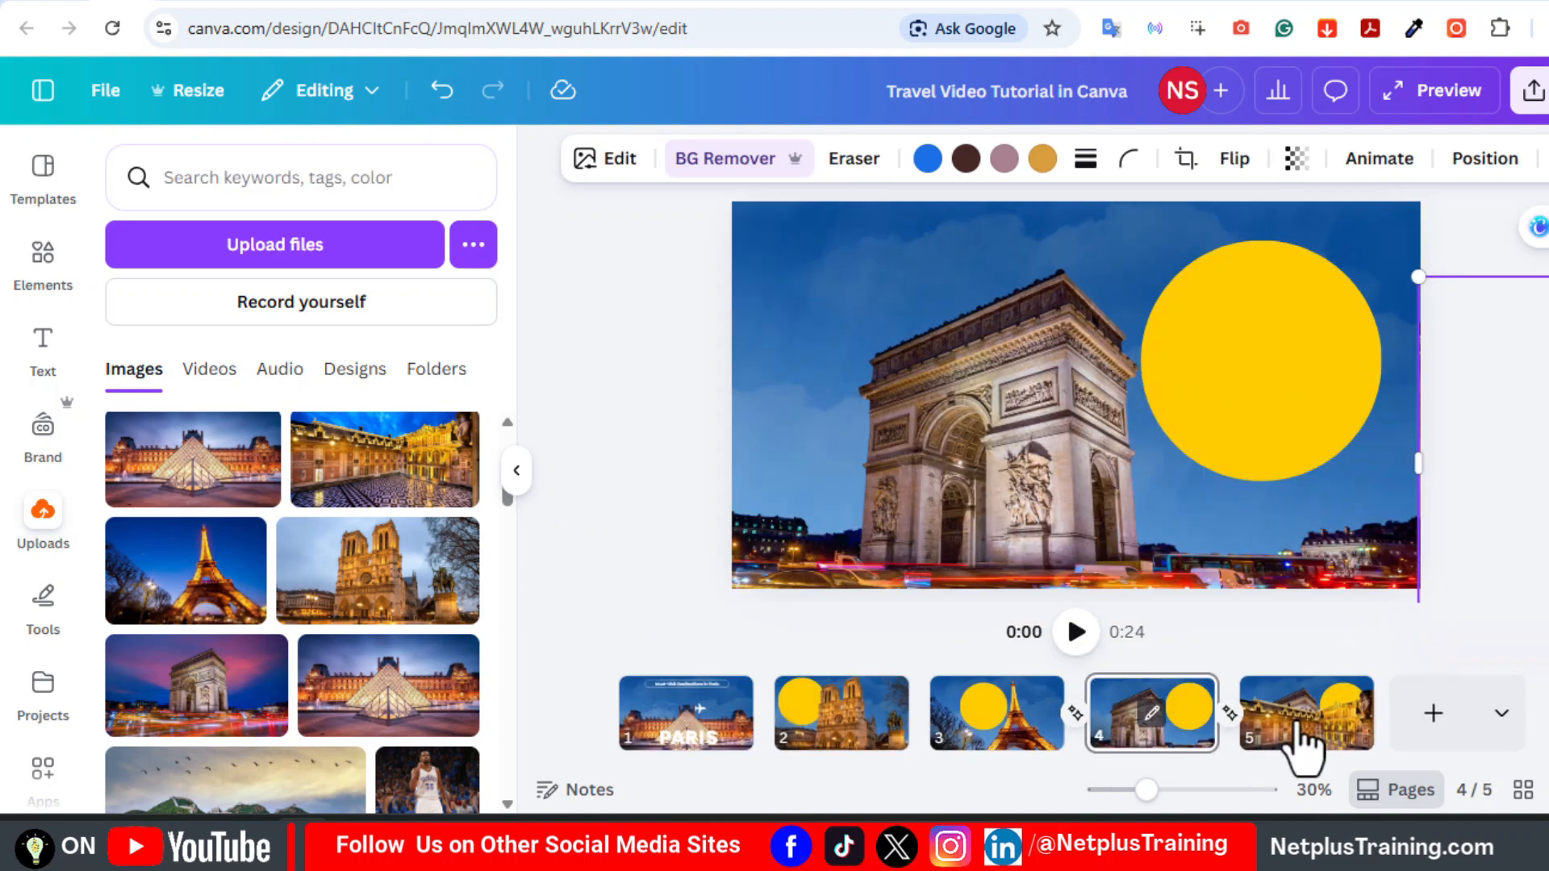
- On page 5, move the yellow circle to the top centre behind the palace and enlarge it
{"action": "left_click", "coordinate": [1306, 726]}
{"action": "double_click", "coordinate": [1307, 726]}
{"action": "left_click", "coordinate": [1207, 328]}
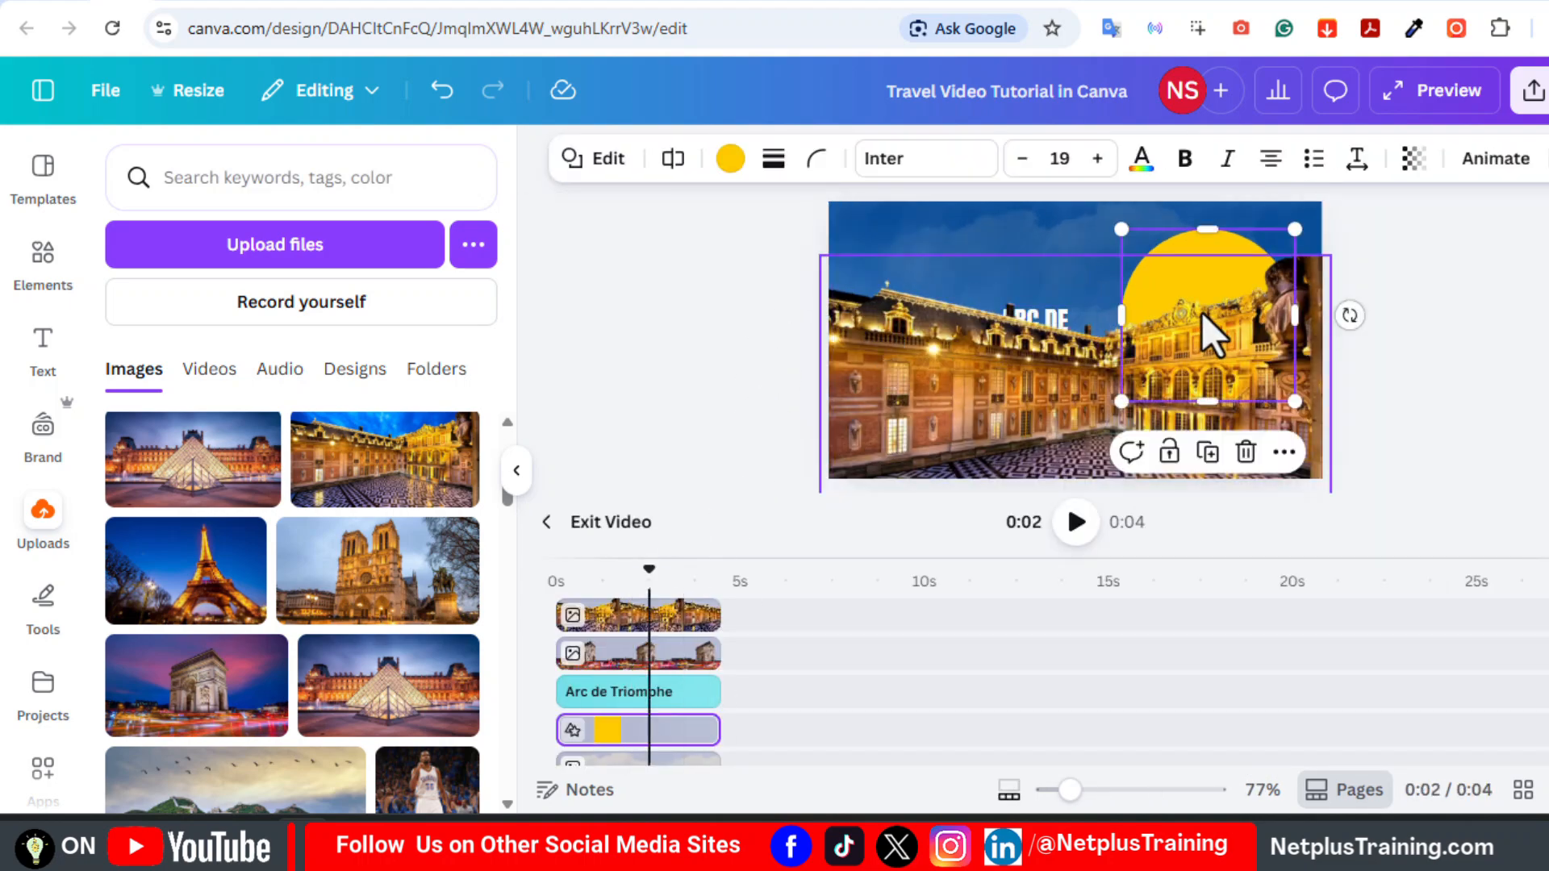
{"action": "left_click_drag", "start_coordinate": [1194, 242], "coordinate": [1068, 216]}
{"action": "left_click_drag", "start_coordinate": [1003, 347], "coordinate": [985, 364]}
{"action": "left_click_drag", "start_coordinate": [1148, 365], "coordinate": [1173, 389]}
{"action": "left_click_drag", "start_coordinate": [1082, 251], "coordinate": [1078, 252]}
{"action": "left_click_drag", "start_coordinate": [1169, 388], "coordinate": [1195, 414]}
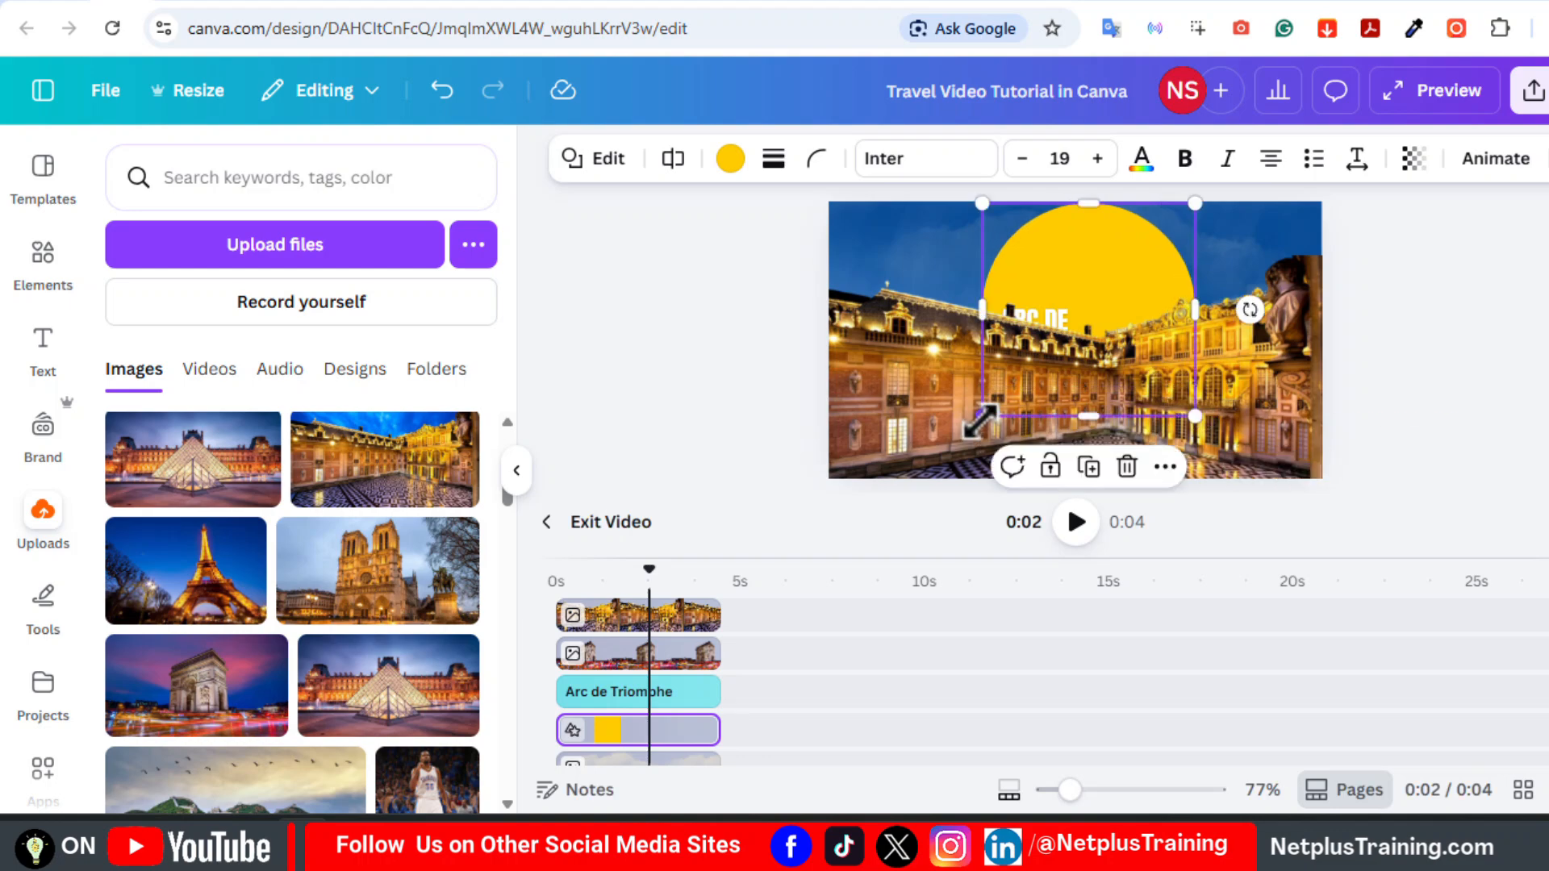
{"action": "left_click_drag", "start_coordinate": [982, 415], "coordinate": [960, 436]}
- Move page 5's "Arc de Triomphe" title over the palace, bring it to the front and delete its animation path
{"action": "left_click", "coordinate": [615, 699]}
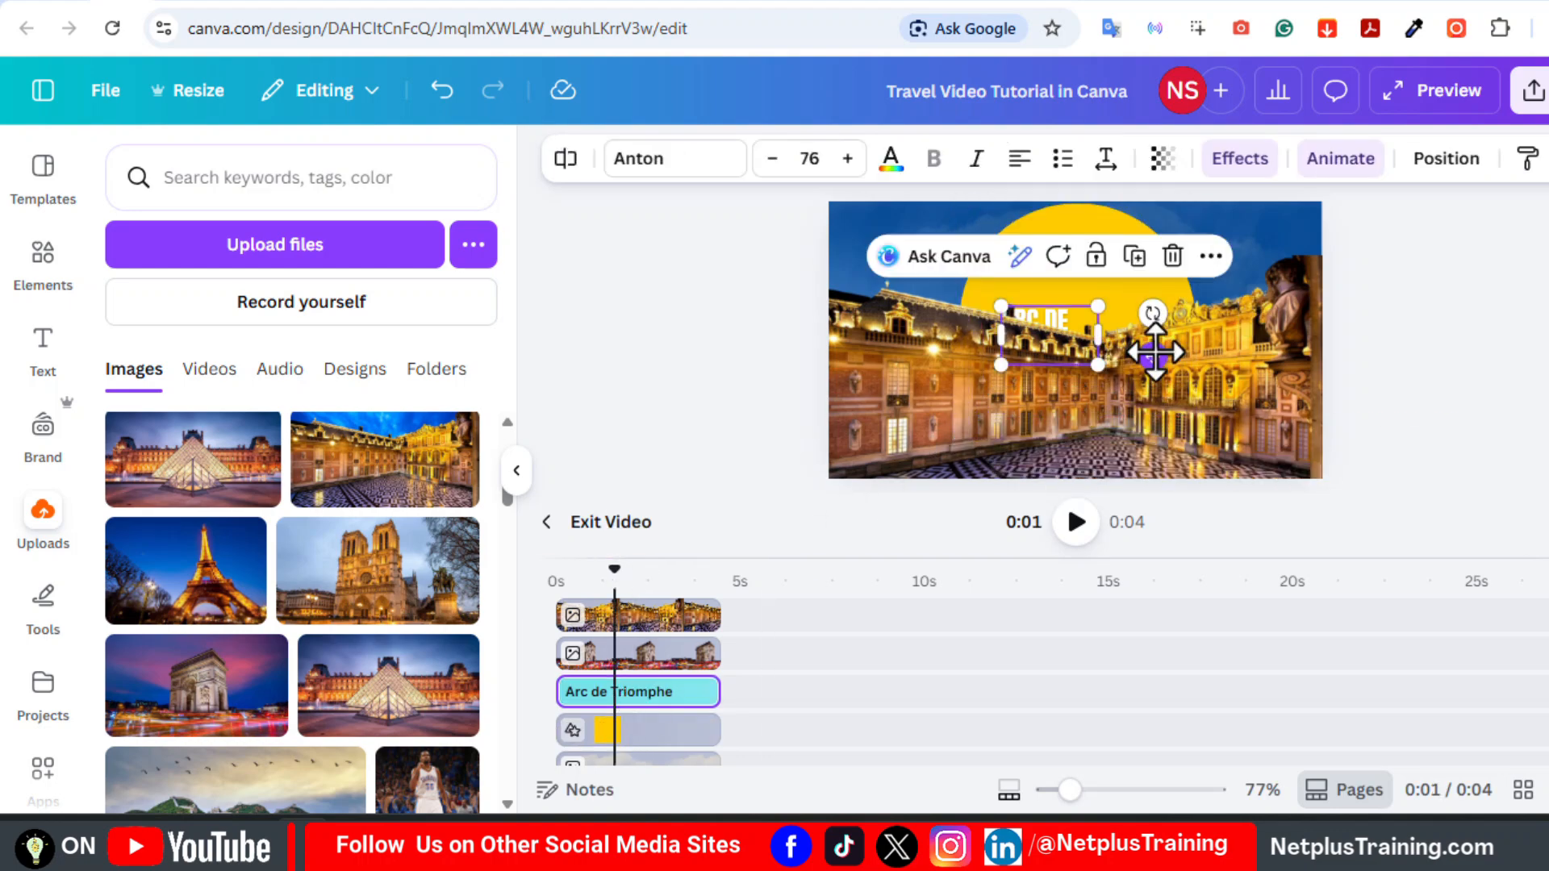
{"action": "left_click_drag", "start_coordinate": [1154, 355], "coordinate": [1190, 385]}
{"action": "left_click_drag", "start_coordinate": [660, 688], "coordinate": [660, 598]}
{"action": "left_click", "coordinate": [1340, 158]}
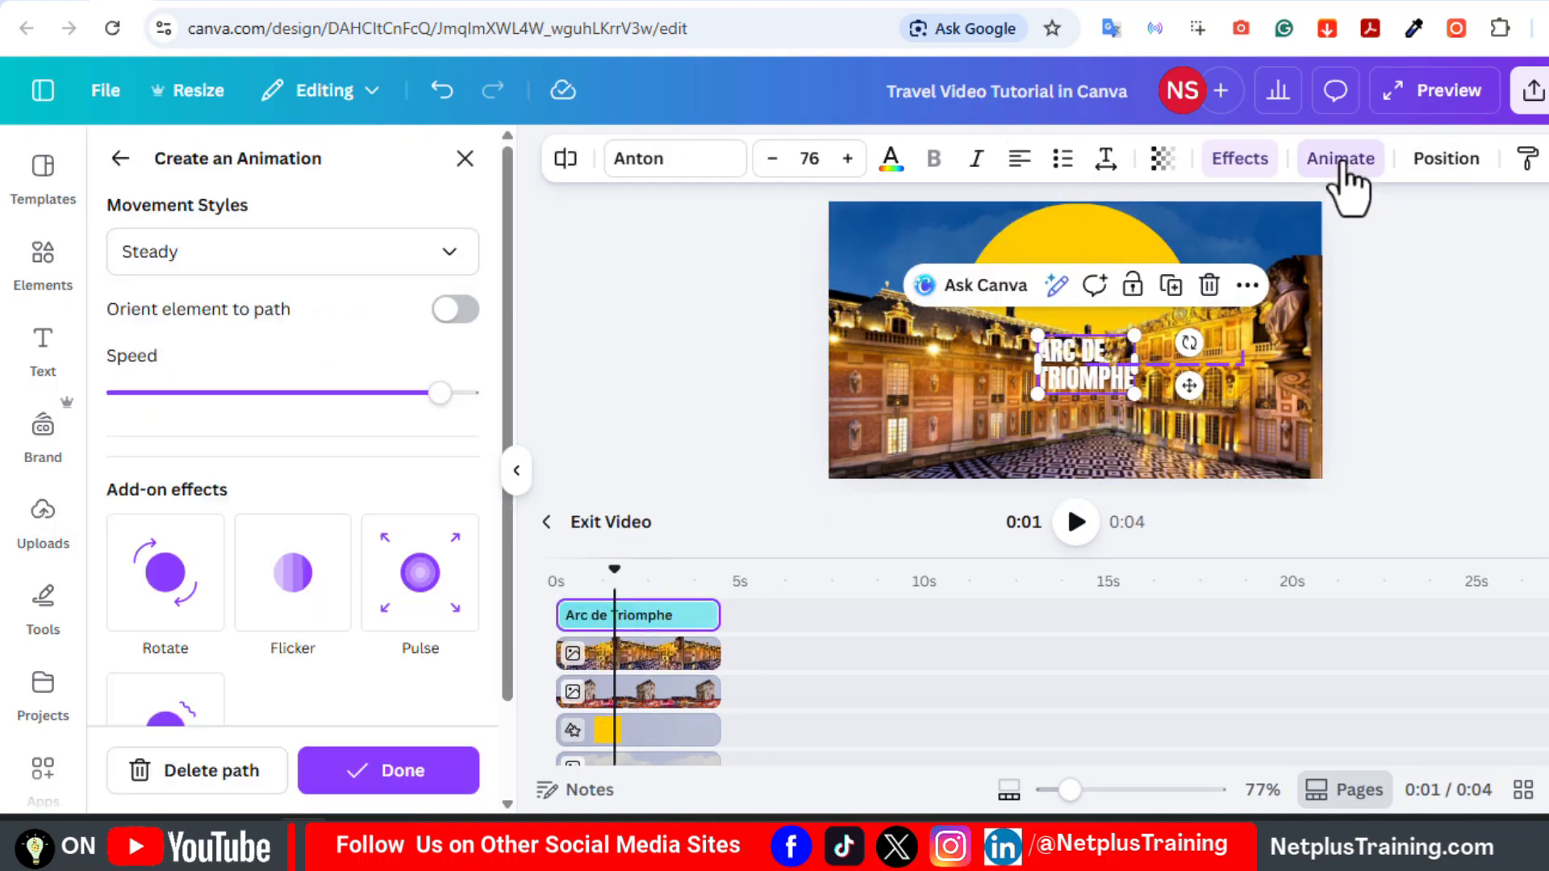
{"action": "left_click", "coordinate": [198, 767]}
{"action": "left_click", "coordinate": [481, 158]}
- Replace the title text with "Palace of Versailles" on two lines and centre it below the yellow circle
{"action": "left_click_drag", "start_coordinate": [1085, 367], "coordinate": [1085, 376]}
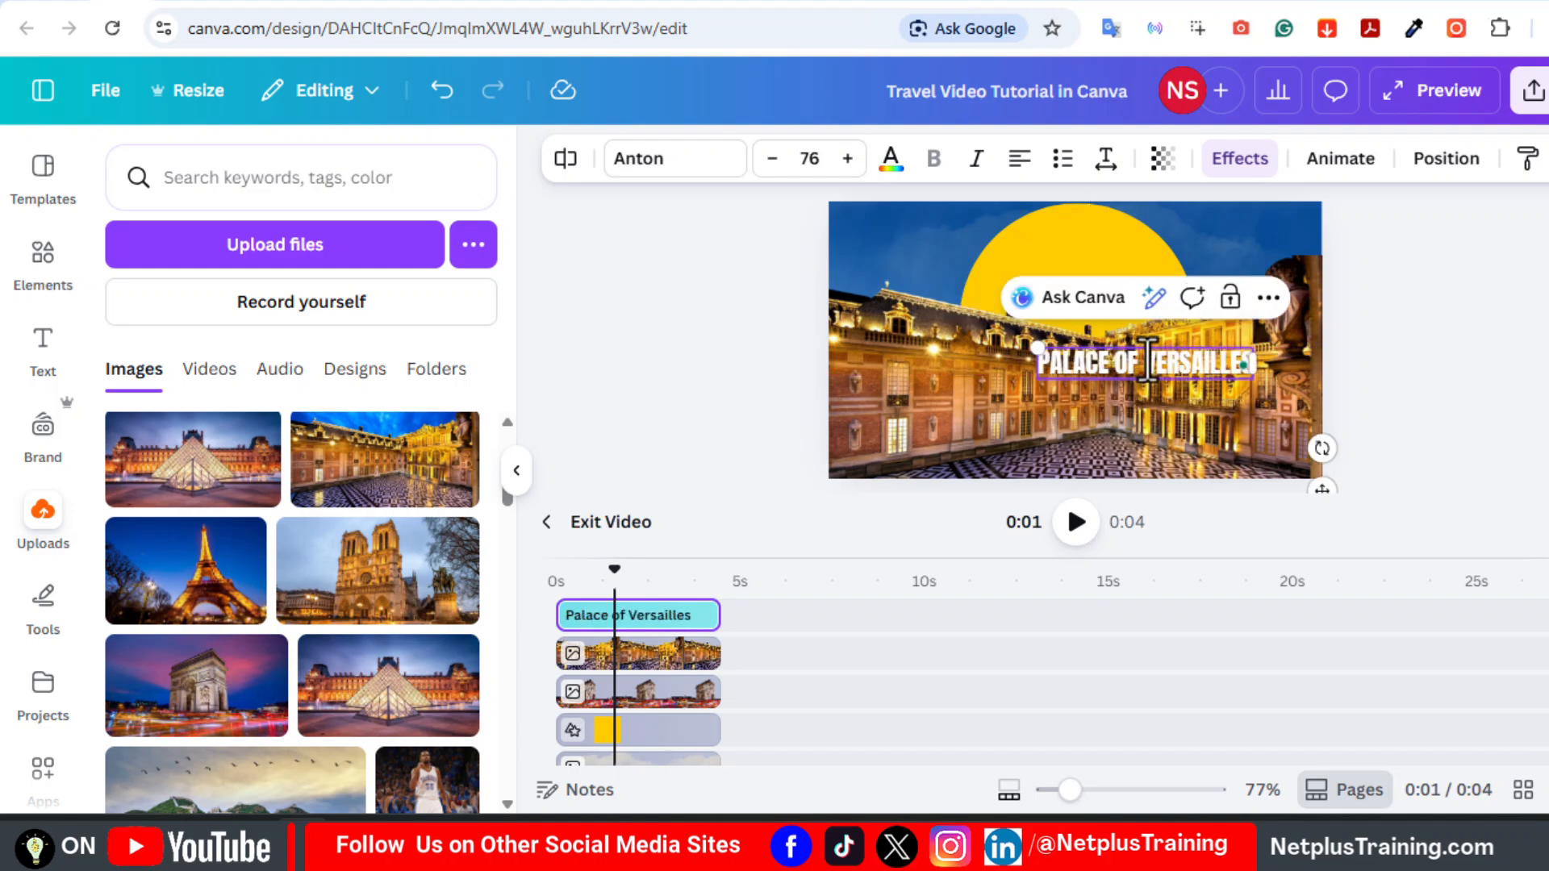
{"action": "key", "text": "Return"}
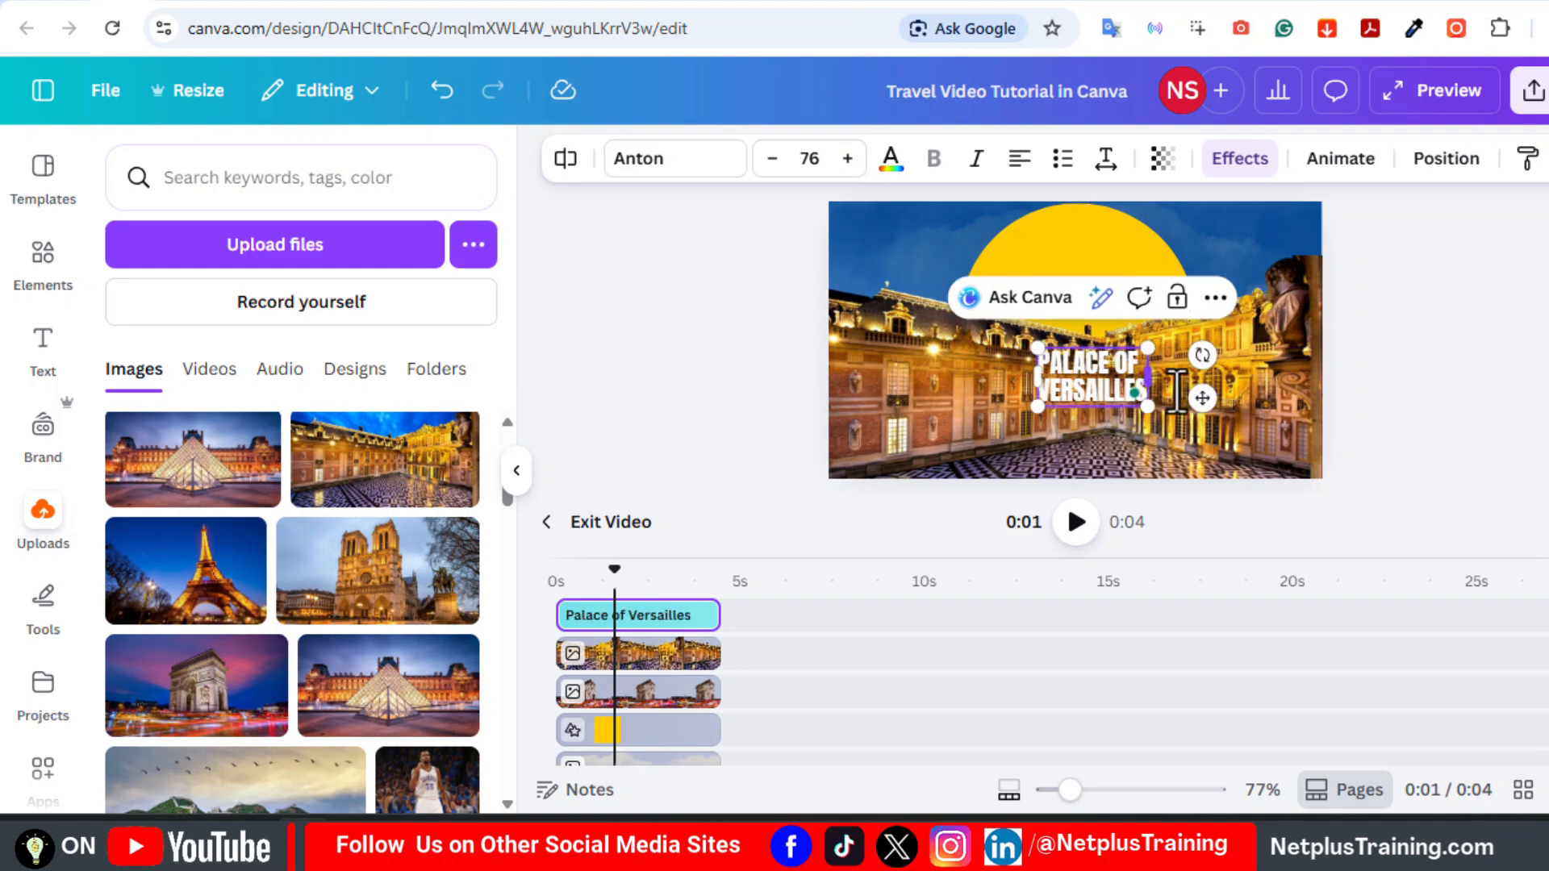
{"action": "left_click_drag", "start_coordinate": [1202, 398], "coordinate": [1189, 408]}
- Animate the Palace of Versailles title straight up onto the yellow circle with Steady movement, and layer it behind the cutouts
{"action": "left_click", "coordinate": [1357, 161]}
{"action": "left_click", "coordinate": [370, 376]}
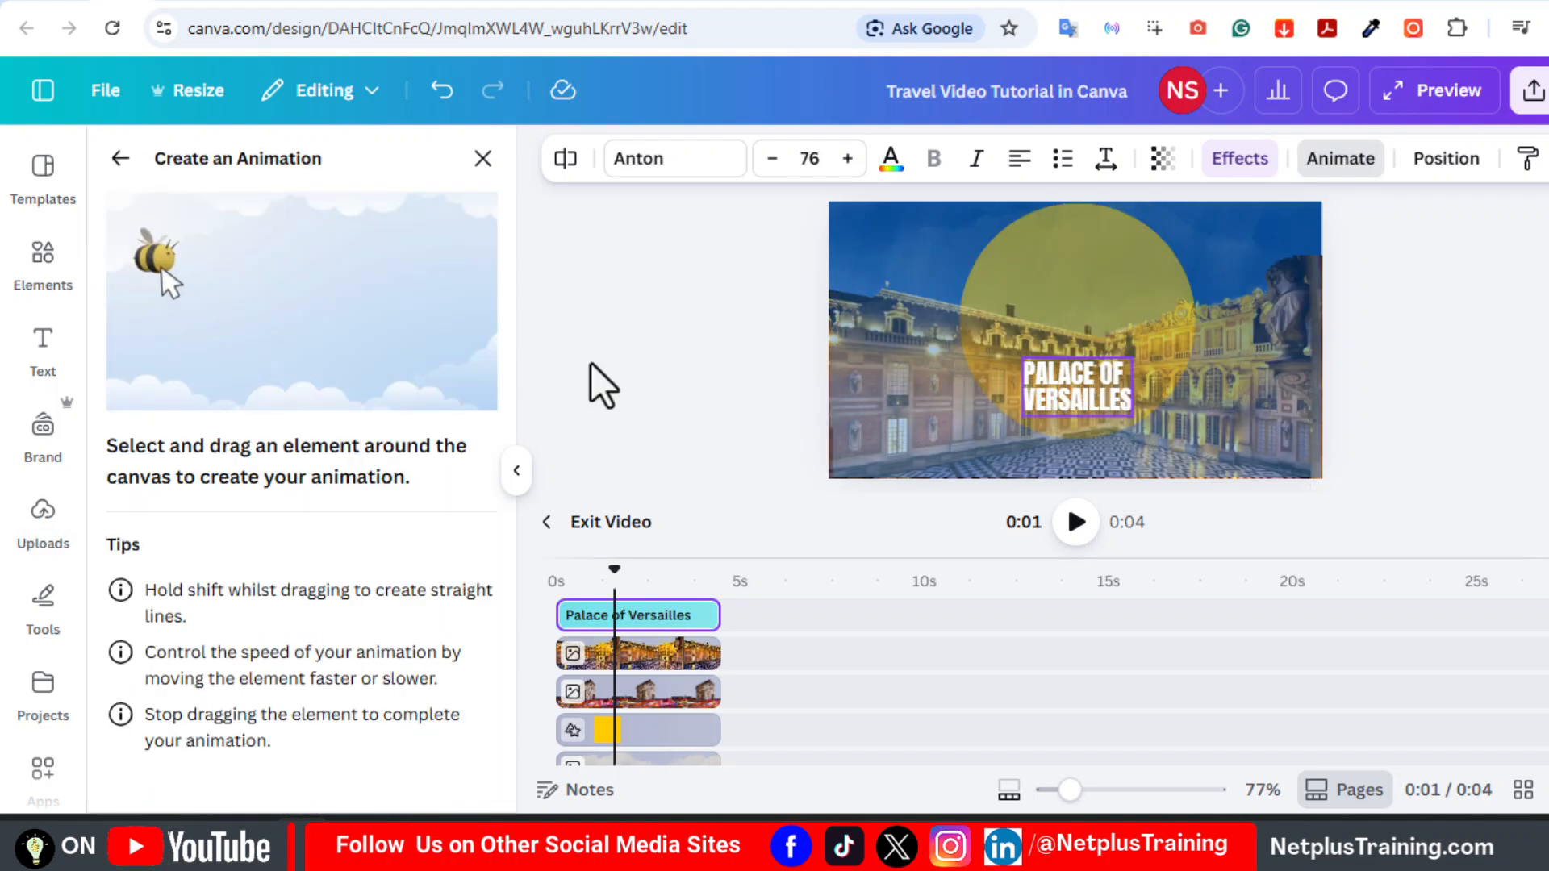
{"action": "left_click_drag", "start_coordinate": [1073, 386], "coordinate": [1057, 274]}
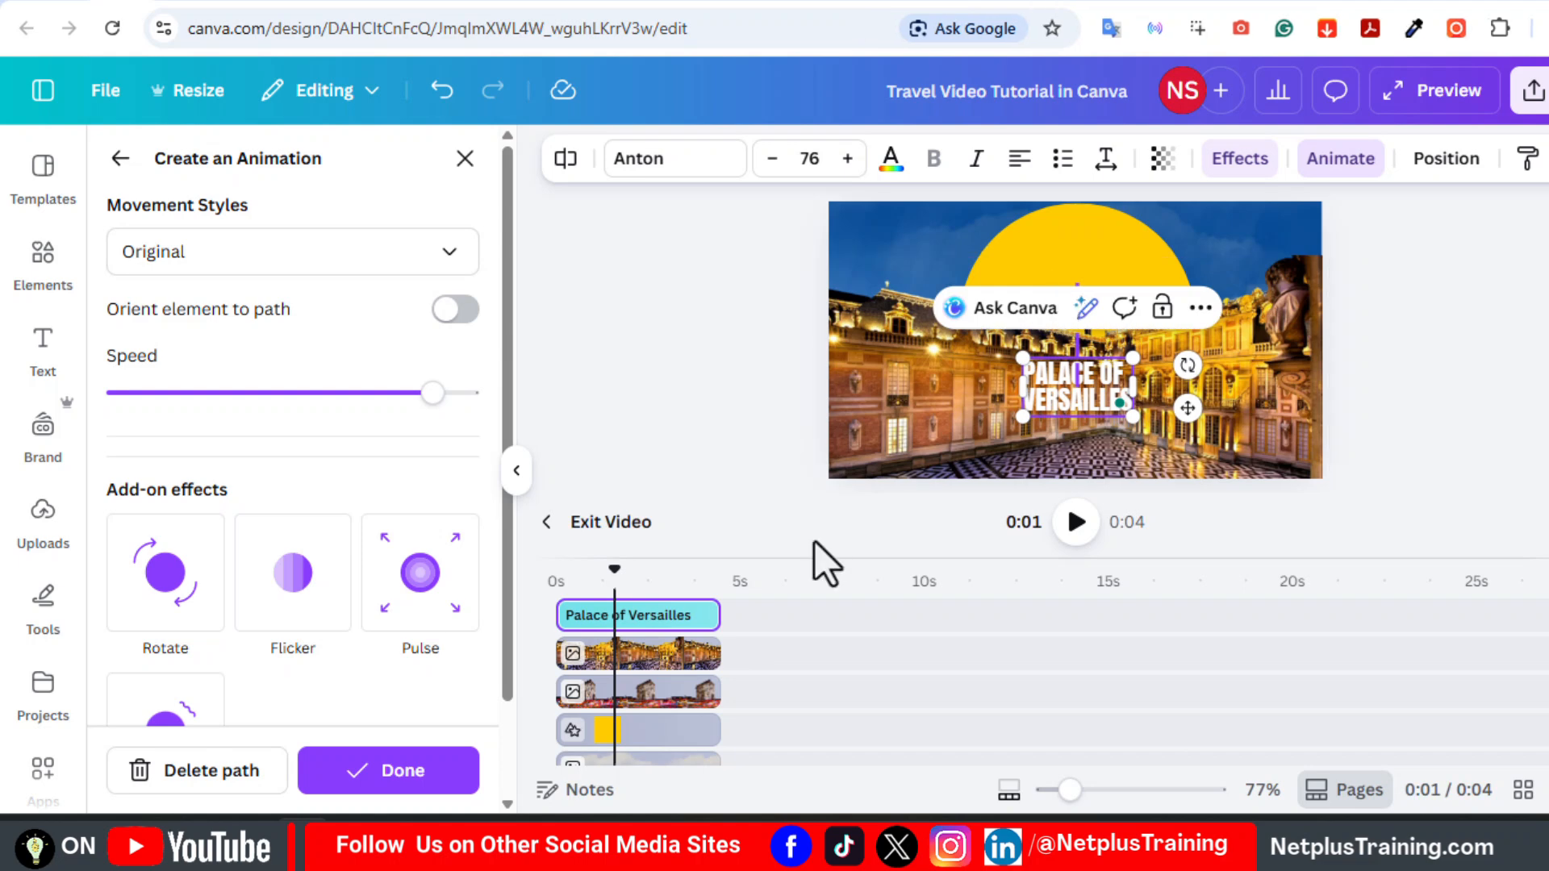
{"action": "left_click", "coordinate": [363, 252]}
{"action": "left_click", "coordinate": [275, 415]}
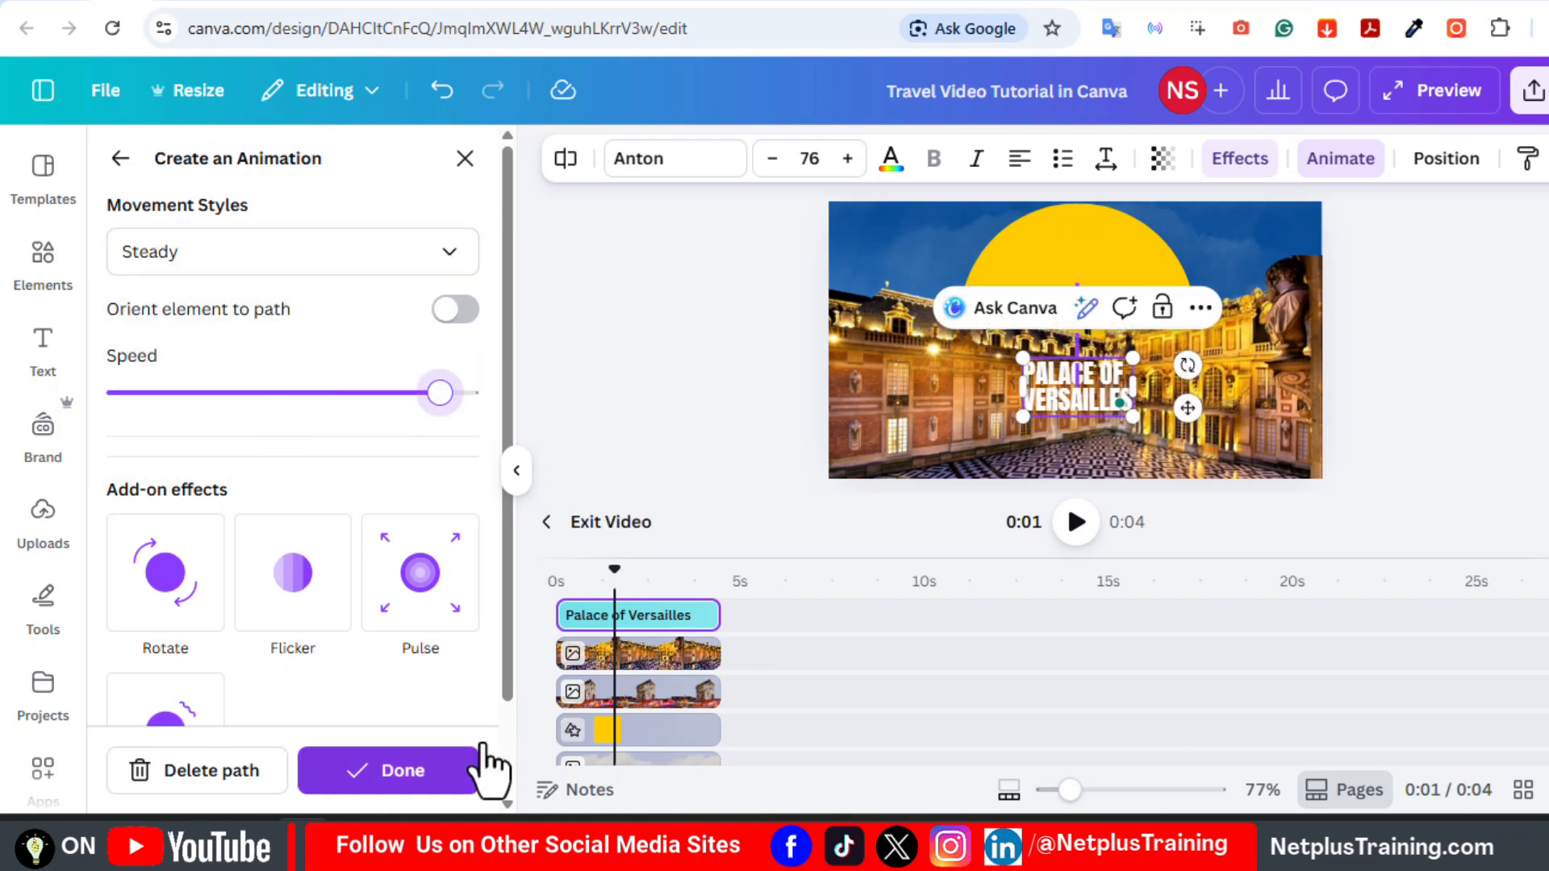
{"action": "left_click", "coordinate": [472, 766]}
{"action": "left_click_drag", "start_coordinate": [667, 620], "coordinate": [649, 702]}
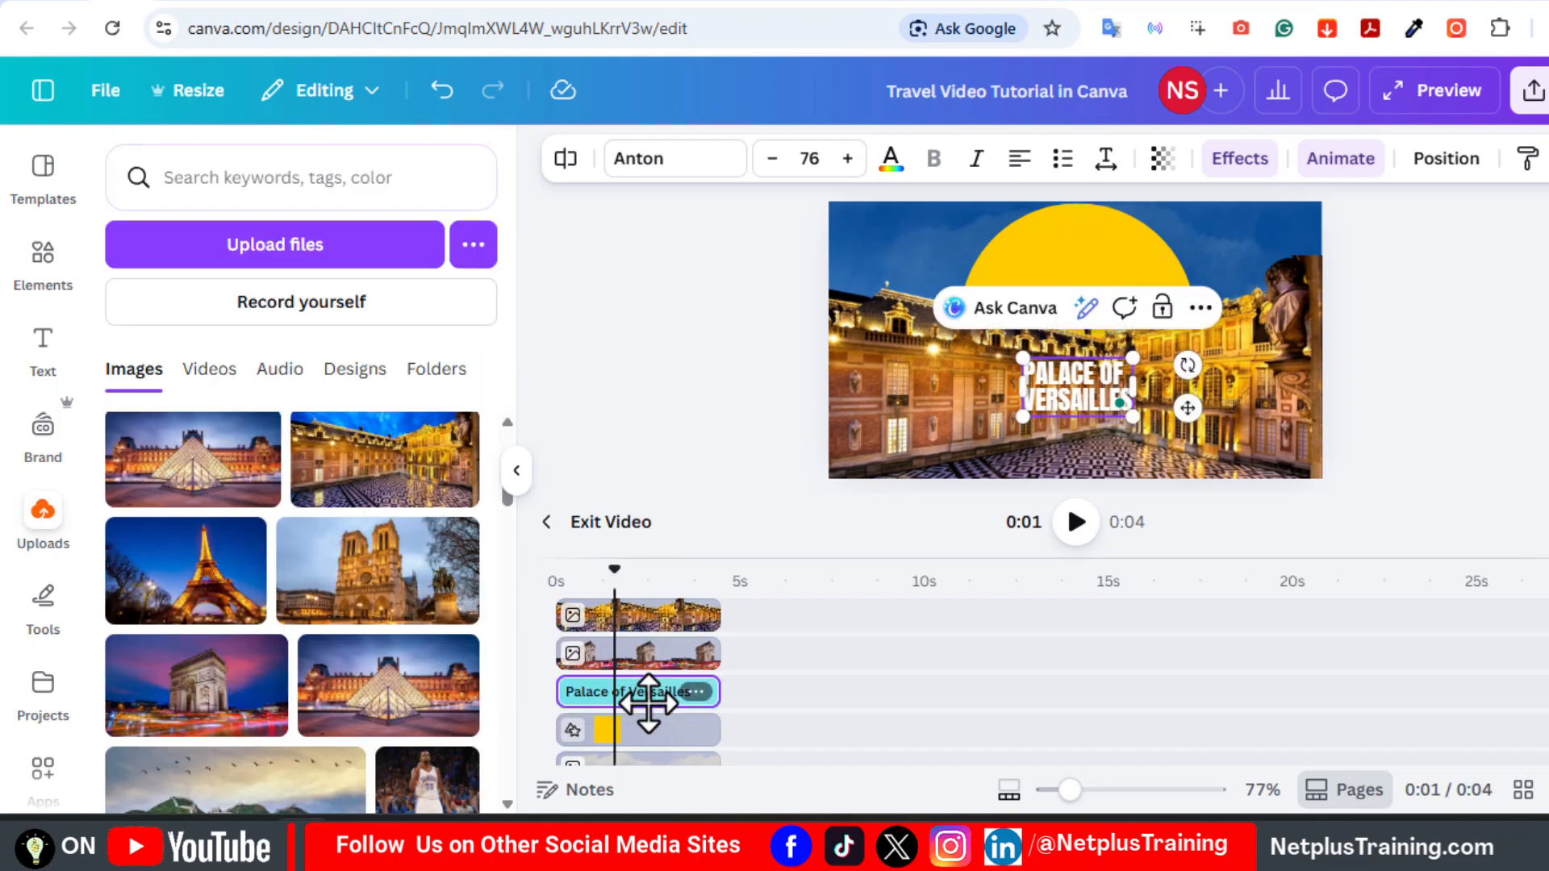
{"action": "mouse_move", "coordinate": [614, 569]}
{"action": "left_mouse_down"}
{"action": "mouse_move", "coordinate": [630, 565]}
{"action": "mouse_move", "coordinate": [563, 565]}
{"action": "mouse_move", "coordinate": [640, 565]}
{"action": "mouse_move", "coordinate": [533, 581]}
{"action": "mouse_move", "coordinate": [618, 576]}
{"action": "left_mouse_up"}
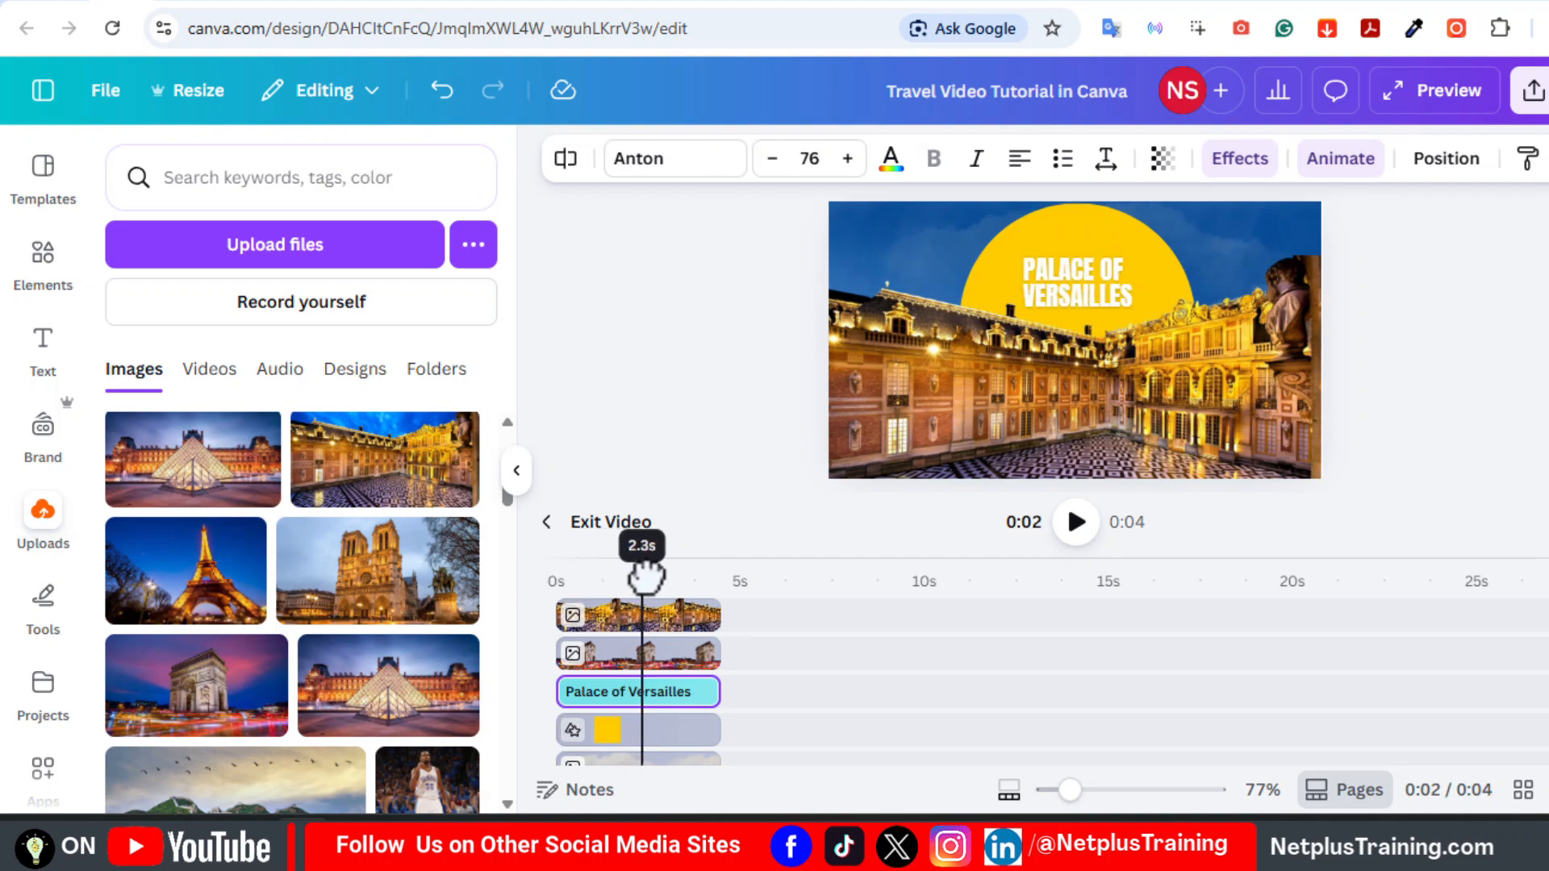
{"action": "left_click", "coordinate": [545, 524]}
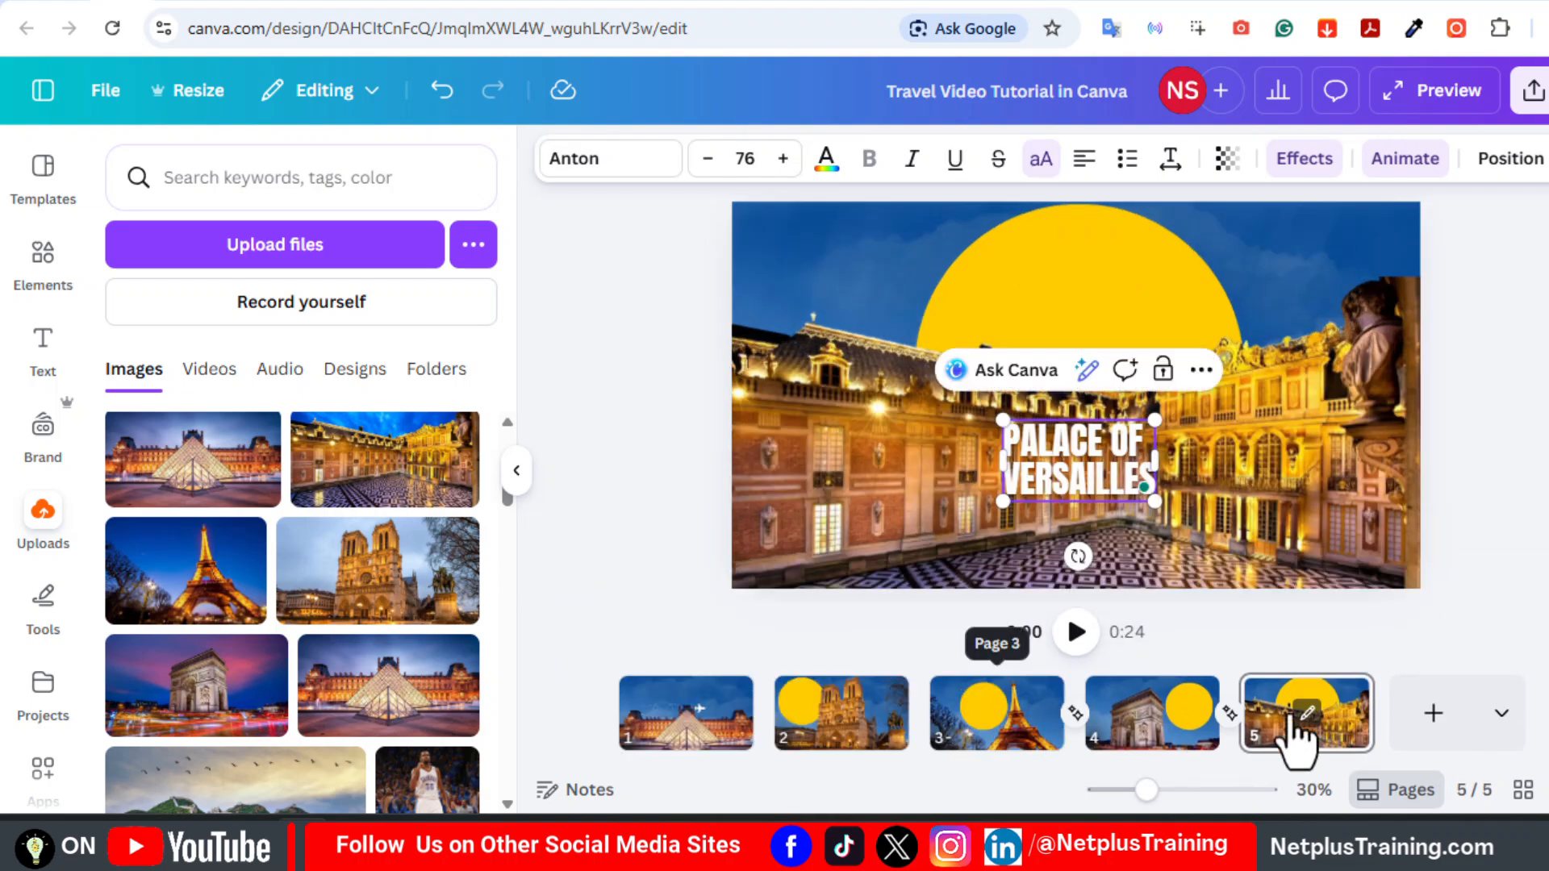
- Add a blank page 6 after the palace page and insert an empty 5-second clip on its timeline
{"action": "left_click", "coordinate": [1432, 715]}
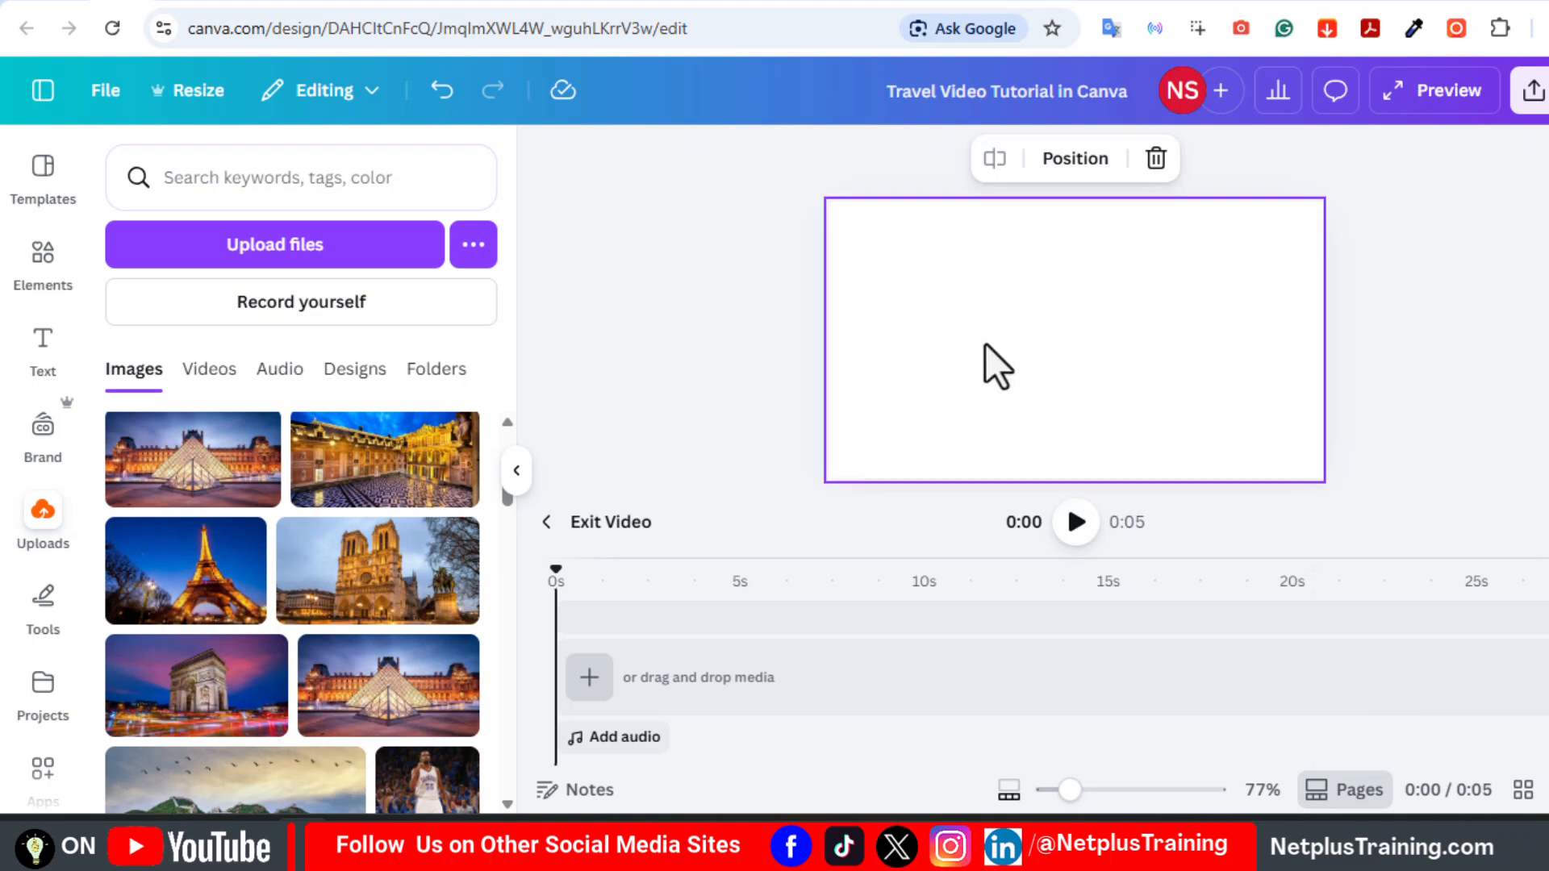
{"action": "left_click", "coordinate": [589, 677]}
{"action": "left_click", "coordinate": [583, 625]}
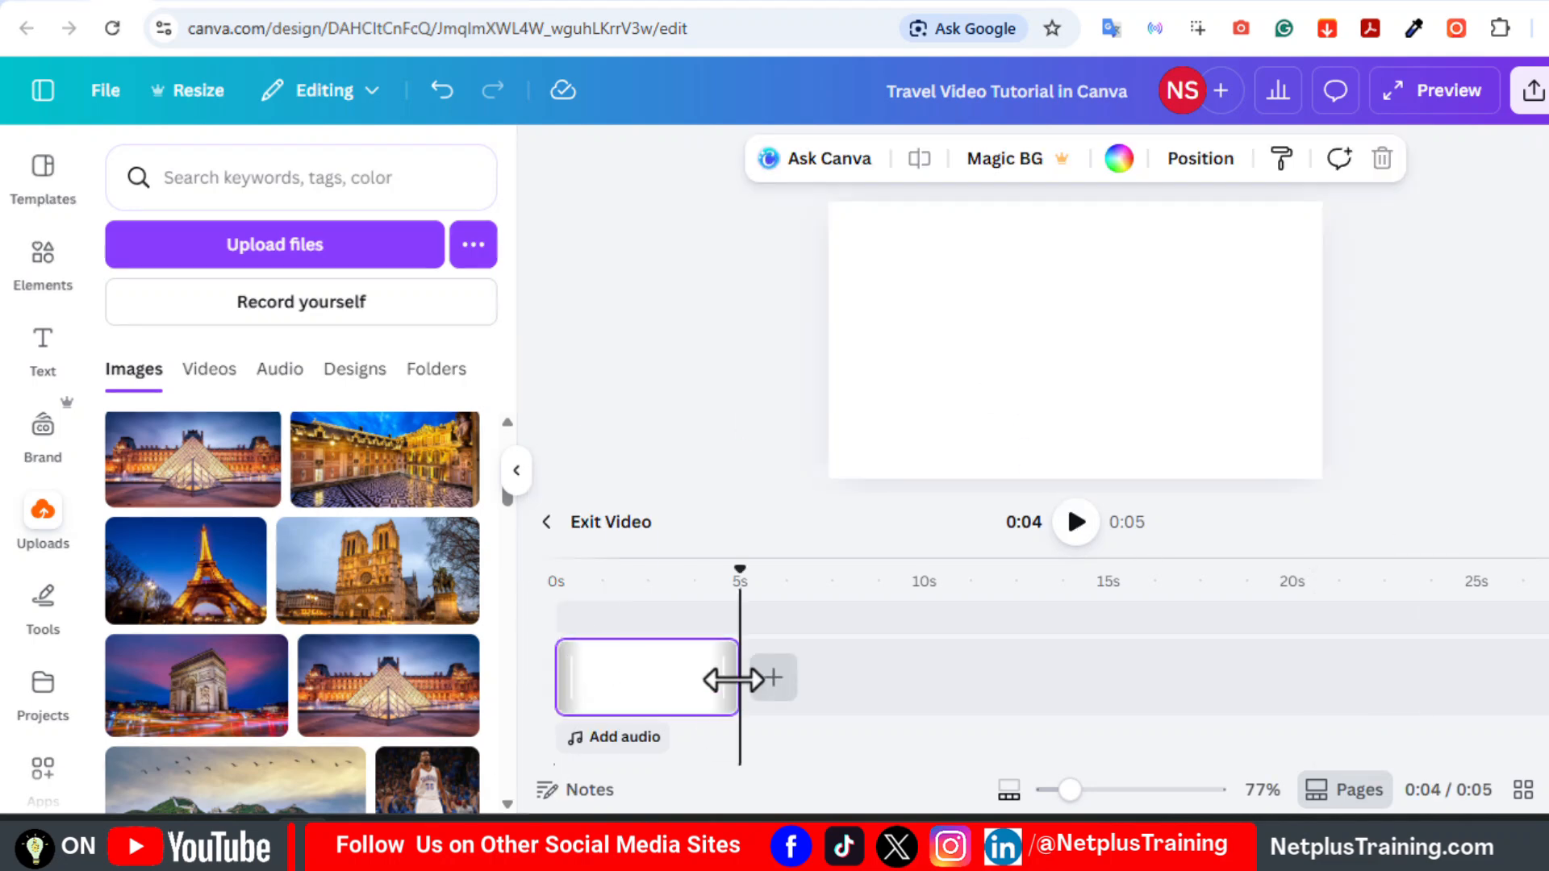
- Place a brush-stroke frame on page 6, enlarge it and position it over the page's right side
{"action": "left_click", "coordinate": [43, 270]}
{"action": "scroll", "coordinate": [500, 451], "scroll_direction": "down", "scroll_amount": 5}
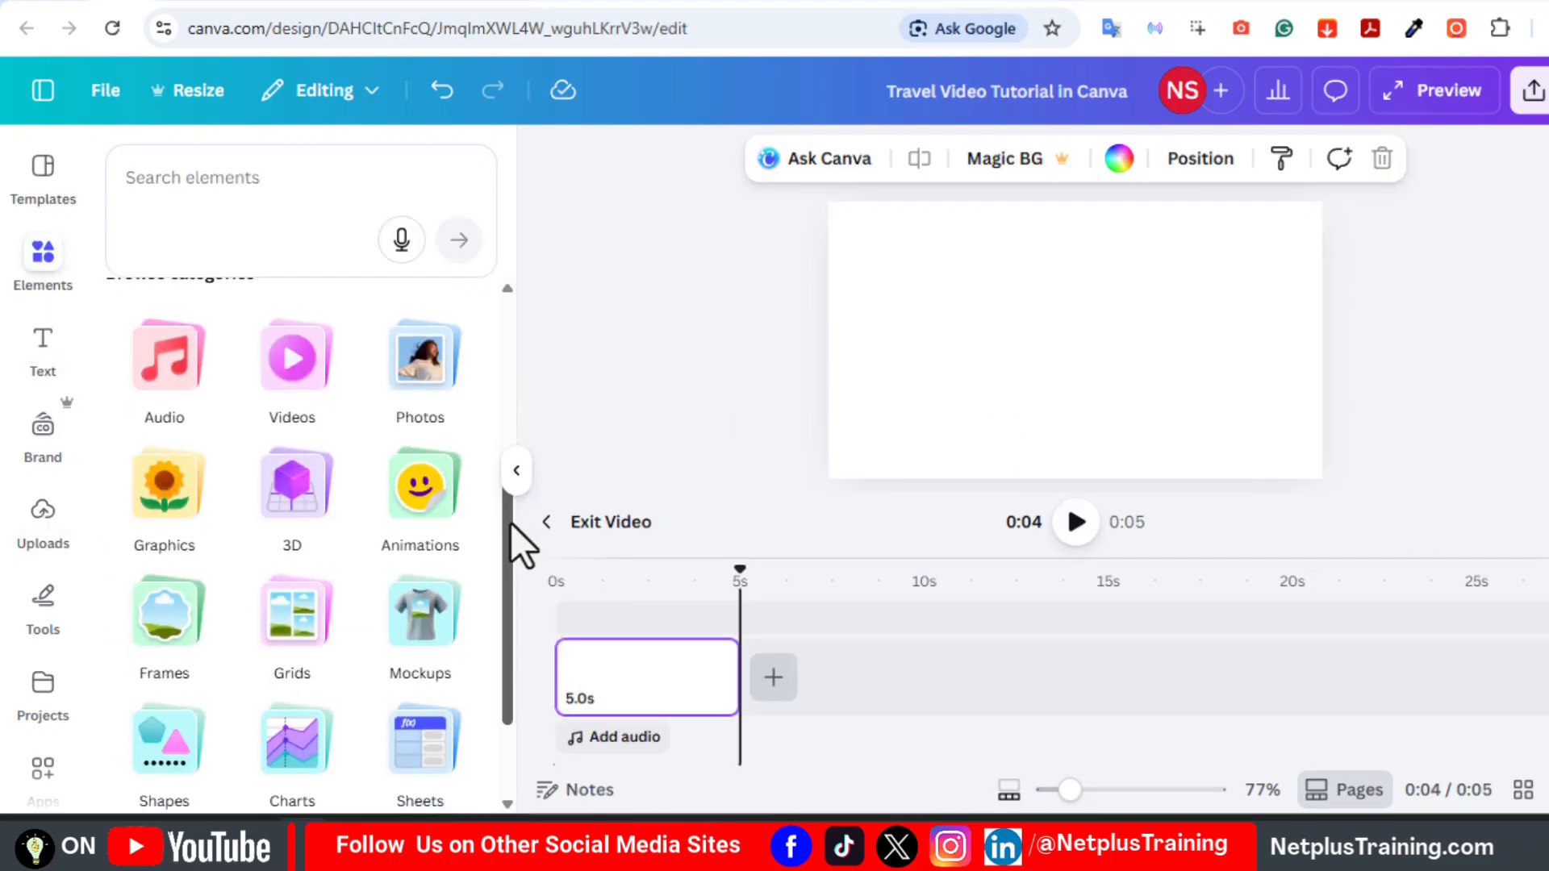
{"action": "left_click", "coordinate": [166, 524]}
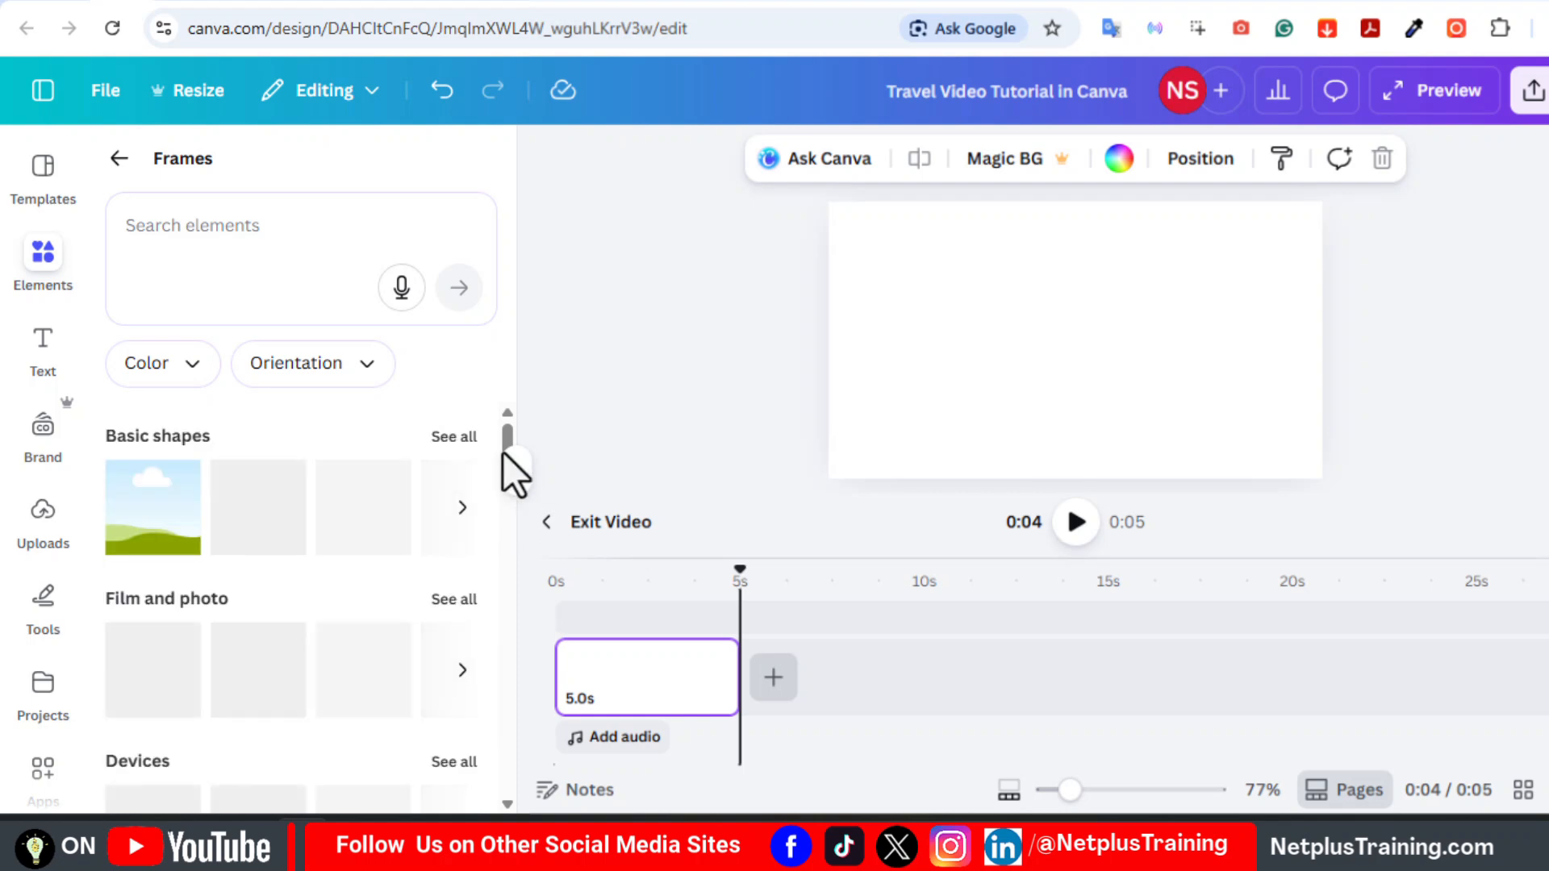
{"action": "left_click_drag", "start_coordinate": [509, 452], "coordinate": [508, 722]}
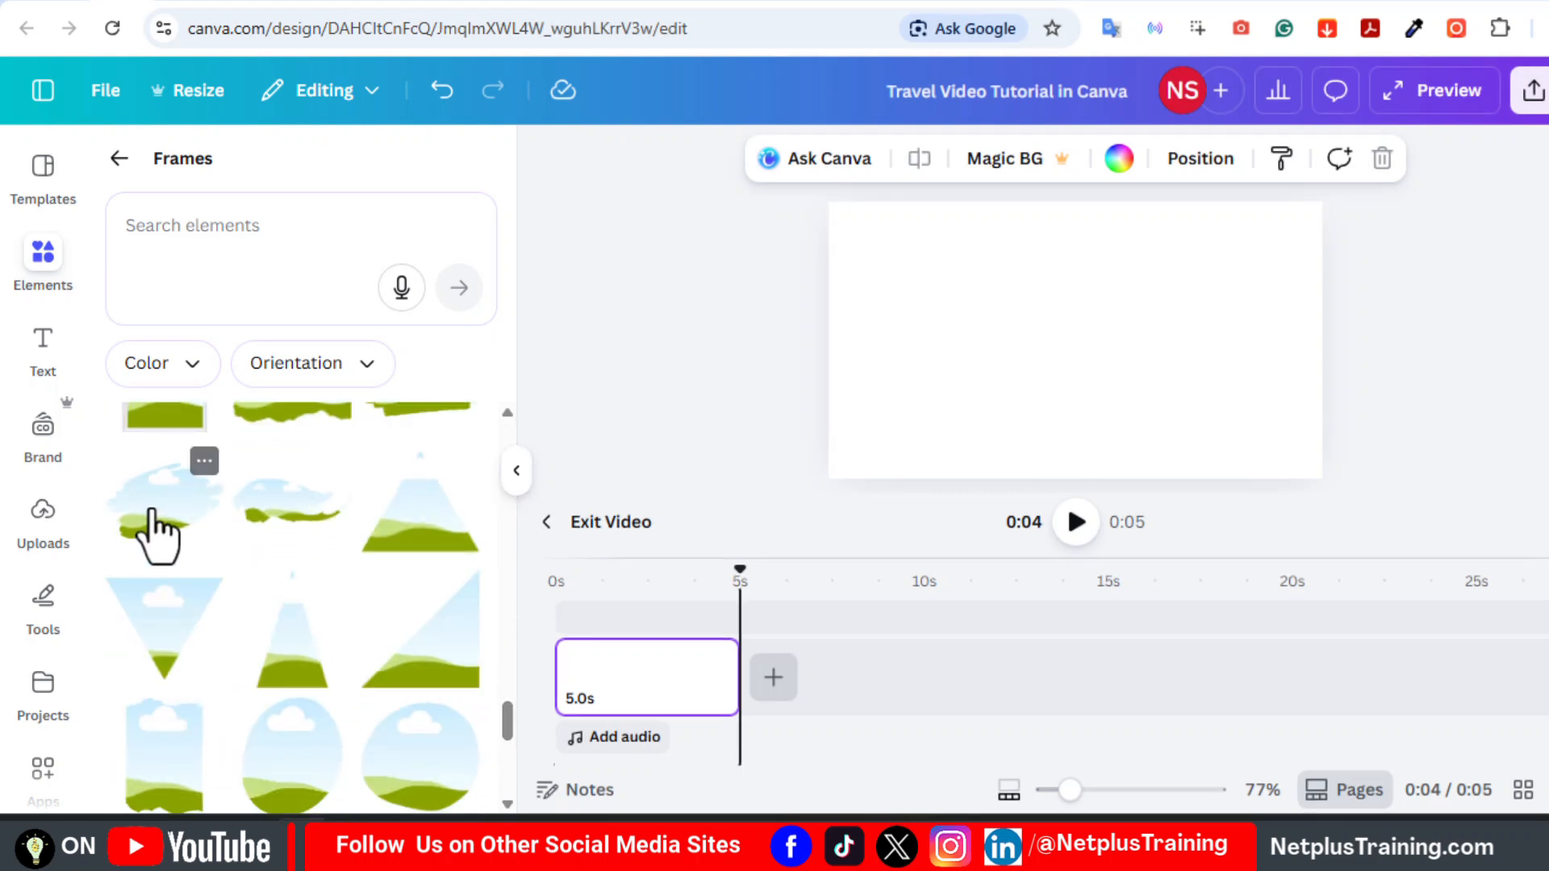
{"action": "left_click_drag", "start_coordinate": [156, 535], "coordinate": [1230, 333]}
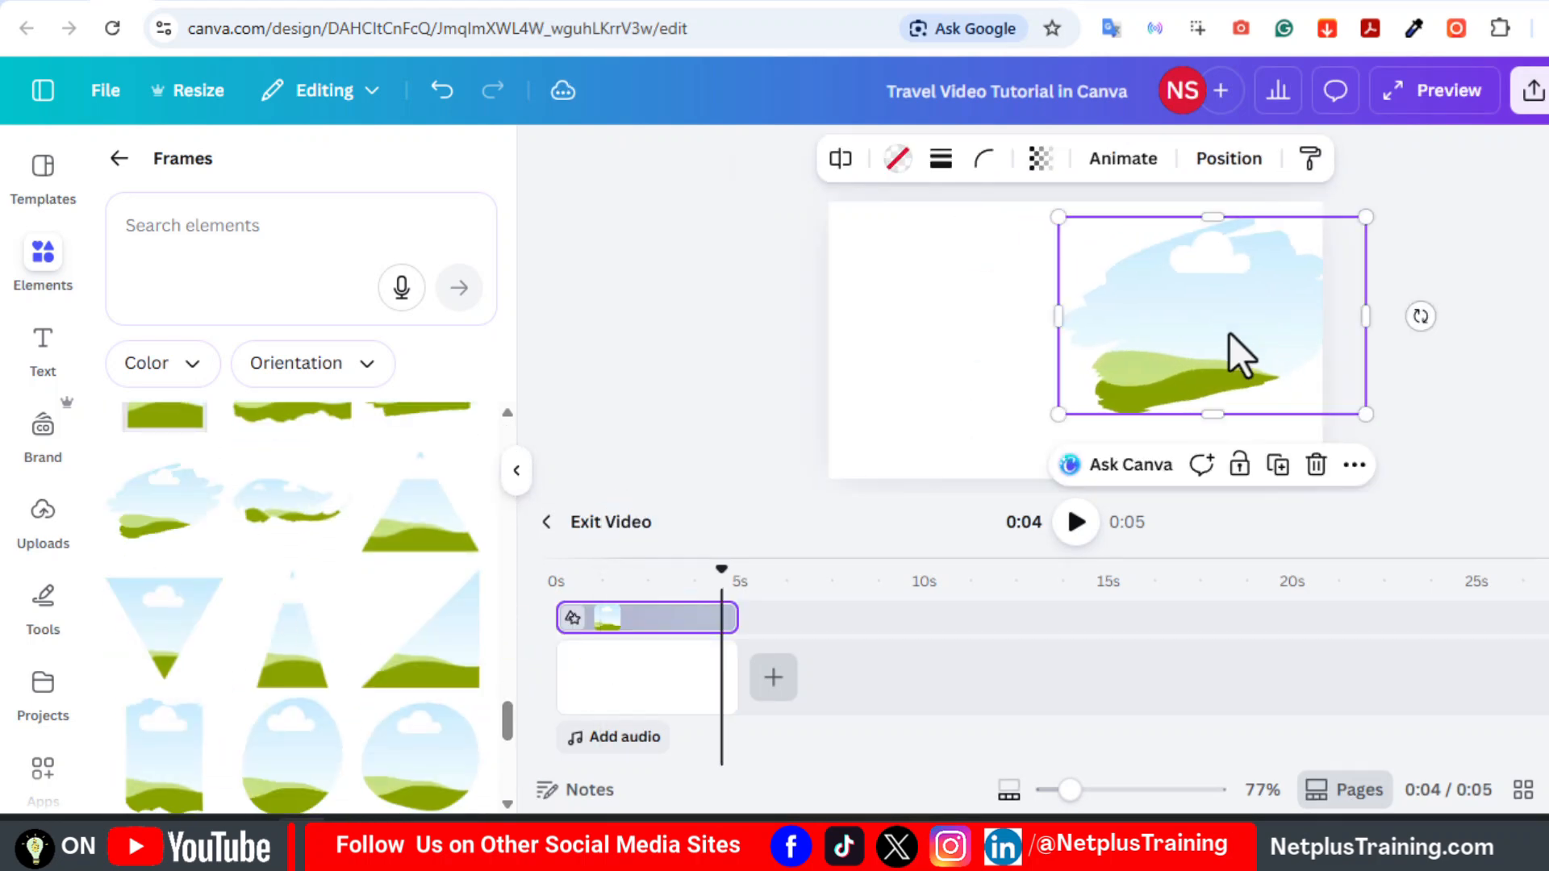
{"action": "left_click_drag", "start_coordinate": [1056, 414], "coordinate": [997, 455]}
{"action": "left_click_drag", "start_coordinate": [1146, 366], "coordinate": [1138, 356]}
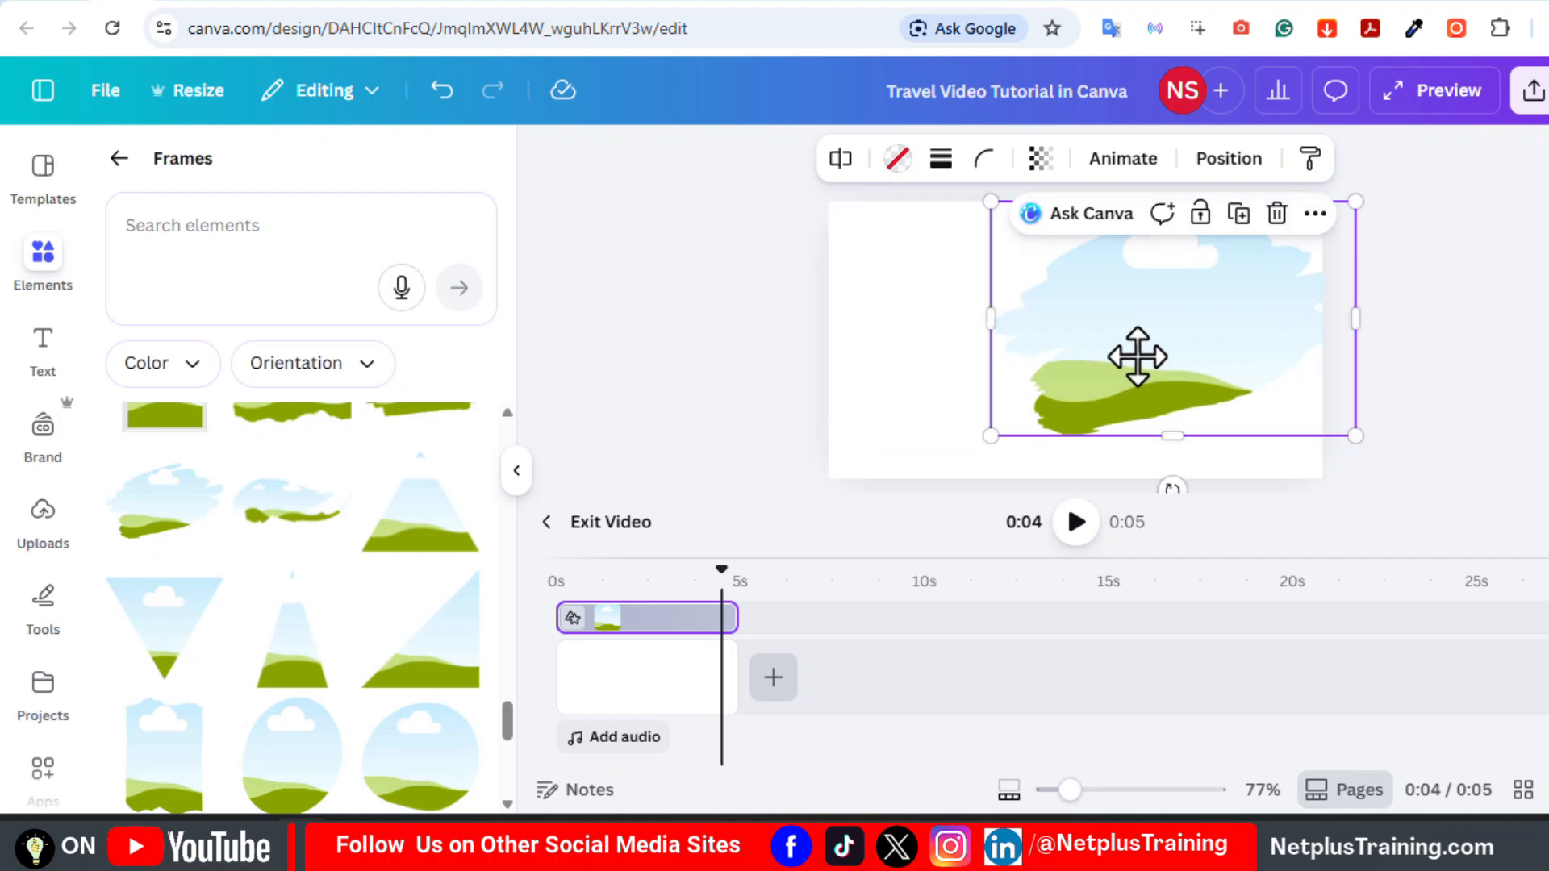
- Fill the brush-stroke frame with the Eiffel Tower photo, enlarge the photo inside it and shift the frame slightly down and right
{"action": "left_click", "coordinate": [62, 531]}
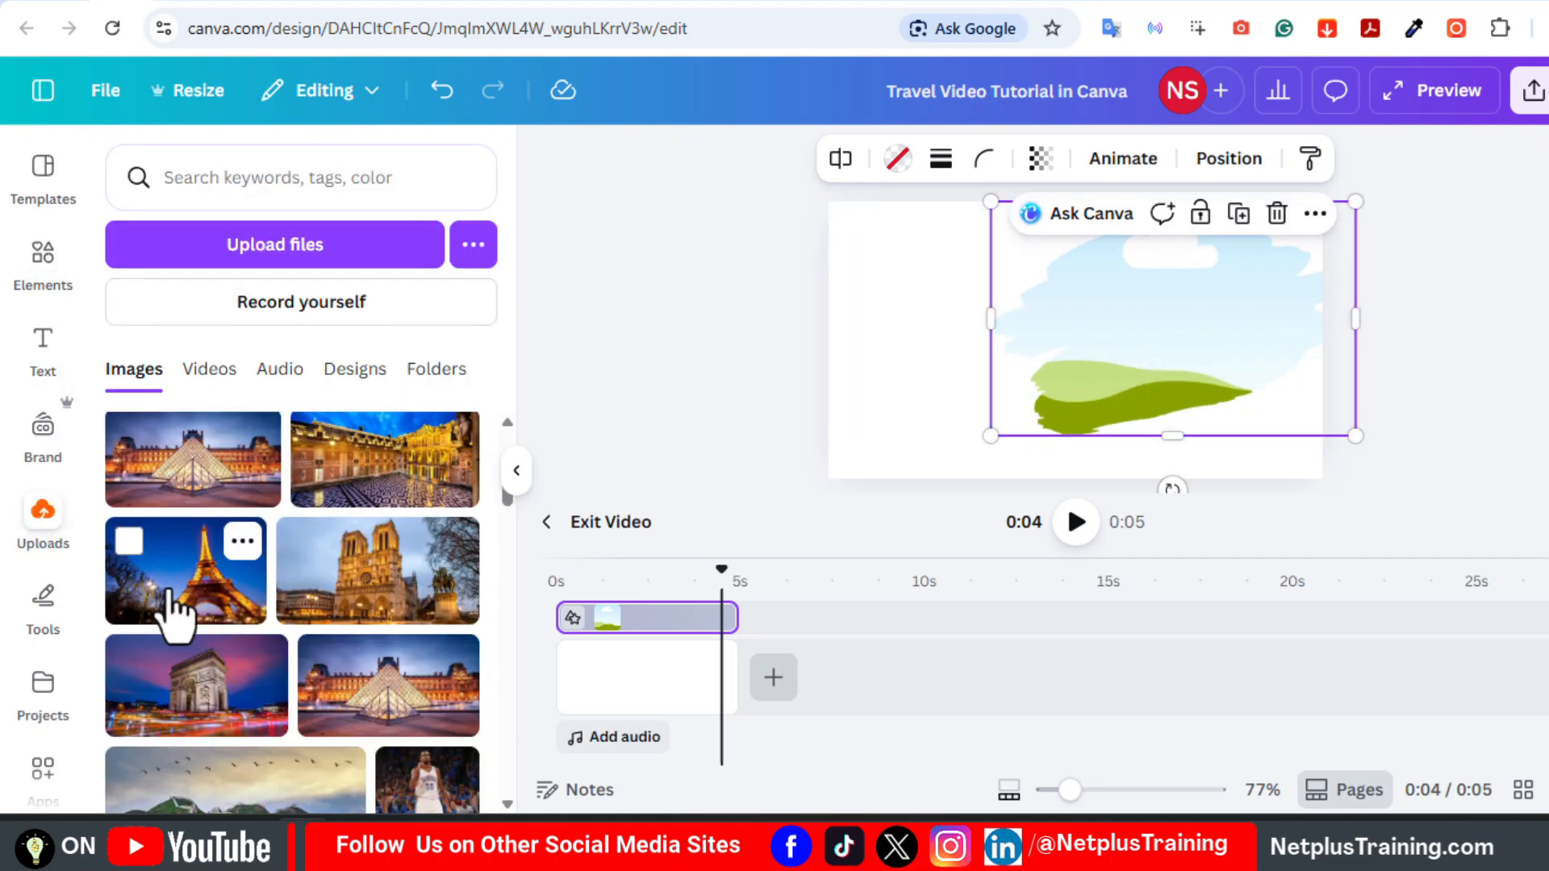
{"action": "left_click_drag", "start_coordinate": [166, 616], "coordinate": [1101, 316]}
{"action": "double_click", "coordinate": [1144, 334]}
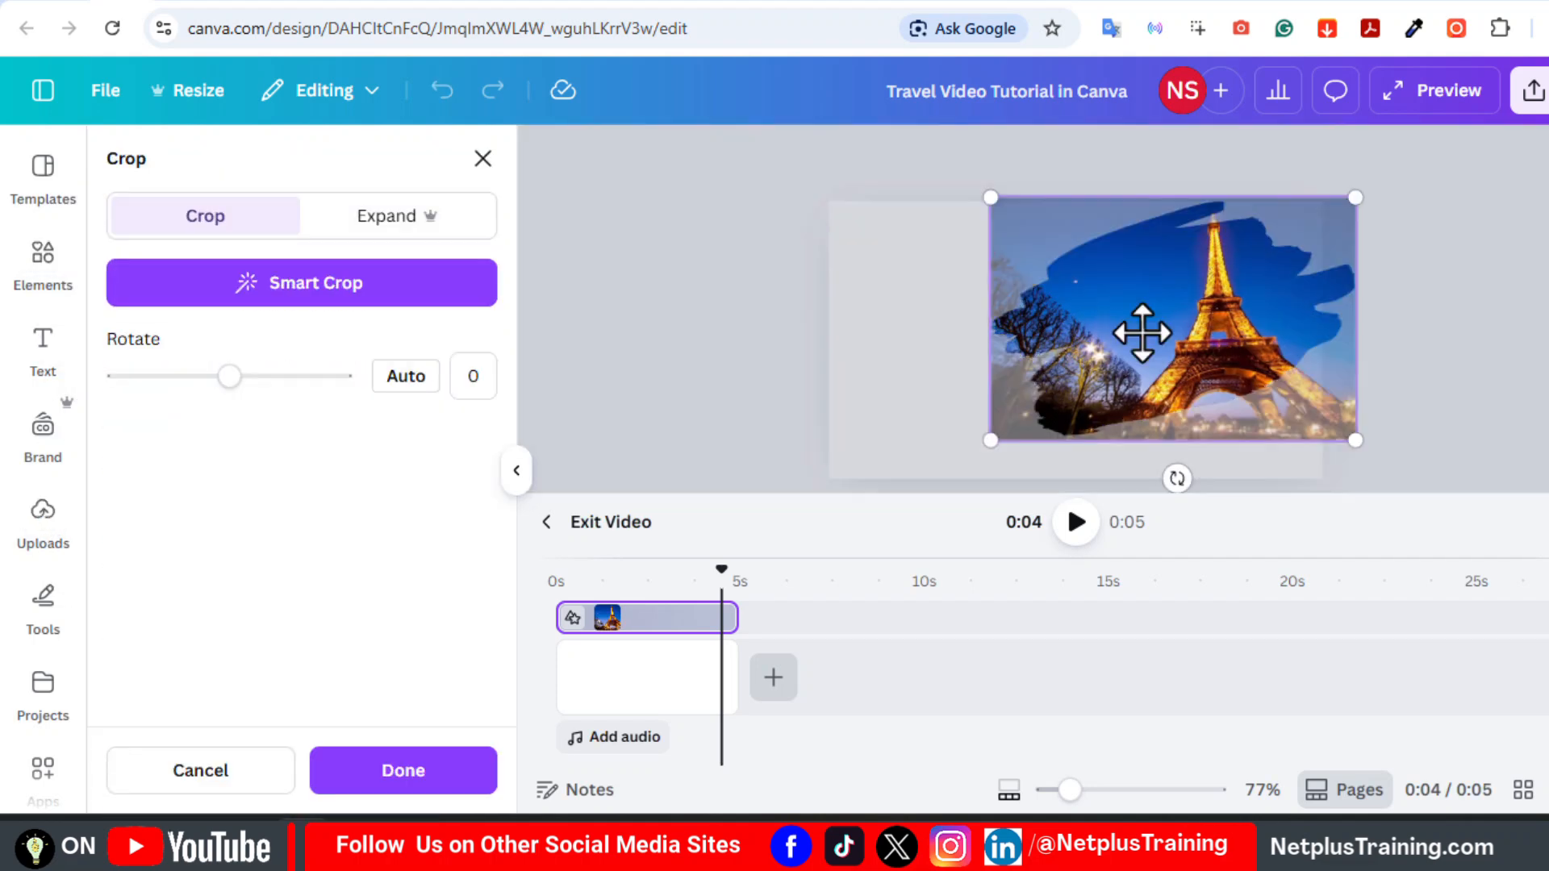
{"action": "left_click_drag", "start_coordinate": [989, 197], "coordinate": [848, 94]}
{"action": "left_click_drag", "start_coordinate": [1323, 185], "coordinate": [1329, 221]}
{"action": "left_click_drag", "start_coordinate": [1363, 131], "coordinate": [1350, 183]}
{"action": "left_click_drag", "start_coordinate": [965, 435], "coordinate": [1005, 422]}
{"action": "left_click", "coordinate": [1425, 371]}
{"action": "left_click_drag", "start_coordinate": [1190, 299], "coordinate": [1222, 319]}
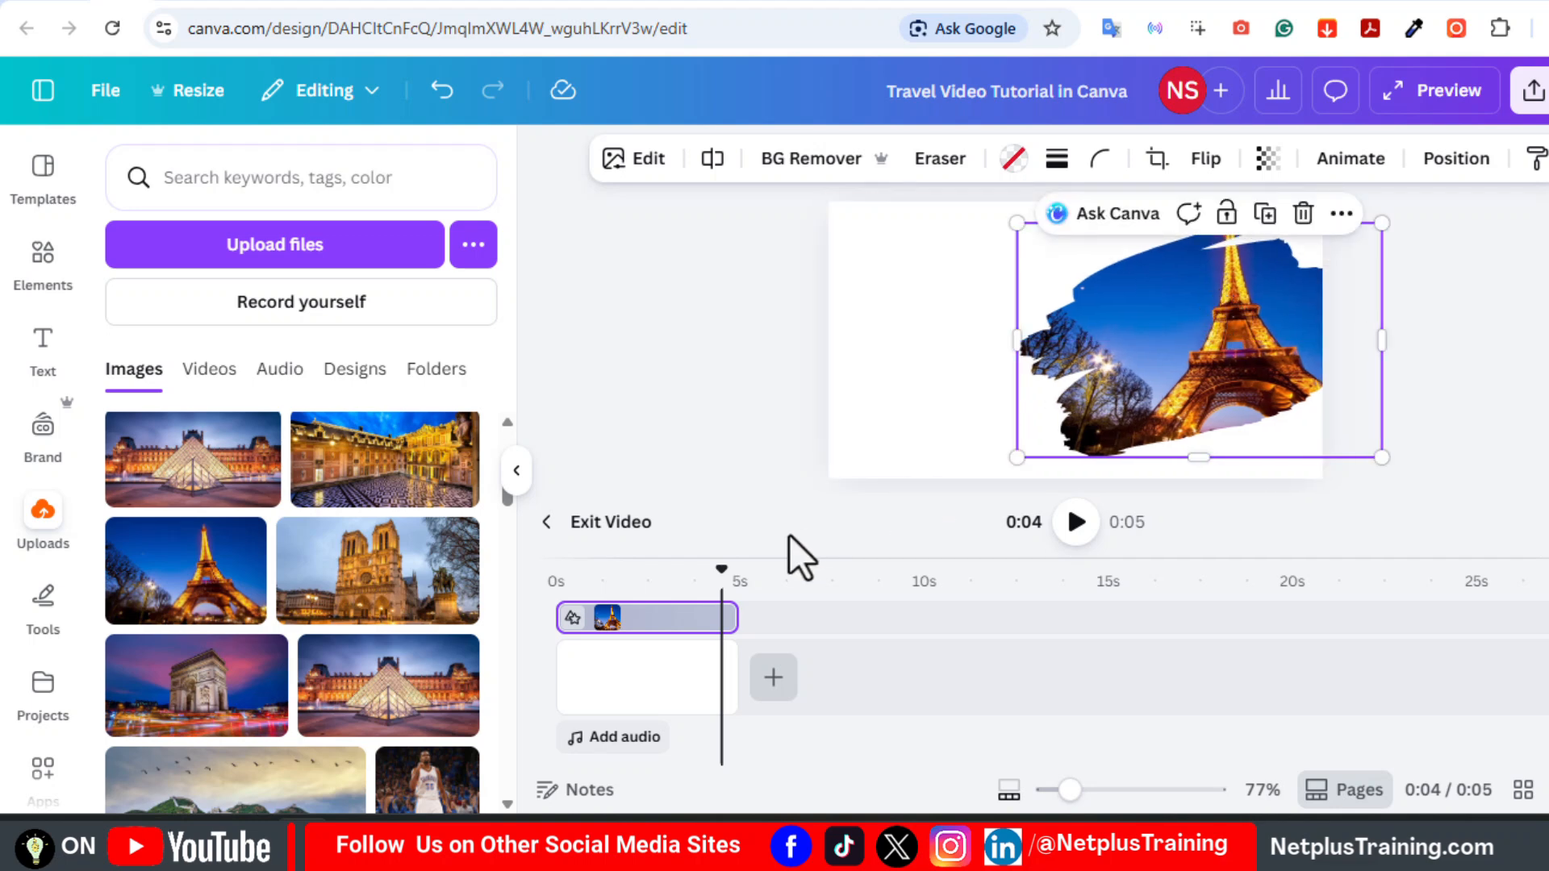
- Add a text box beside the Eiffel Tower frame reading "Explore &"
{"action": "key", "text": "t"}
{"action": "double_click", "coordinate": [926, 313]}
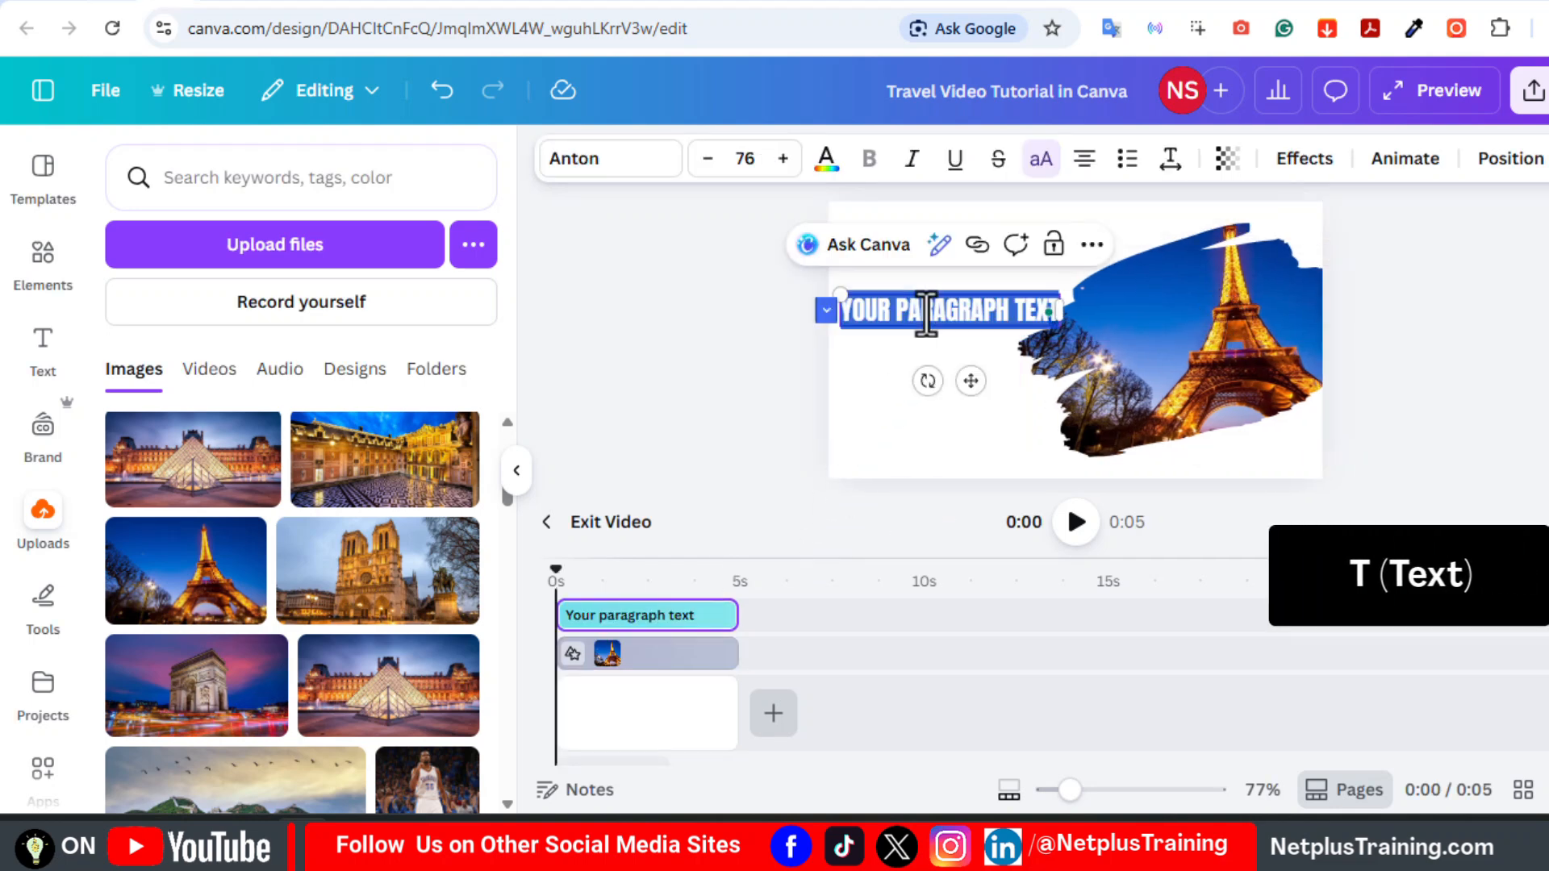
{"action": "type", "text": "Explore &"}
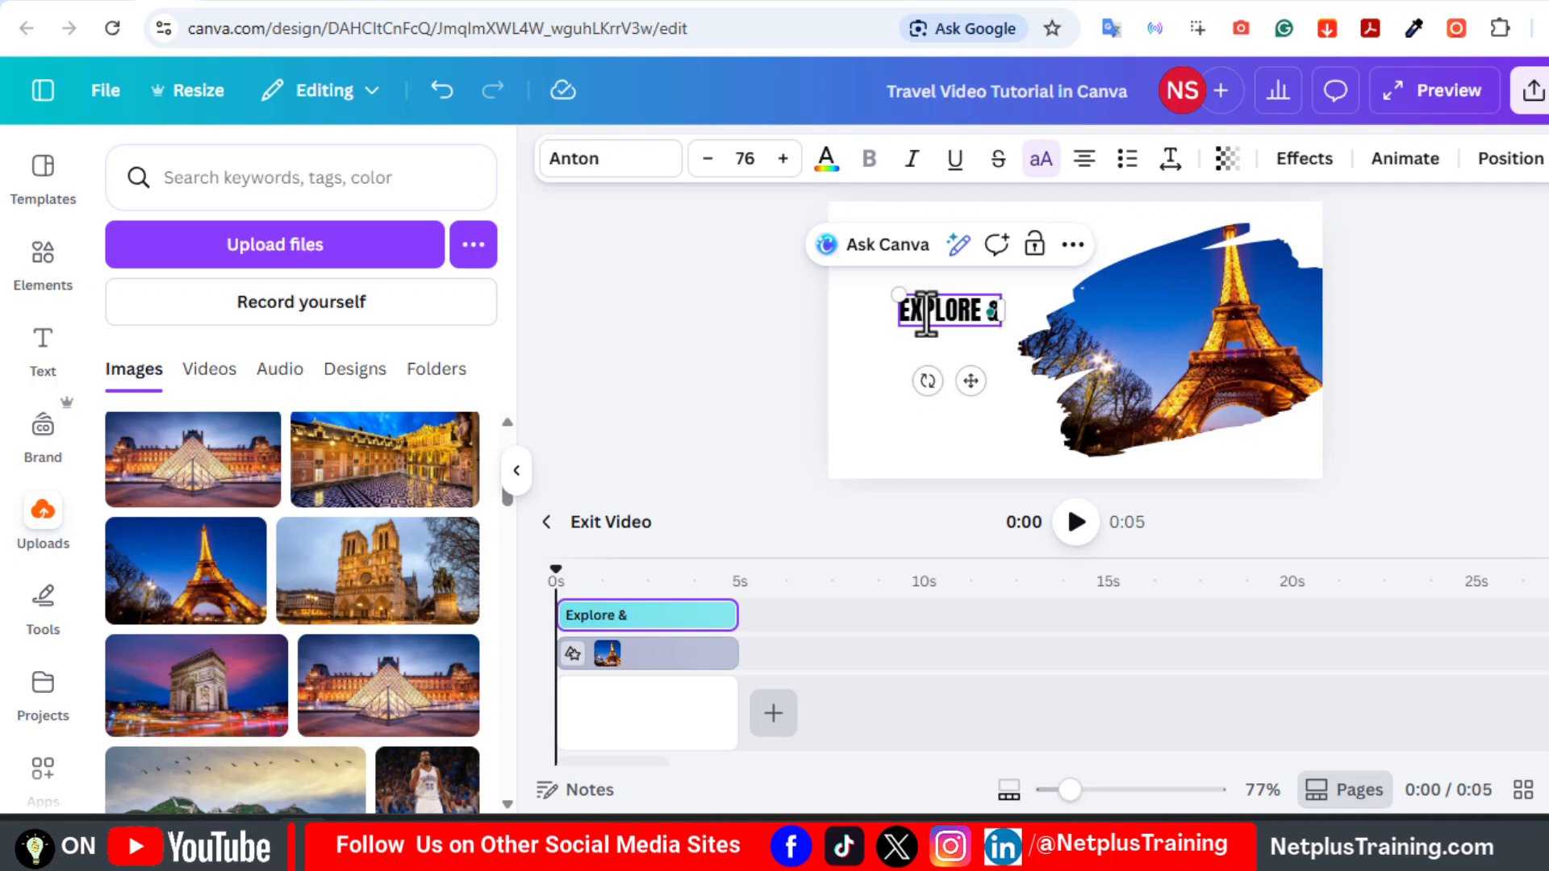
- Set the "Explore &" text to the Amsterdam Three font, adjust its size, turn off uppercase and reposition it
{"action": "left_click", "coordinate": [611, 158]}
{"action": "left_click", "coordinate": [285, 275]}
{"action": "type", "text": "amsterdam"}
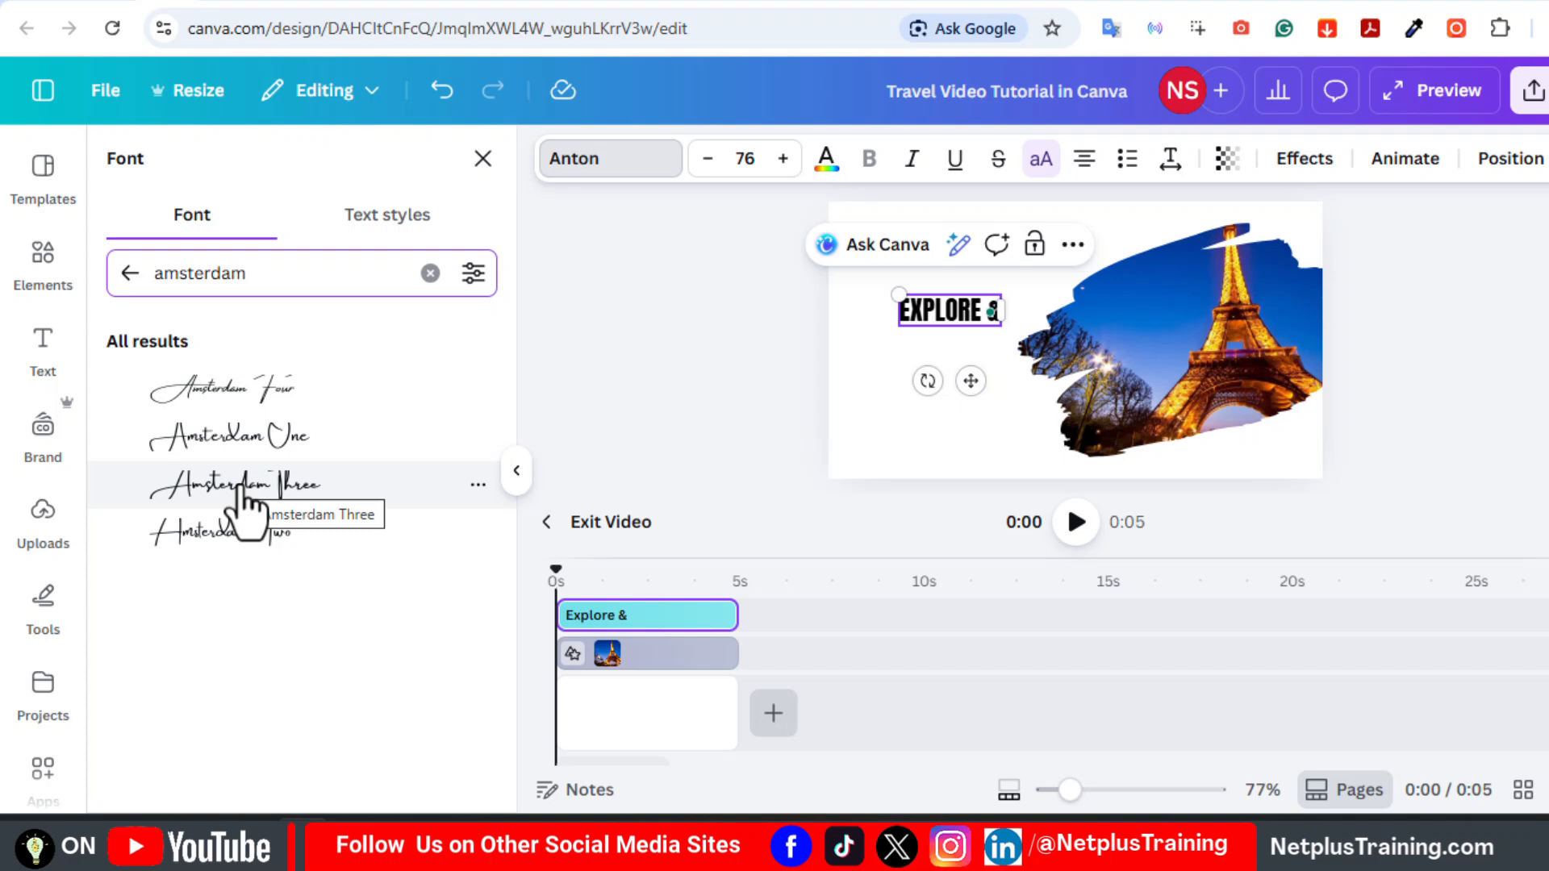
{"action": "left_click", "coordinate": [246, 488]}
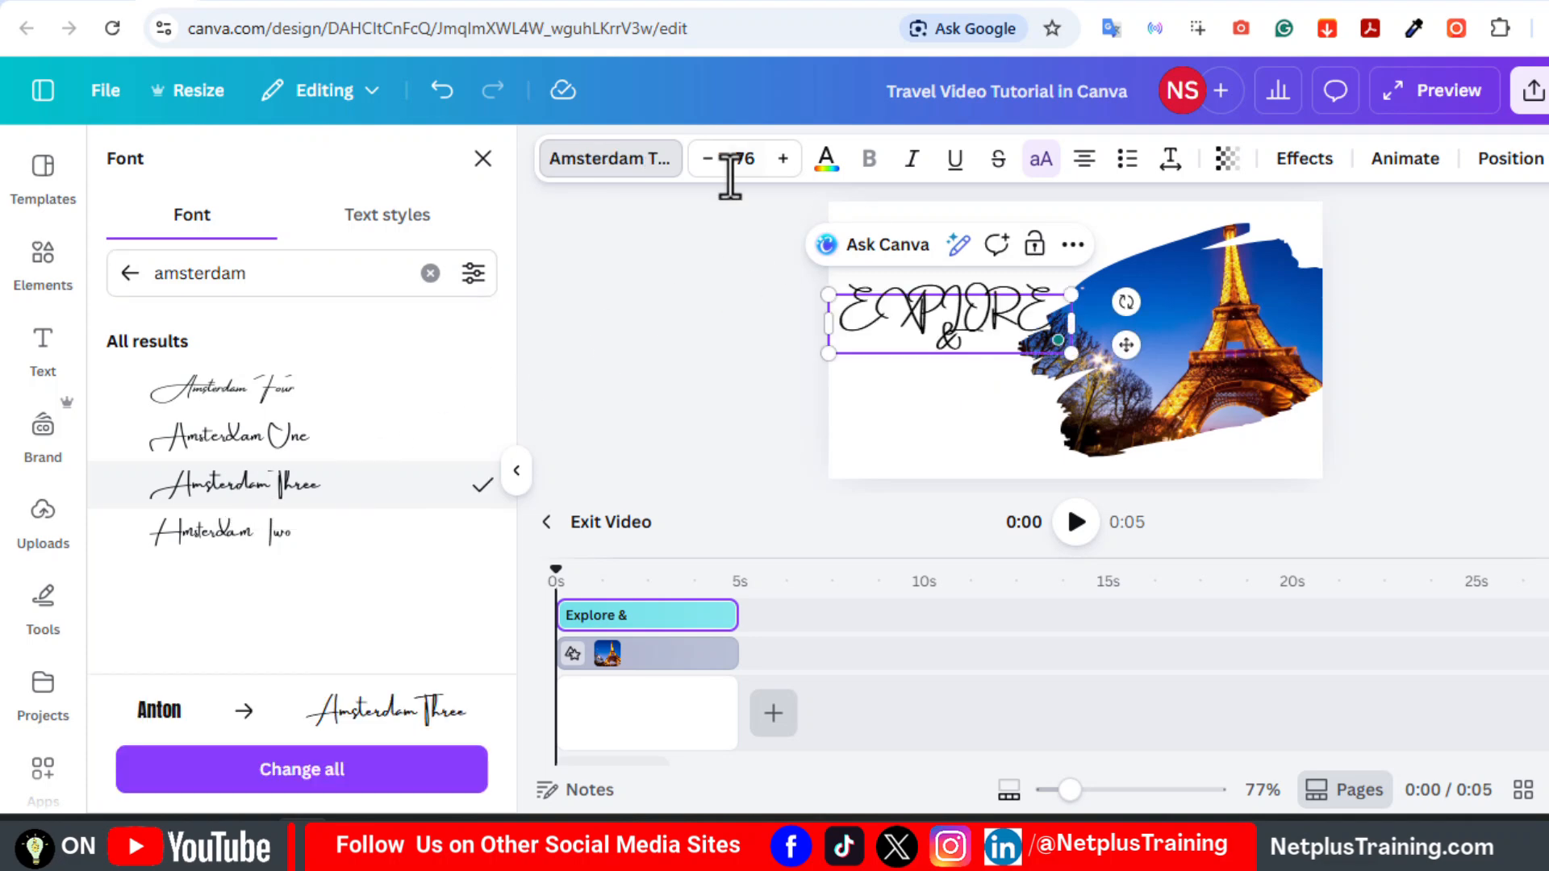
{"action": "left_click", "coordinate": [782, 161]}
{"action": "left_click", "coordinate": [783, 161]}
{"action": "left_click", "coordinate": [783, 162]}
{"action": "left_click", "coordinate": [1041, 162]}
{"action": "left_click_drag", "start_coordinate": [932, 313], "coordinate": [971, 331]}
- Duplicate the "Explore &" text and replace the copy's wording with "Come Visit Paris Again Soon"
{"action": "left_click", "coordinate": [1019, 224]}
{"action": "double_click", "coordinate": [918, 344]}
{"action": "type", "text": "Come Visit Paris Again Soon"}
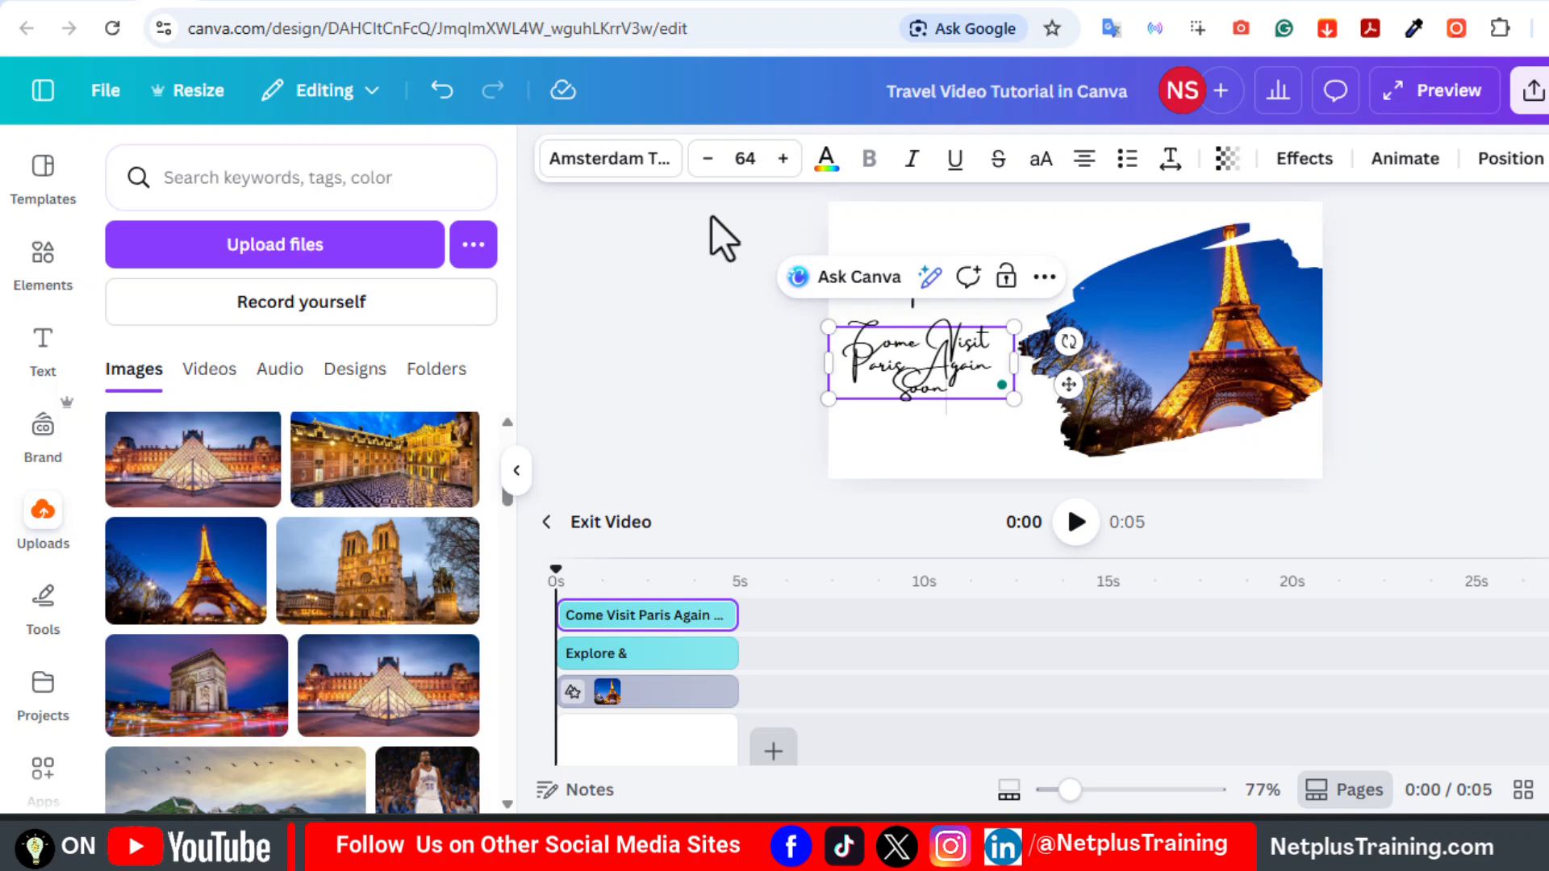
- Set the "Come Visit Paris Again Soon" text to the Poppins font and colour it dark blue
{"action": "left_click", "coordinate": [610, 161]}
{"action": "left_click", "coordinate": [430, 273]}
{"action": "type", "text": "poppin"}
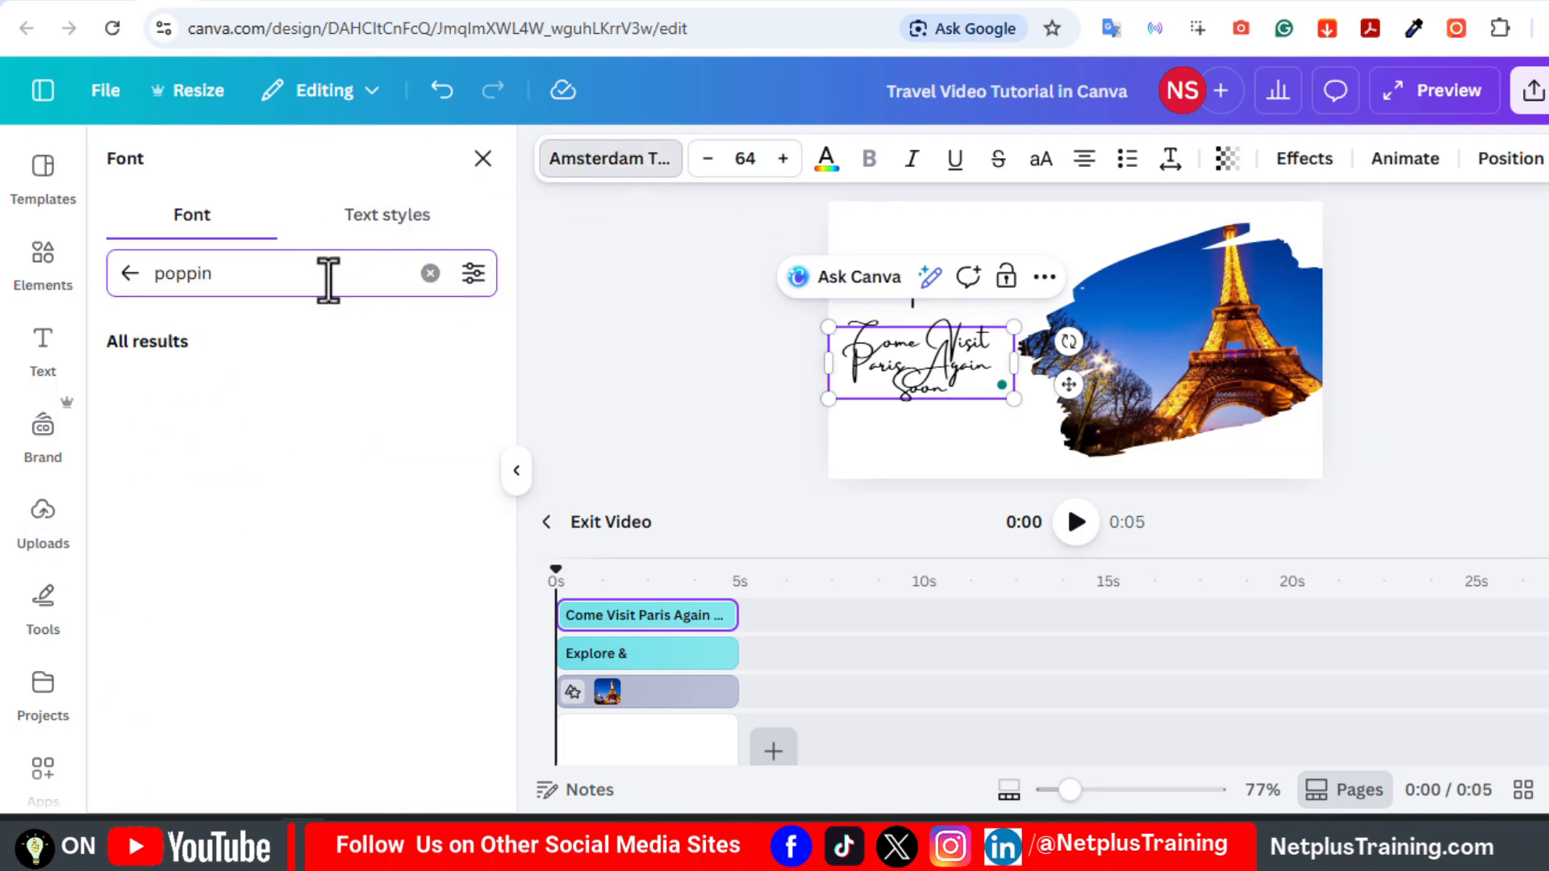
{"action": "type", "text": "s"}
{"action": "left_click", "coordinate": [133, 390]}
{"action": "left_click", "coordinate": [243, 627]}
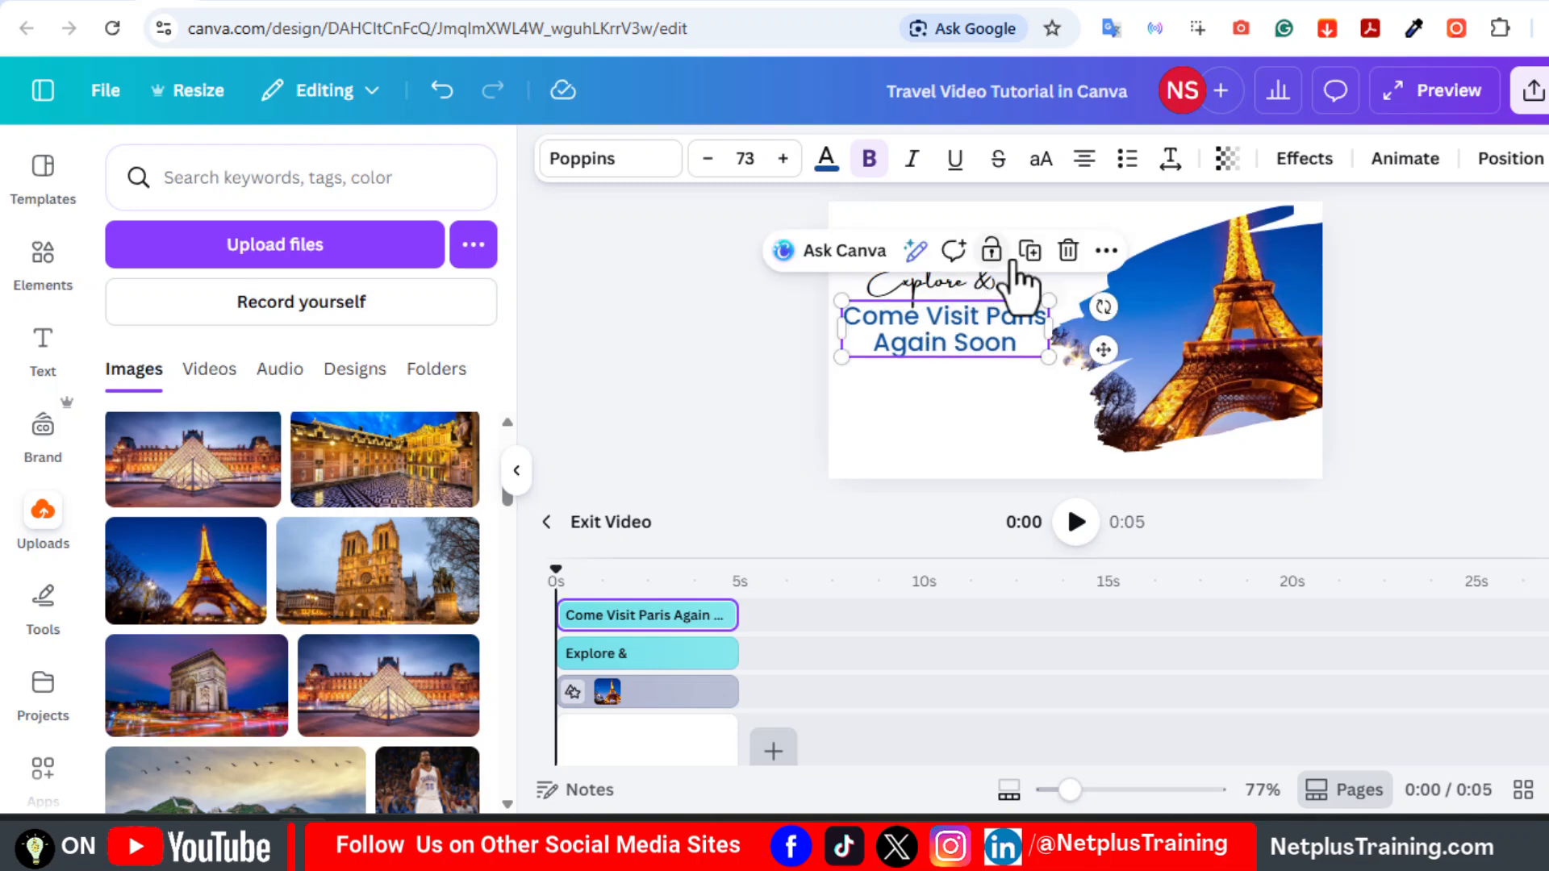
- Duplicate the "Come Visit Paris Again Soon" text below, reword the copy as "Discover More Wonders in the City of Light" and reduce its size
{"action": "left_click", "coordinate": [1030, 251]}
{"action": "left_click_drag", "start_coordinate": [984, 313], "coordinate": [965, 384]}
{"action": "double_click", "coordinate": [952, 407]}
{"action": "type", "text": "Discover More Wonders in the City of Light"}
{"action": "left_click", "coordinate": [706, 164]}
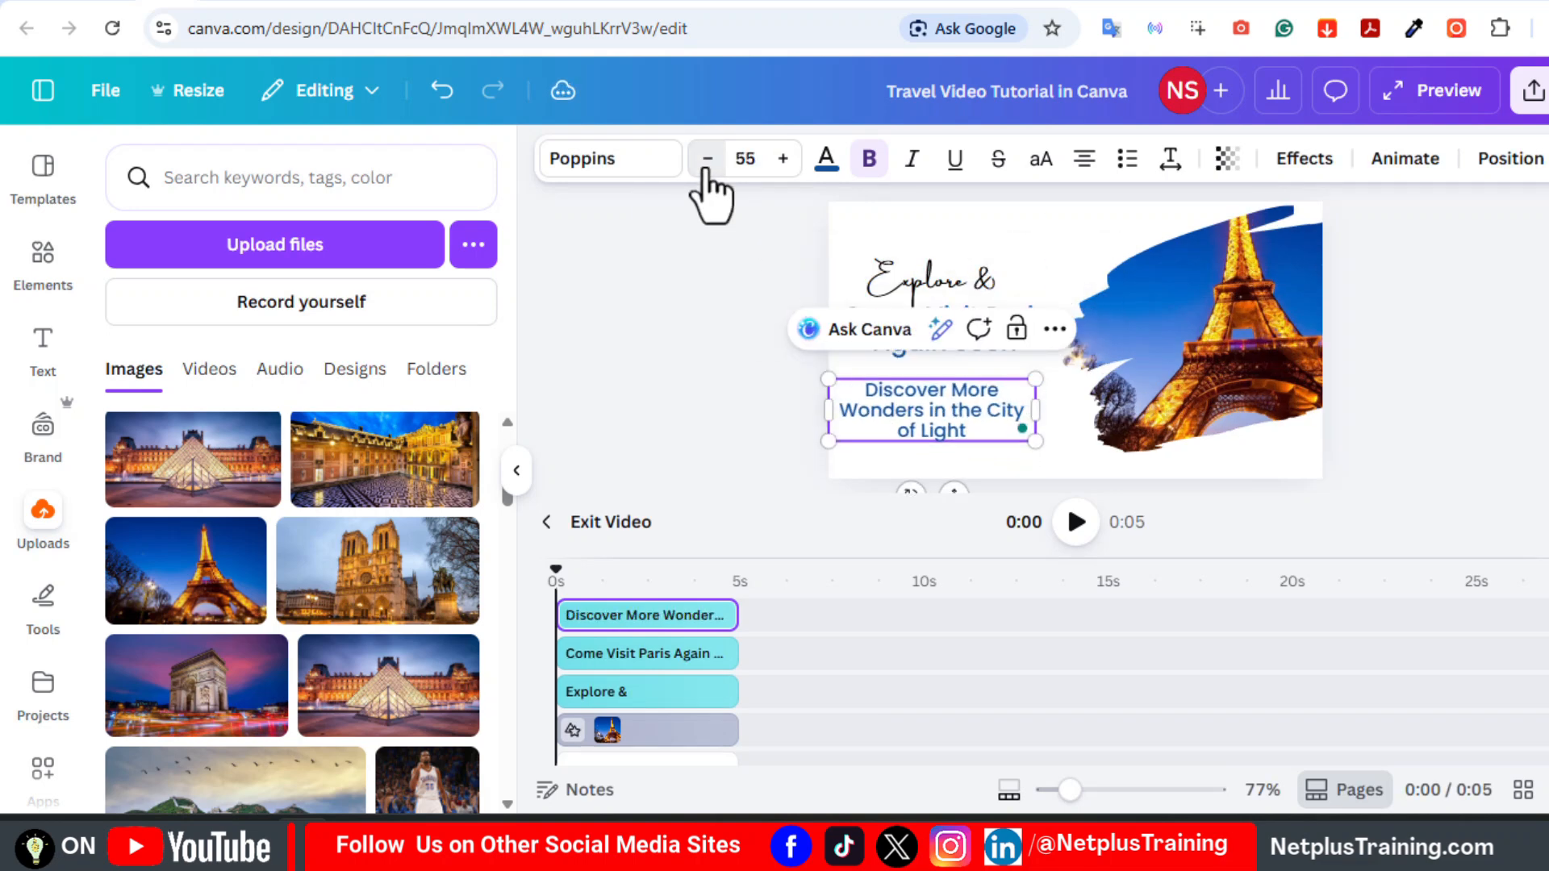
{"action": "left_click", "coordinate": [705, 168]}
- Add a line, shorten it, thicken it and place it between the heading and the "Discover More Wonders" text
{"action": "key", "text": "l"}
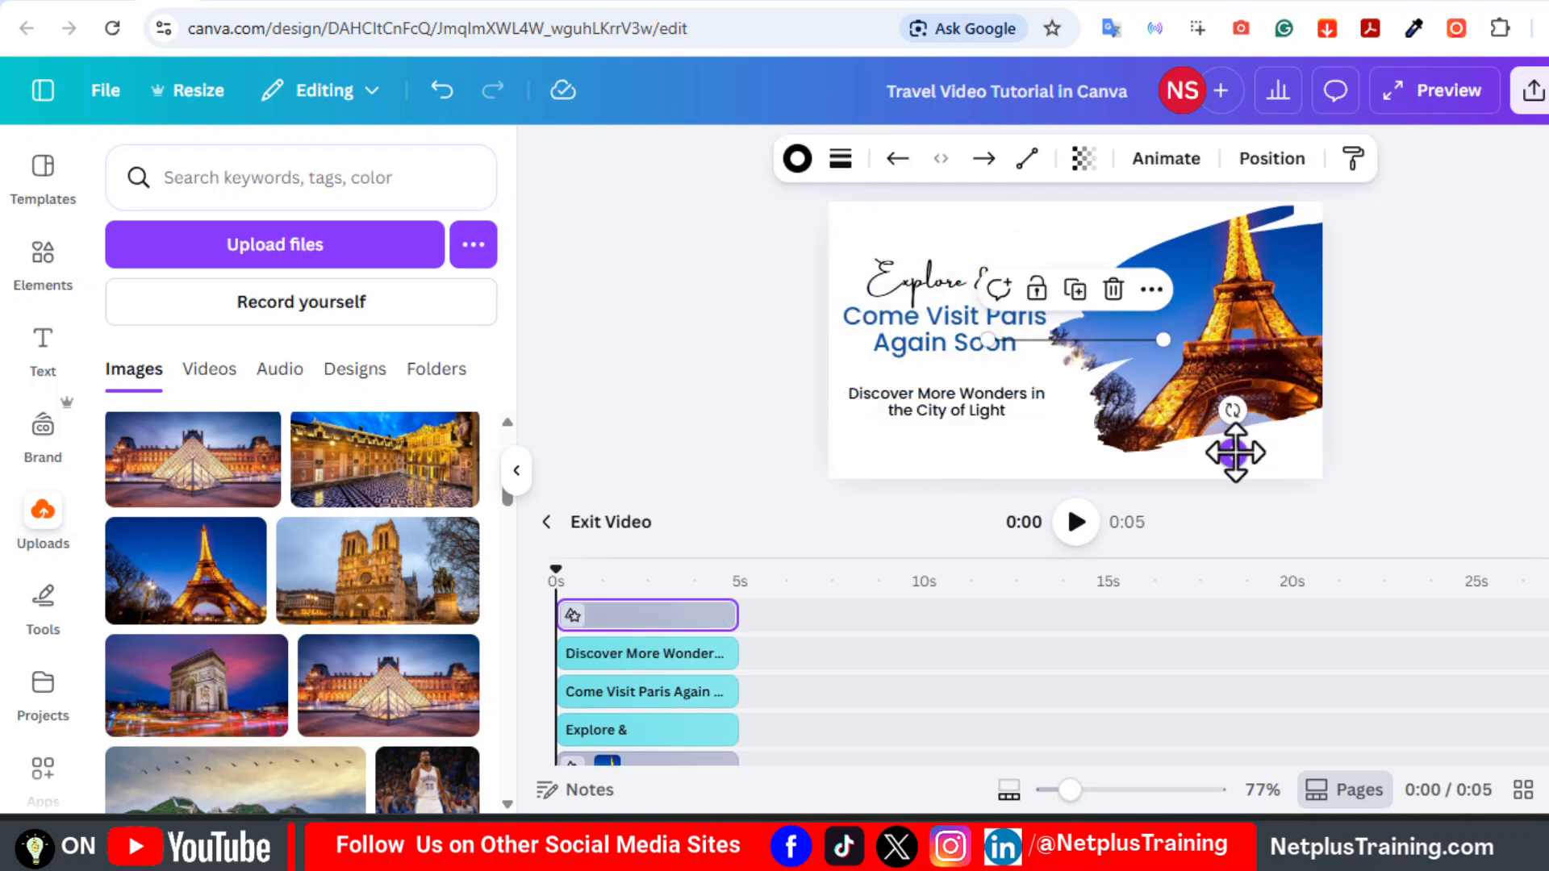
{"action": "left_click_drag", "start_coordinate": [1235, 452], "coordinate": [1092, 479]}
{"action": "left_click_drag", "start_coordinate": [1019, 364], "coordinate": [890, 365]}
{"action": "left_click", "coordinate": [839, 158]}
{"action": "left_click", "coordinate": [1424, 335]}
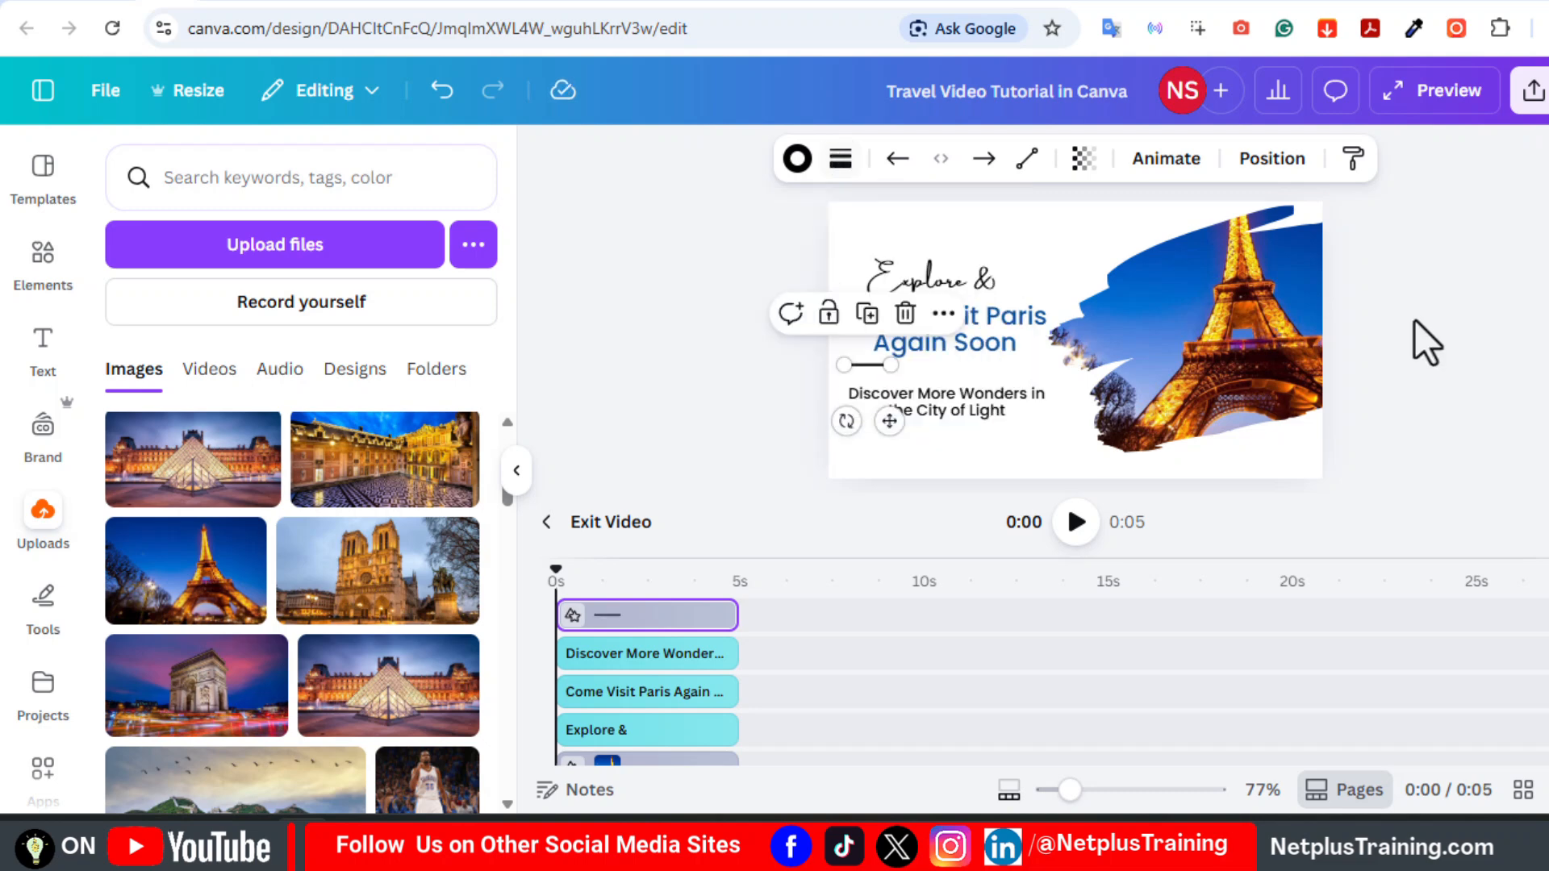
- Shift the "Explore &", "Come Visit Paris Again Soon" and "Discover More Wonders" texts slightly left to tidy their arrangement
{"action": "left_click_drag", "start_coordinate": [928, 282], "coordinate": [905, 272]}
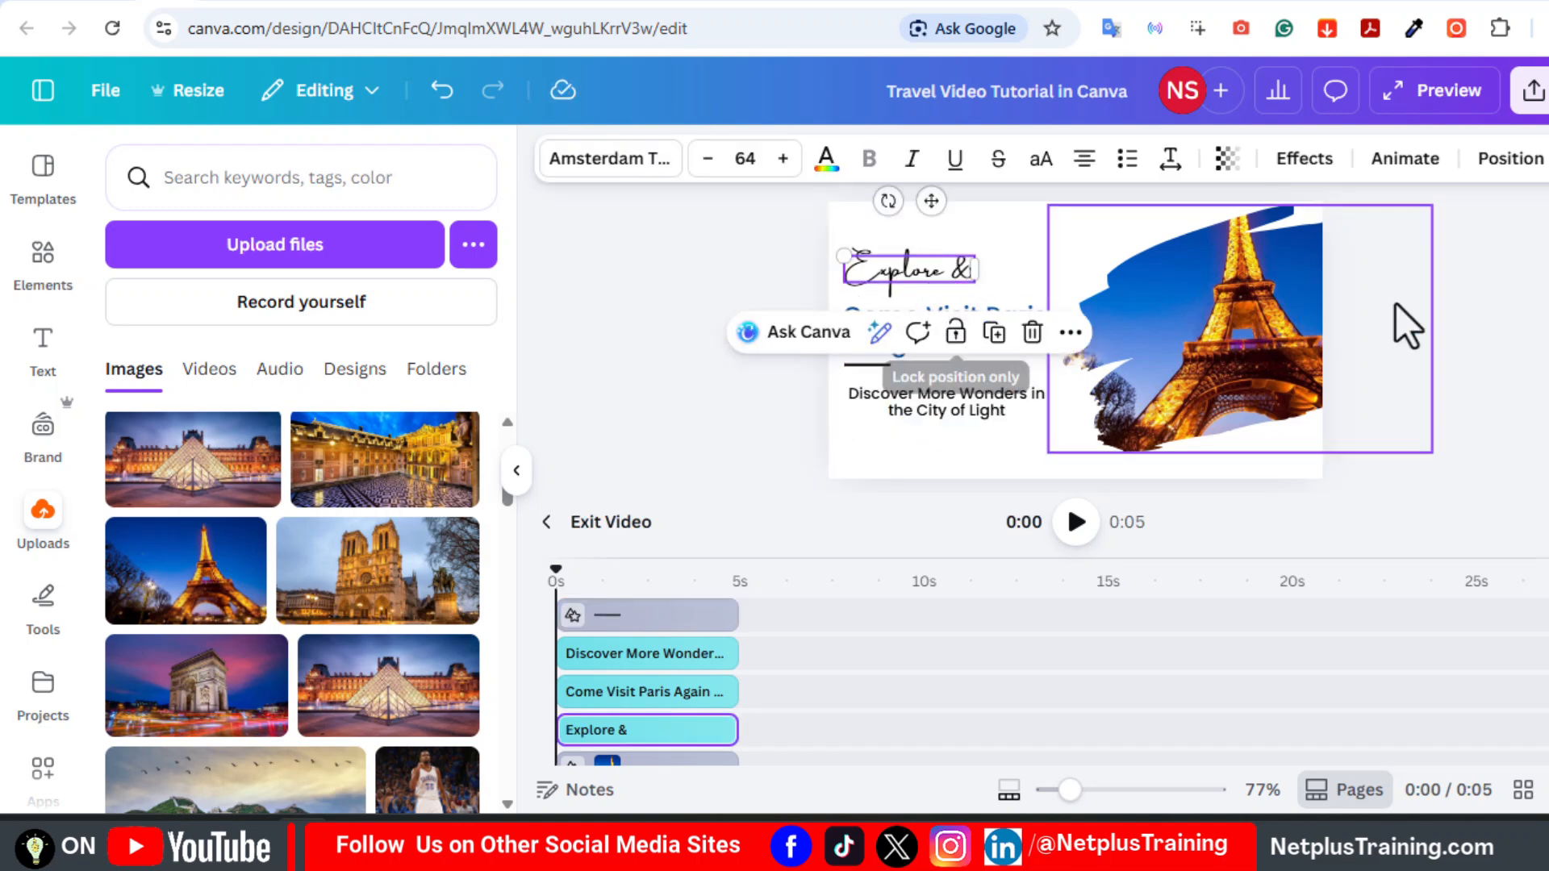
{"action": "left_click", "coordinate": [1520, 319]}
{"action": "left_click_drag", "start_coordinate": [979, 324], "coordinate": [974, 317]}
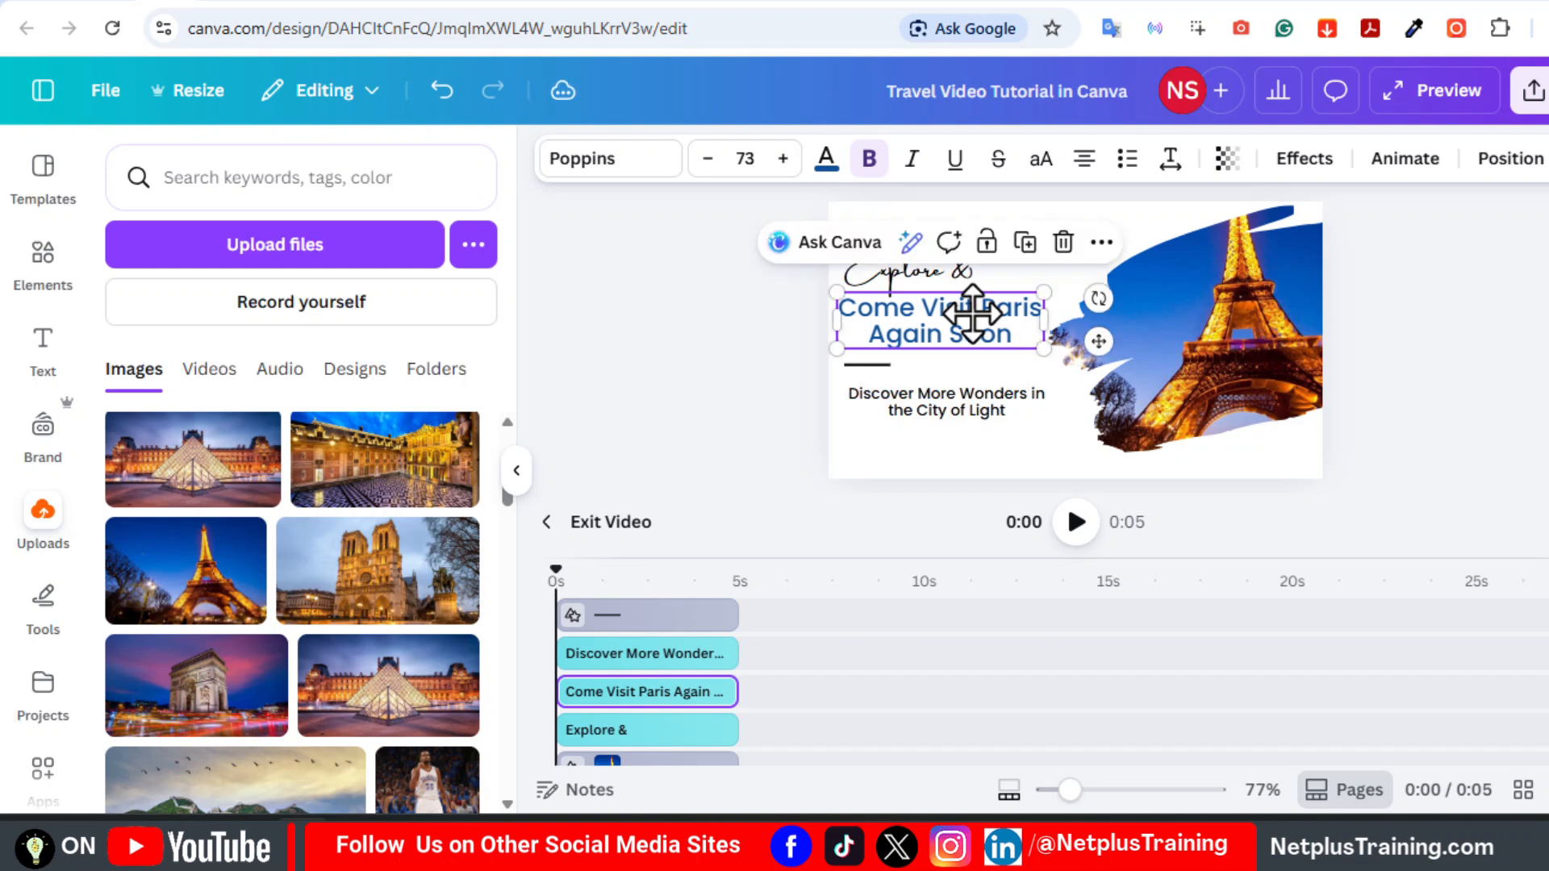
{"action": "left_click_drag", "start_coordinate": [963, 401], "coordinate": [956, 400]}
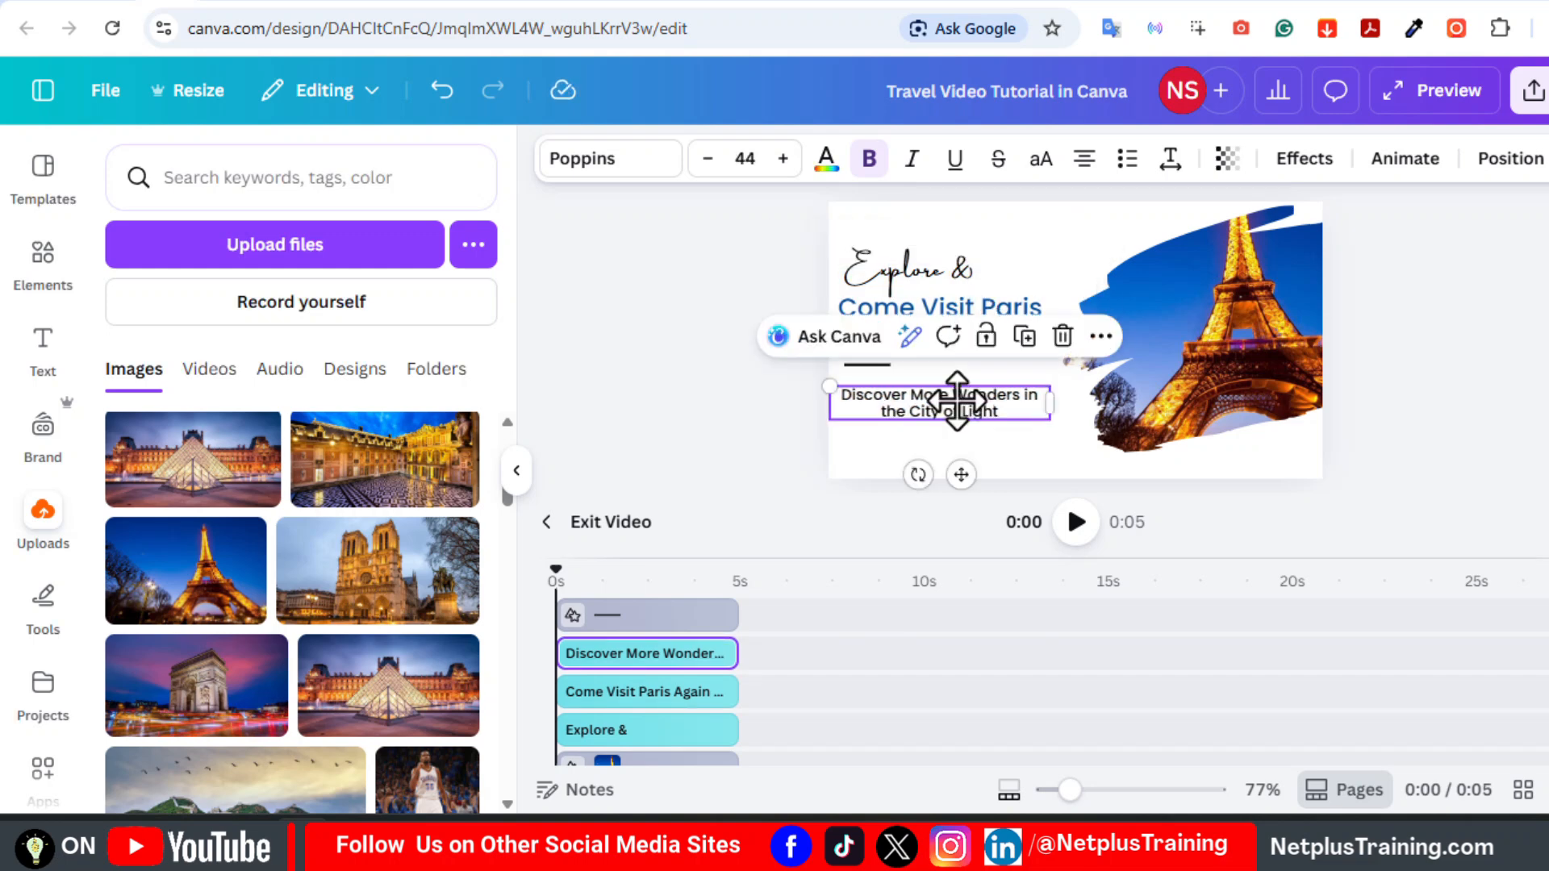
{"action": "left_click", "coordinate": [1524, 318]}
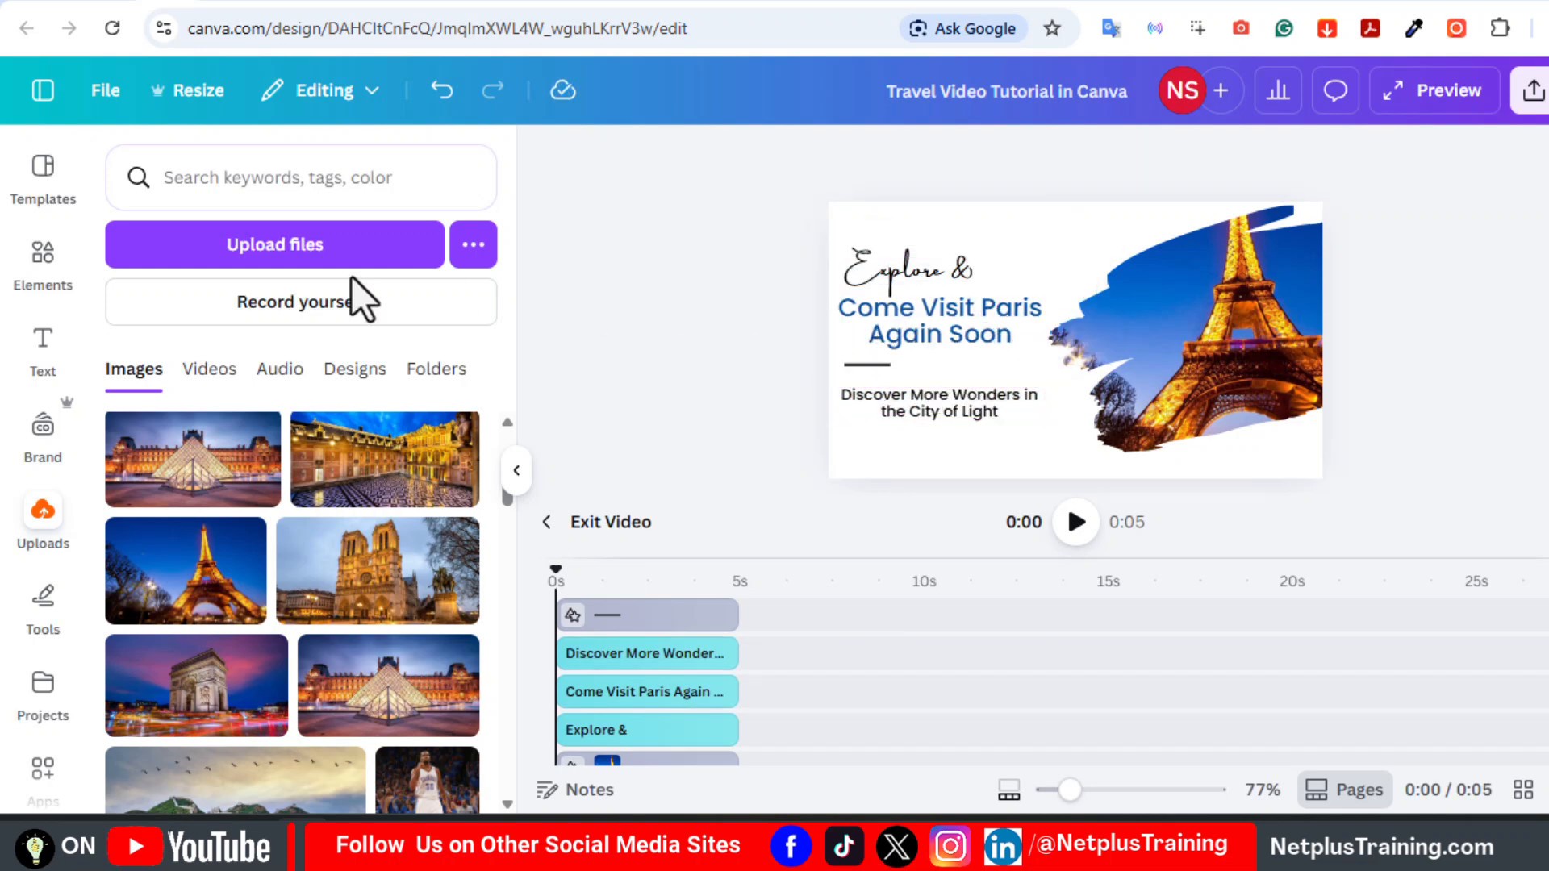
- Search the elements for "airplane flying" and add the dotted-trail airplane graphic to the closing page
{"action": "left_click", "coordinate": [43, 258]}
{"action": "left_click", "coordinate": [172, 269]}
{"action": "left_click", "coordinate": [122, 161]}
{"action": "left_click", "coordinate": [209, 196]}
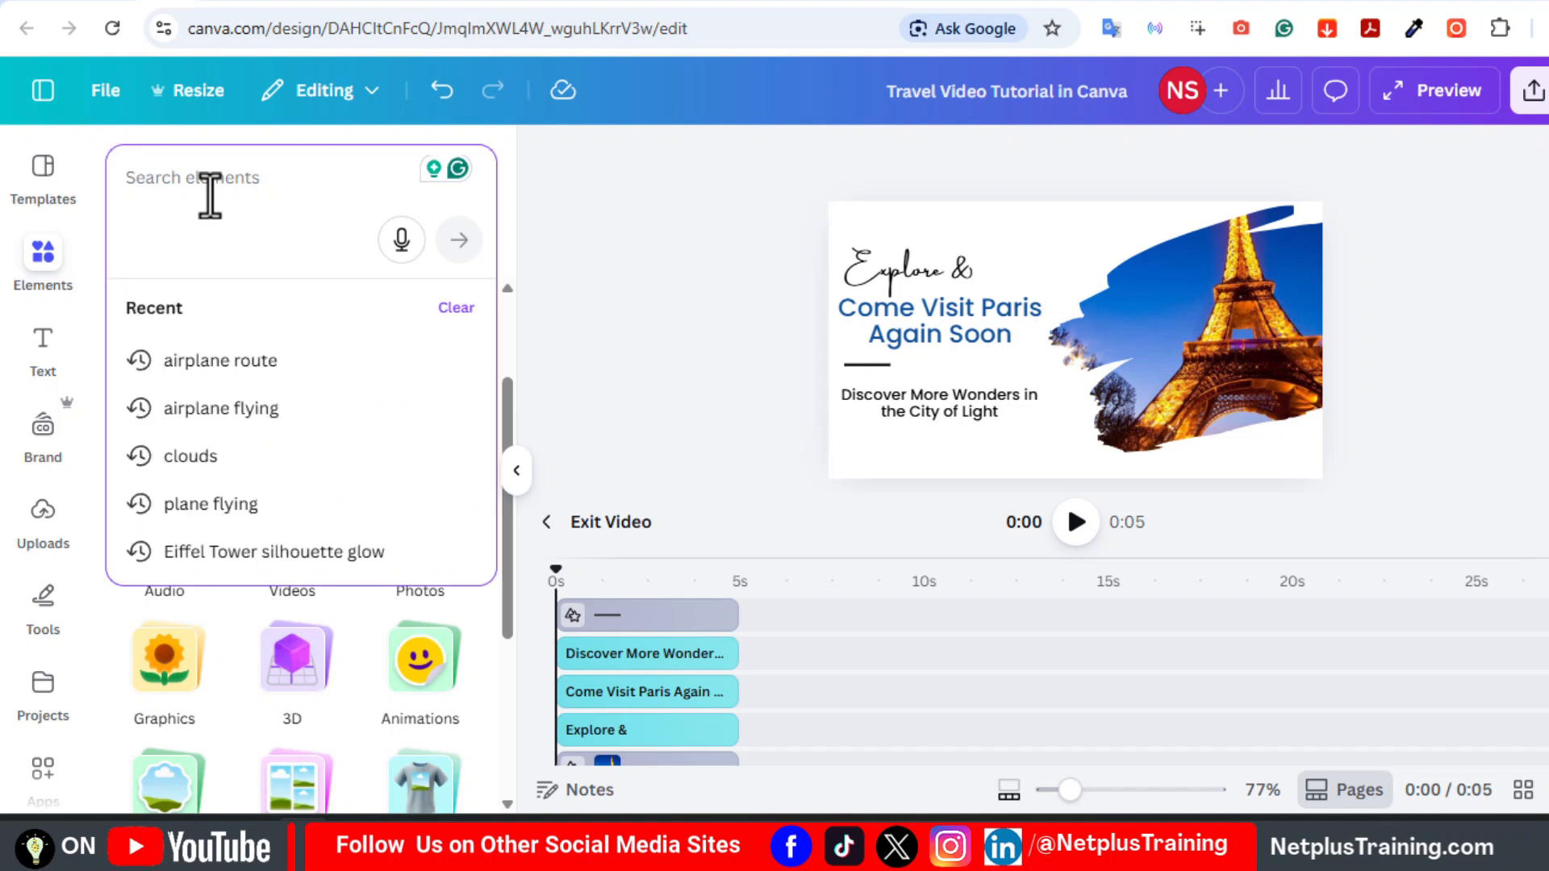
{"action": "type", "text": "airplane"}
{"action": "left_click", "coordinate": [234, 408]}
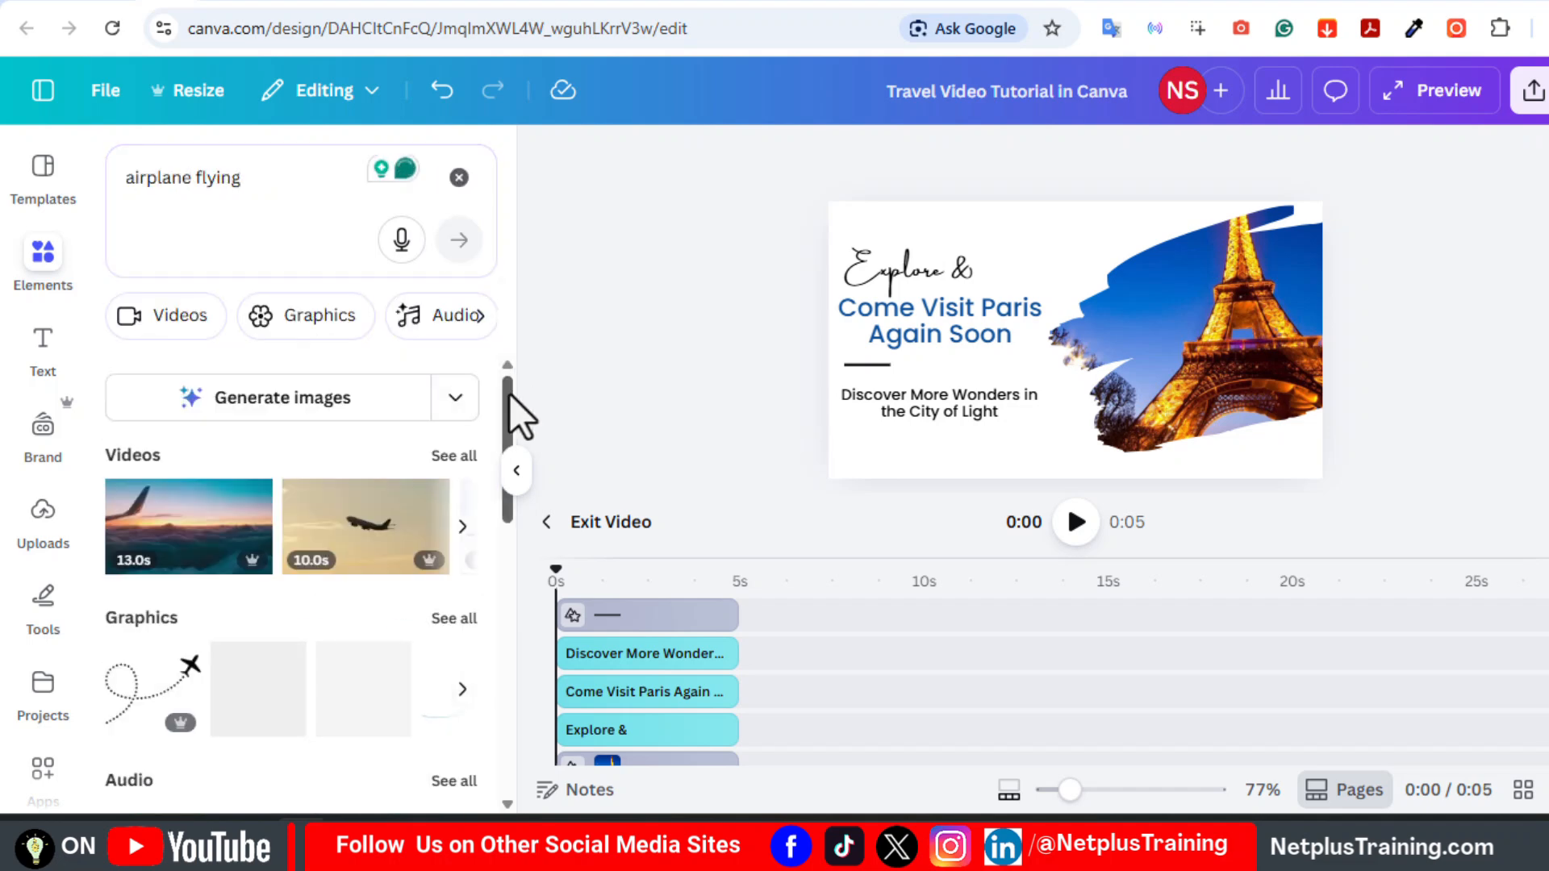
{"action": "left_click_drag", "start_coordinate": [519, 408], "coordinate": [514, 476]}
{"action": "left_click", "coordinate": [150, 488]}
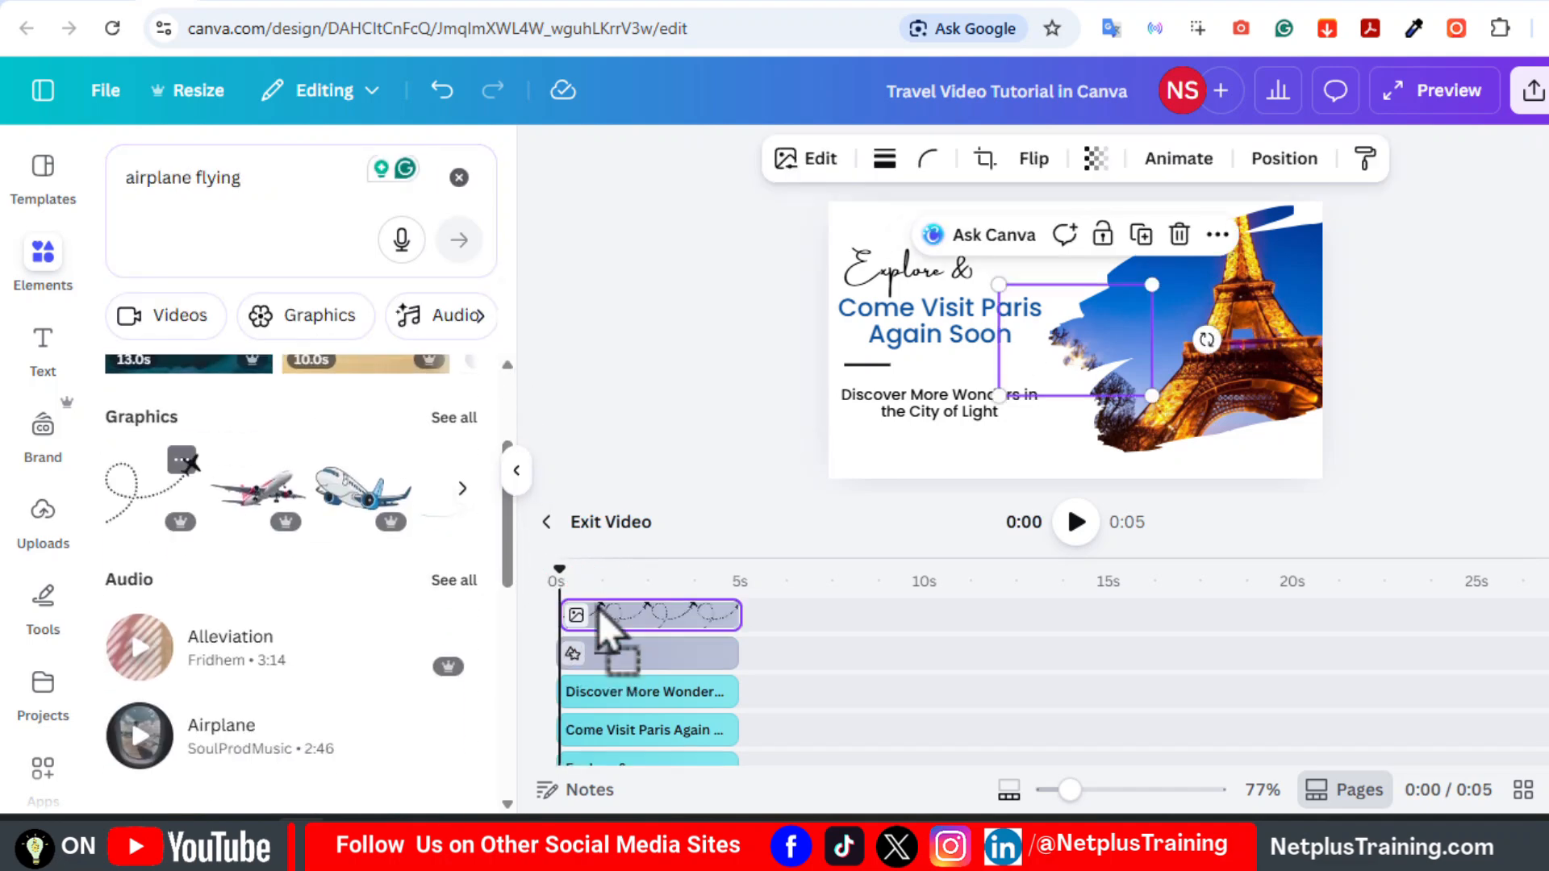
- Place one airplane graphic below the text and a rotated, enlarged copy above the Eiffel Tower frame's upper-left edge
{"action": "left_click_drag", "start_coordinate": [1123, 328], "coordinate": [1178, 216]}
{"action": "left_click", "coordinate": [999, 379]}
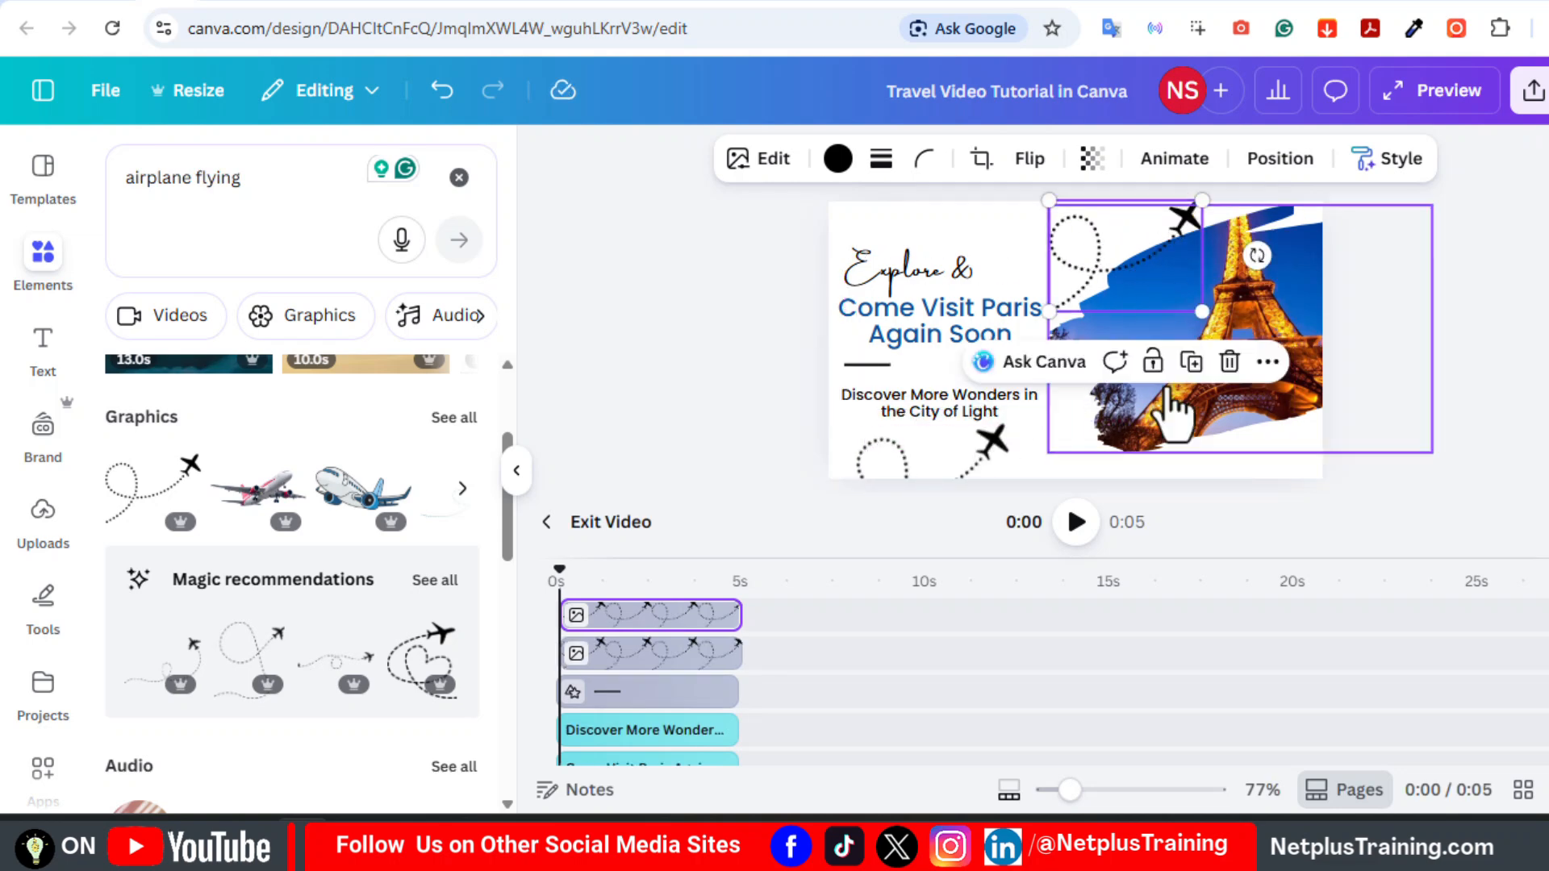
{"action": "left_click_drag", "start_coordinate": [1255, 250], "coordinate": [1104, 222]}
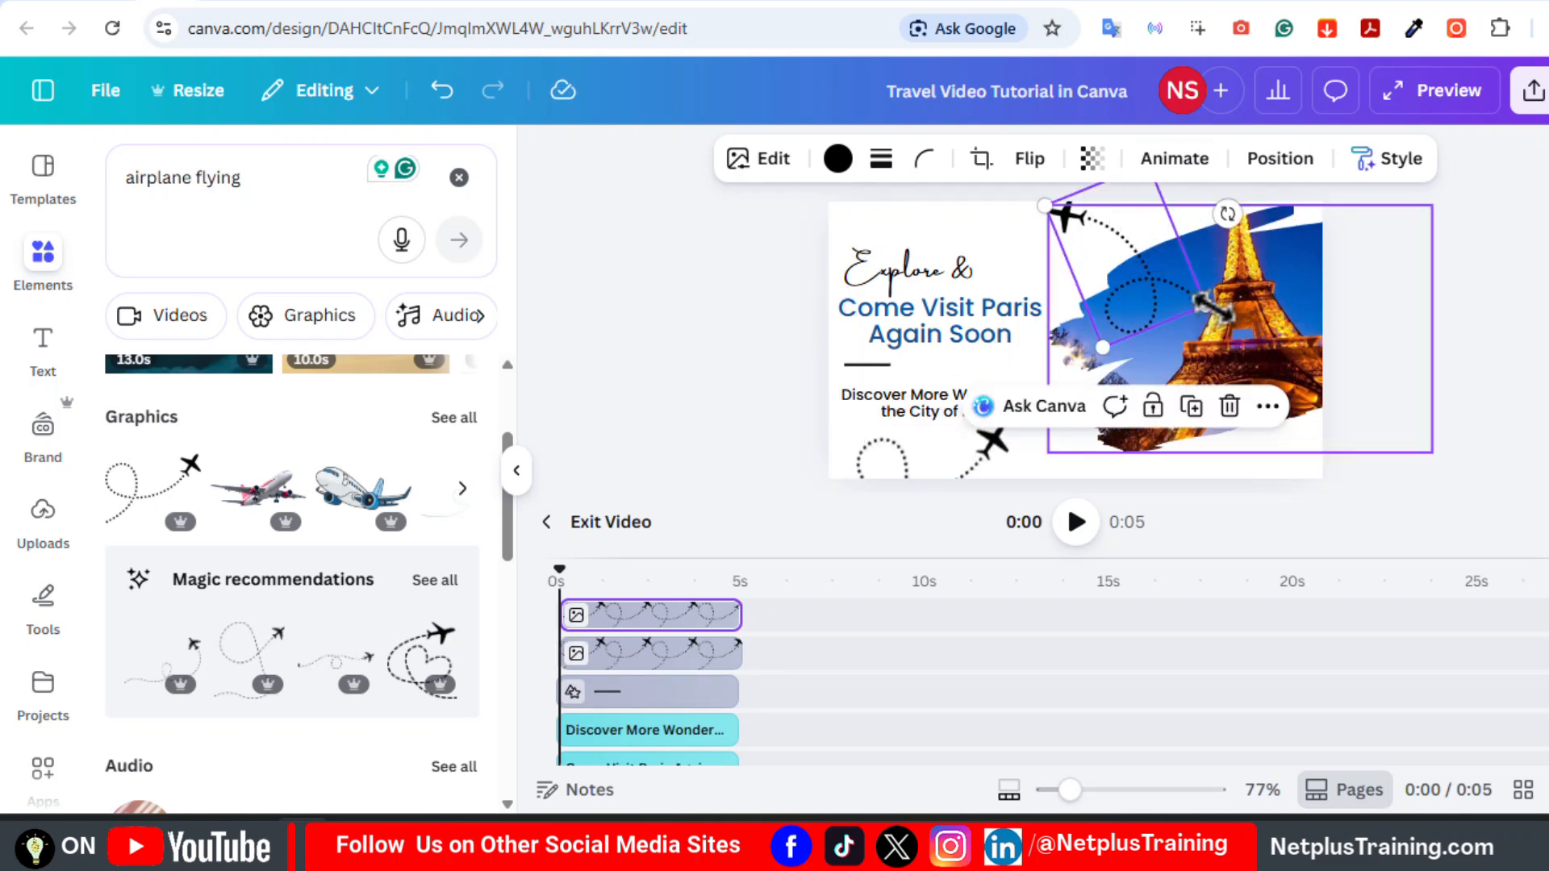
{"action": "left_click_drag", "start_coordinate": [1314, 370], "coordinate": [1241, 331]}
{"action": "left_click_drag", "start_coordinate": [1103, 214], "coordinate": [1100, 229]}
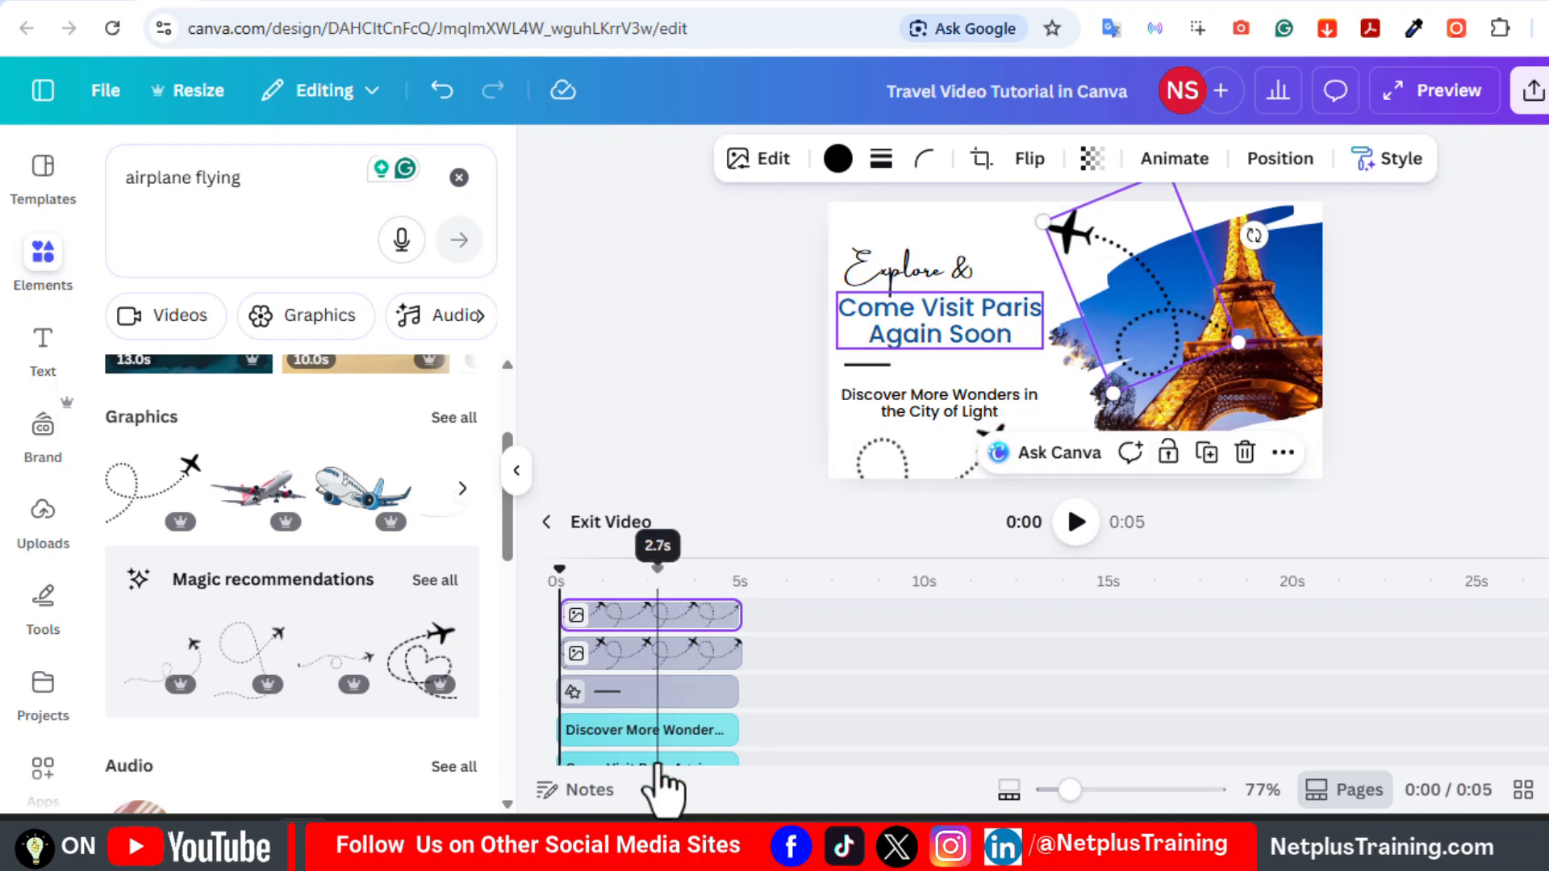
- Layer both airplane graphics behind the Eiffel Tower frame and colour them yellow (#ffcc00)
{"action": "left_click", "coordinate": [650, 654], "text": "shift"}
{"action": "left_click_drag", "start_coordinate": [649, 654], "coordinate": [608, 688]}
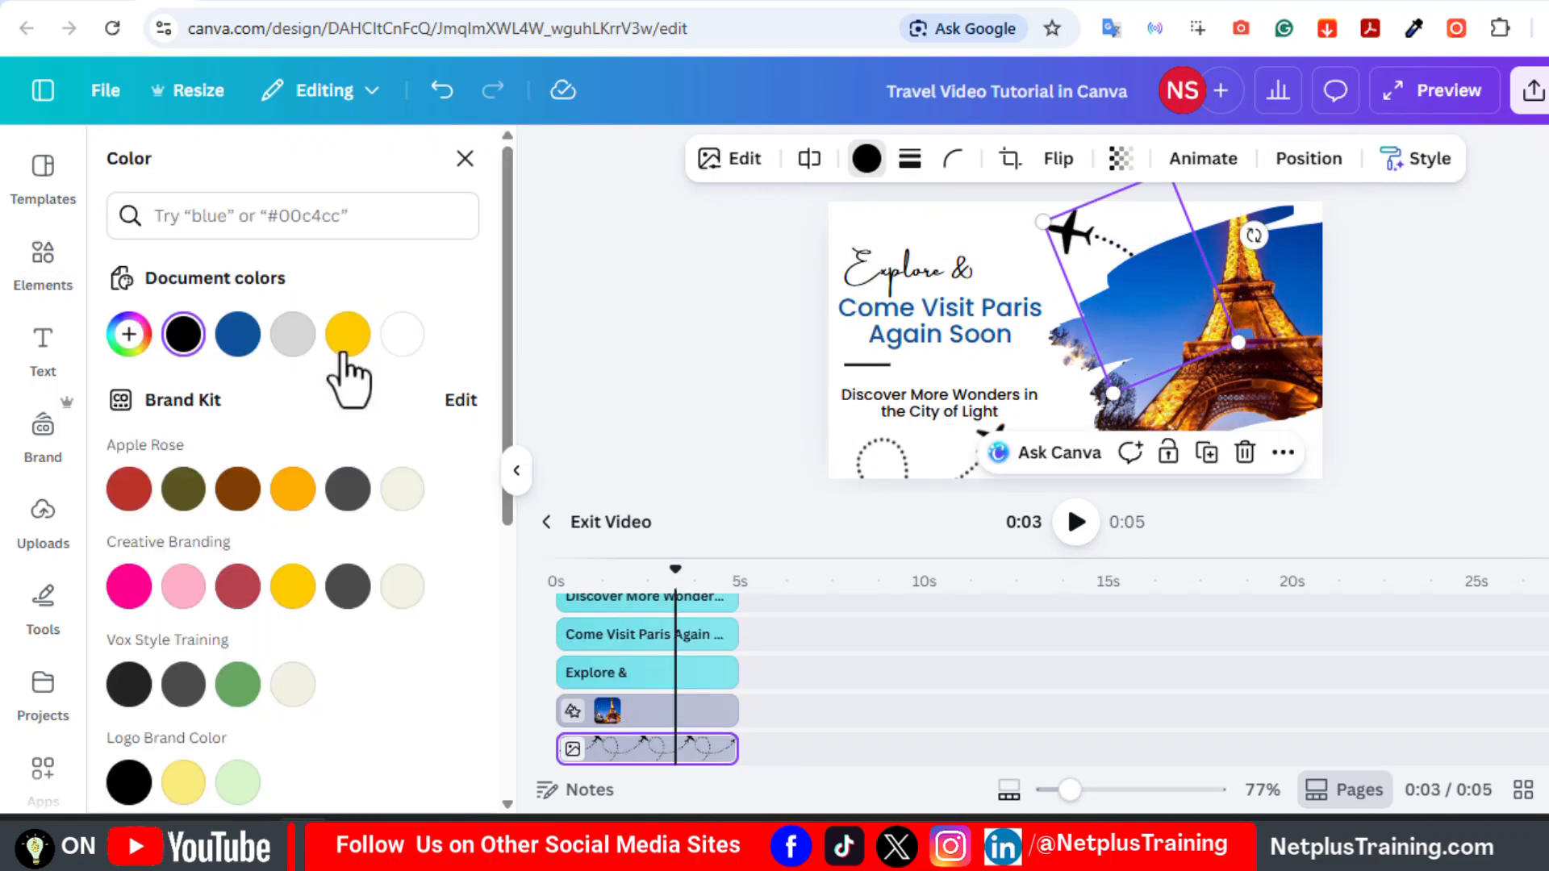
{"action": "left_click", "coordinate": [346, 342]}
{"action": "left_click", "coordinate": [890, 458]}
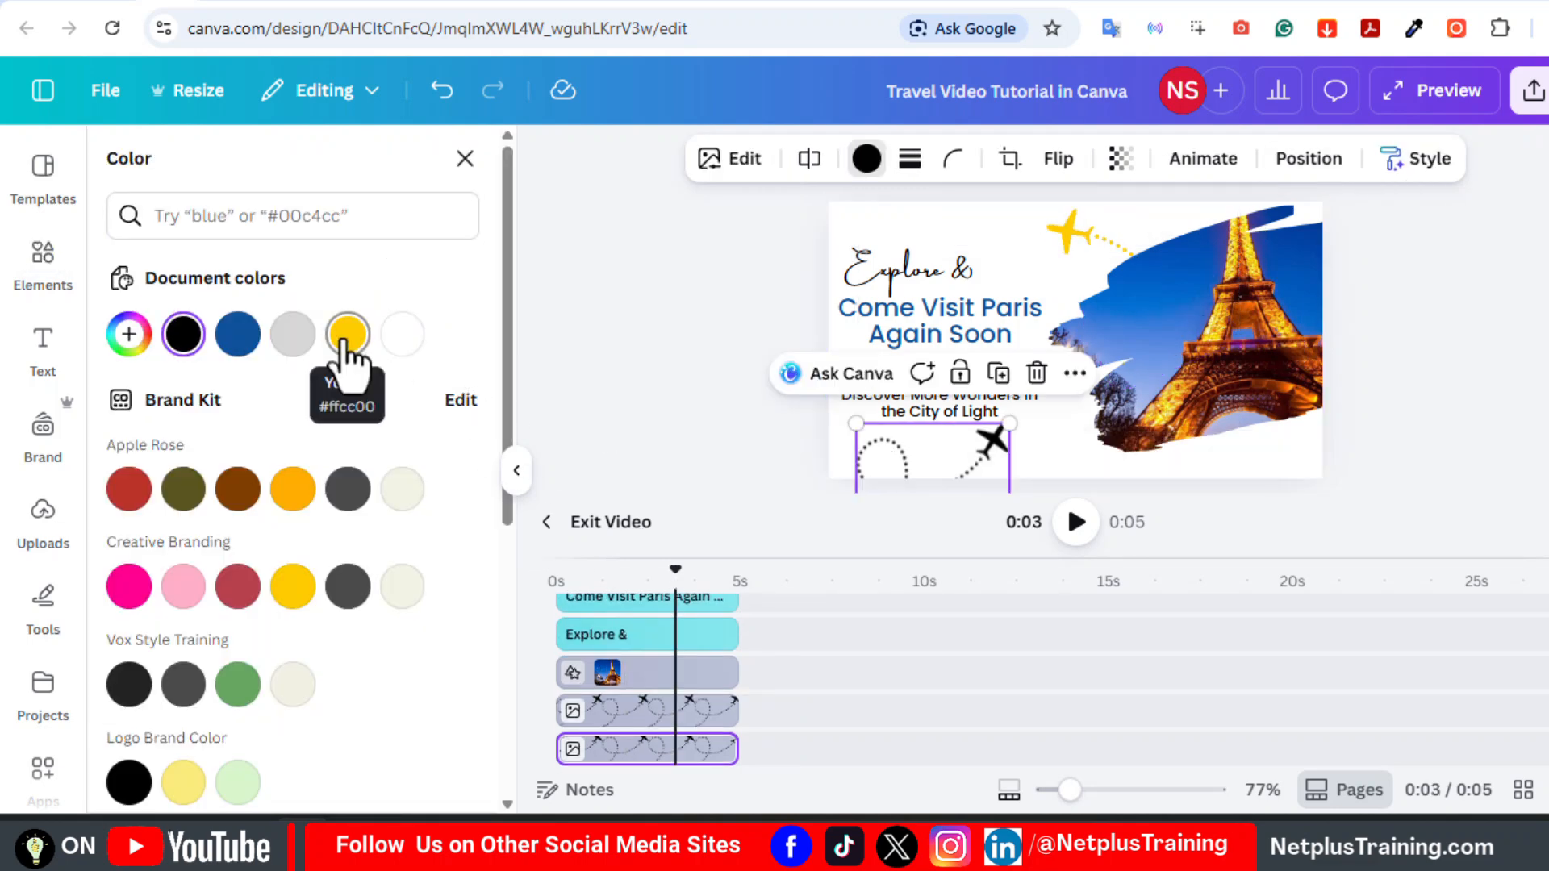
{"action": "left_click", "coordinate": [347, 336]}
{"action": "left_click", "coordinate": [1504, 295]}
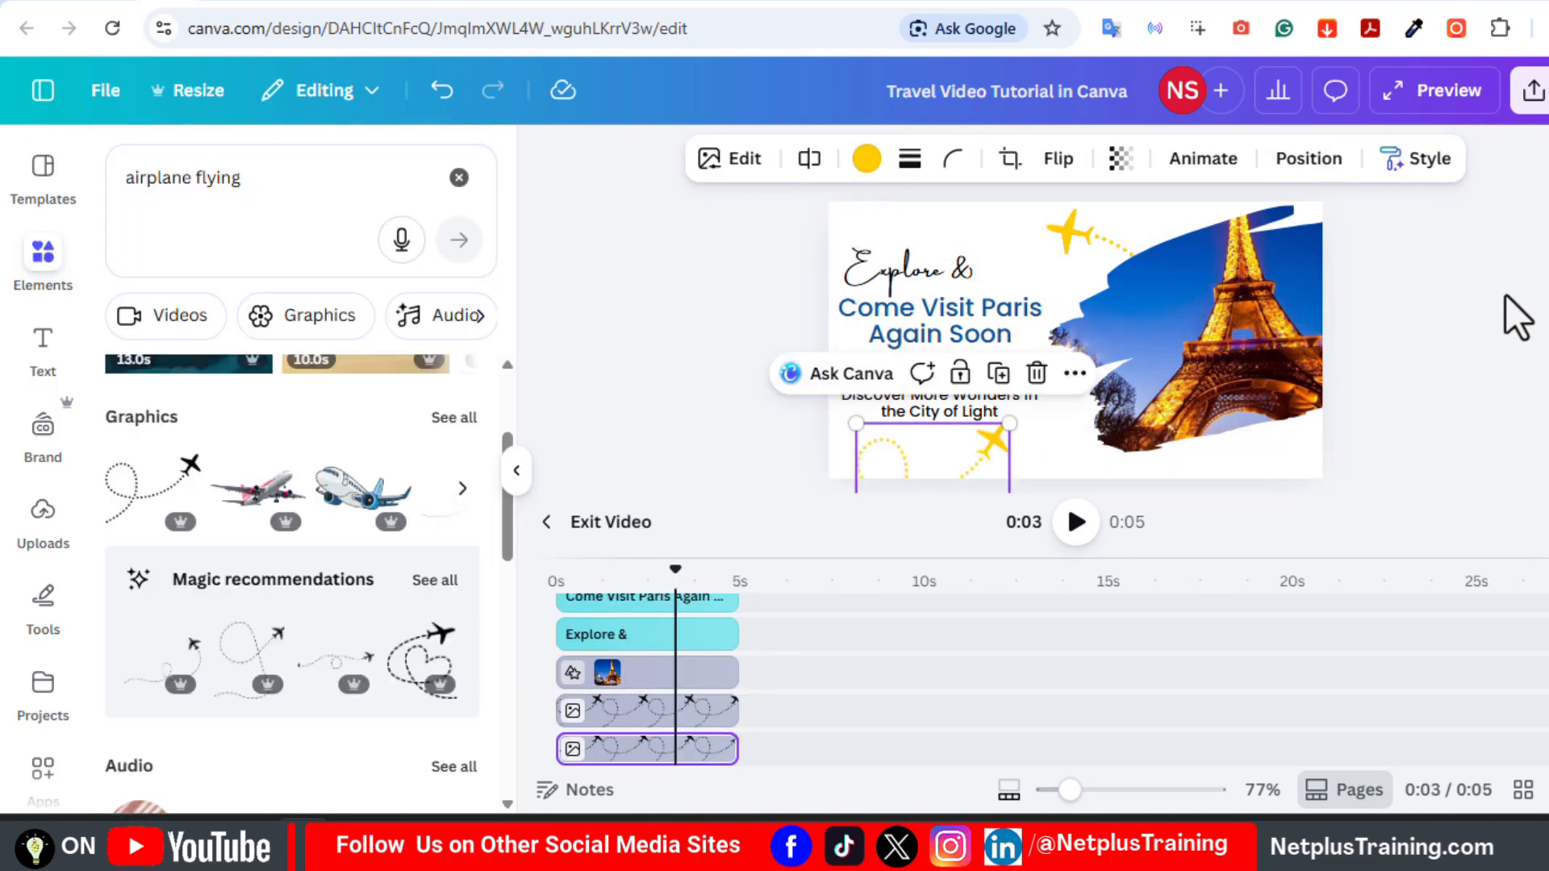
{"action": "left_click", "coordinate": [1505, 296]}
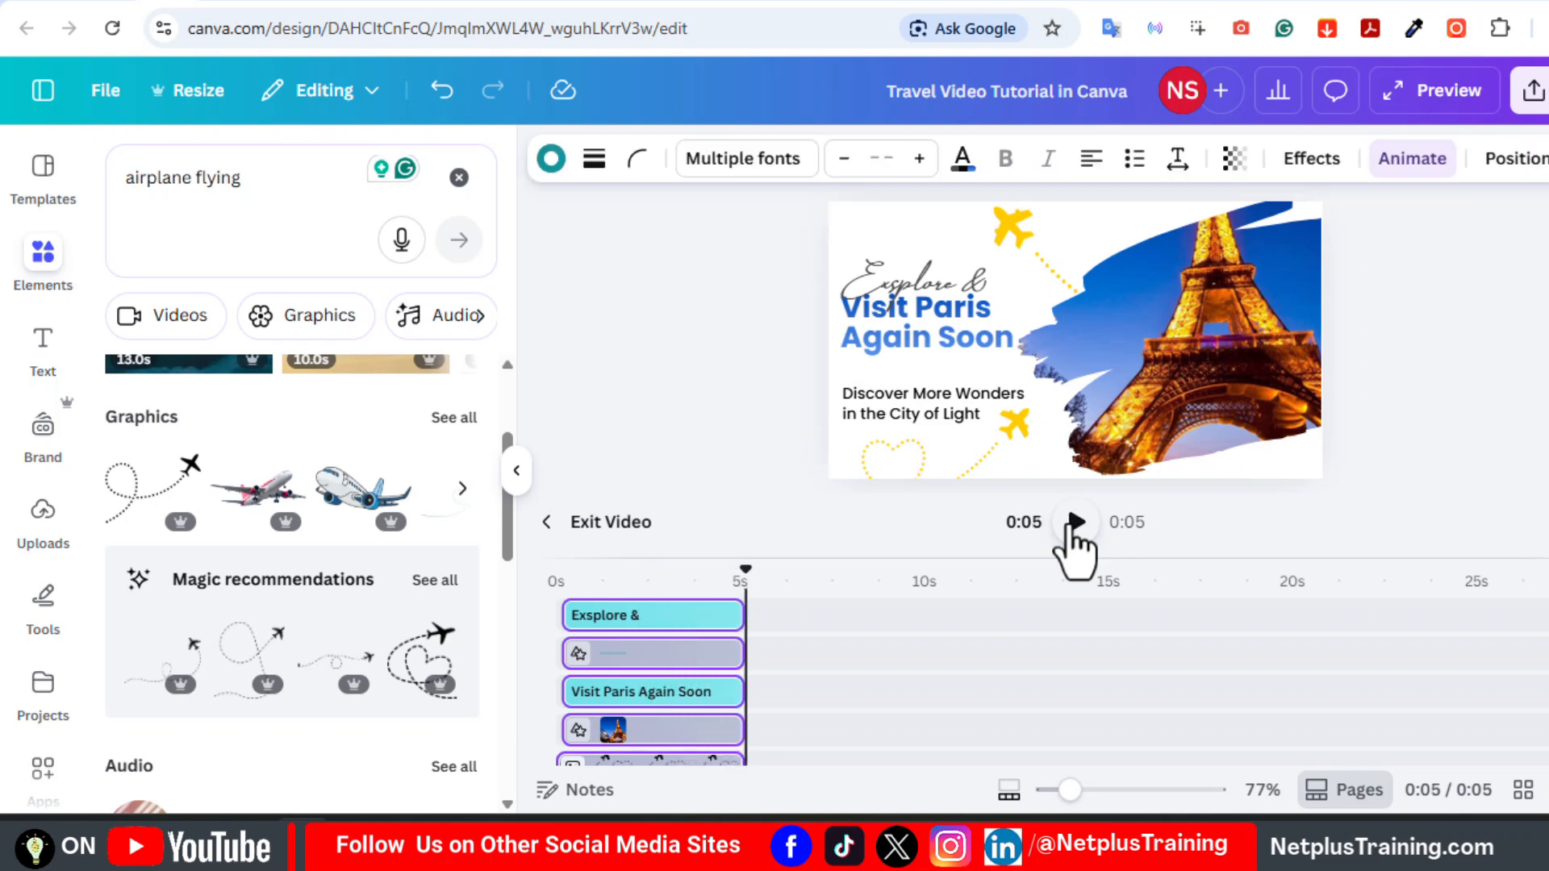
- Scrub through the closing page's timeline from start to end to check its animations
{"action": "left_click", "coordinate": [1526, 262]}
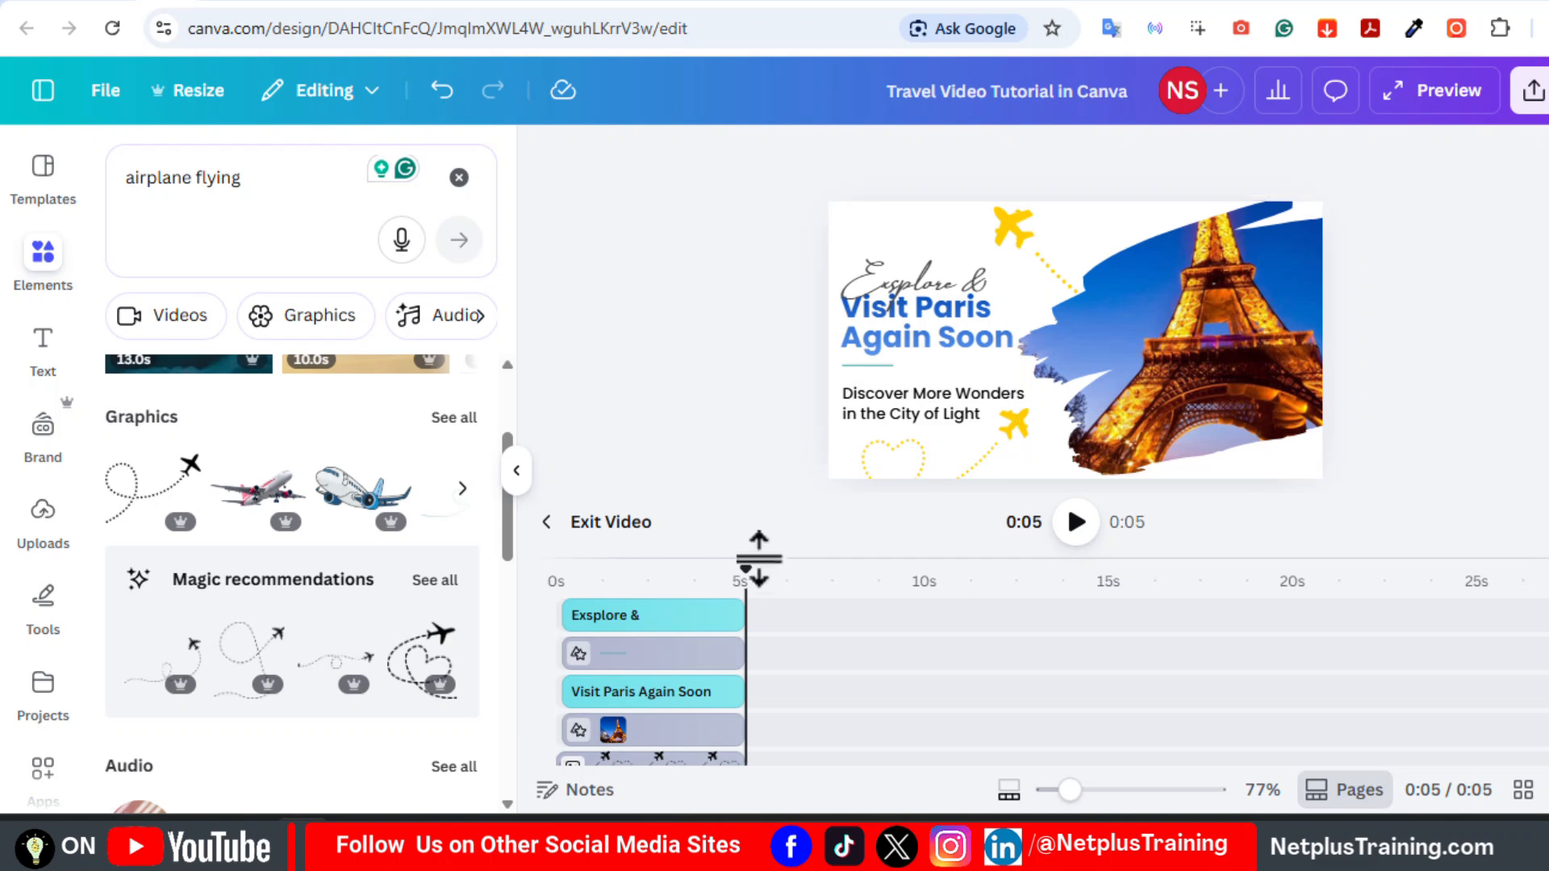
{"action": "left_click_drag", "start_coordinate": [750, 565], "coordinate": [548, 608]}
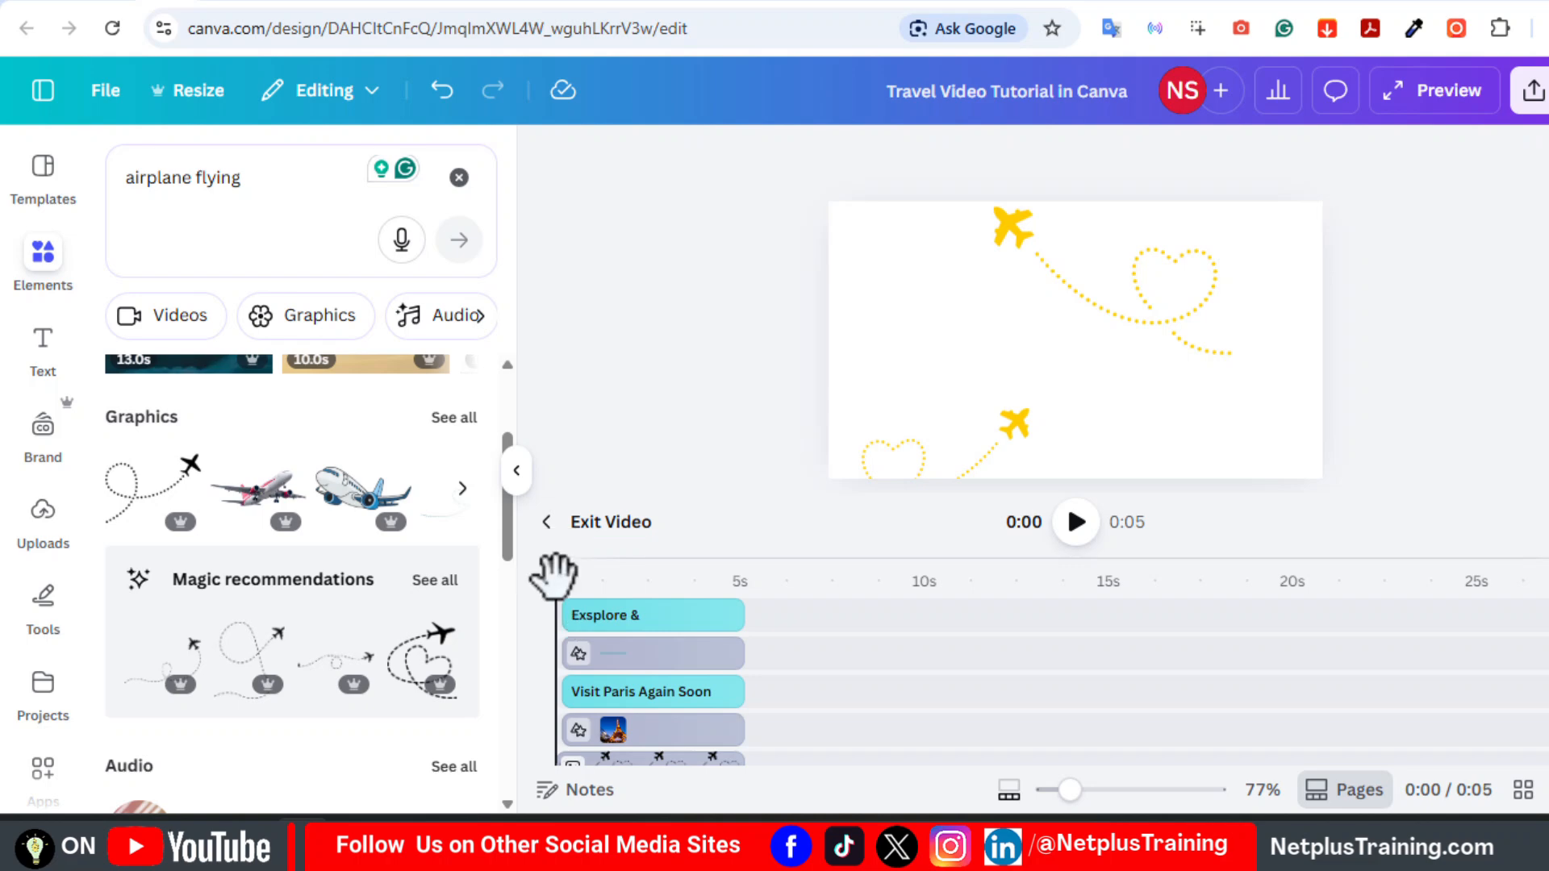
{"action": "left_click_drag", "start_coordinate": [555, 574], "coordinate": [745, 574]}
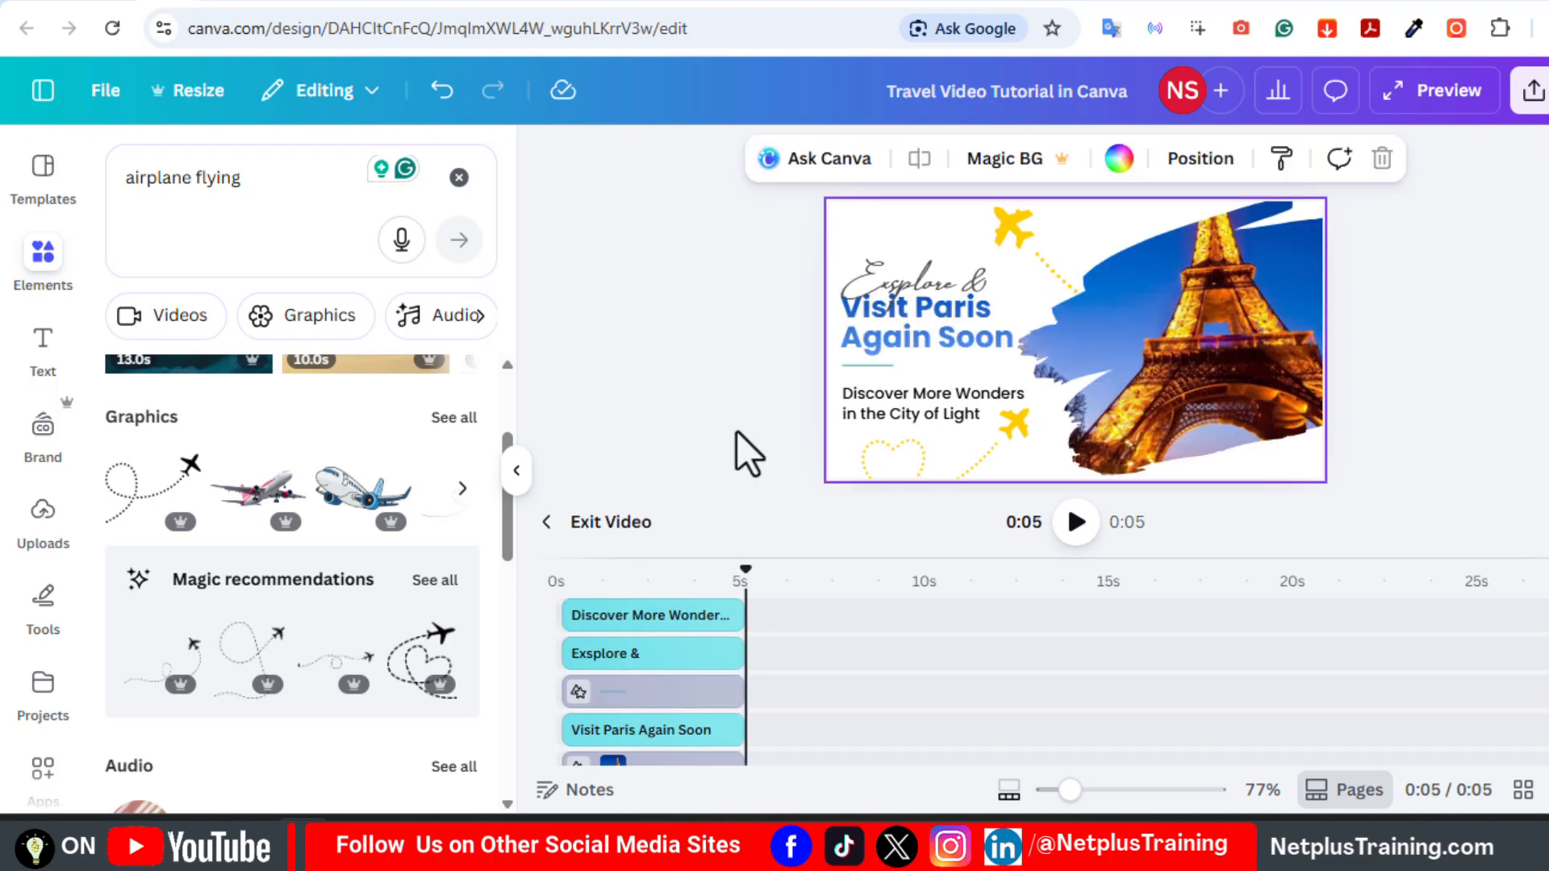
- Return to the page overview, add a 1-second Match & Move transition after page 1 and apply it between all pages
{"action": "left_click", "coordinate": [549, 525]}
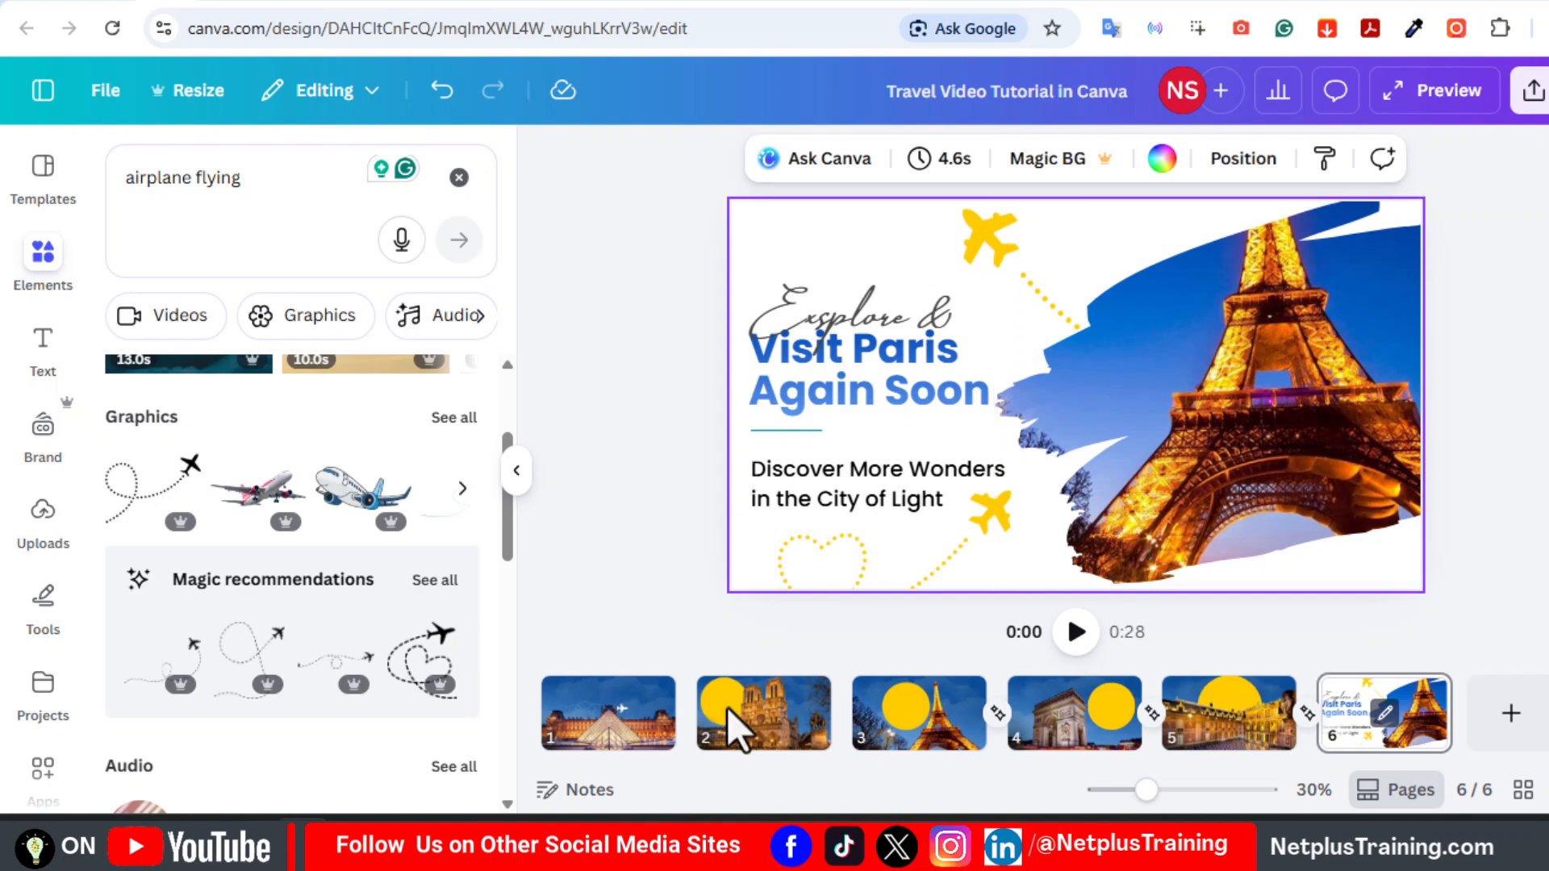
{"action": "left_click", "coordinate": [642, 714]}
{"action": "left_click", "coordinate": [687, 713]}
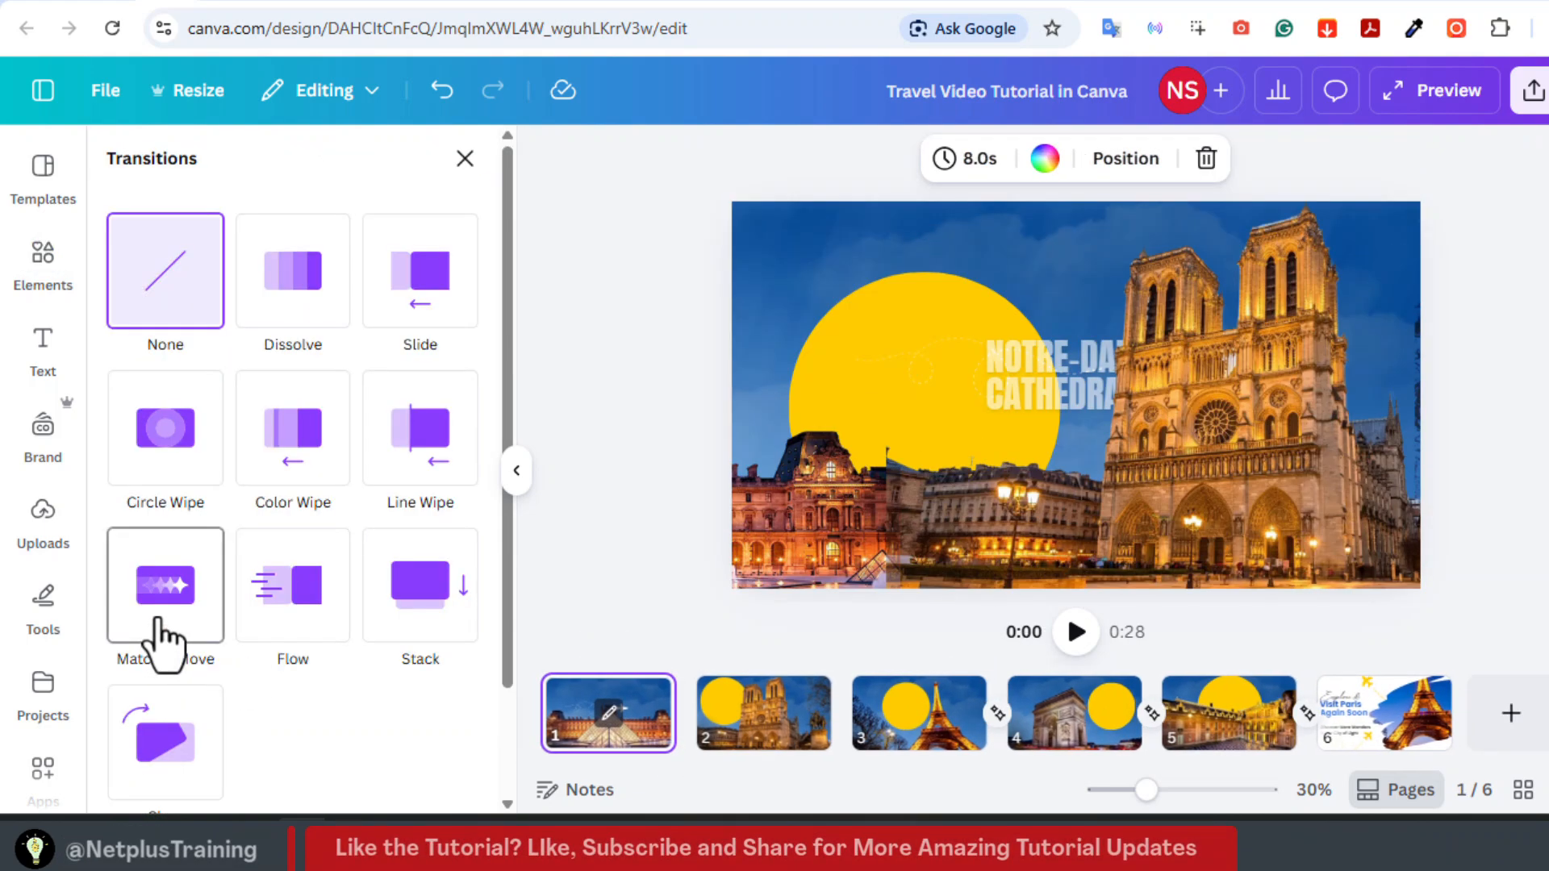
{"action": "left_click", "coordinate": [157, 637]}
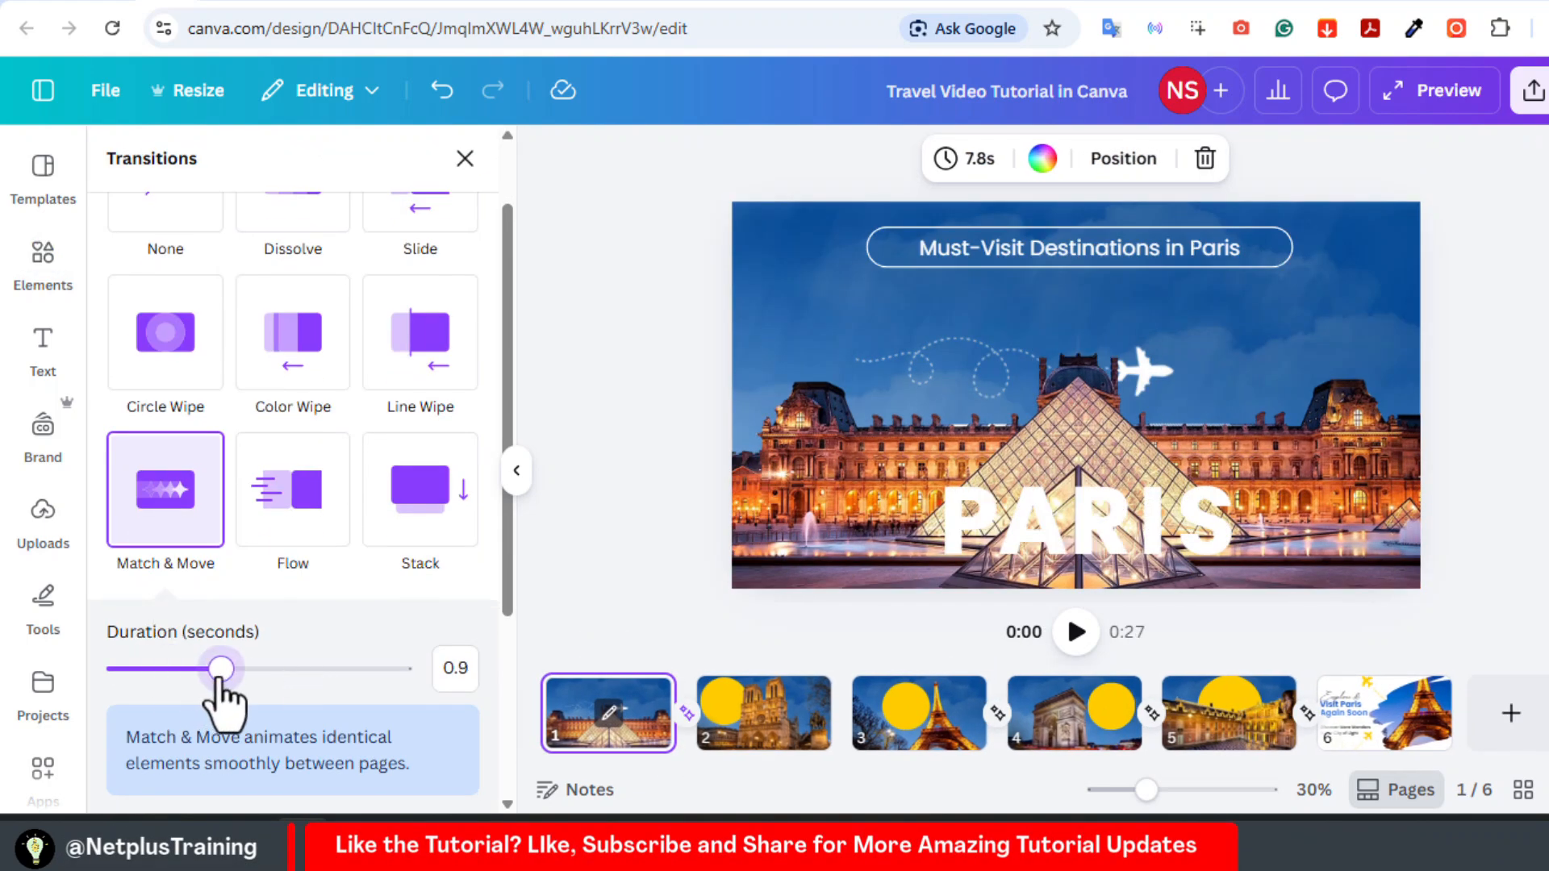
{"action": "scroll", "coordinate": [484, 693], "scroll_direction": "down", "scroll_amount": 5}
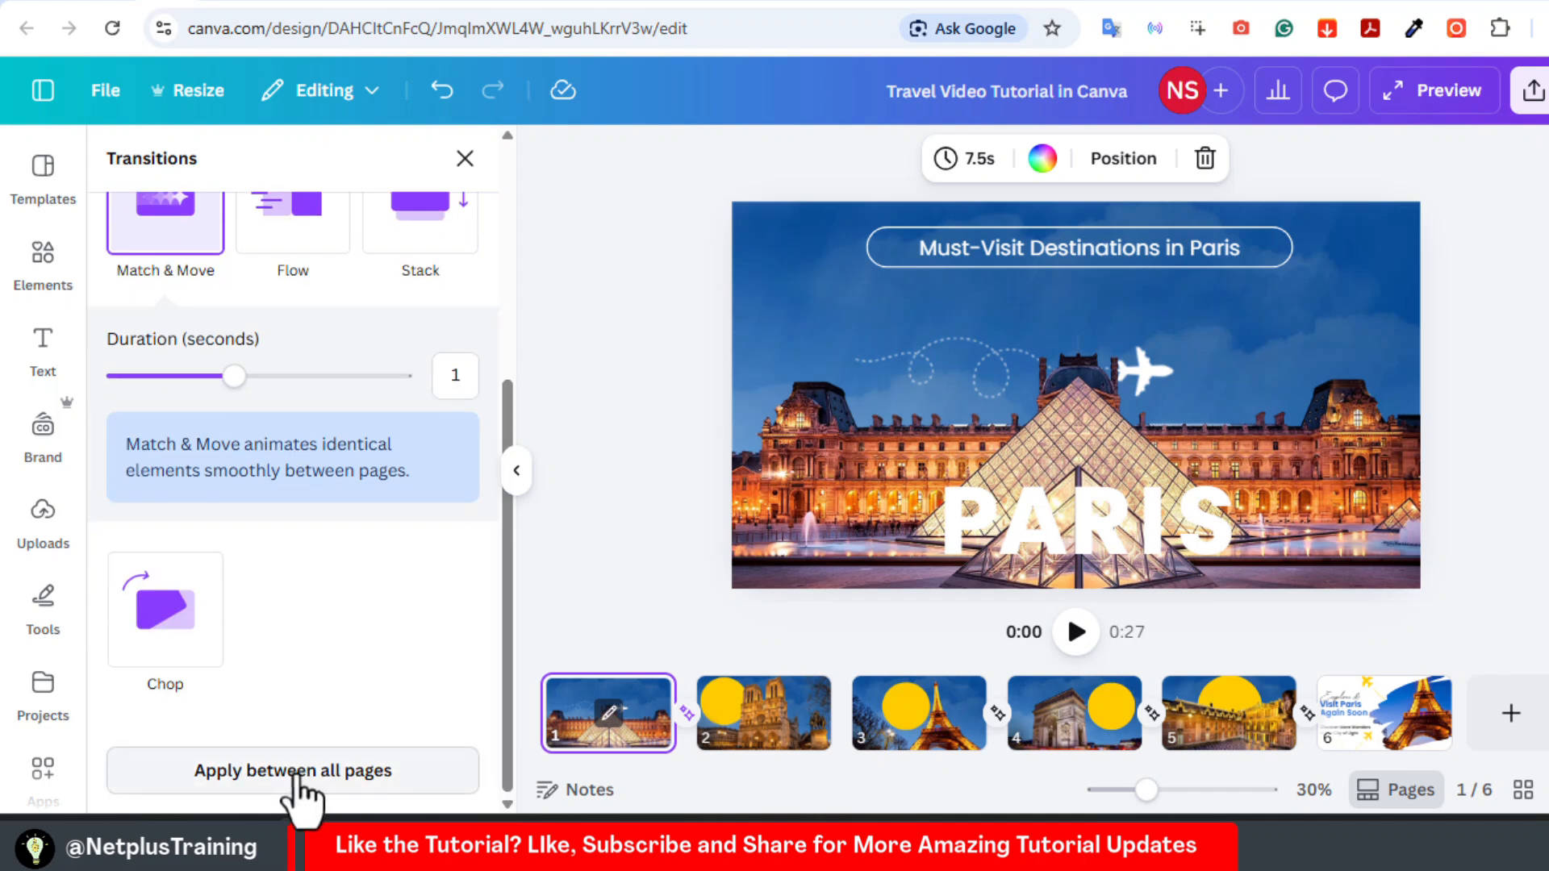
{"action": "left_click", "coordinate": [301, 782]}
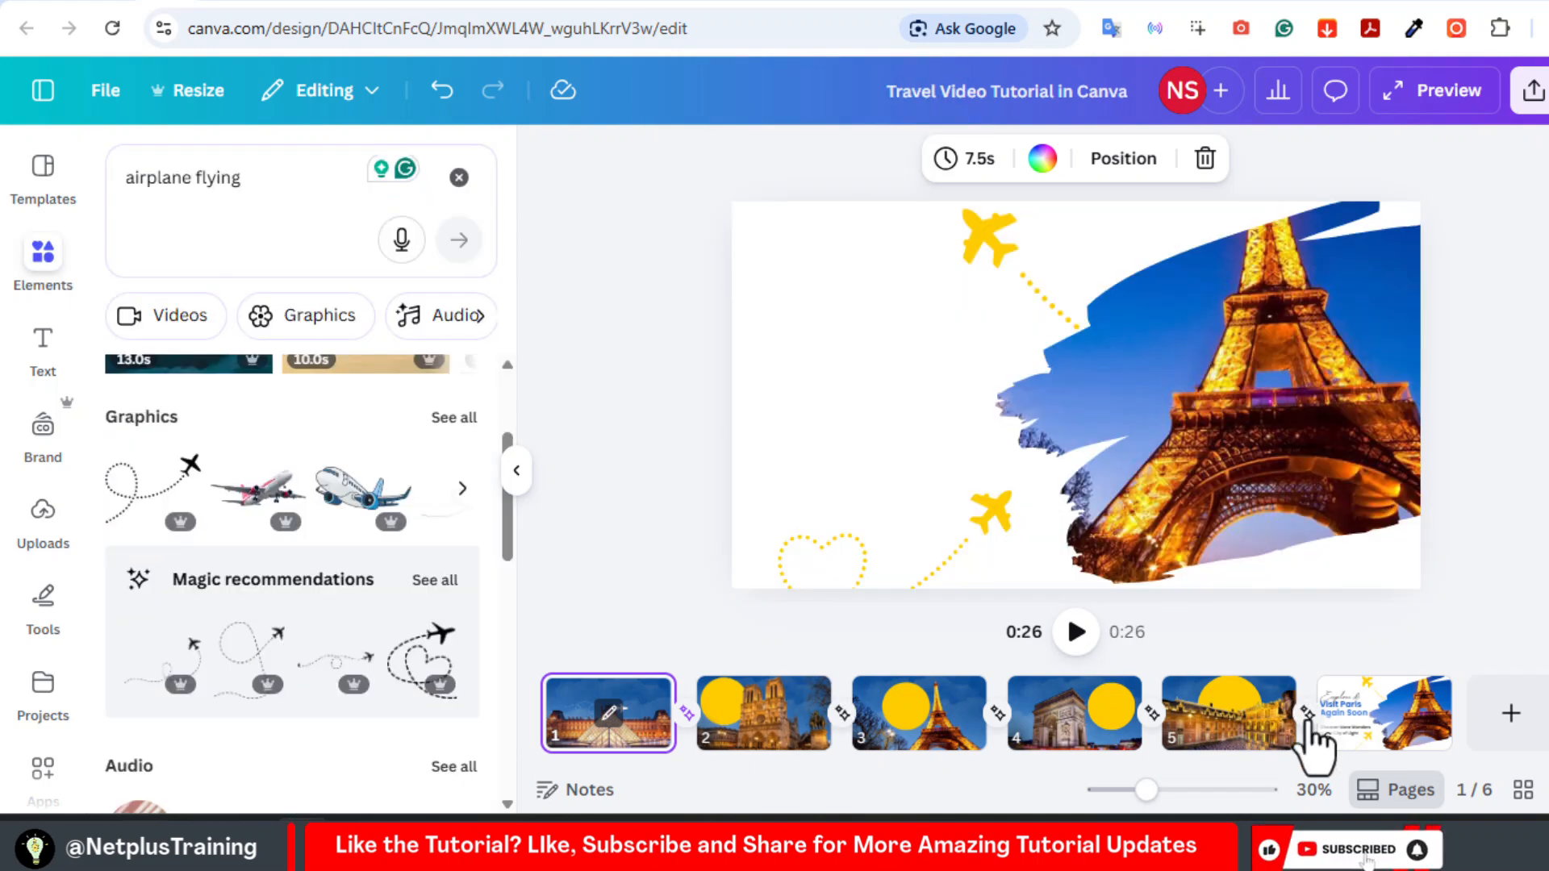
- Change the transitions after page 1 and between pages 5 and 6 to Dissolve
{"action": "left_click", "coordinate": [1306, 714]}
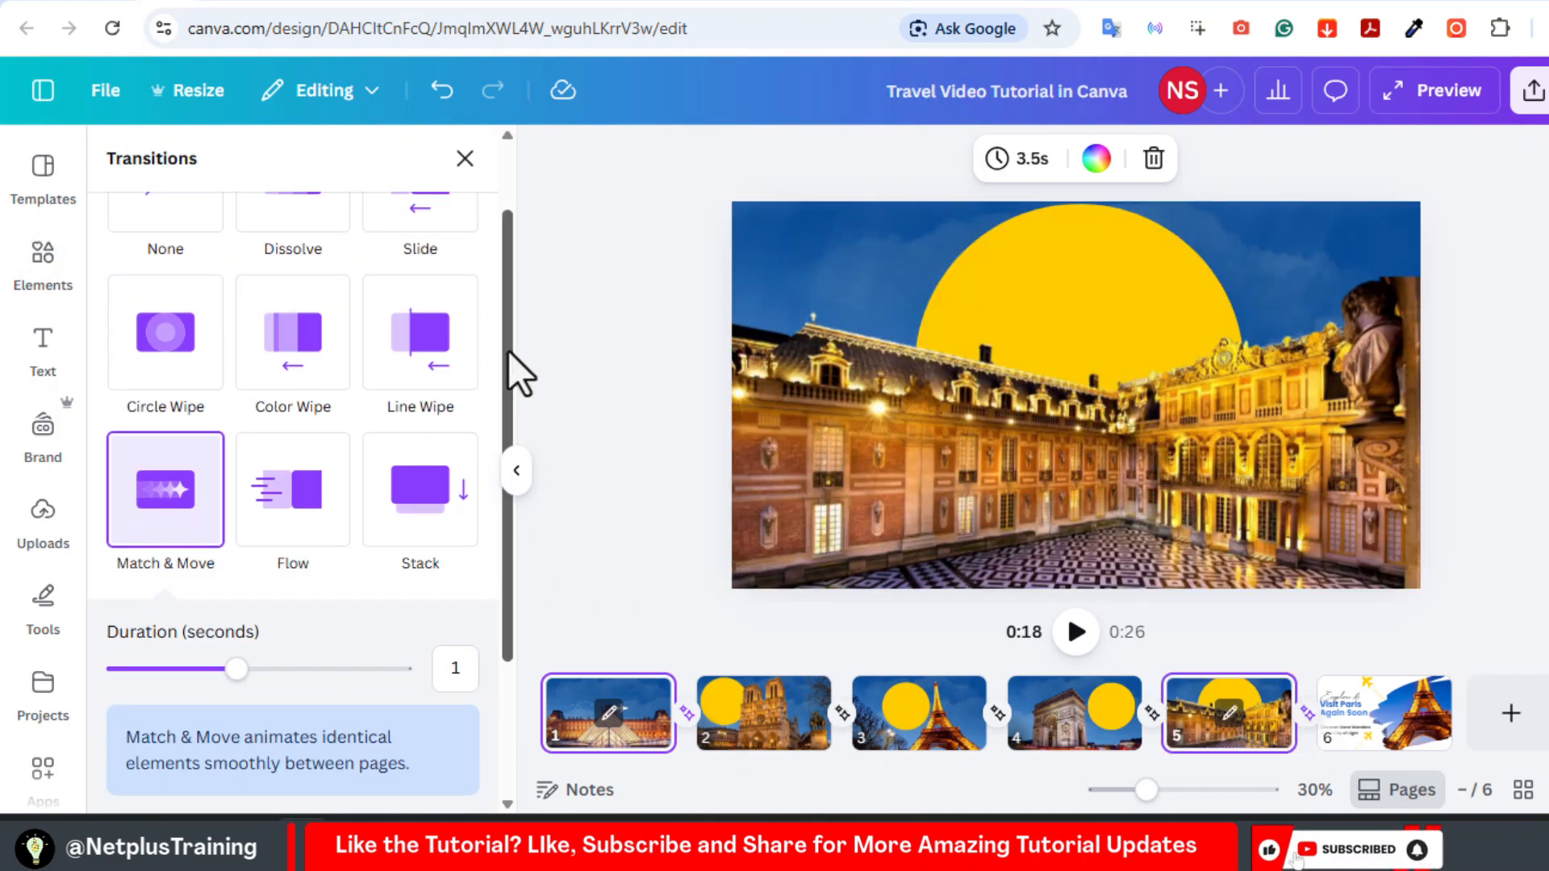
{"action": "scroll", "coordinate": [451, 355], "scroll_direction": "up", "scroll_amount": 2}
{"action": "left_click", "coordinate": [292, 307]}
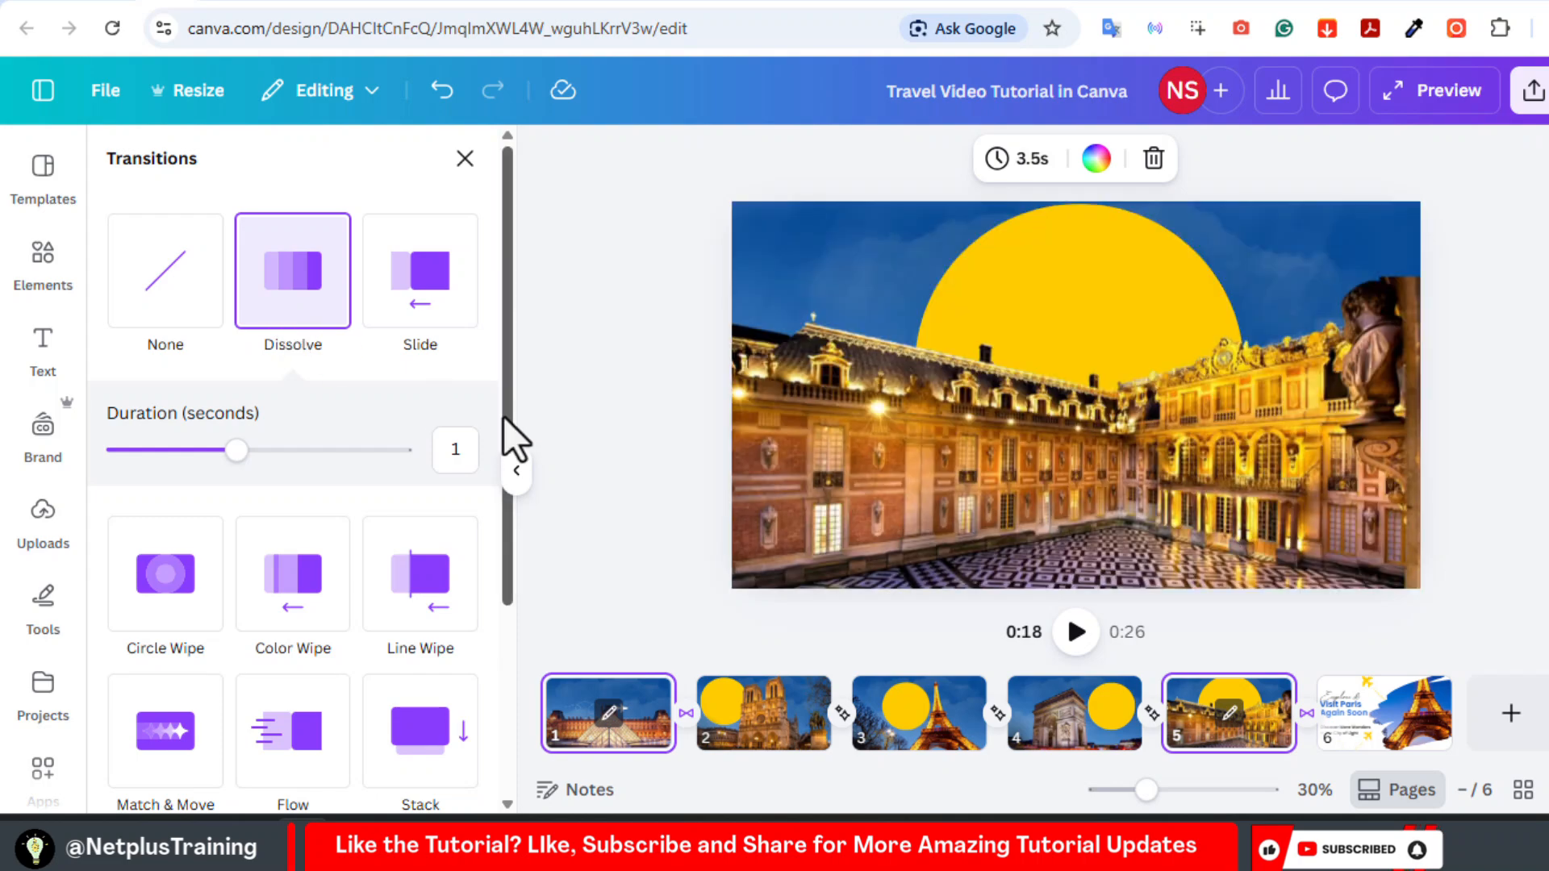
- Play the video from the start, then open the Louvre page's timeline and scrub to where the Notre-Dame cutout begins
{"action": "left_click", "coordinate": [1076, 633]}
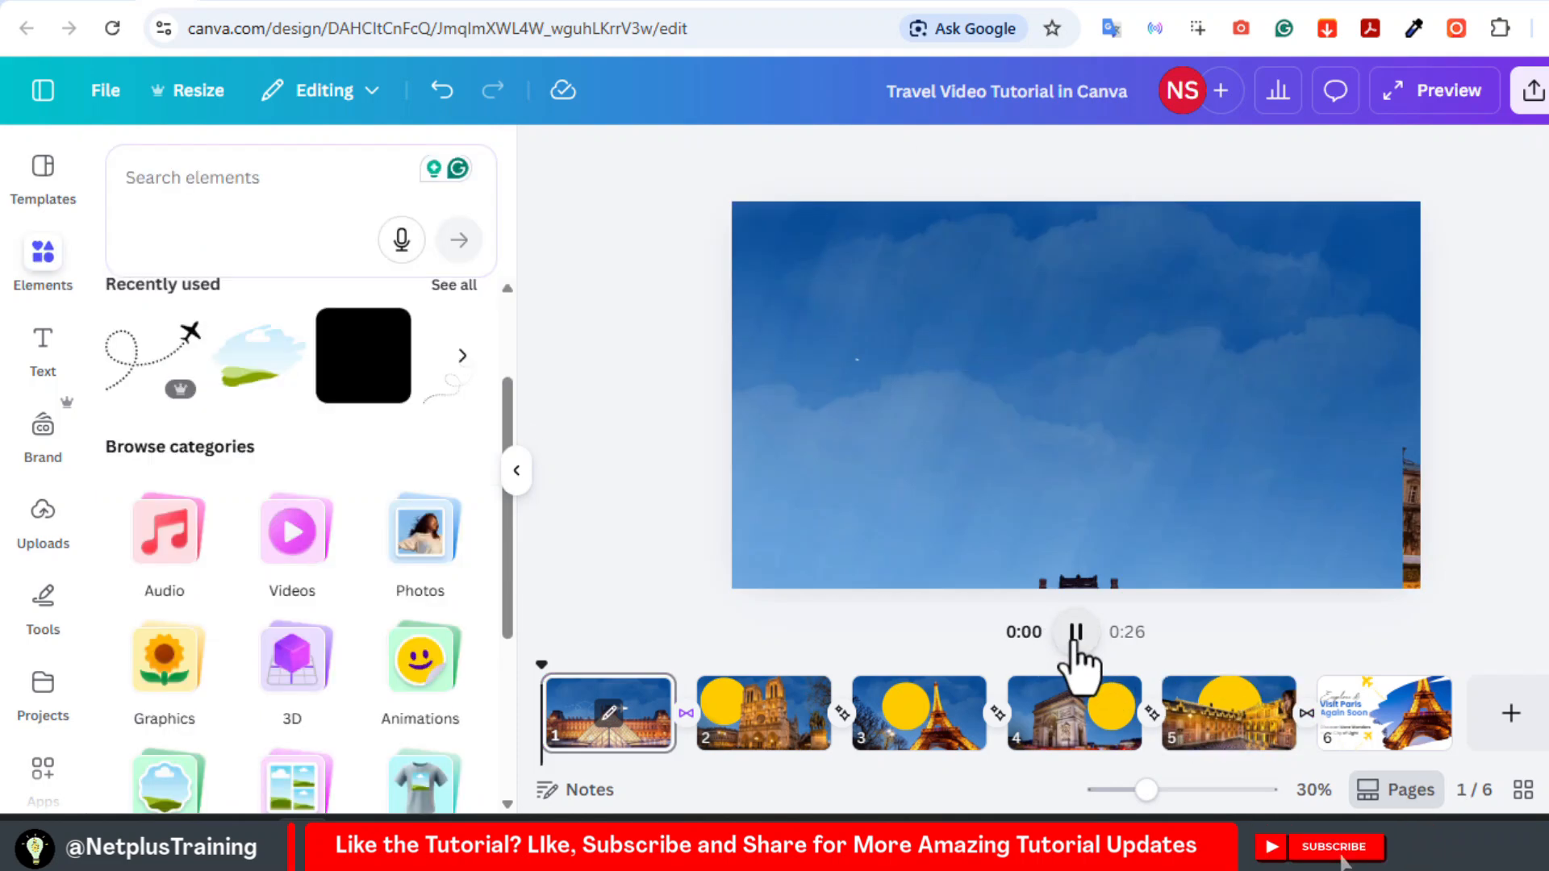
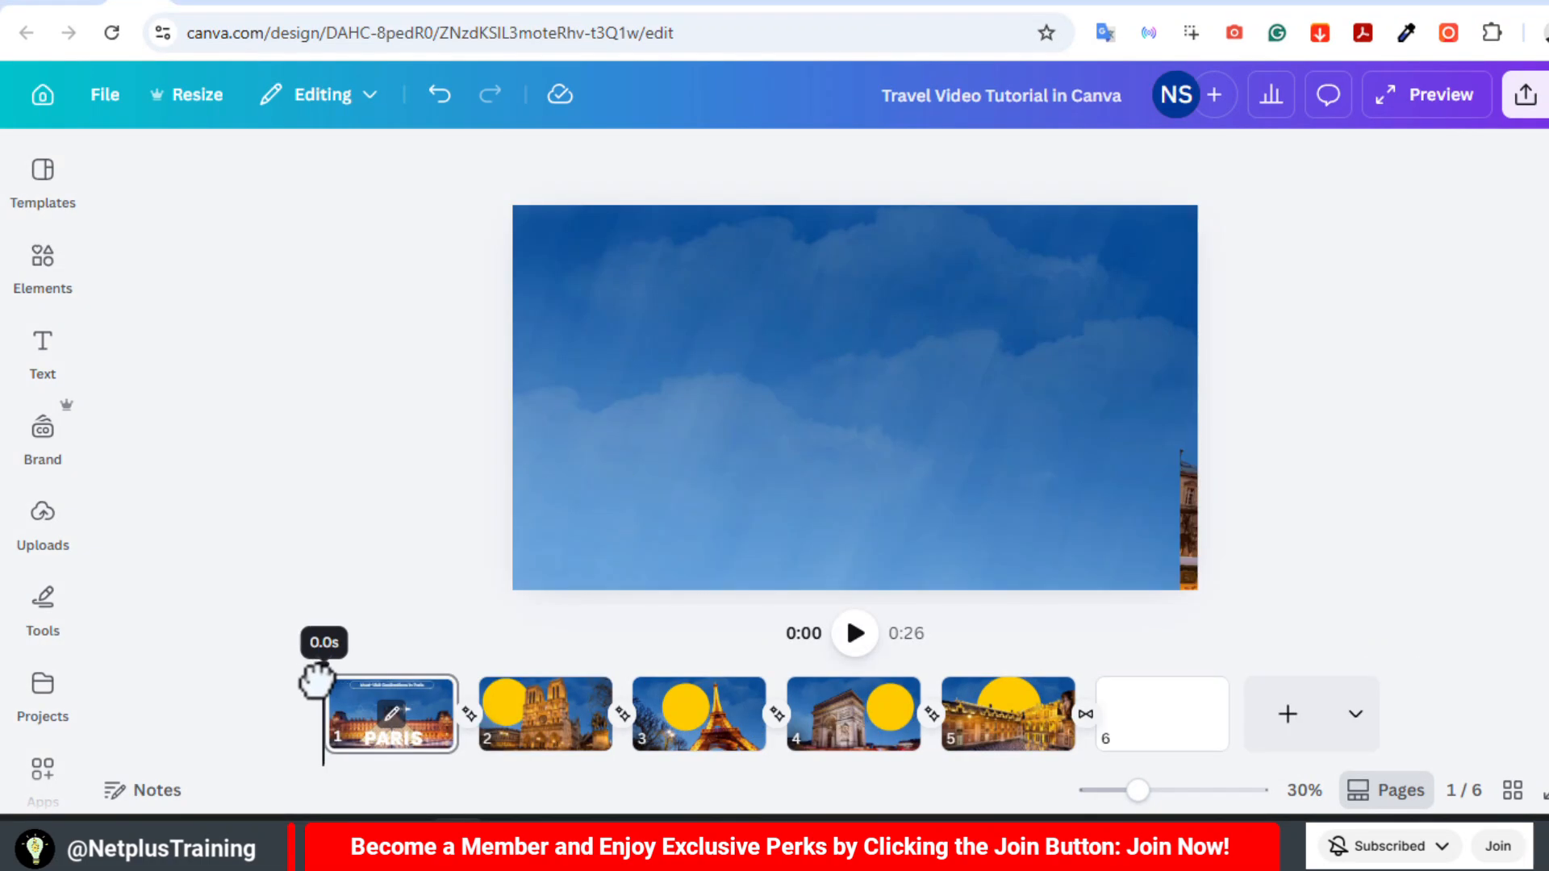
{"action": "mouse_move", "coordinate": [317, 680]}
{"action": "left_mouse_down"}
{"action": "mouse_move", "coordinate": [339, 669]}
{"action": "mouse_move", "coordinate": [316, 678]}
{"action": "left_mouse_up"}
{"action": "left_click", "coordinate": [399, 720]}
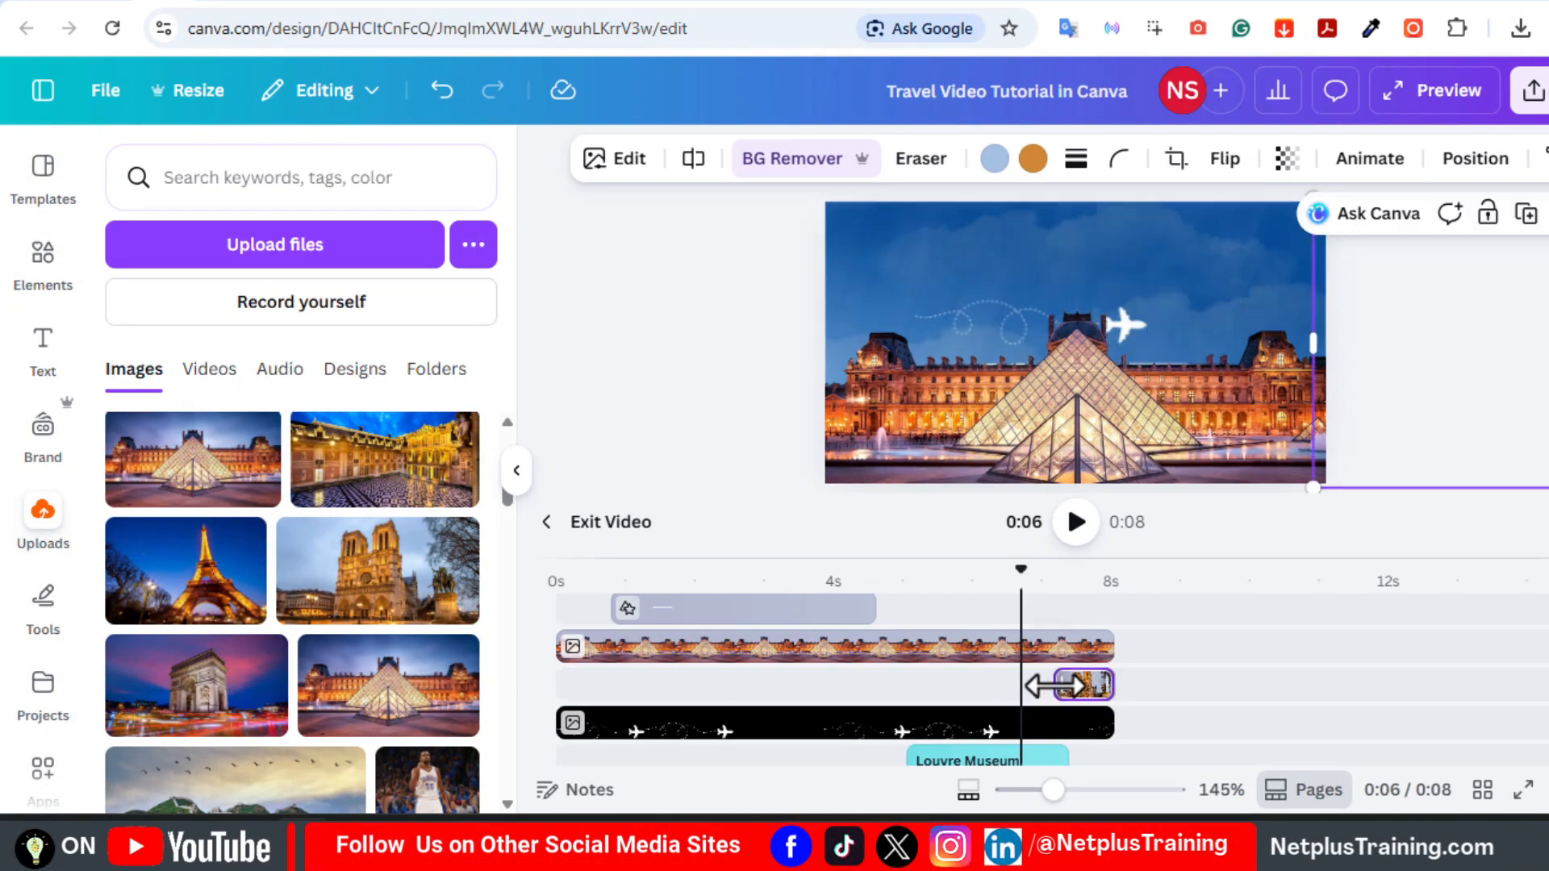
{"action": "left_click_drag", "start_coordinate": [1022, 577], "coordinate": [1065, 595]}
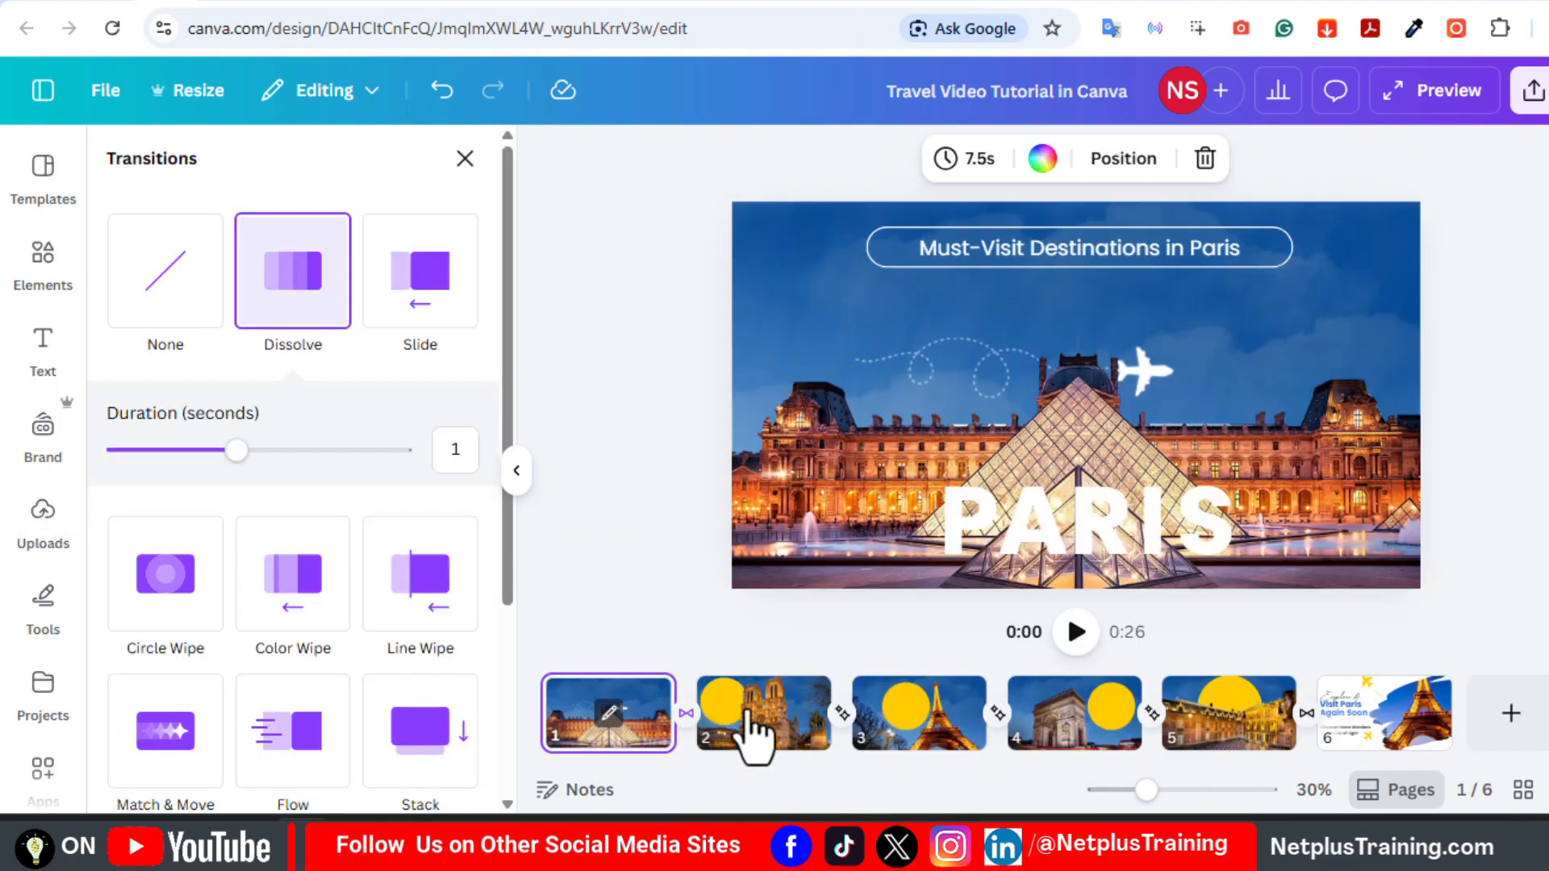
- Open page 2's timeline, trim the start of the Notre-Dame Cathedral title to about 3.3 s long, and scrub to its entrance
{"action": "left_click", "coordinate": [747, 710]}
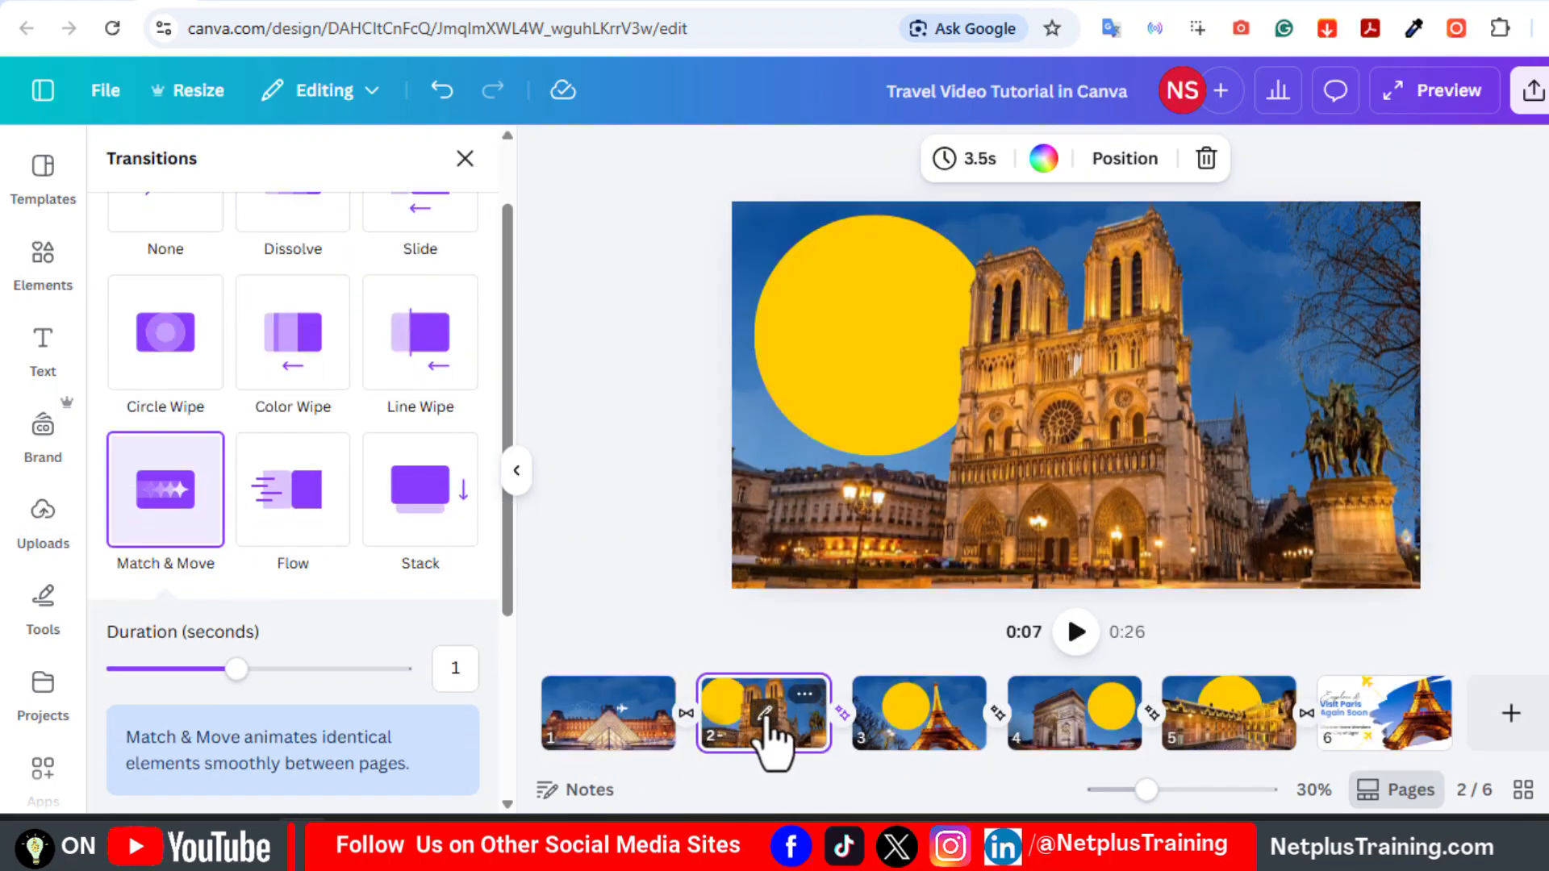
{"action": "left_click", "coordinate": [762, 718]}
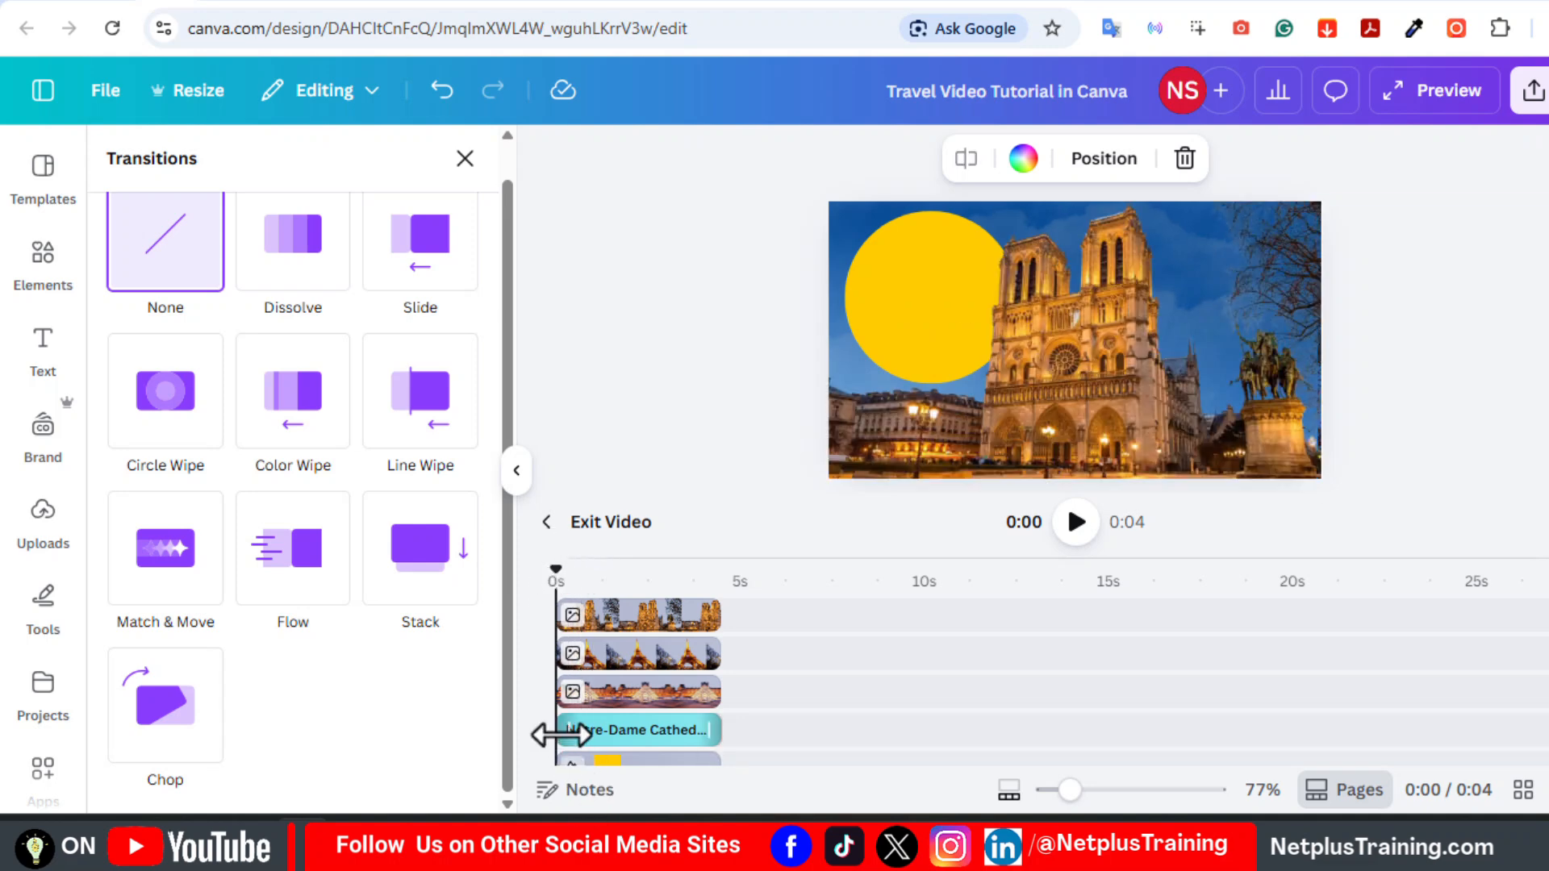
{"action": "mouse_move", "coordinate": [573, 734]}
{"action": "left_mouse_down"}
{"action": "mouse_move", "coordinate": [586, 734]}
{"action": "mouse_move", "coordinate": [554, 733]}
{"action": "left_mouse_up"}
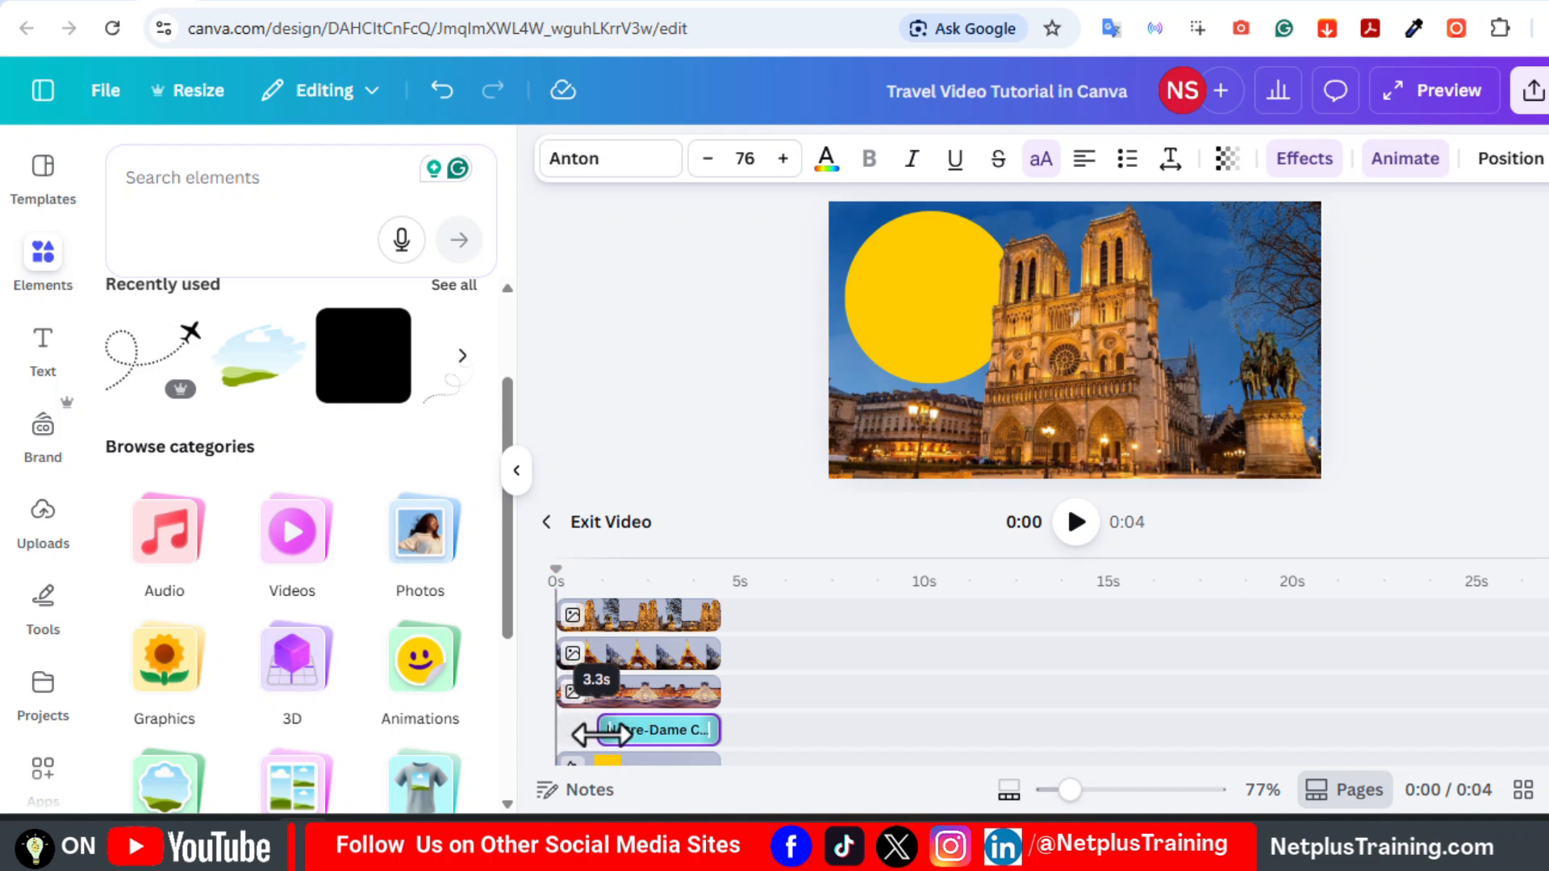
{"action": "left_click_drag", "start_coordinate": [558, 579], "coordinate": [594, 595]}
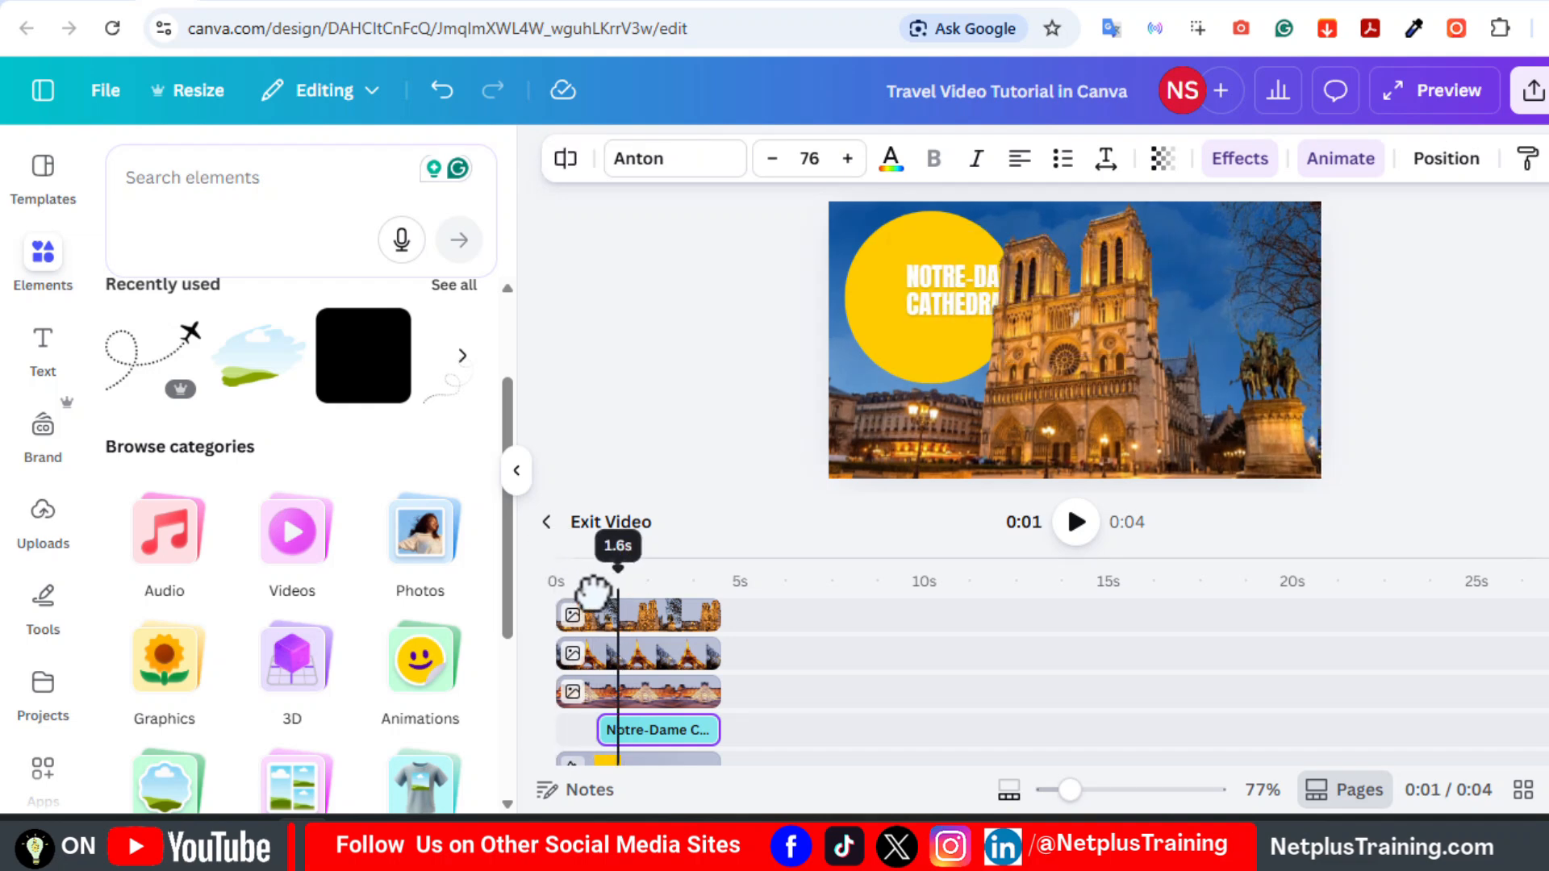
- On page 3's timeline, trim the start of the Eiffel Tower title so it lasts about 3.4 s
{"action": "left_click", "coordinate": [548, 522]}
{"action": "left_click", "coordinate": [912, 726]}
{"action": "left_click", "coordinate": [918, 714]}
{"action": "left_click", "coordinate": [564, 730]}
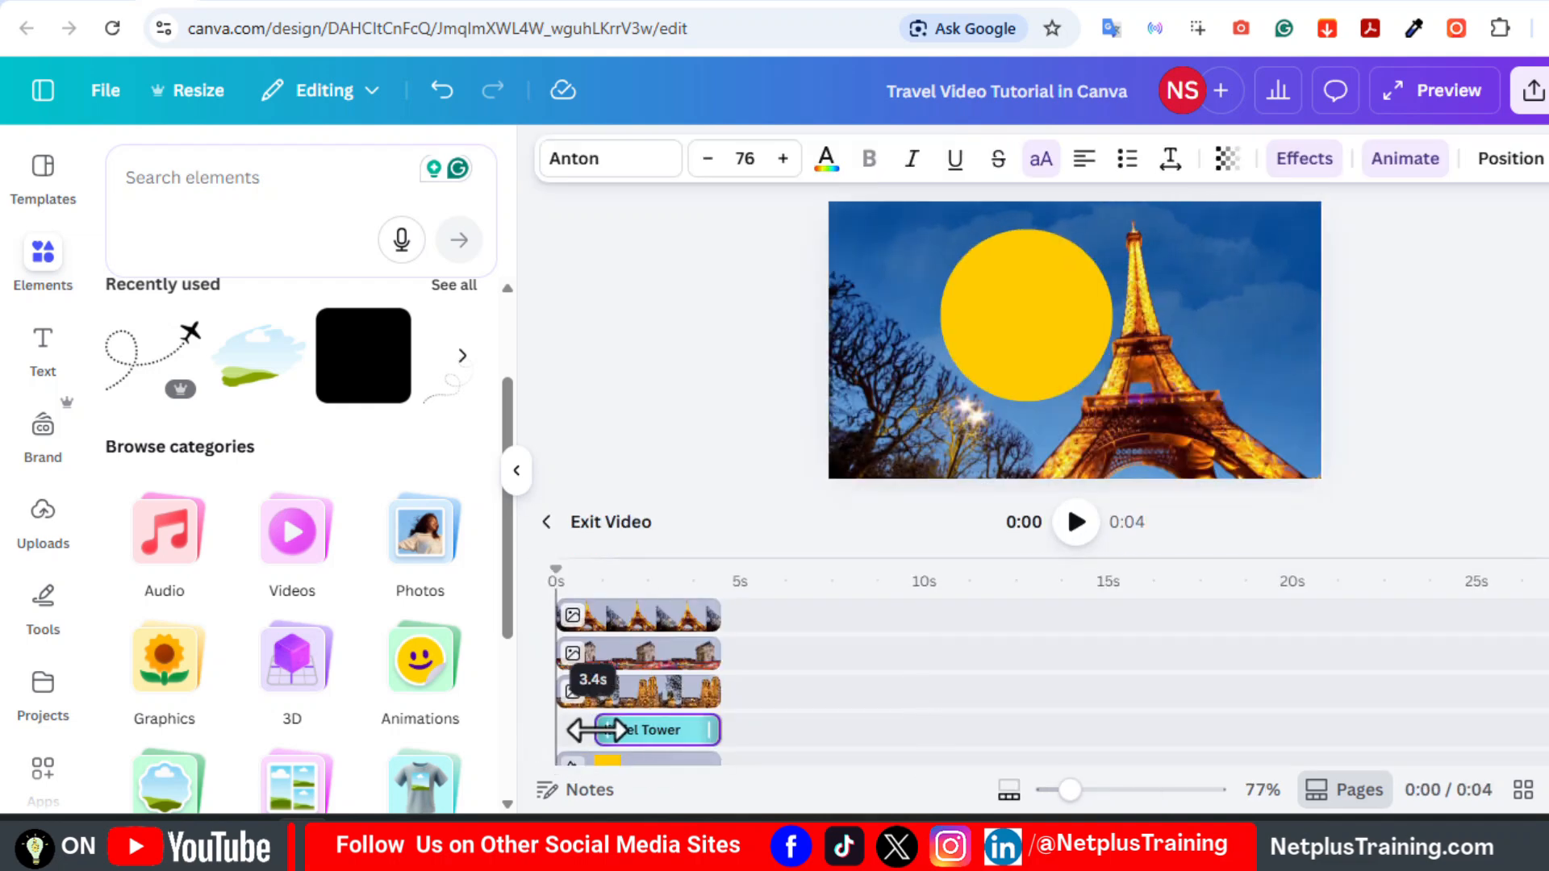
- Trim the start of the title text on pages 4 and 5 so each title enters after its page begins
{"action": "left_click", "coordinate": [546, 522]}
{"action": "left_click", "coordinate": [1080, 724]}
{"action": "left_click", "coordinate": [580, 729]}
{"action": "left_click", "coordinate": [548, 522]}
{"action": "left_click", "coordinate": [1222, 722]}
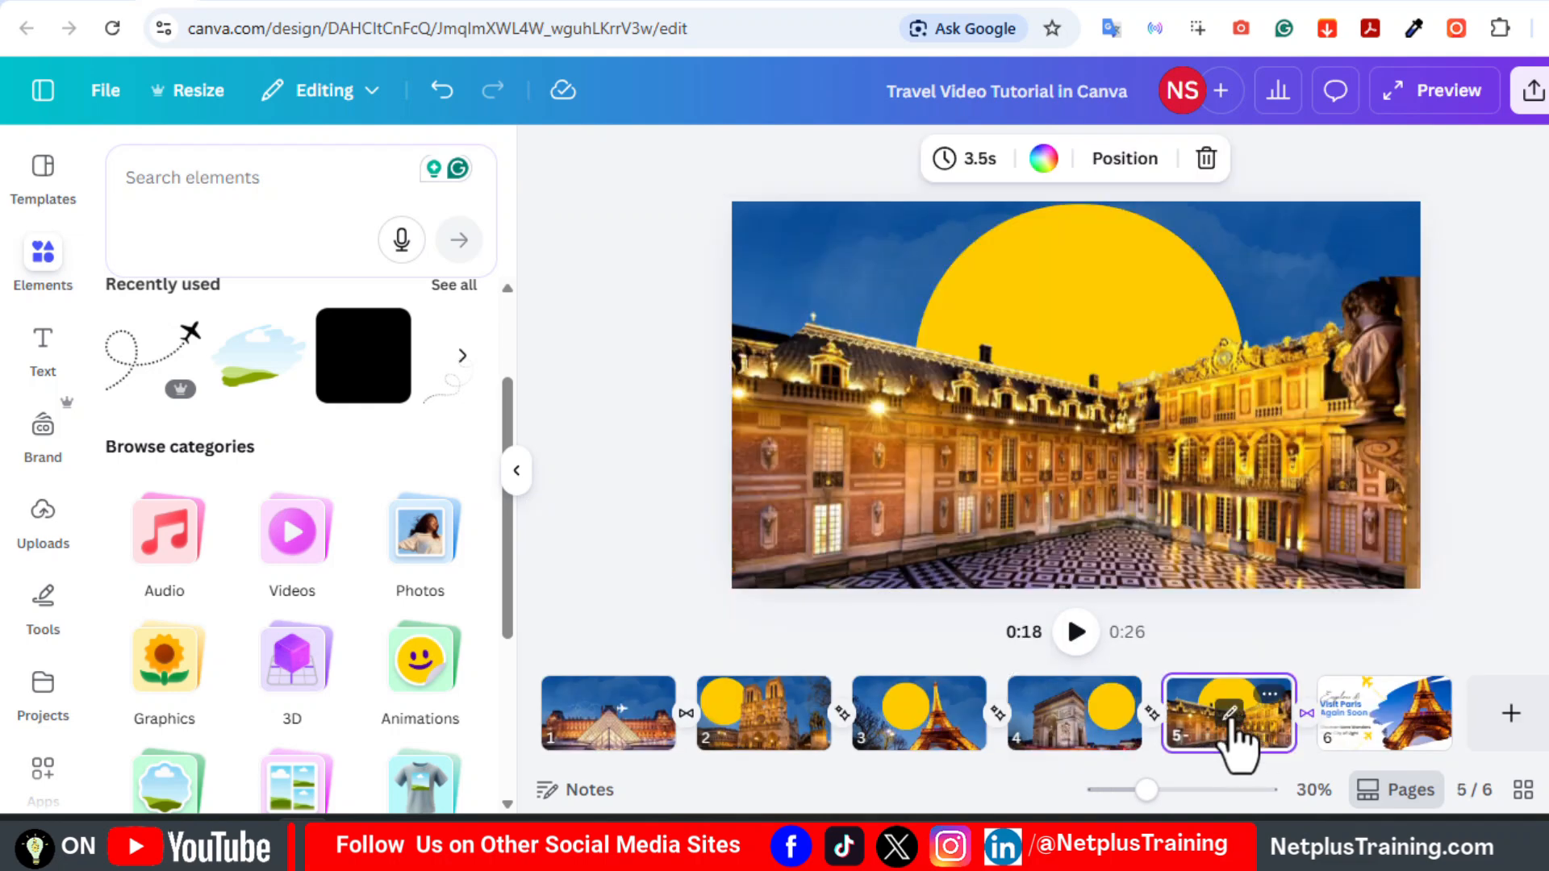
{"action": "left_click", "coordinate": [594, 728]}
- Open the closing page's timeline and apply a Wipe animation on both enter and exit to the Eiffel Tower photo
{"action": "left_click", "coordinate": [548, 522]}
{"action": "left_click", "coordinate": [1371, 726]}
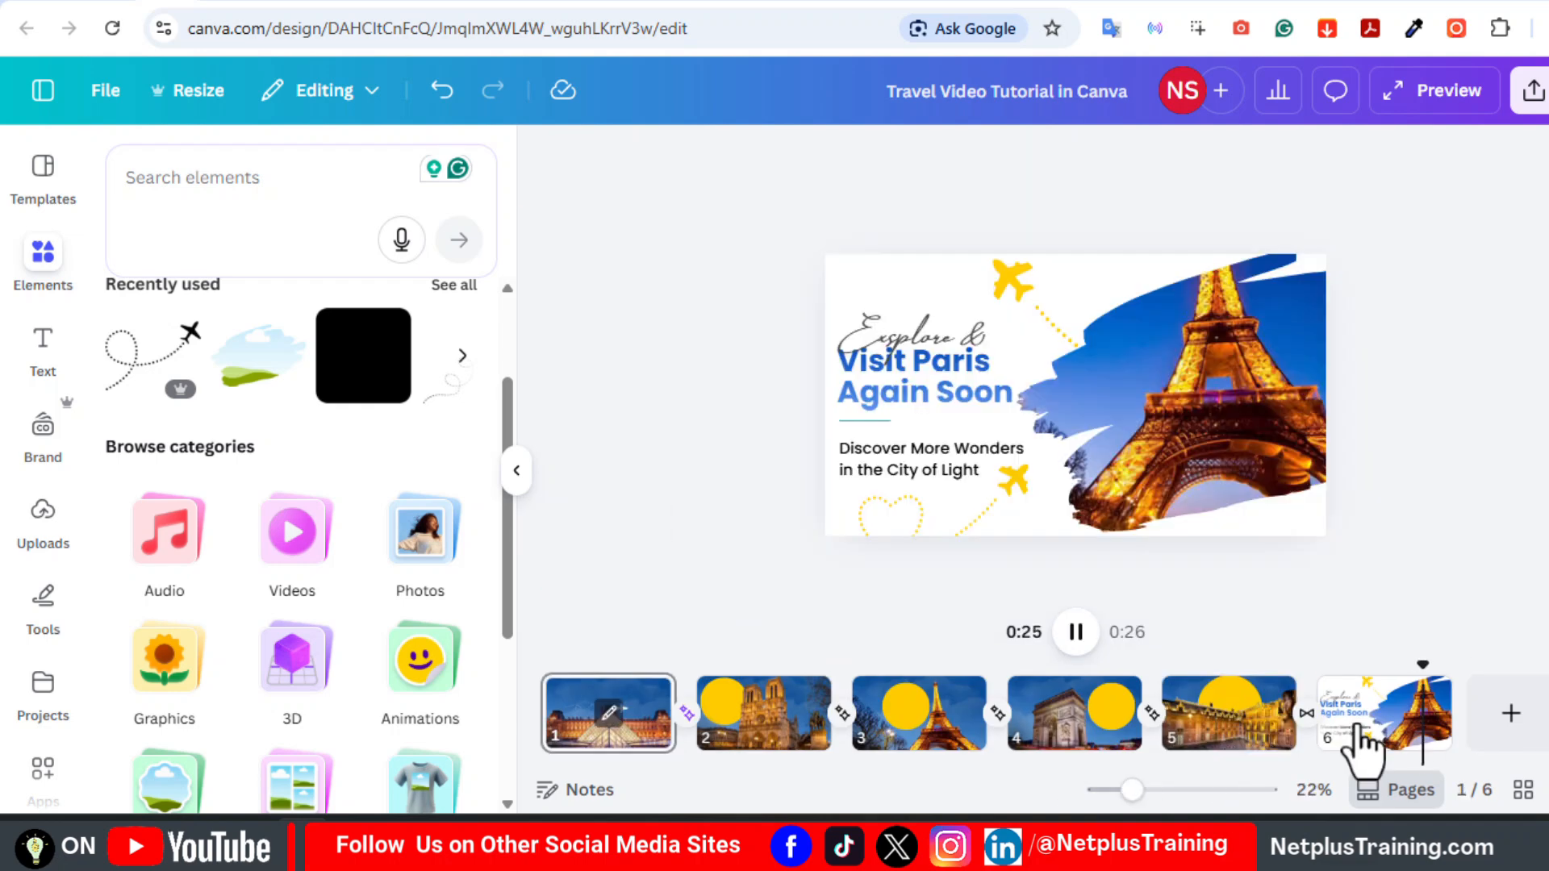
{"action": "left_click", "coordinate": [1386, 714]}
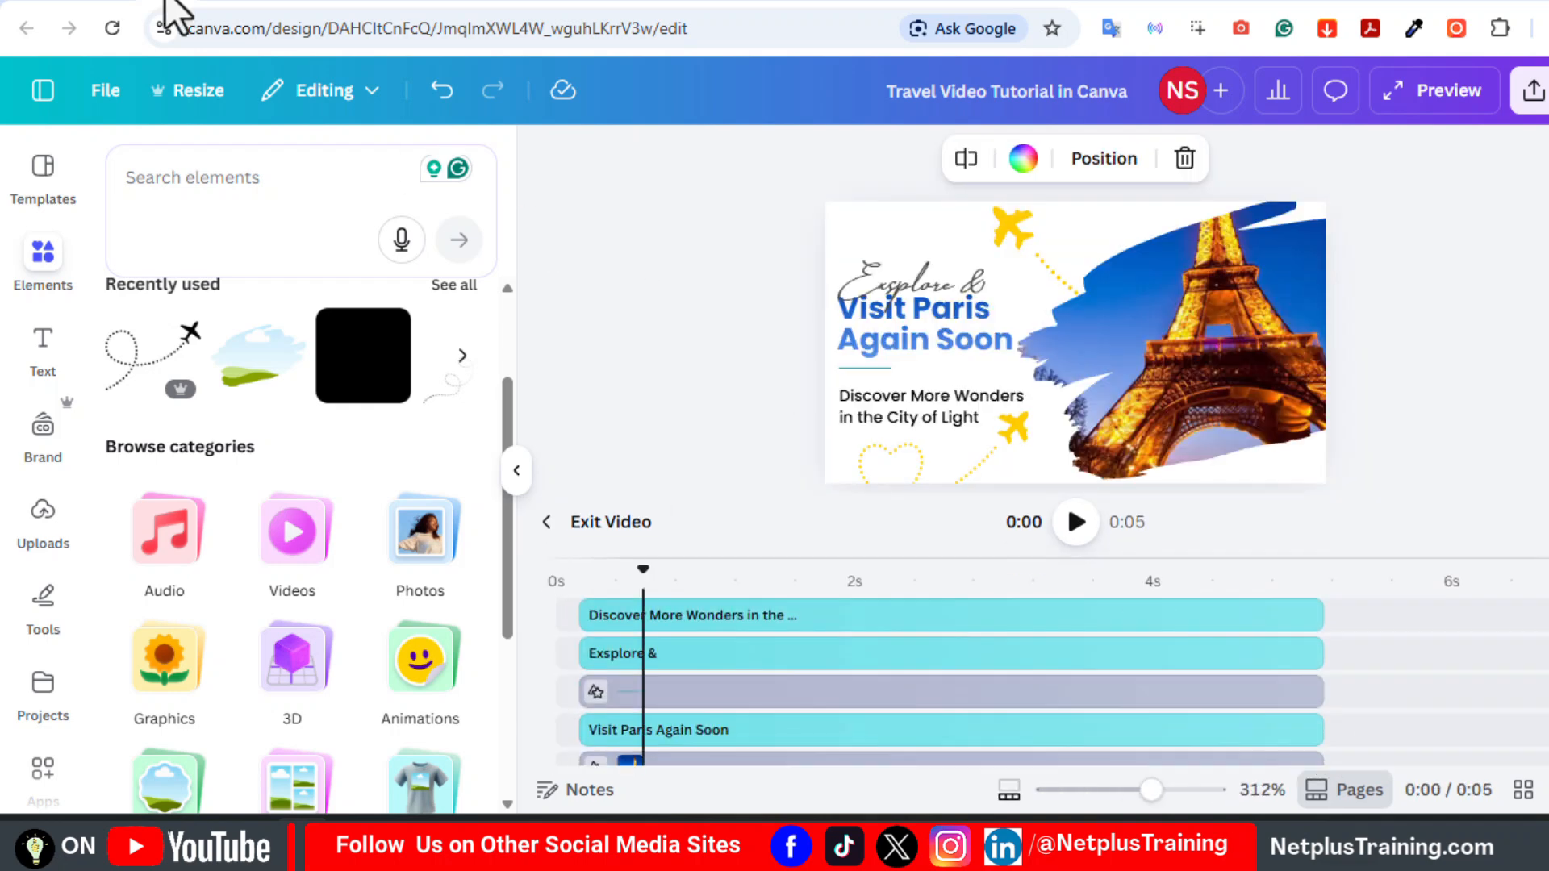
{"action": "left_click", "coordinate": [1186, 327]}
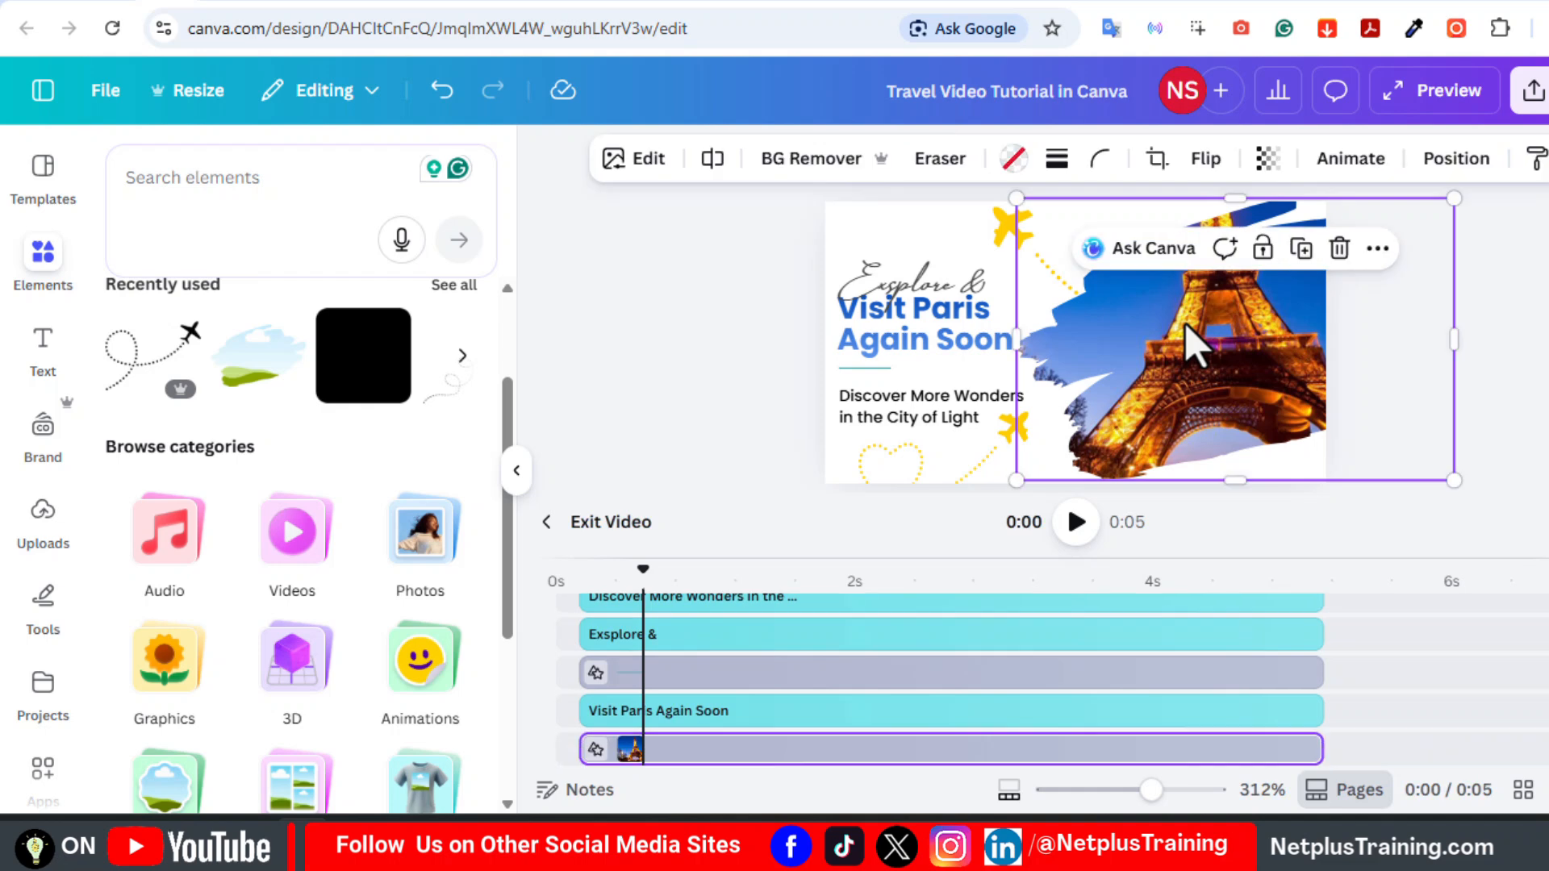
{"action": "left_click", "coordinate": [1351, 161]}
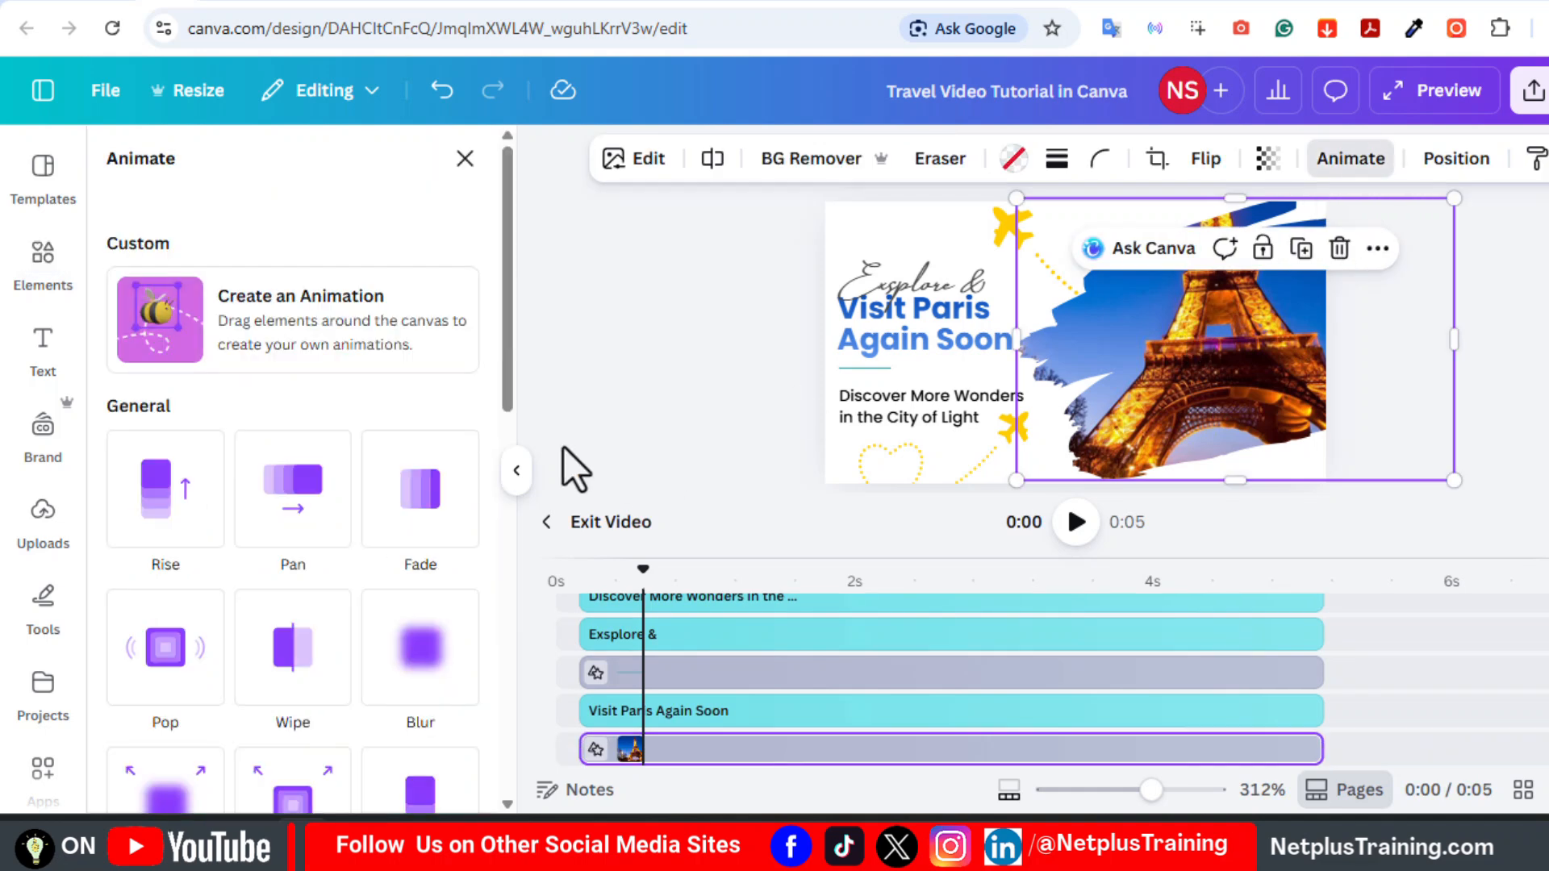
{"action": "left_click_drag", "start_coordinate": [508, 384], "coordinate": [511, 529]}
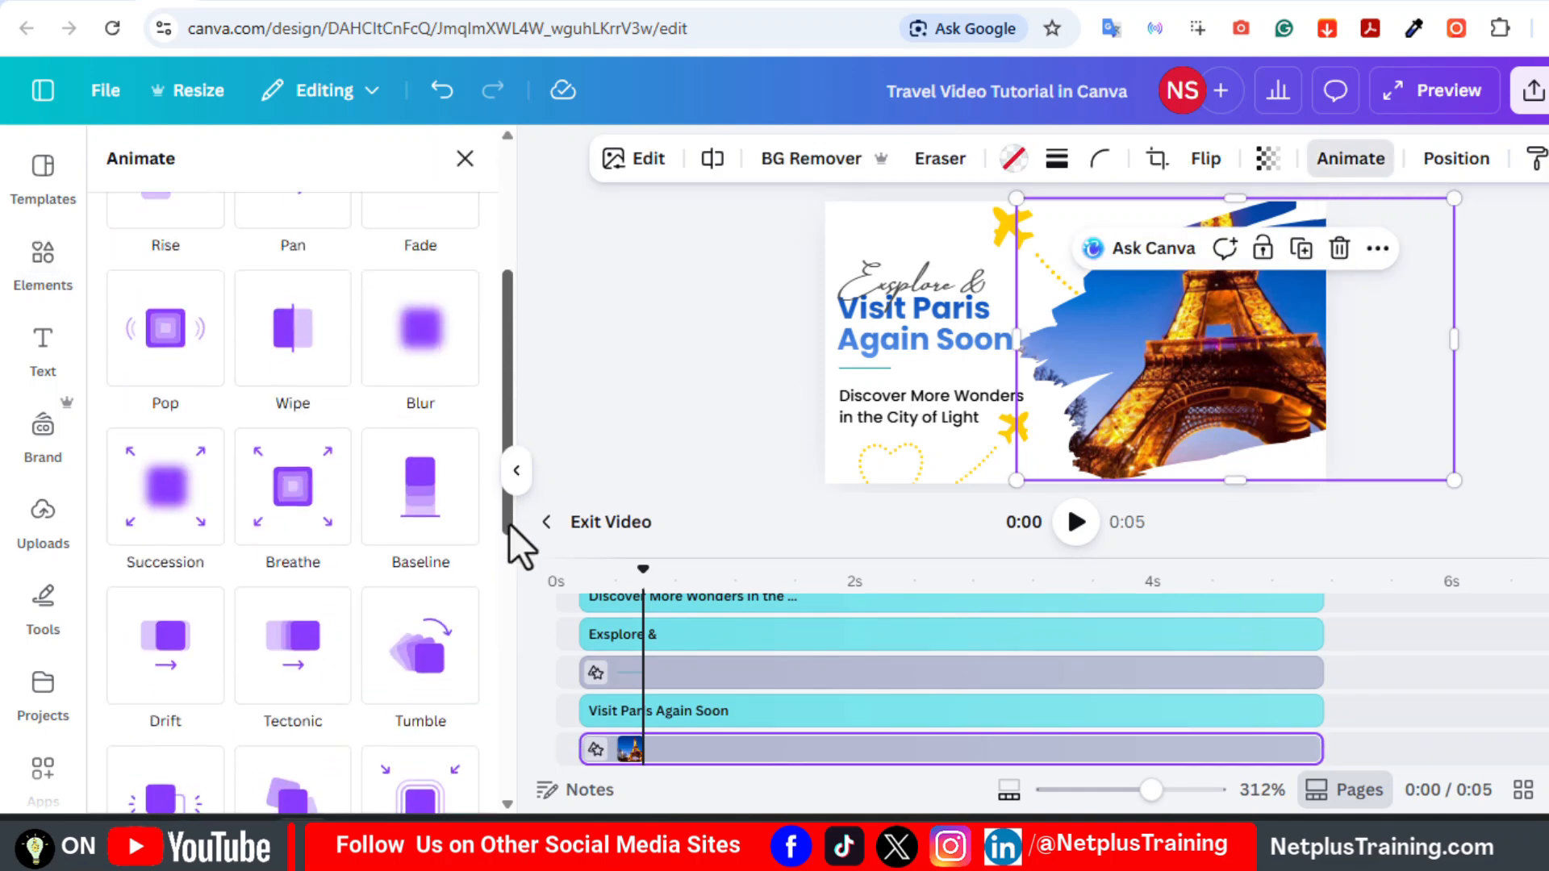
{"action": "left_click", "coordinate": [307, 373]}
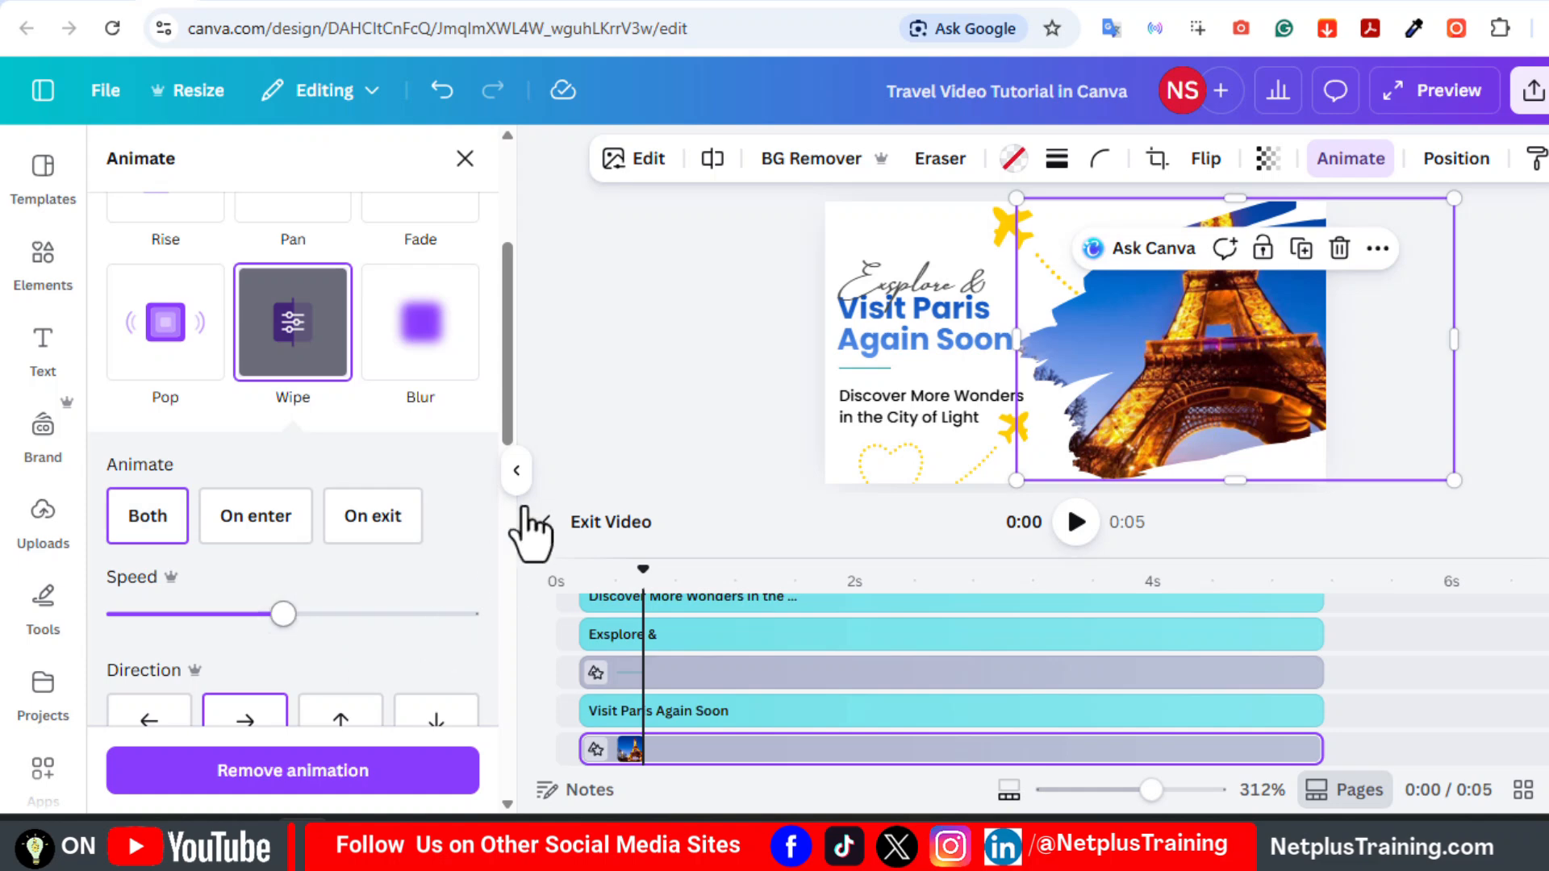
- Apply Wipe animations to the closing page's two yellow airplane graphics, the upper one wiping left and the lower one wiping right
{"action": "left_click", "coordinate": [1014, 228]}
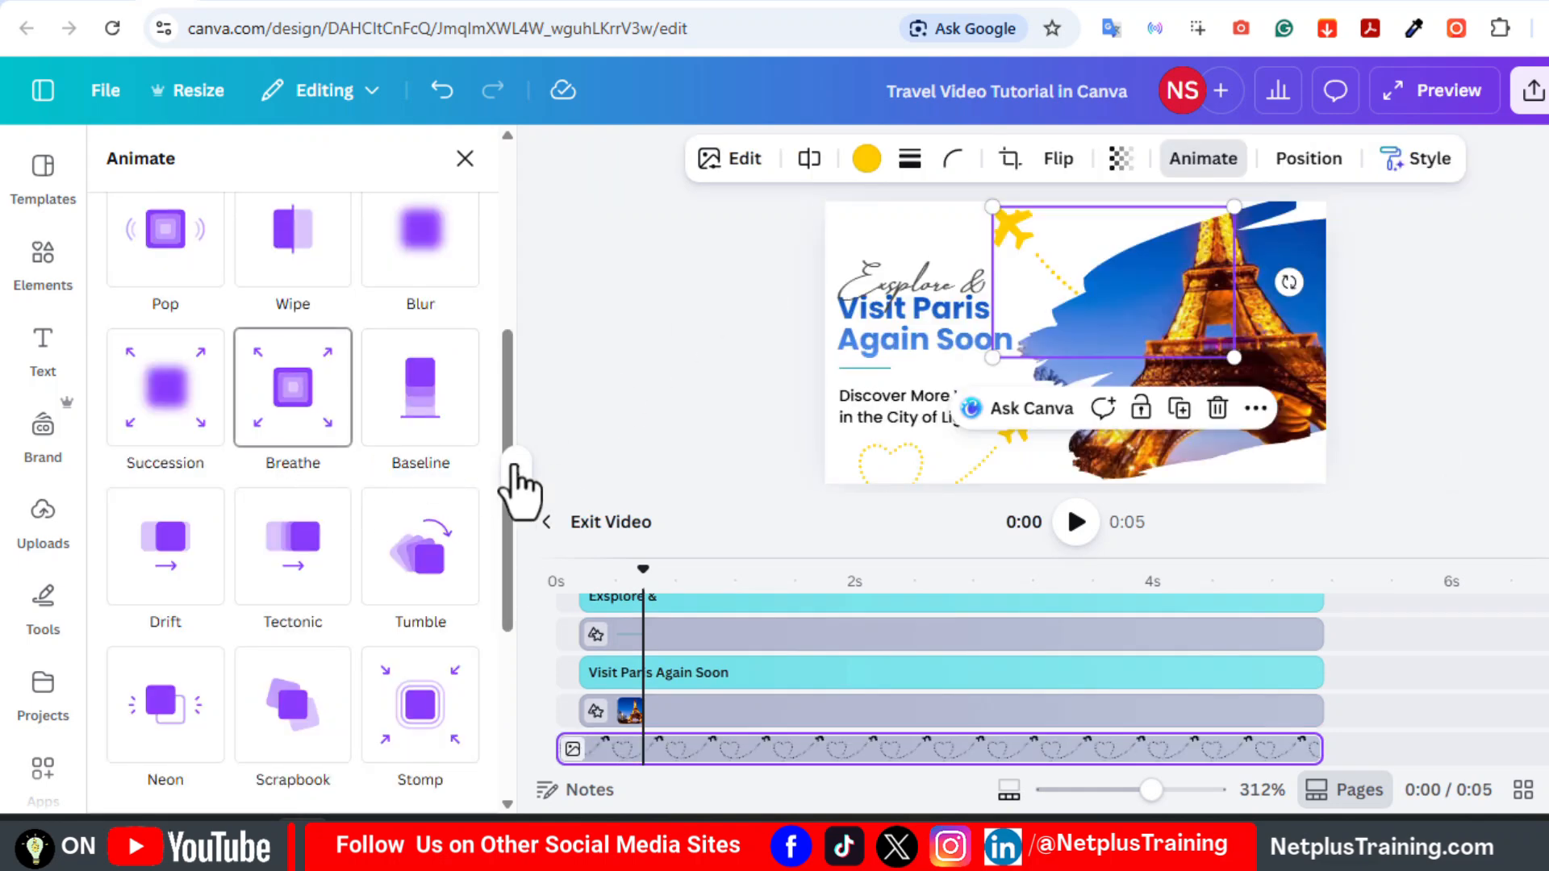
{"action": "left_click", "coordinate": [293, 266]}
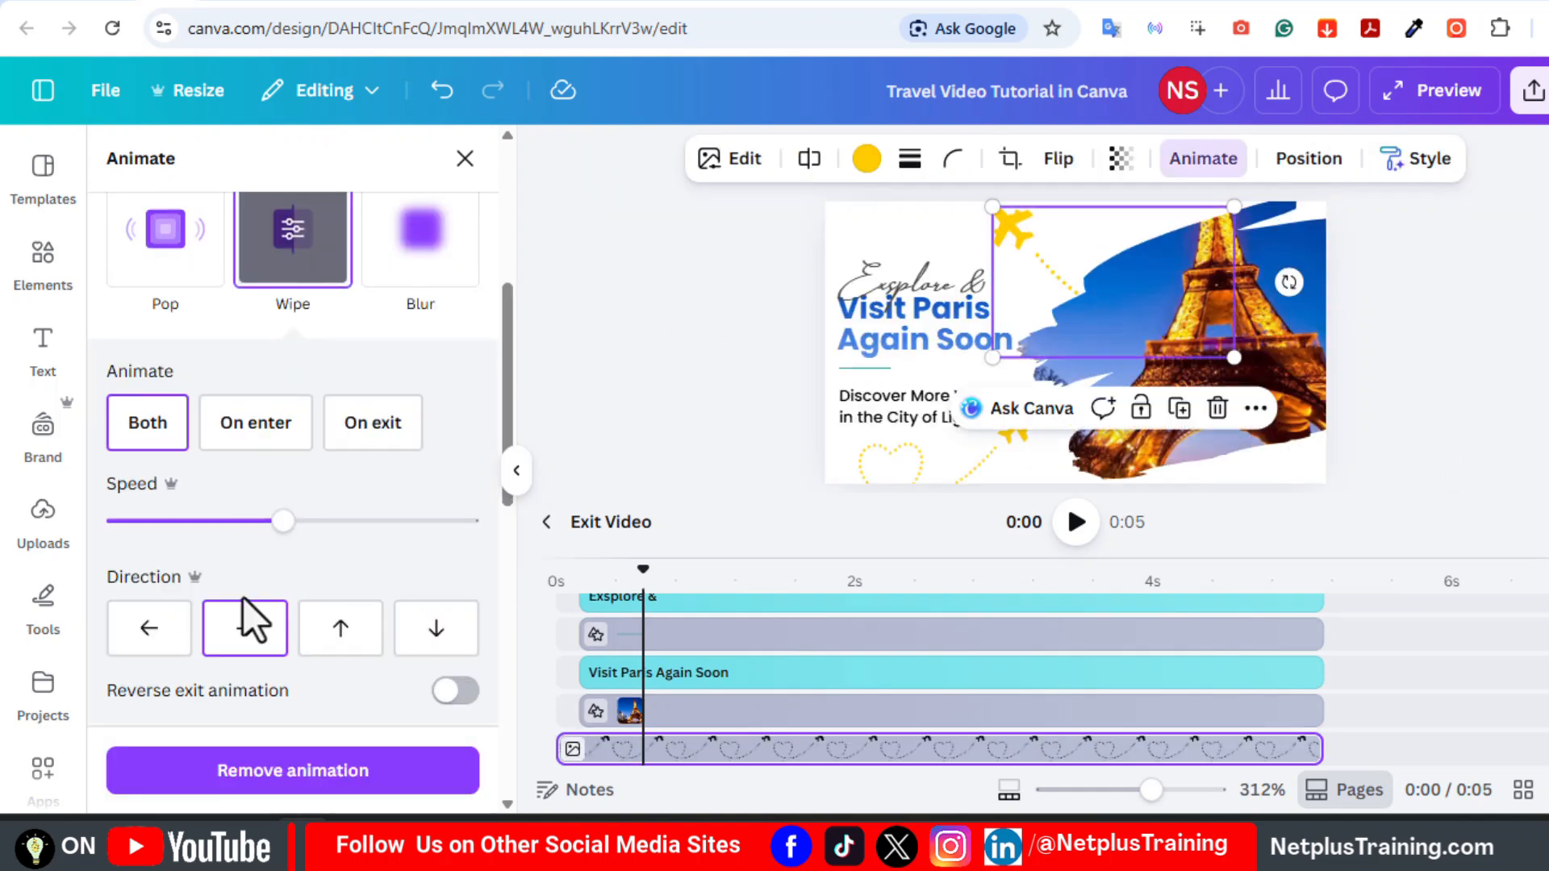
{"action": "left_click", "coordinate": [156, 651]}
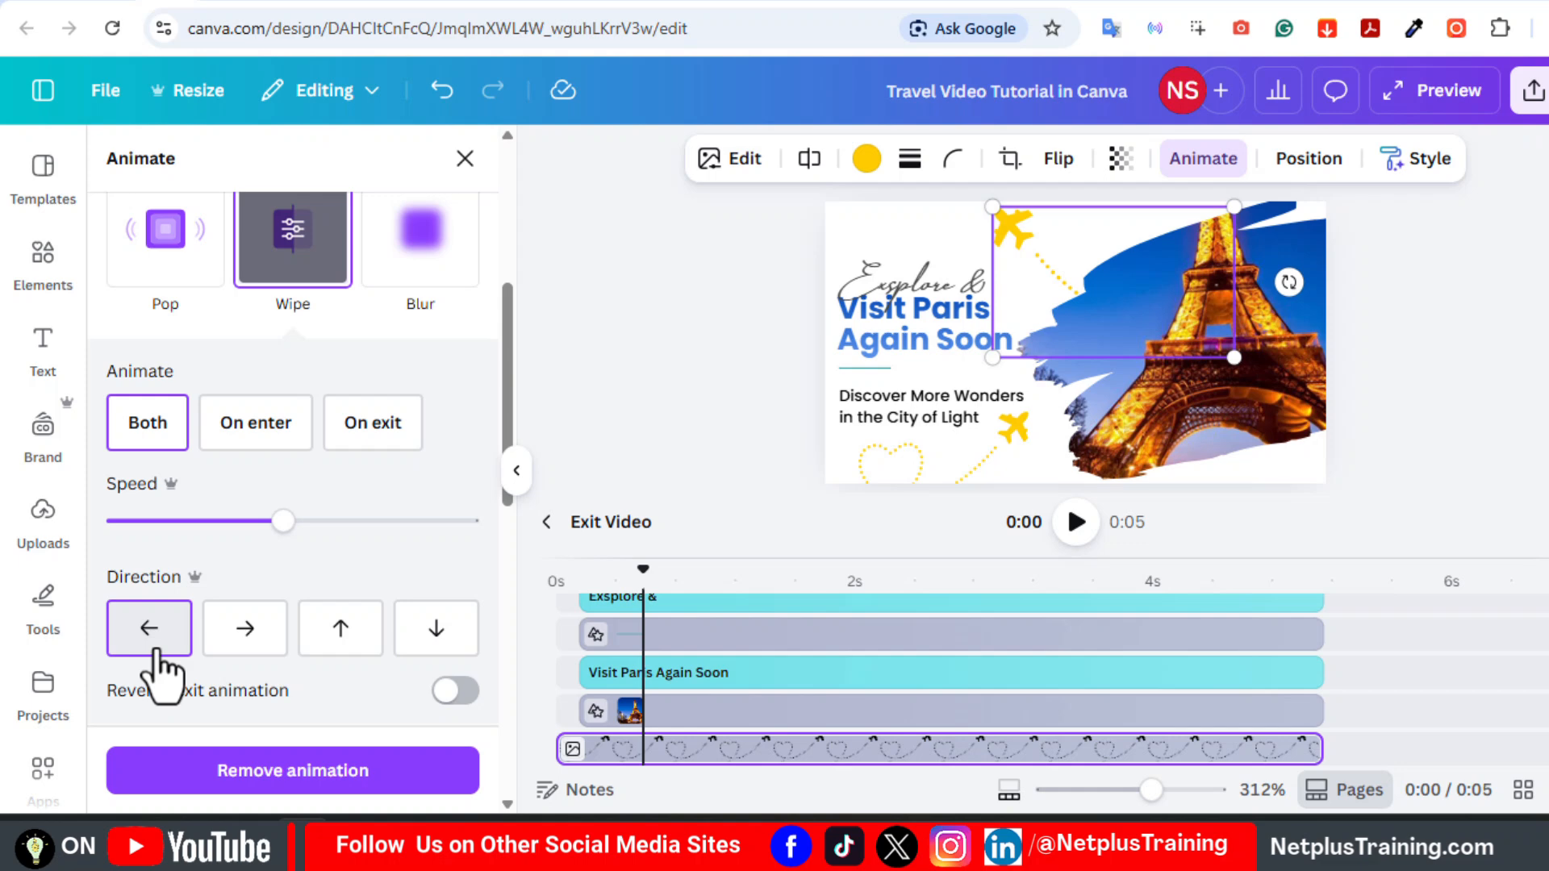
{"action": "left_click", "coordinate": [913, 471]}
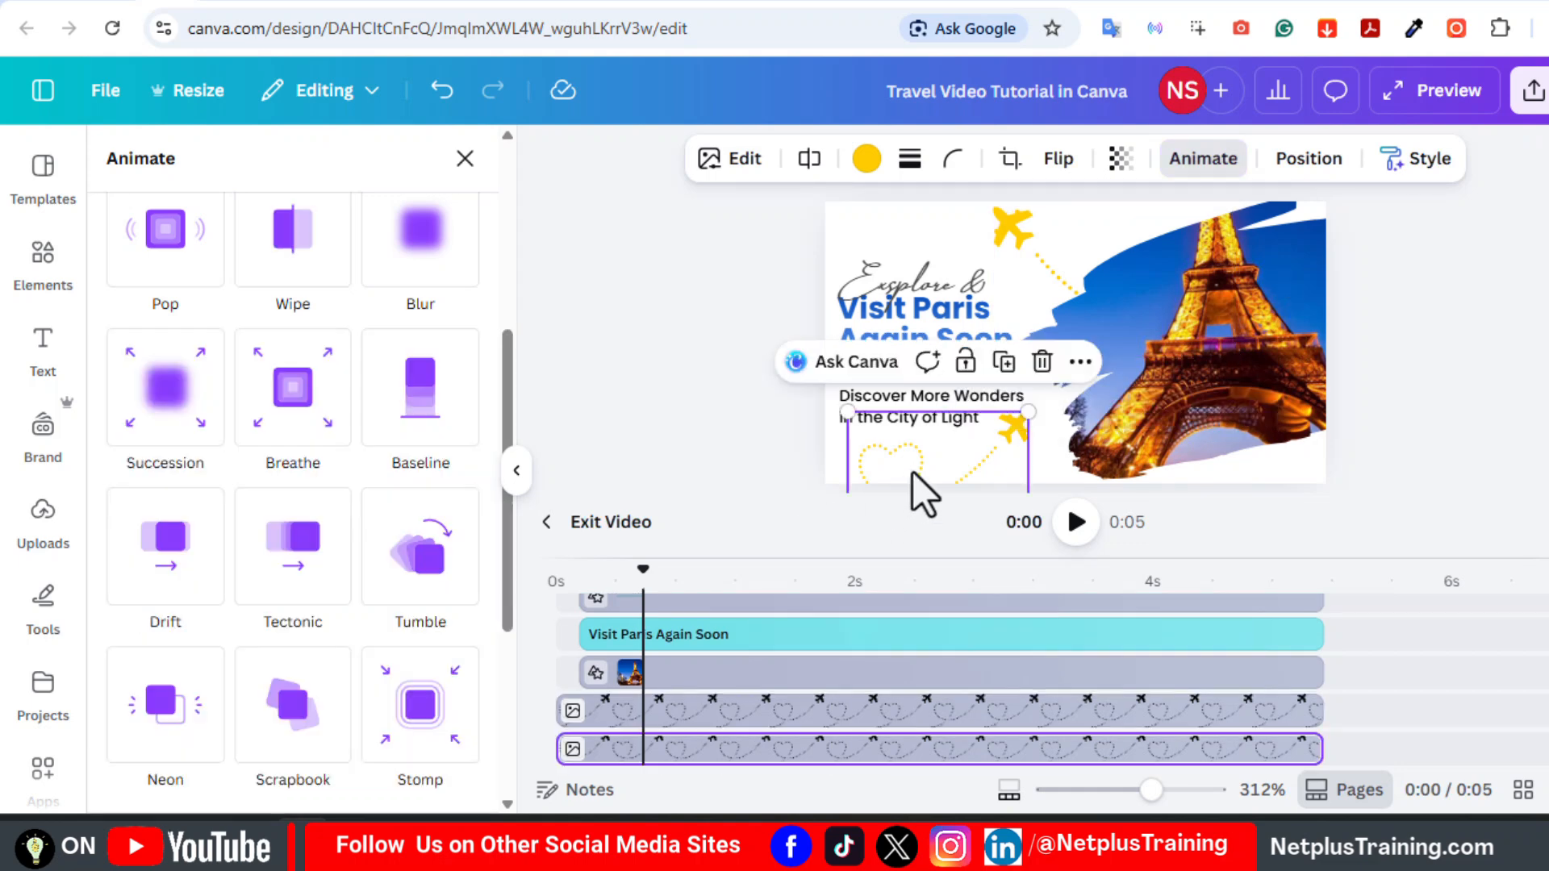
{"action": "left_click", "coordinate": [293, 299]}
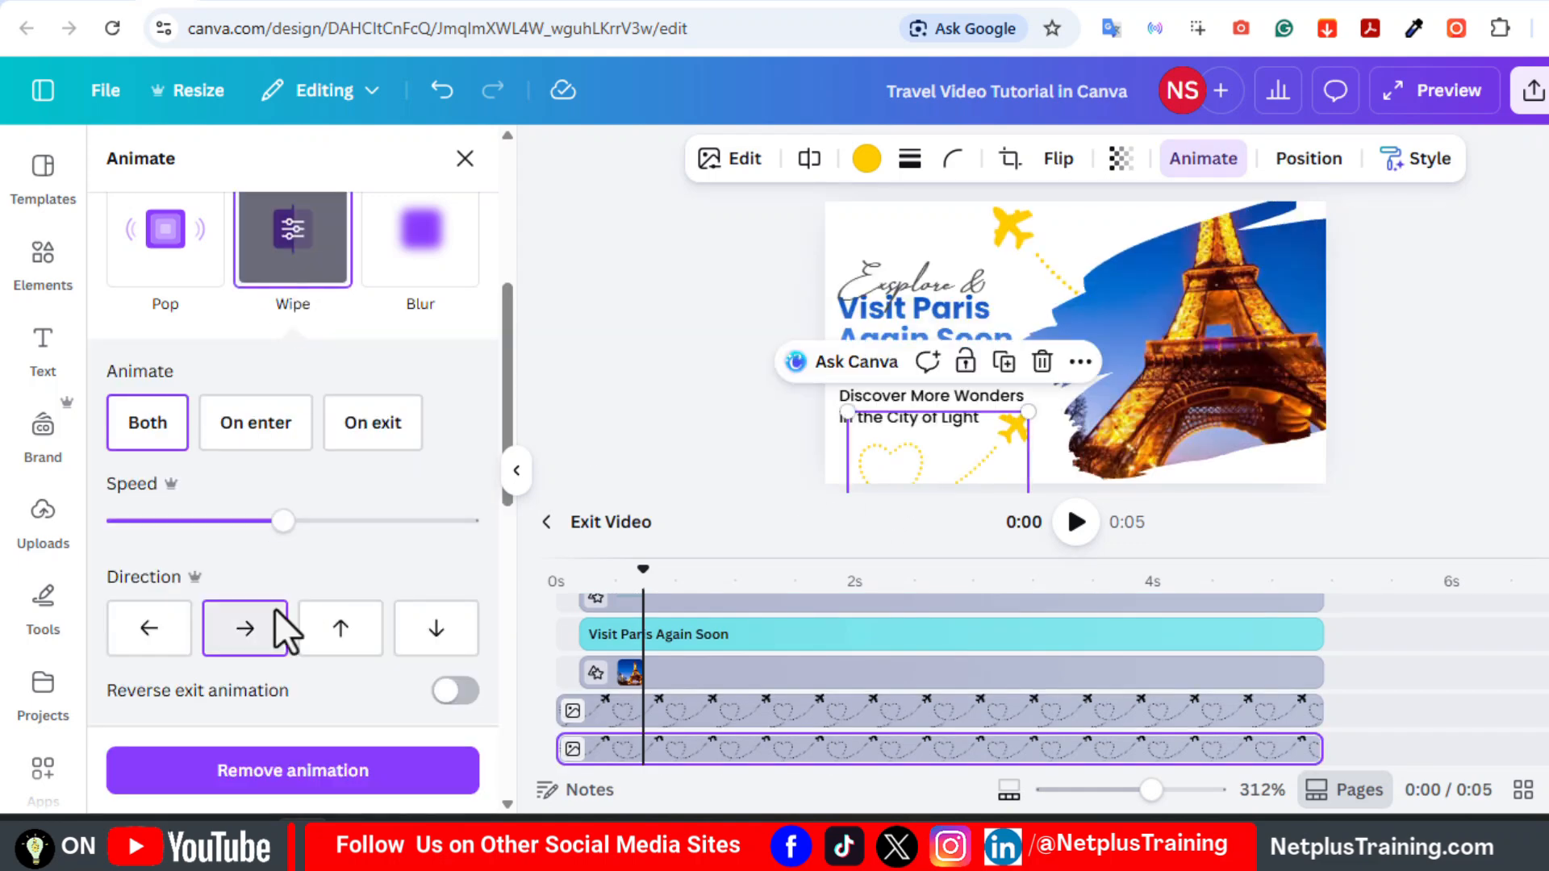
{"action": "left_click", "coordinate": [248, 638]}
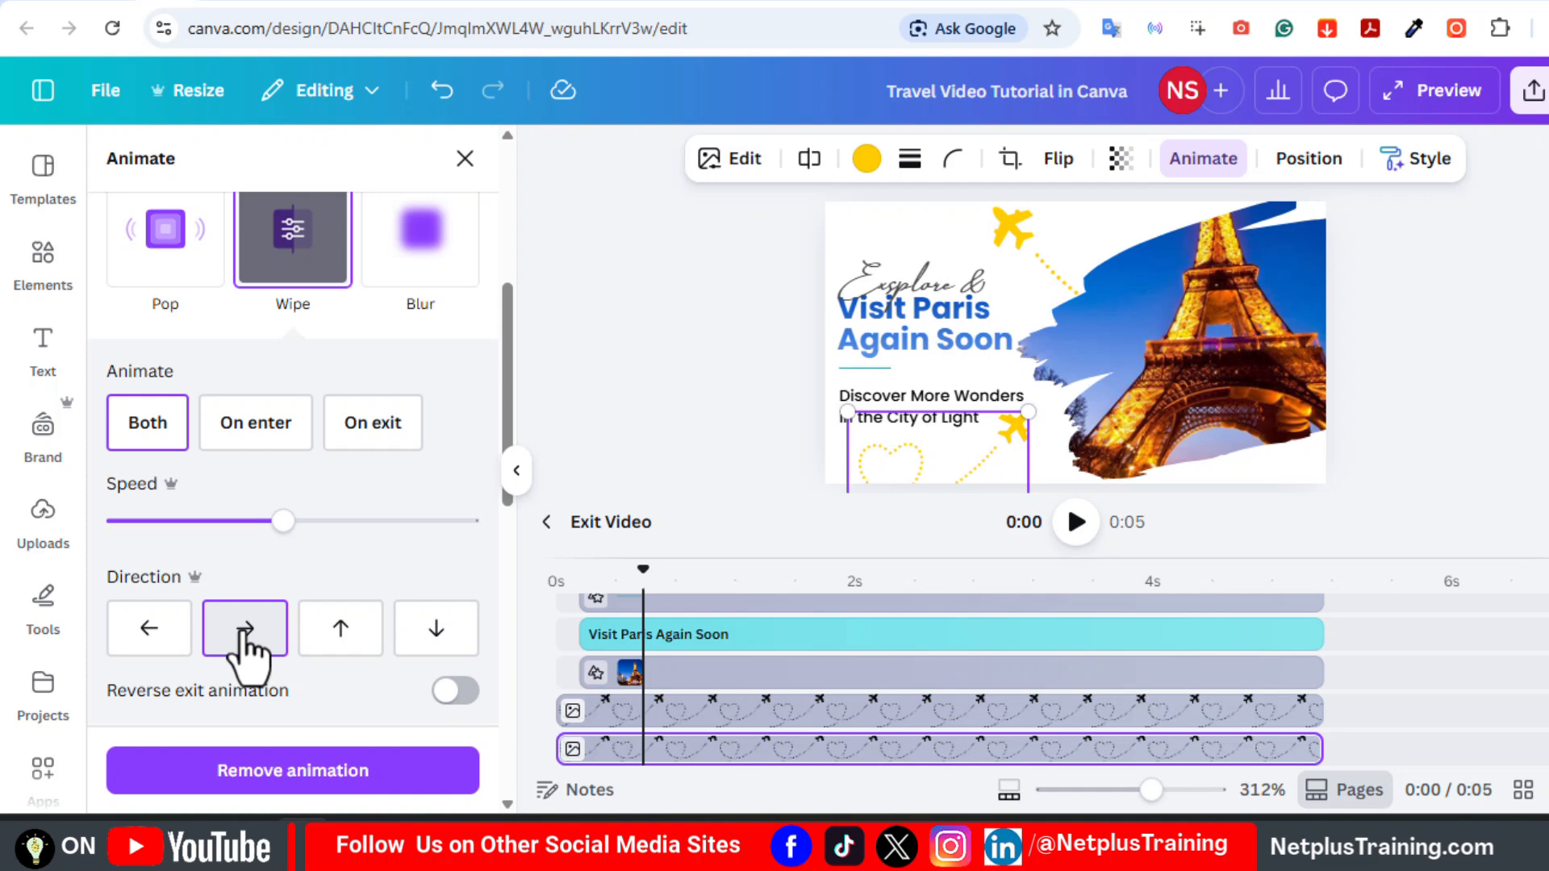
- Apply Wipe animations to the closing page's "Exsplore &" and "Discover More Wonders in the City of Light" texts
{"action": "left_click", "coordinate": [886, 277]}
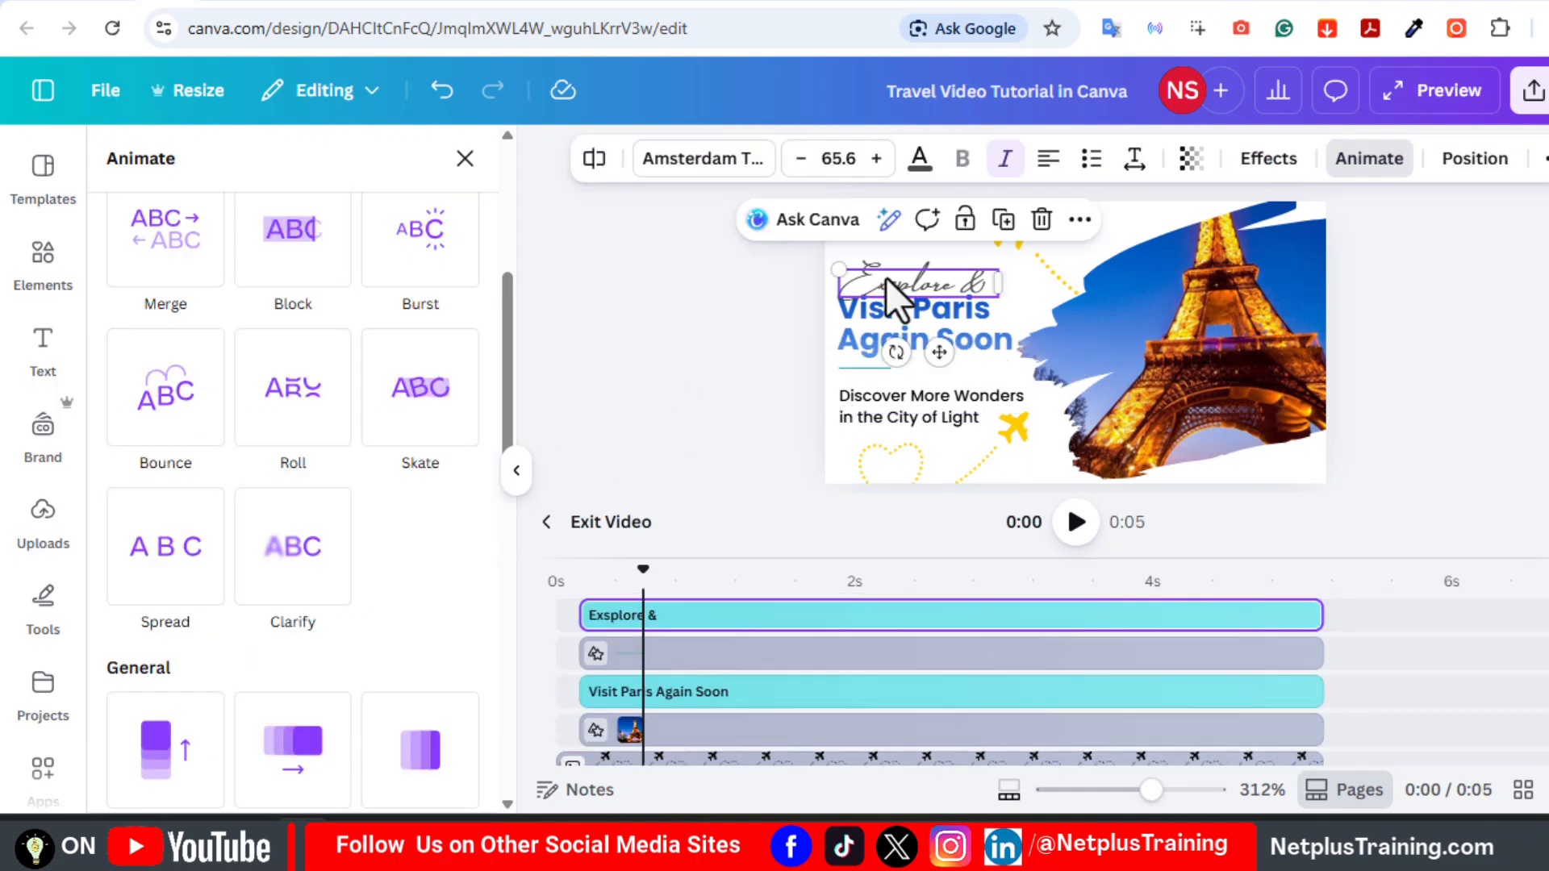
{"action": "left_click_drag", "start_coordinate": [506, 436], "coordinate": [511, 587]}
{"action": "left_click", "coordinate": [313, 468]}
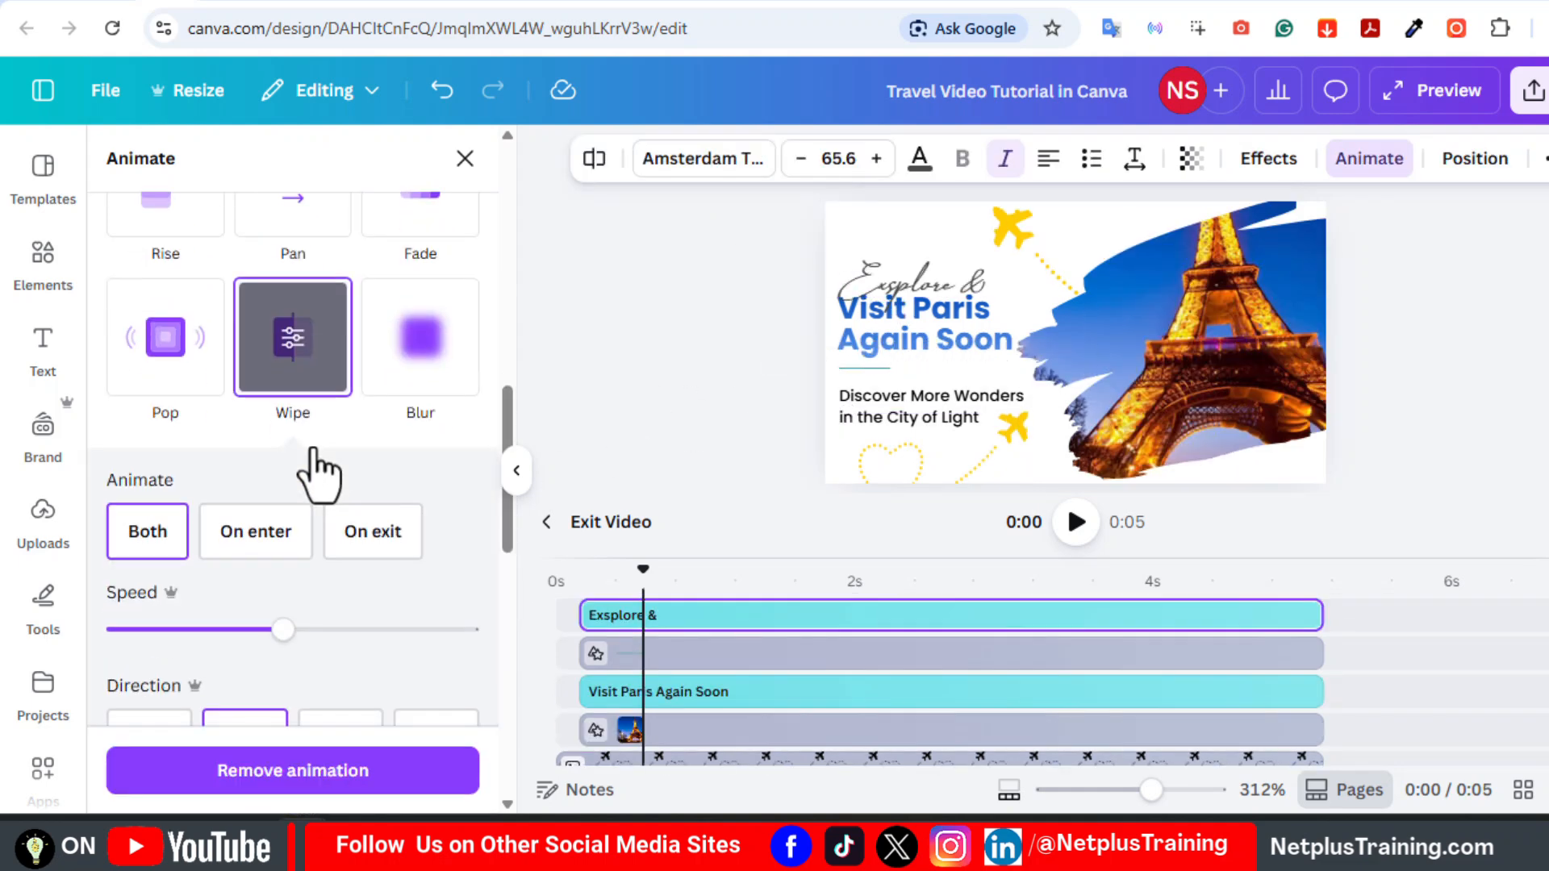
{"action": "left_click_drag", "start_coordinate": [513, 530], "coordinate": [519, 570]}
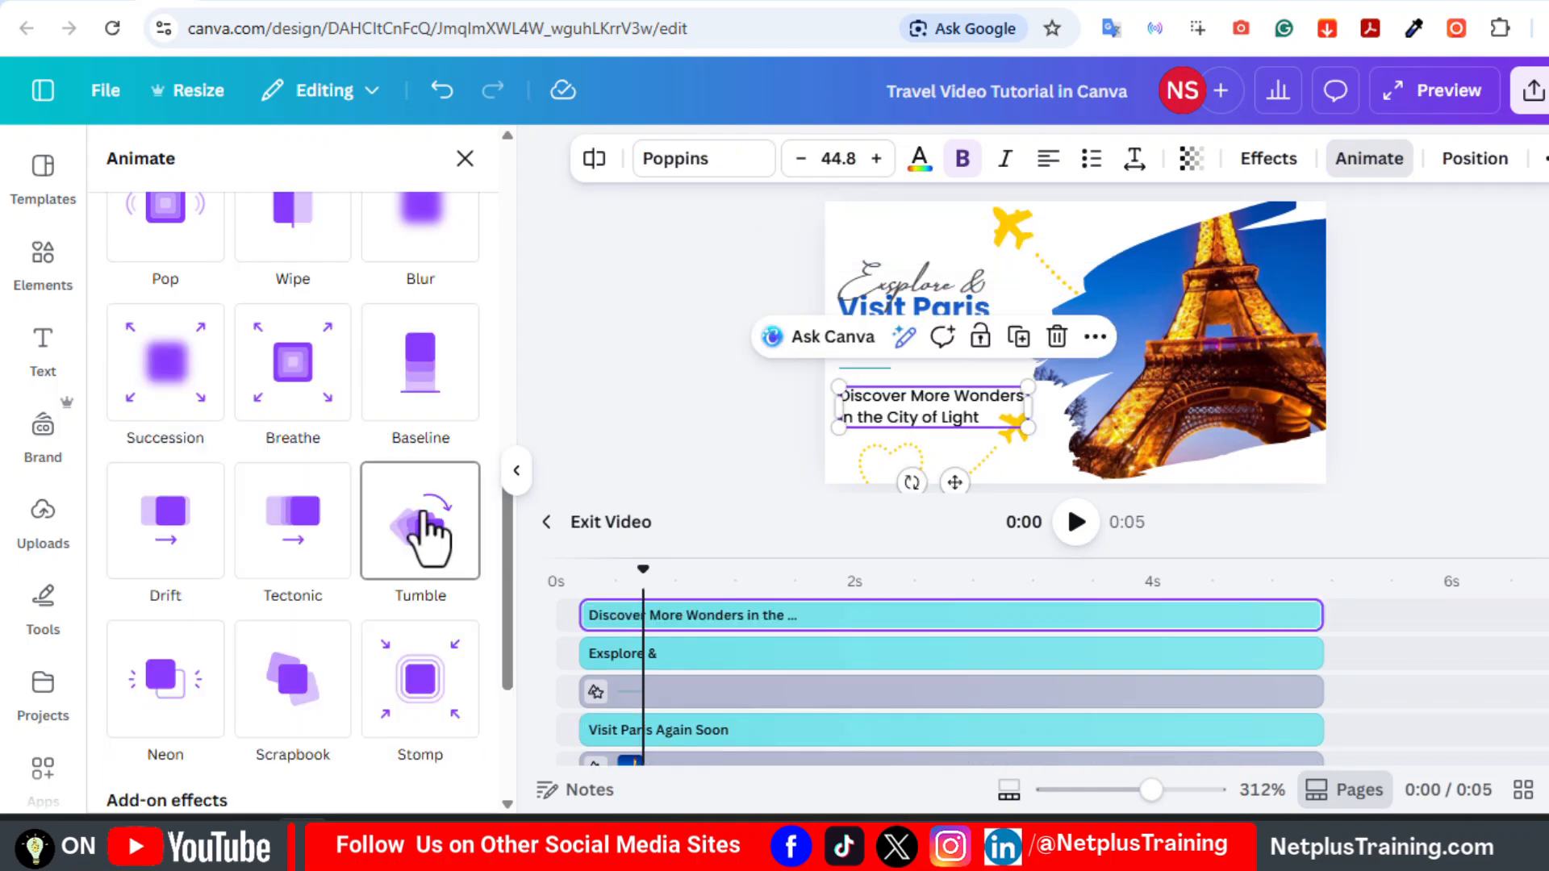
{"action": "left_click", "coordinate": [299, 230]}
{"action": "left_click_drag", "start_coordinate": [507, 552], "coordinate": [505, 579]}
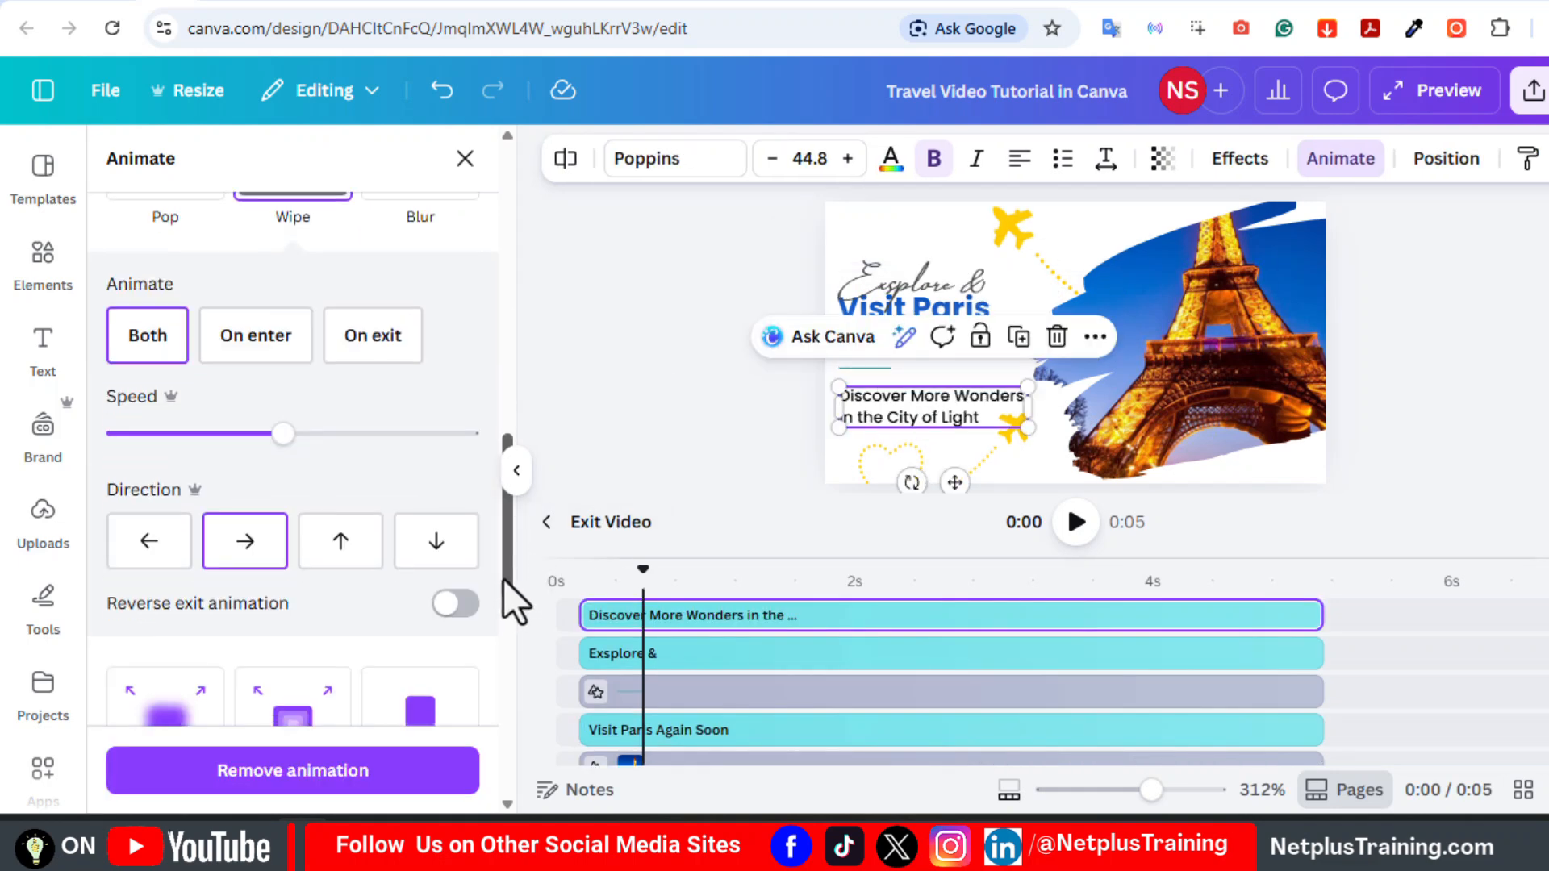
- Rewind the closing page's timeline, return to the page overview and play the whole video from the start
{"action": "left_click_drag", "start_coordinate": [648, 576], "coordinate": [572, 581]}
{"action": "left_click", "coordinate": [550, 523]}
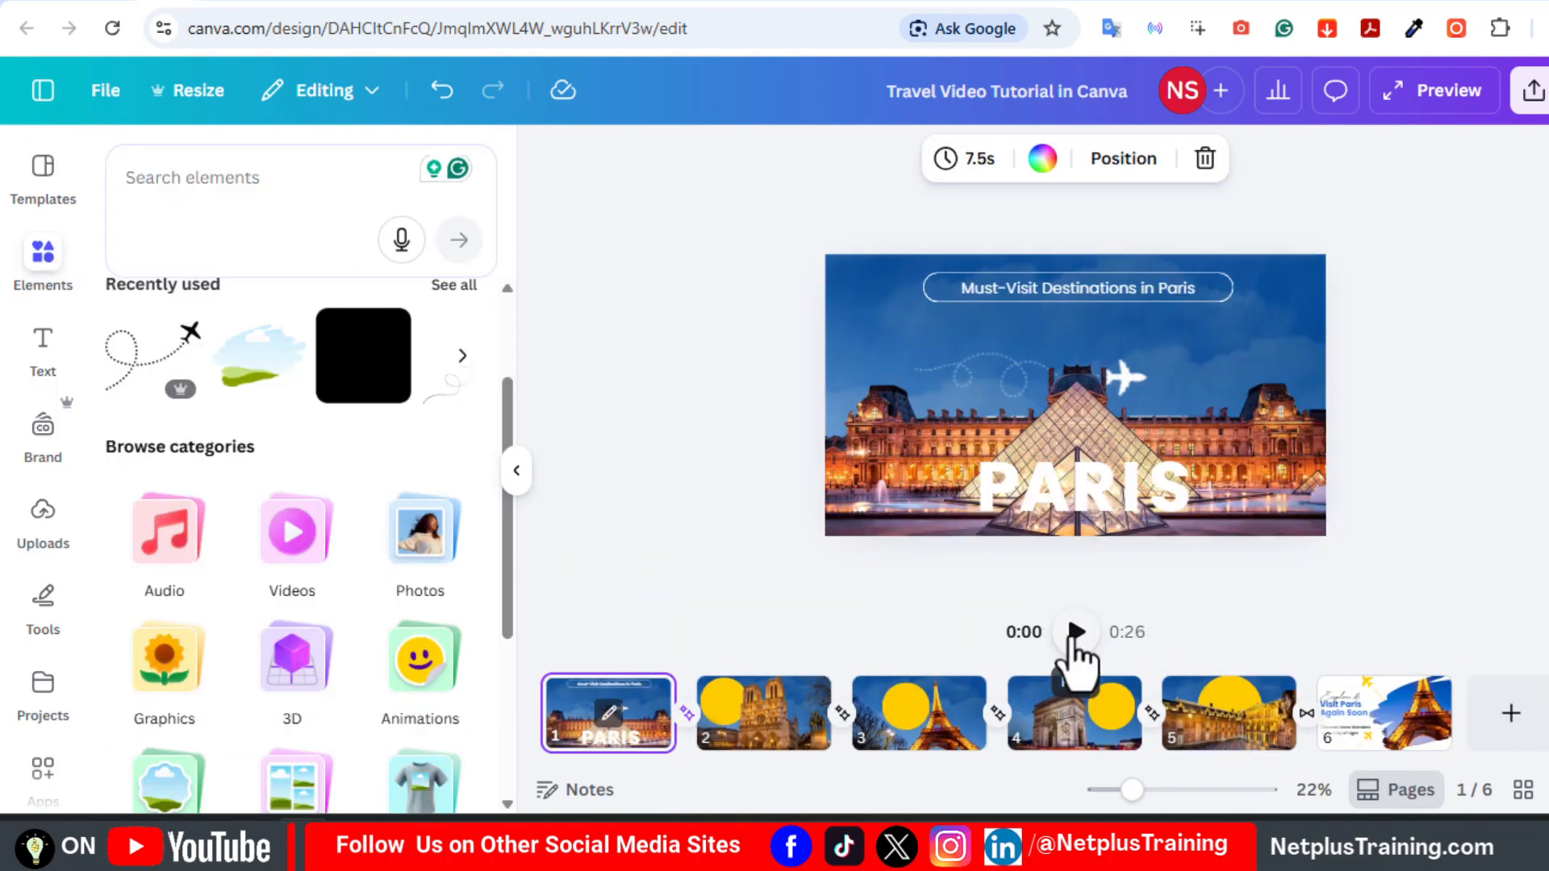
{"action": "left_click", "coordinate": [1073, 633]}
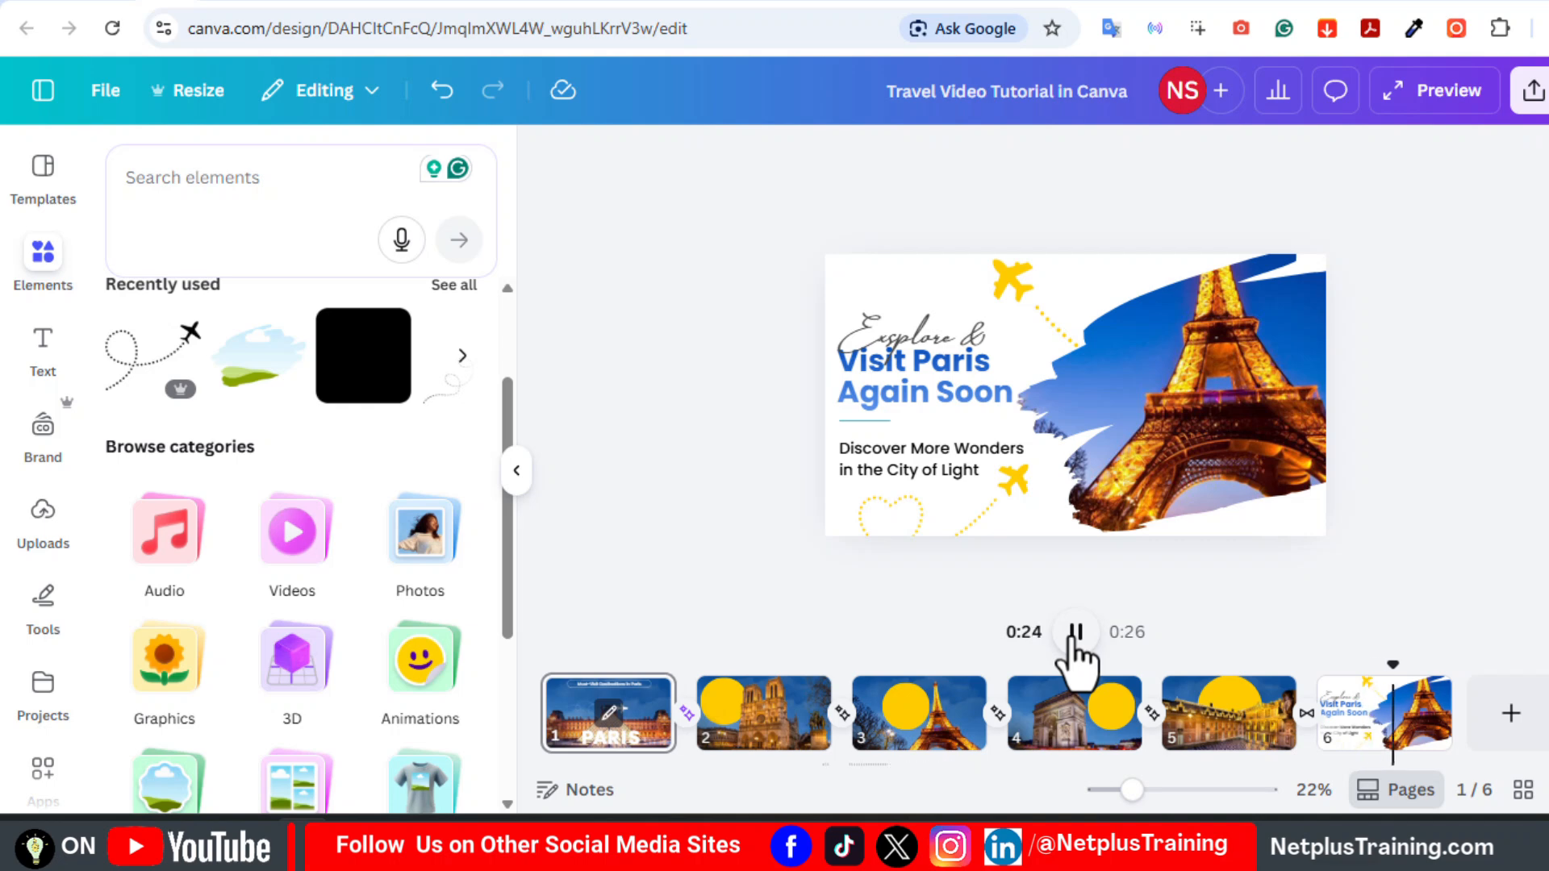
- Open page 1's timeline, search the audio library for "happy travel" and add the Lovelyday track near the start of the video
{"action": "left_click", "coordinate": [608, 720]}
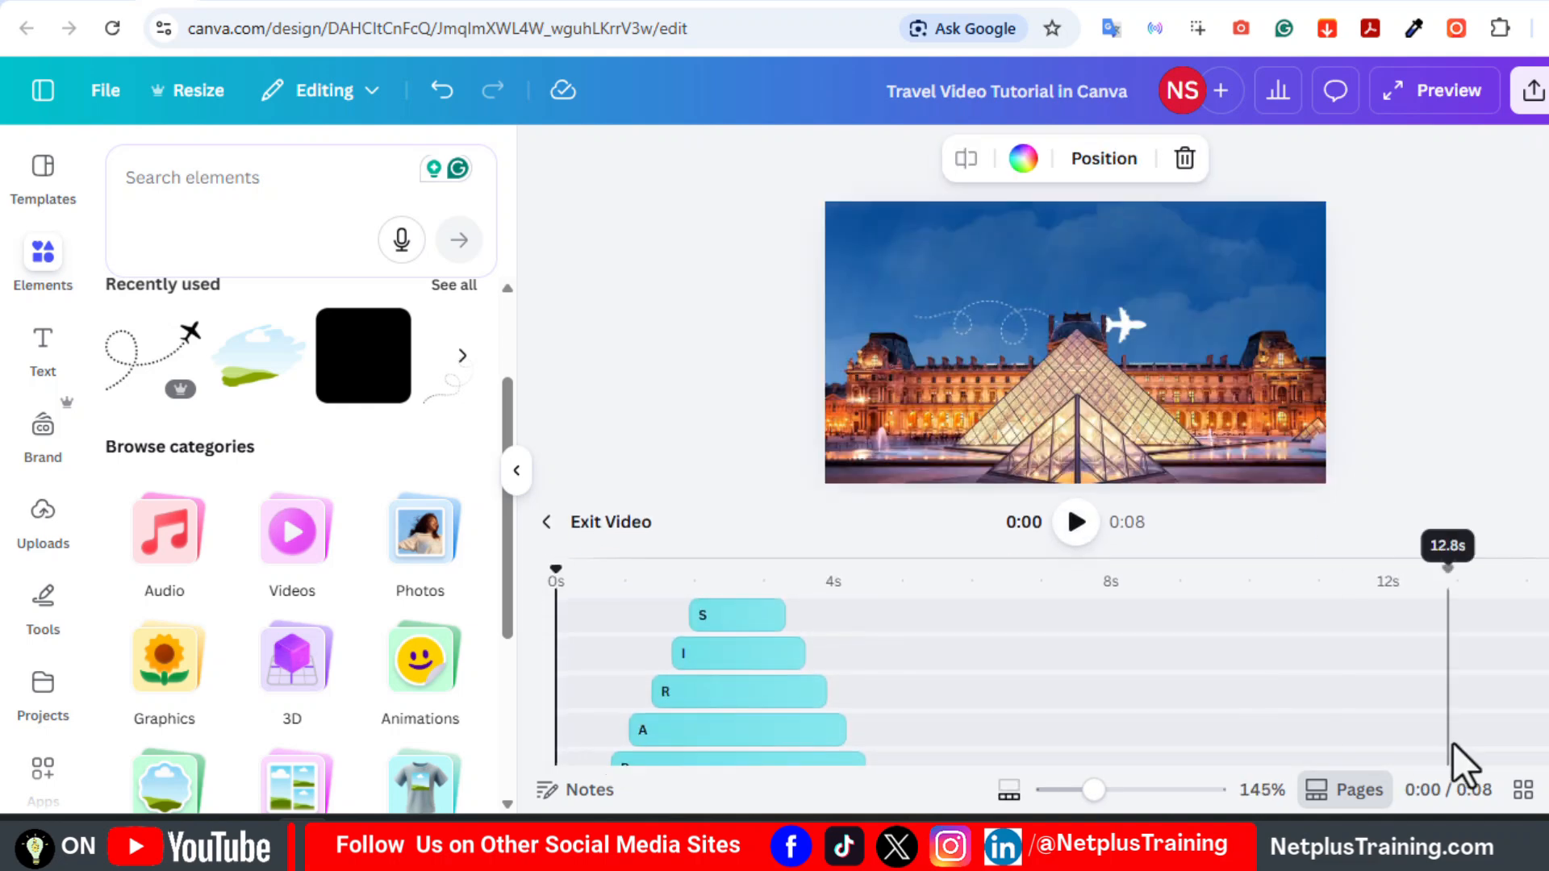
{"action": "scroll", "coordinate": [1052, 679], "scroll_direction": "down", "scroll_amount": 4}
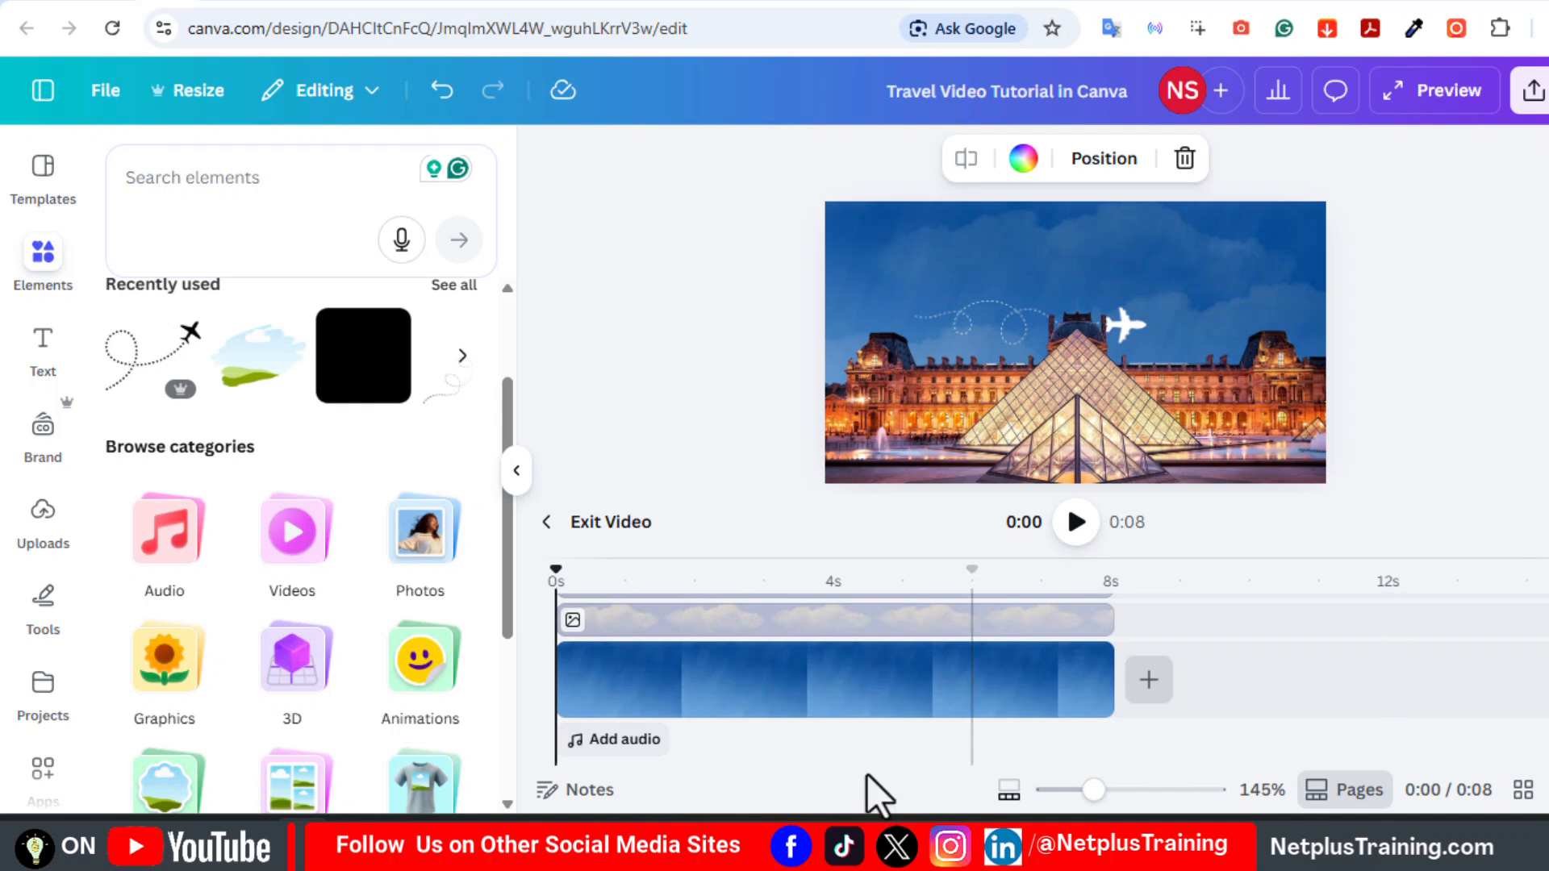
{"action": "left_click", "coordinate": [574, 744]}
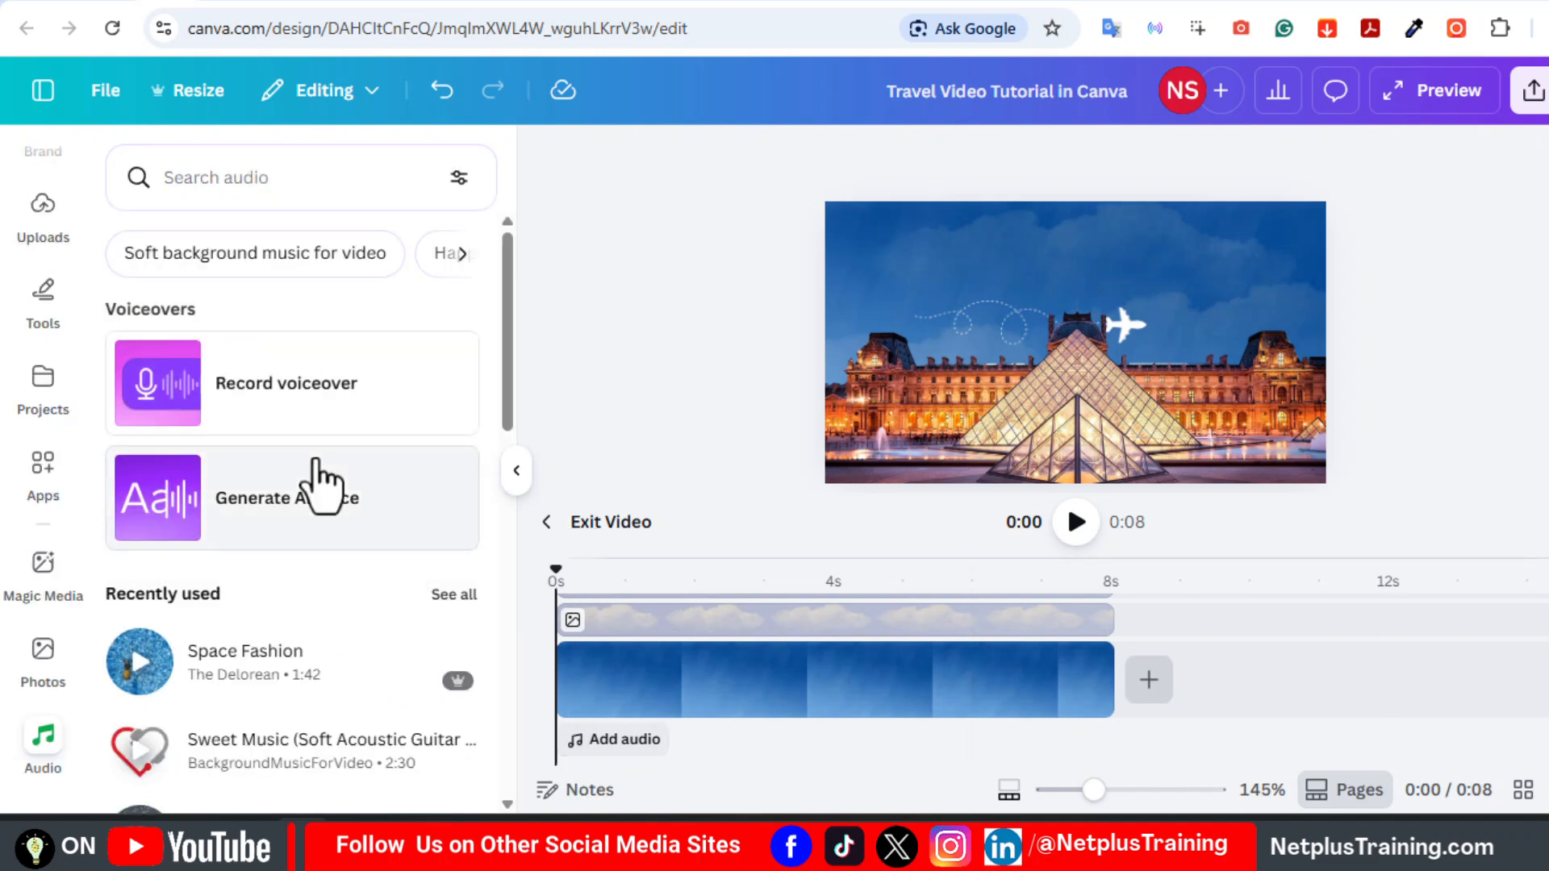
{"action": "type", "text": "travel"}
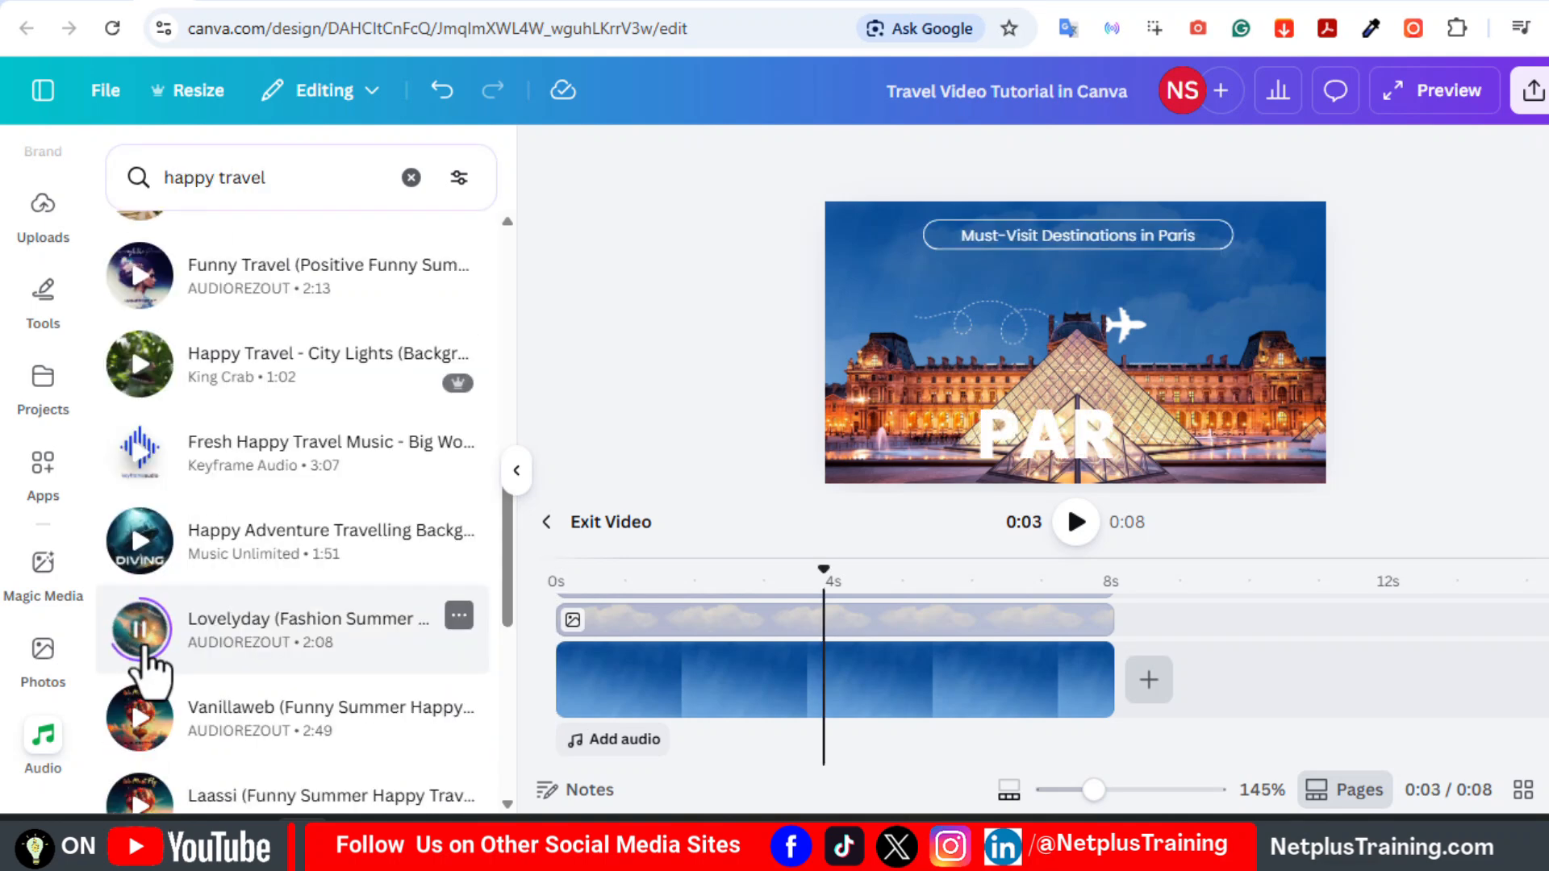
{"action": "left_click_drag", "start_coordinate": [149, 674], "coordinate": [574, 754]}
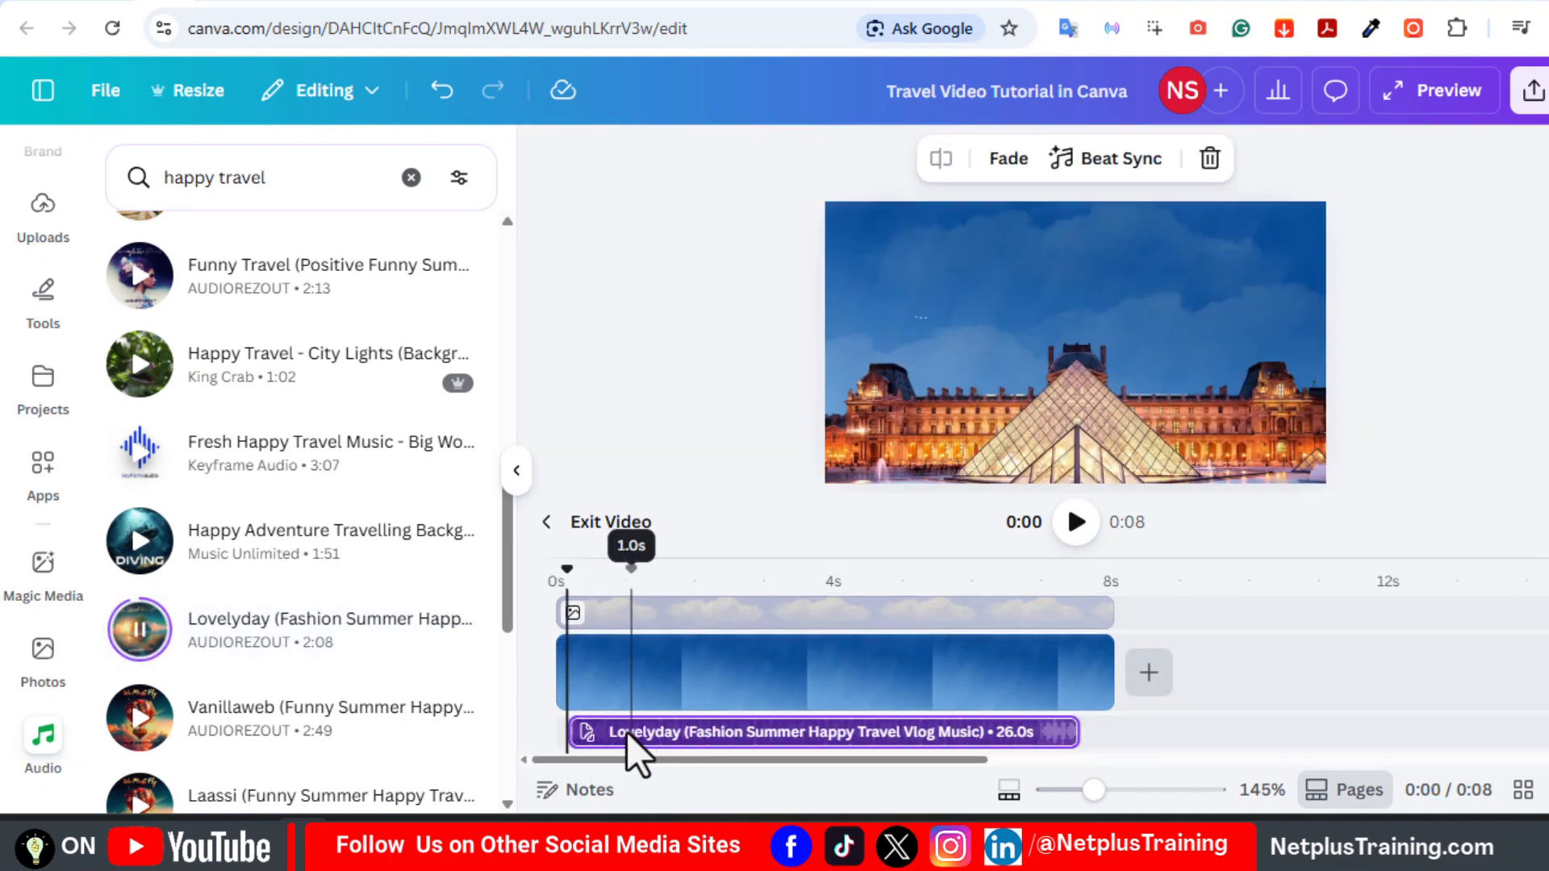
- Play page 1 with the music, return to the page overview and play the full video
{"action": "left_click", "coordinate": [1076, 521]}
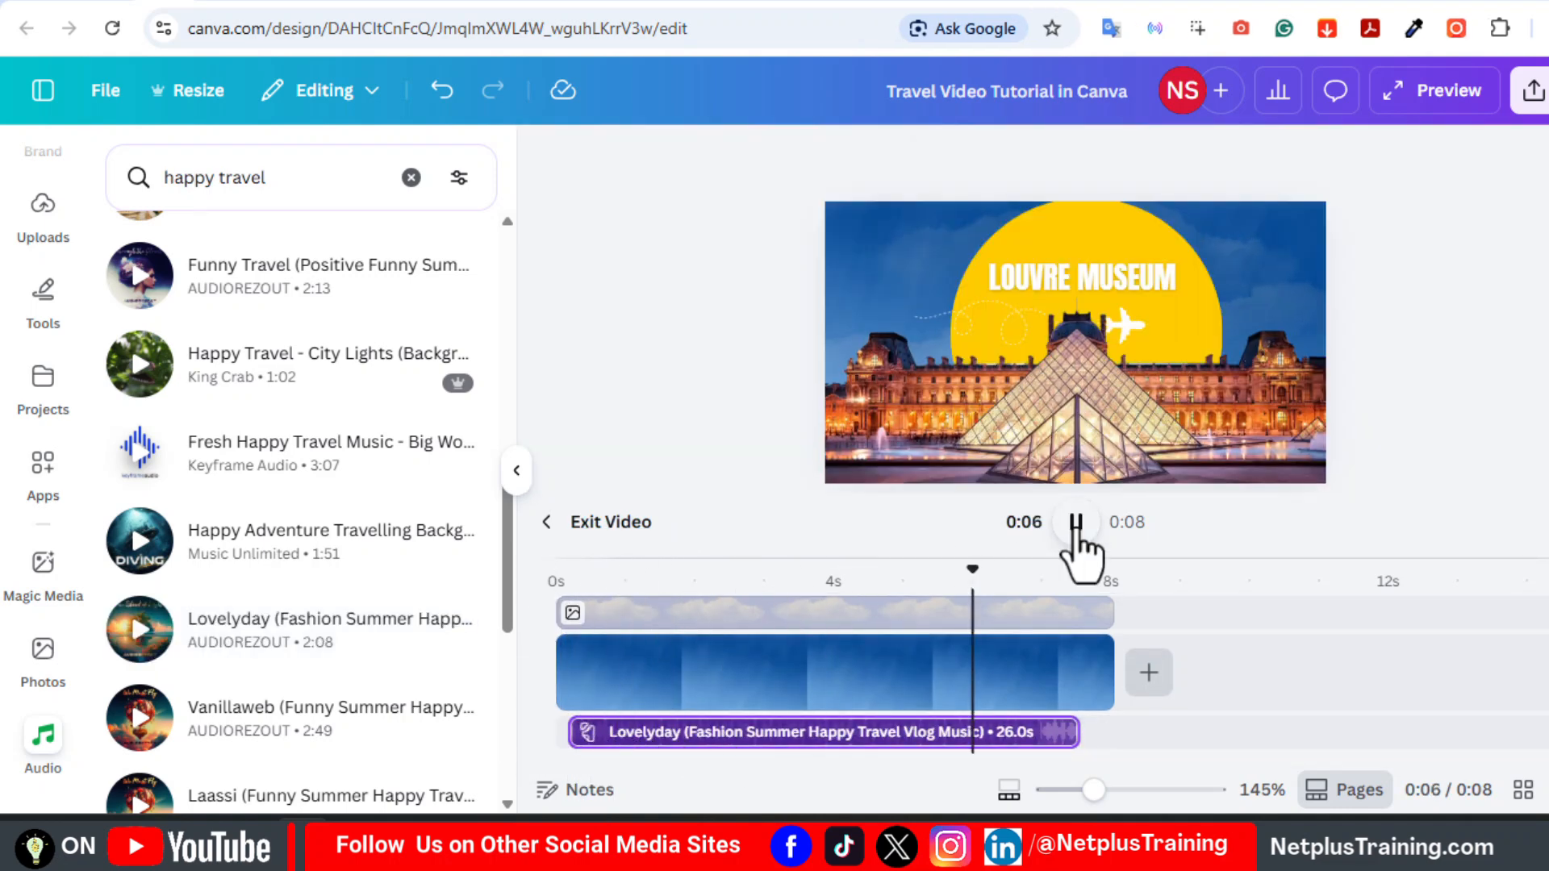
{"action": "left_click", "coordinate": [547, 526]}
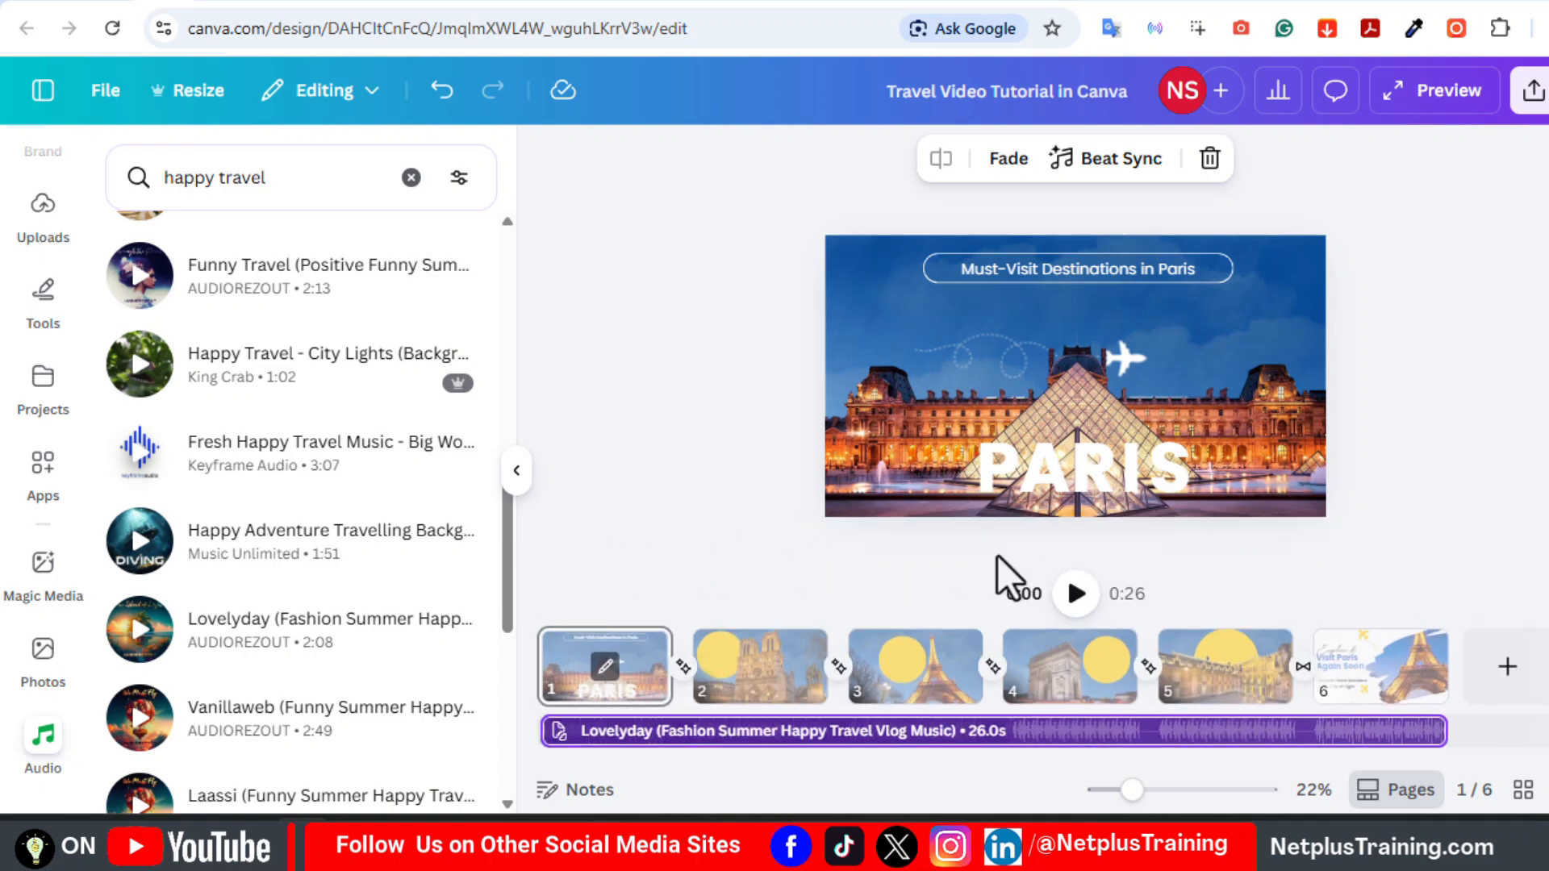
{"action": "left_click", "coordinate": [1089, 609]}
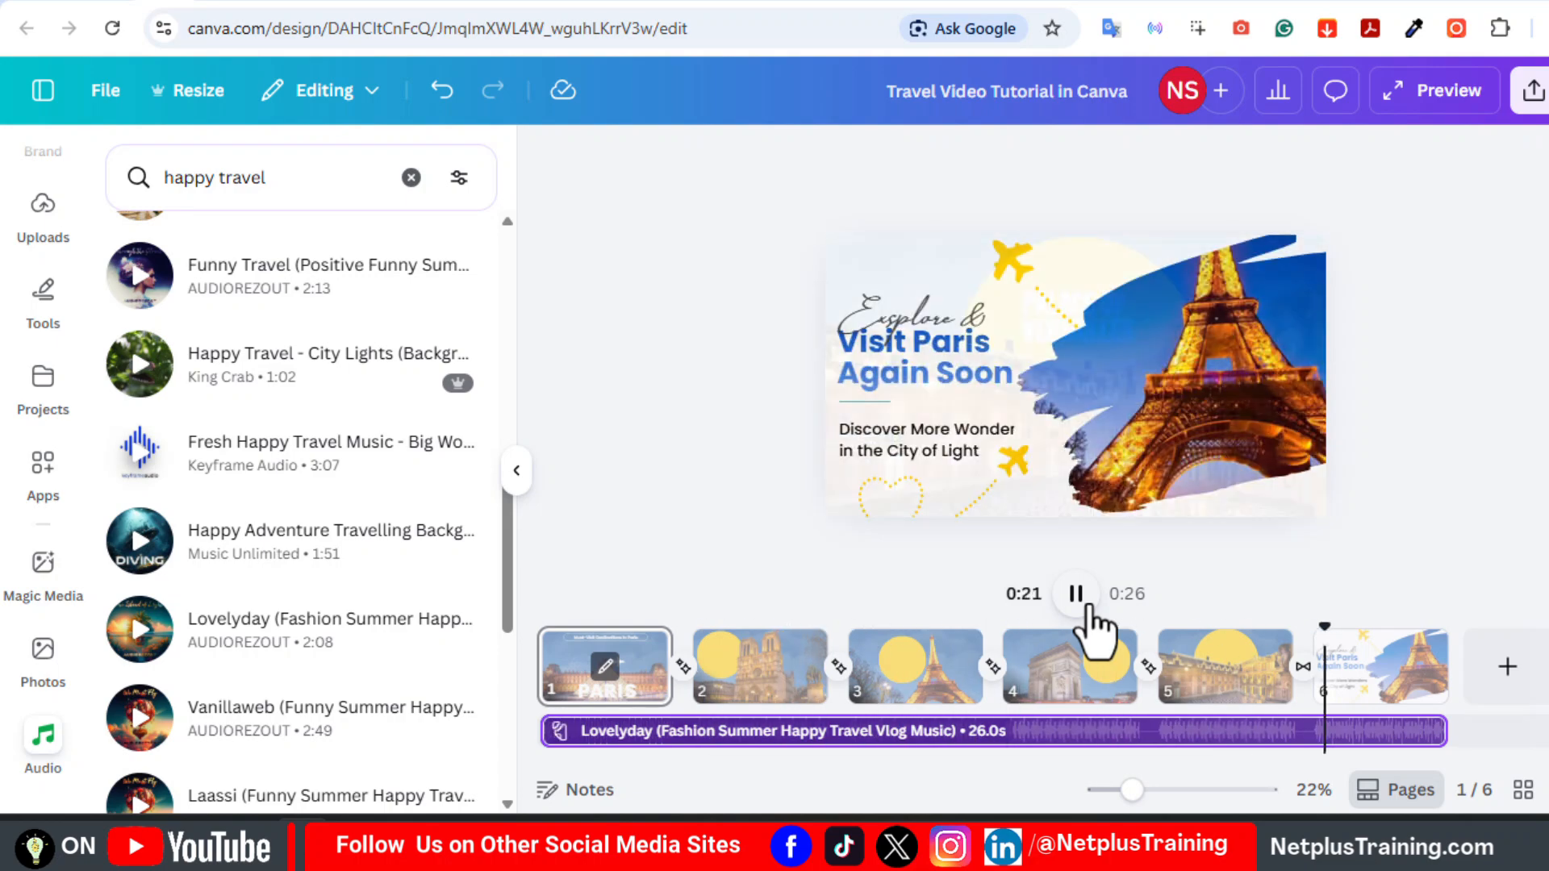
- Set the Lovelyday track's fade-out to 1.0 s and play the video from page 5 to check the ending
{"action": "left_click", "coordinate": [1169, 733]}
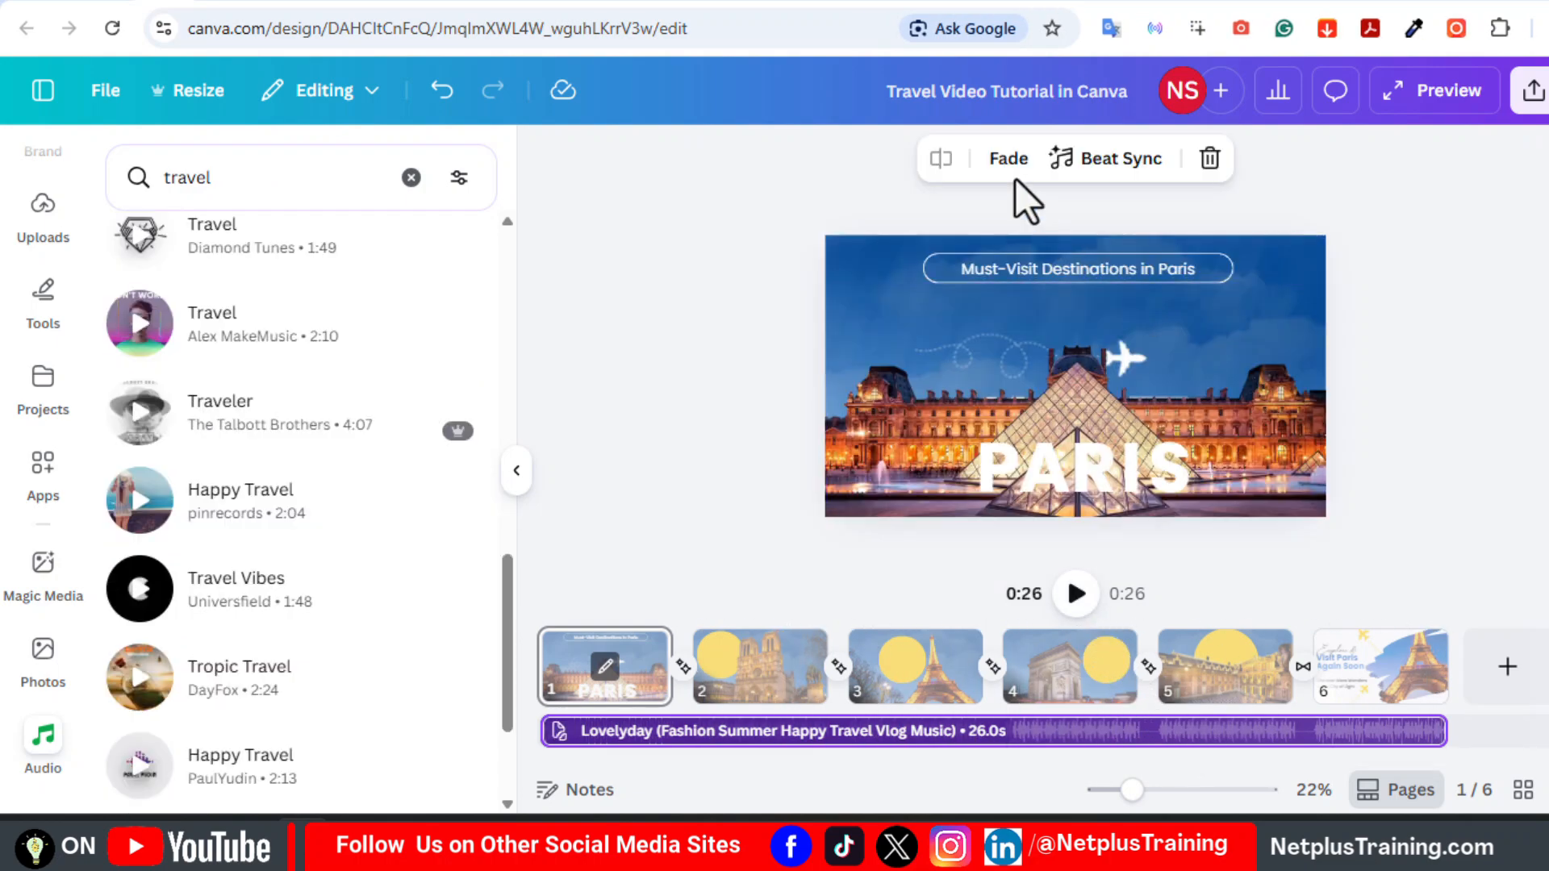
{"action": "left_click", "coordinate": [1009, 160]}
{"action": "left_click_drag", "start_coordinate": [824, 349], "coordinate": [895, 384]}
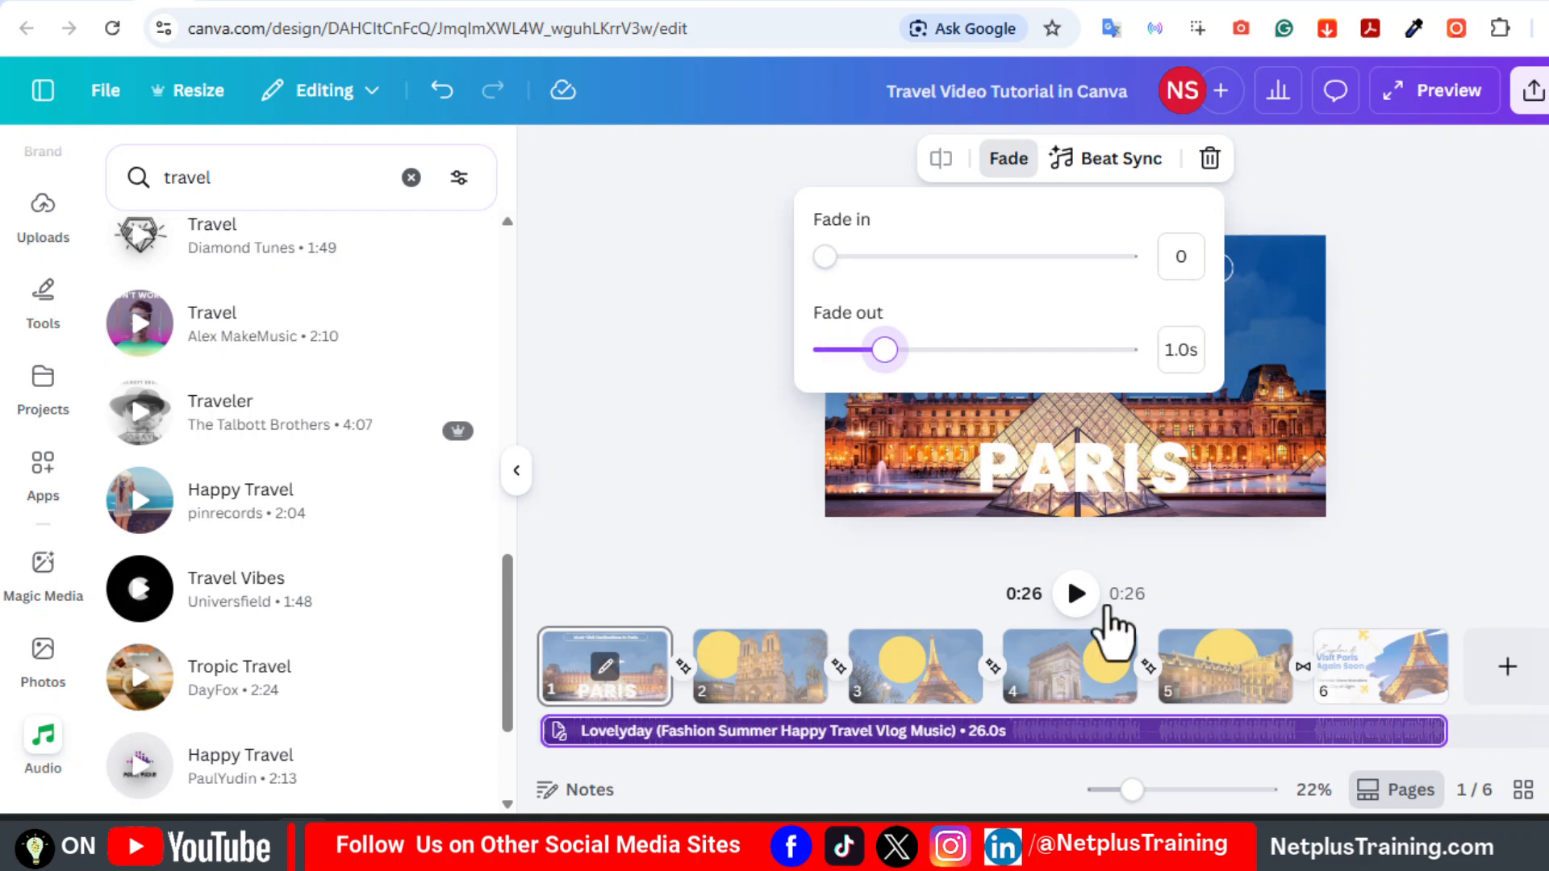
{"action": "left_click", "coordinate": [1258, 692]}
{"action": "key", "text": "space"}
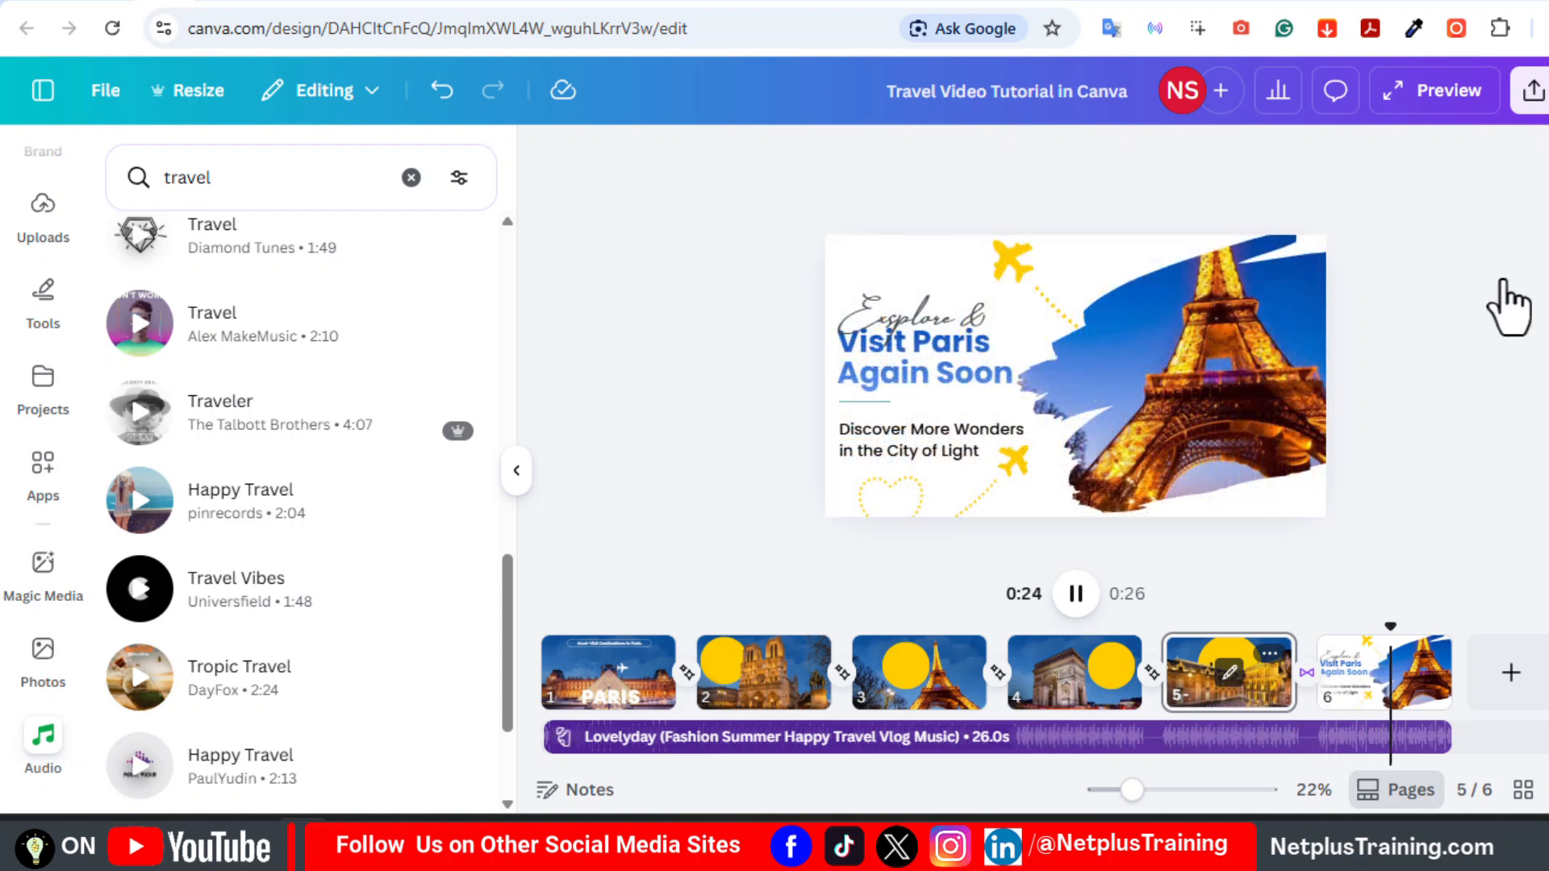
- Download pages 1–6 as an MP4 video at 4K (UHD) quality
{"action": "left_click", "coordinate": [1529, 91]}
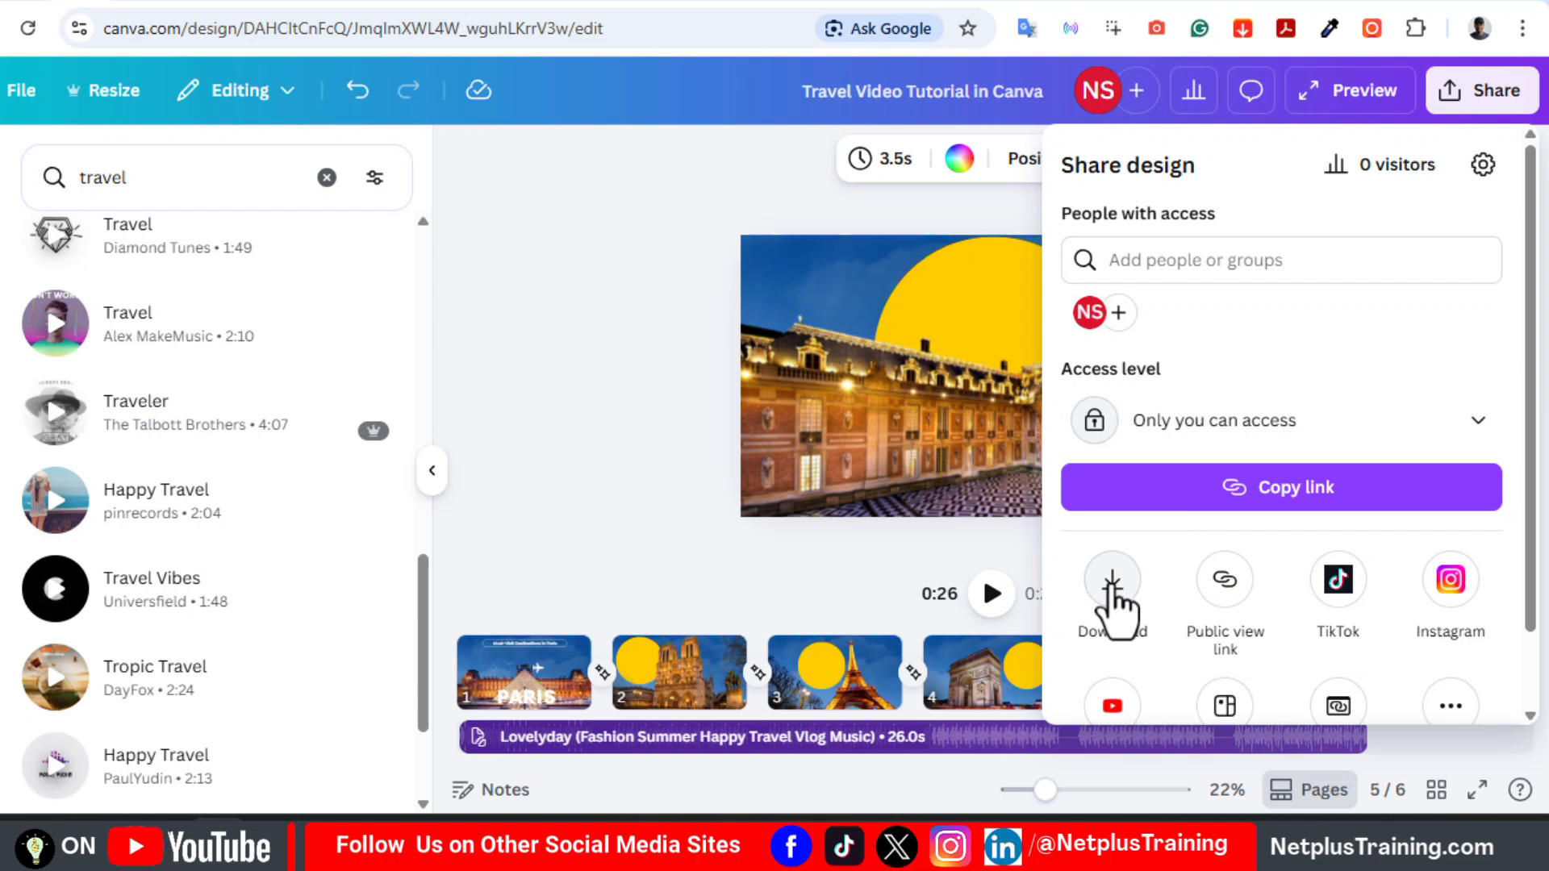
{"action": "left_click", "coordinate": [1112, 581]}
{"action": "left_click_drag", "start_coordinate": [1340, 341], "coordinate": [1499, 361]}
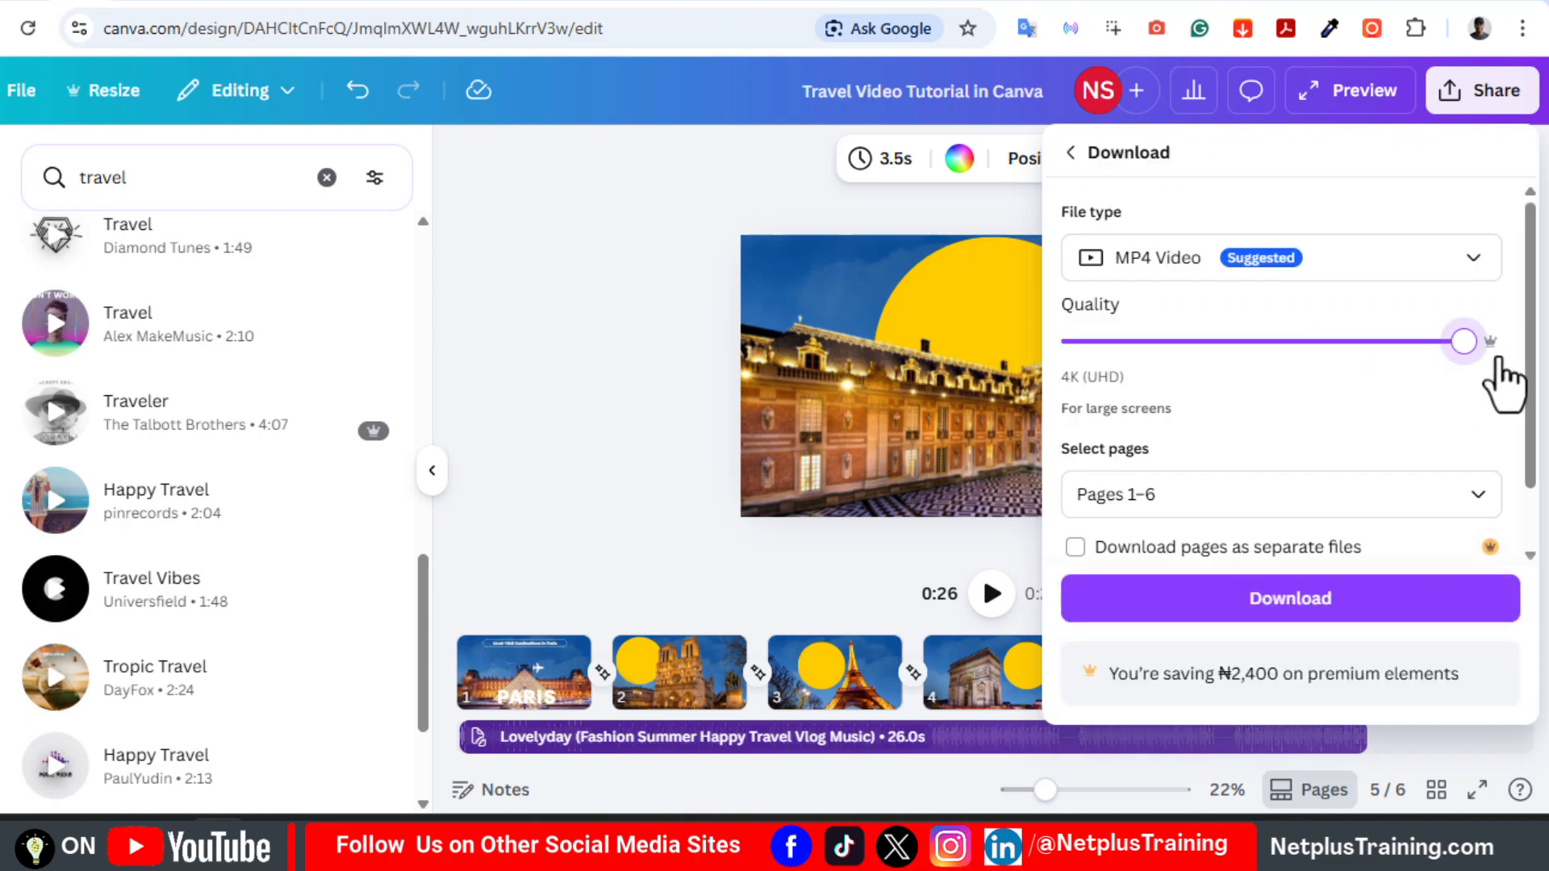
{"action": "scroll", "coordinate": [1529, 494], "scroll_direction": "down", "scroll_amount": 2}
{"action": "scroll", "coordinate": [1517, 500], "scroll_direction": "up", "scroll_amount": 2}
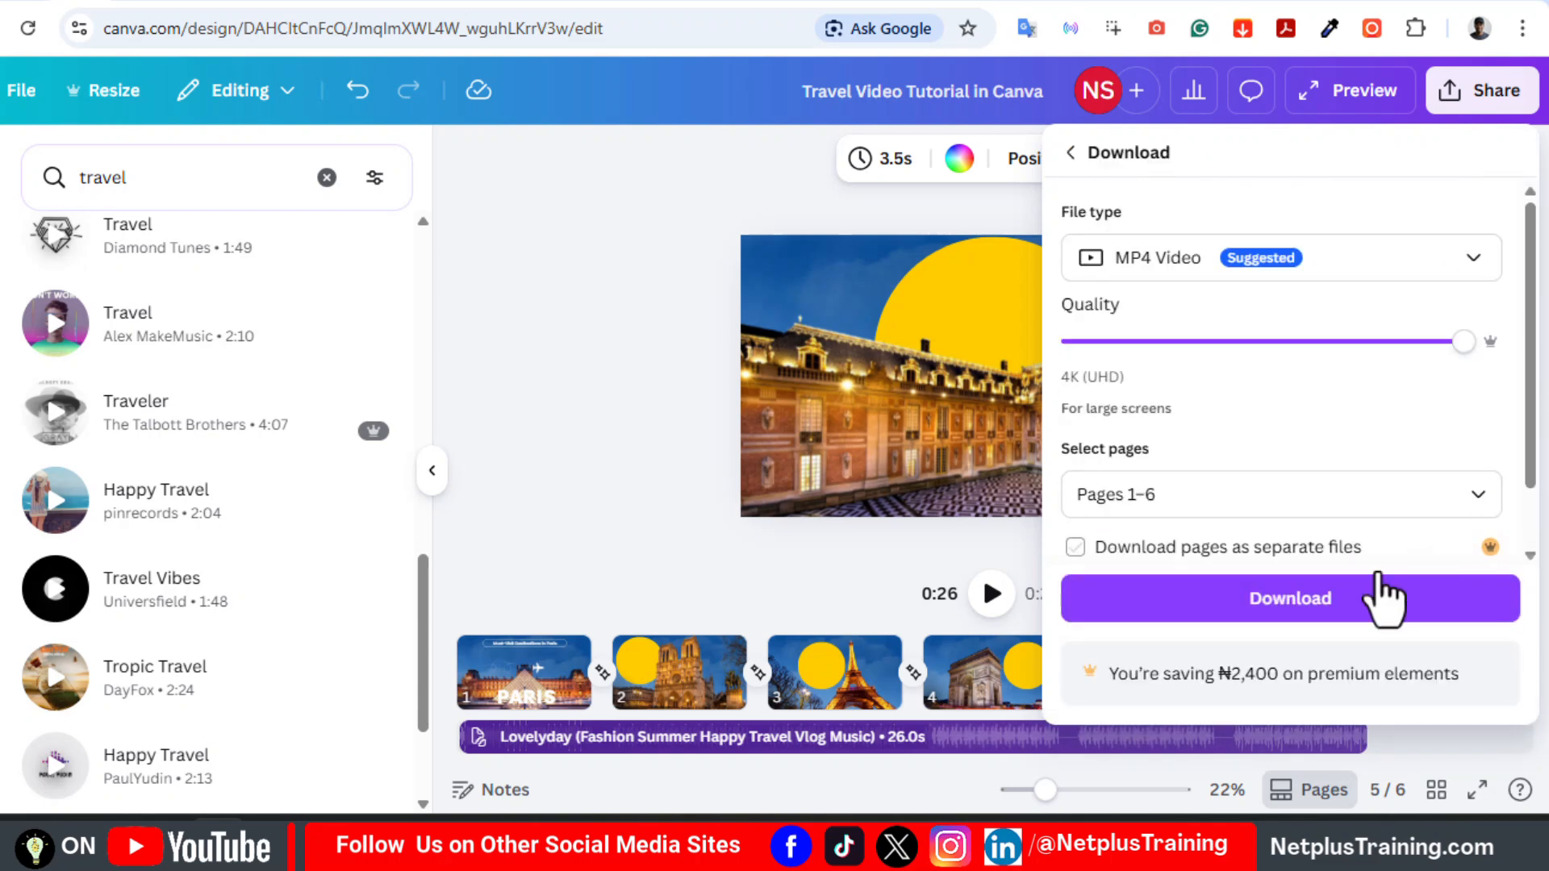
{"action": "left_click", "coordinate": [1384, 598]}
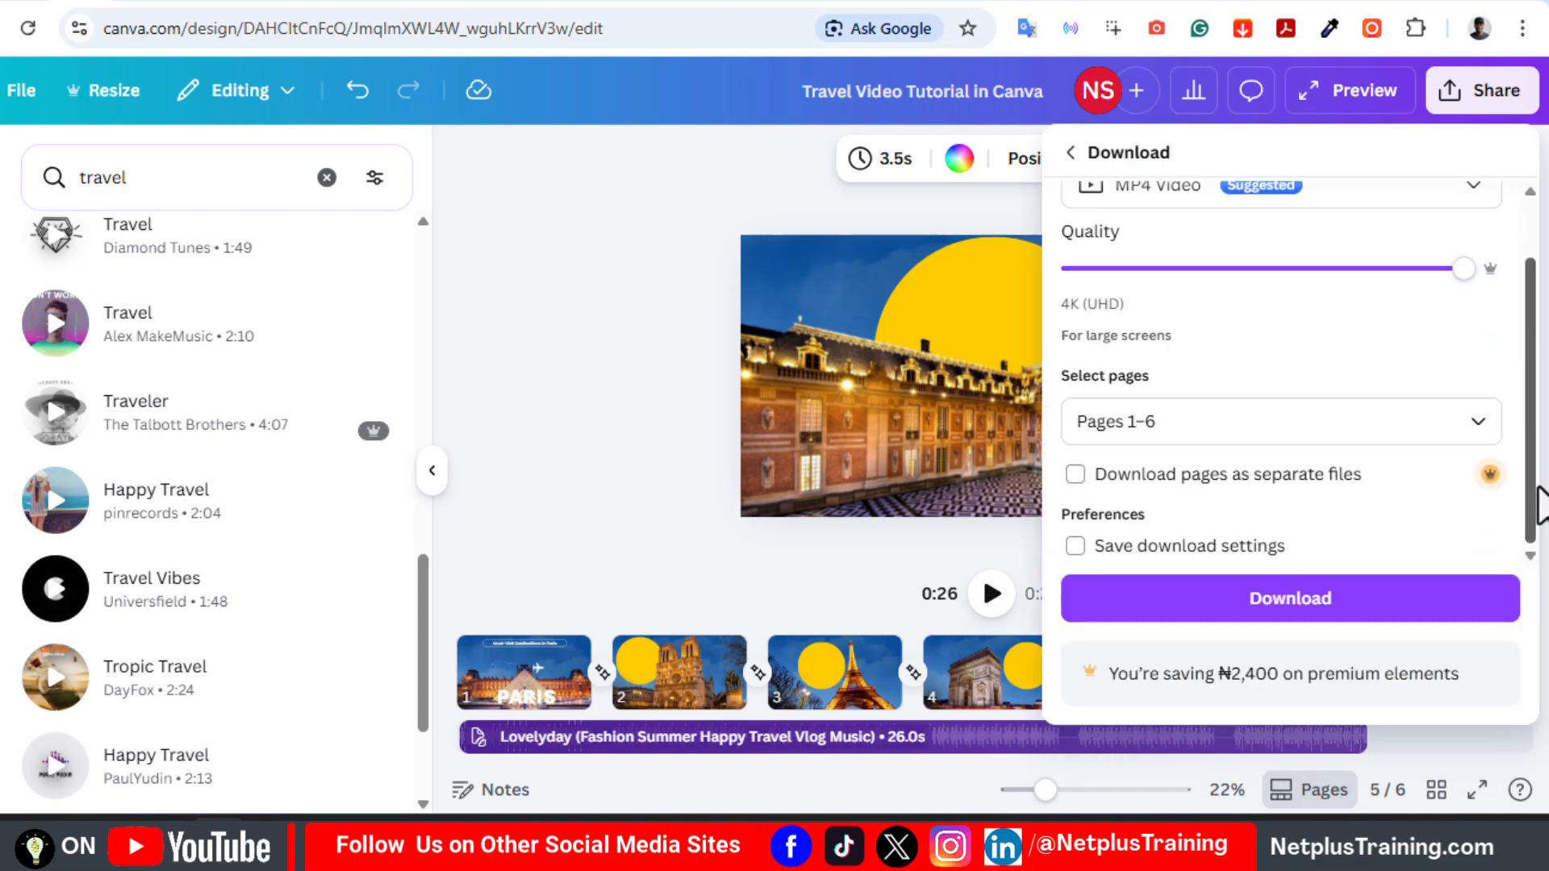
{"action": "scroll", "coordinate": [1531, 511], "scroll_direction": "up", "scroll_amount": 2}
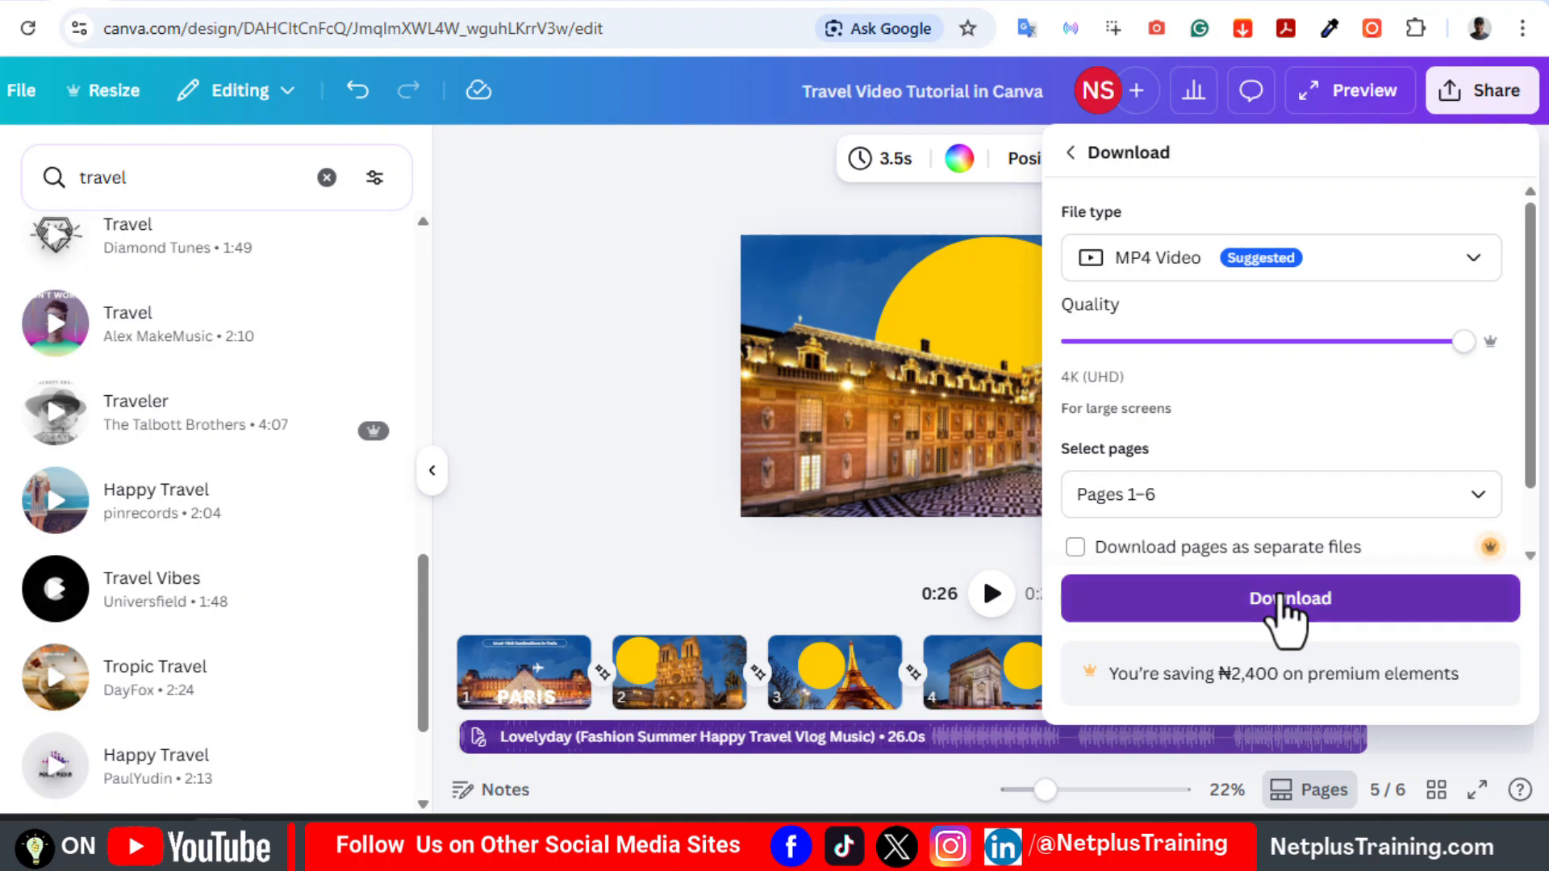